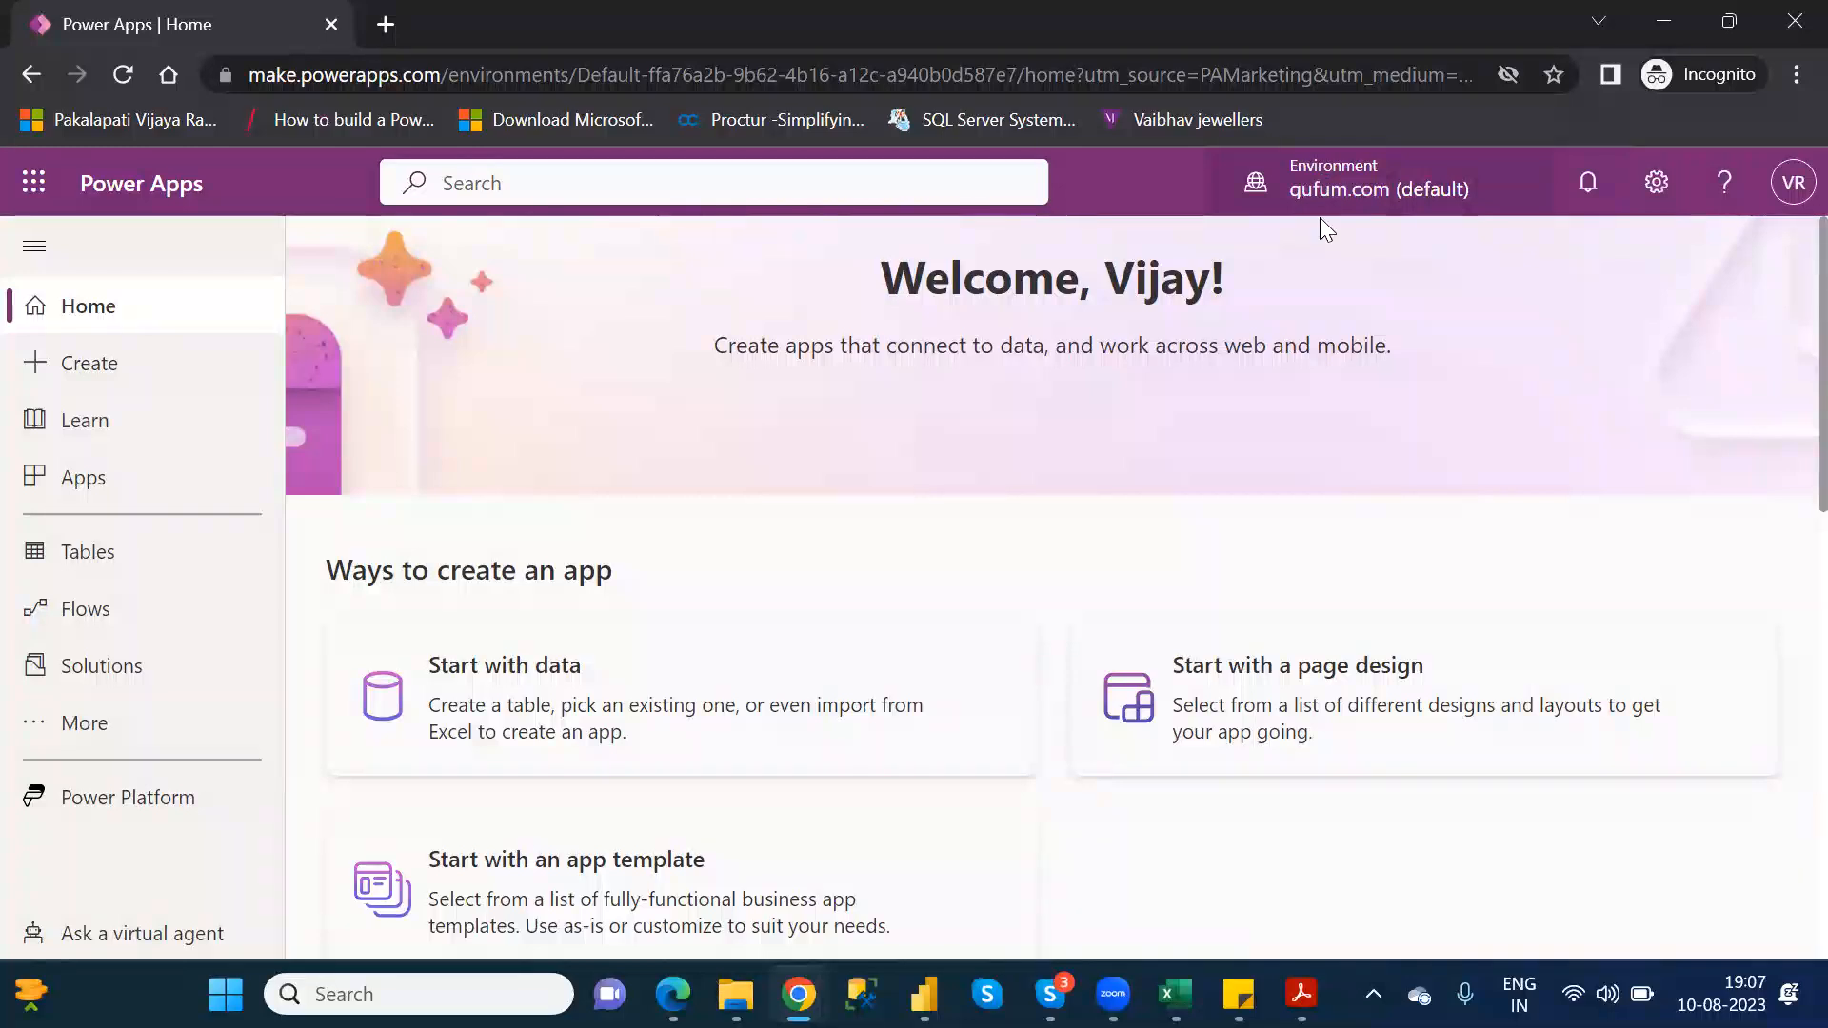
Switch to the NareshIT_B1 environment and open its list of apps.
left_click(1390, 187)
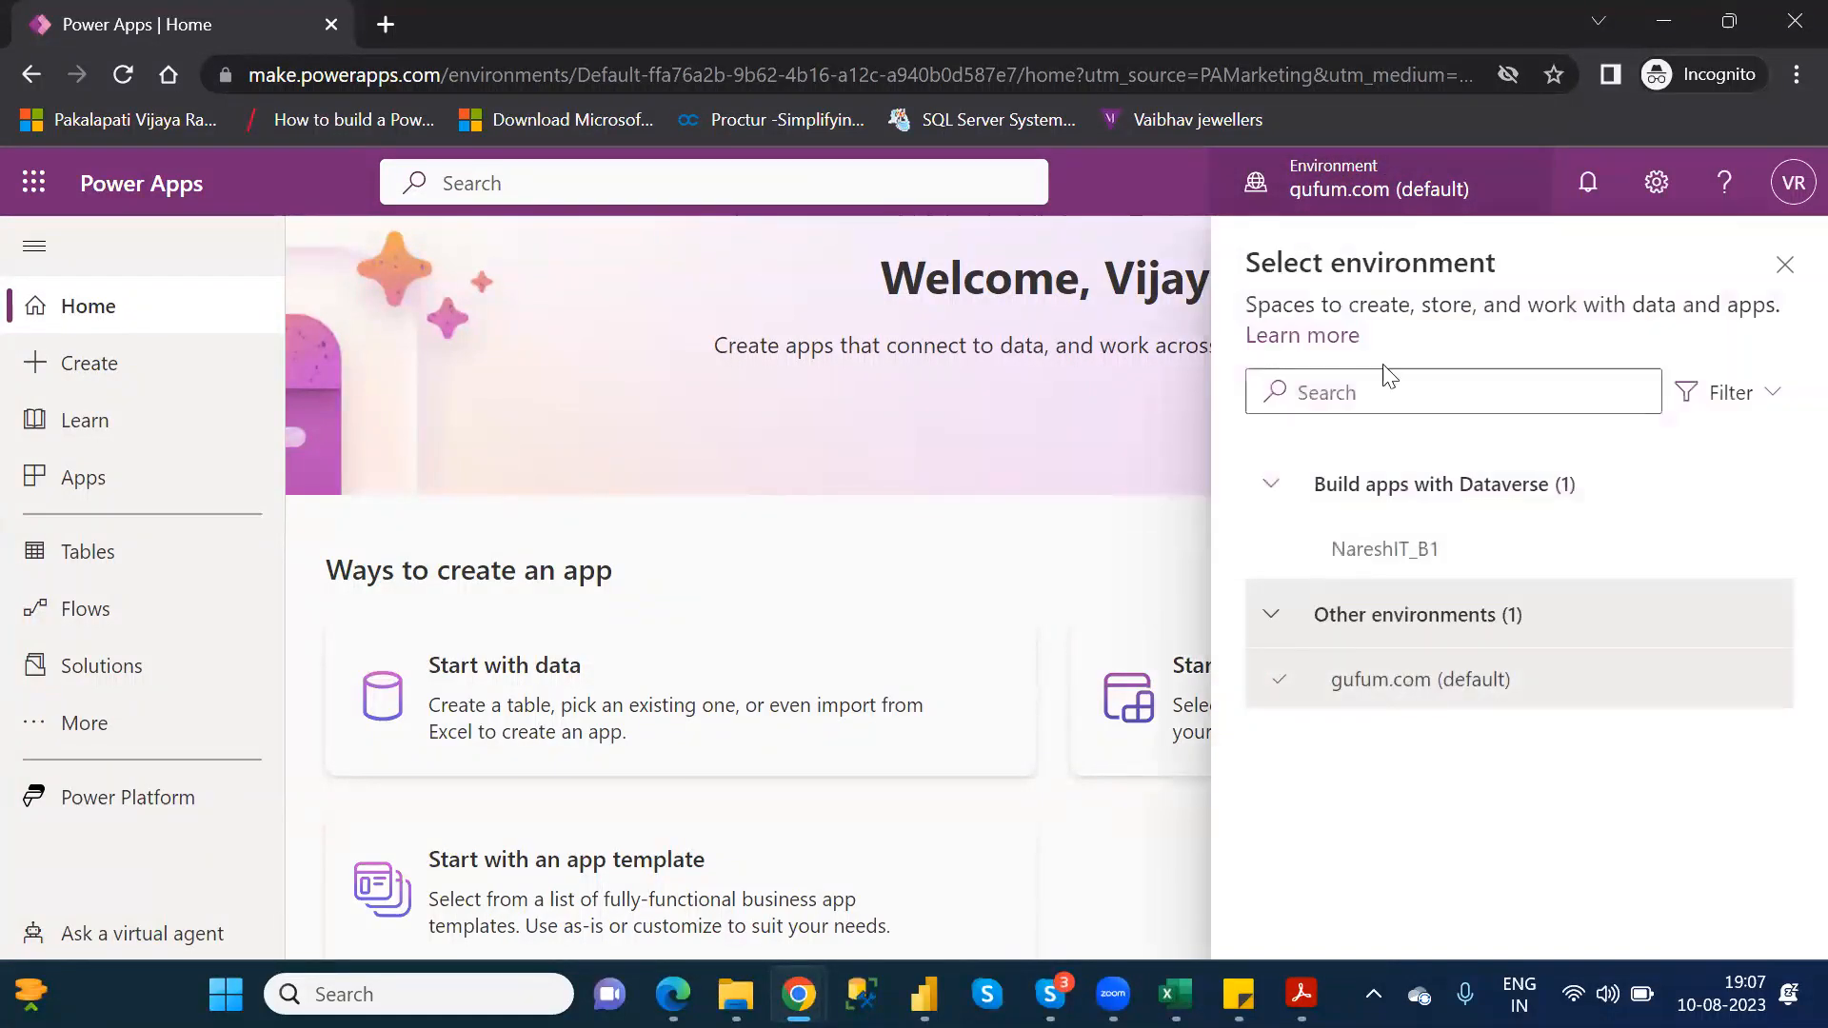
left_click(1376, 568)
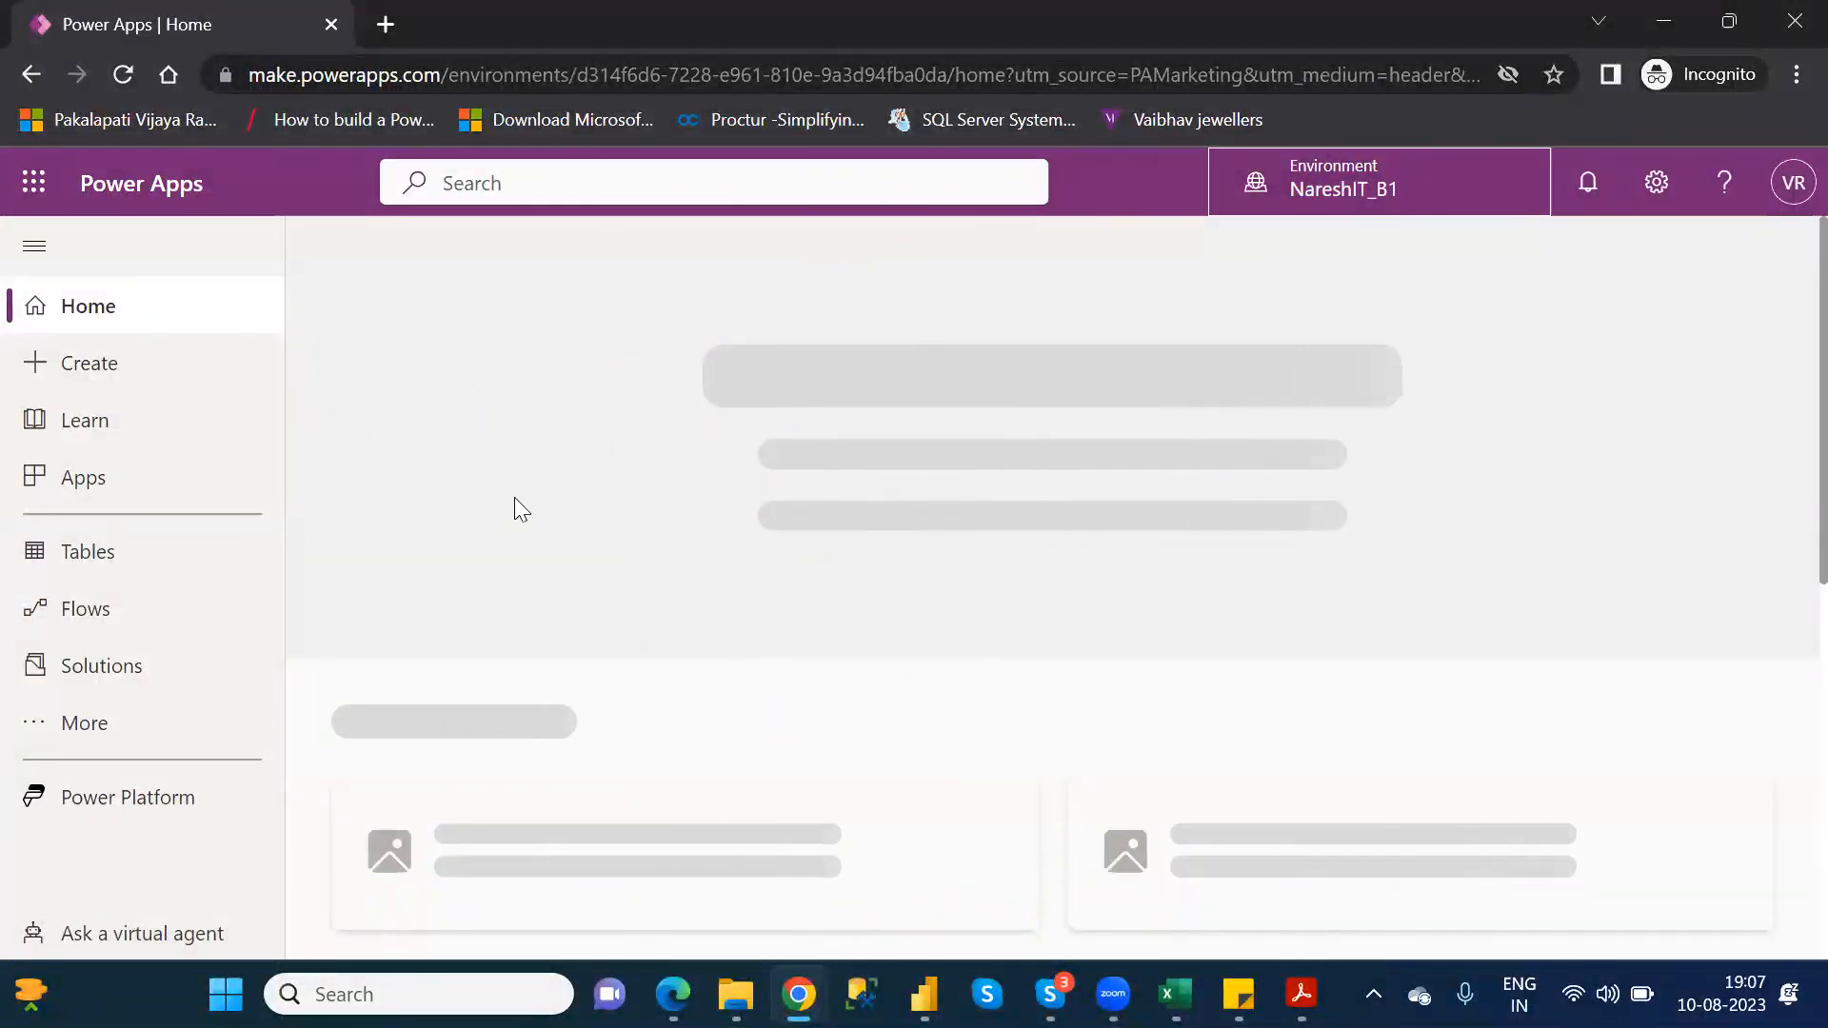
left_click(129, 496)
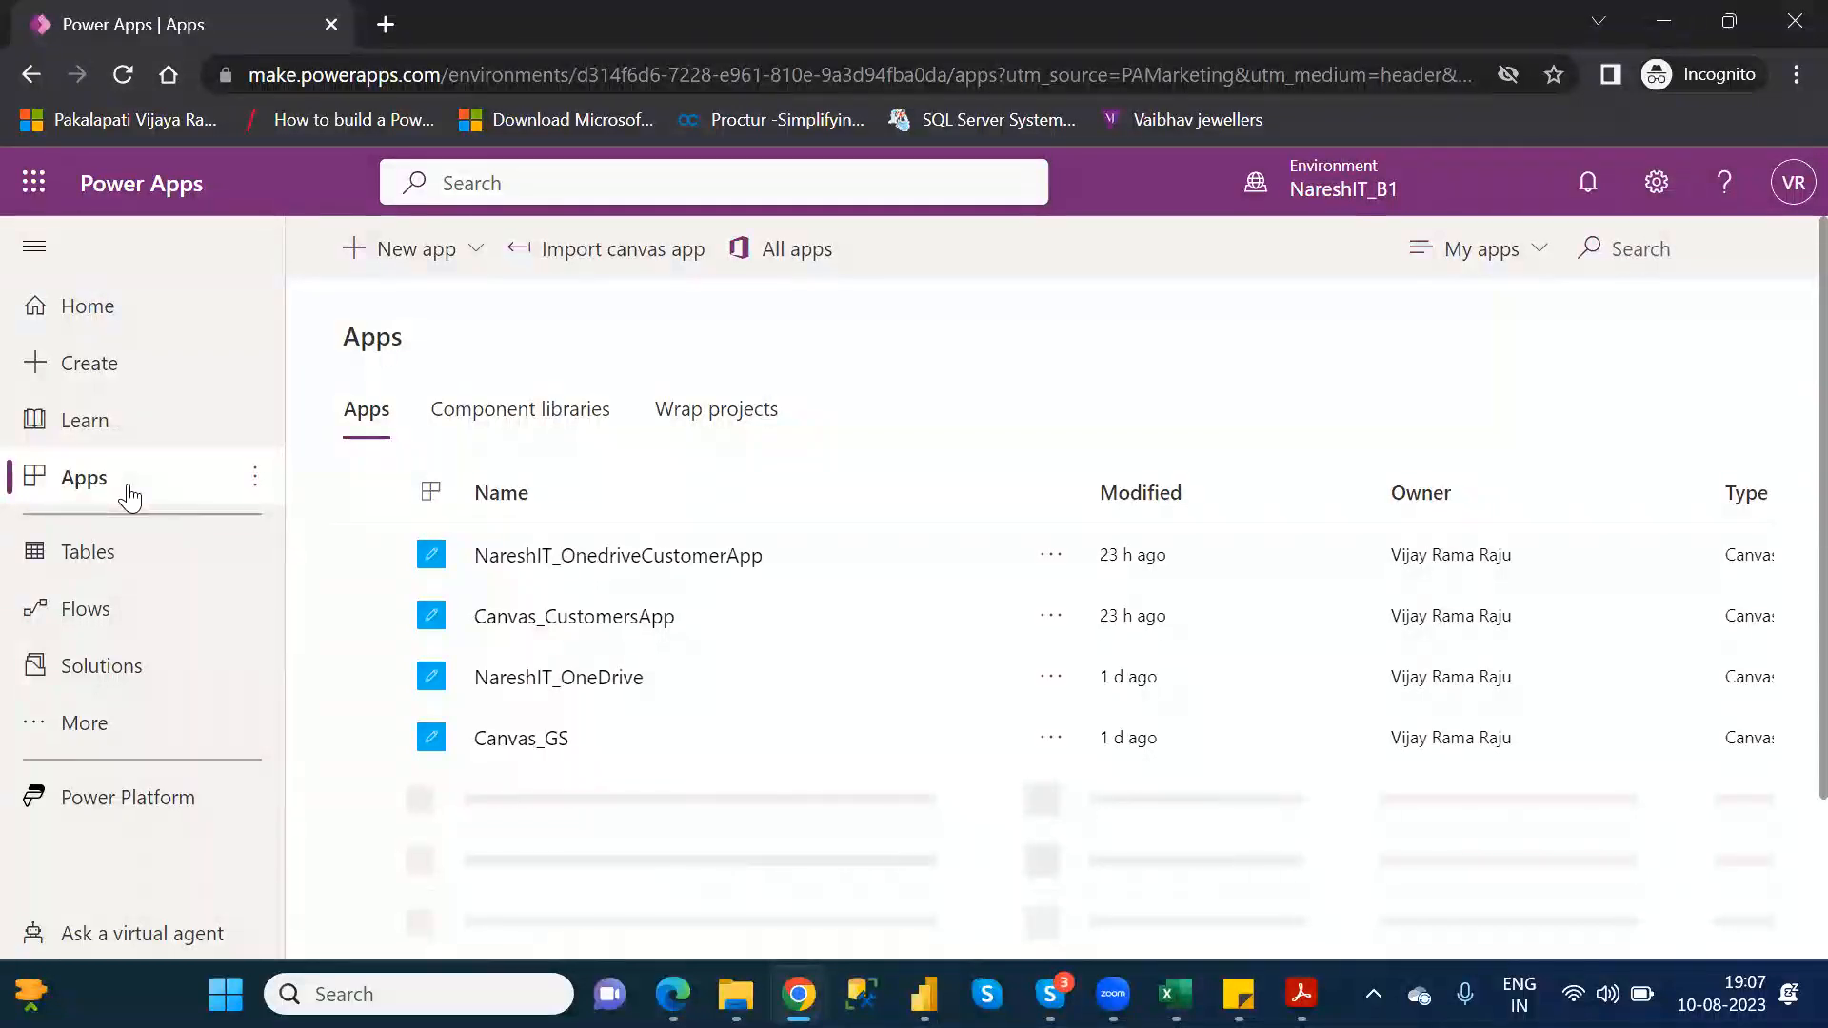
Switch to the sticky note and copy the whole PowerApps1 line with its login e-mail.
mouse_move(1238, 994)
left_click(1223, 857)
left_click(1146, 841)
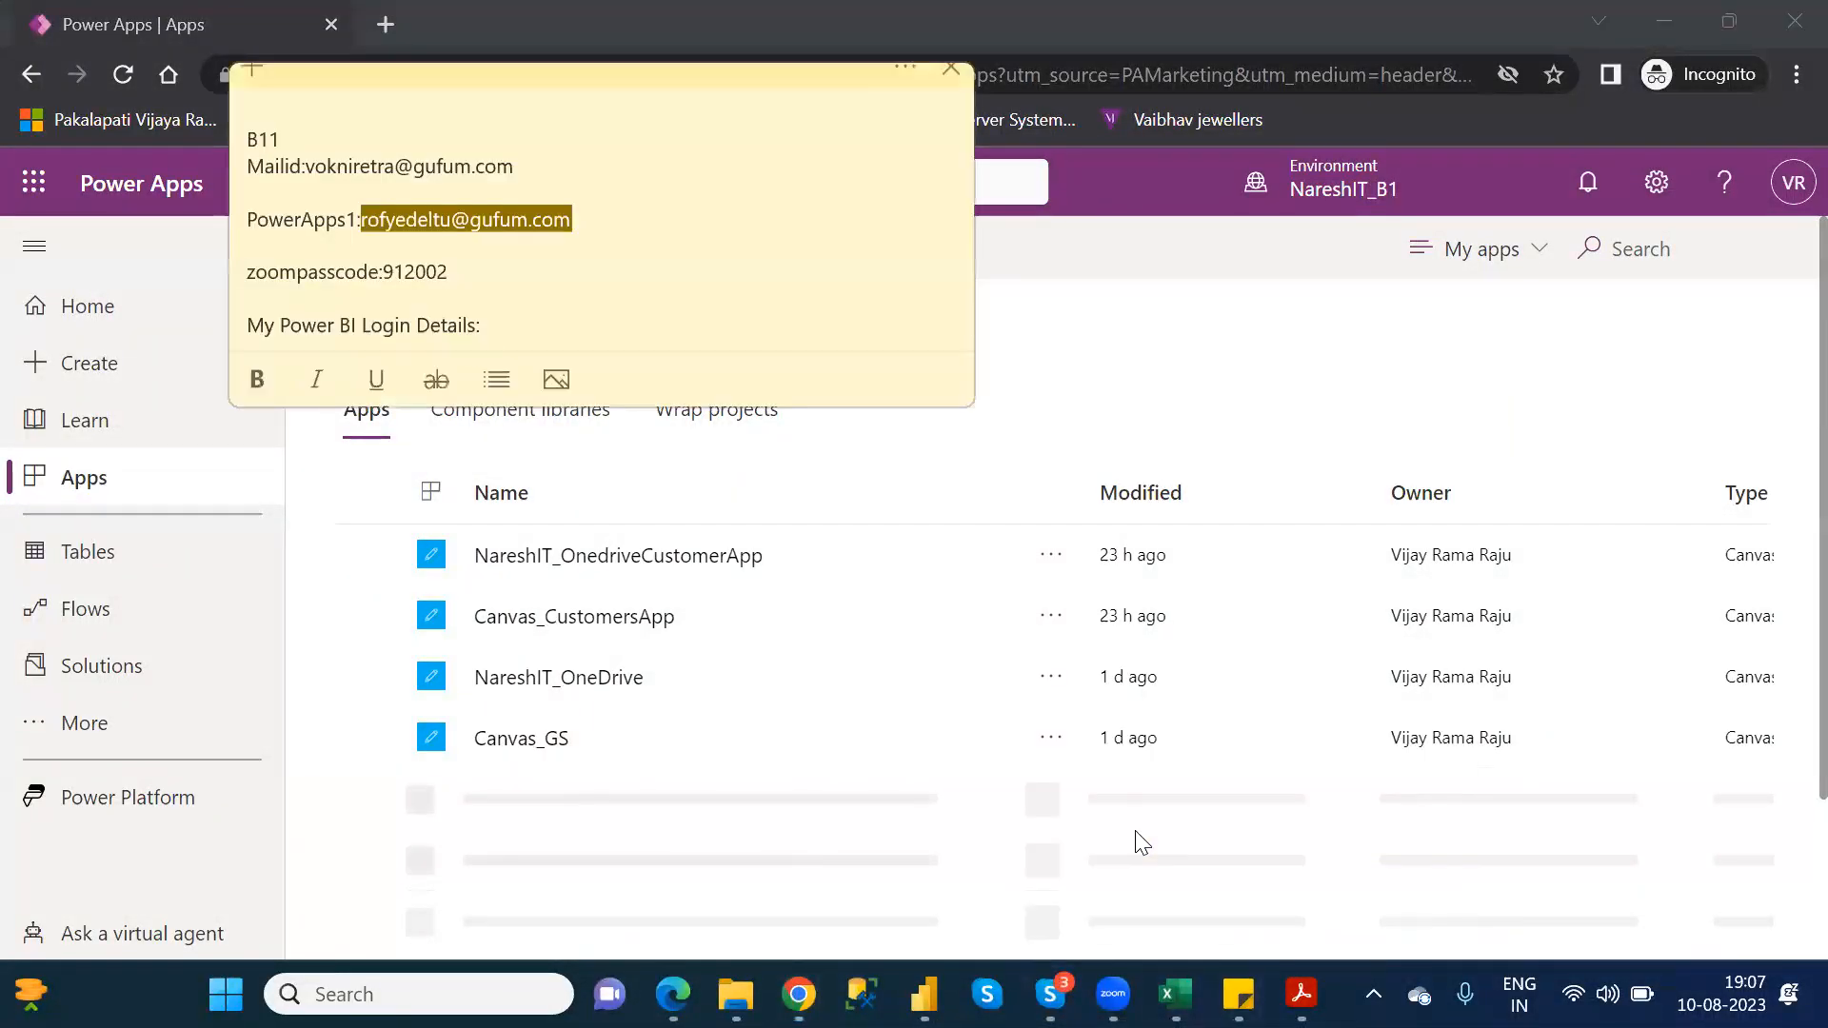
left_click(590, 220)
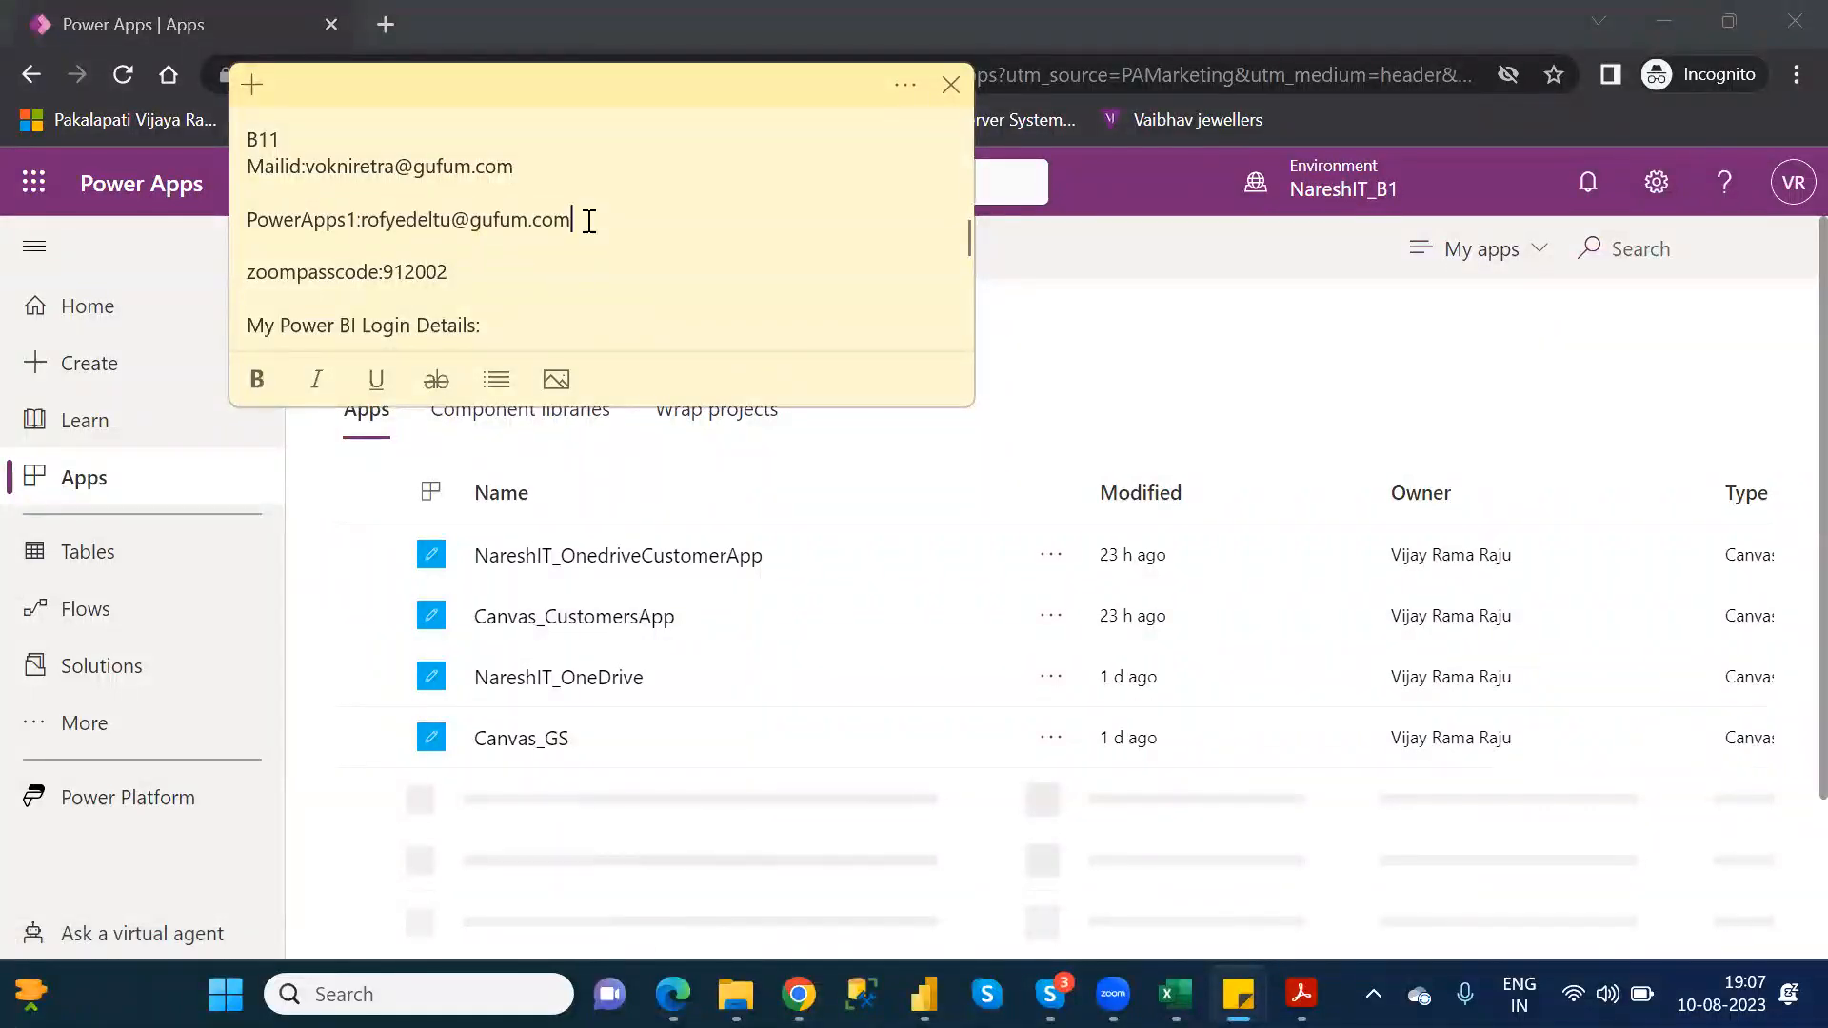
left_click_drag(571, 220, 363, 225)
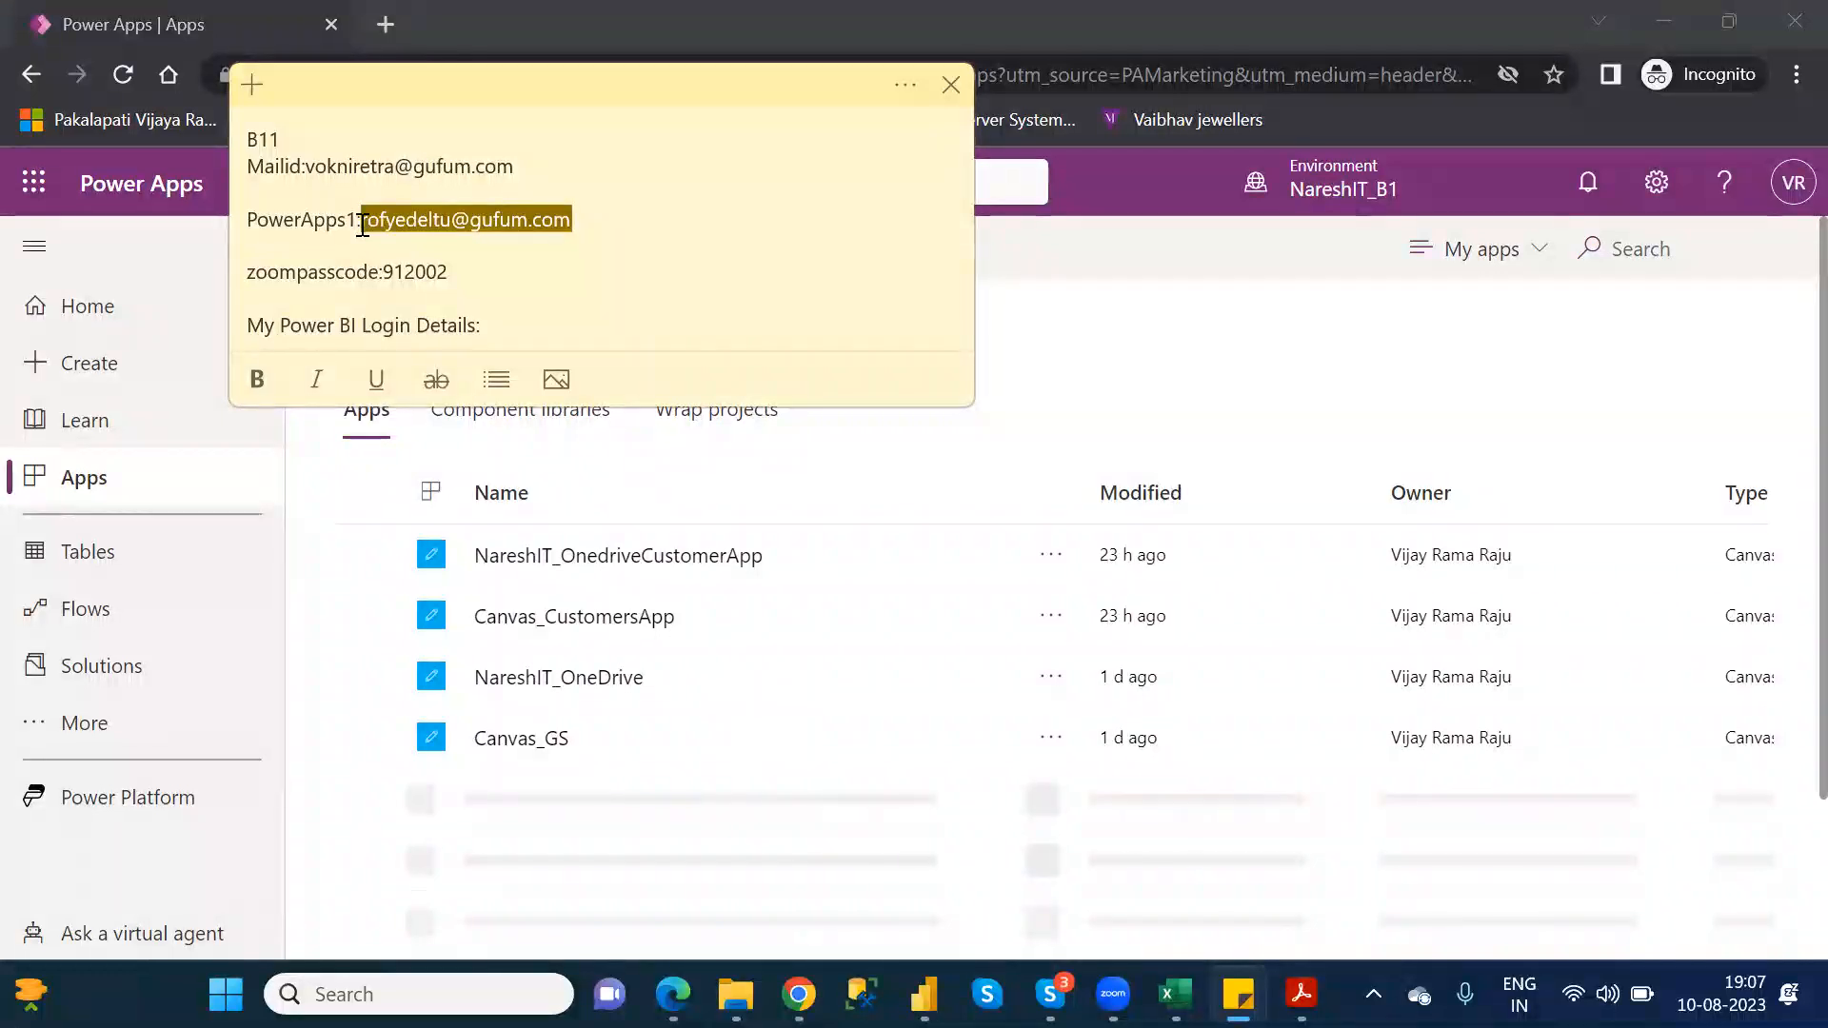
left_click_drag(965, 236, 973, 150)
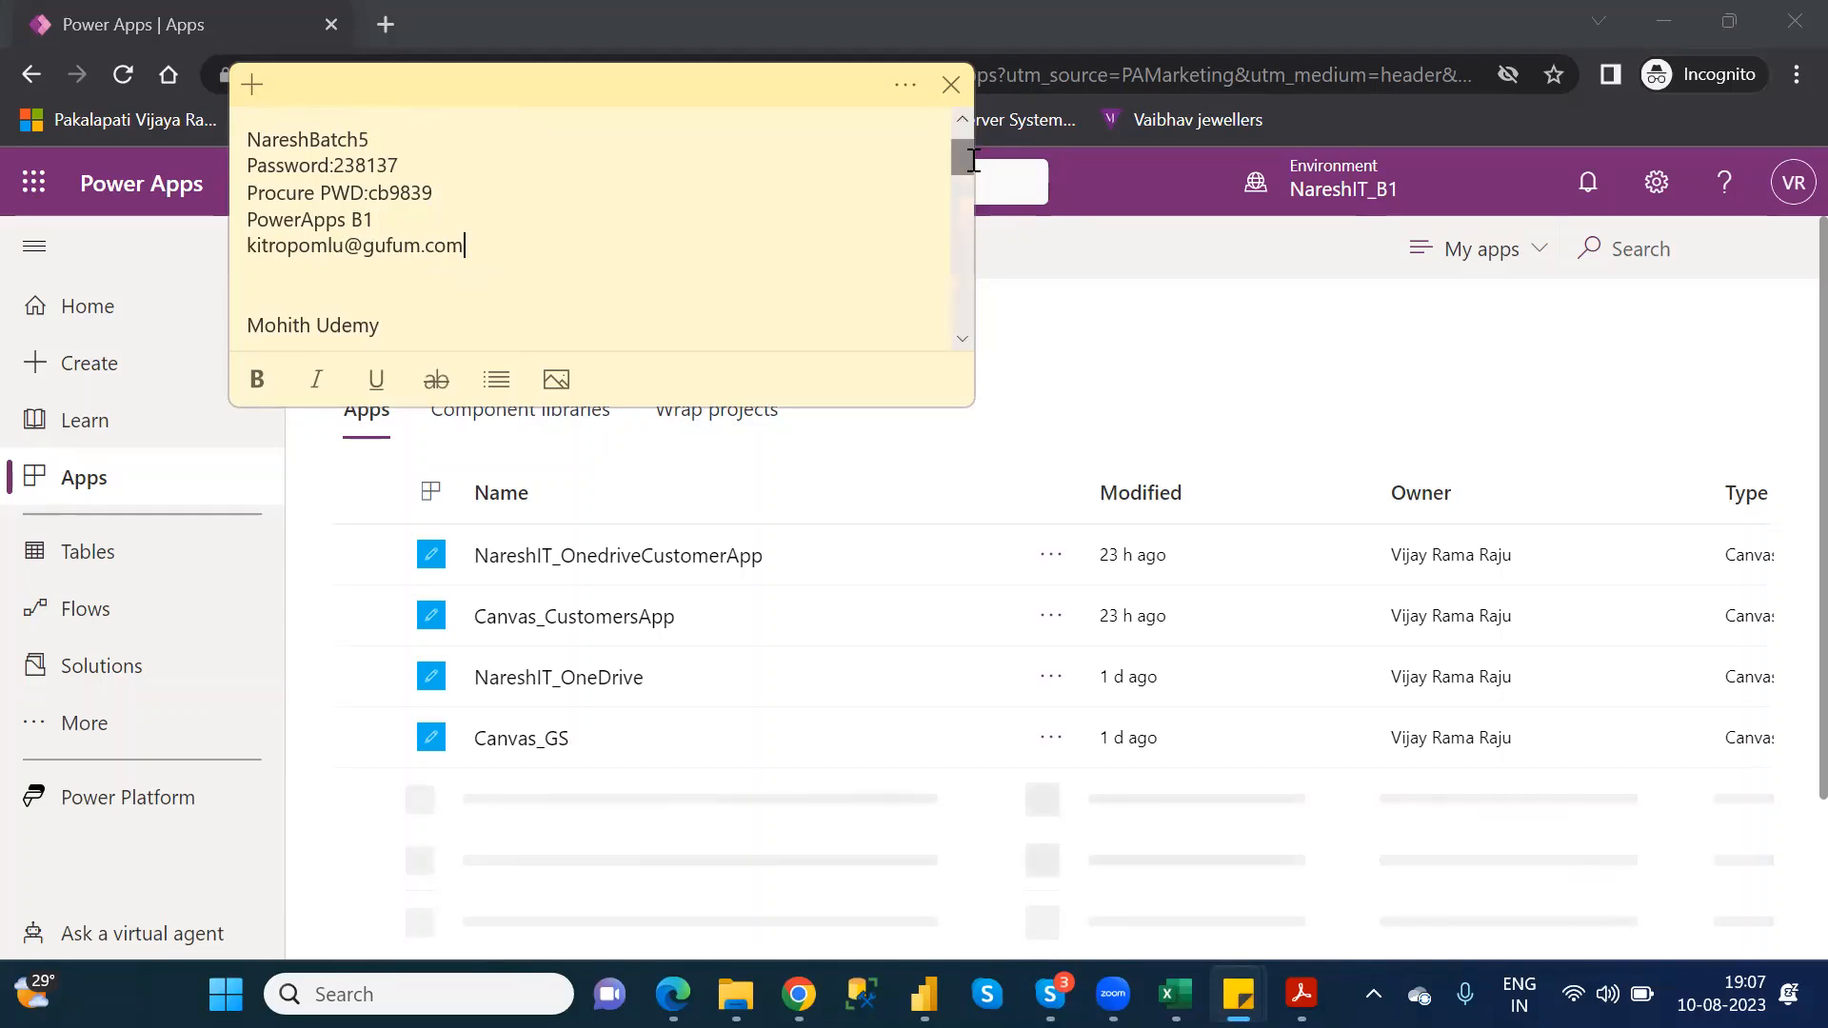
left_click_drag(970, 158, 970, 225)
left_click_drag(597, 292, 255, 292)
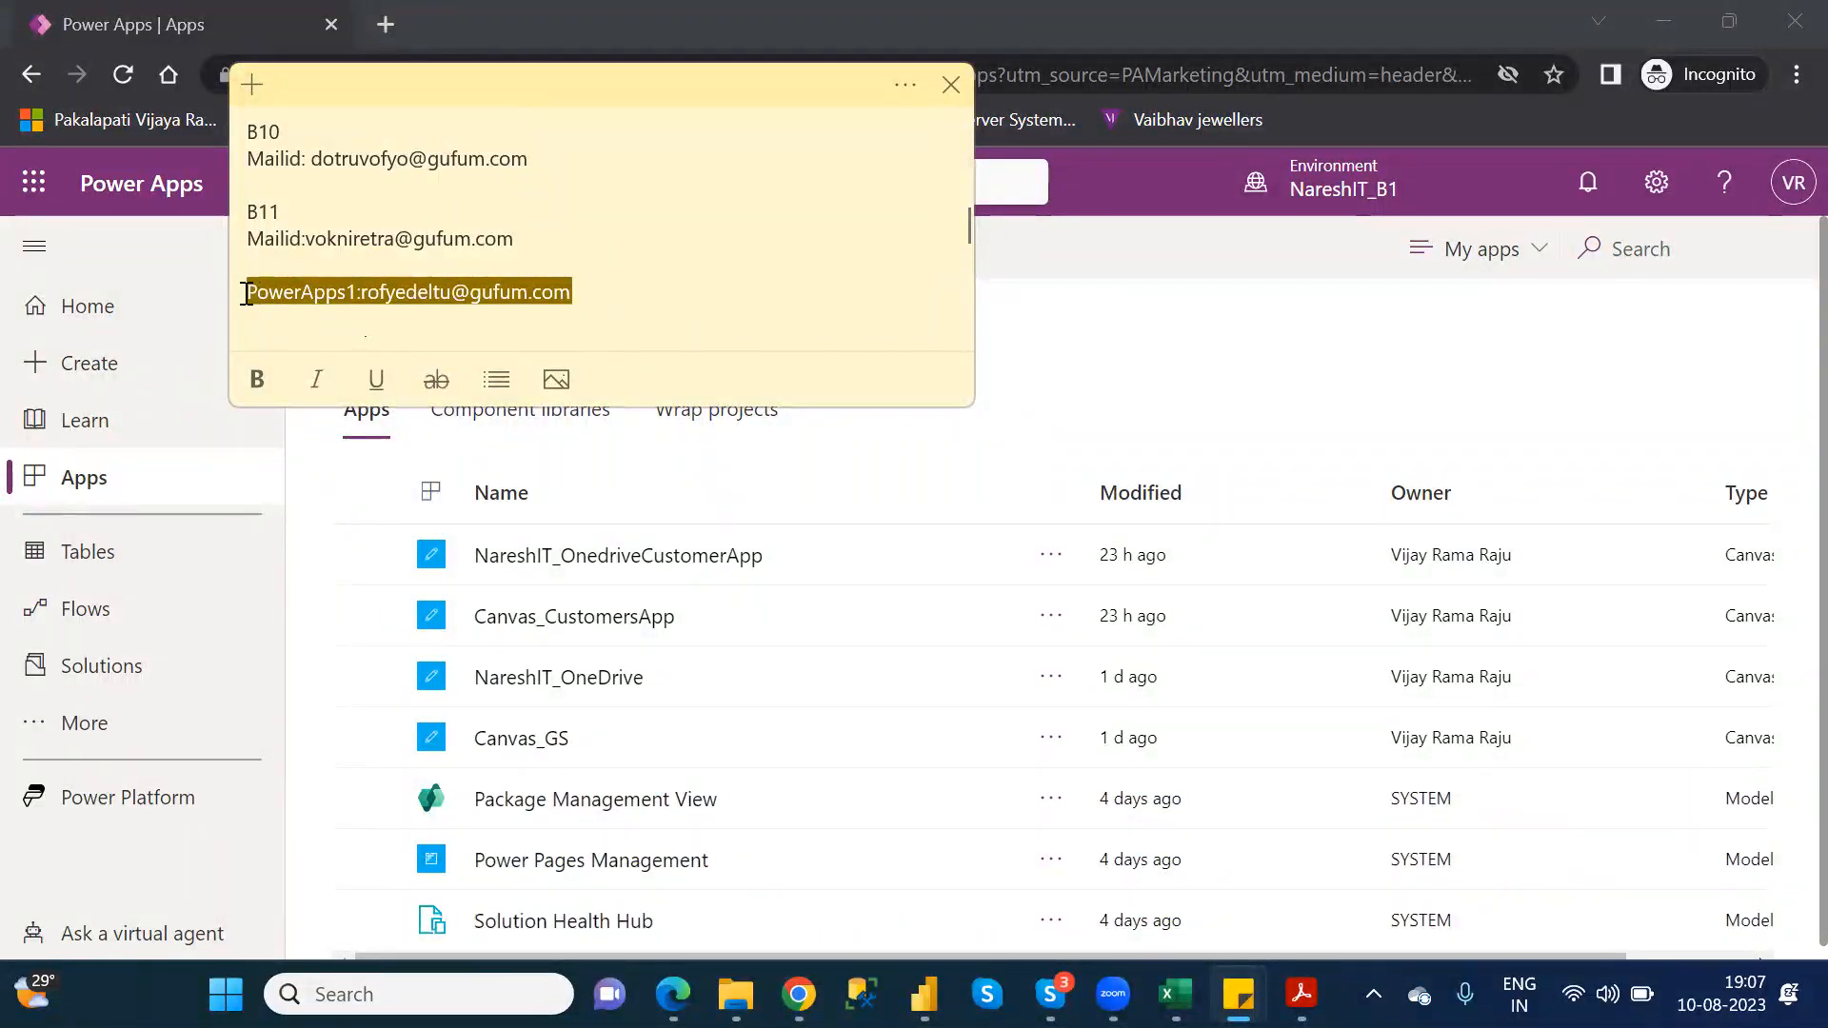
Replace the PowerApps B1 entry near the note's beginning with the copied line, putting the login e-mail on its own line.
left_click_drag(969, 227, 963, 143)
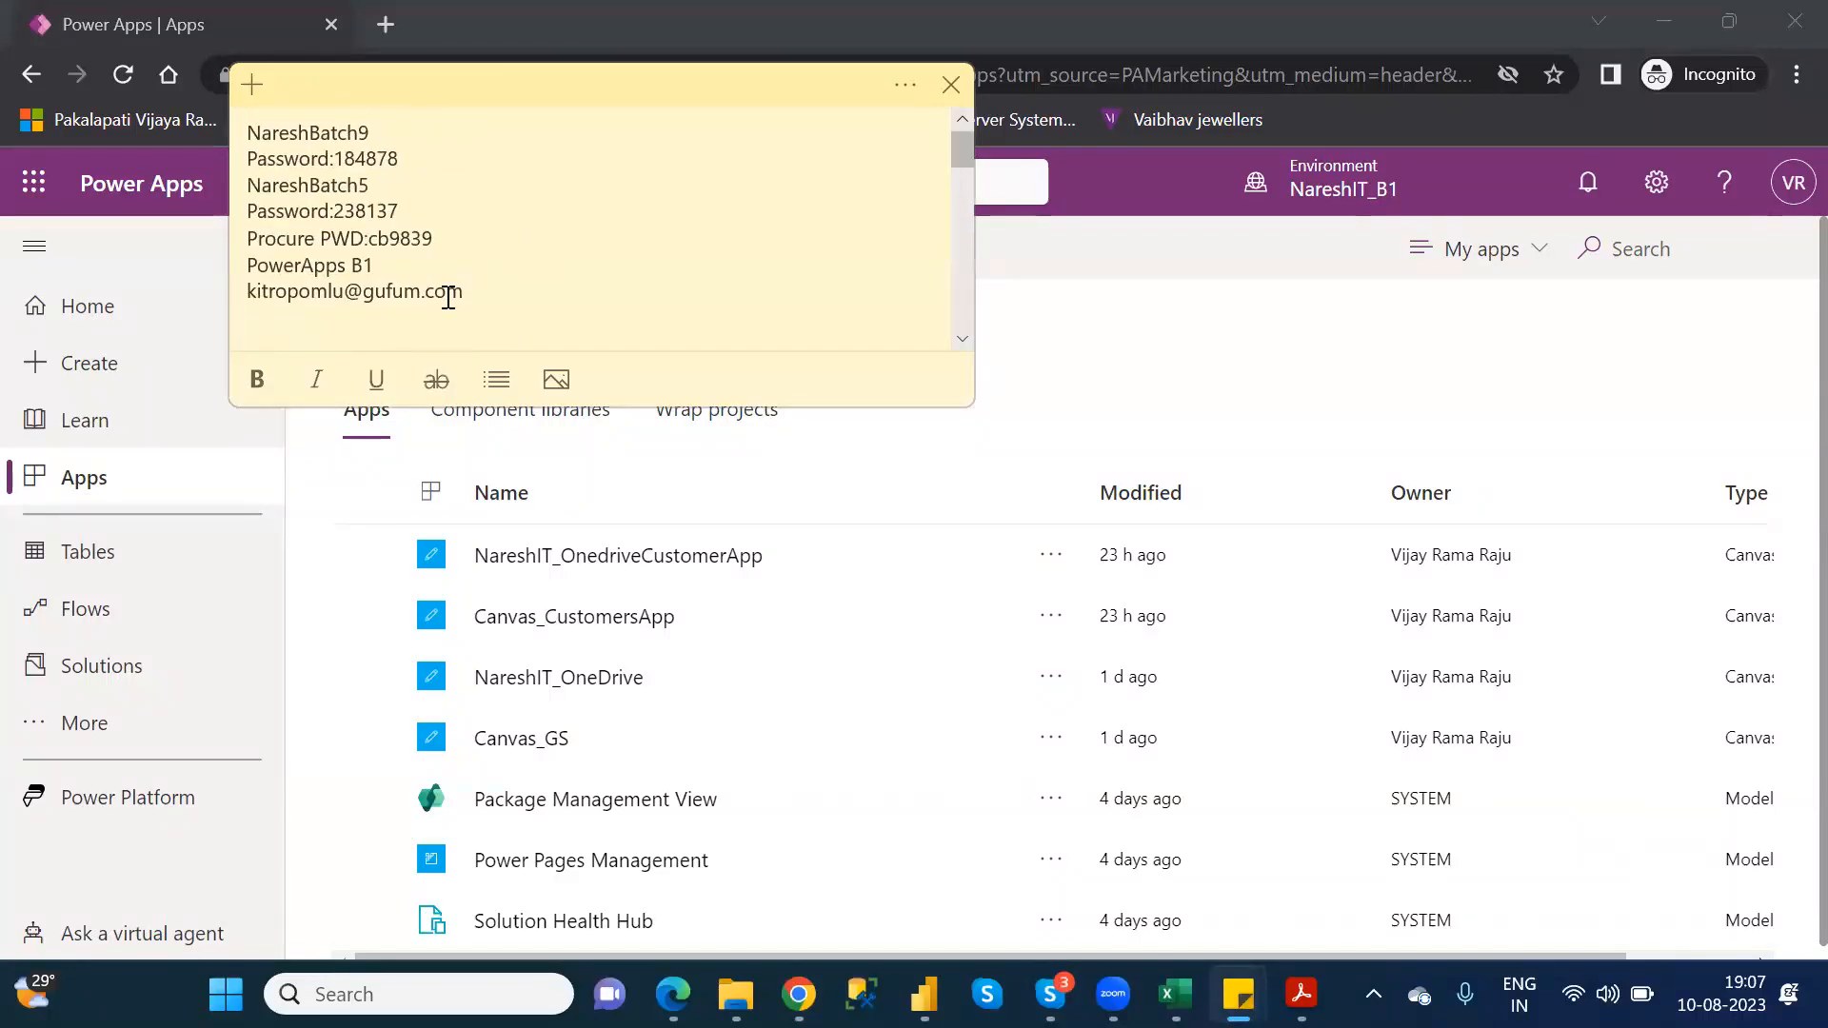
left_click_drag(512, 295, 222, 277)
key("ctrl+v")
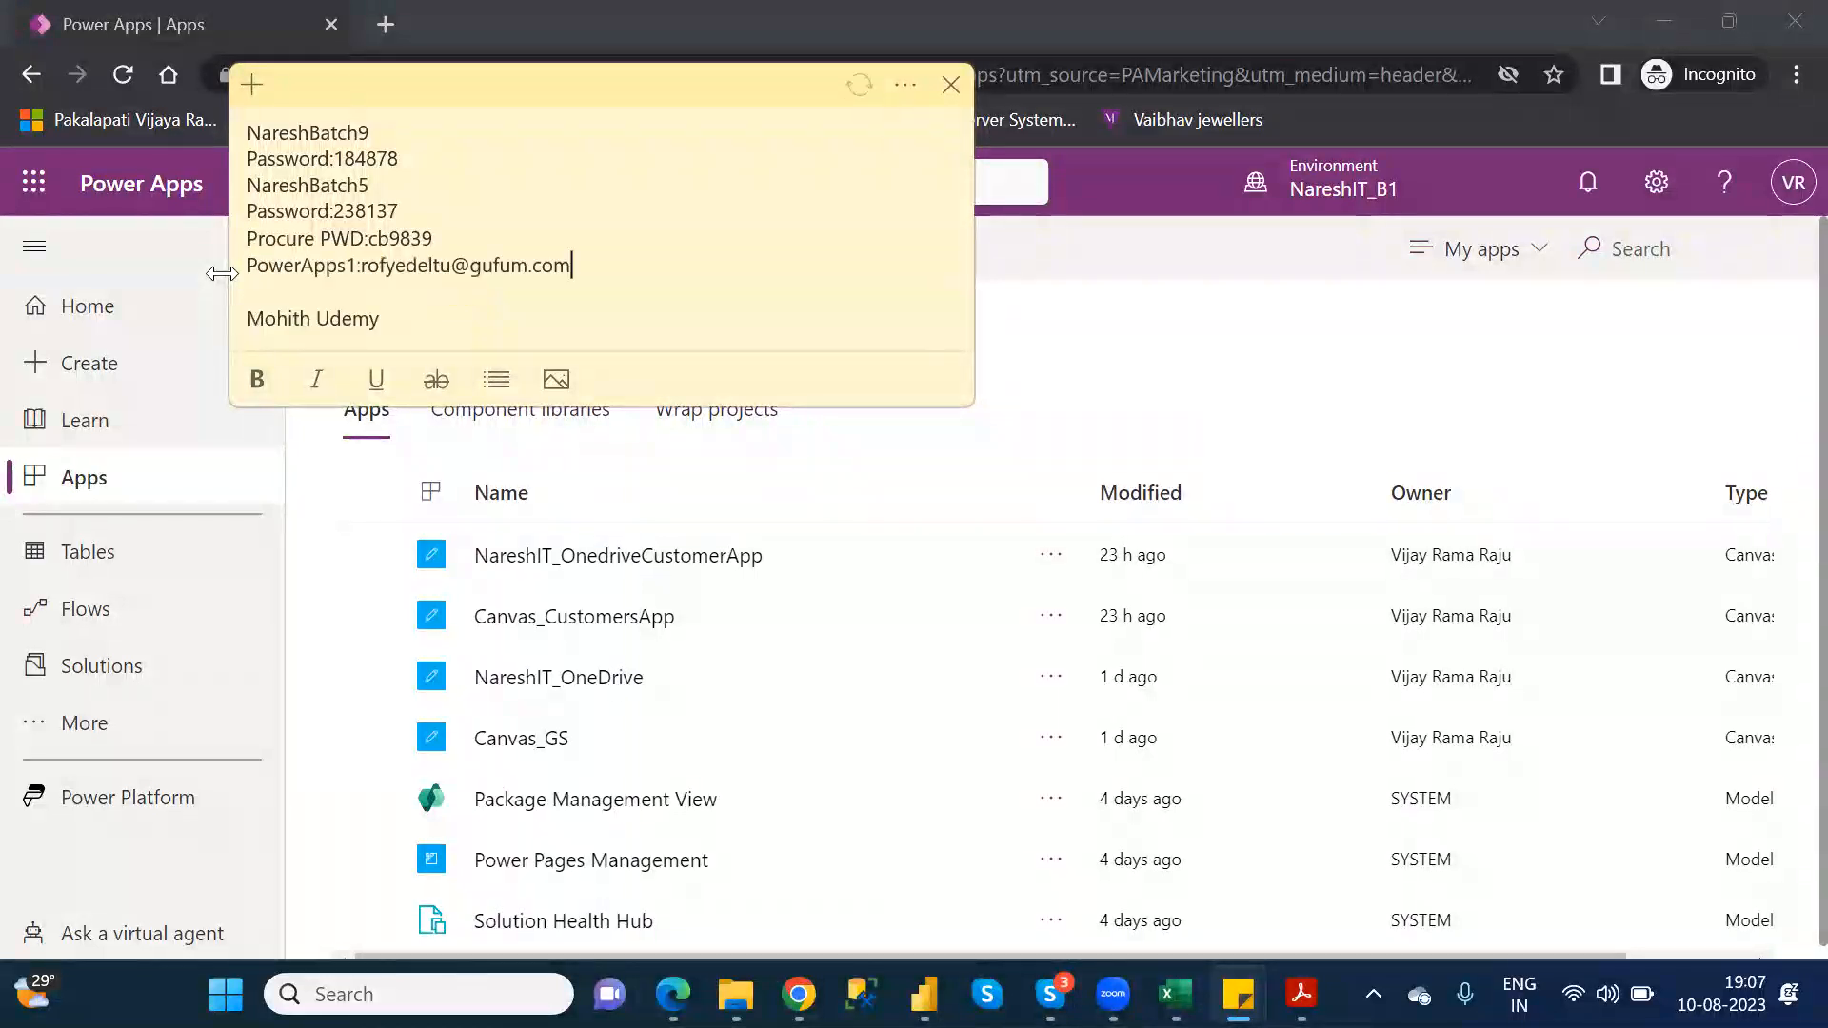
left_click(363, 267)
key("Return")
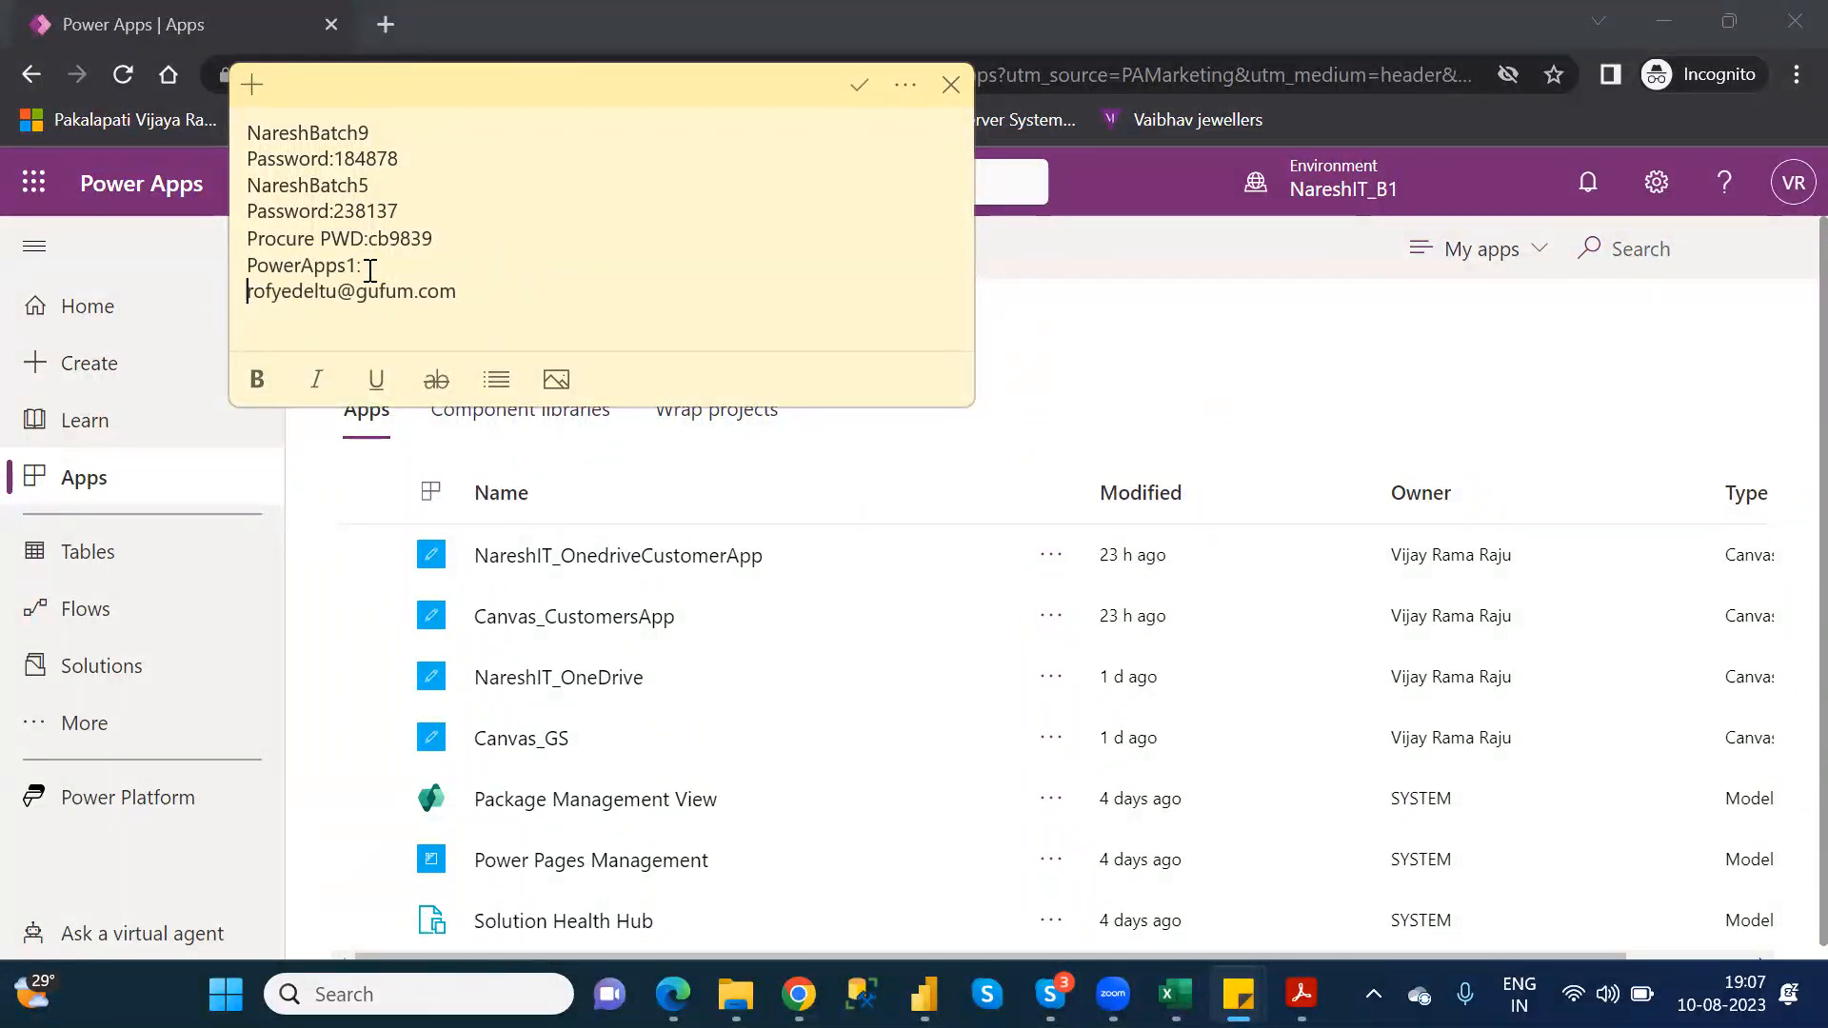
Change the PowerApps1 label above the login e-mail to Nareshit_B1.
triple_click(245, 268)
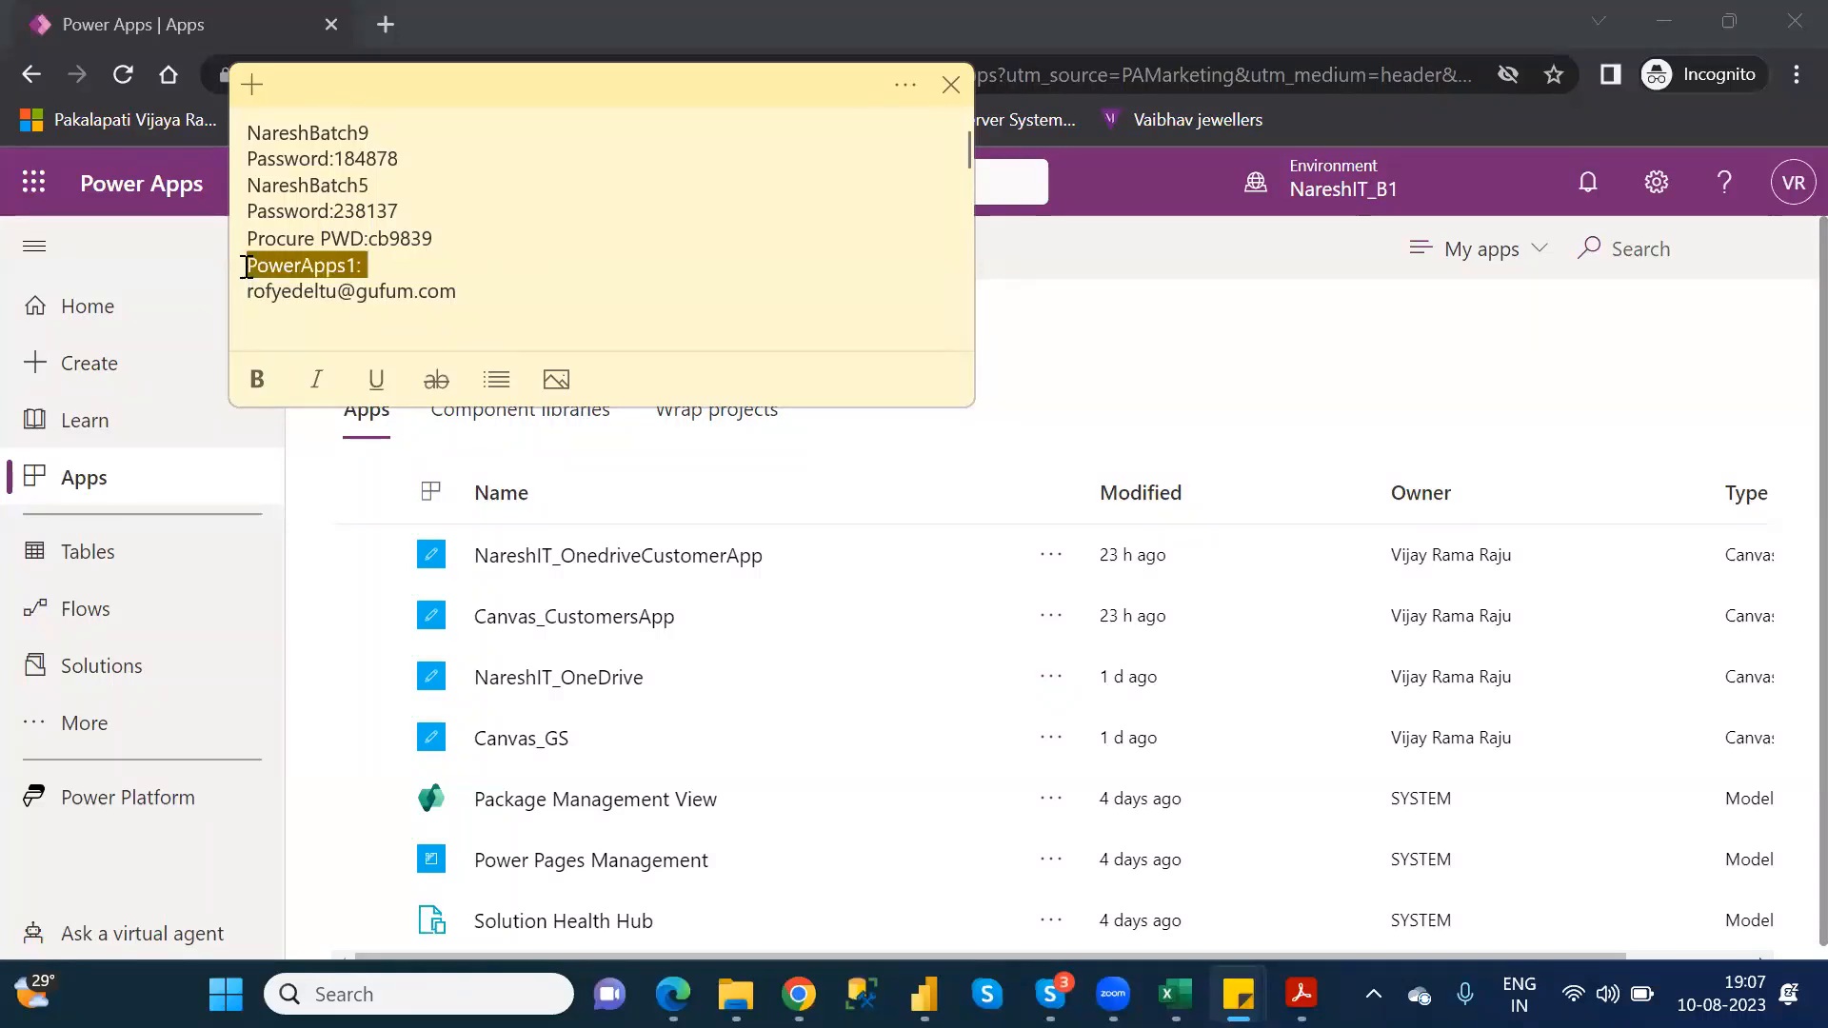
type("Nareshit")
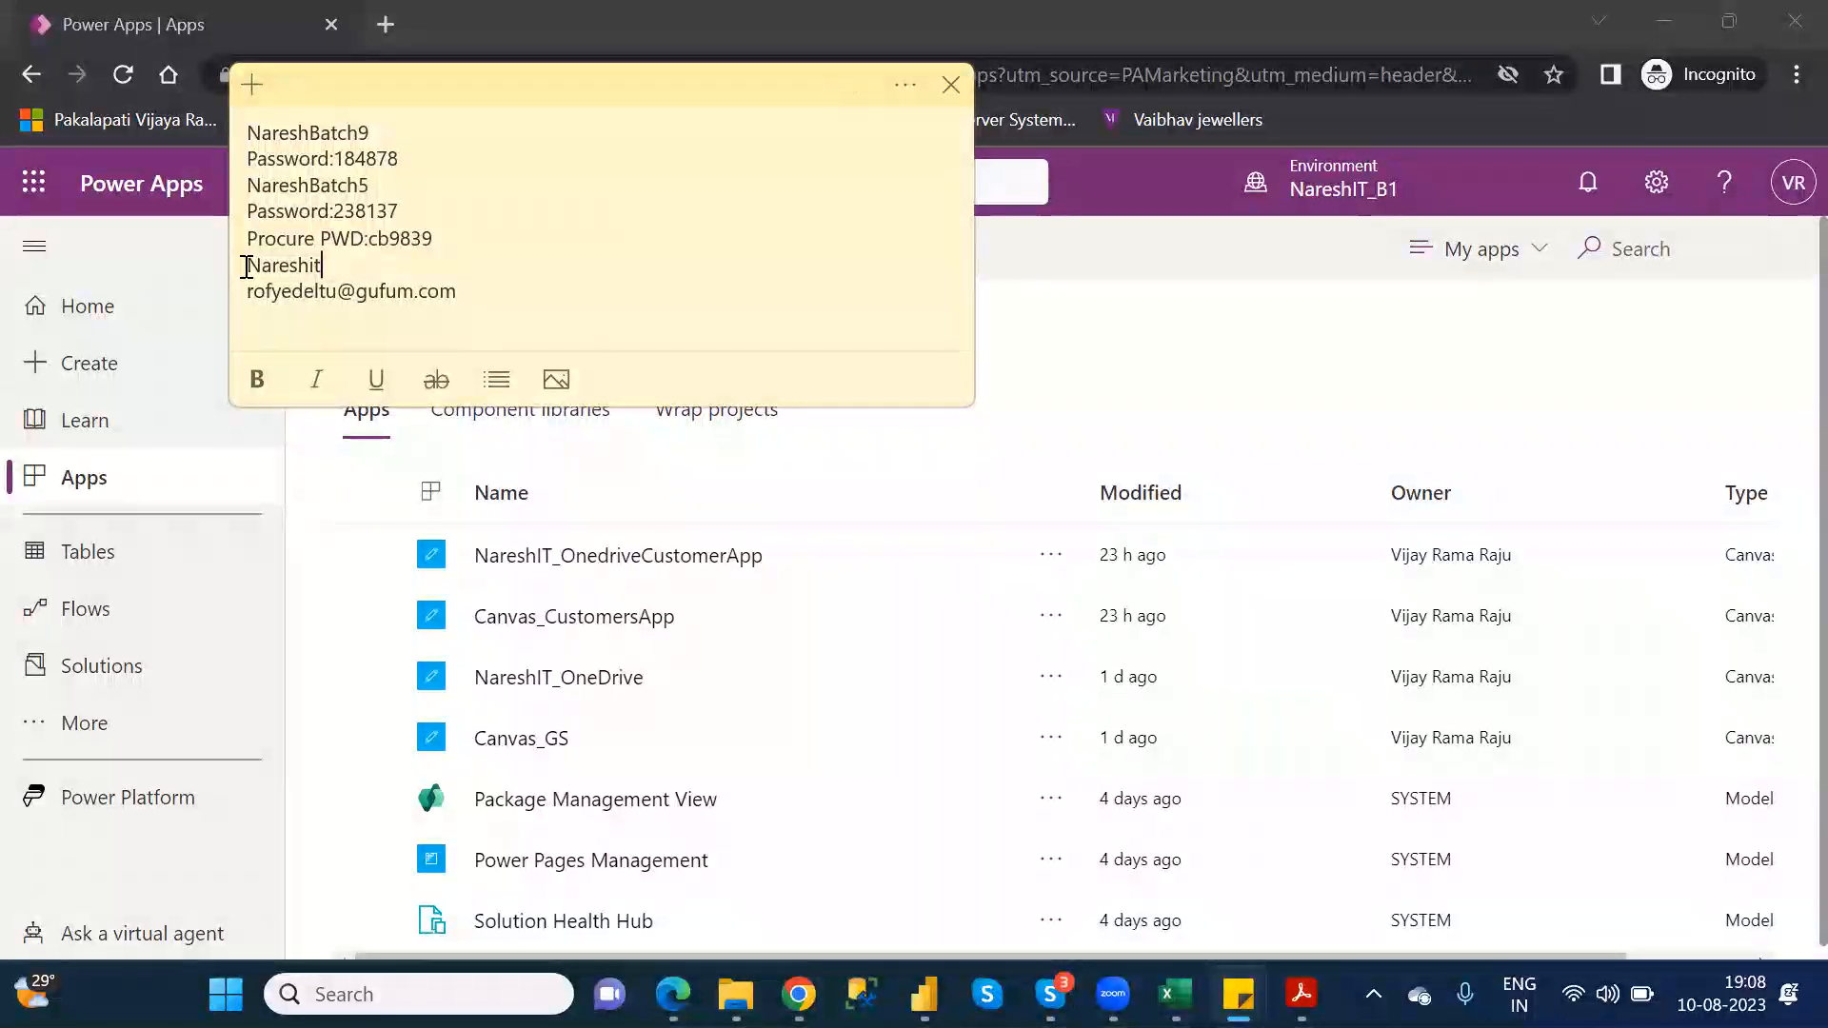
type("_B1")
Delete the original PowerApps1 login line below the B11 entry and return to the Nareshit_B1 entry in the note.
left_click_drag(971, 150, 973, 235)
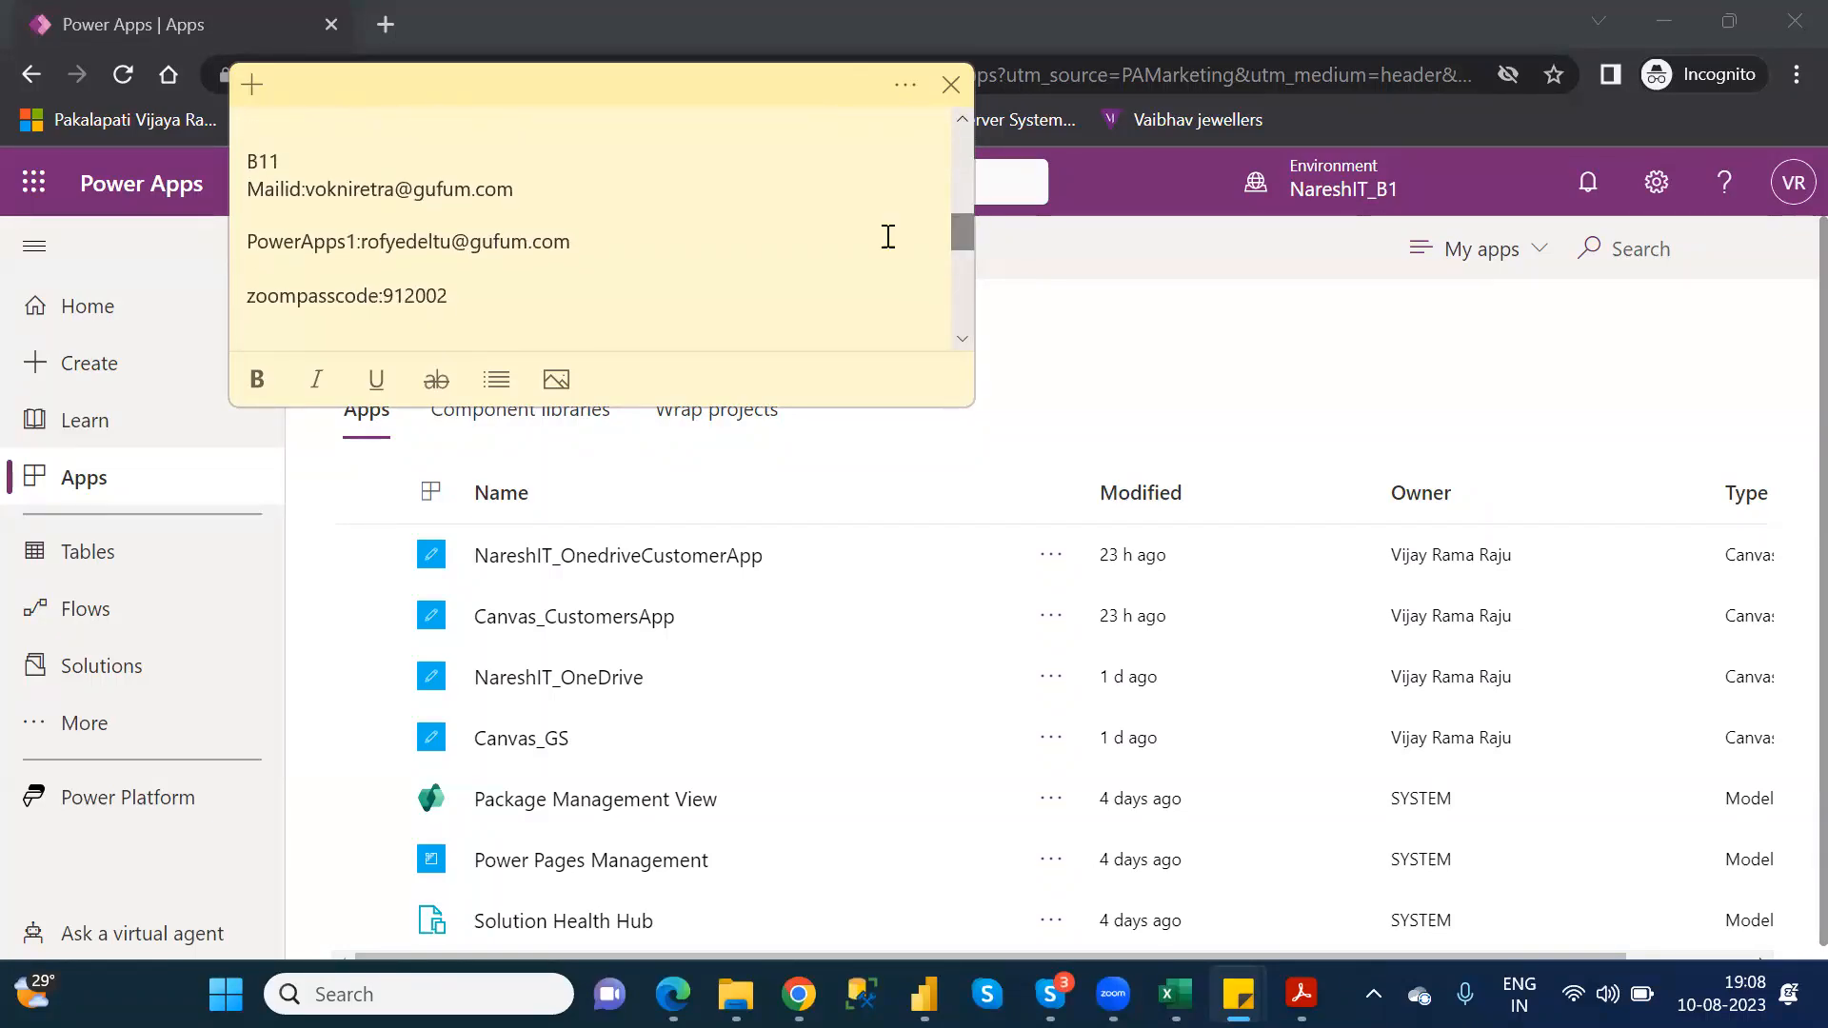
left_click_drag(574, 242, 242, 217)
key("Delete")
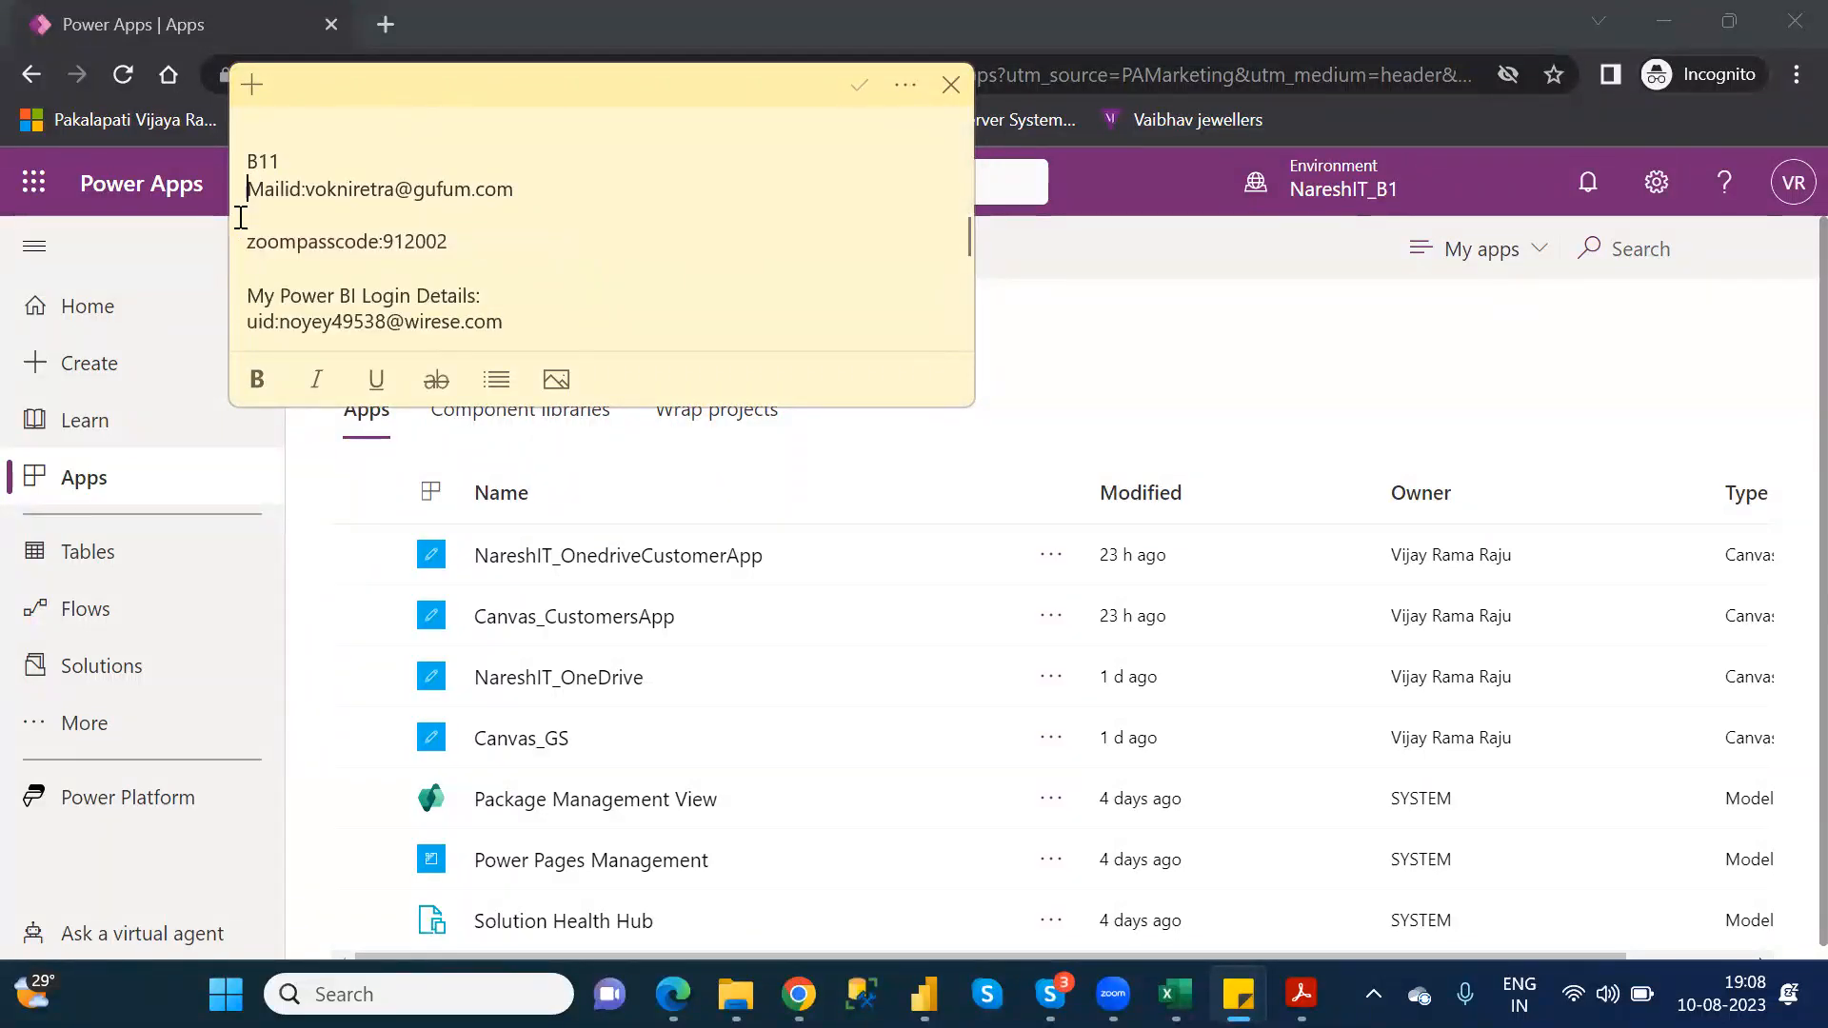
key("Up")
key("Up")
key("Up")
key("Up")
key("Up")
key("Up")
key("Up")
key("Up")
key("Up")
key("Up")
key("Up")
key("Up")
key("Up")
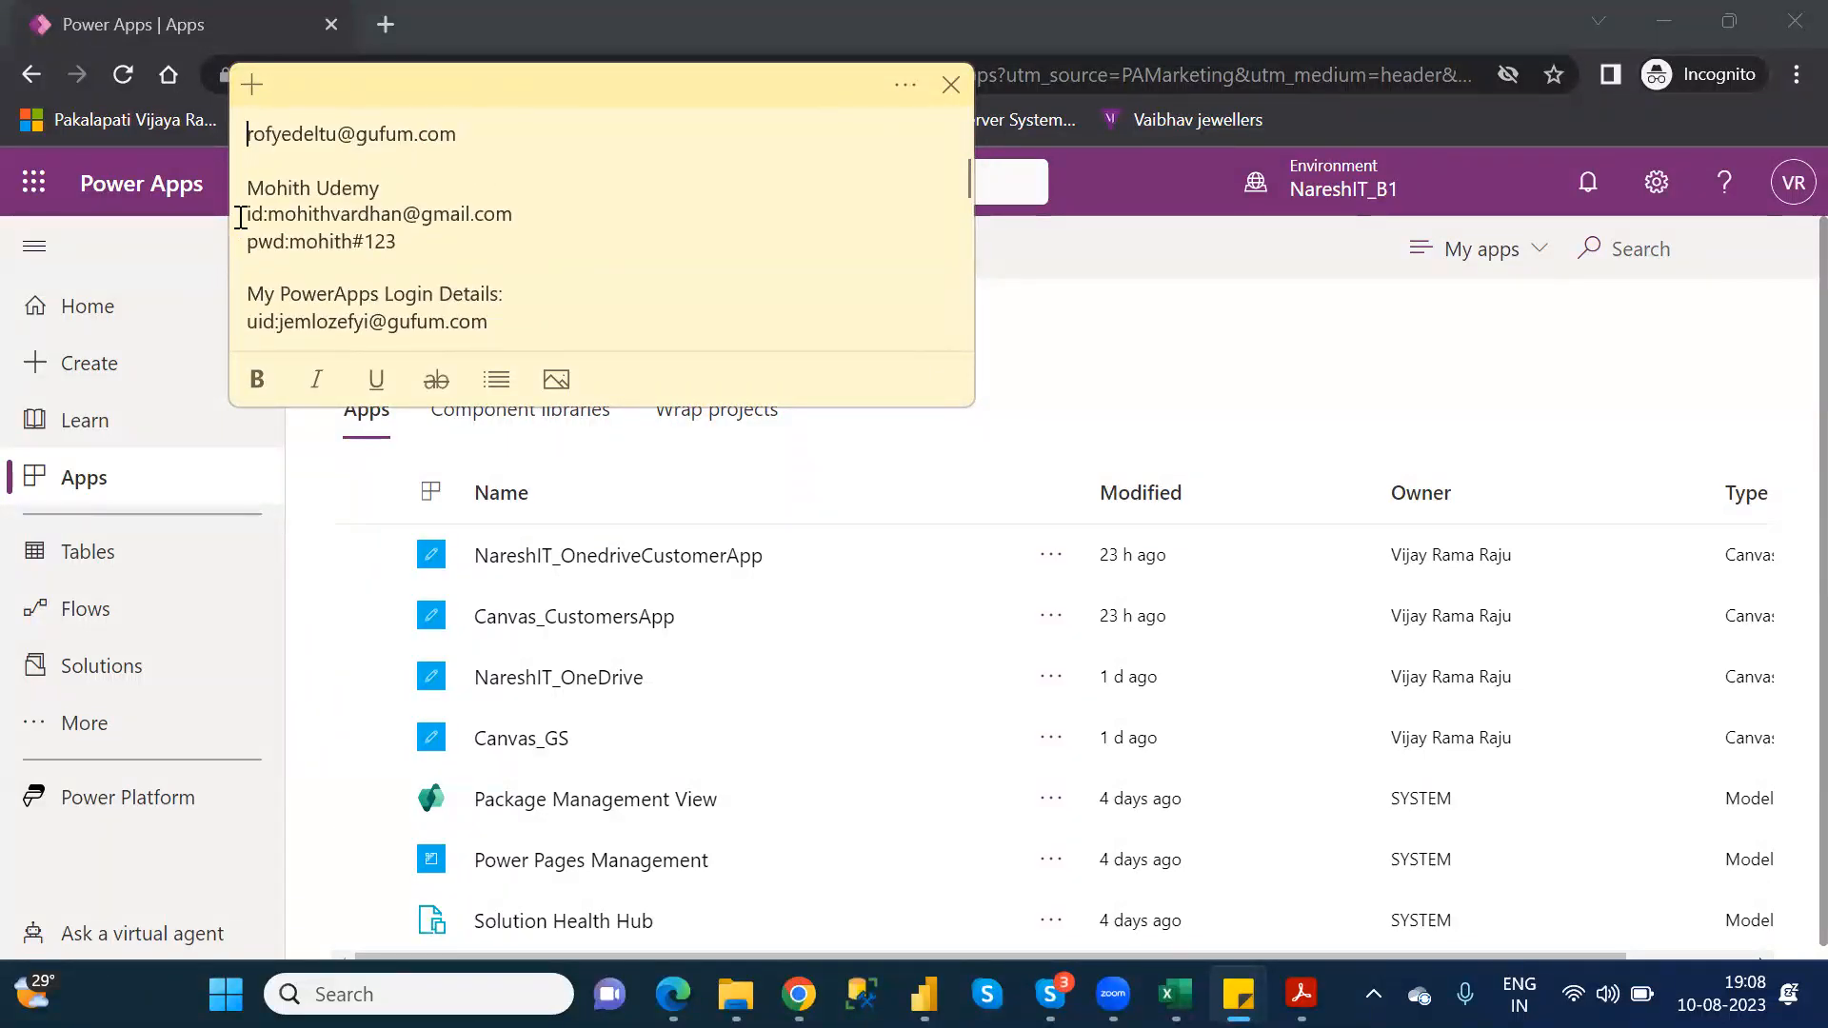
key("Up")
key("Up")
key("Up")
key("Up")
key("Up")
key("Up")
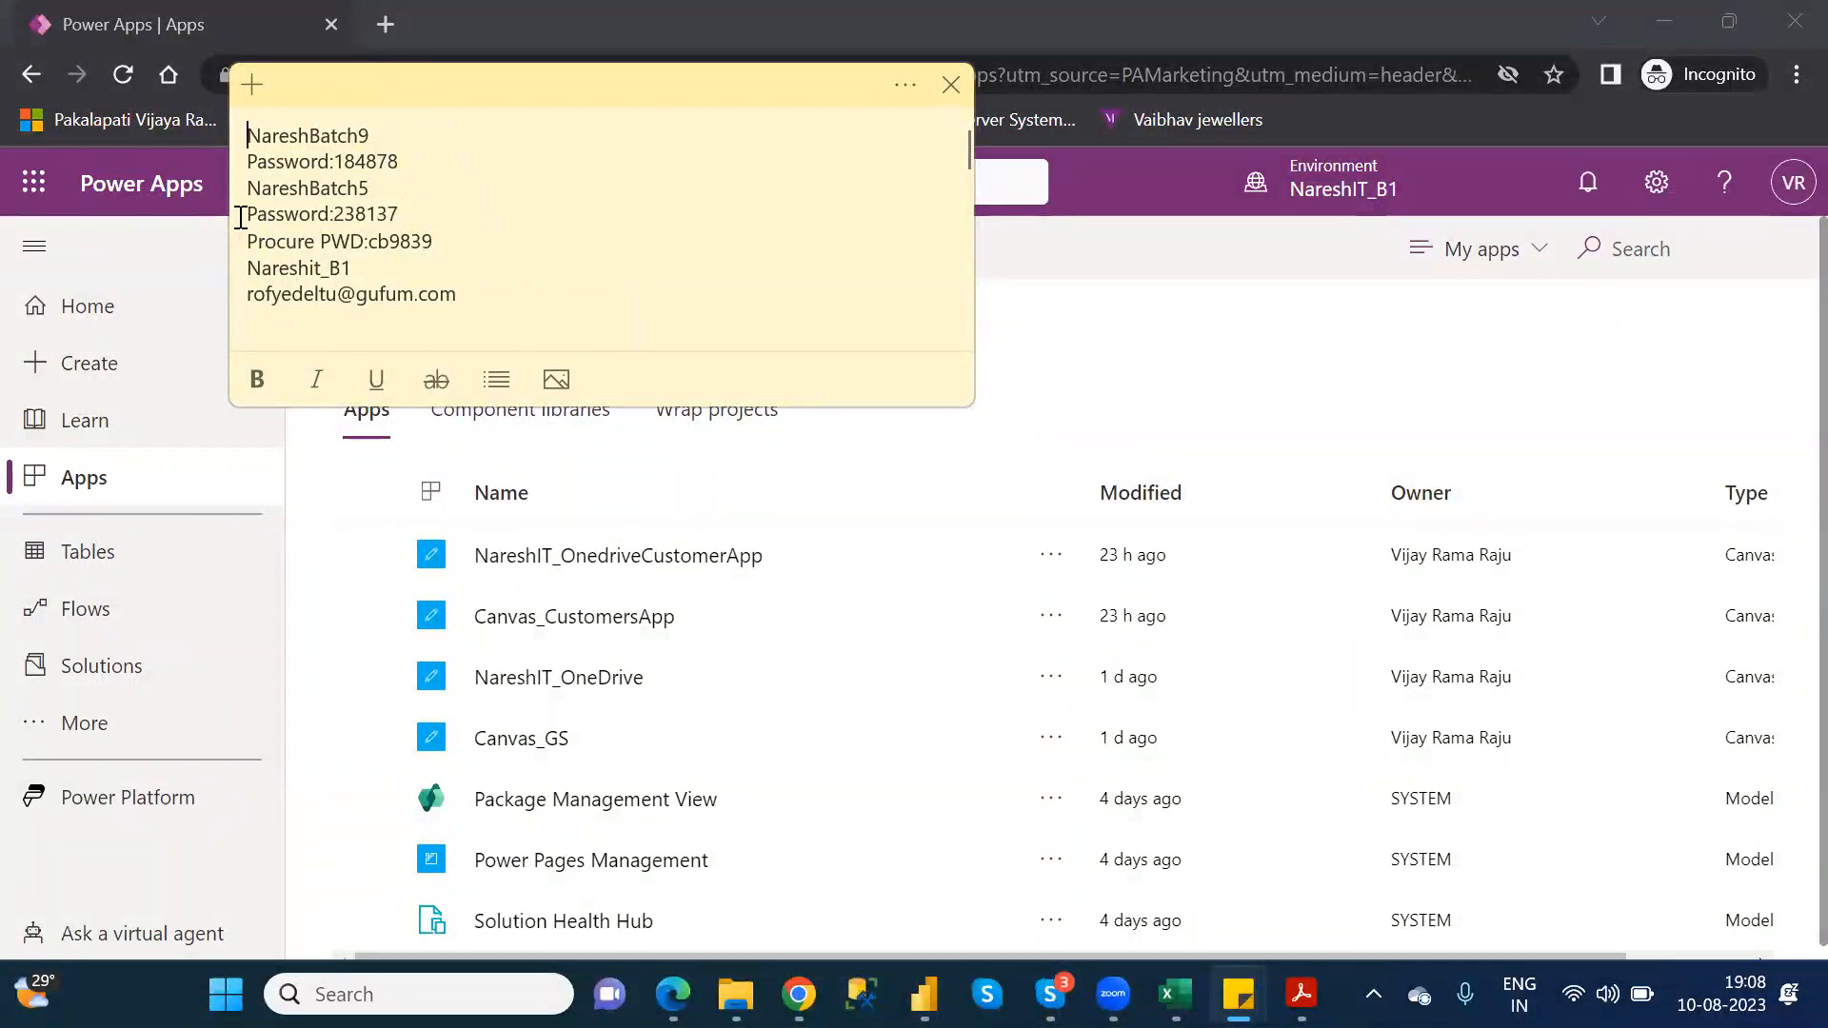
Switch back to Power Apps and open NareshIT_OnedriveCustomerApp for editing, dismissing the welcome dialog and the connection error.
left_click(1136, 377)
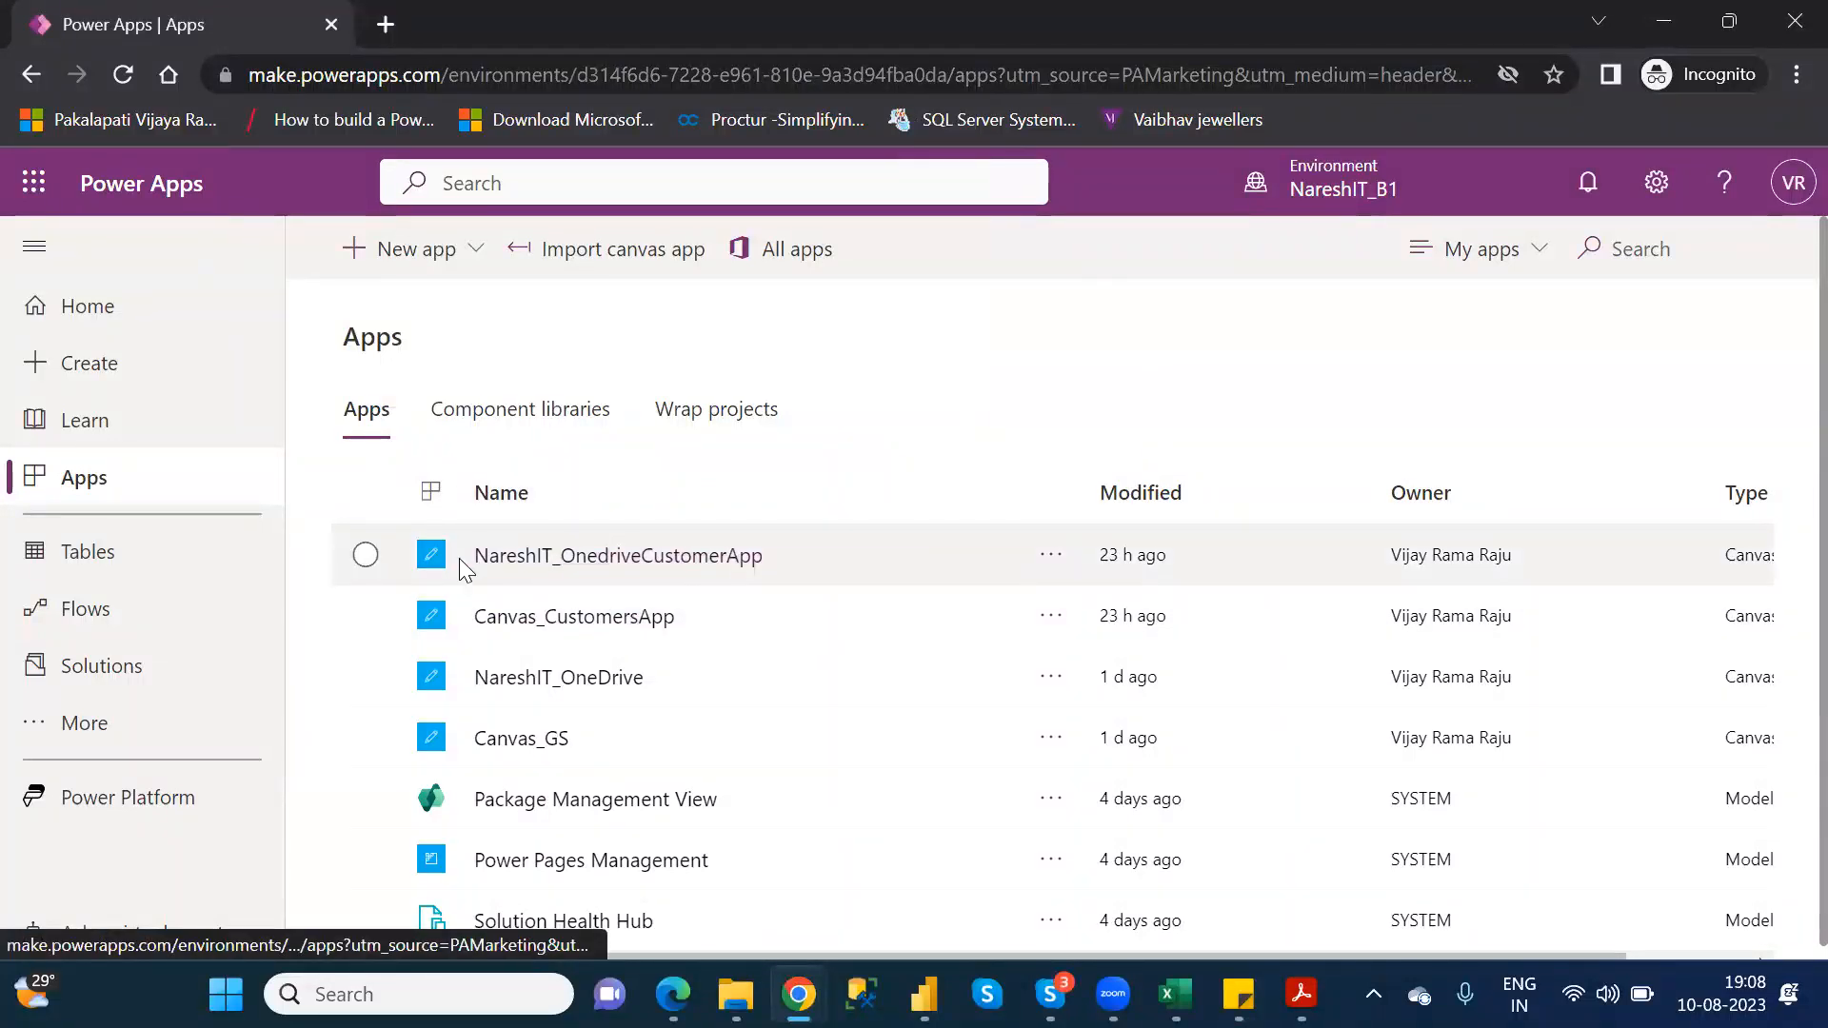
left_click(362, 561)
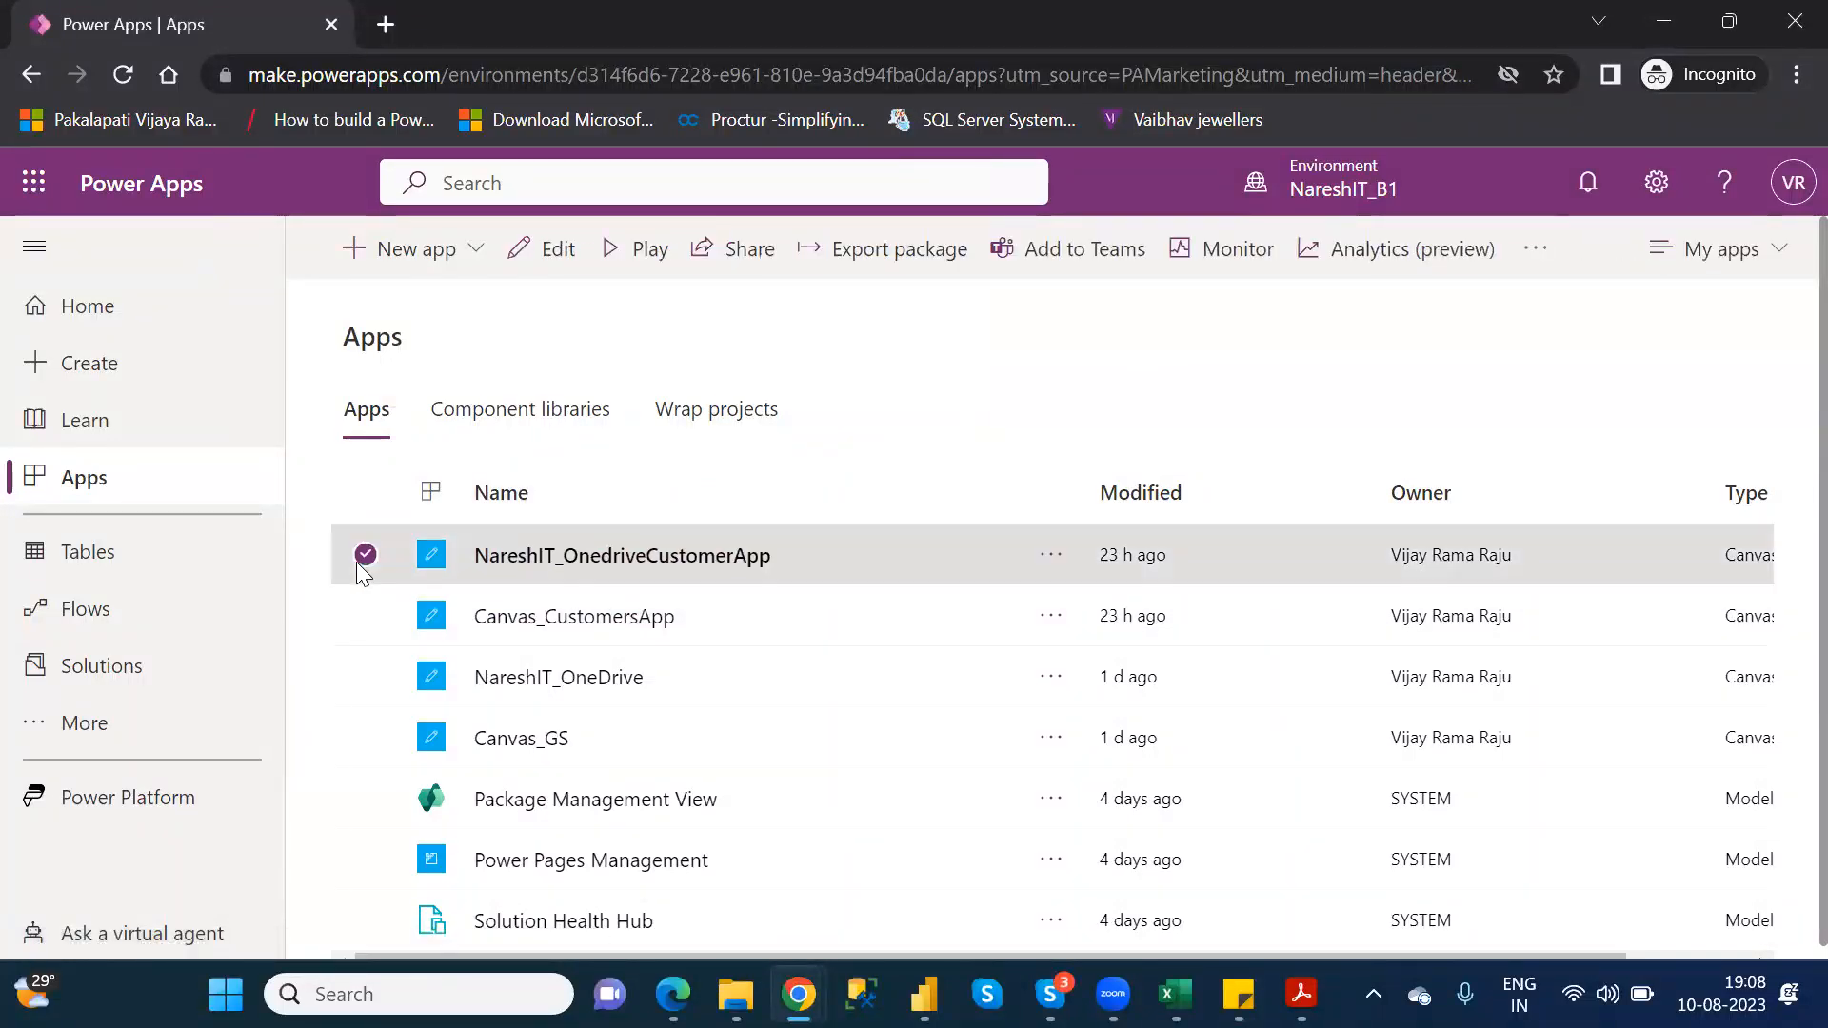
left_click(551, 269)
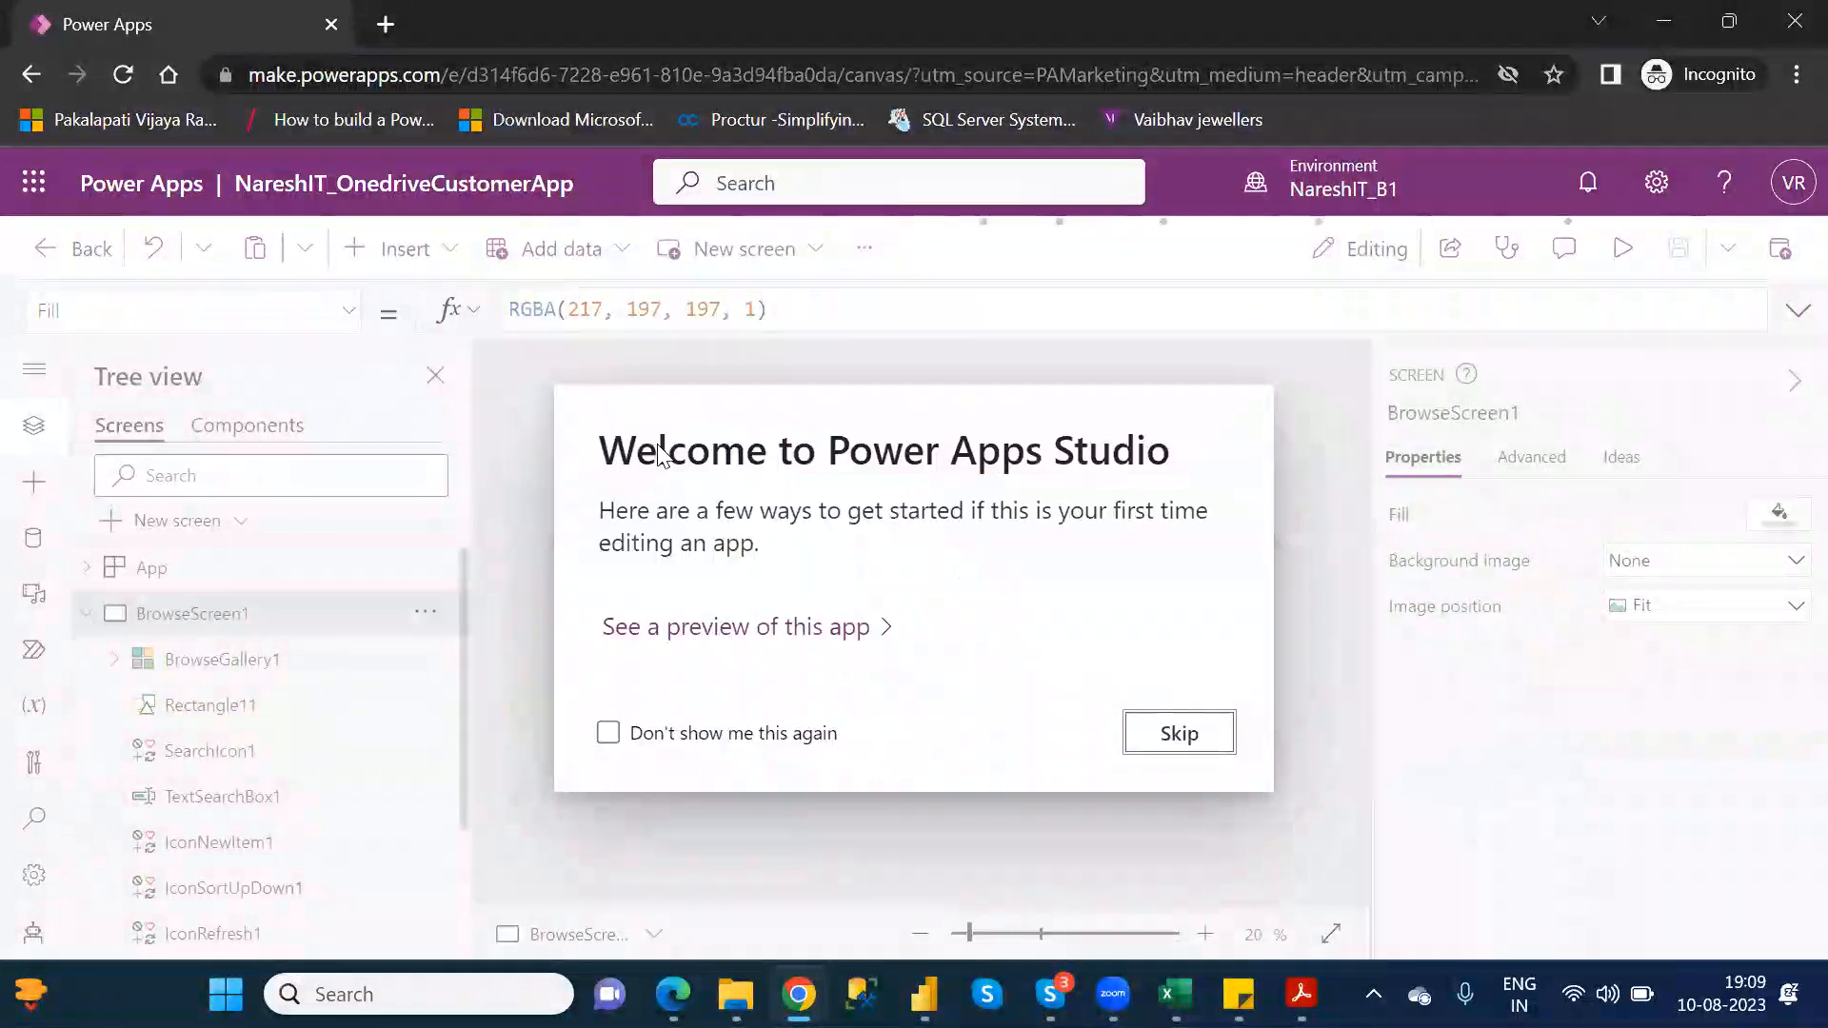
left_click(1179, 737)
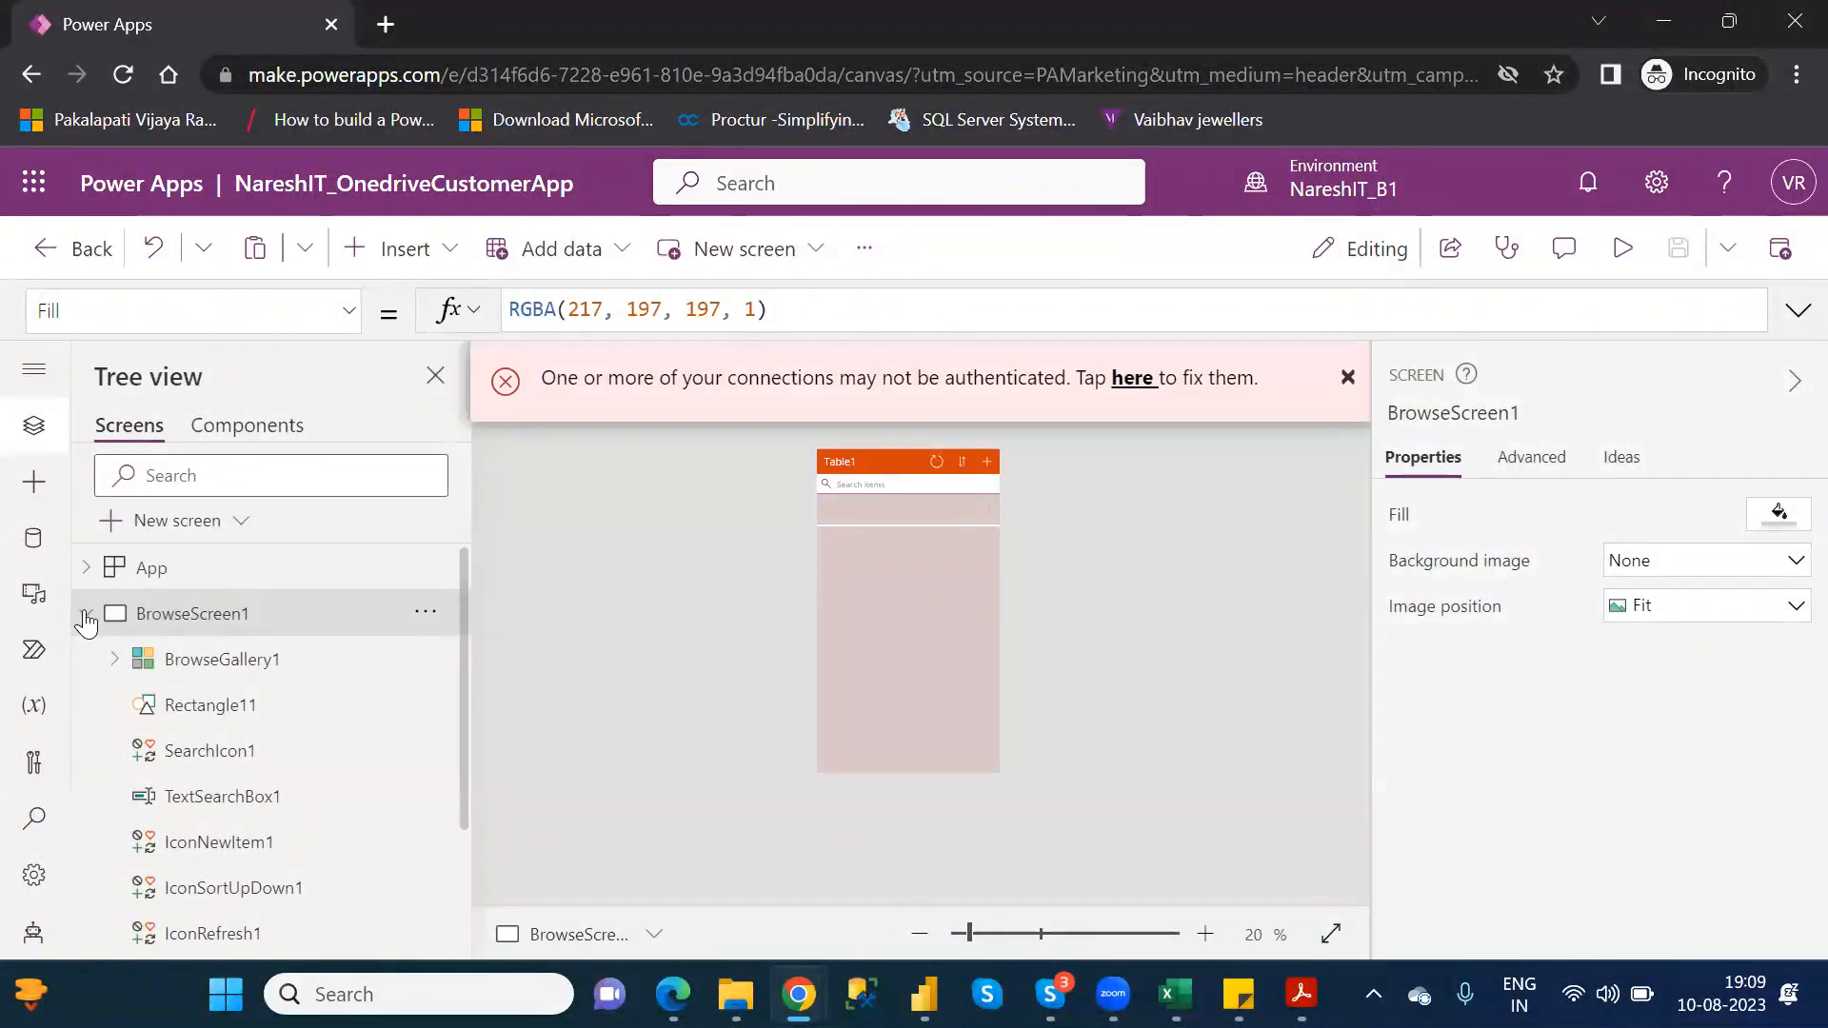
left_click(86, 617)
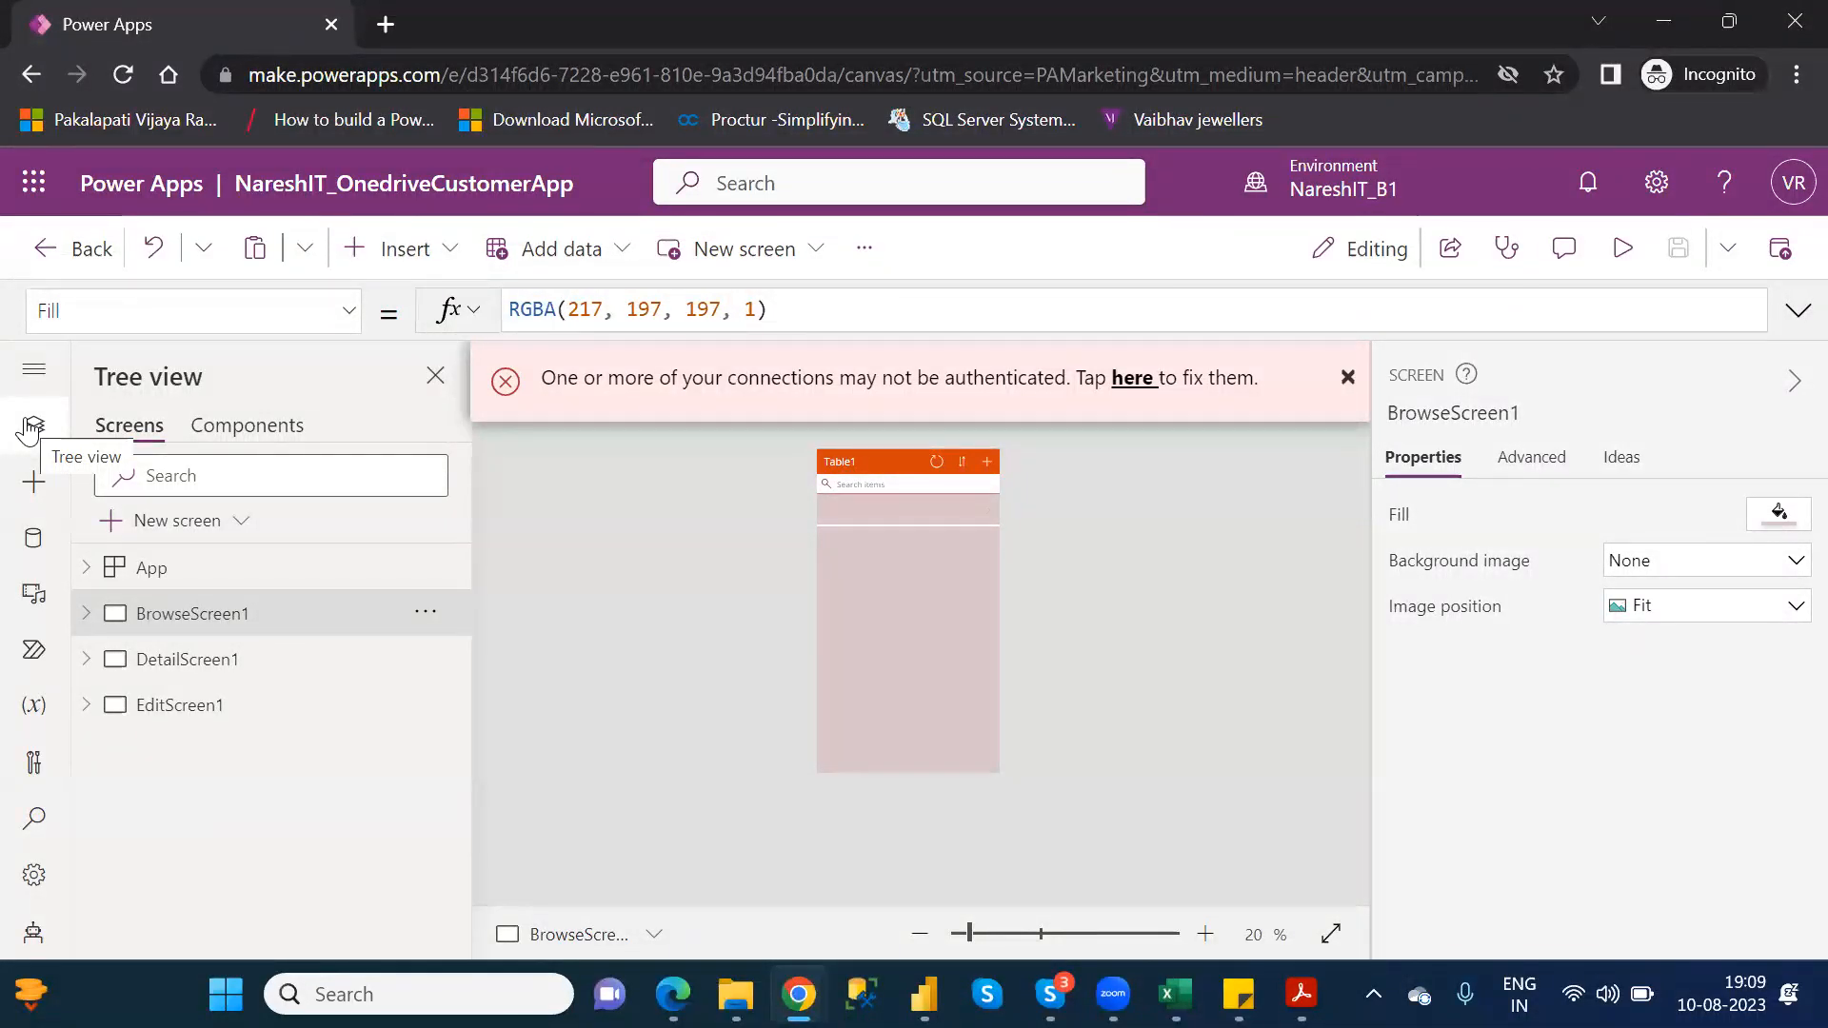
left_click(1347, 382)
Look at Sheet2 of the open Excel workbook and the Downloads folder, and return to Power Apps.
mouse_move(1175, 994)
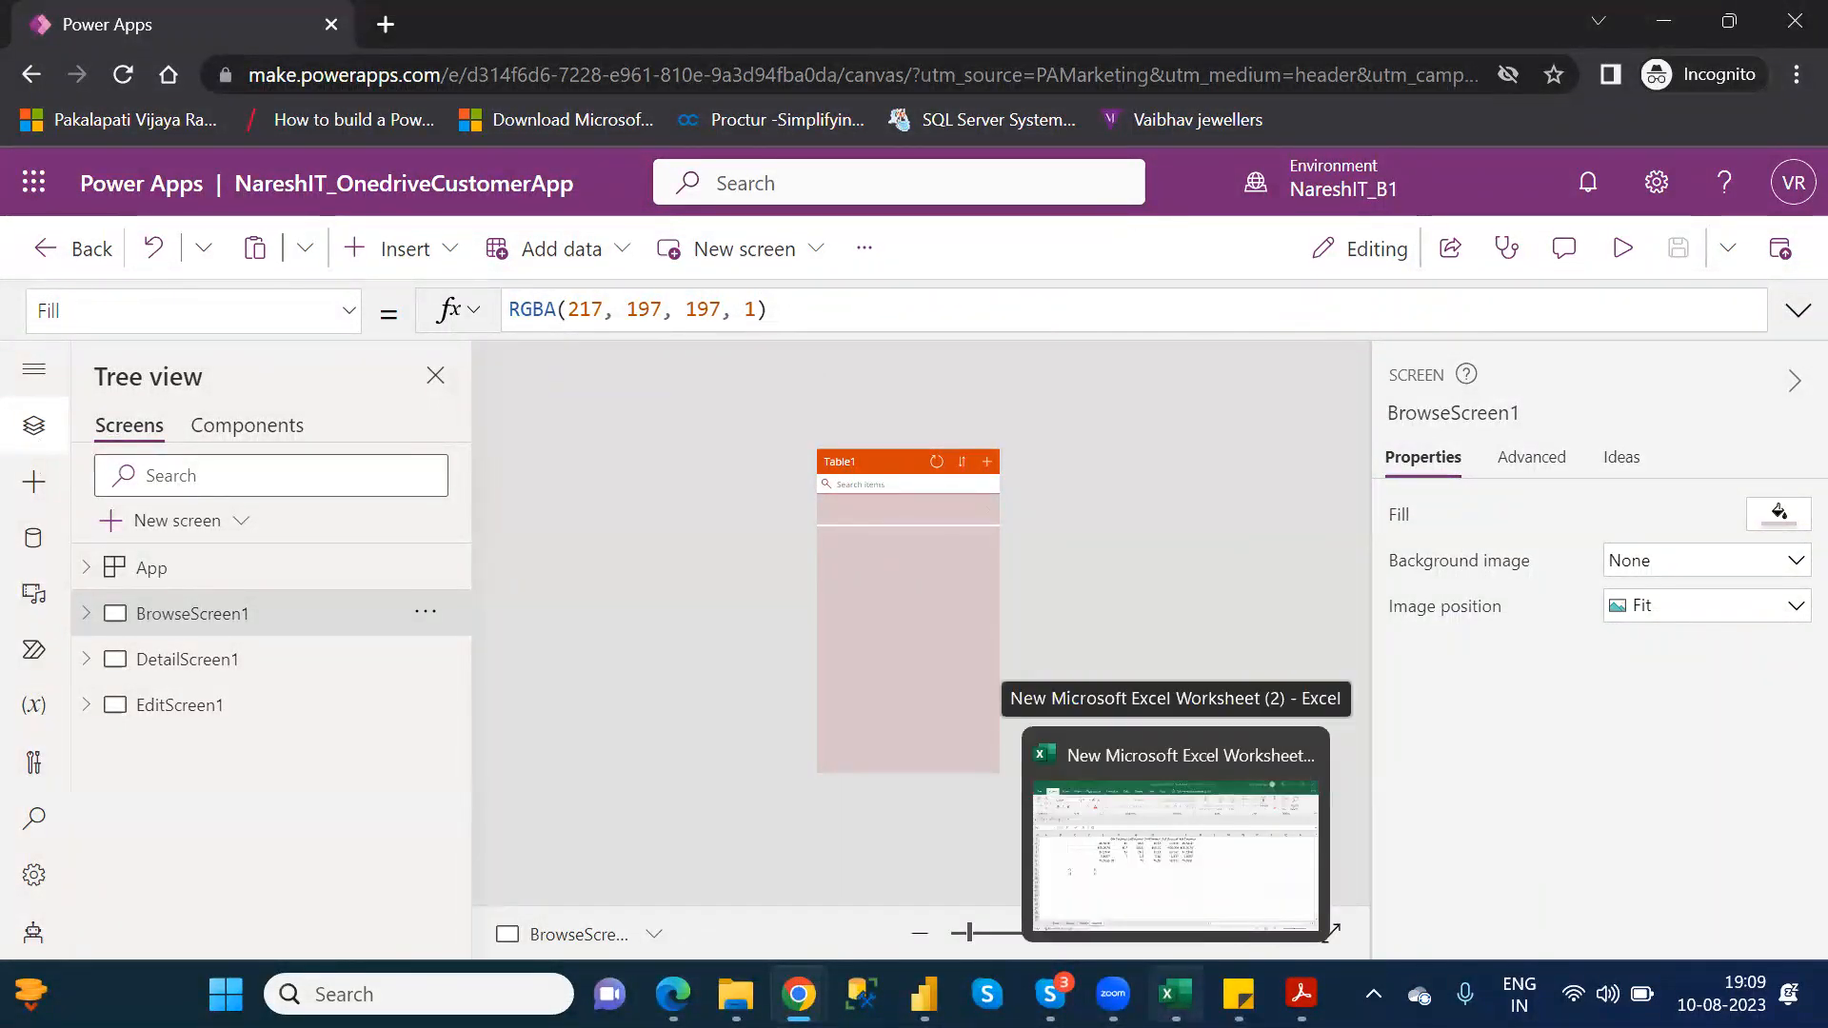
left_click(1169, 891)
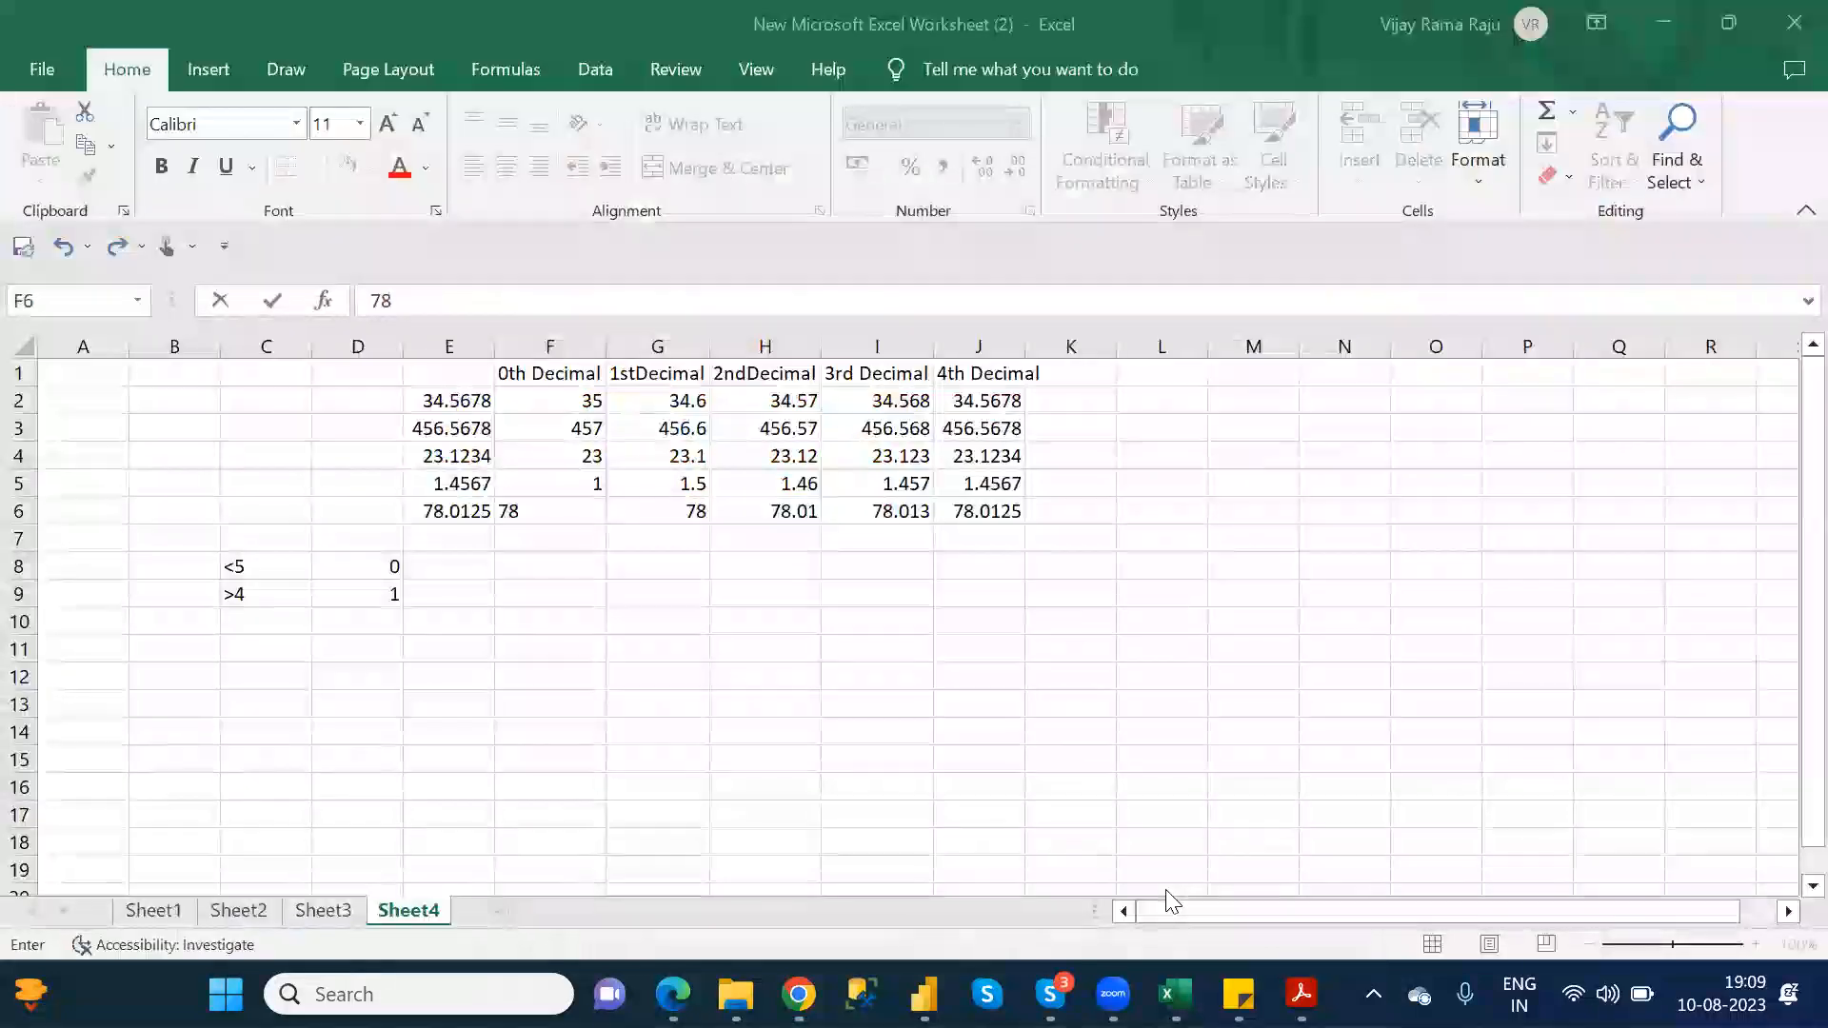
left_click(249, 914)
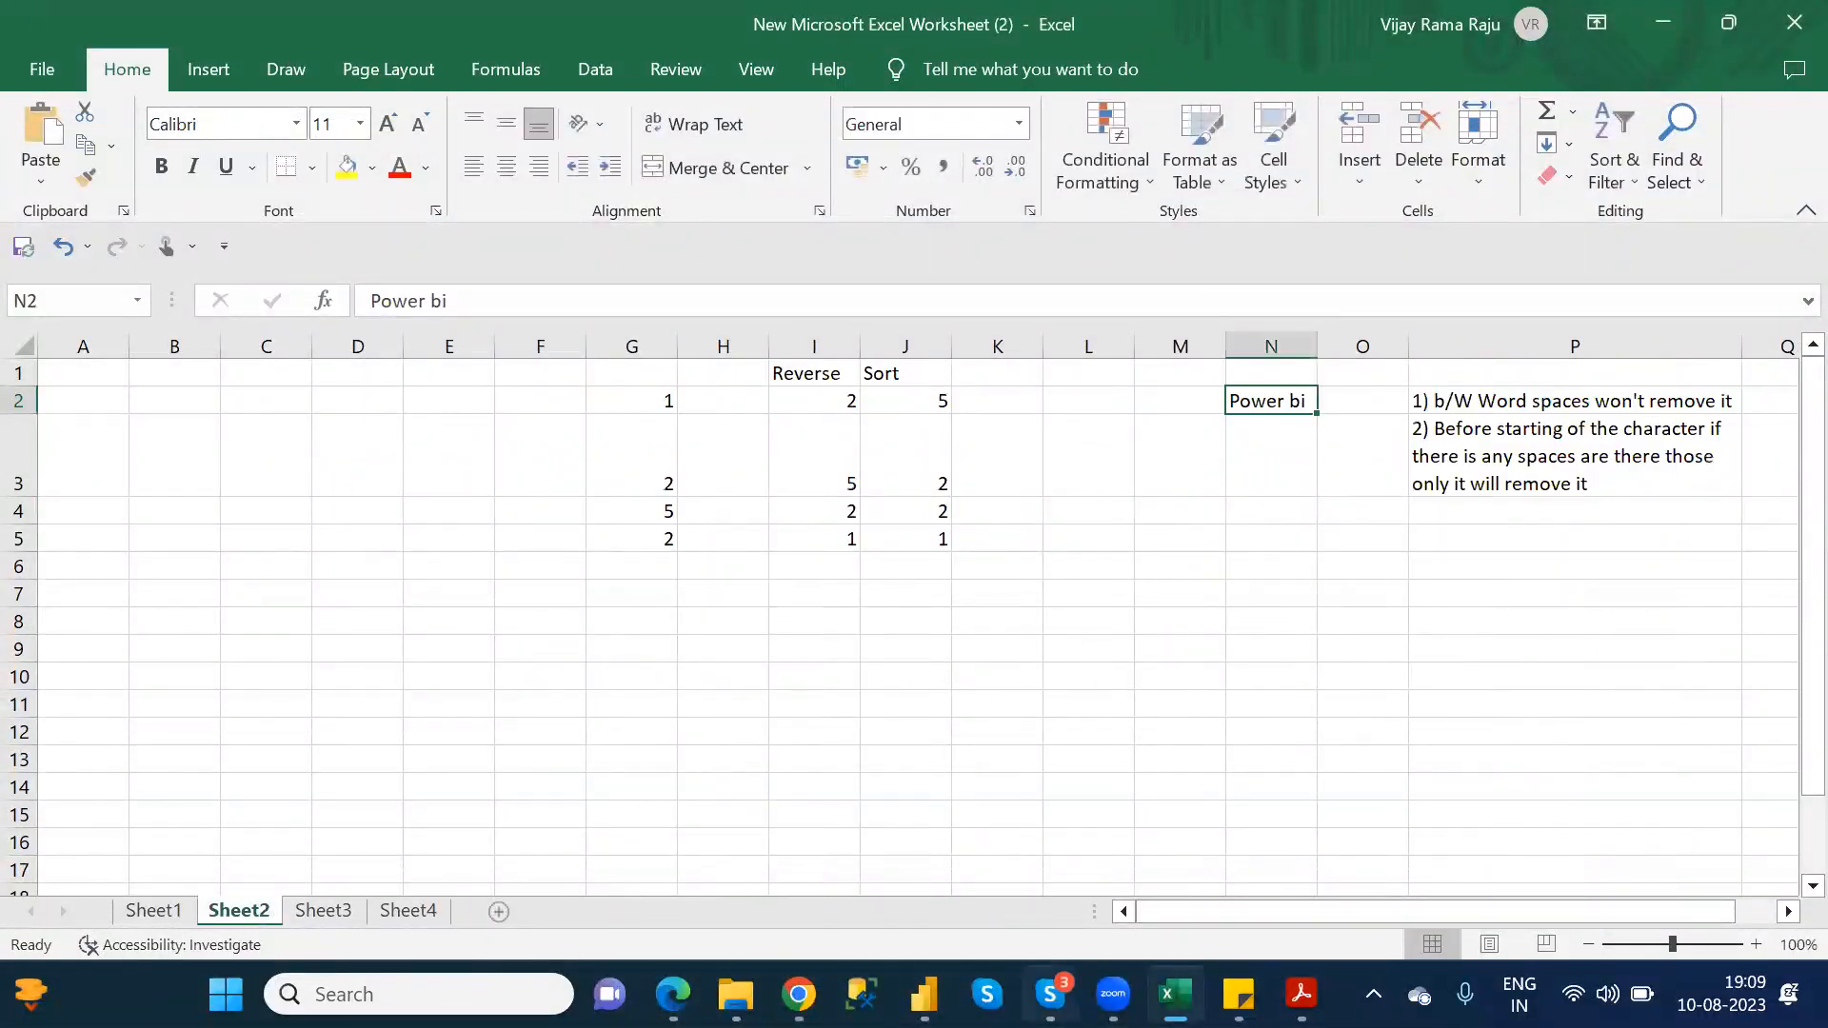
left_click(735, 994)
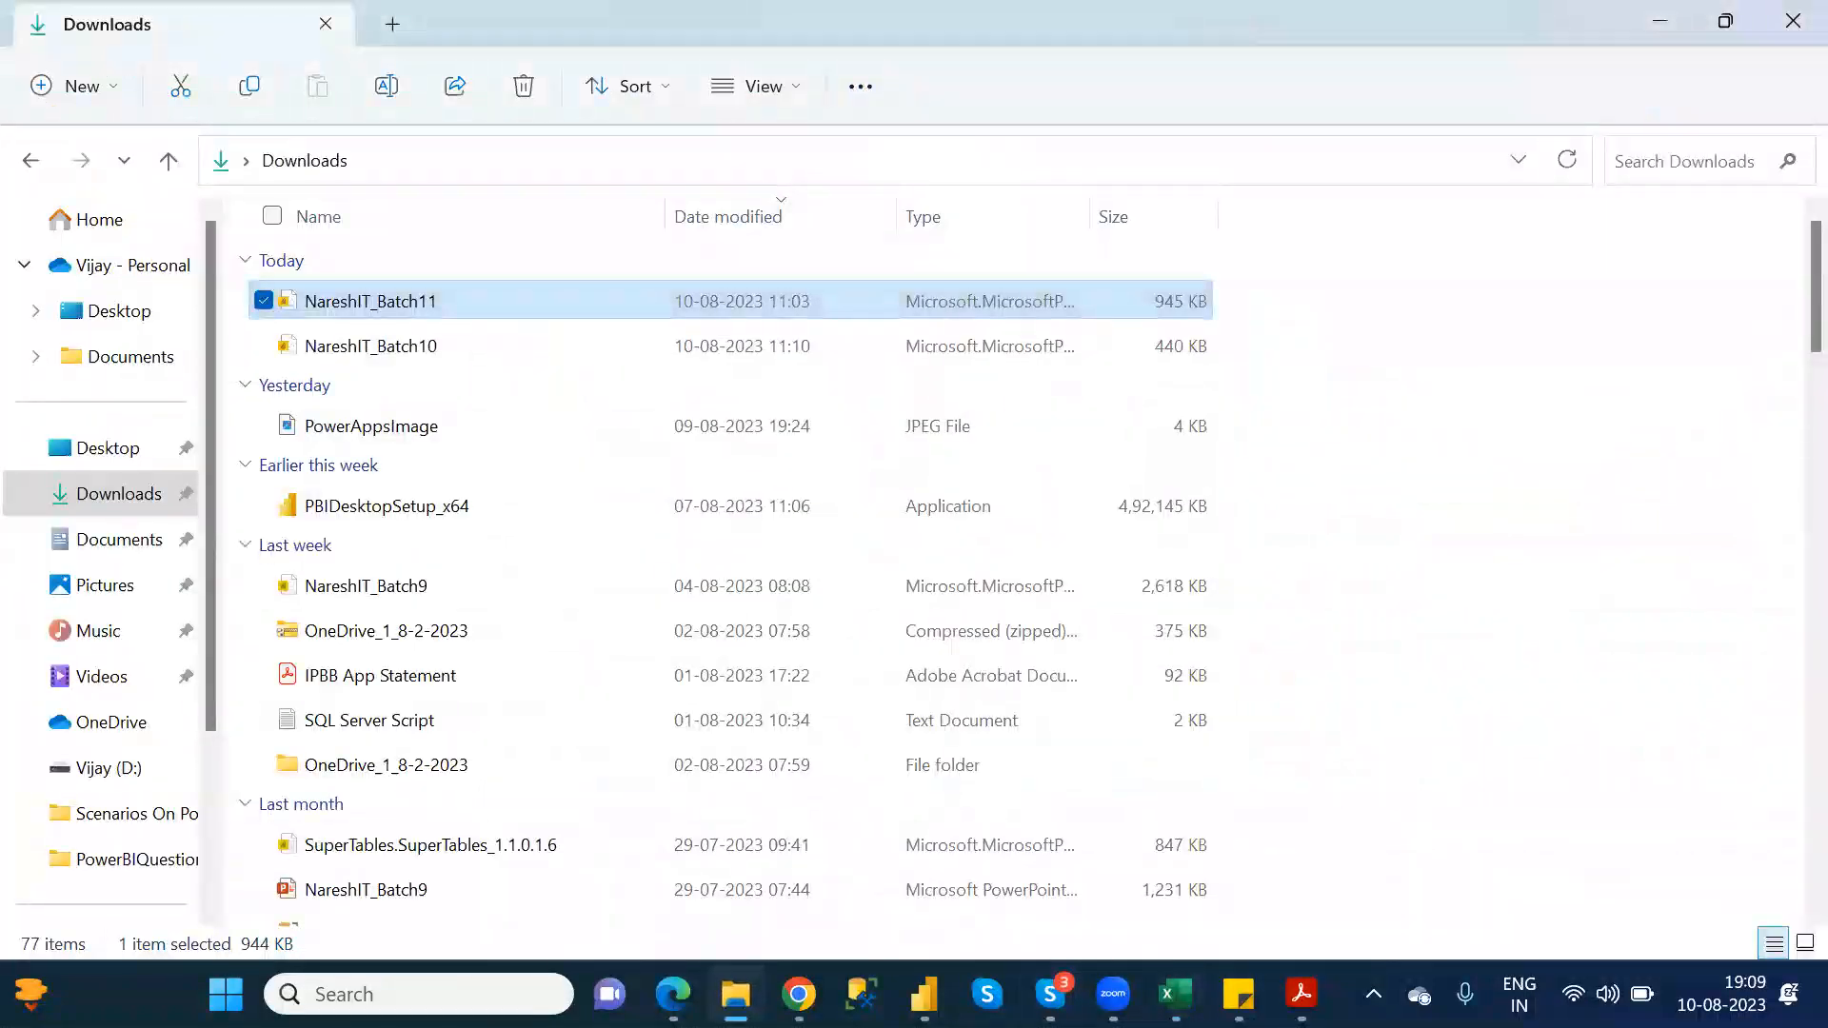
left_click(735, 994)
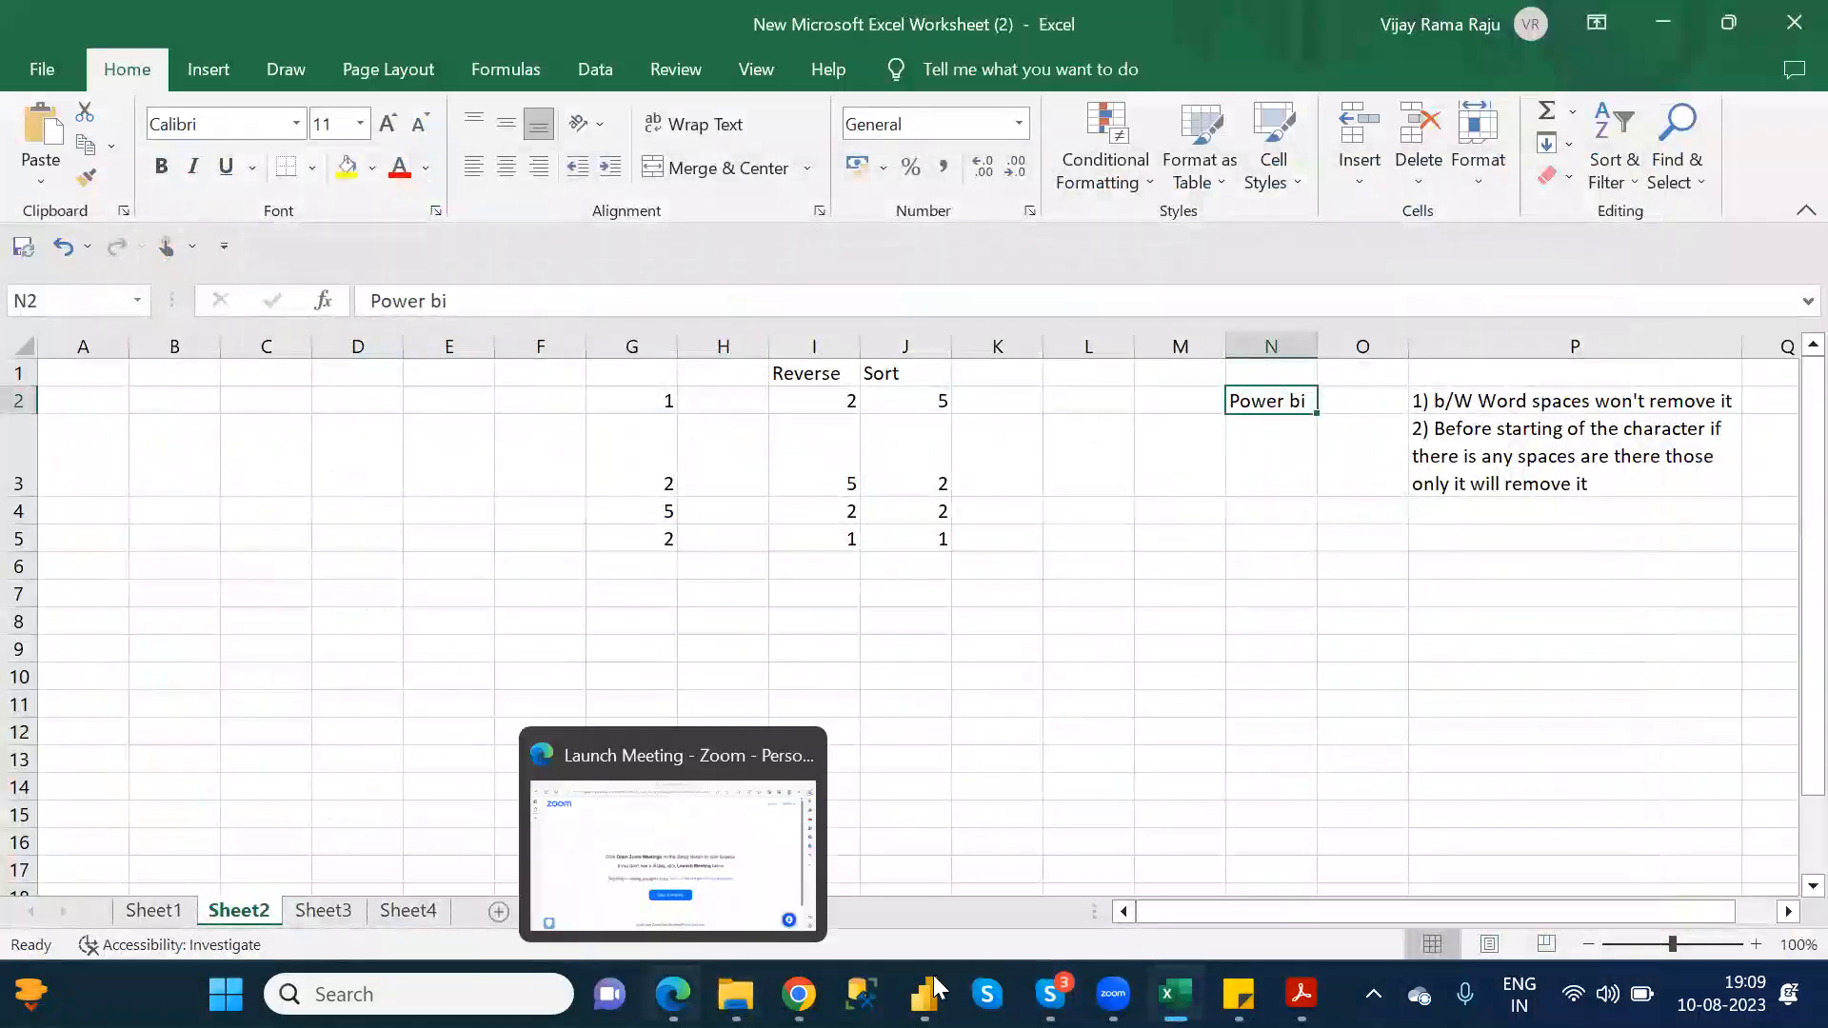
mouse_move(799, 993)
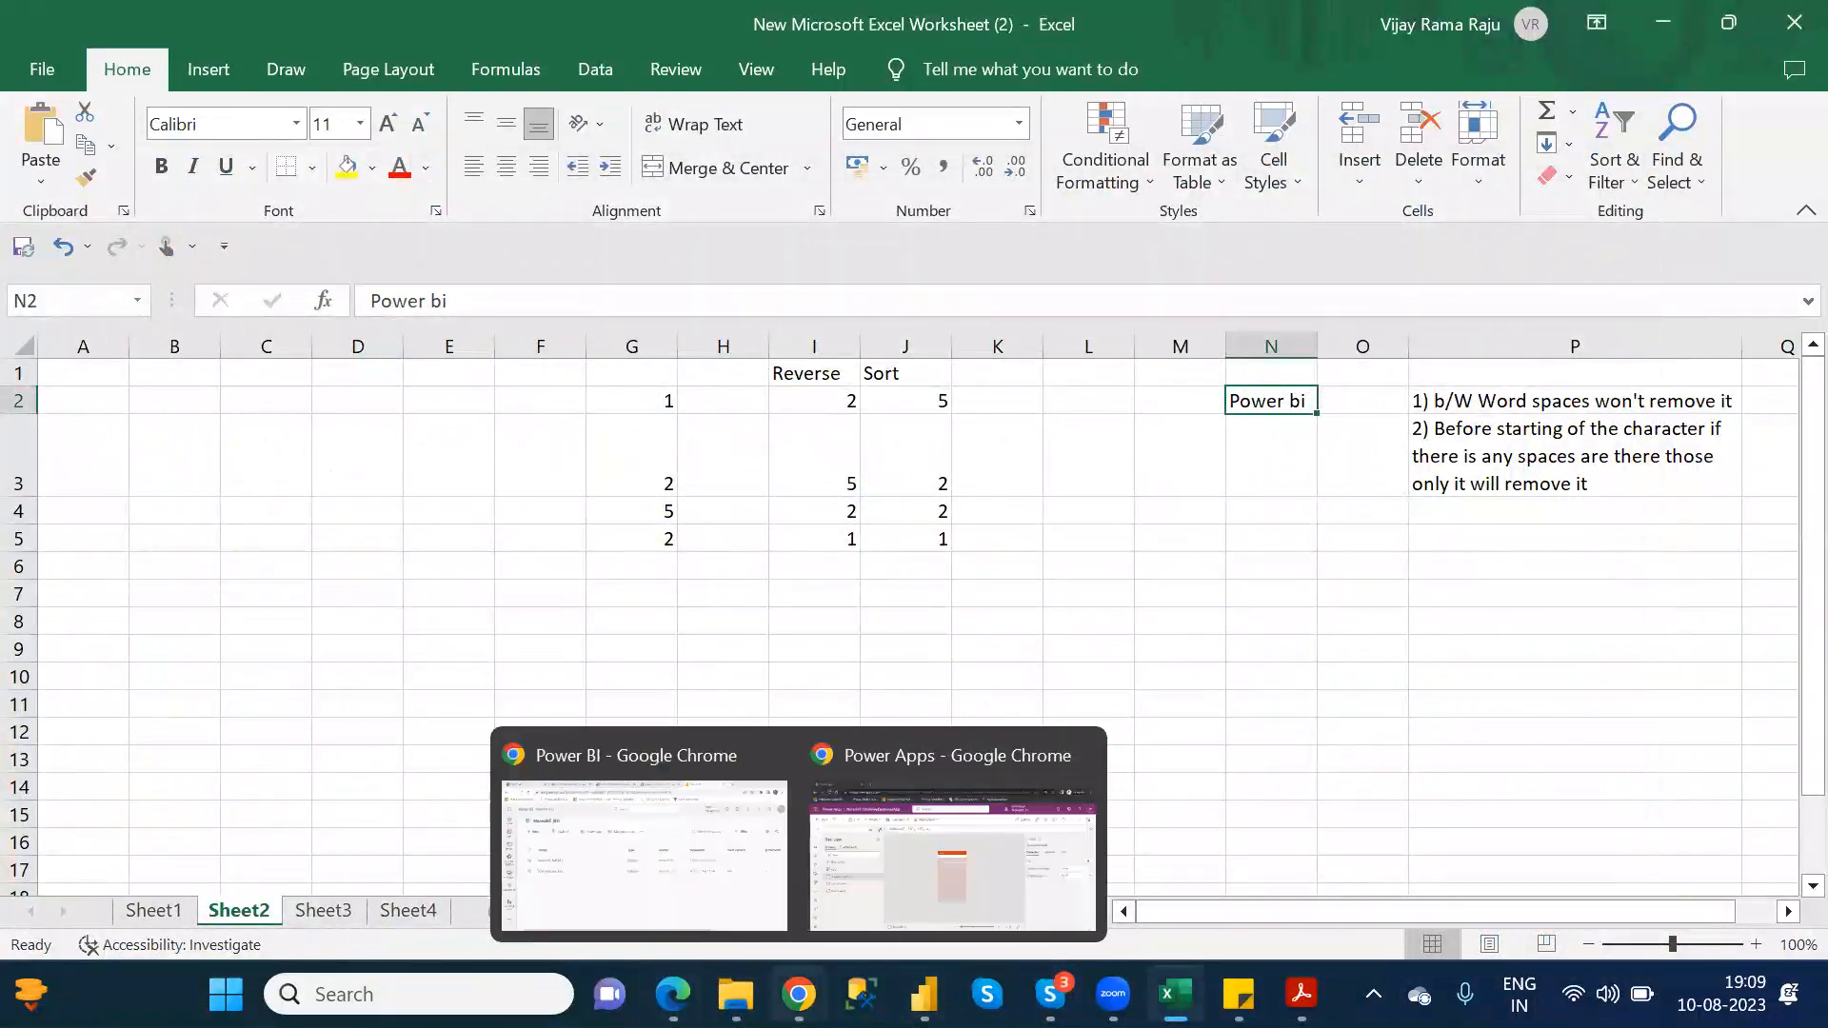
left_click(928, 871)
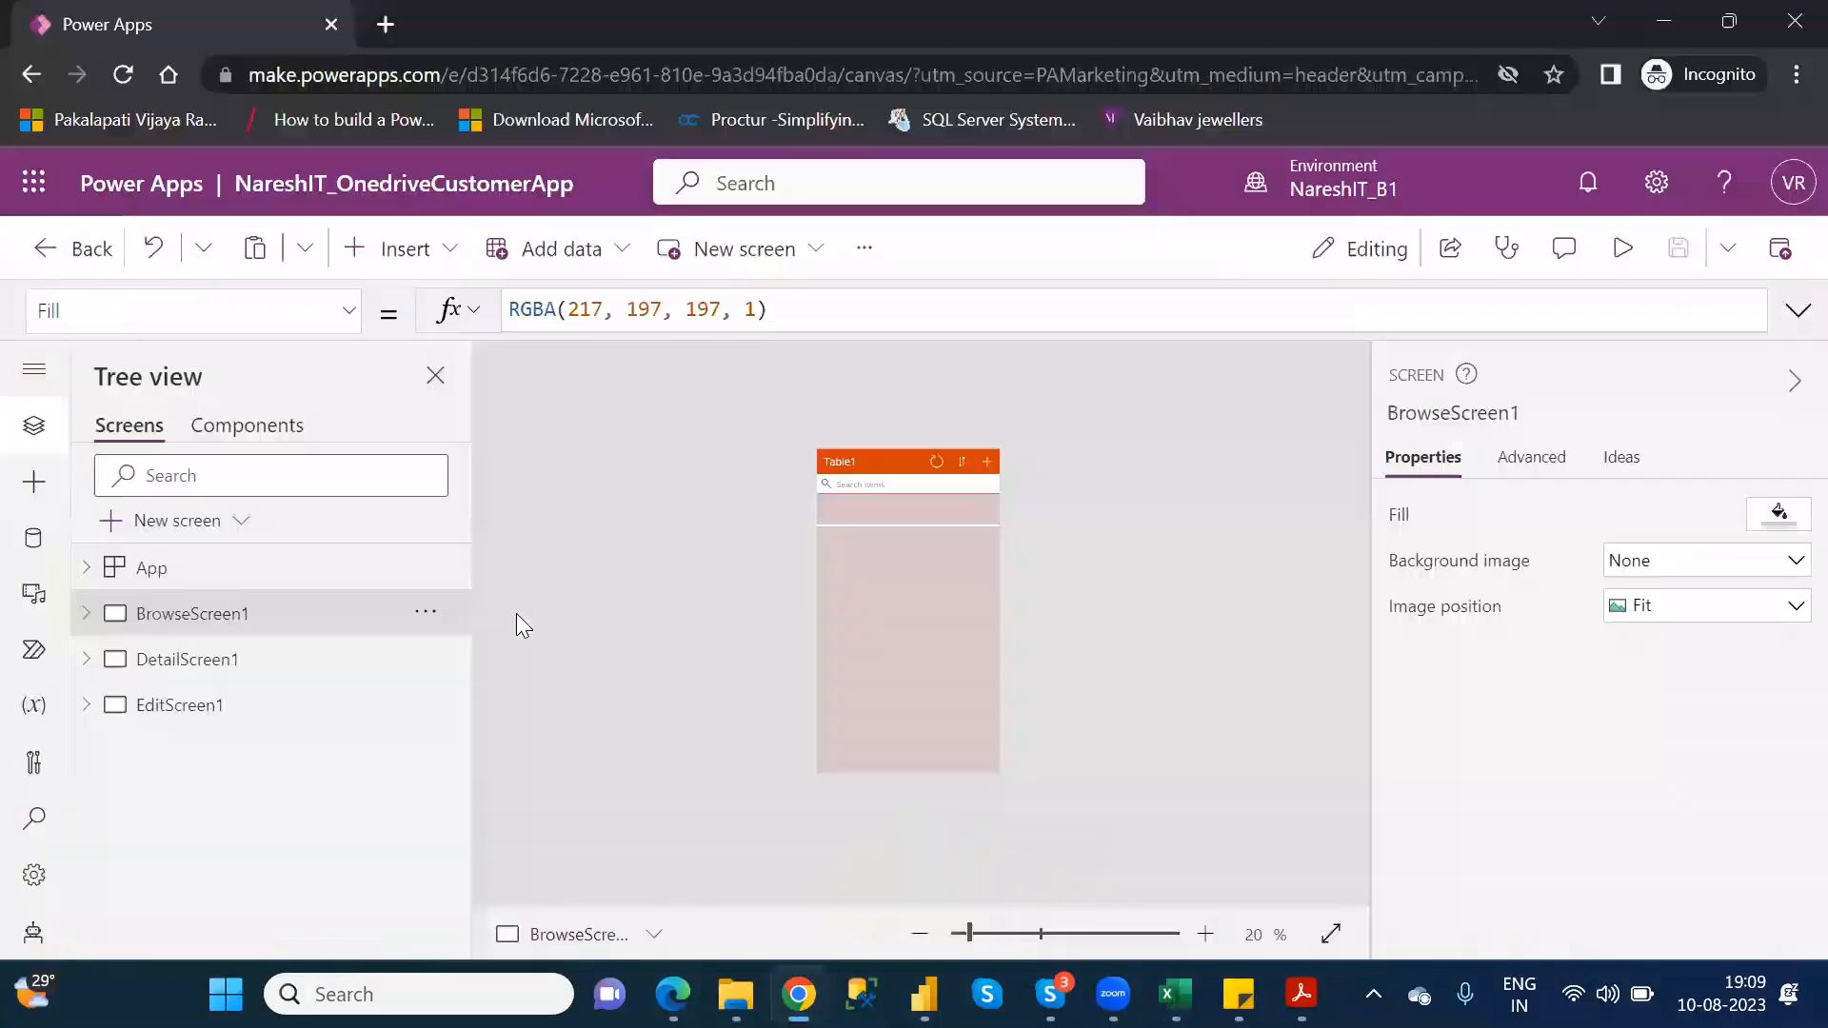
Try to refresh the Table1 data source of the app.
left_click(29, 485)
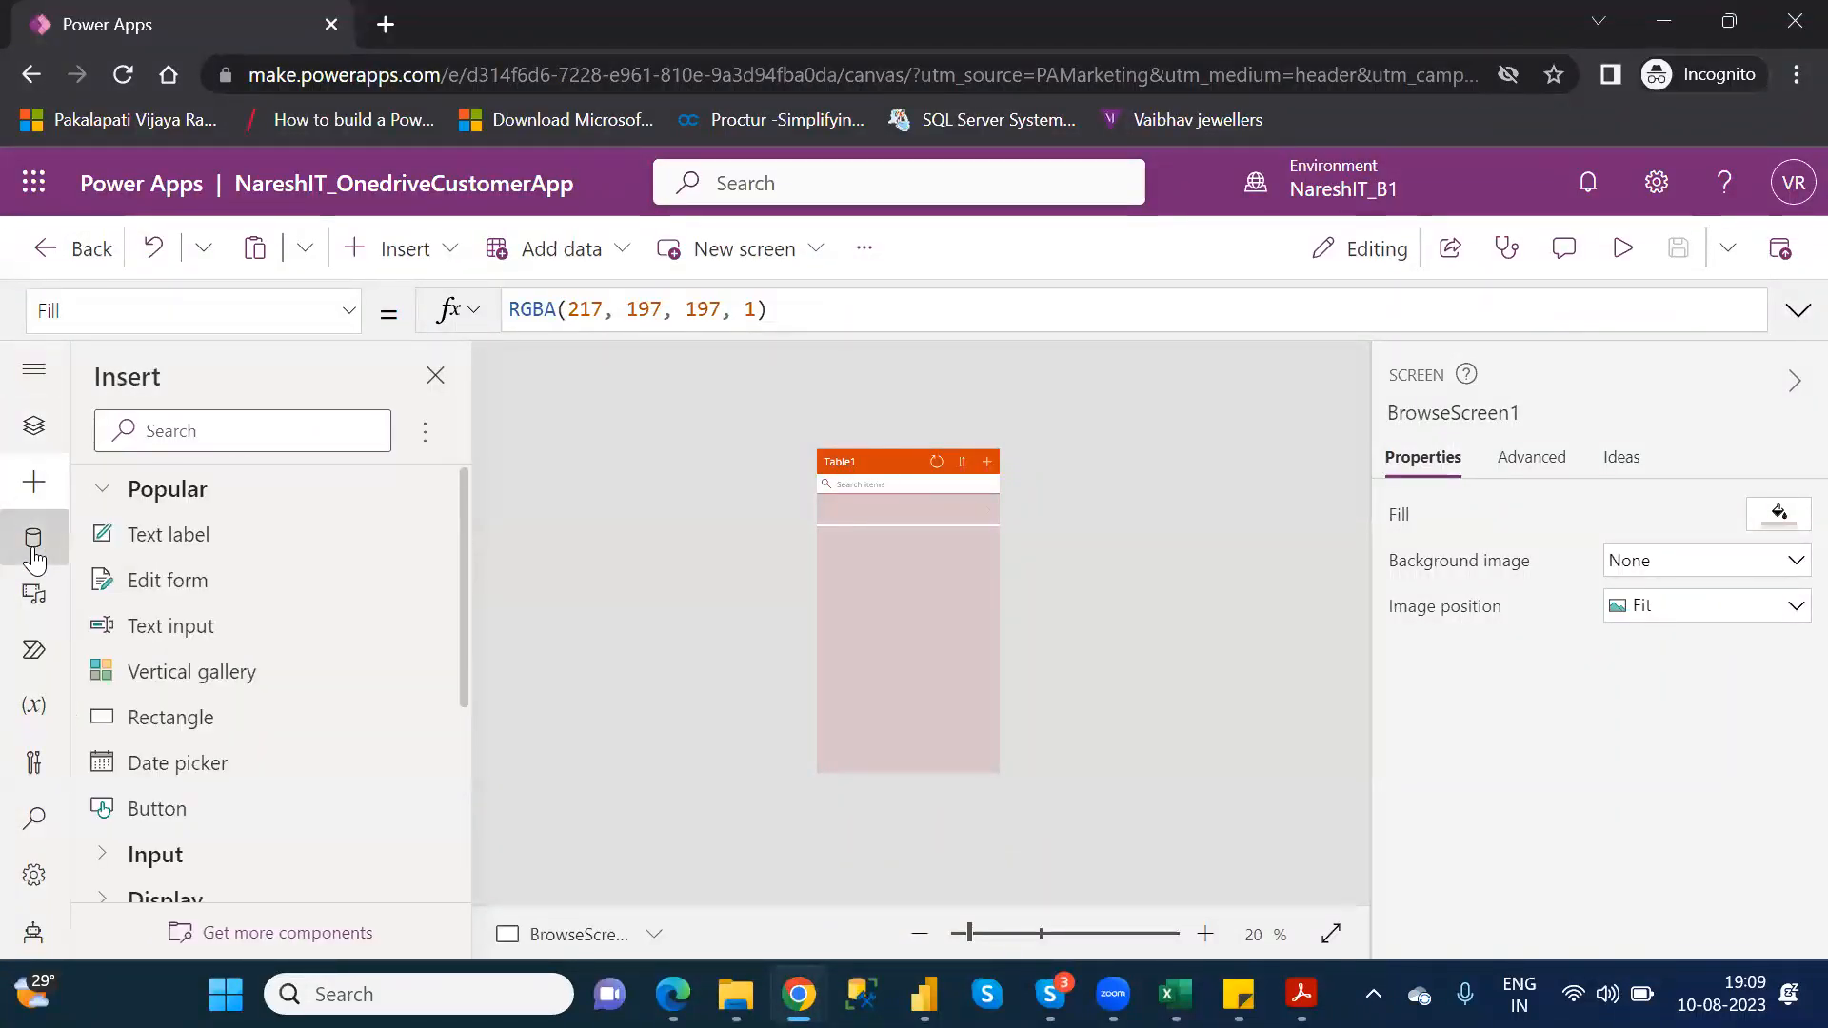
left_click(33, 539)
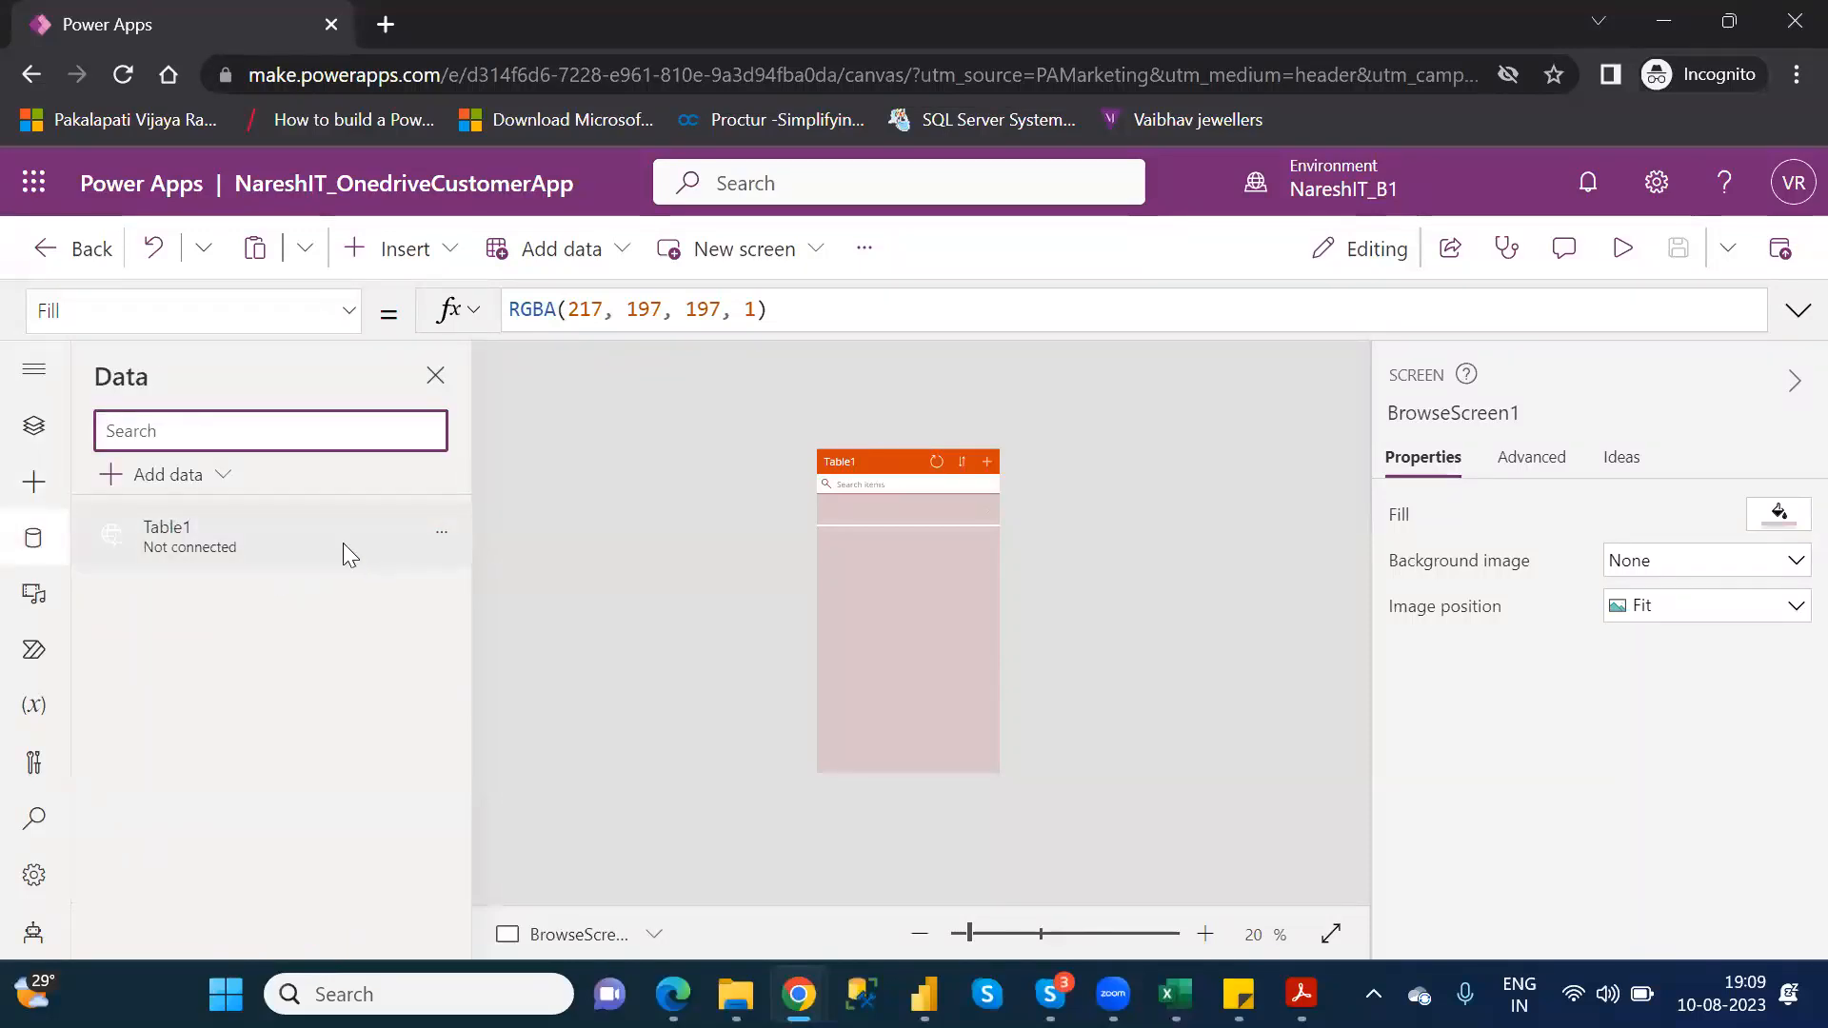
mouse_move(318, 537)
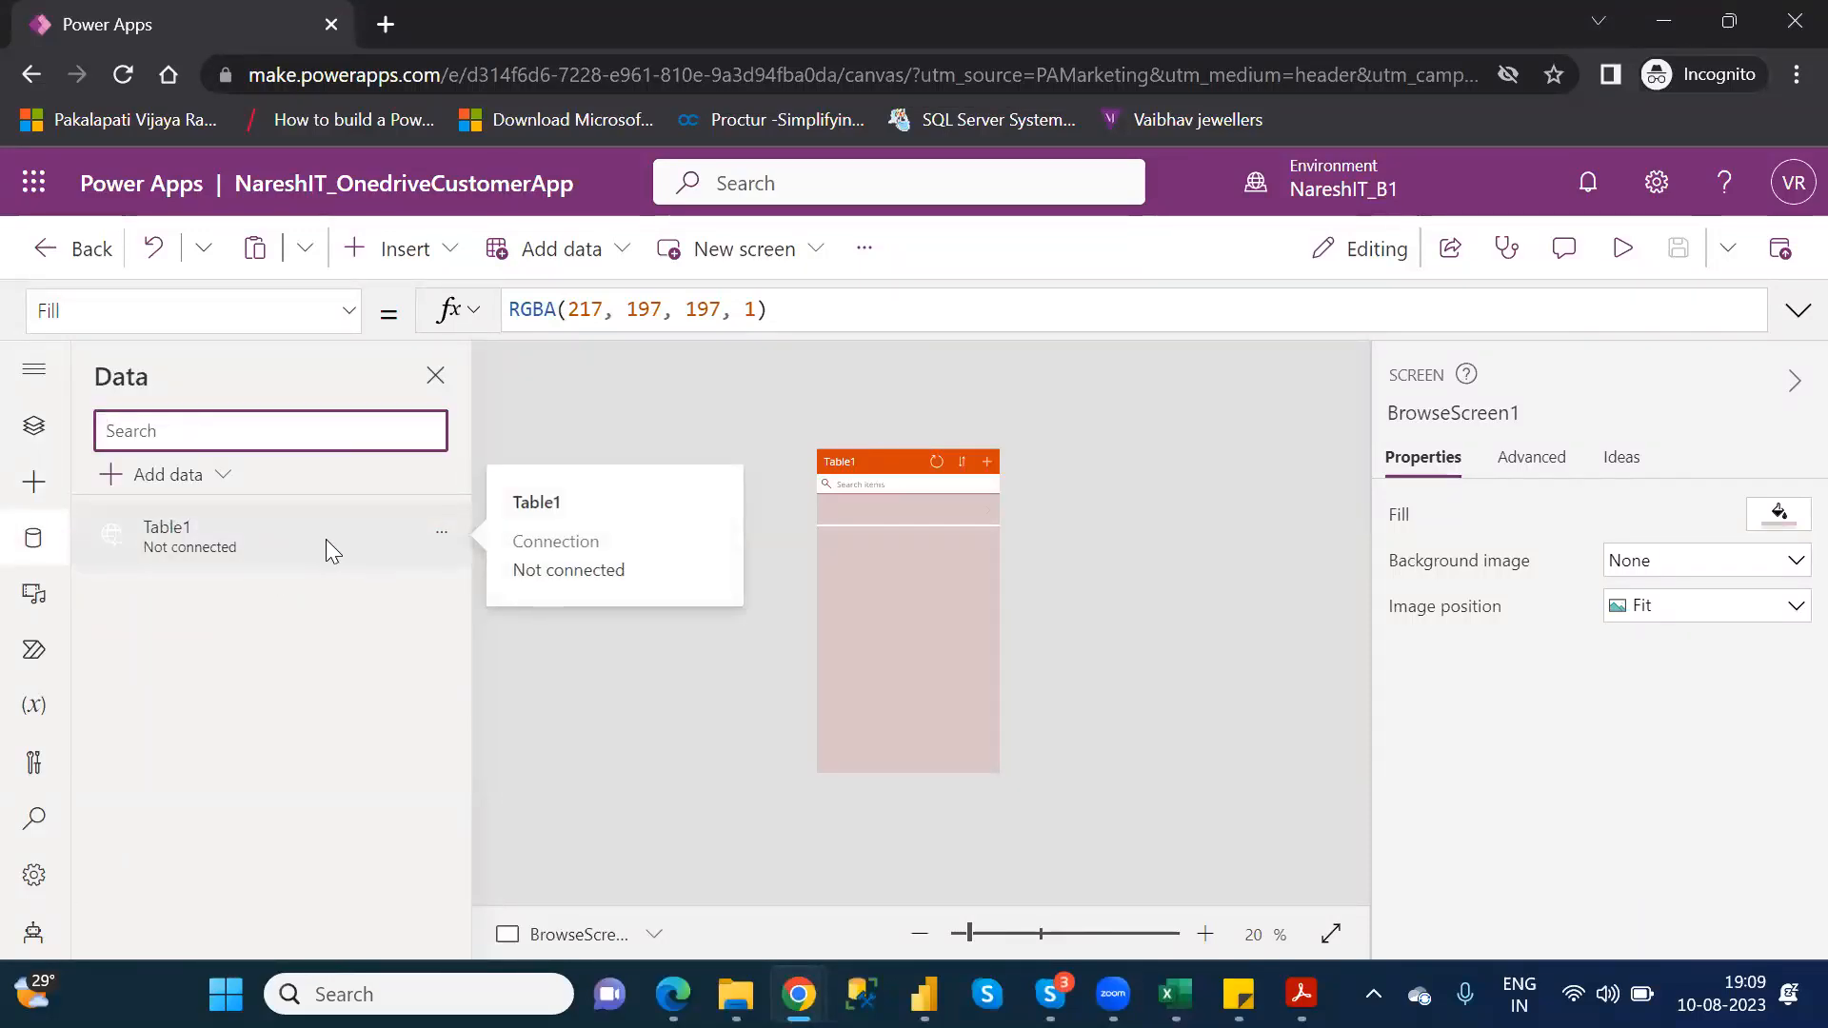
left_click(441, 534)
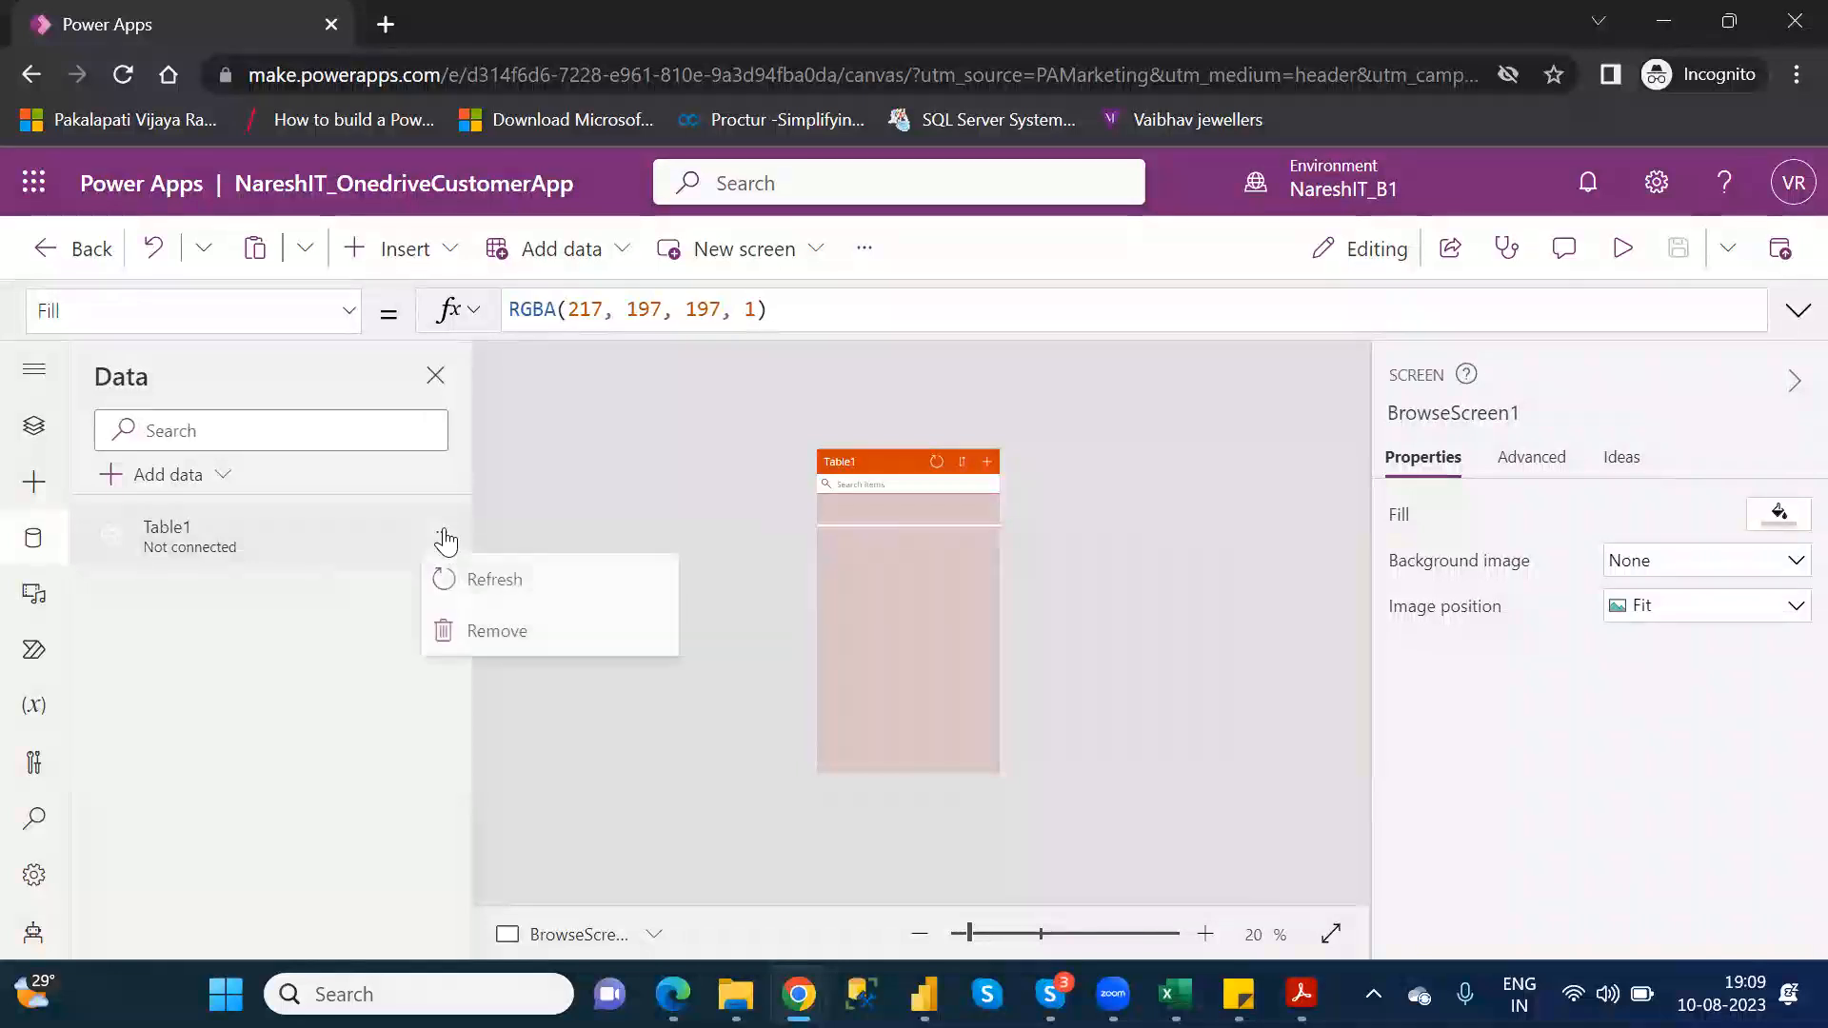
left_click(500, 590)
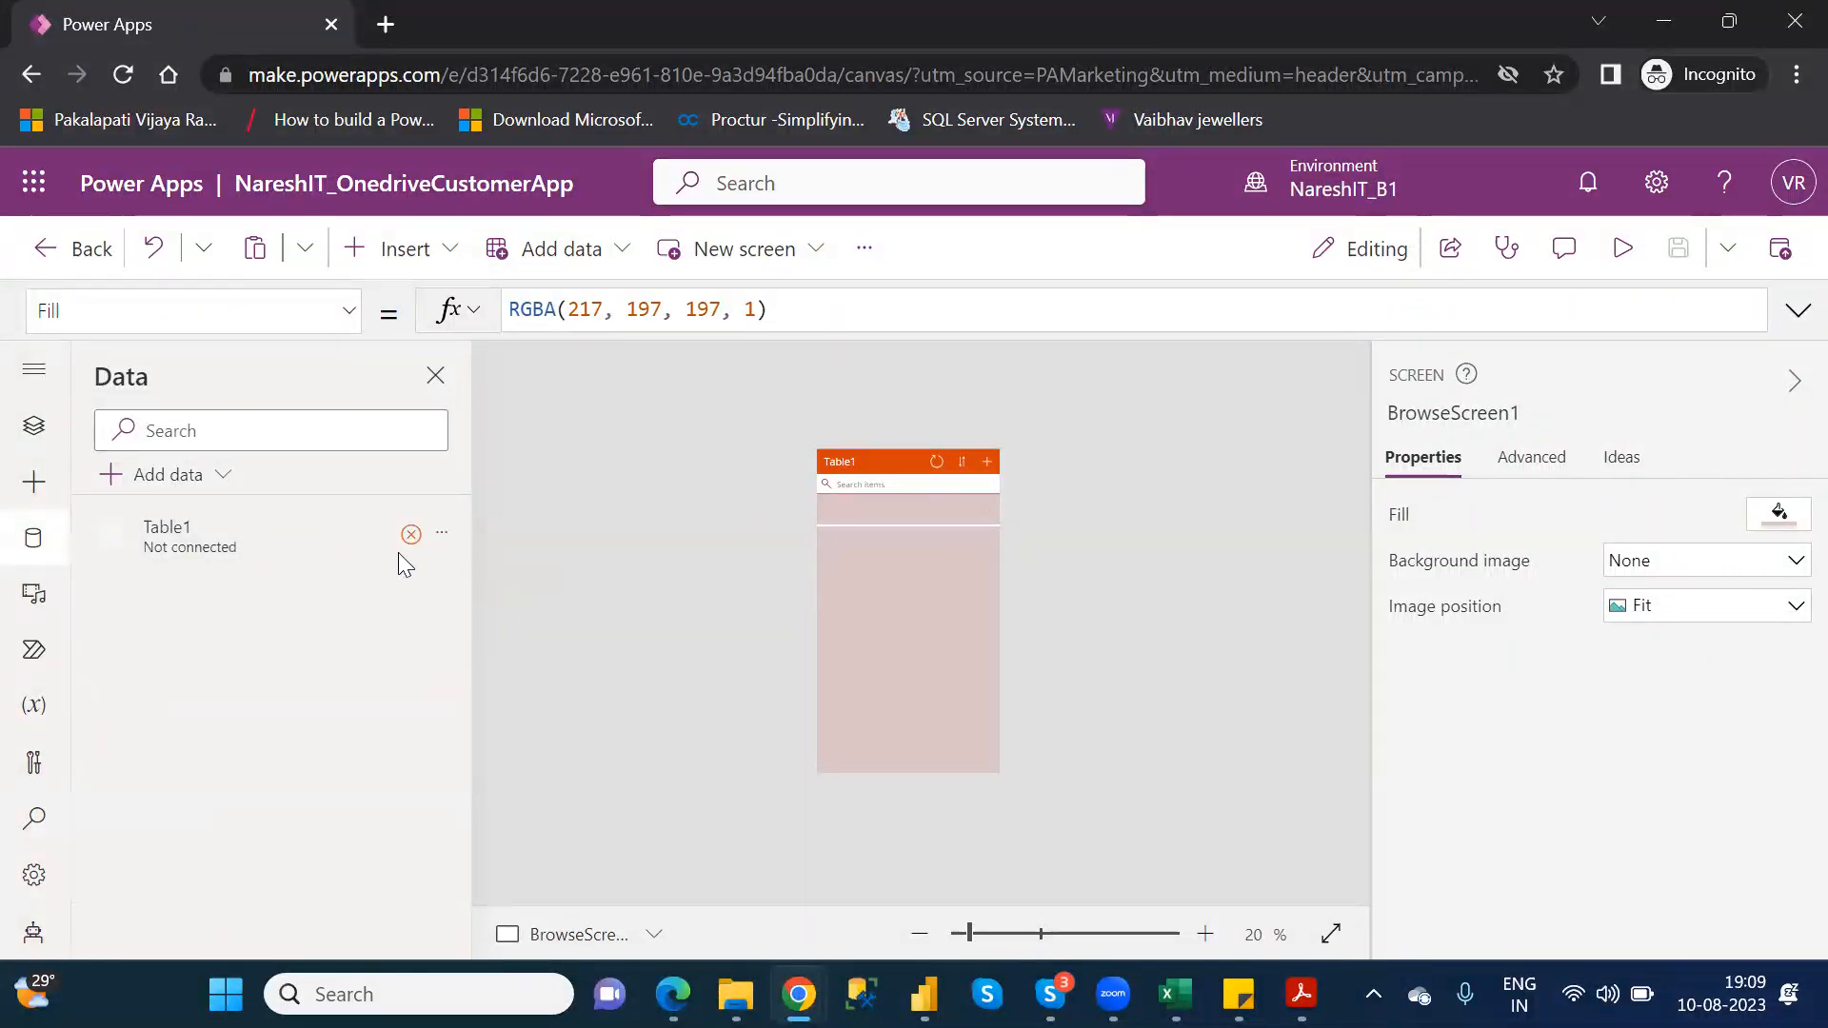
Start adding a data source through the OneDrive connector, using the first existing OneDrive connection.
left_click(184, 486)
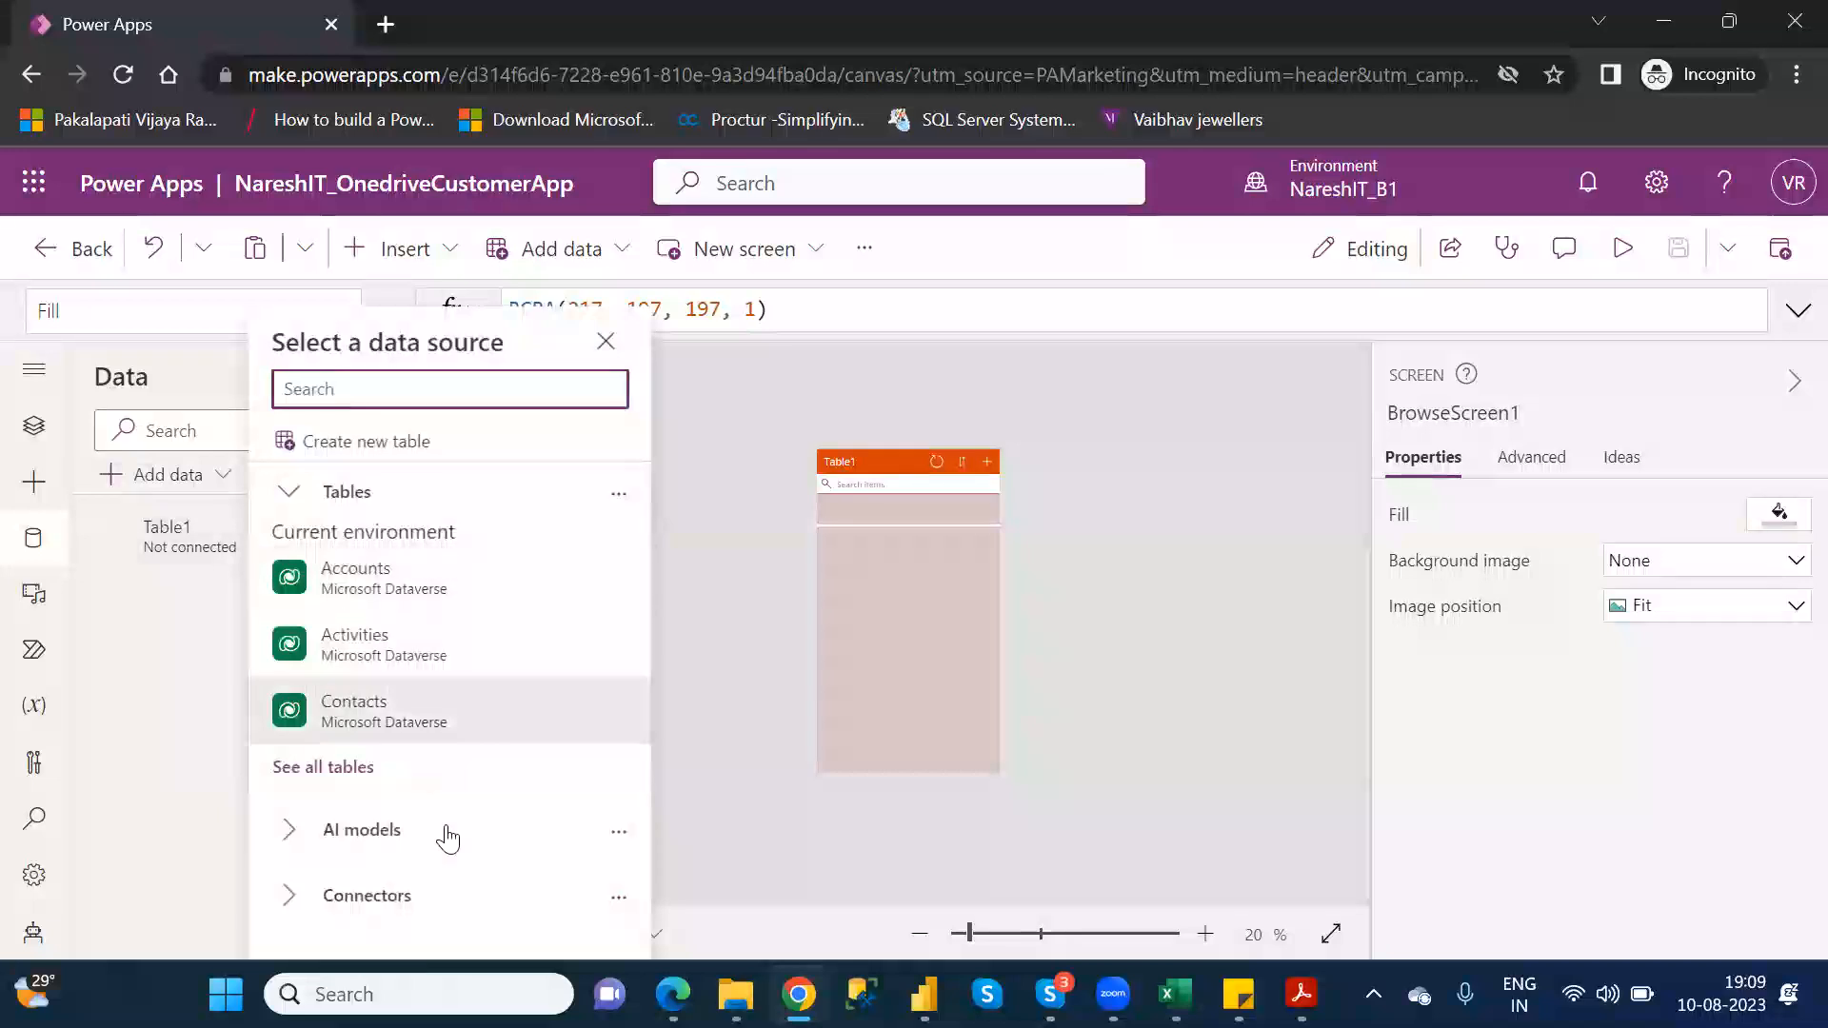
left_click(297, 895)
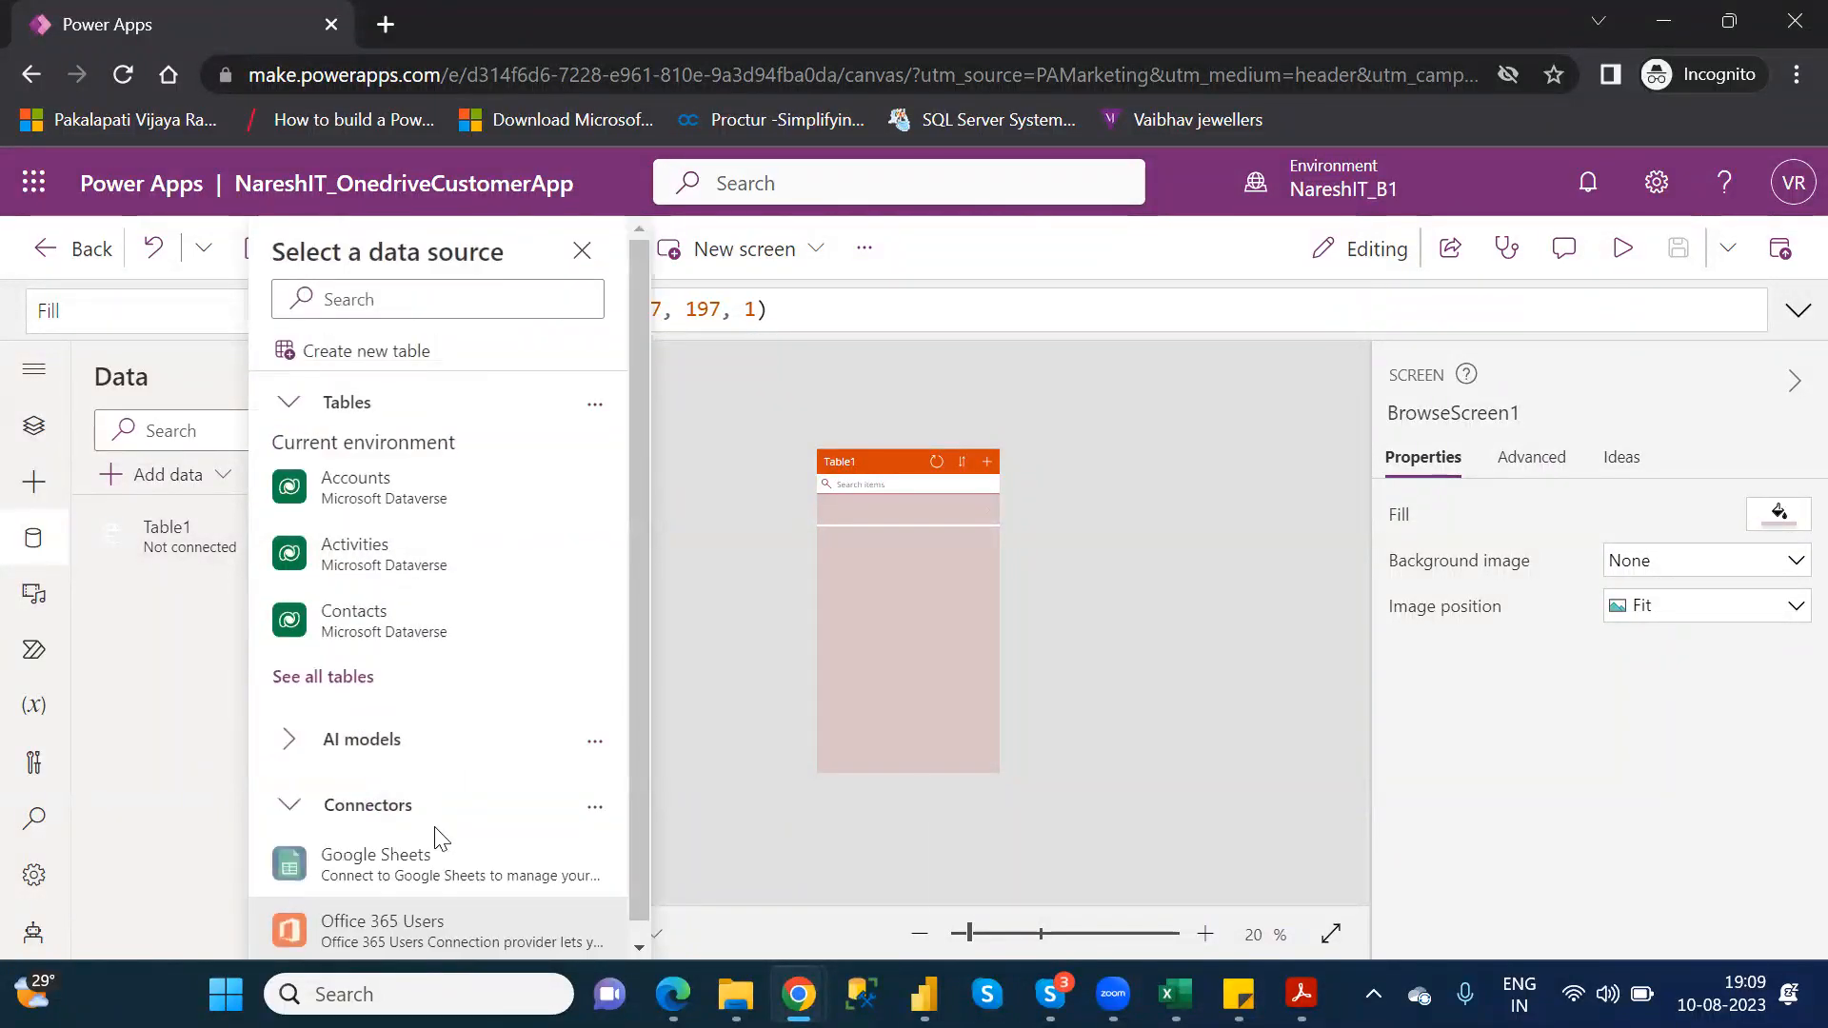
left_click(640, 944)
scroll(625, 795, "down", 3)
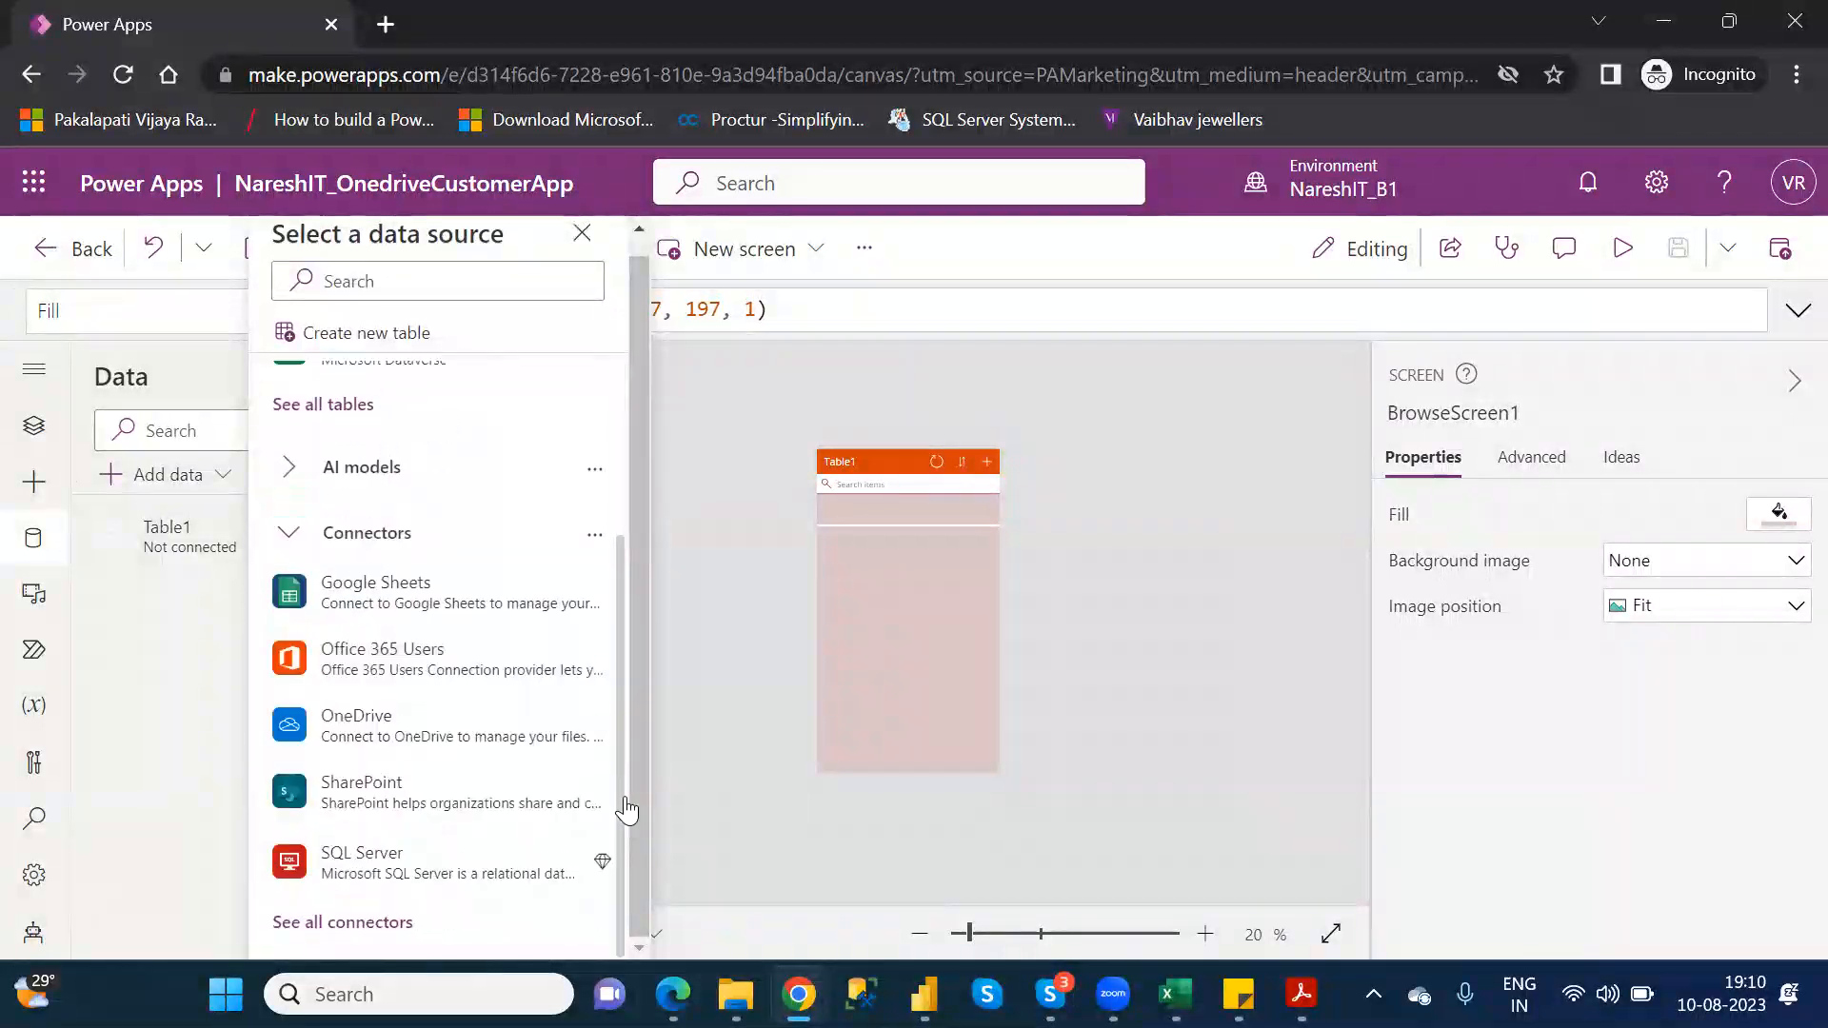
left_click(457, 739)
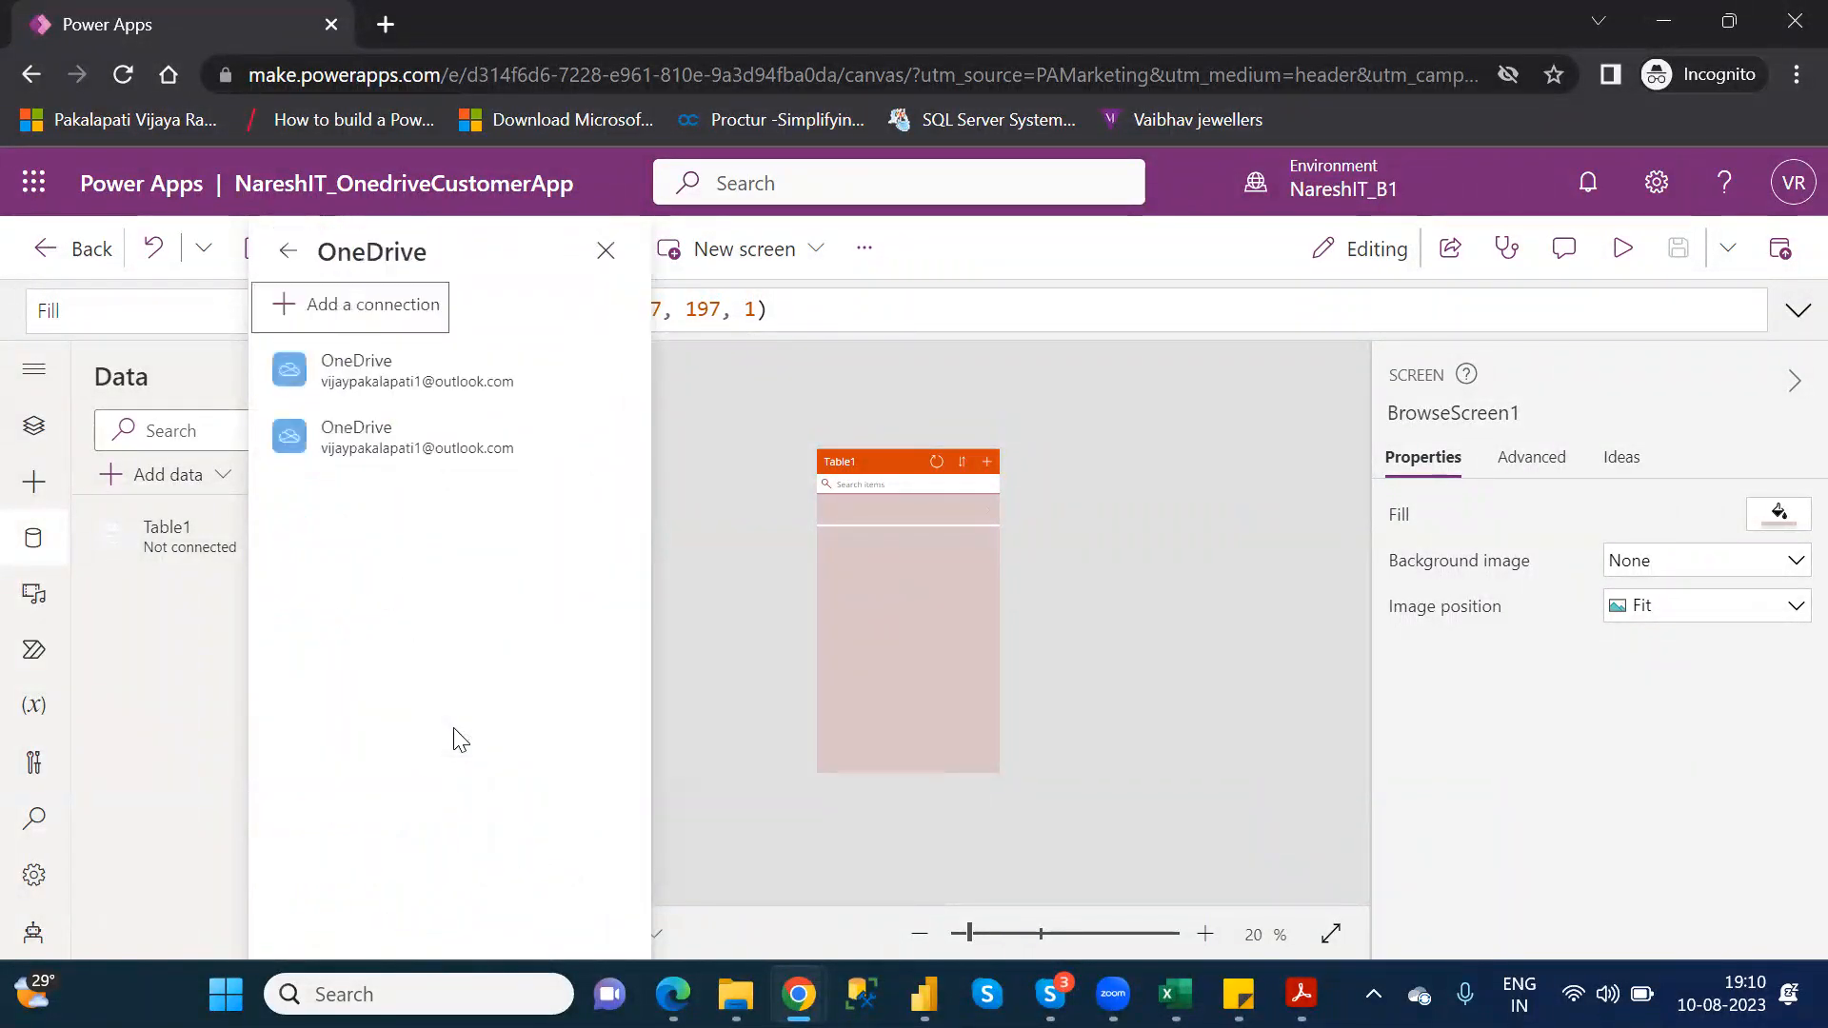
left_click(421, 389)
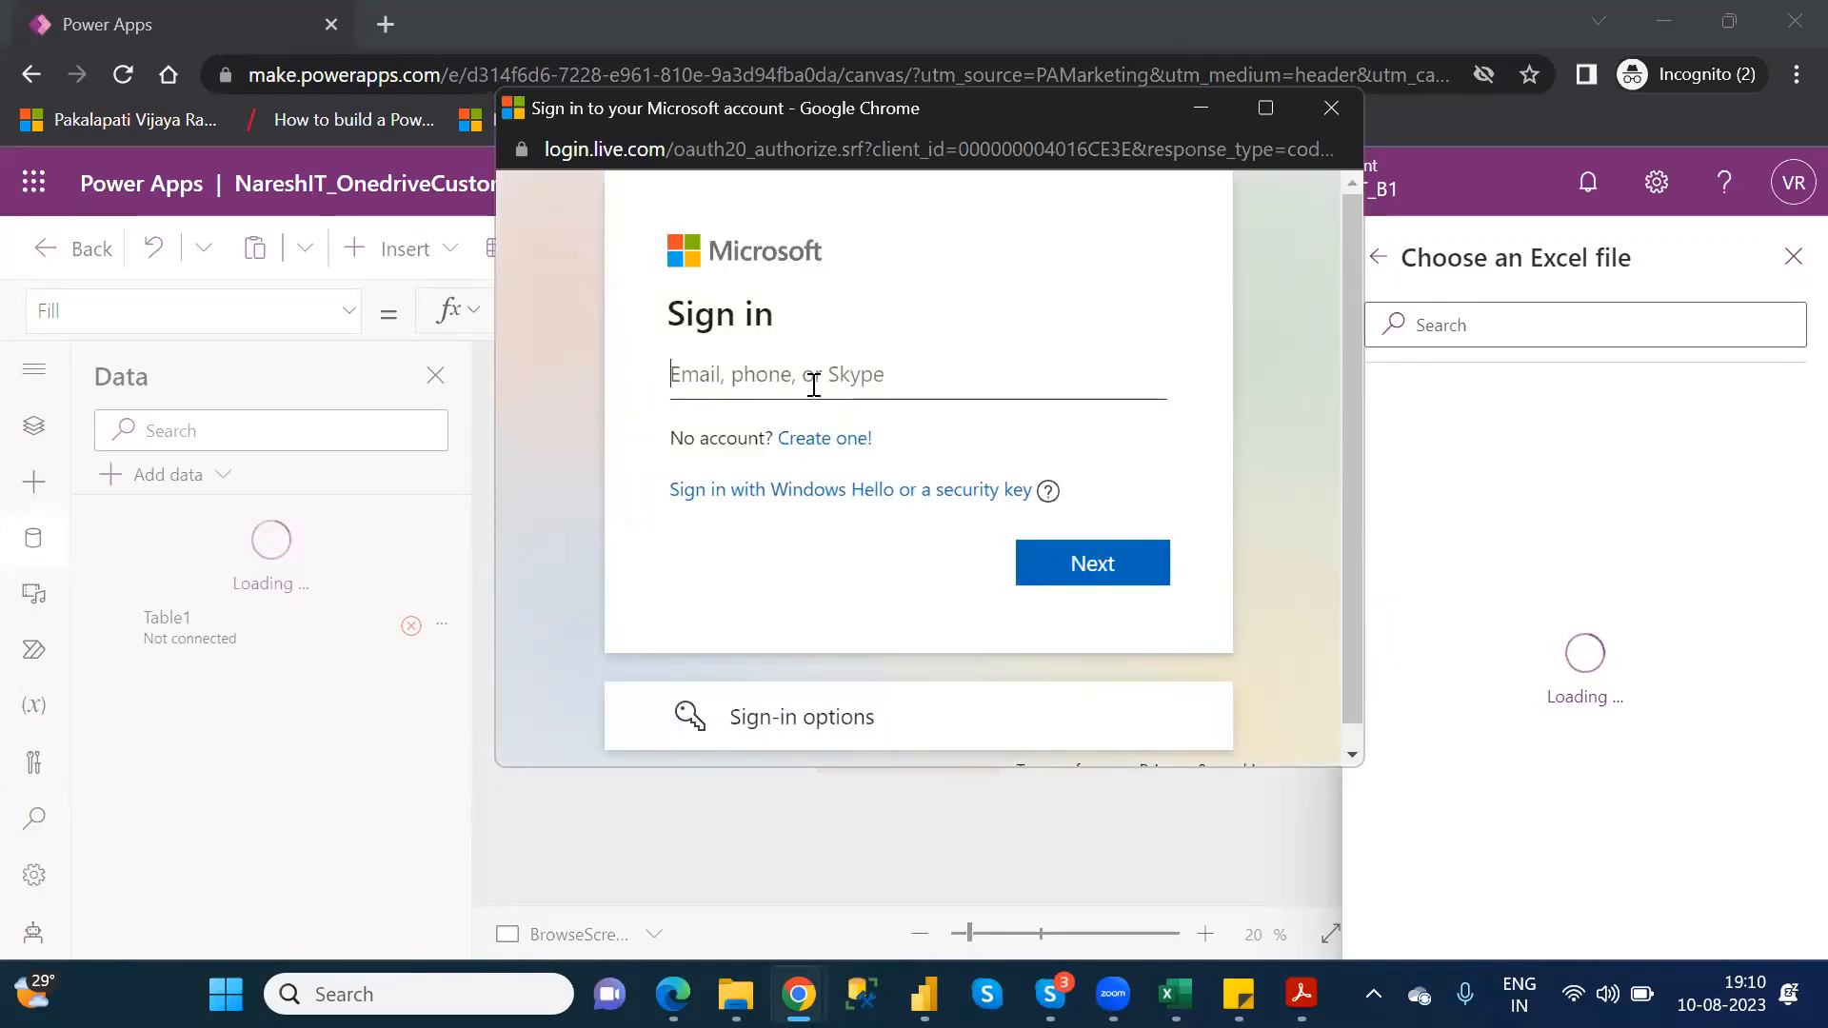
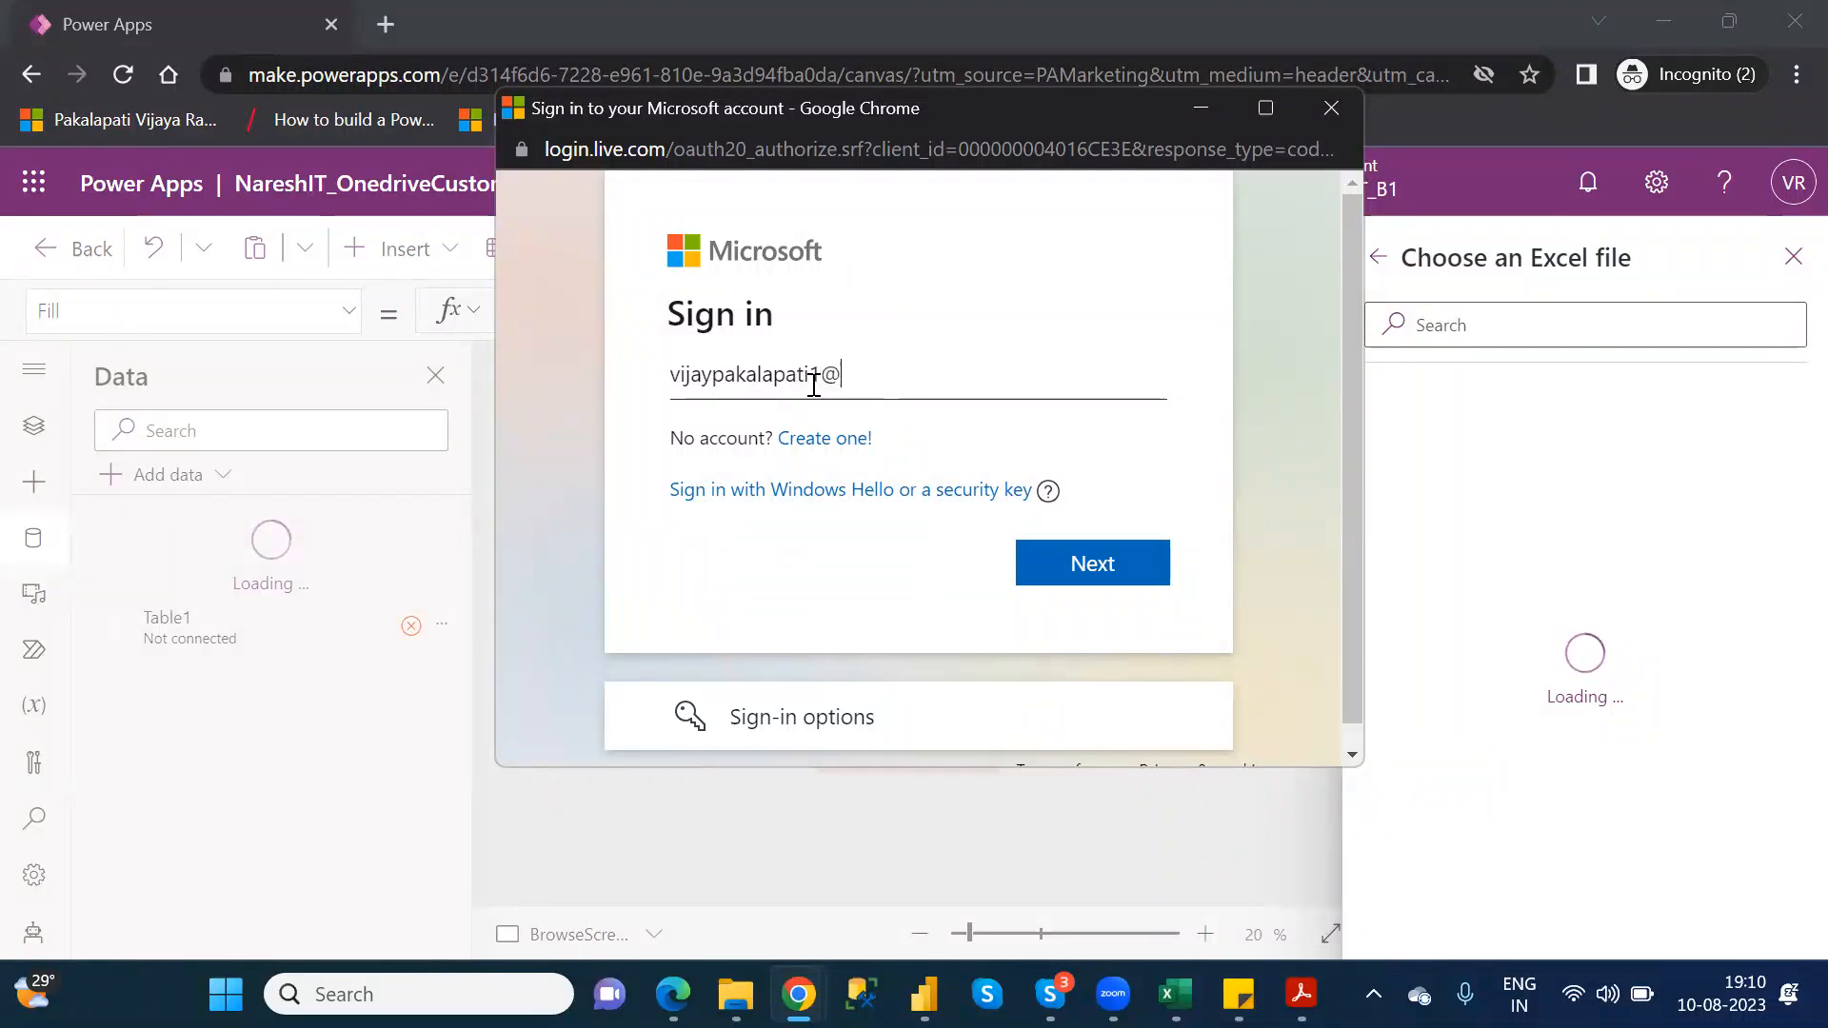
Enter the OneDrive account's e-mail address in the Microsoft sign-in window and continue to the password page.
key("Return")
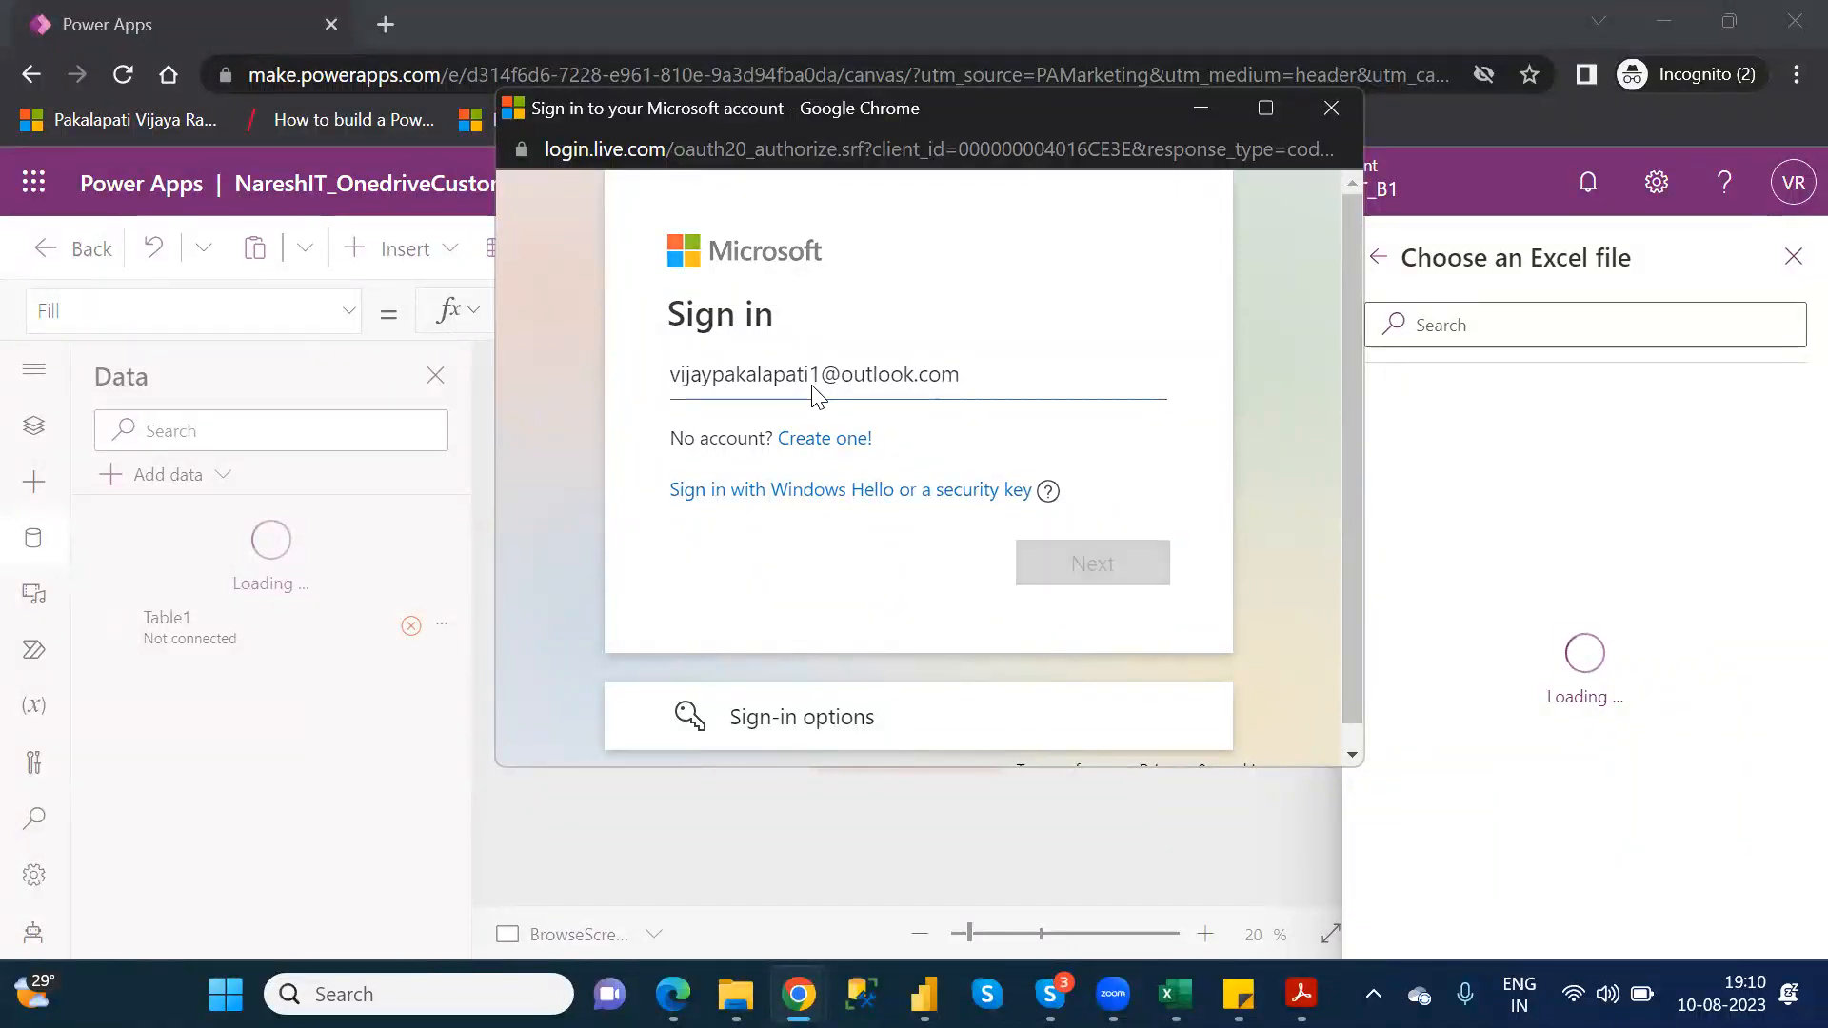
Sign in with the account password, accept the security info as accurate and choose to stay signed in.
type("••••••••••••")
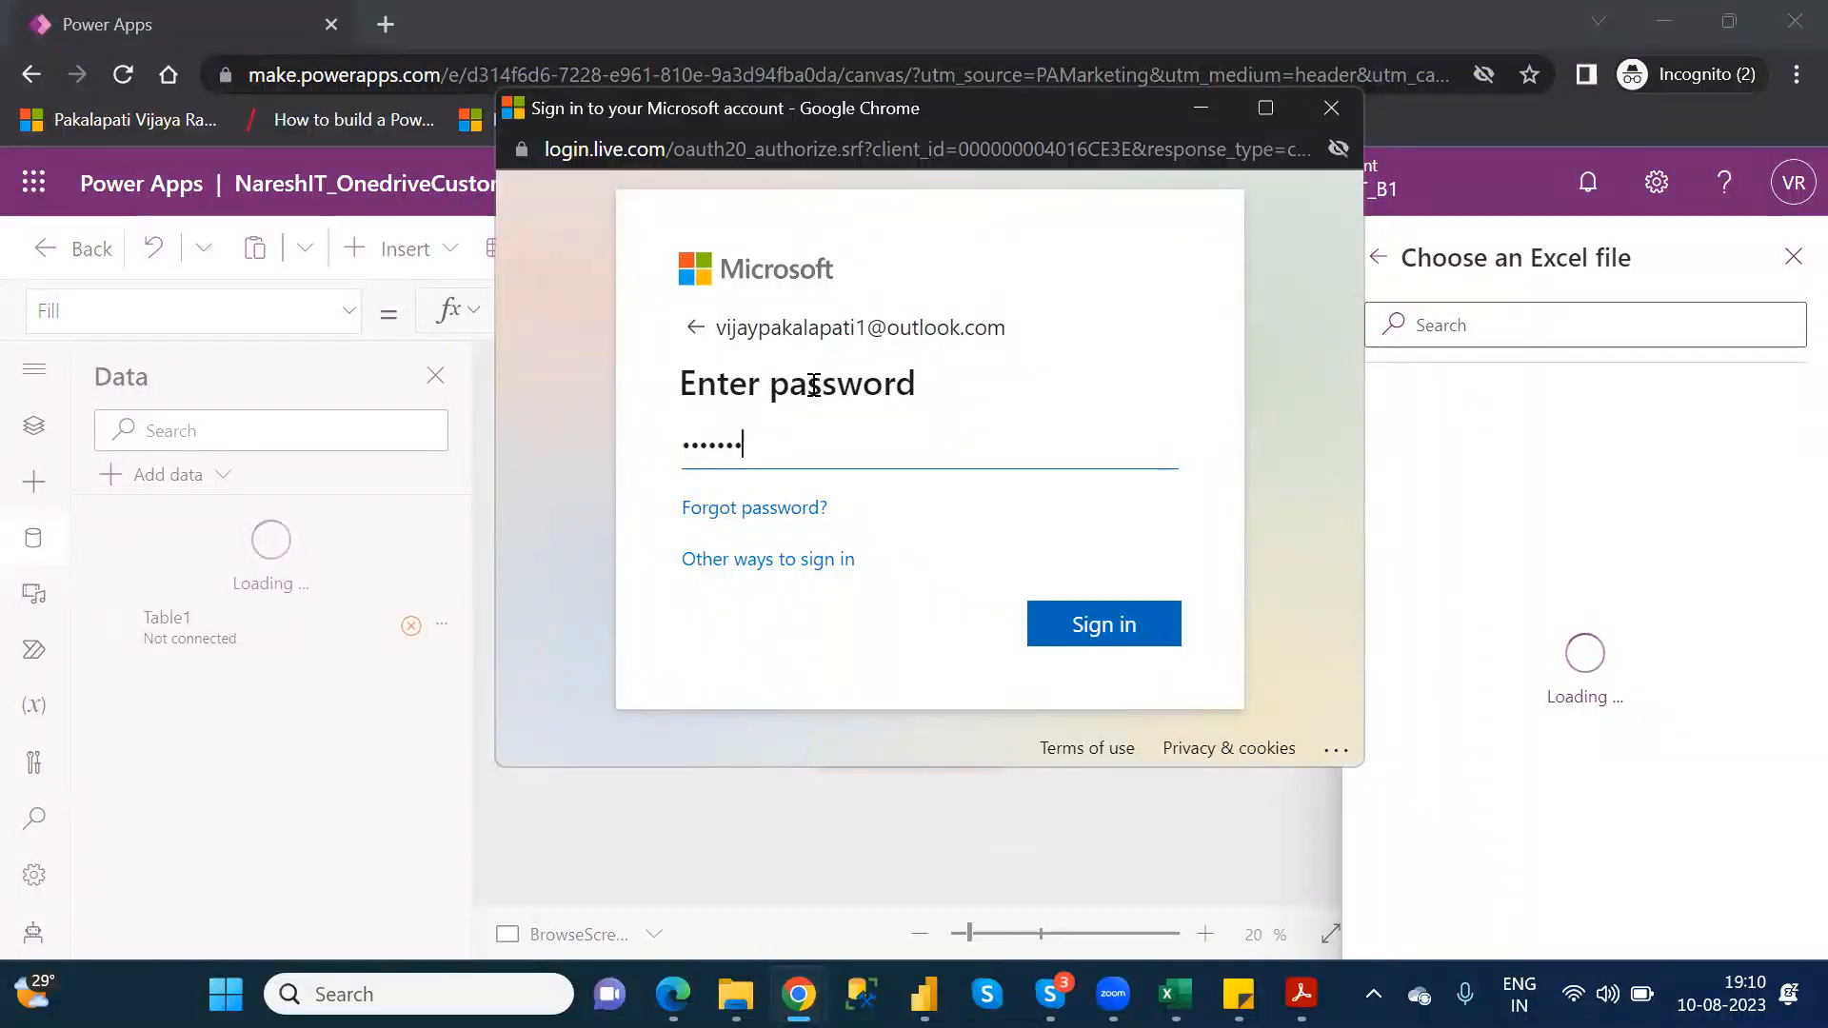
key("Return")
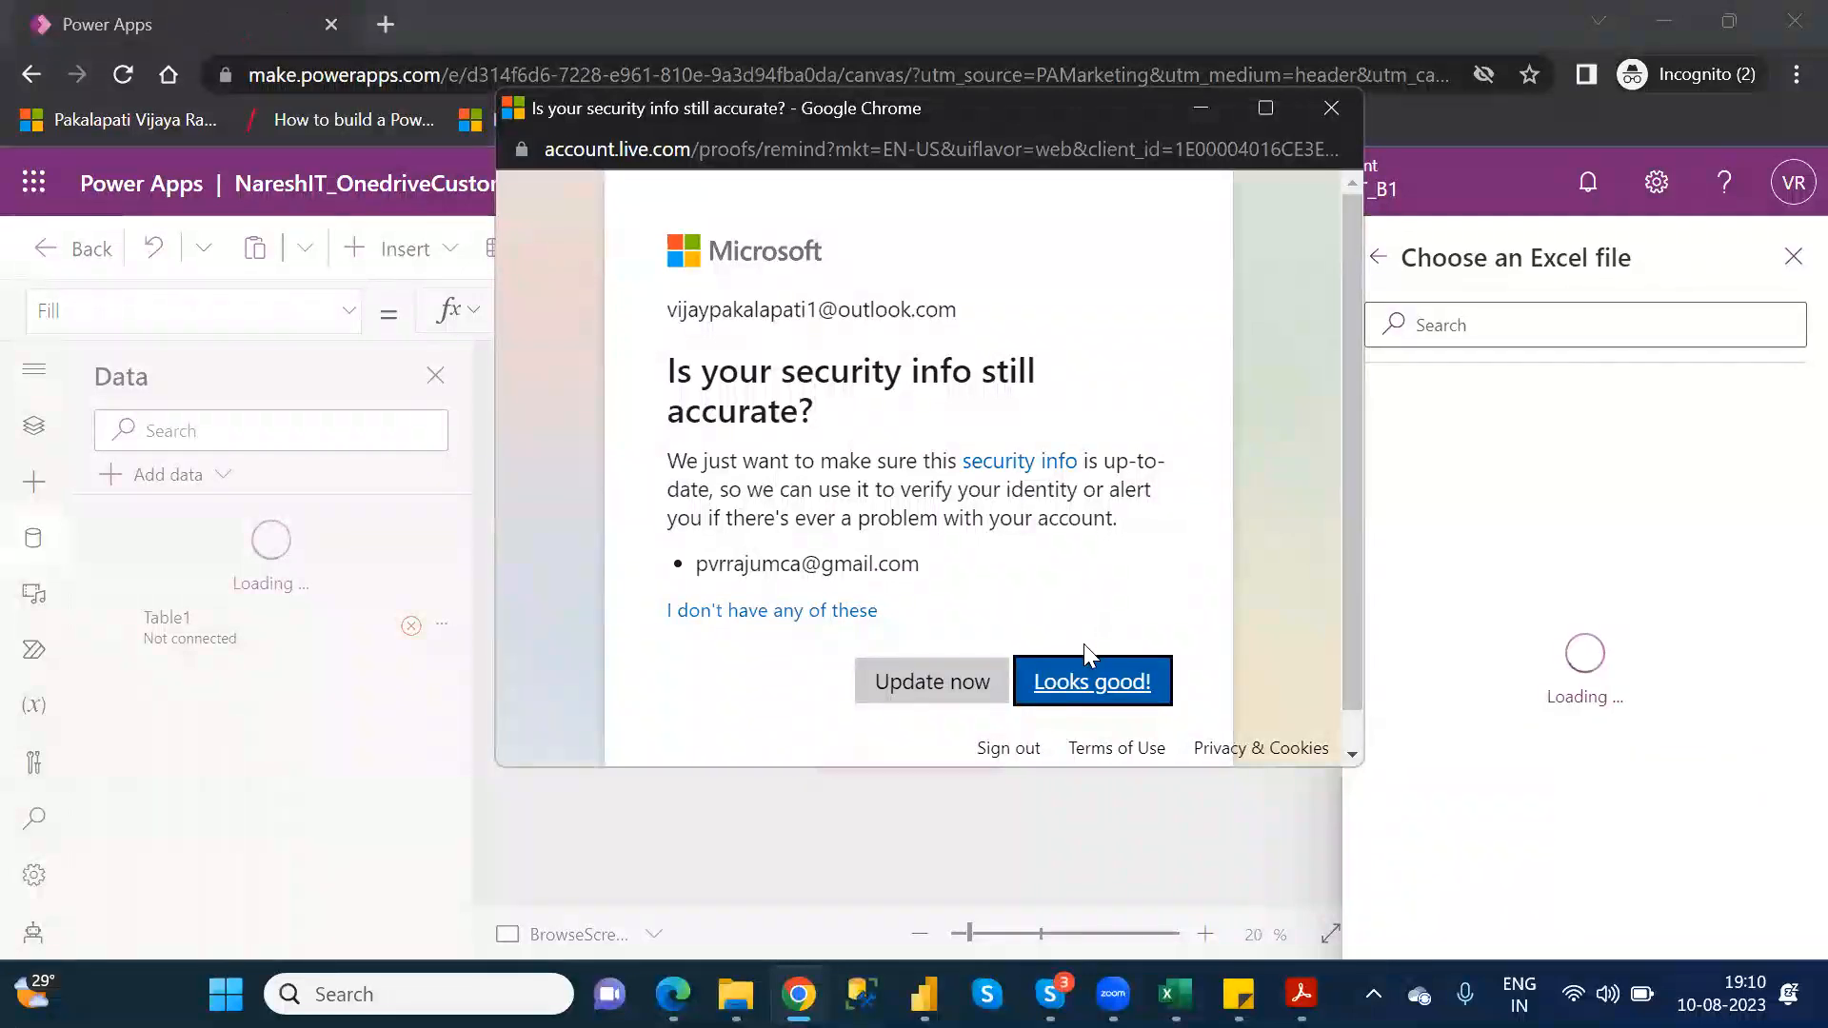
left_click(1058, 693)
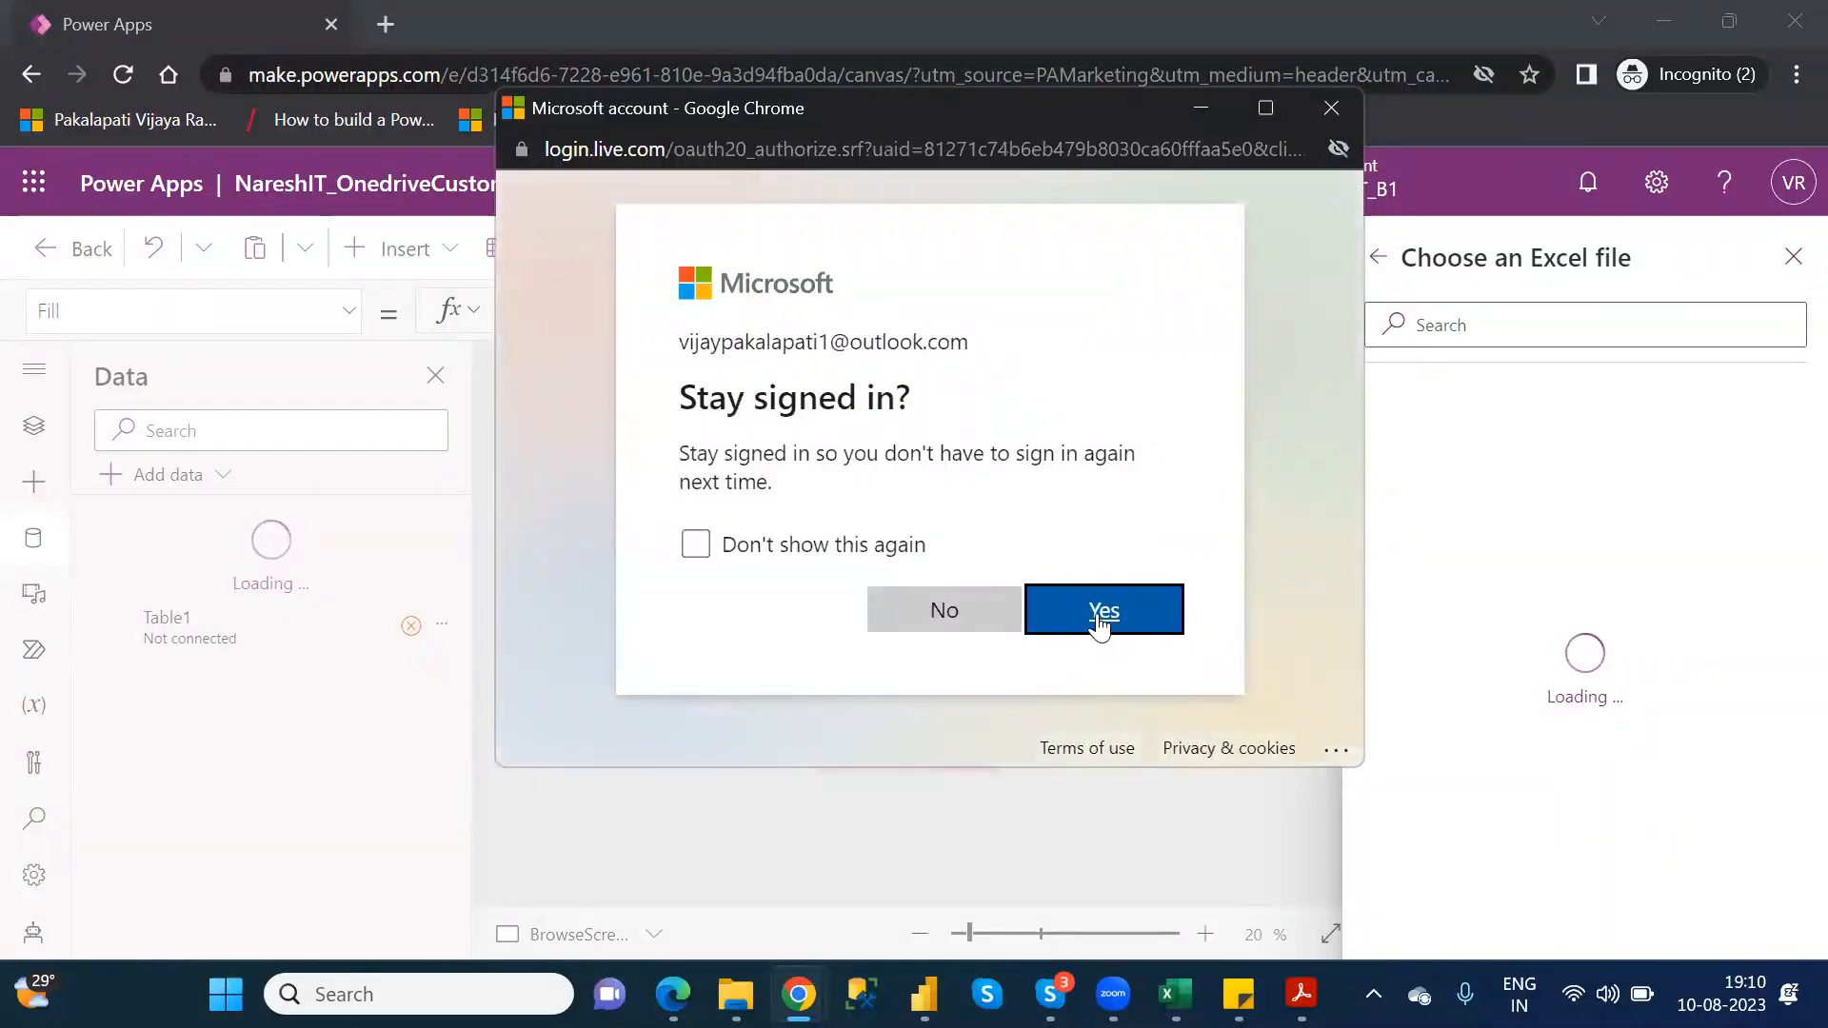
left_click(1100, 624)
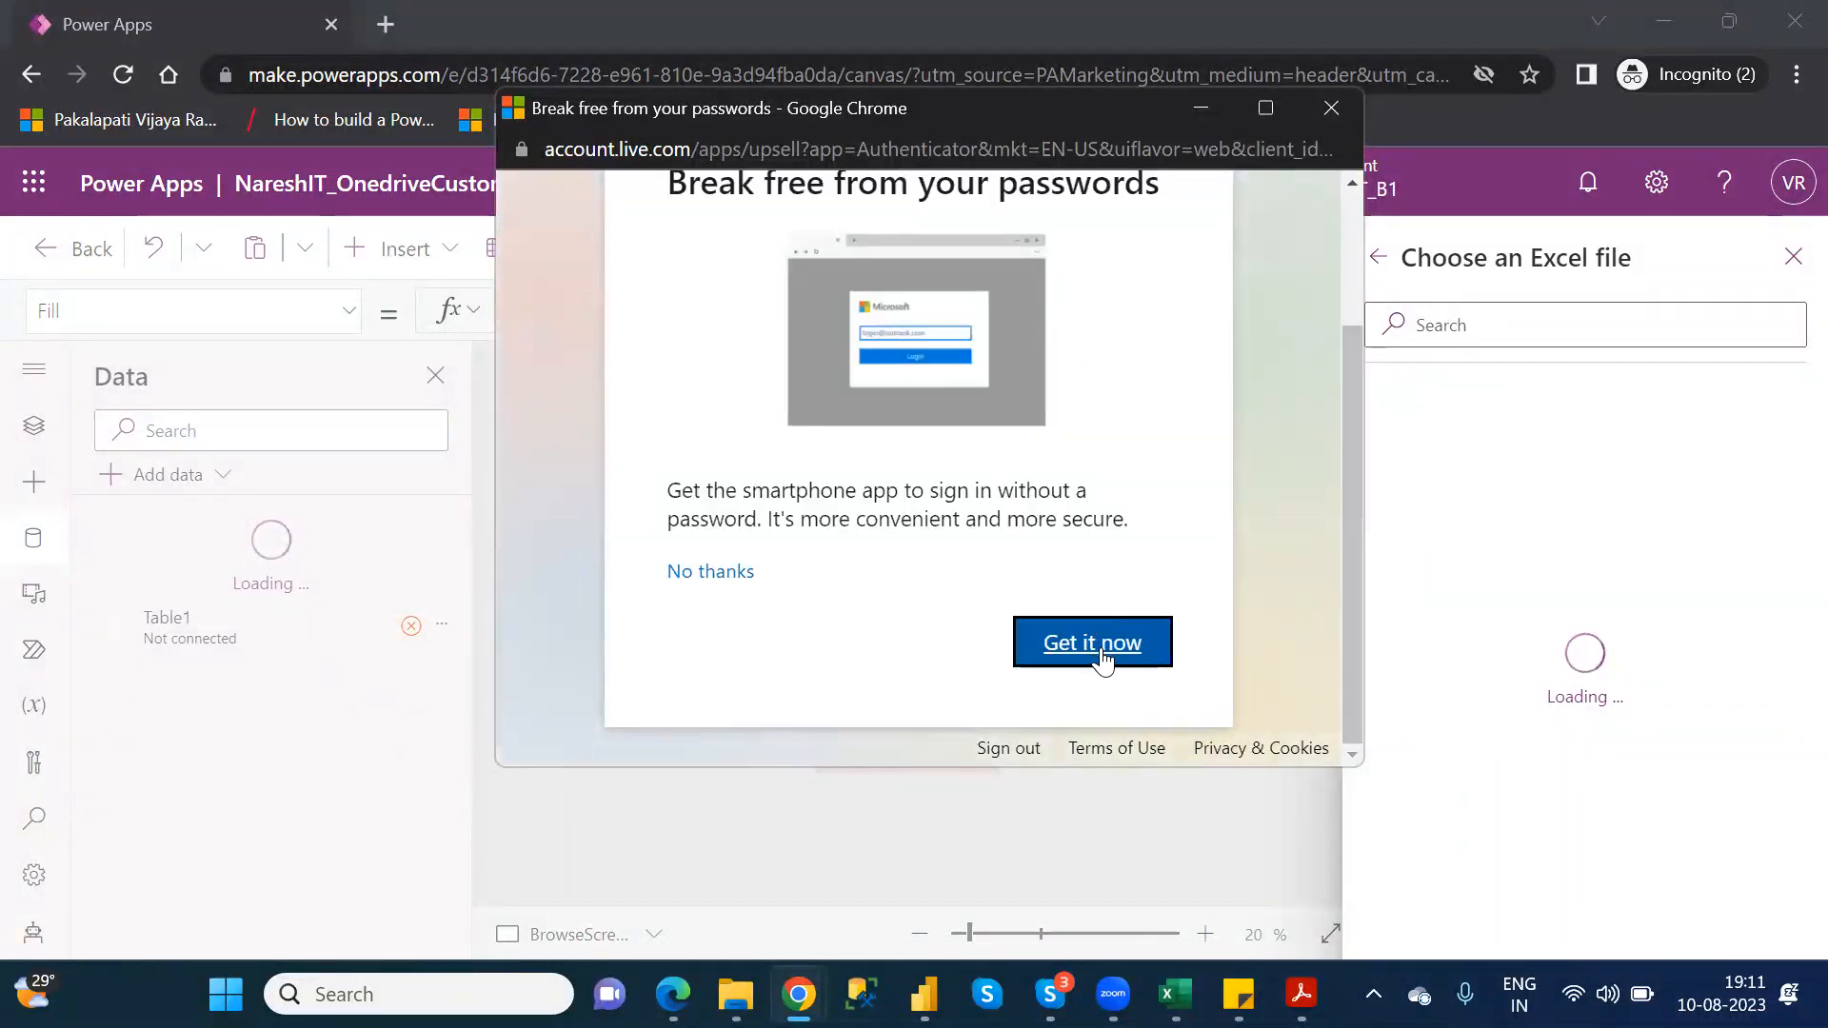
Accept the Microsoft Authenticator setup offer and choose e-mail as the way to verify the identity.
left_click(1094, 644)
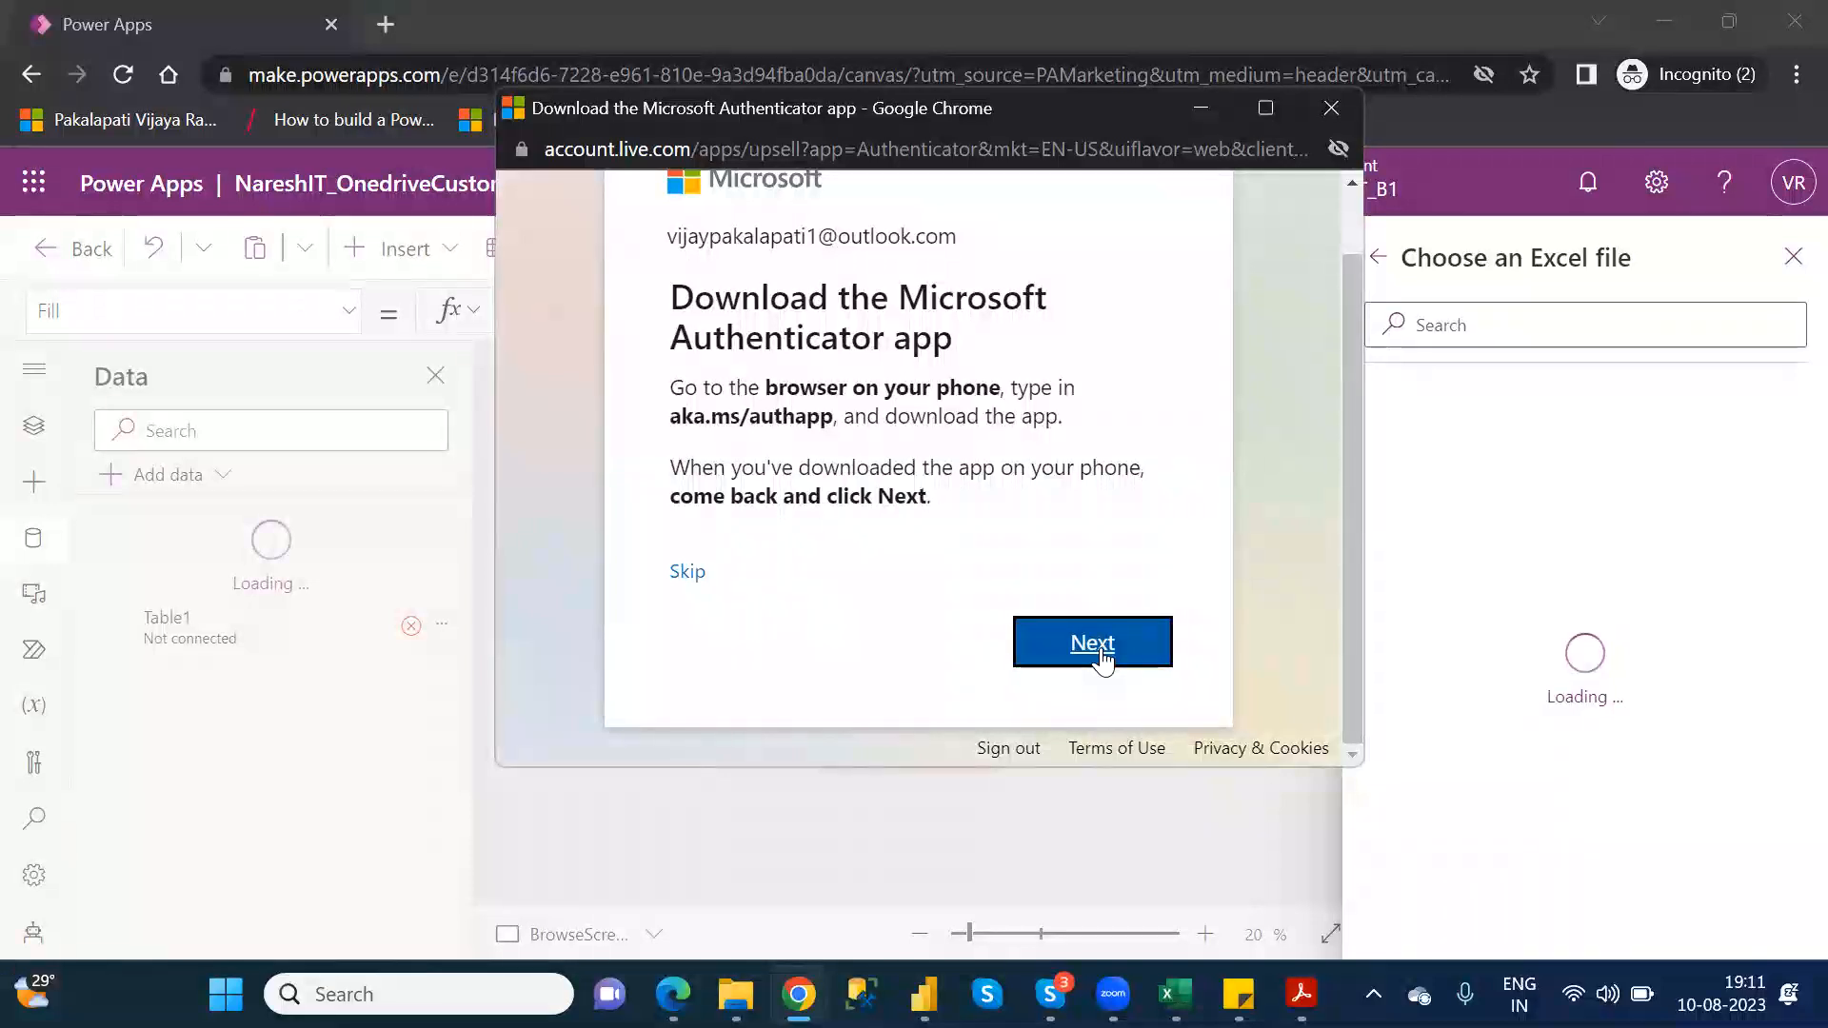
left_click(1100, 650)
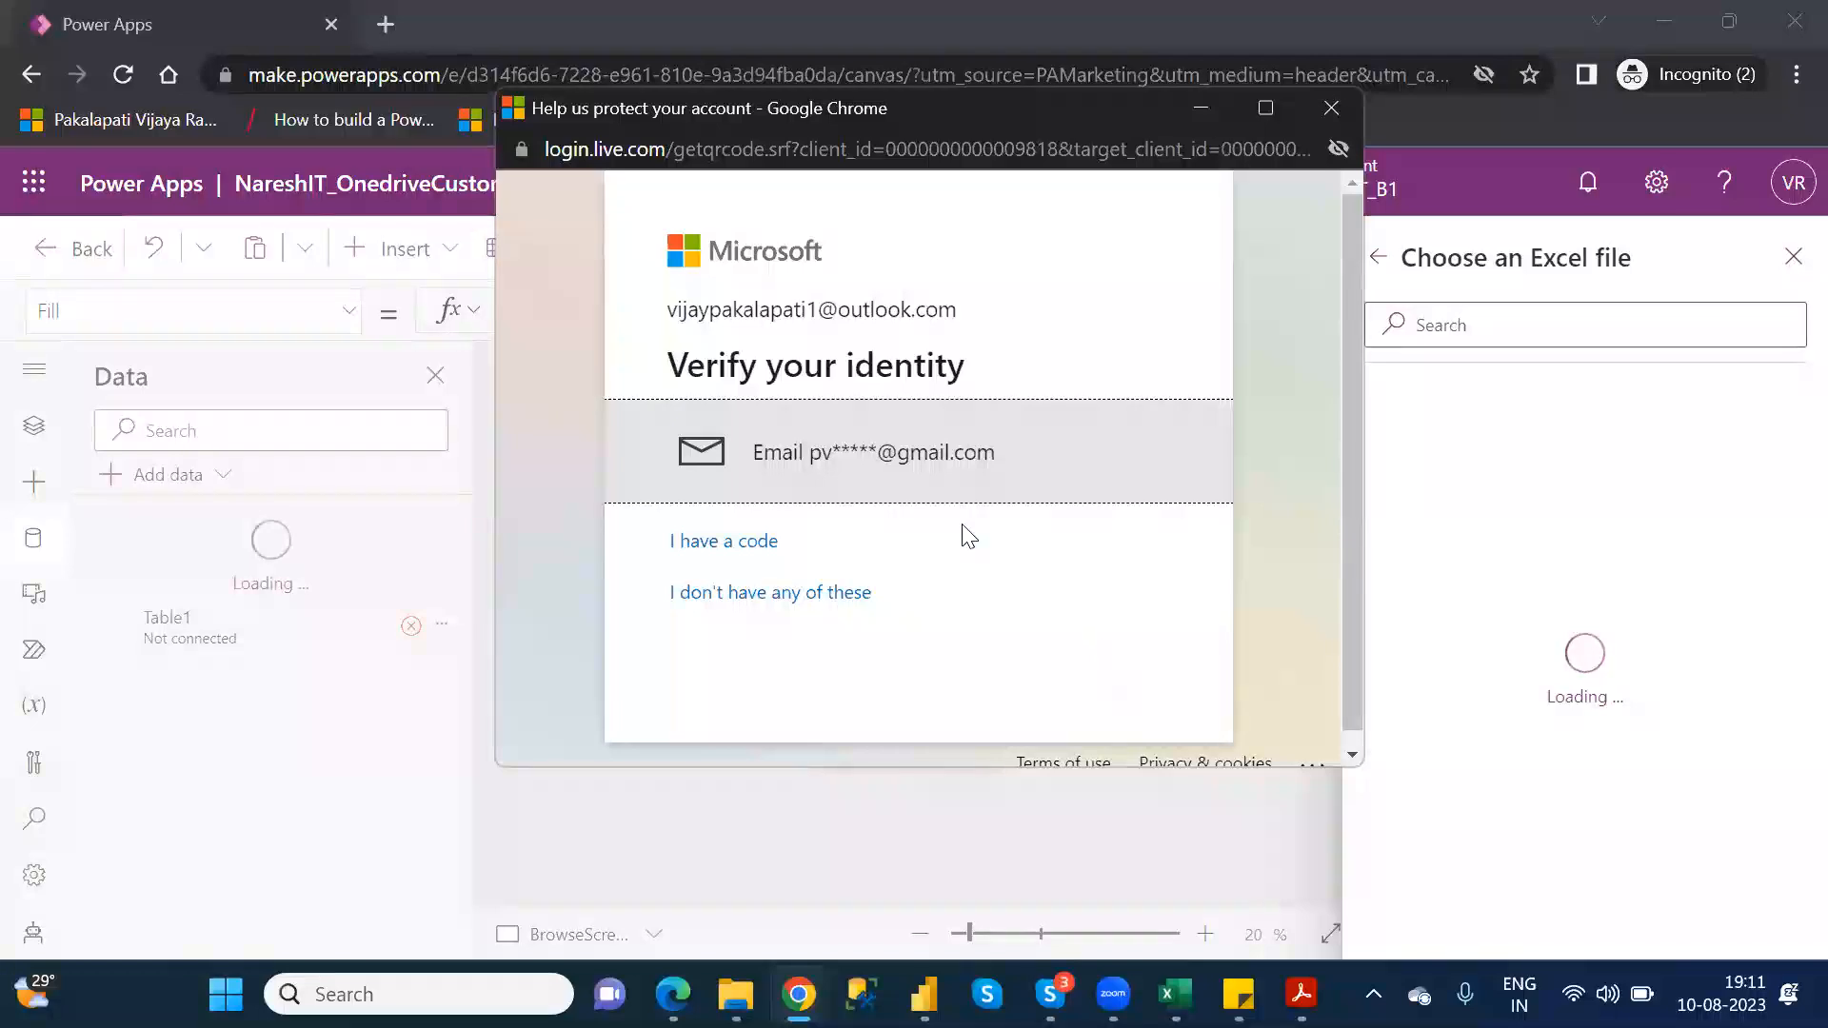
left_click(890, 476)
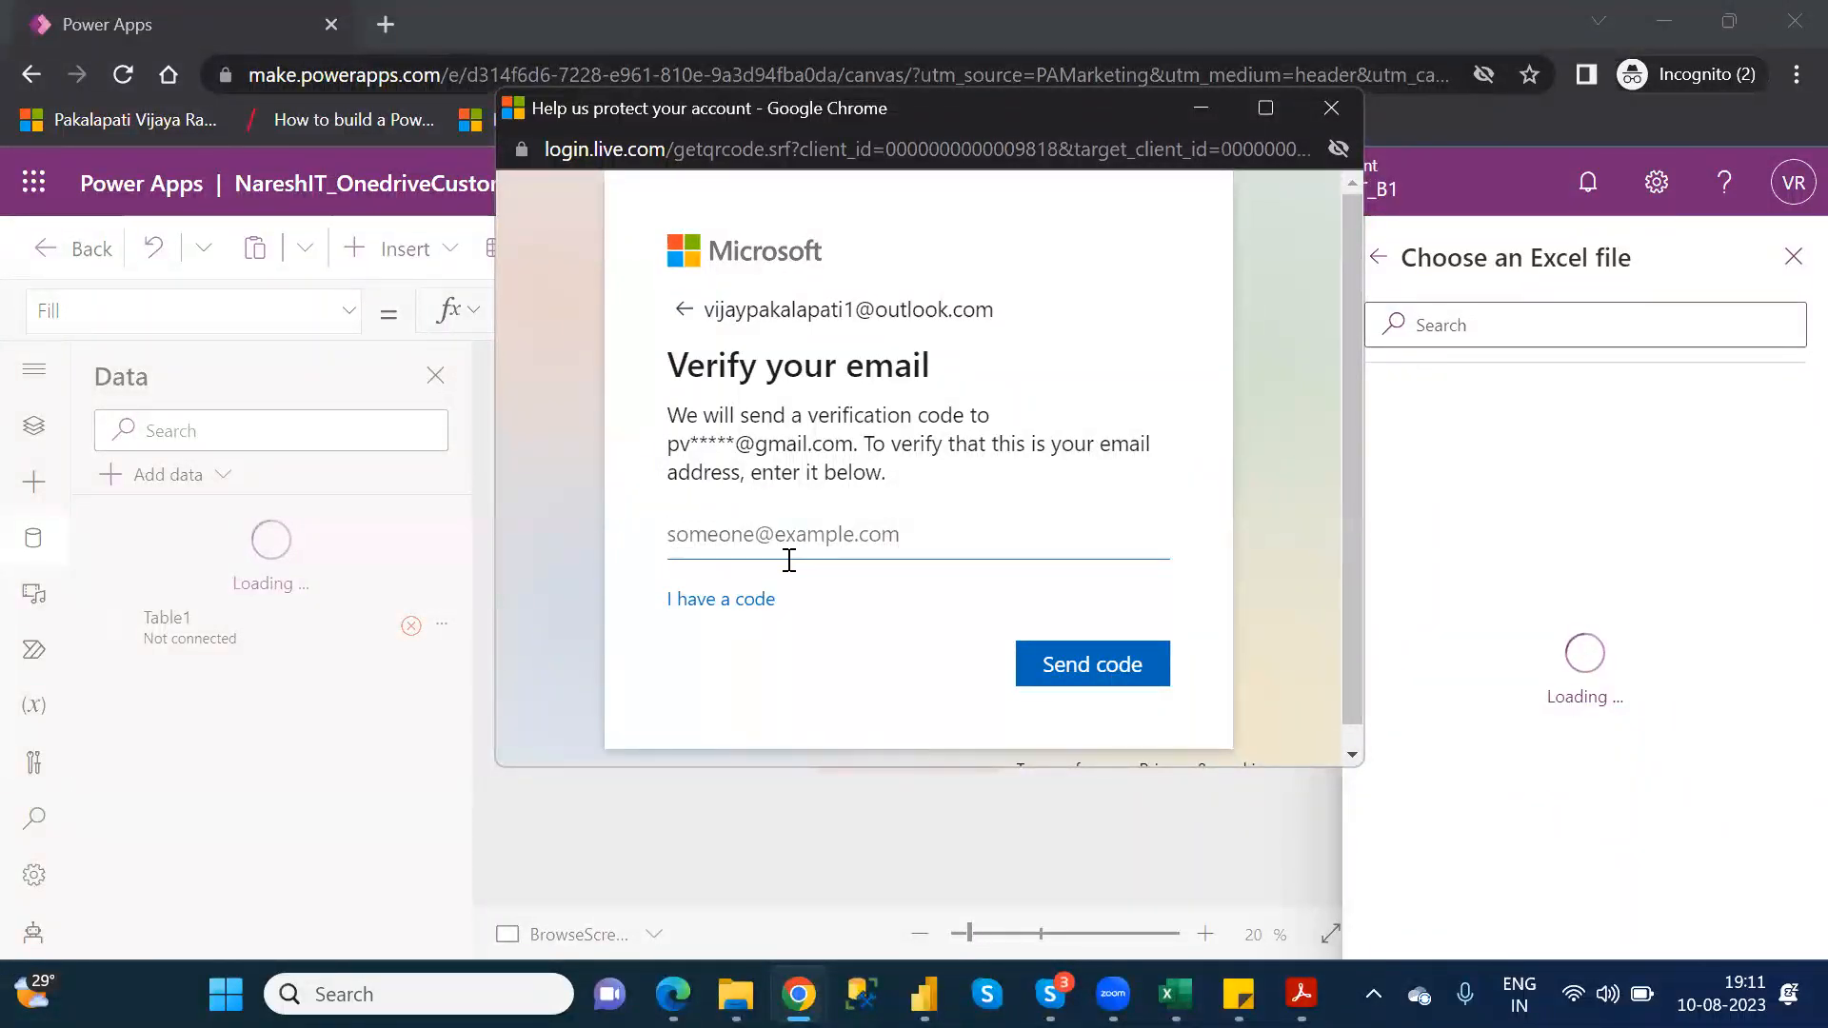
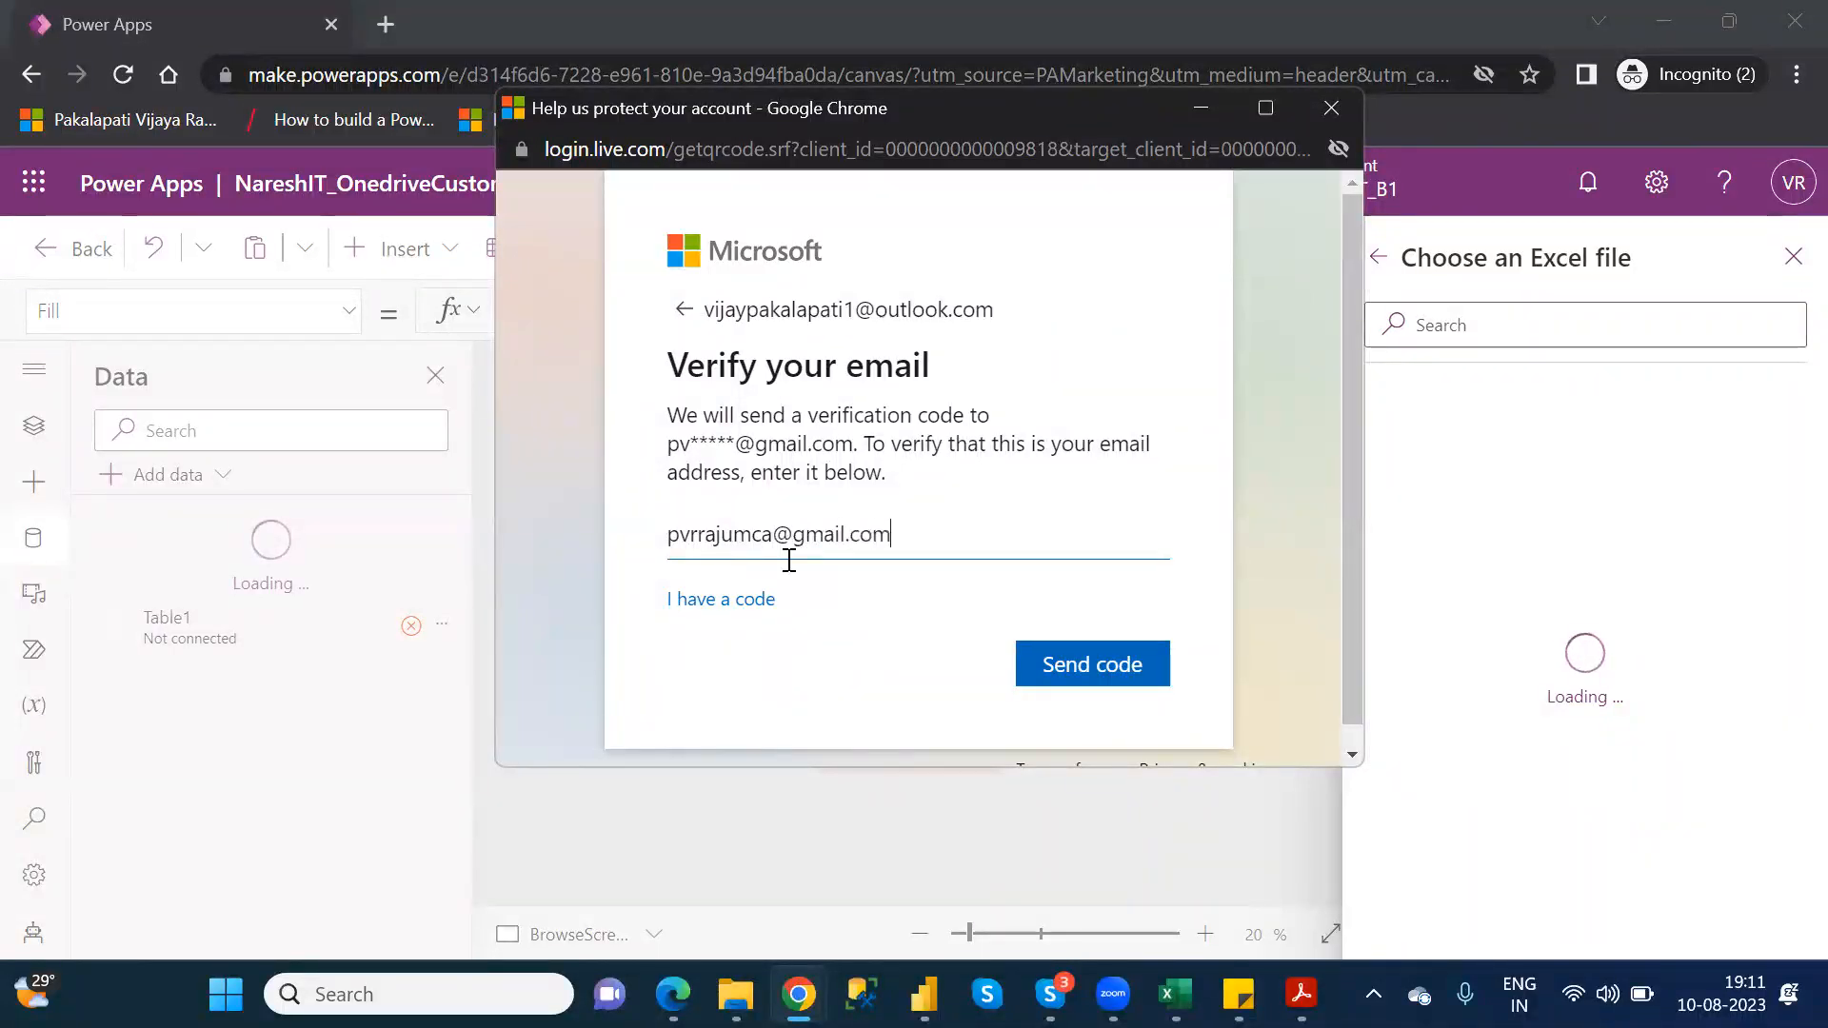
Enter the account's recovery e-mail address and request a verification code.
left_click(1113, 668)
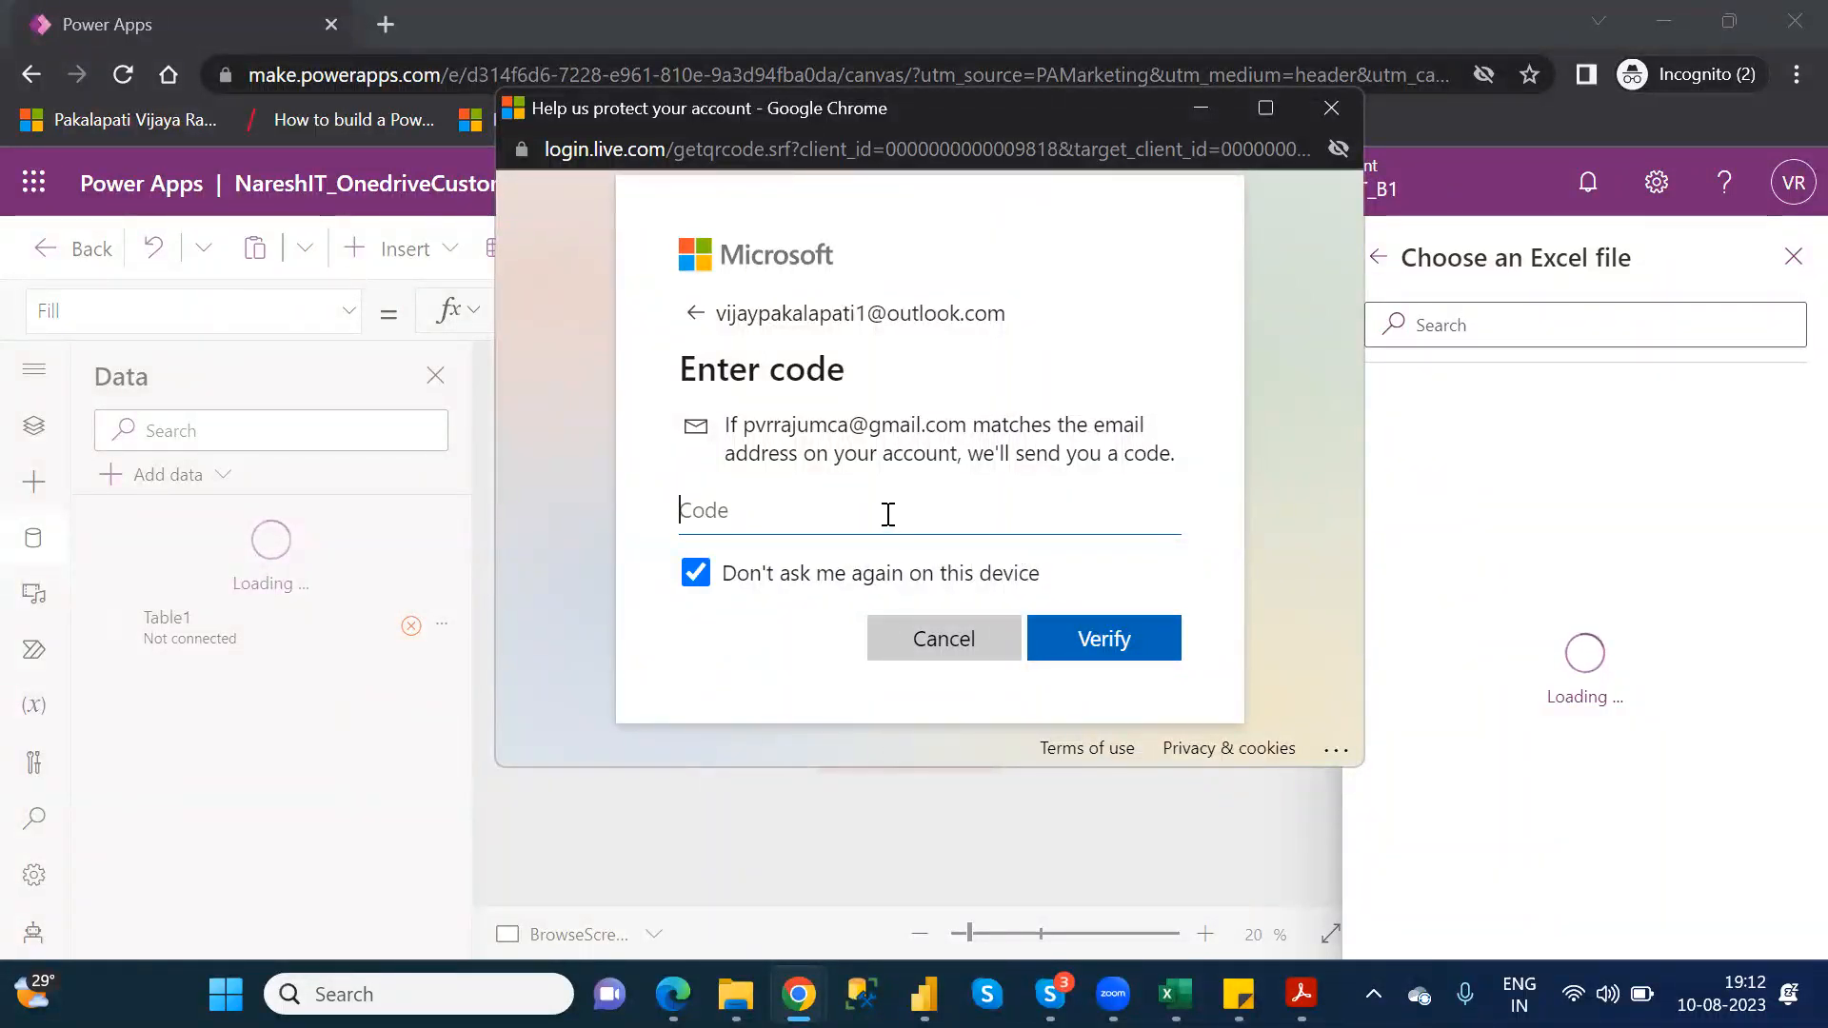
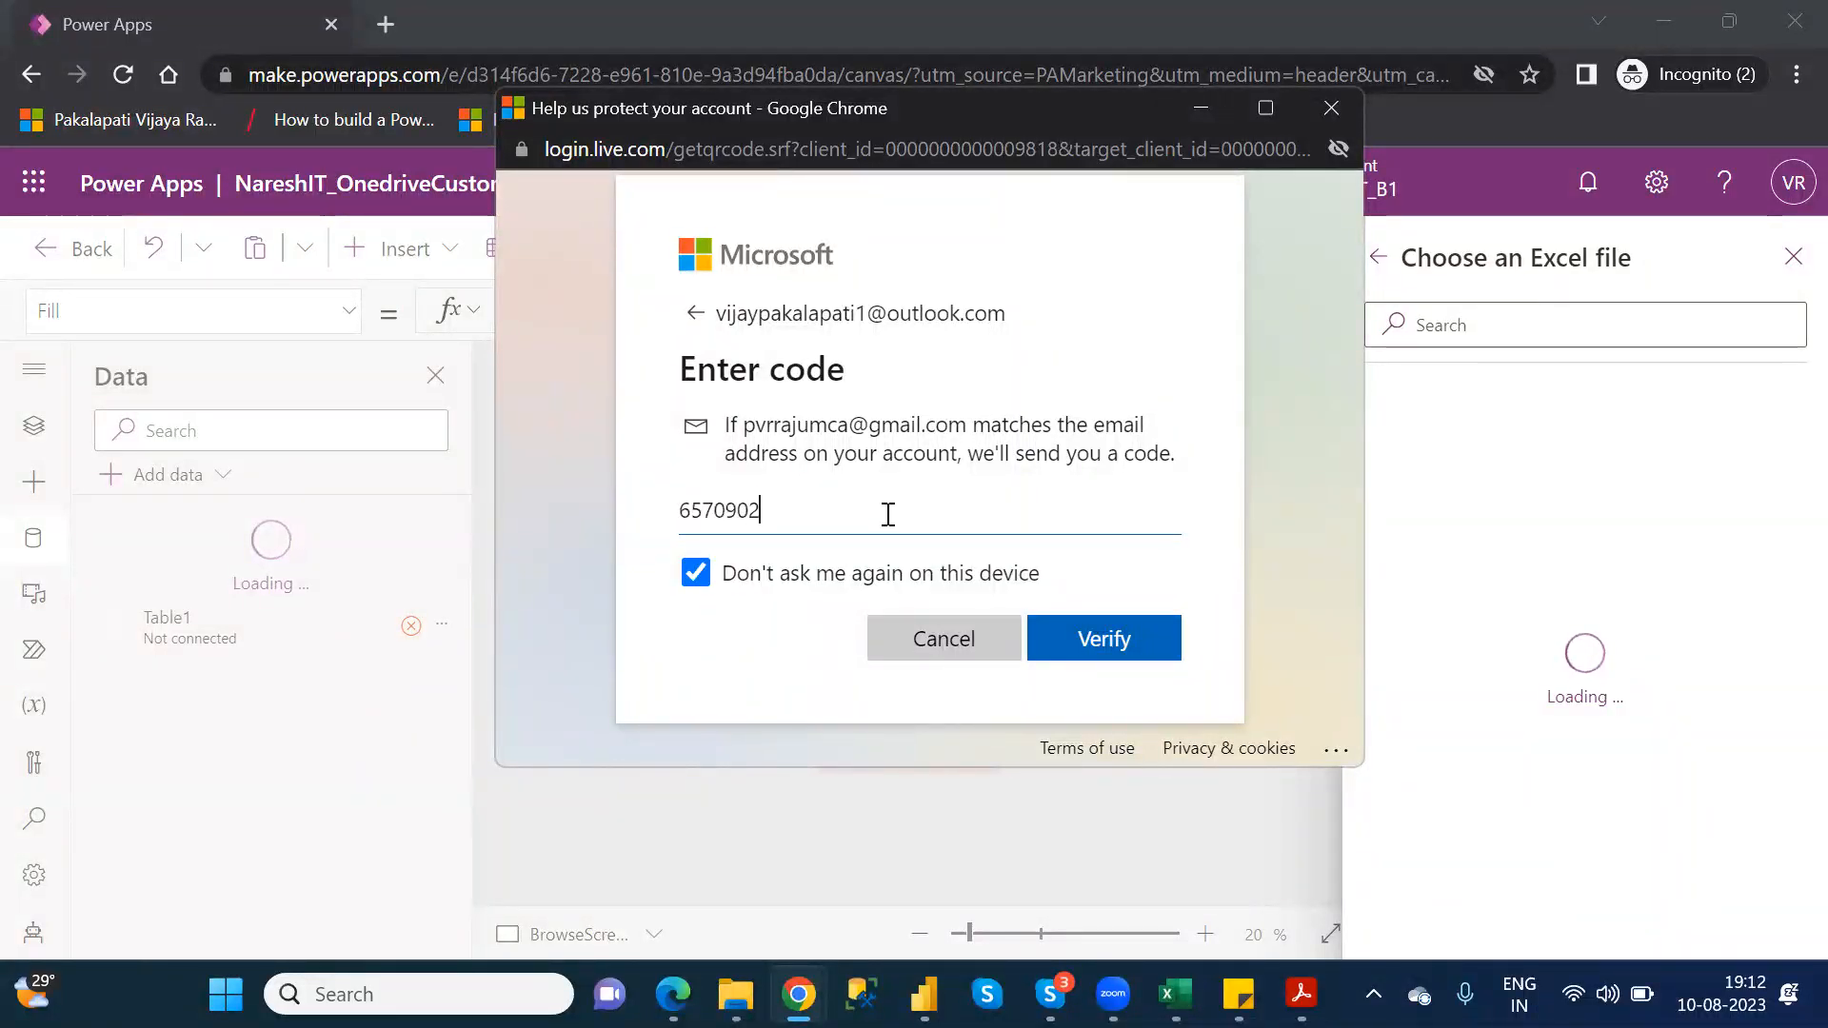
Submit the verification code received by e-mail and finish the Authenticator QR code page.
left_click(1122, 622)
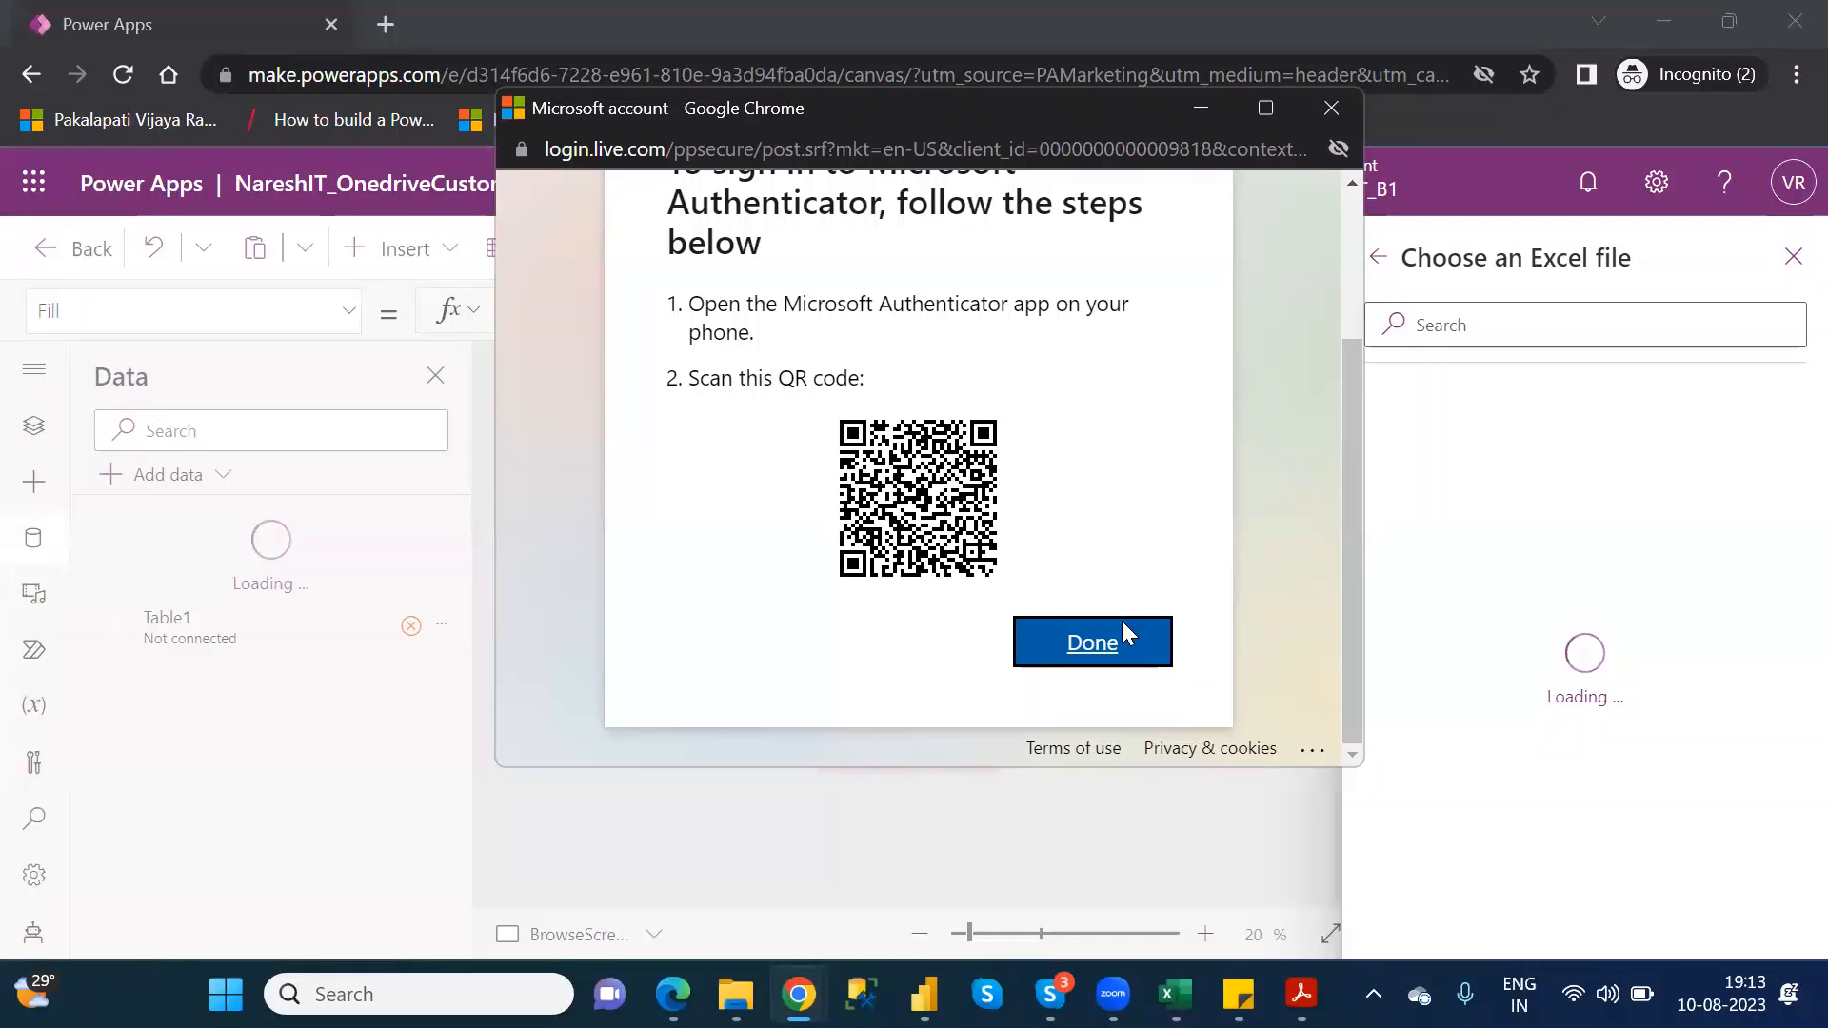
left_click(1121, 621)
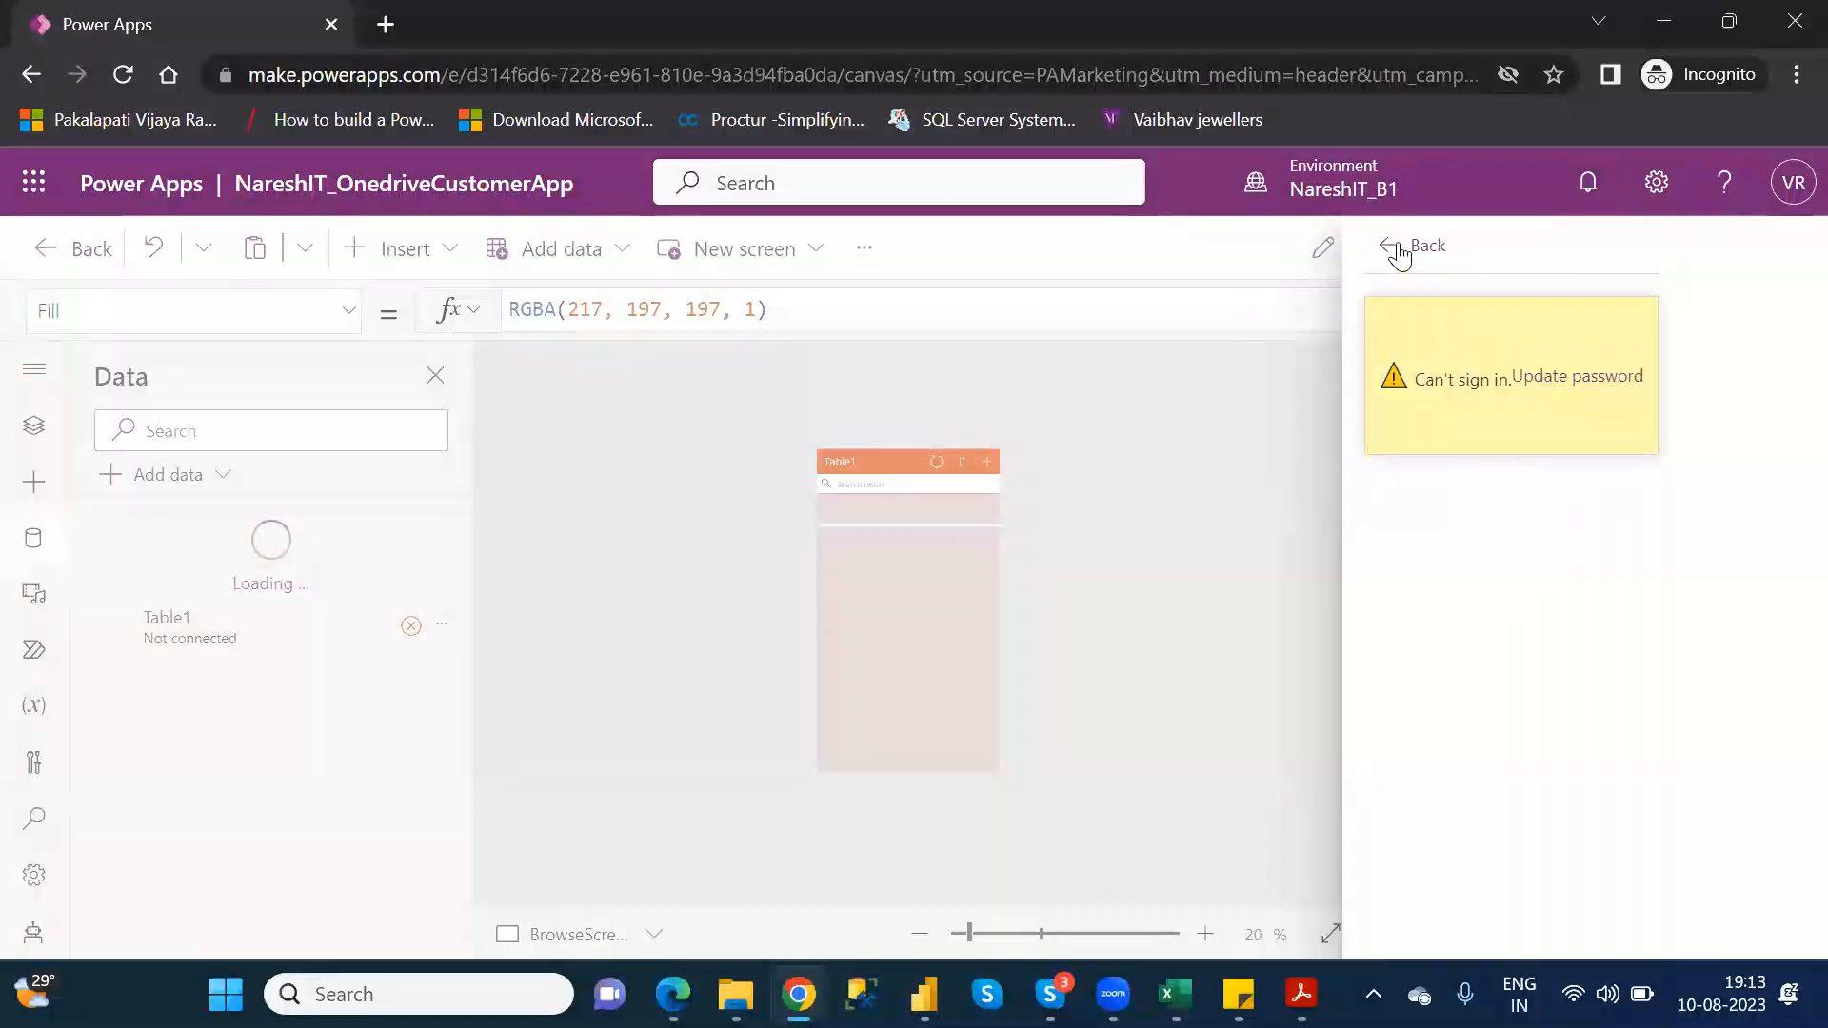
Back out of the OneDrive data source selection and reopen NareshIT_OnedriveCustomerApp for editing from the Apps list.
left_click(1399, 251)
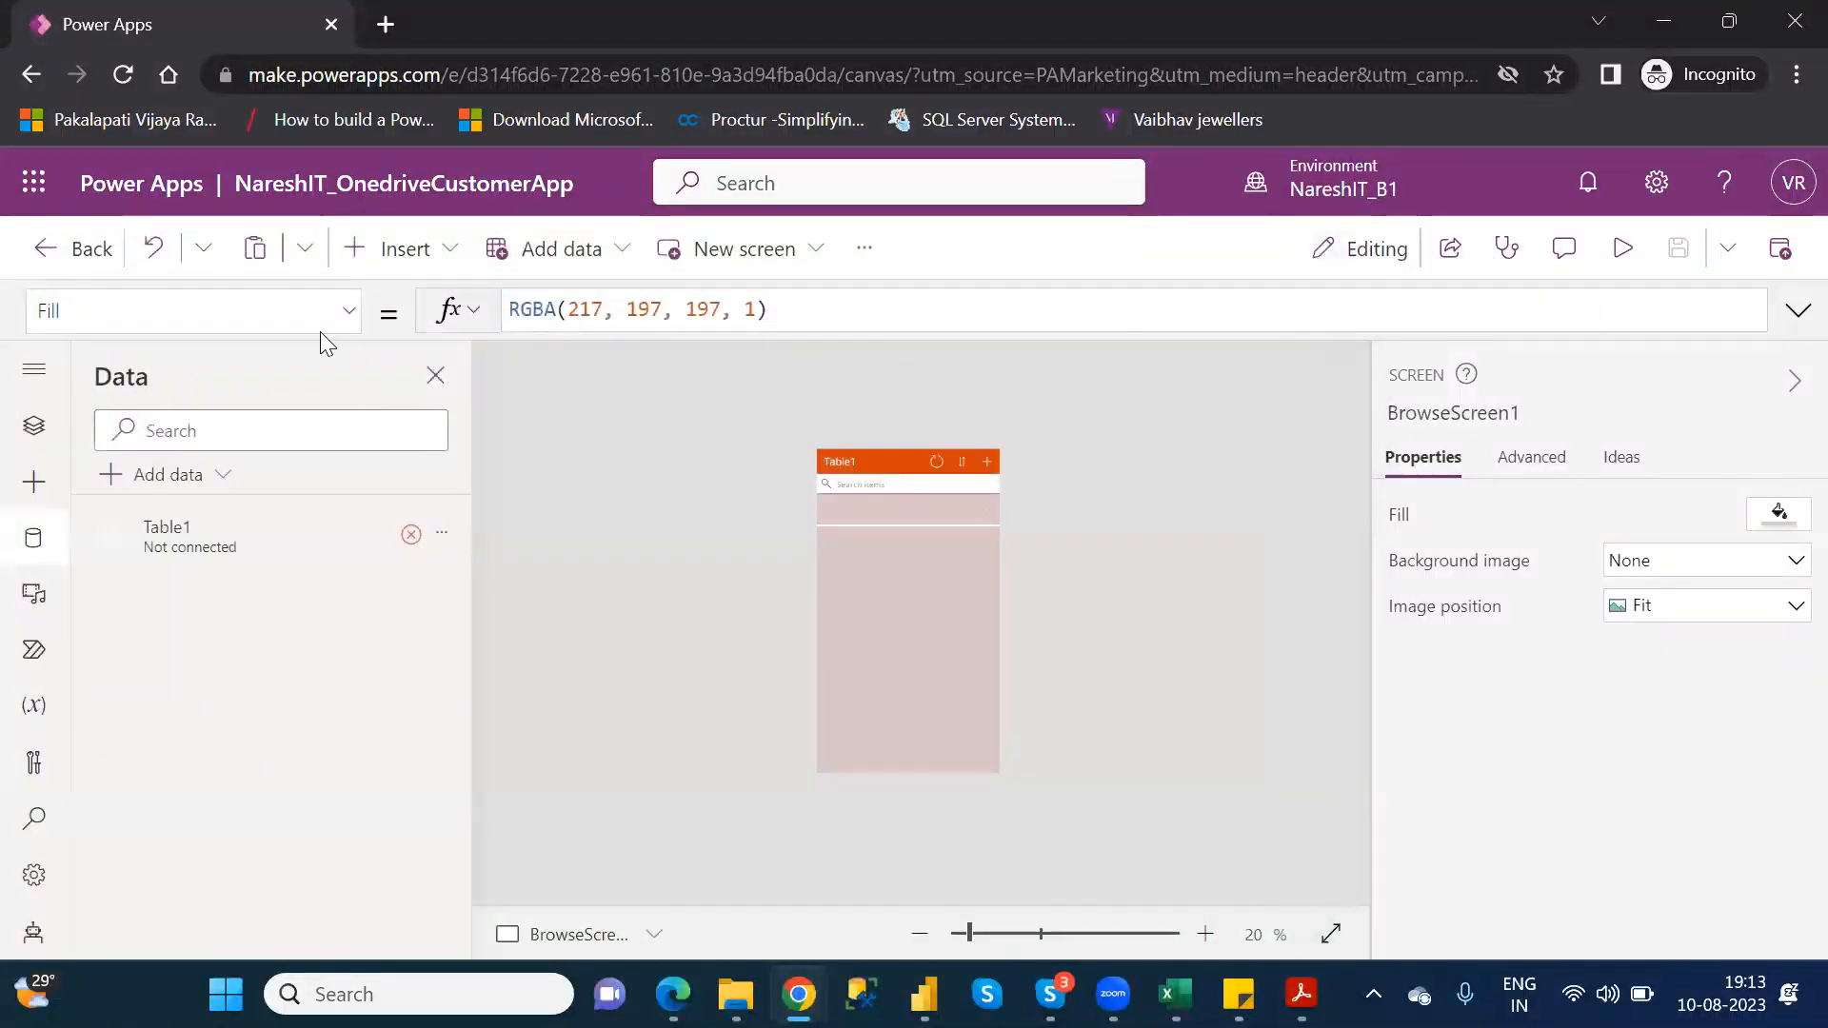
left_click(30, 91)
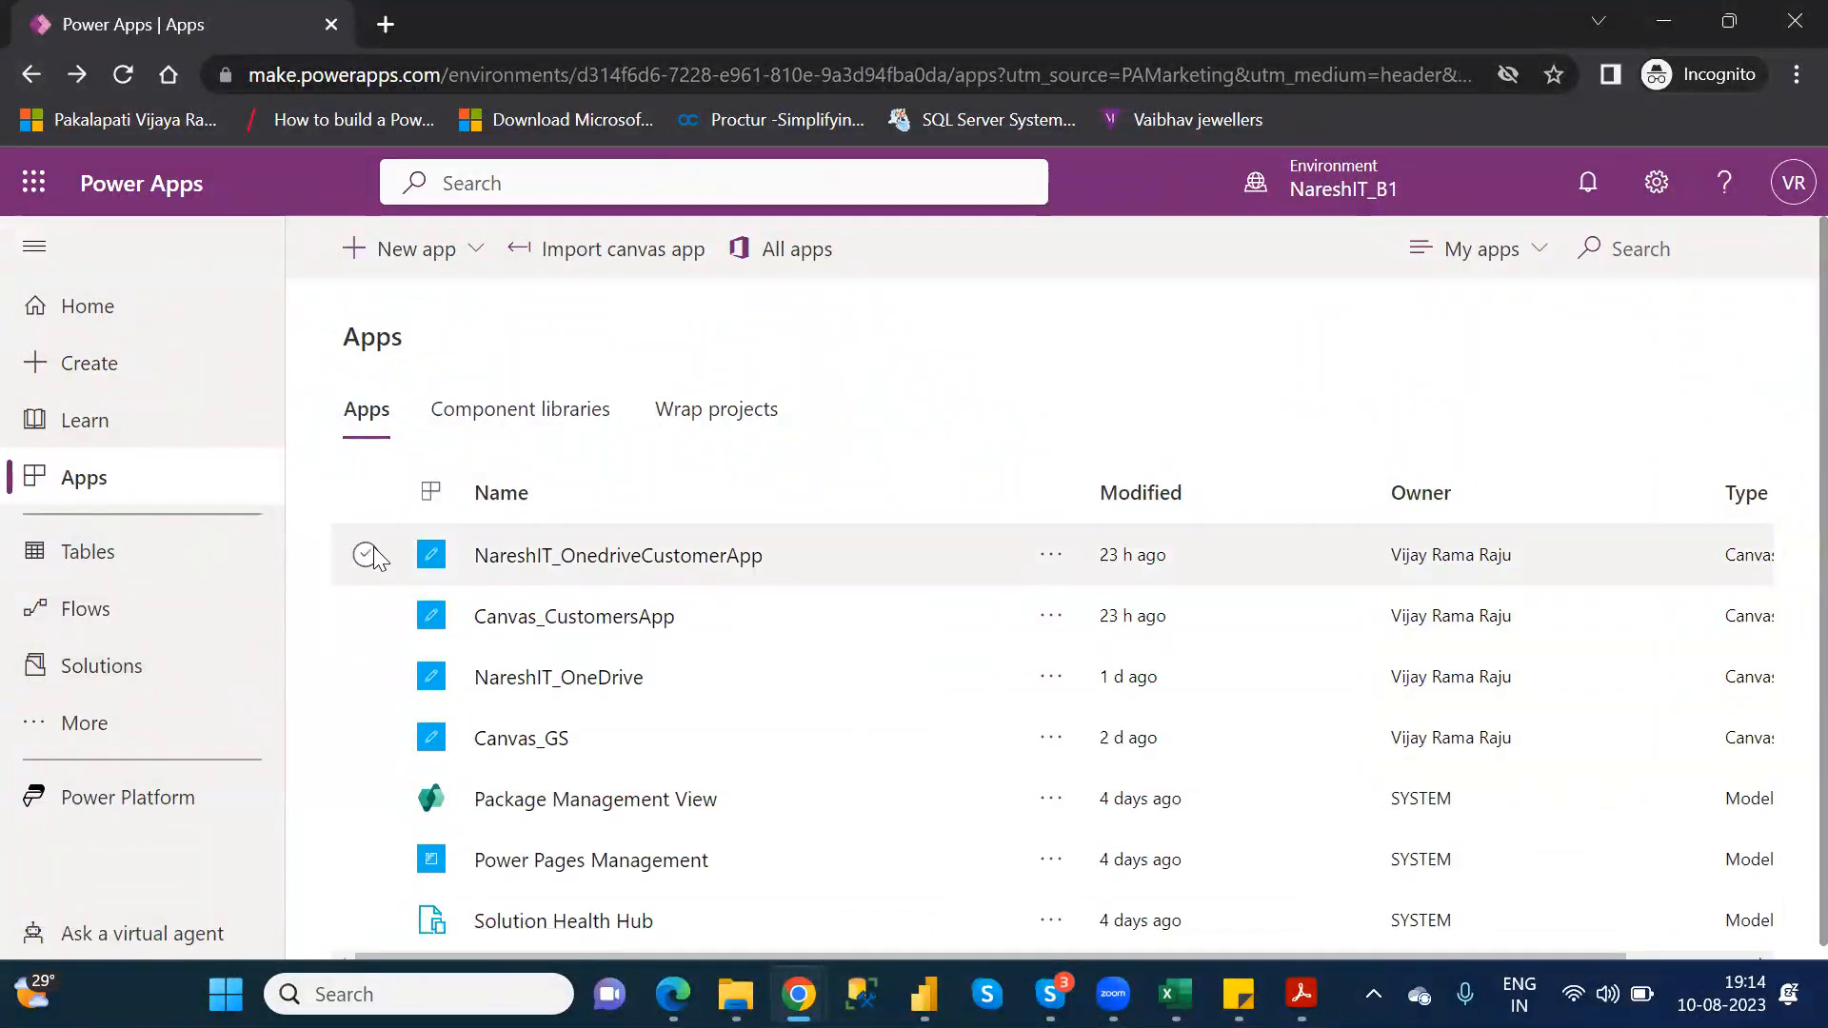
left_click(366, 554)
left_click(560, 262)
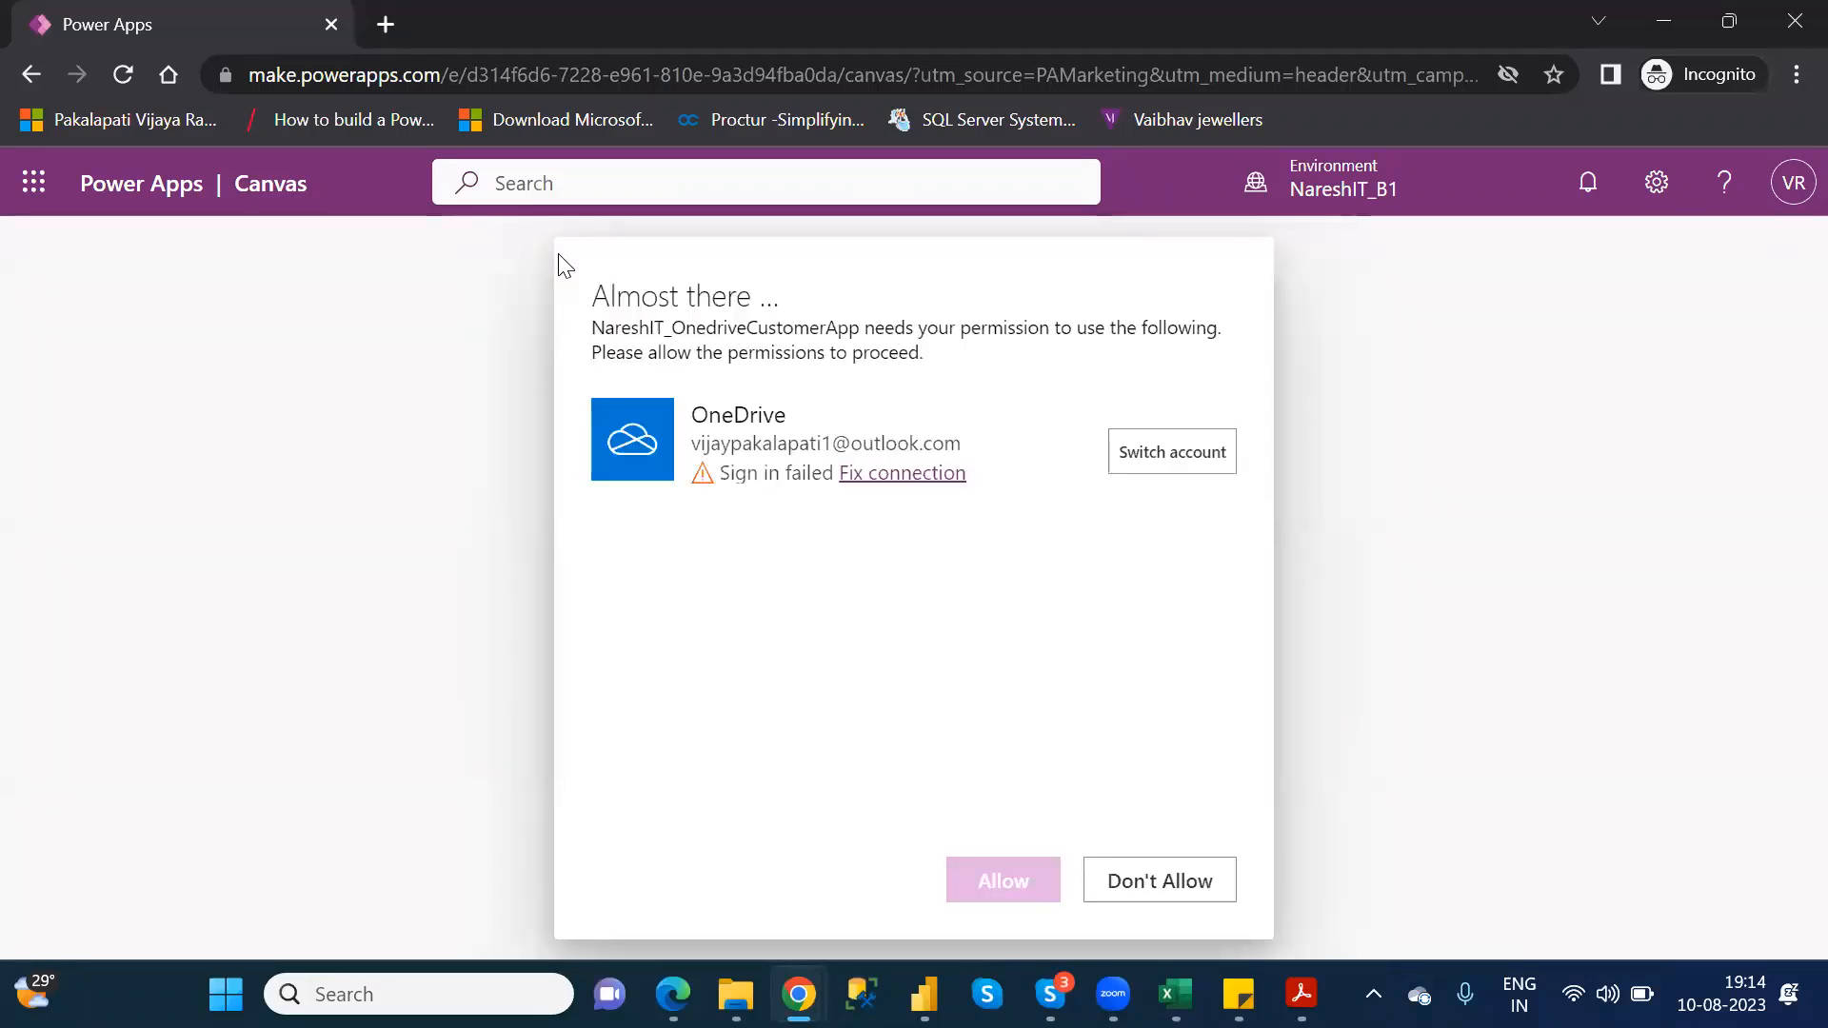
Fix the app's OneDrive connection with the already signed-in Microsoft account, allow access to OneDrive and grant the app its permission.
left_click(1166, 440)
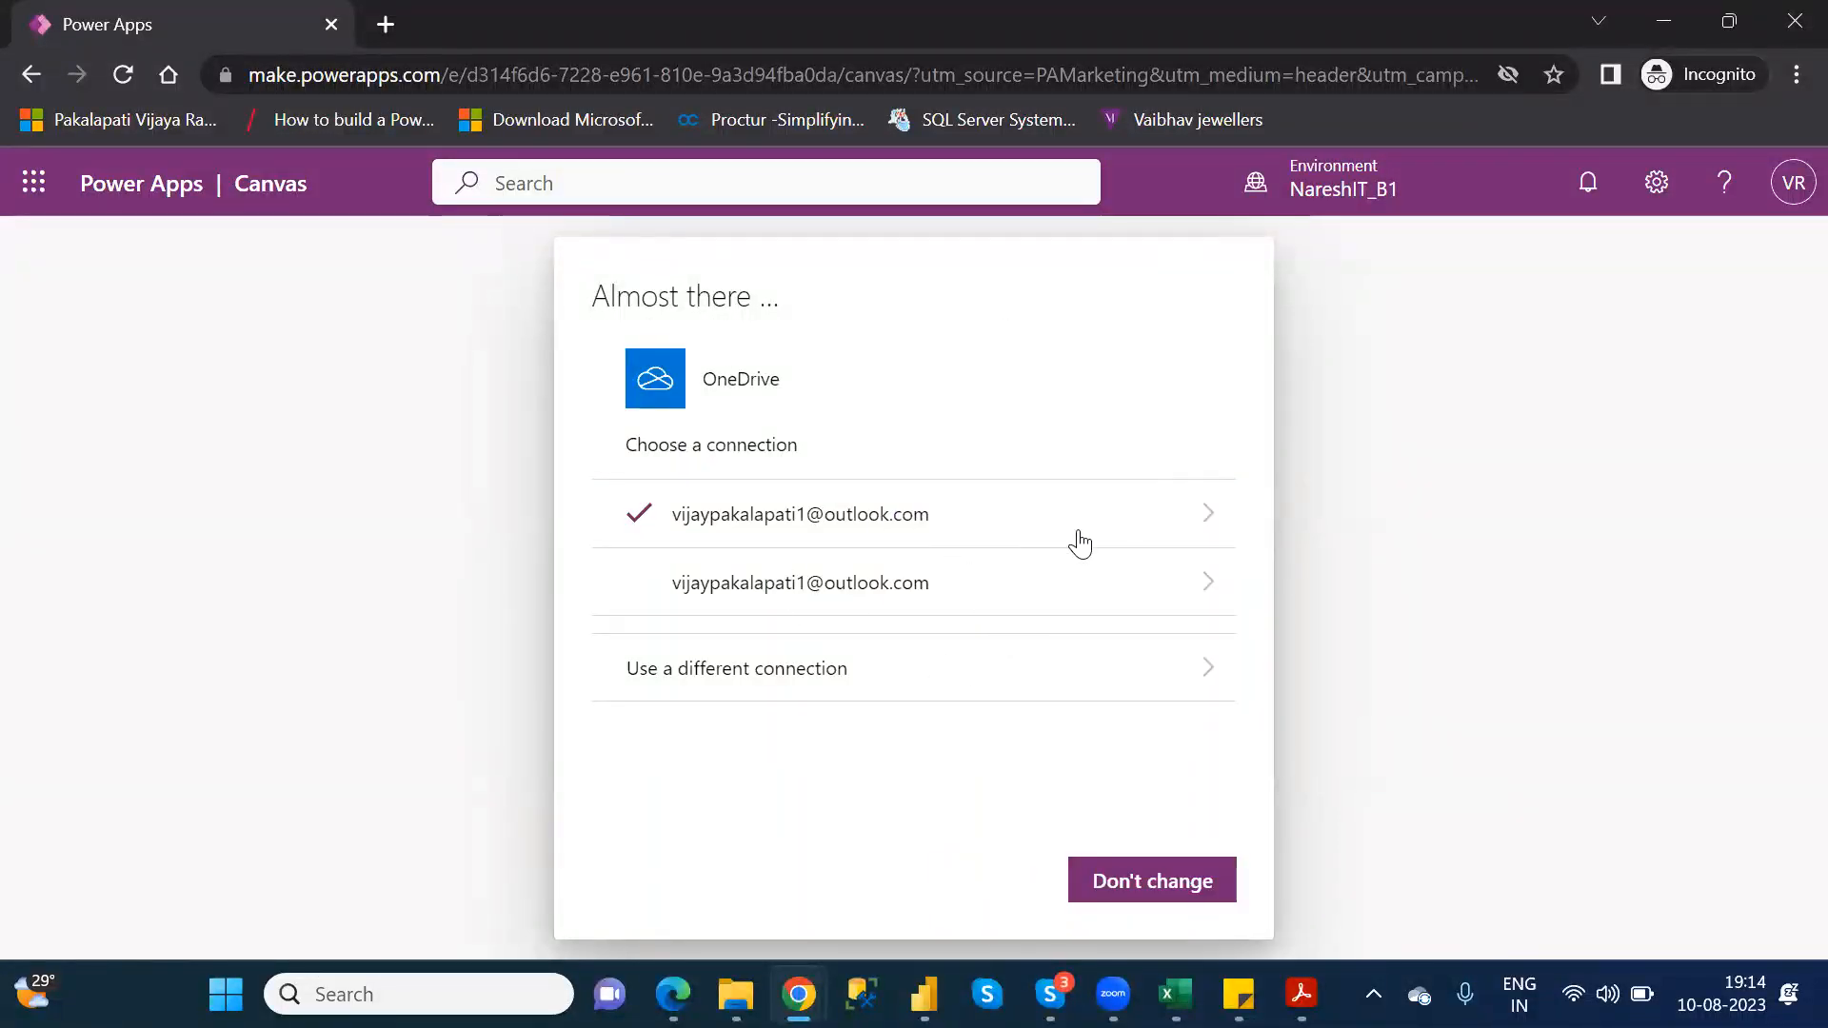
left_click(1159, 877)
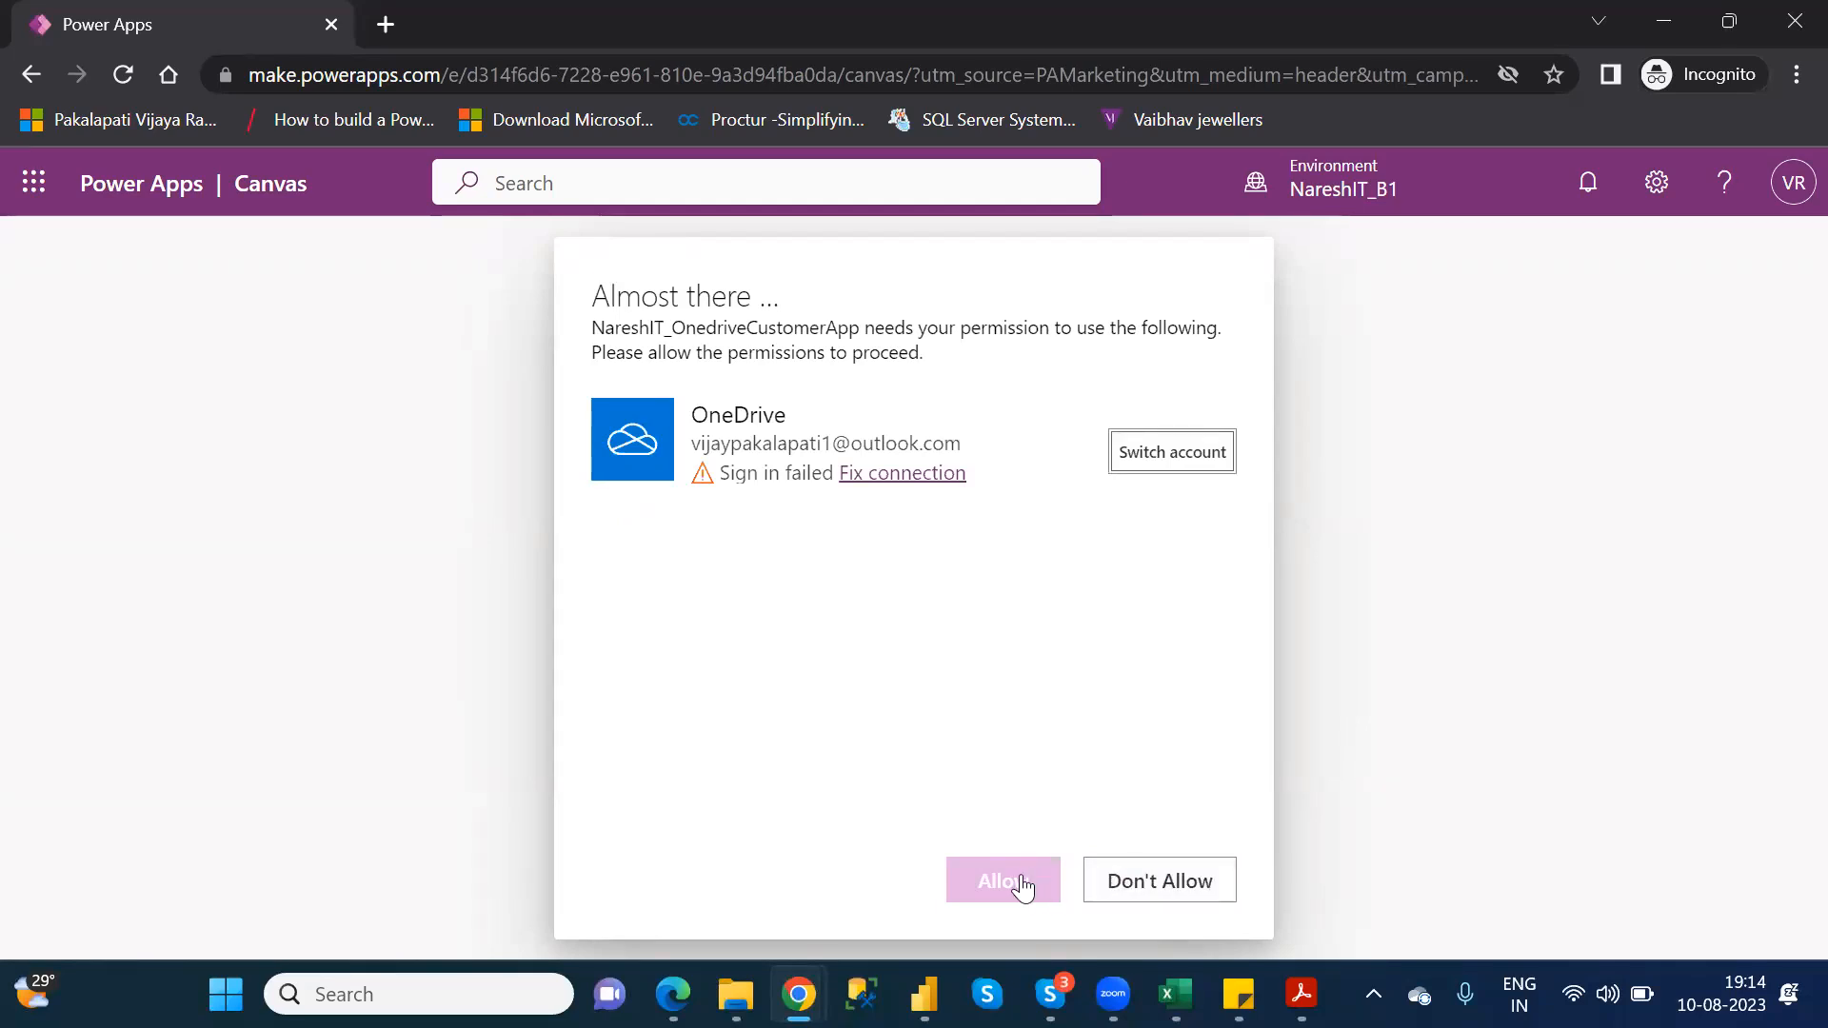
left_click(899, 486)
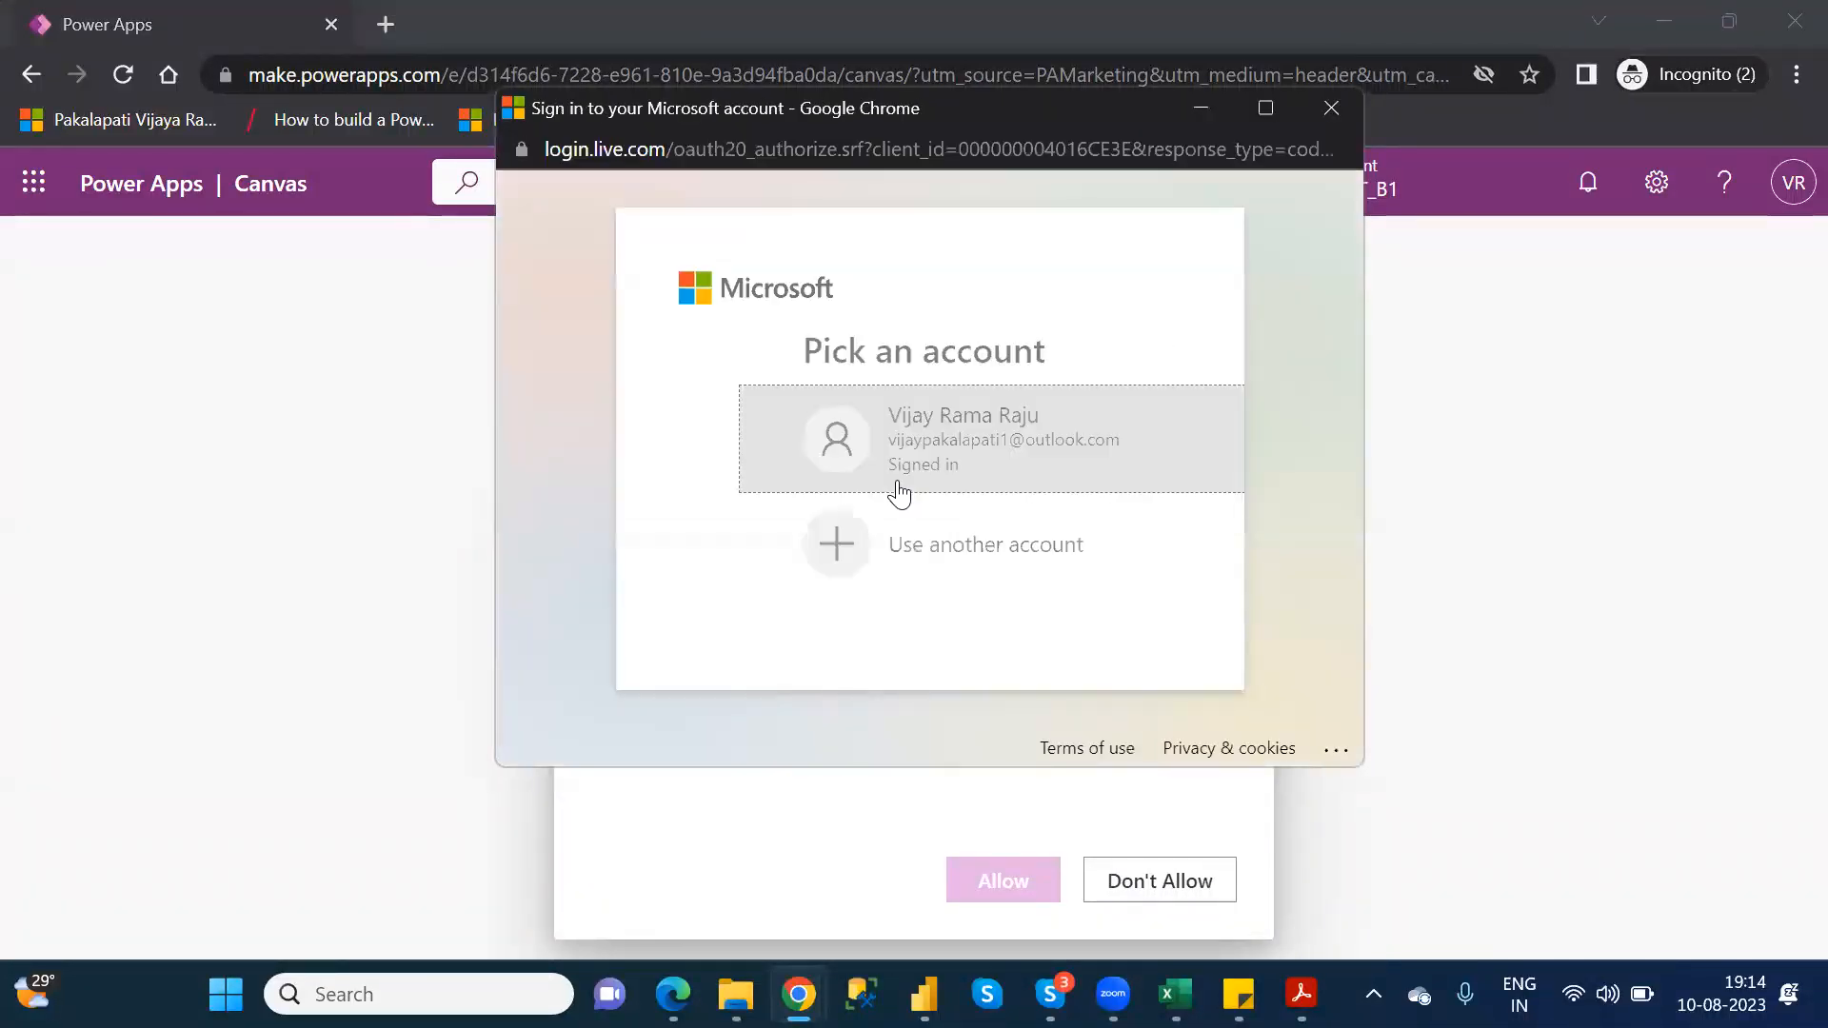
left_click(898, 488)
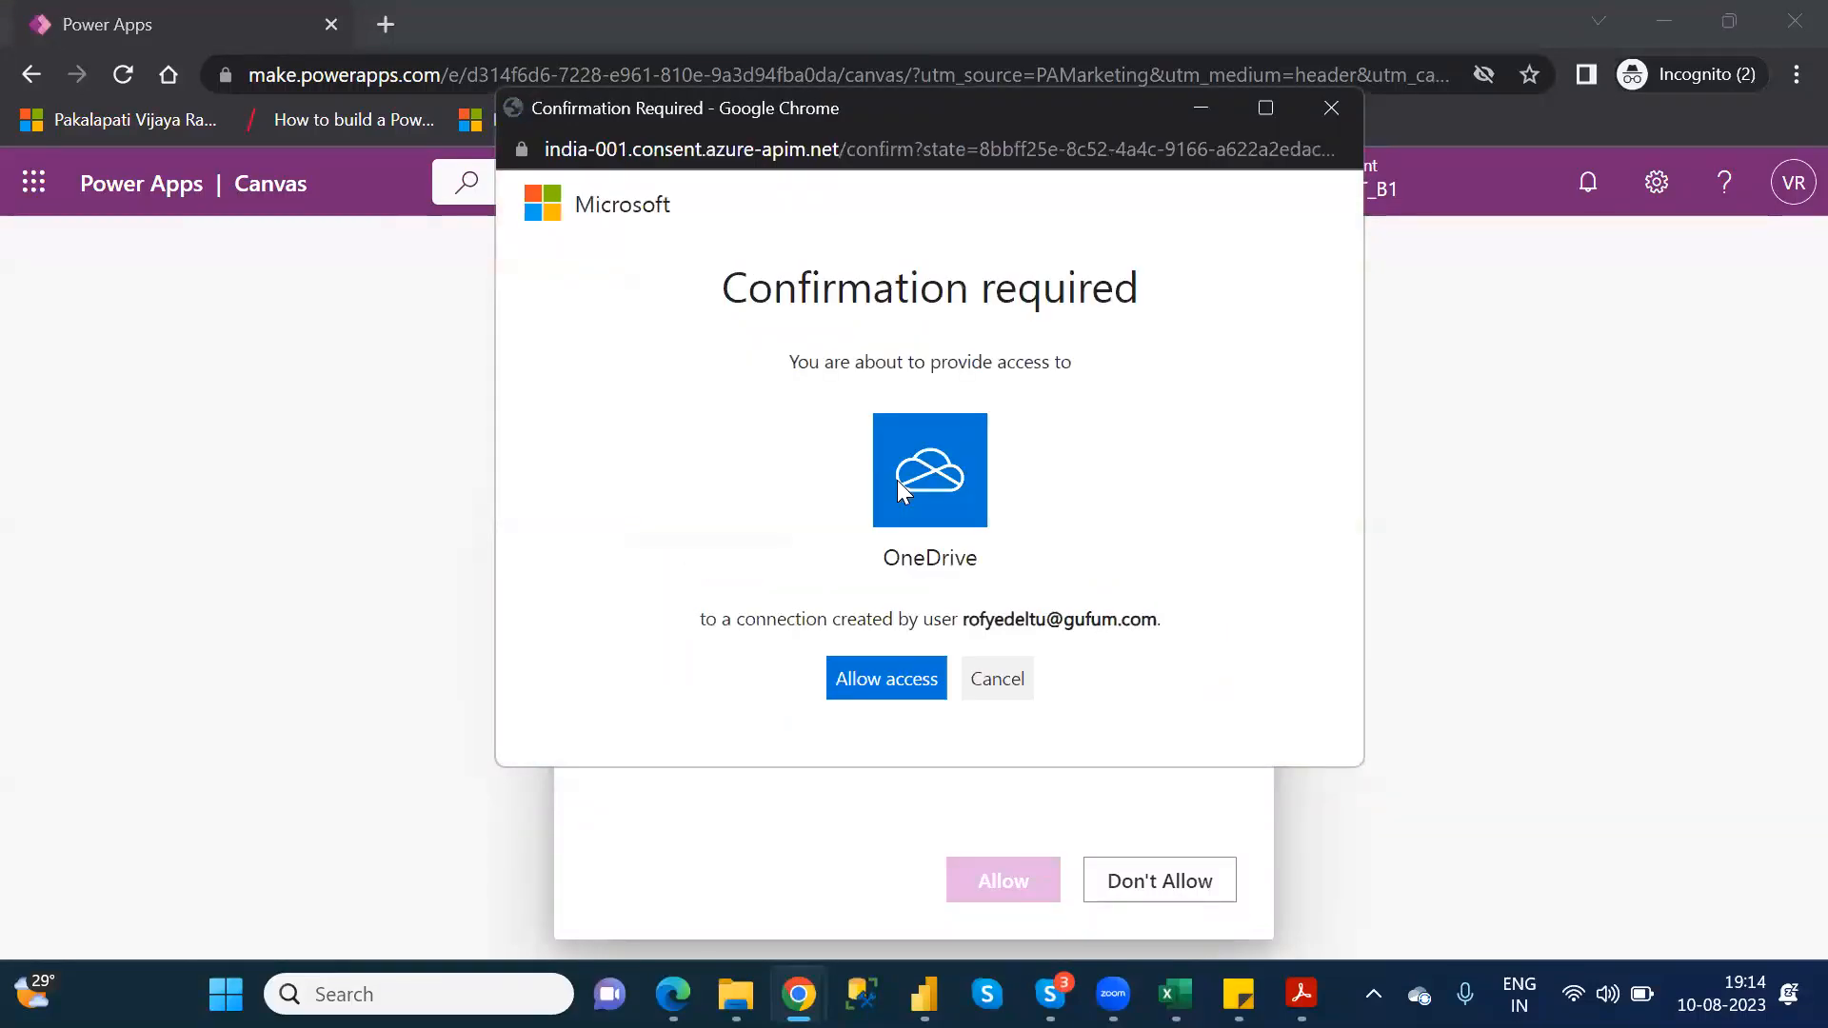
left_click(895, 678)
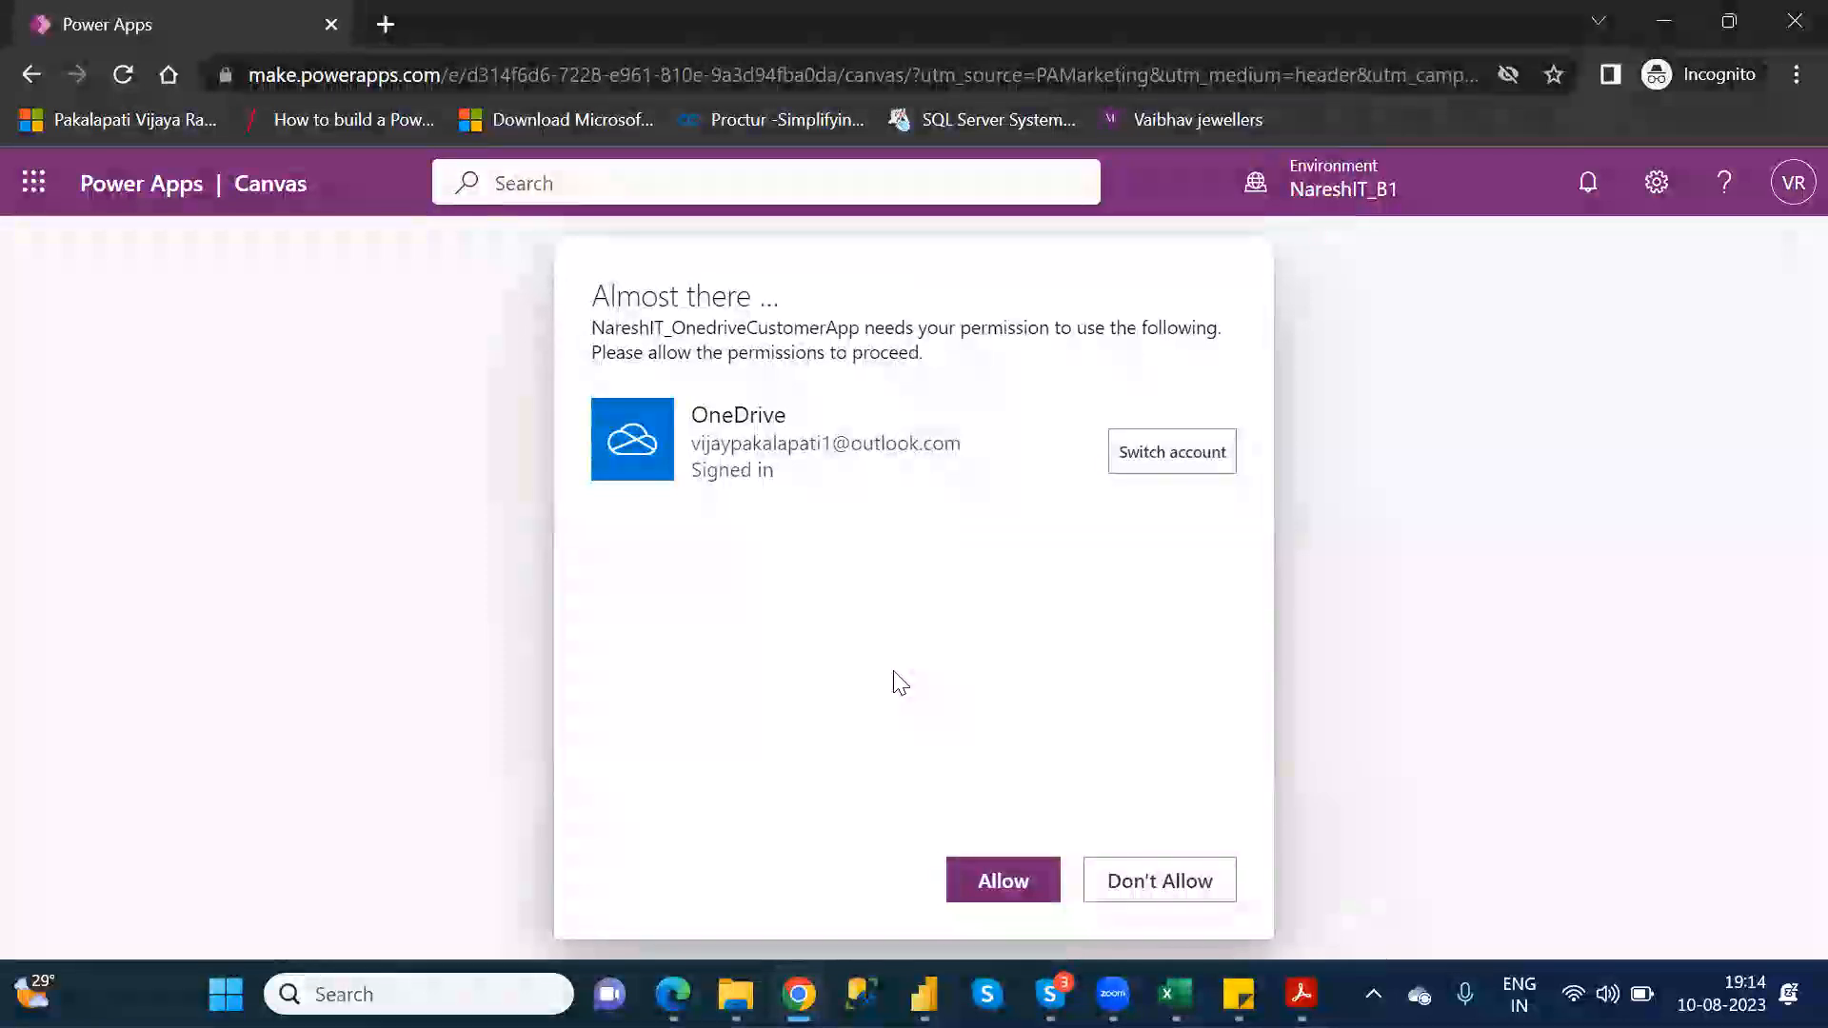
left_click(1002, 871)
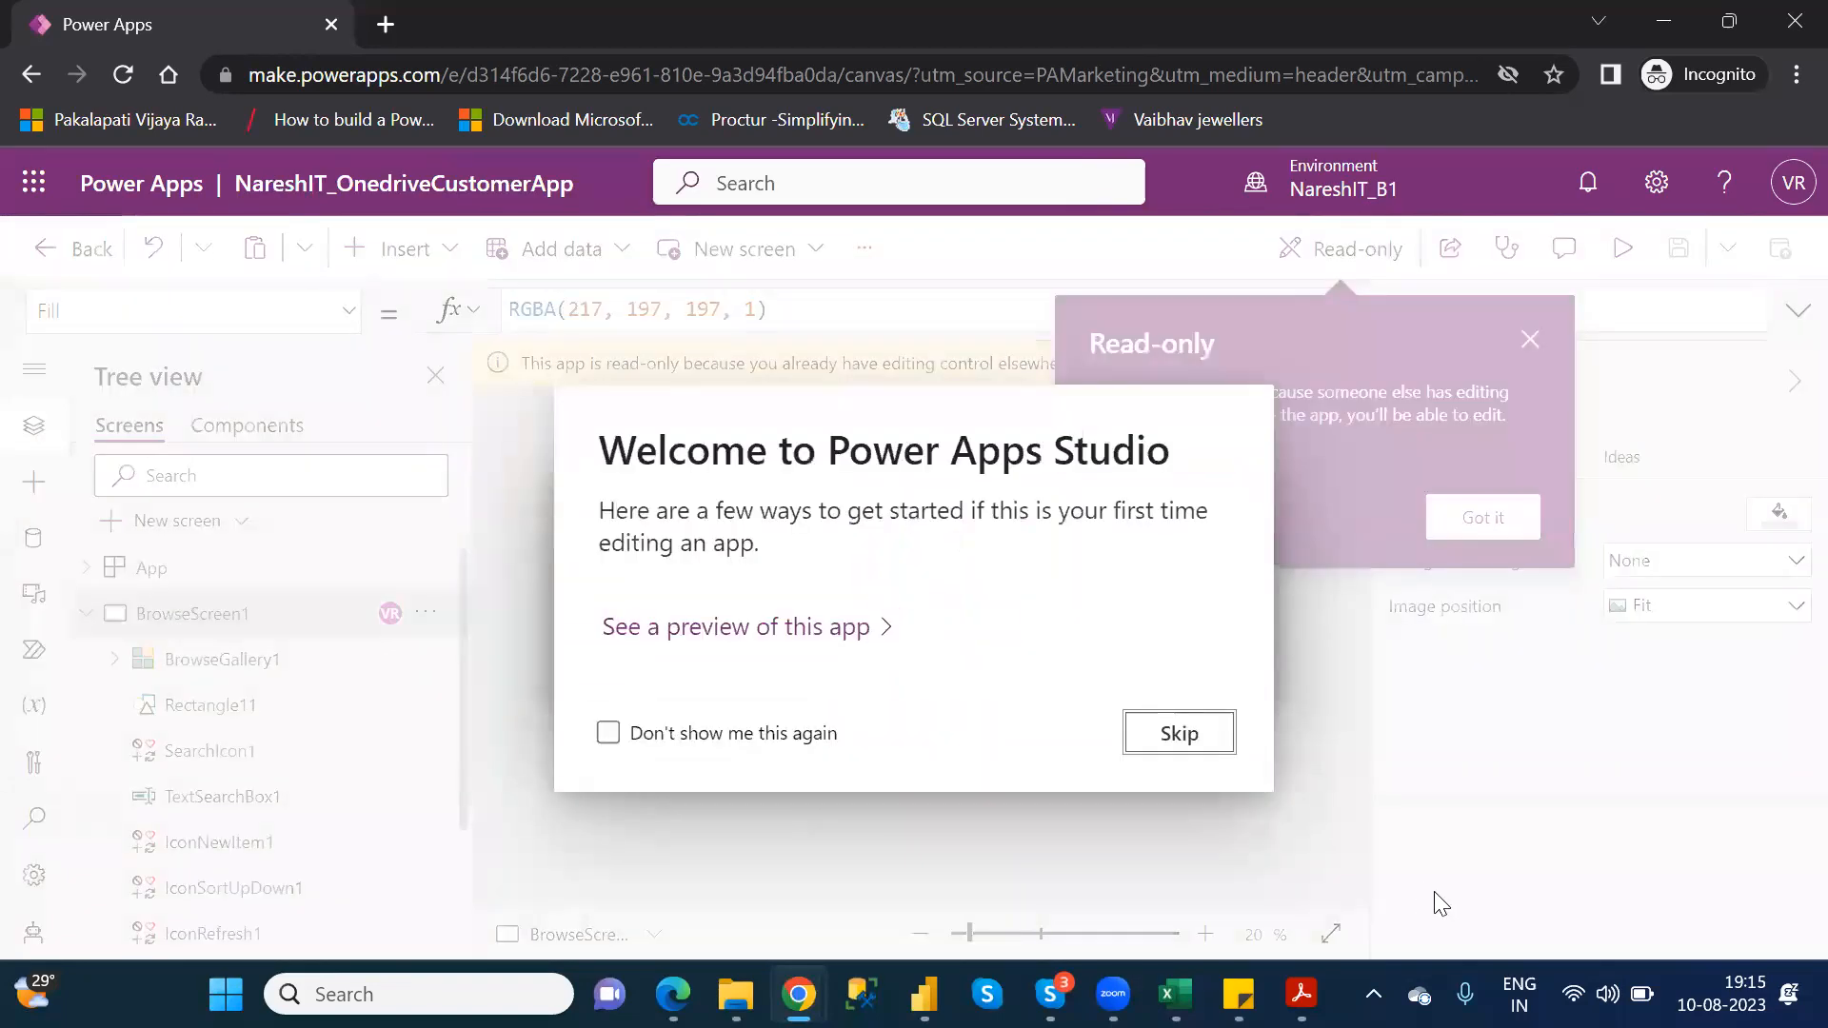
Dismiss the welcome dialog and read-only notice, and override the read-only mode to take over editing control of the app.
left_click(1173, 734)
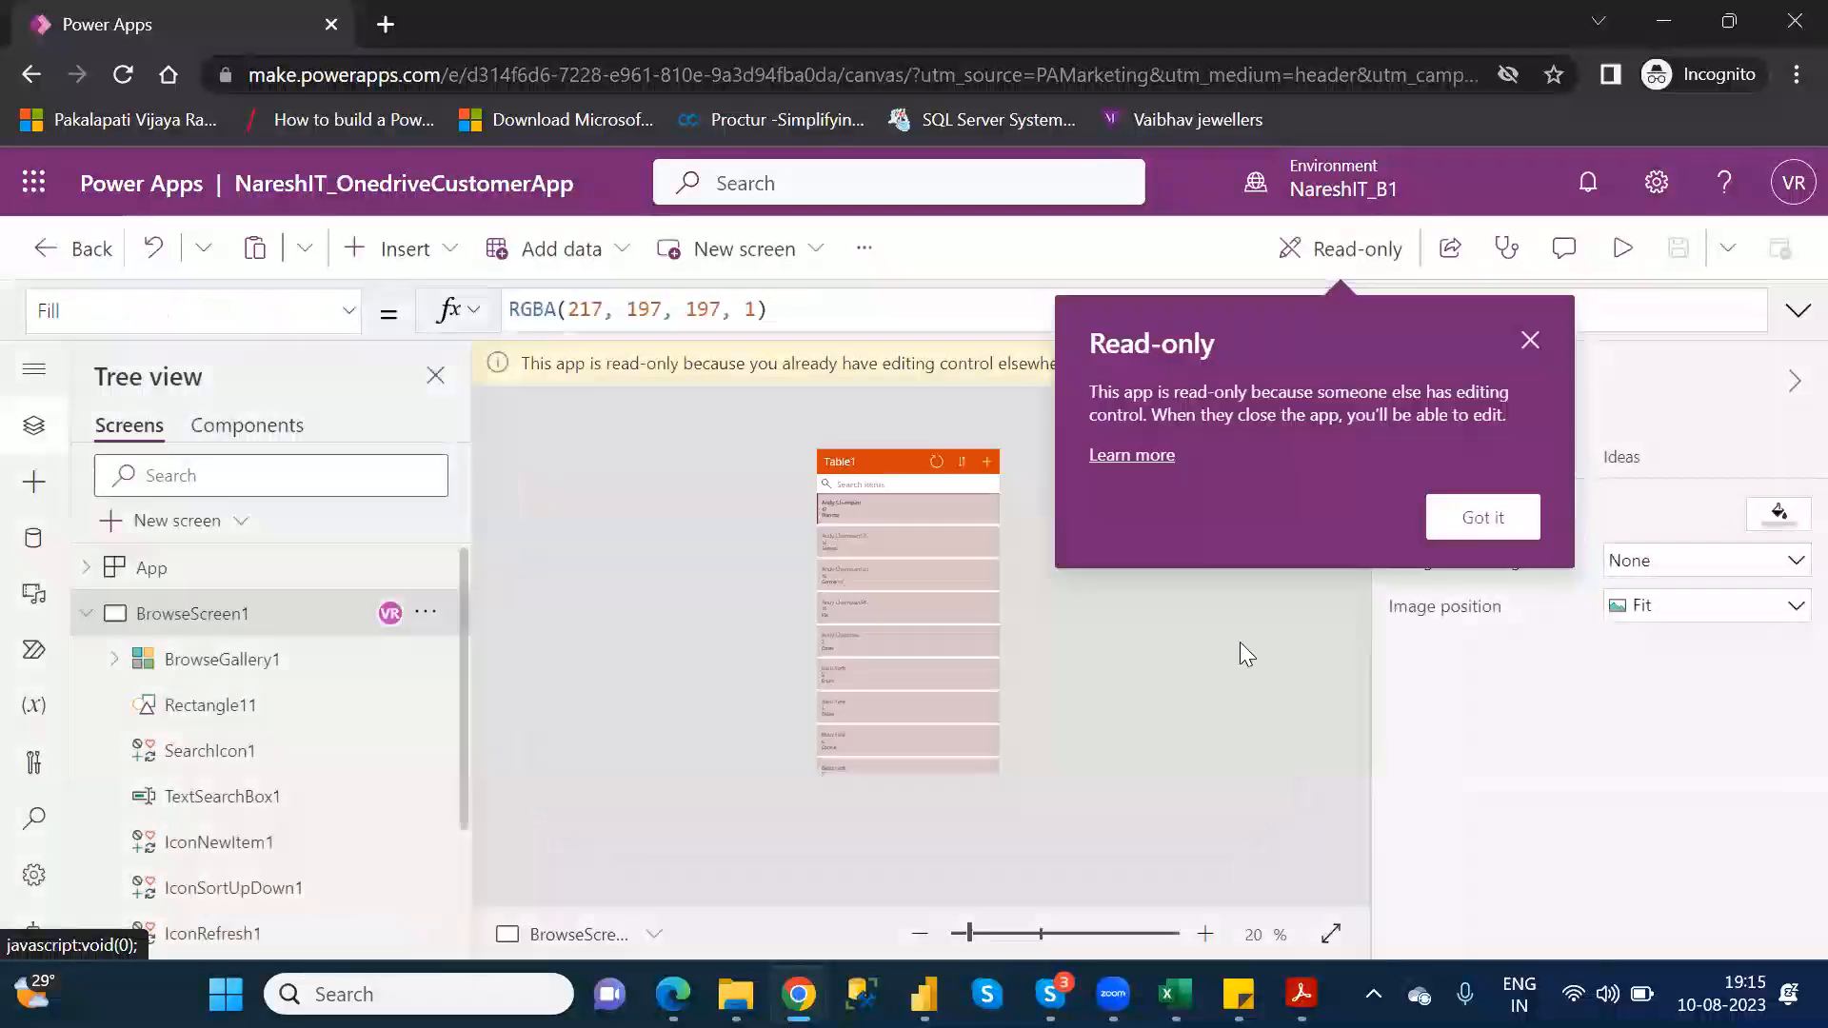
left_click(1475, 531)
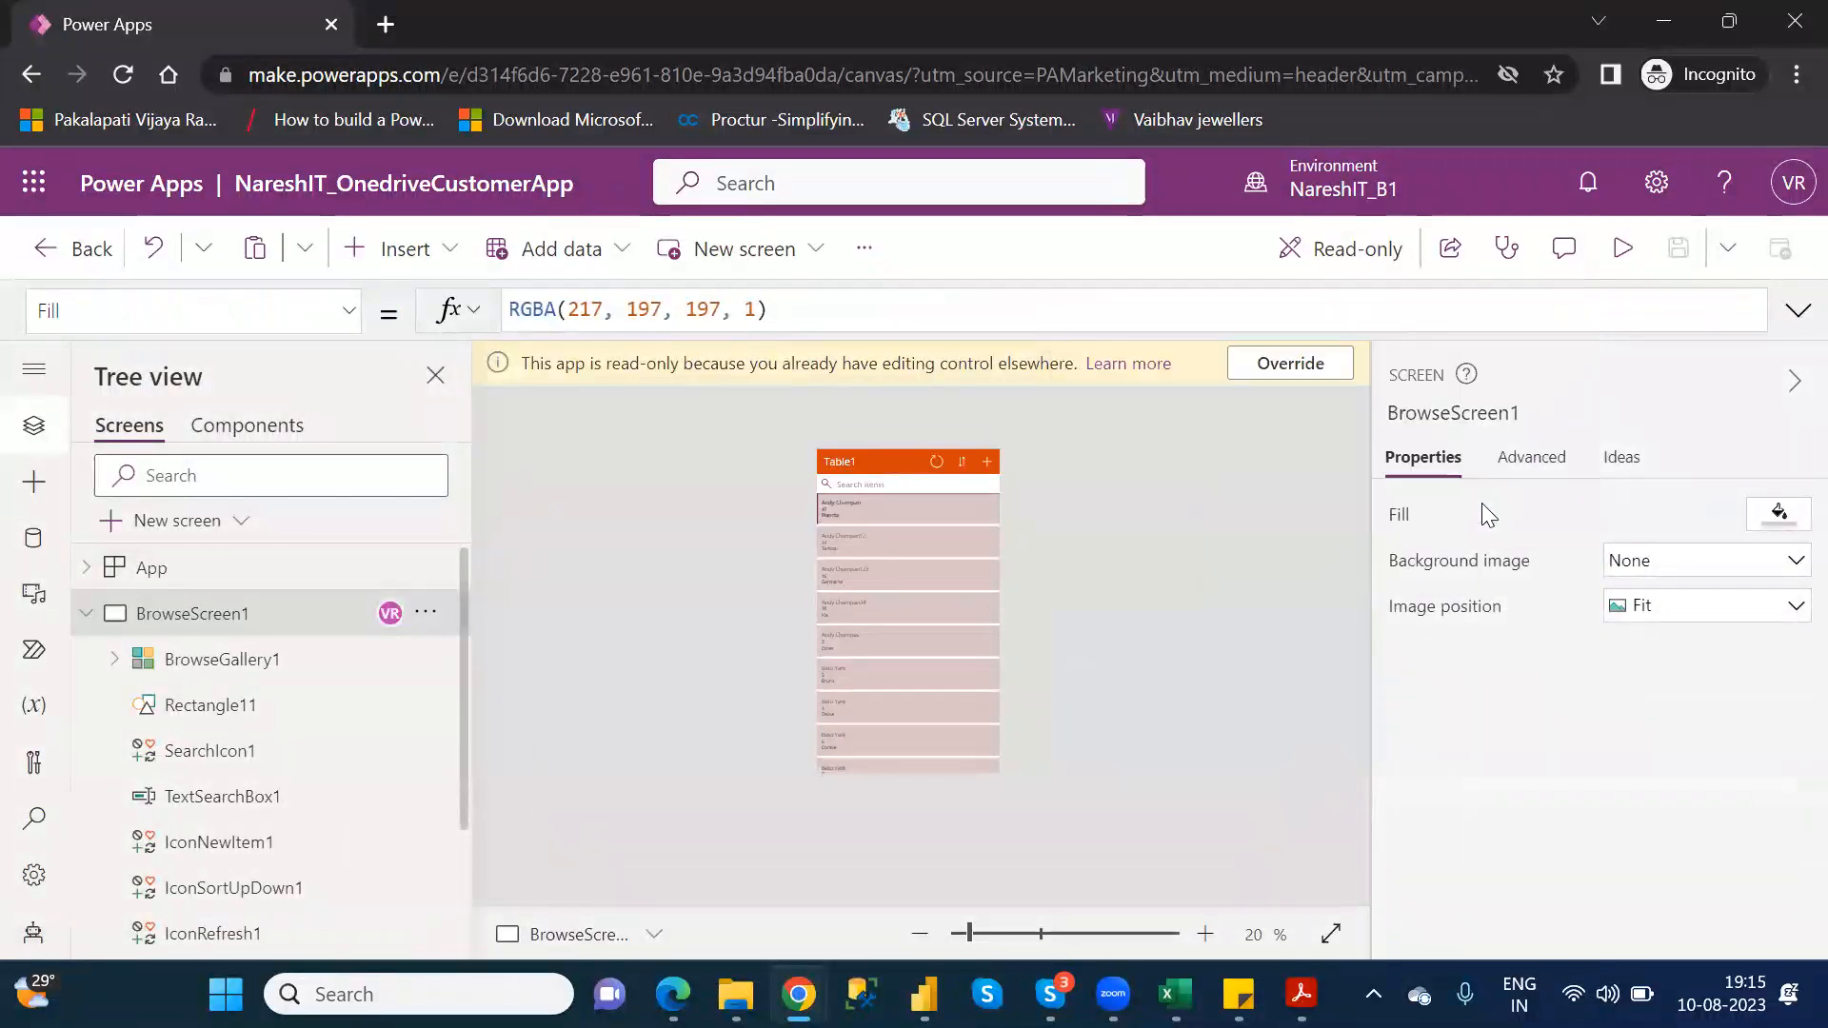
left_click(1336, 377)
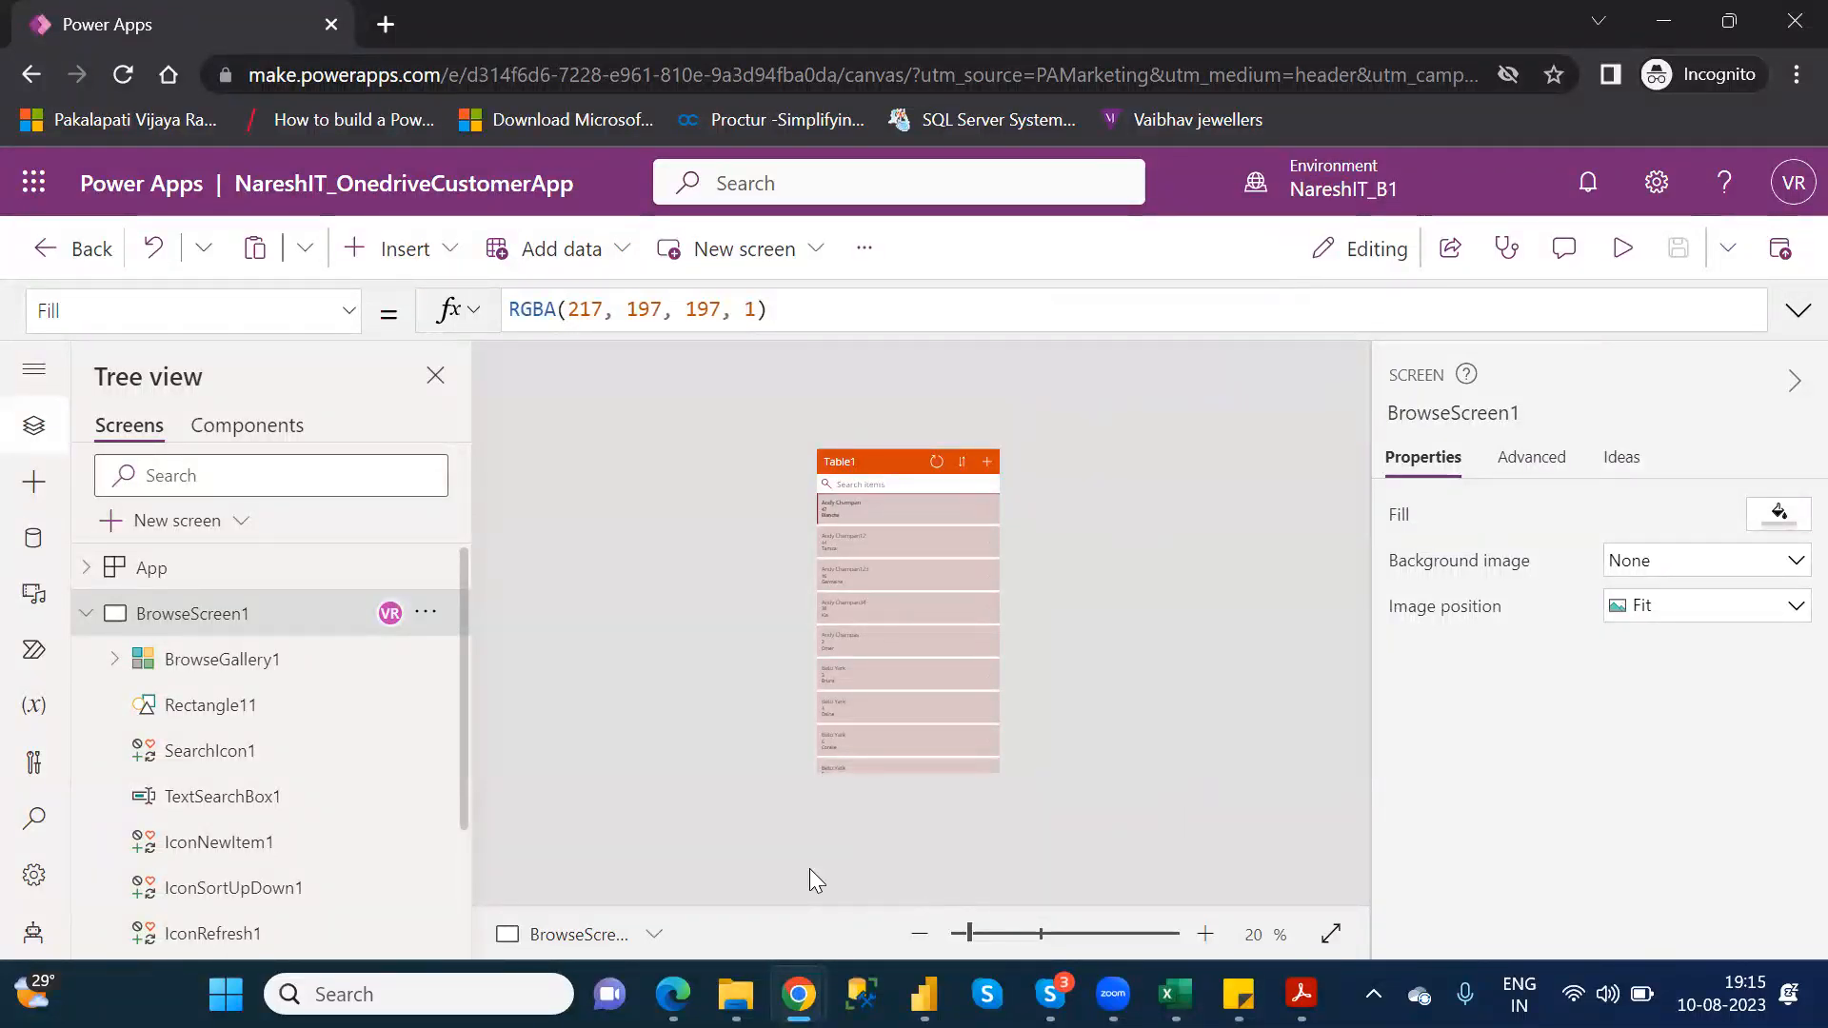
left_click(981, 935)
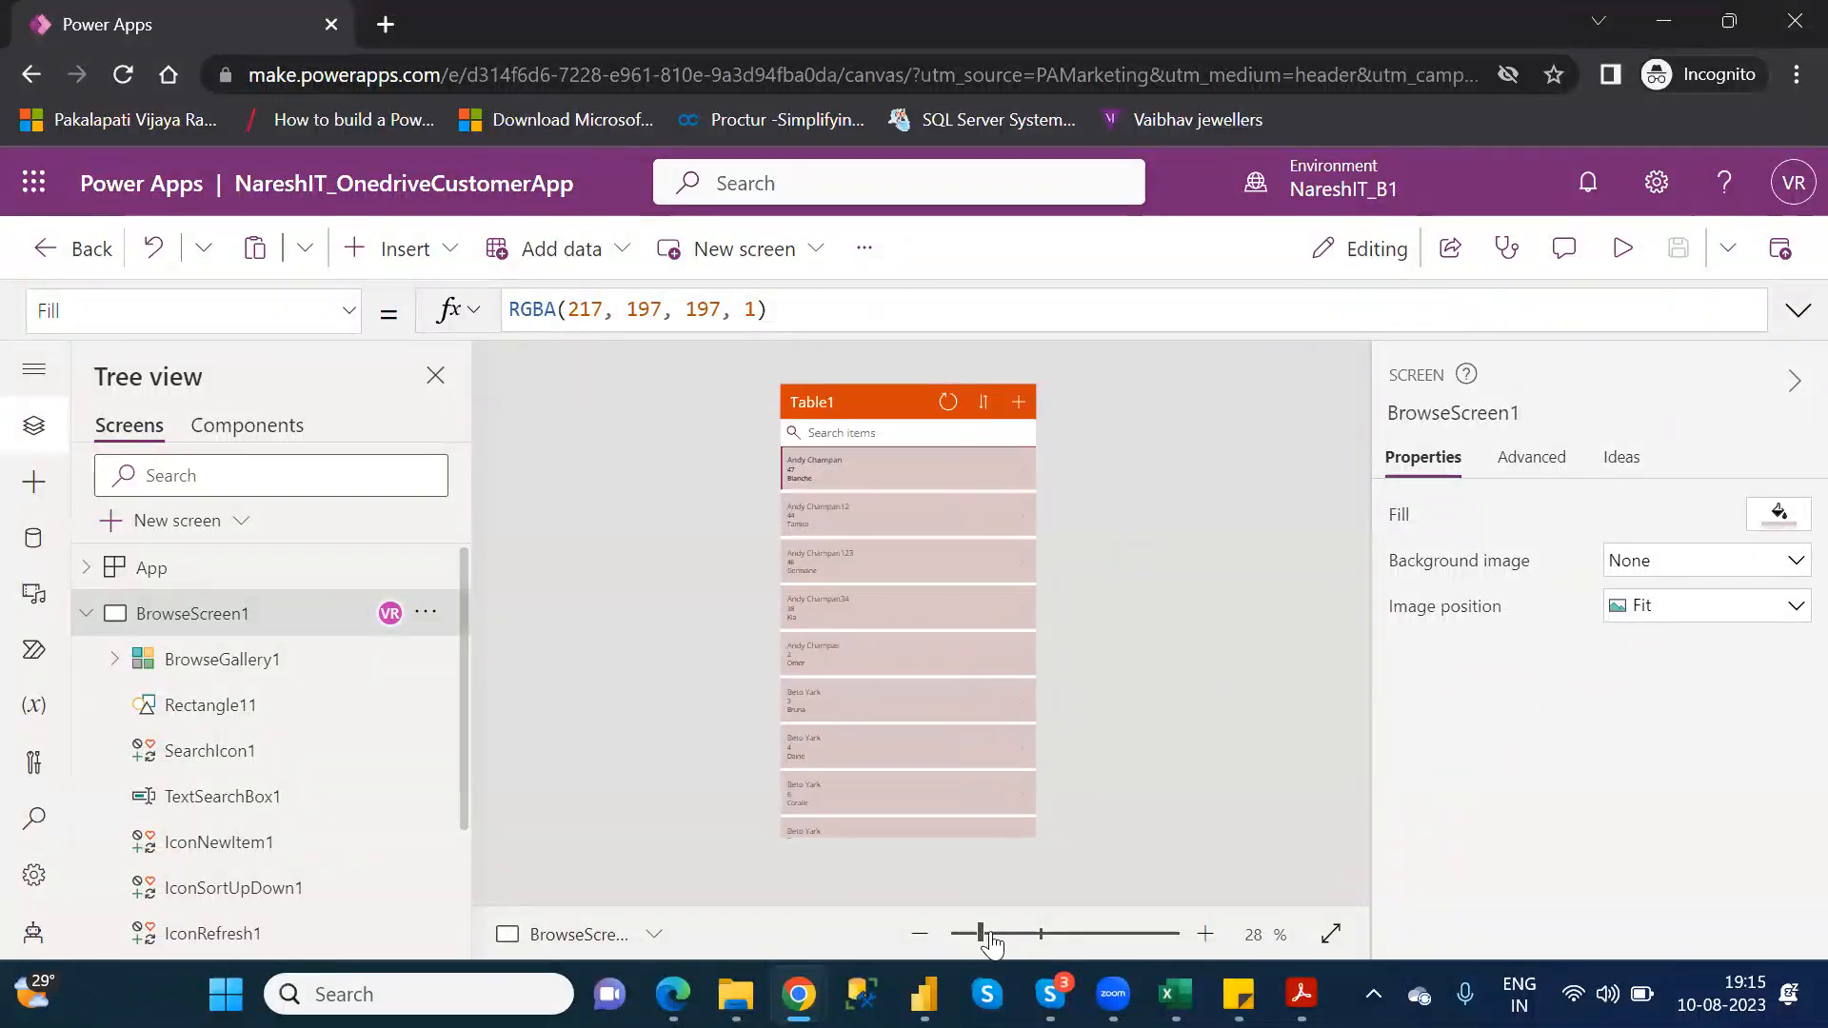
left_click(989, 936)
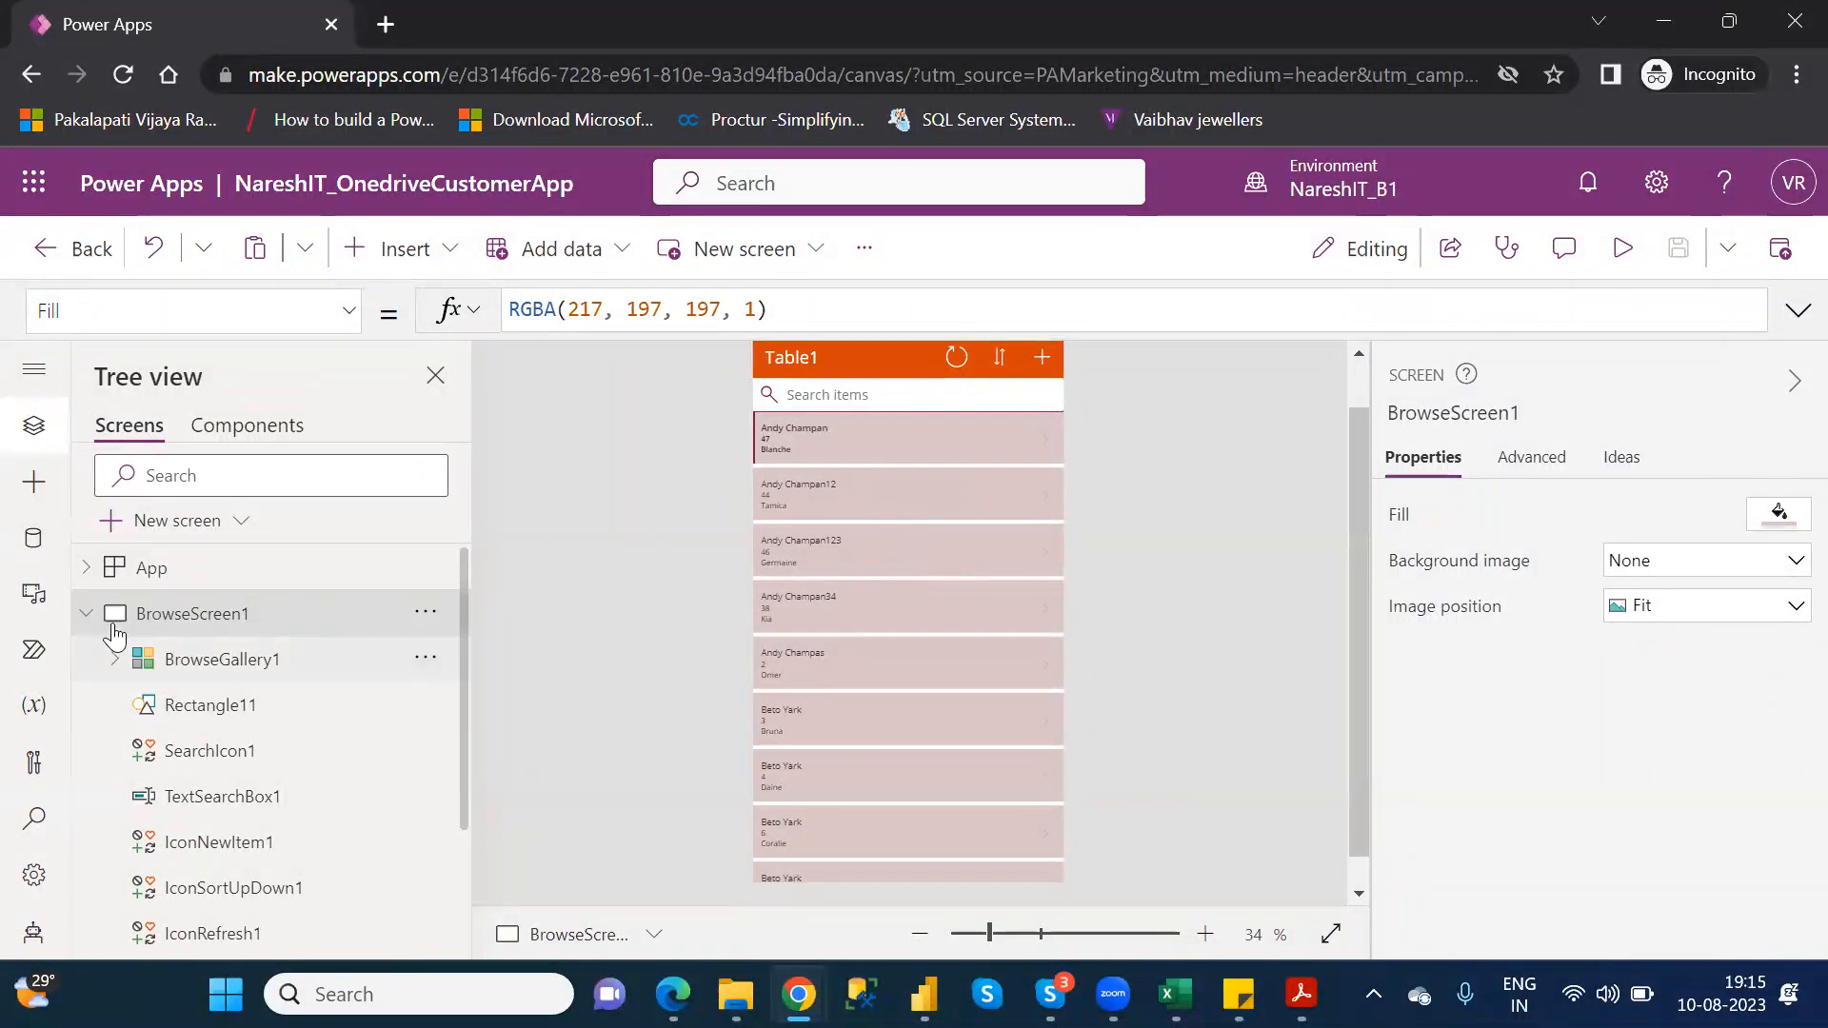
Examine the controls under BrowseScreen1 and locate the Table1 header label on the screen and in its control list.
left_click(87, 615)
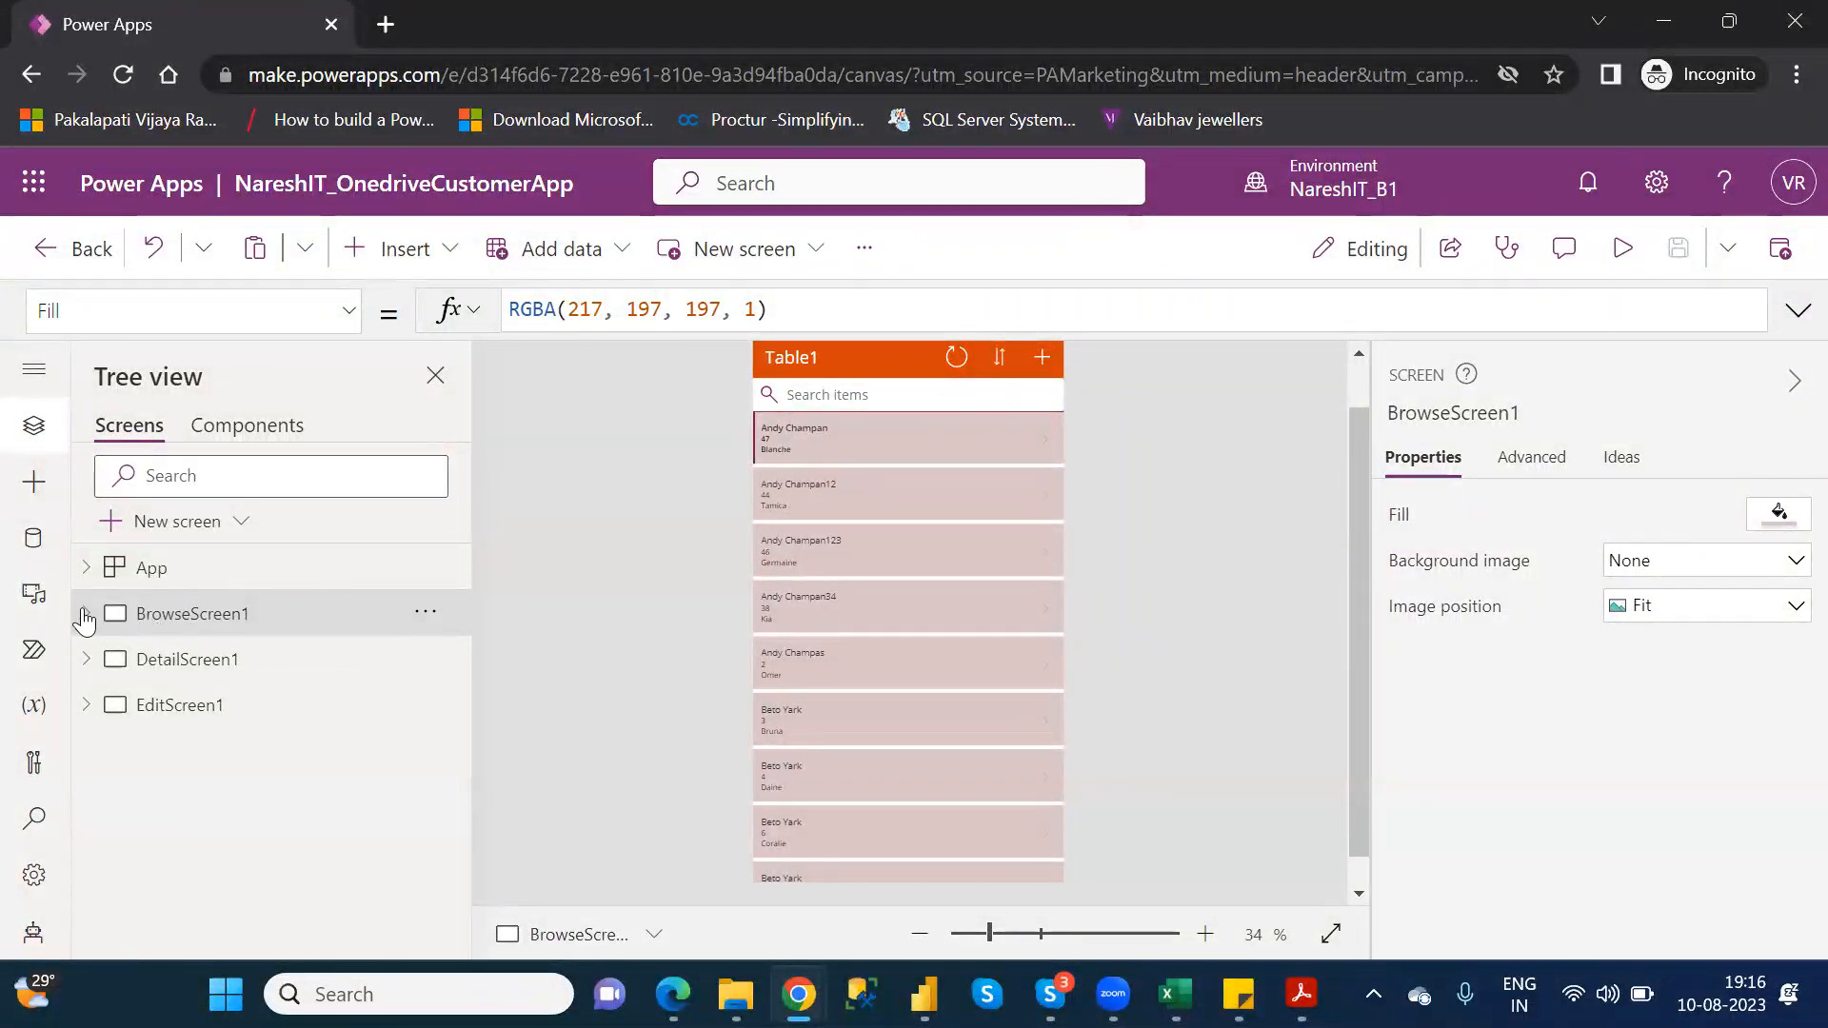
left_click(85, 615)
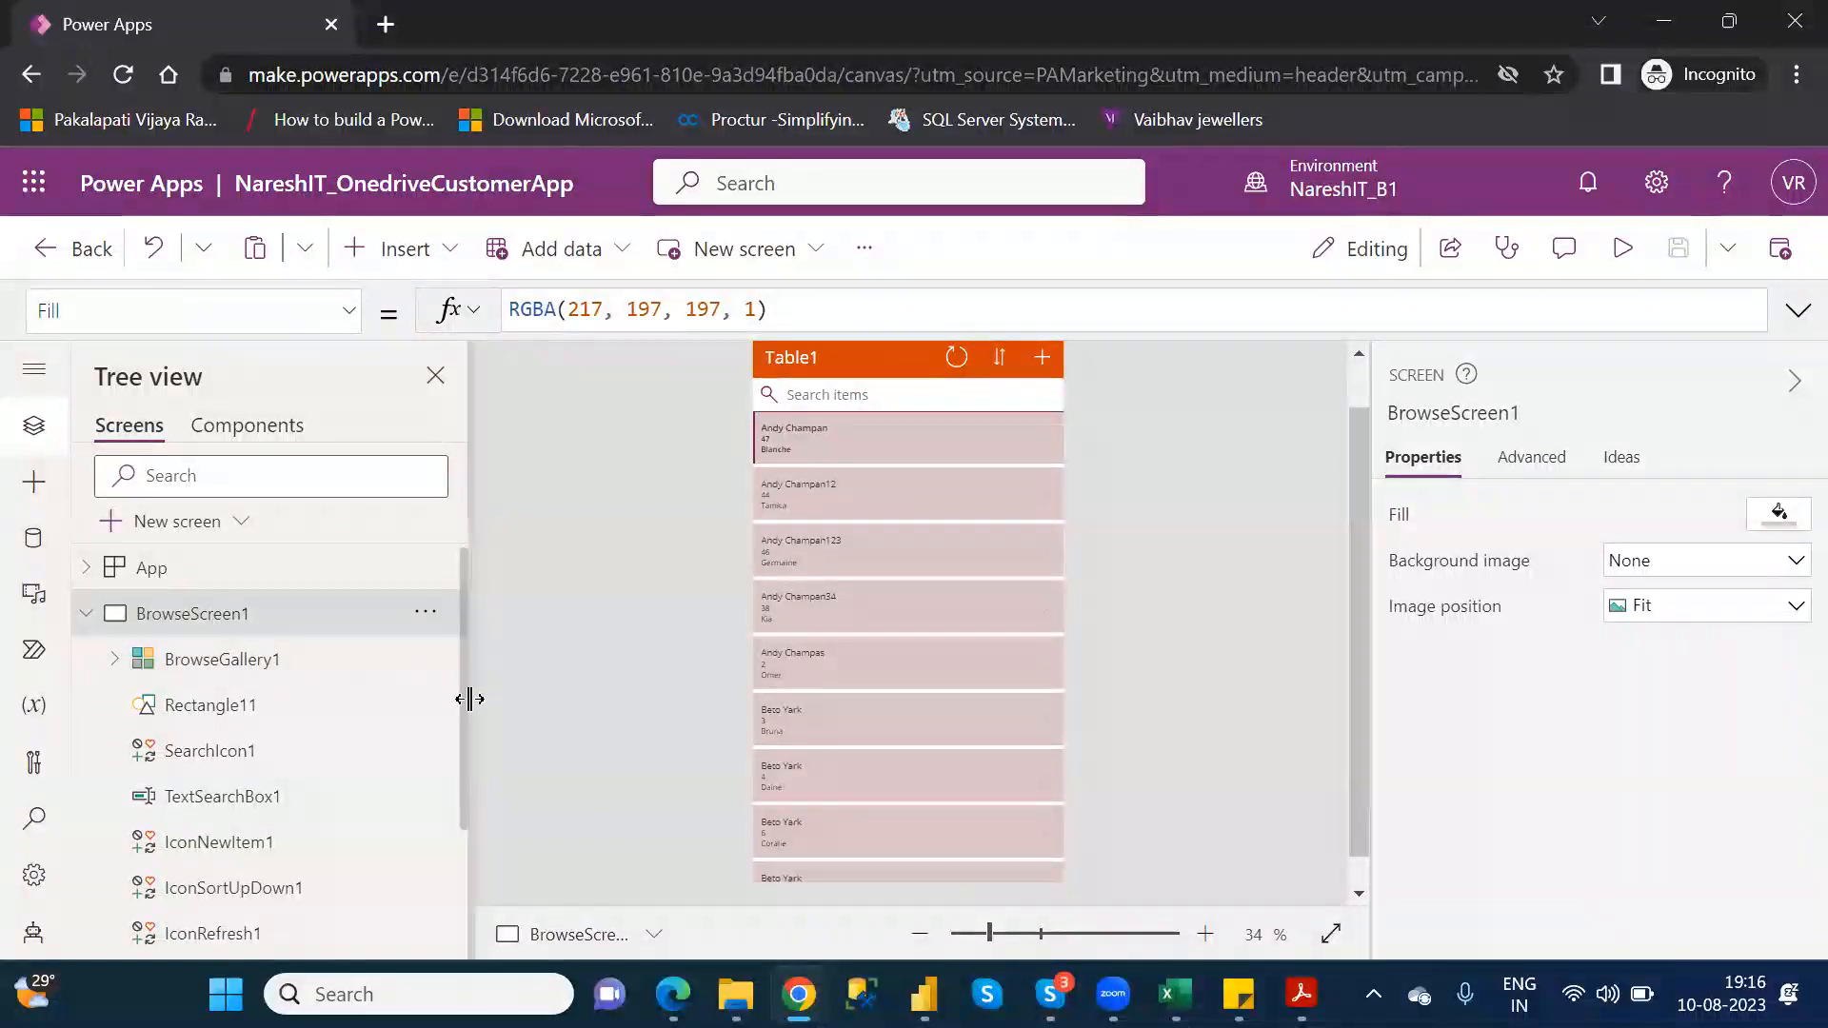
left_click(270, 667)
left_click(807, 358)
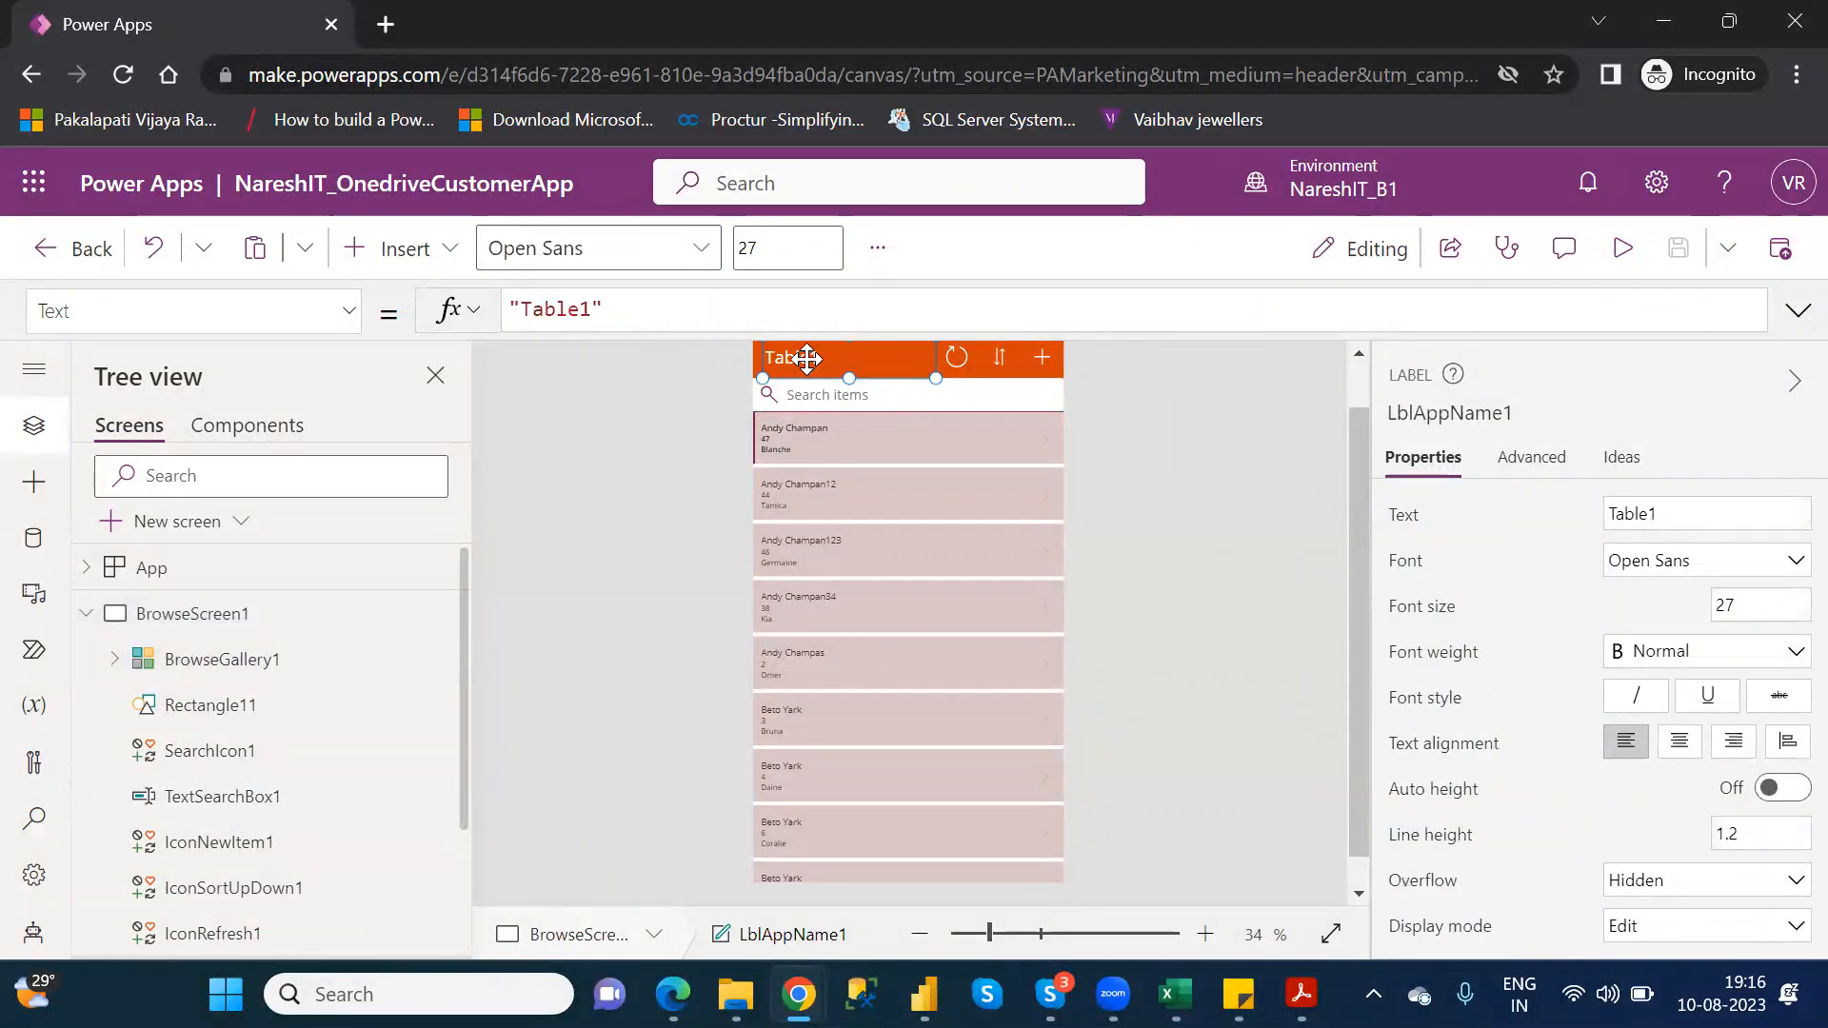
left_click(417, 249)
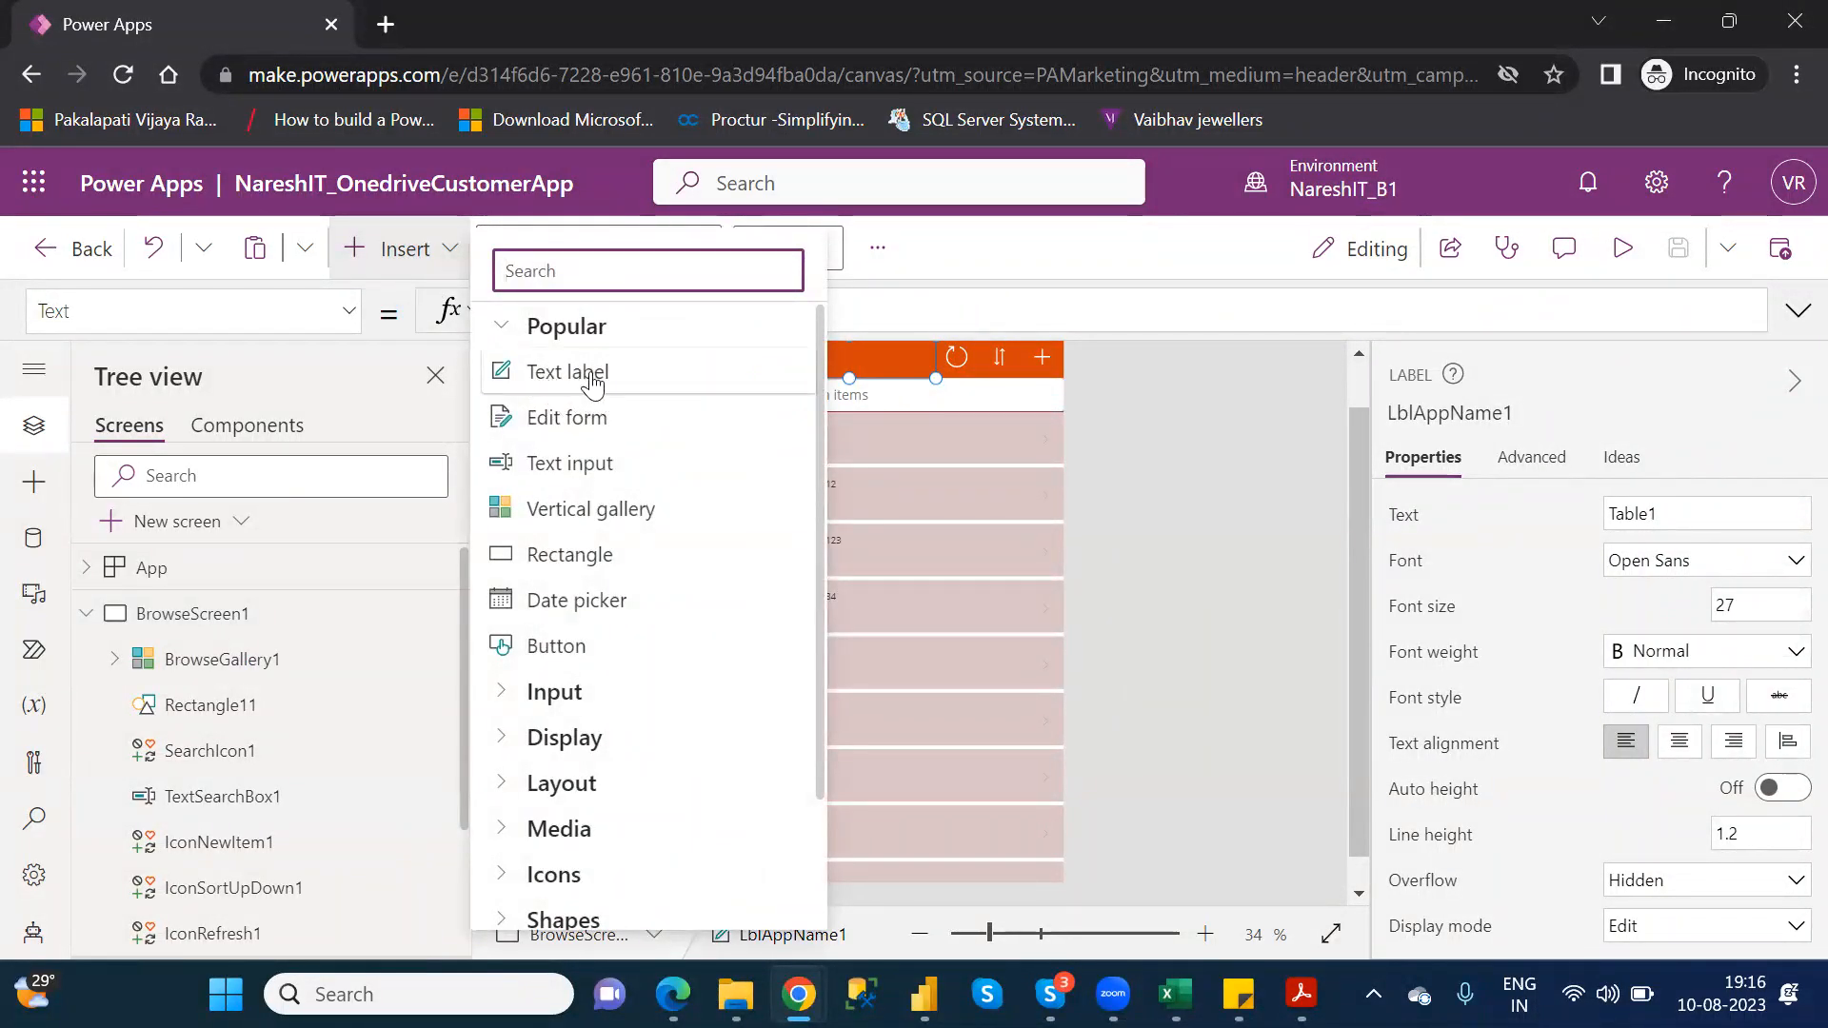
left_click(1132, 491)
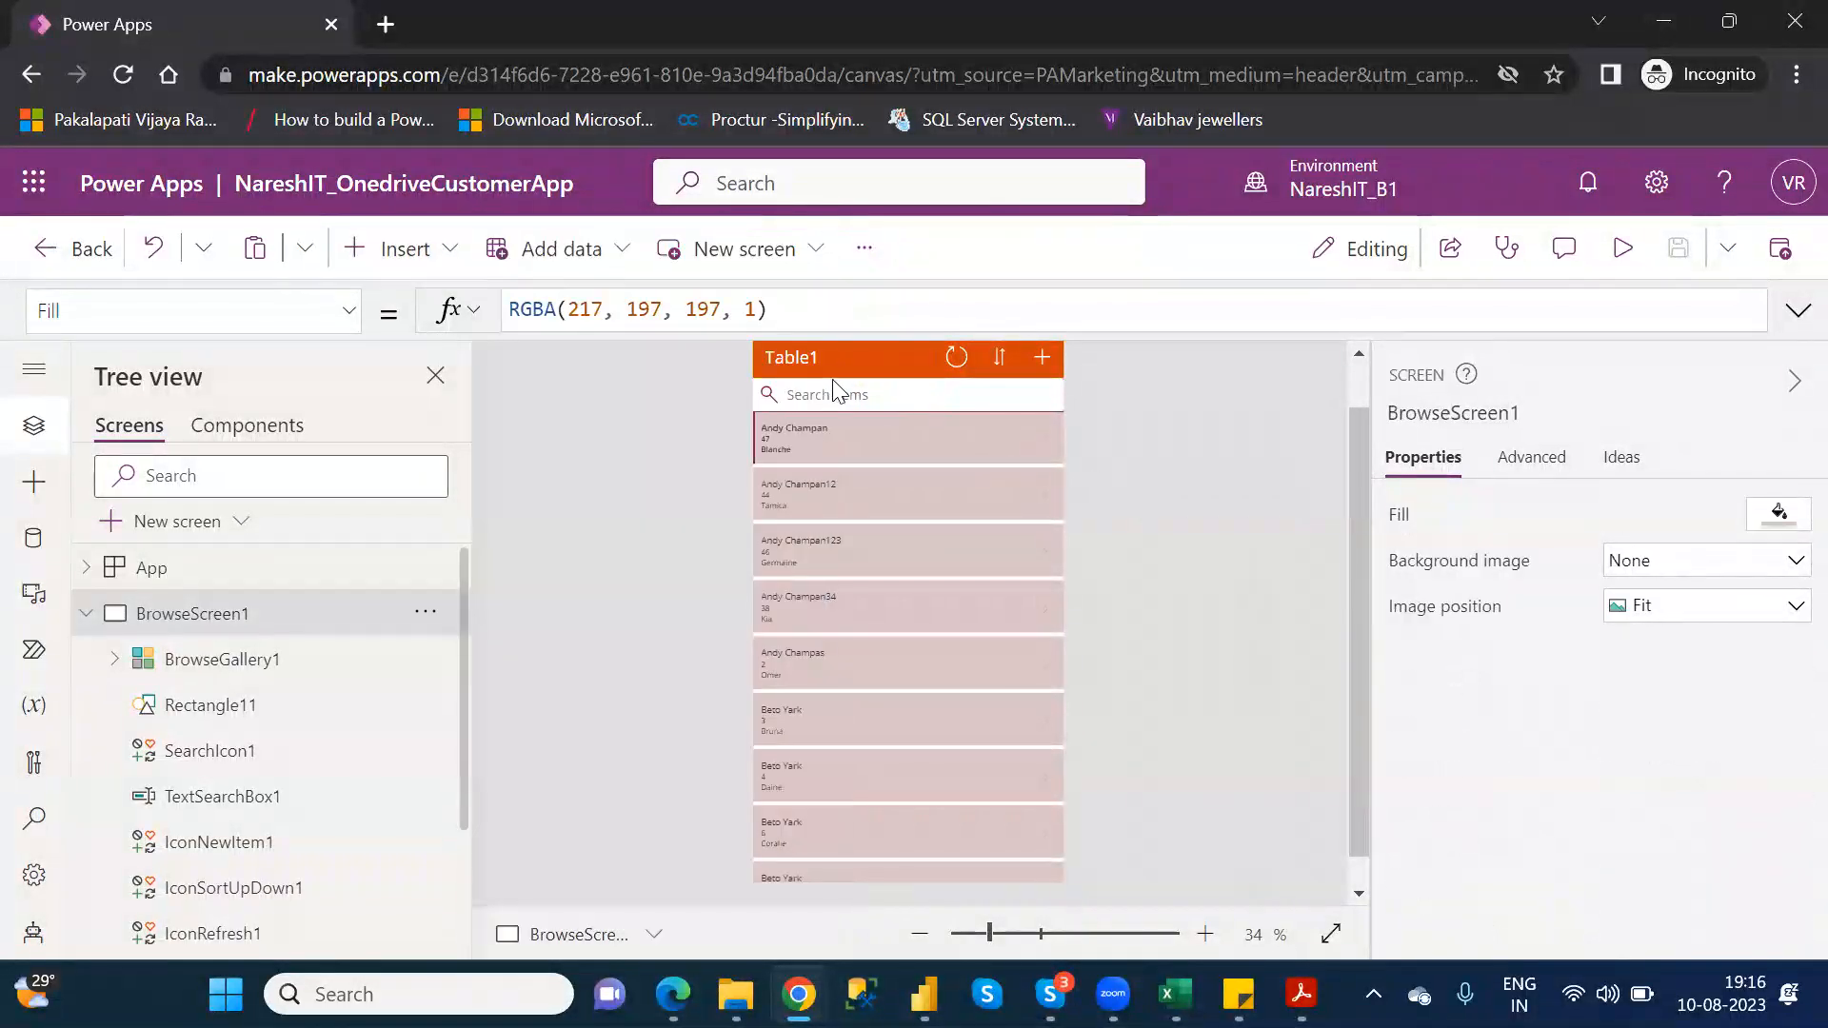
left_click(815, 363)
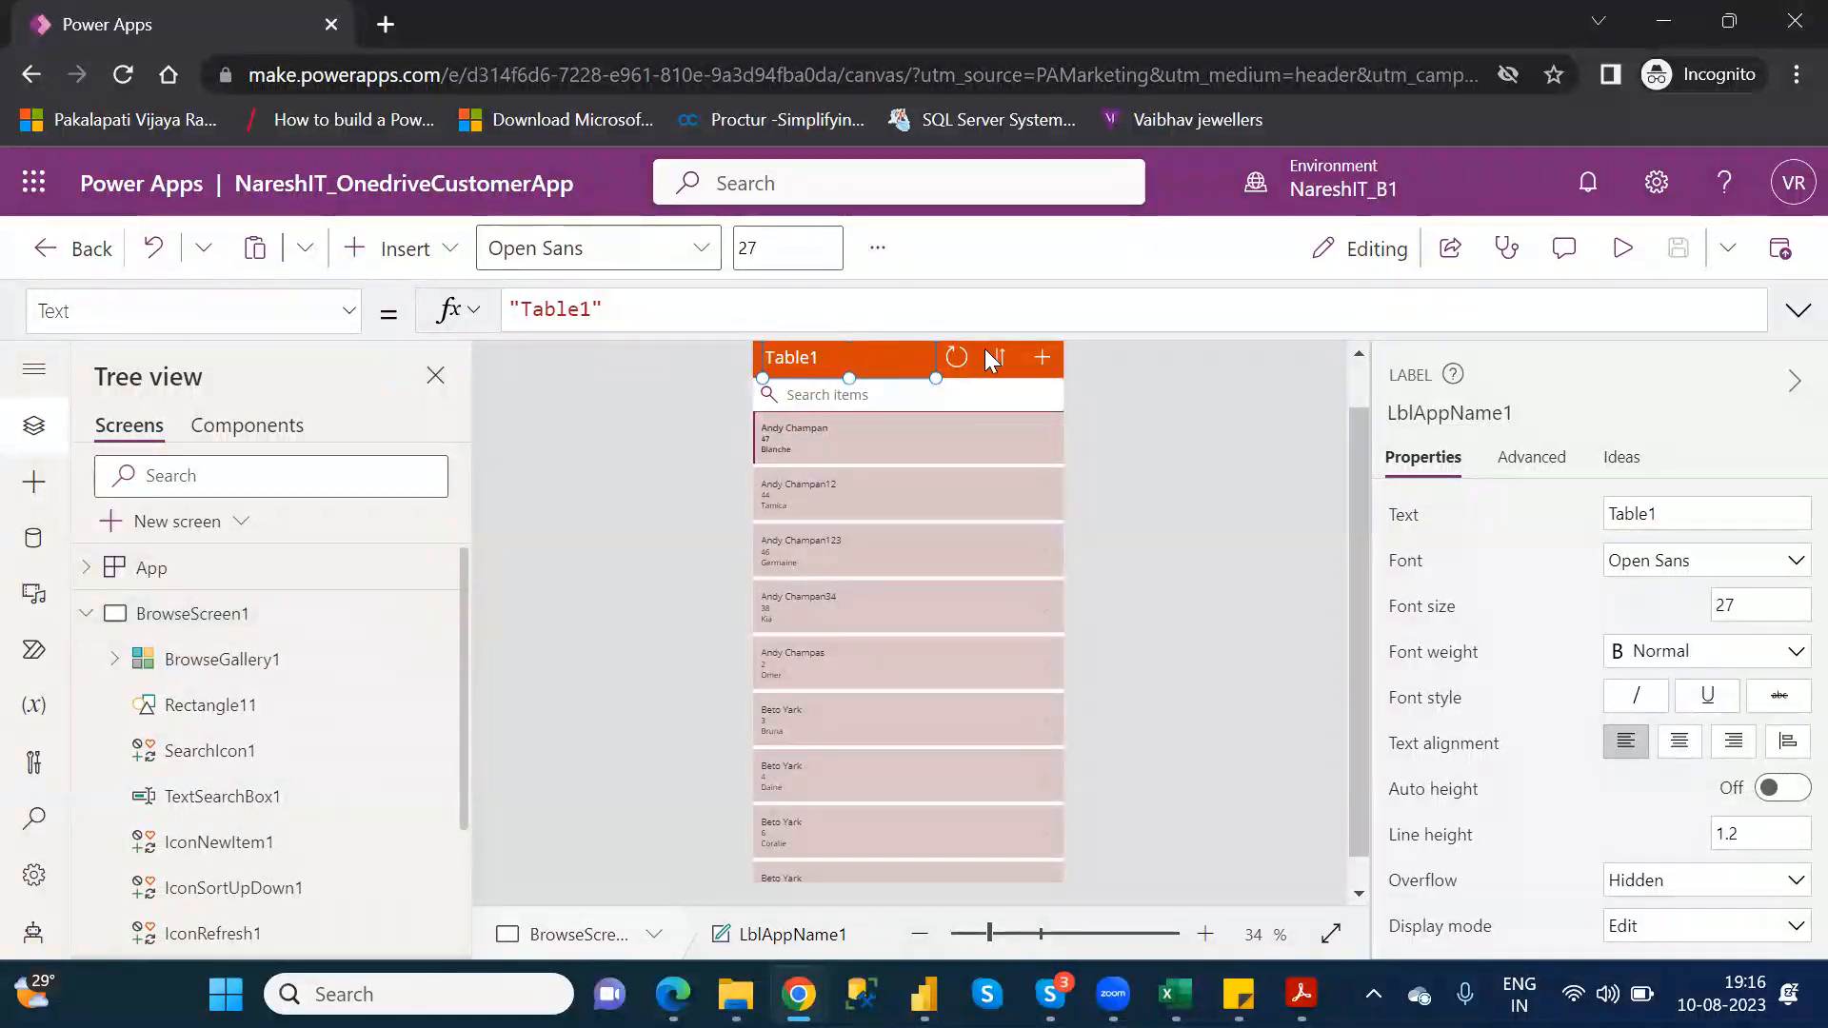
scroll(1363, 379, "up", 1)
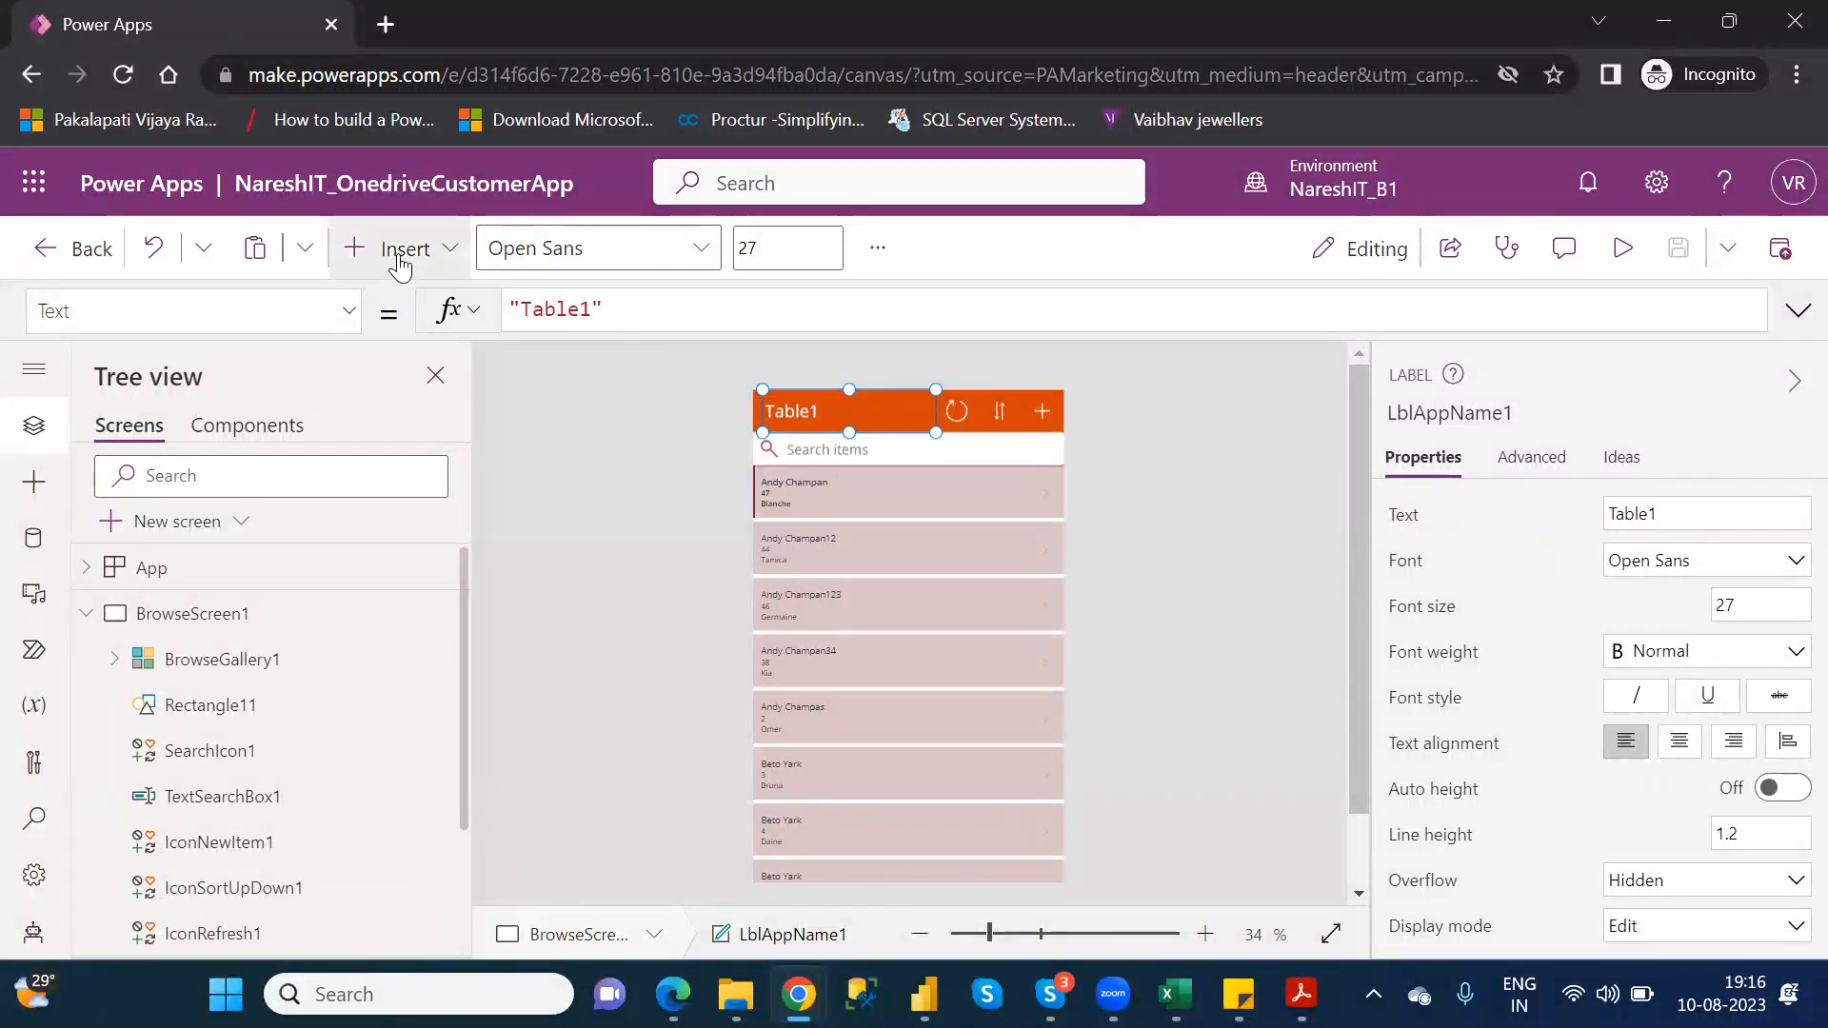
left_click(947, 356)
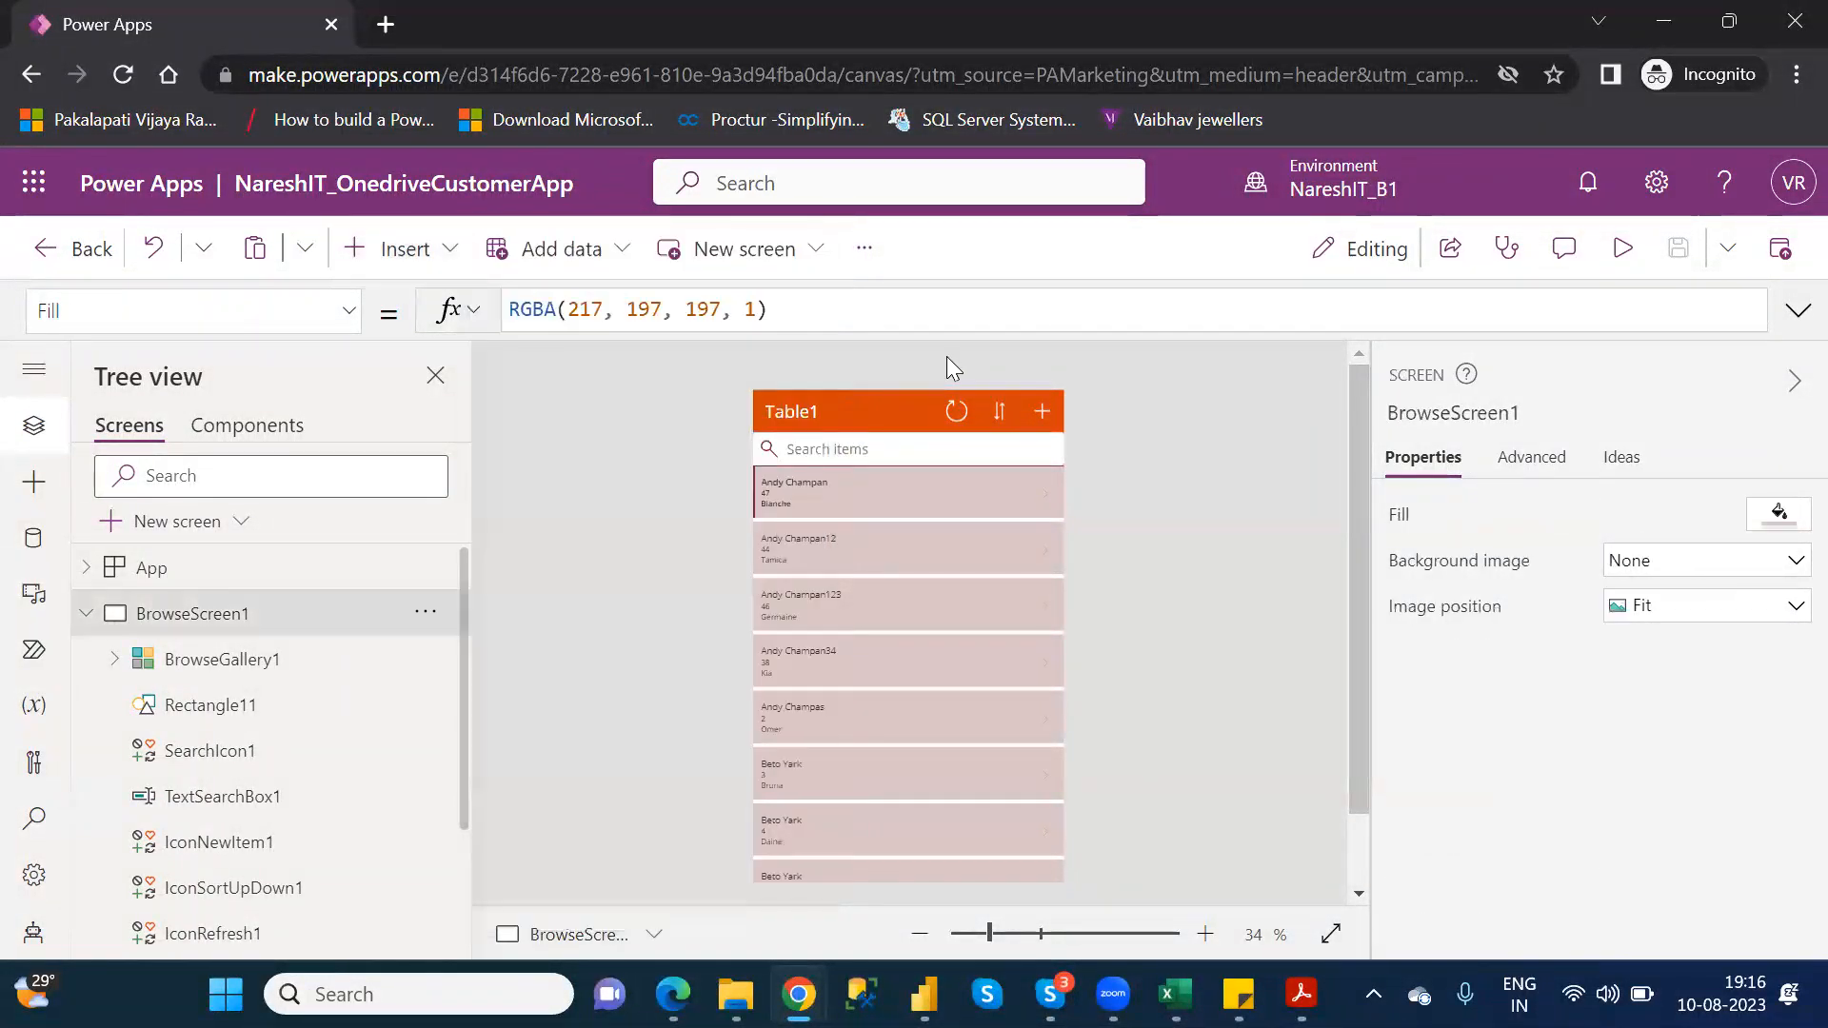
left_click(775, 419)
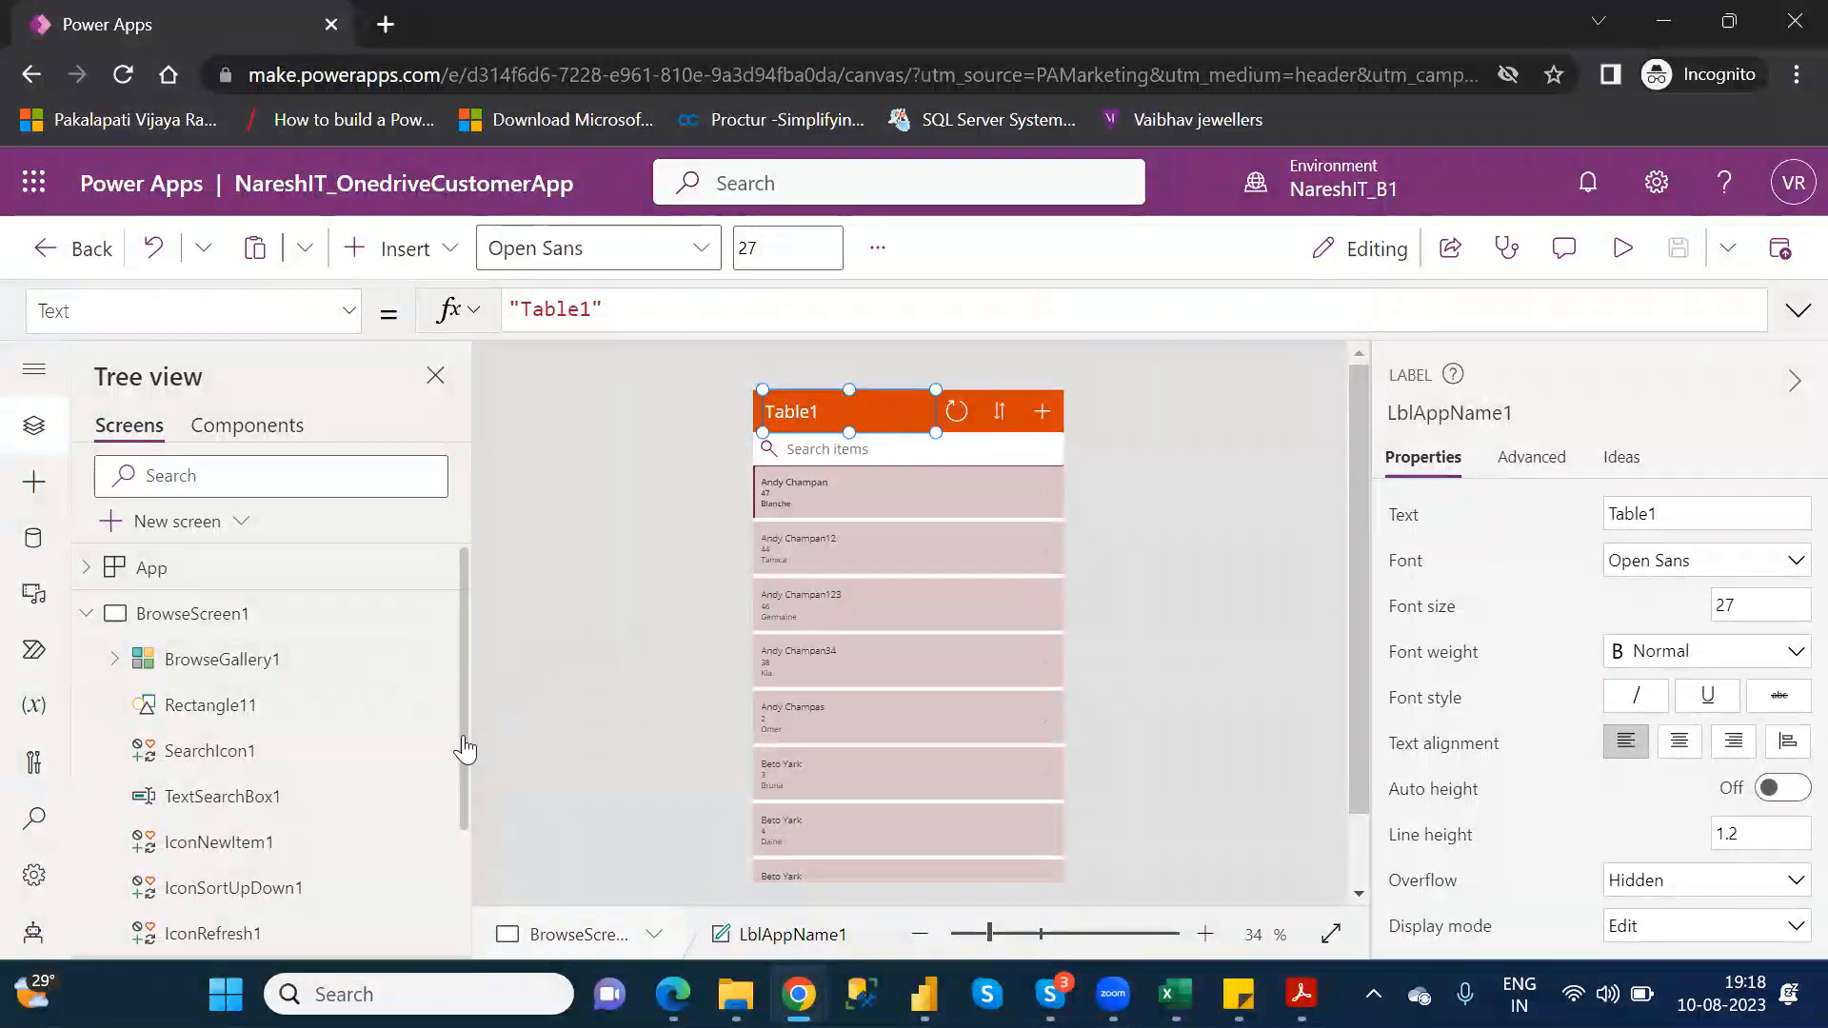
left_click_drag(464, 749, 463, 841)
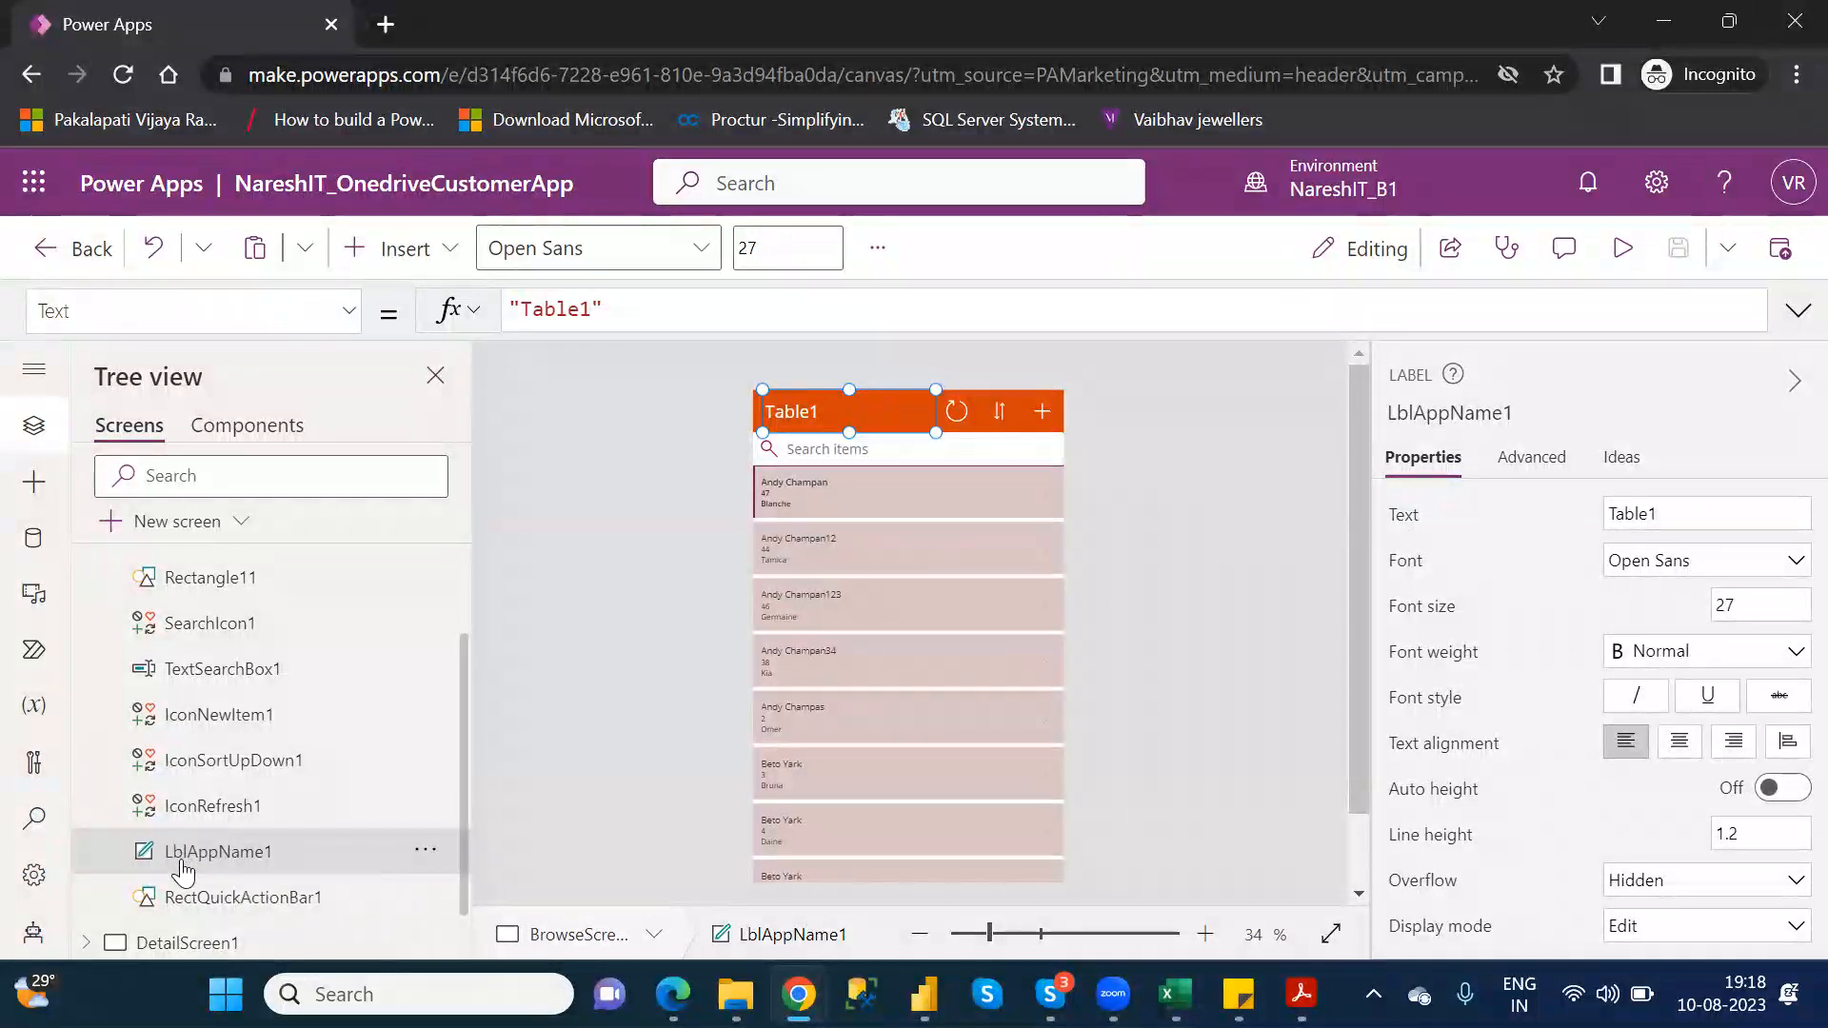
Insert a trial text label on BrowseScreen1, check its entry among the screen's controls, and delete it.
left_click(423, 260)
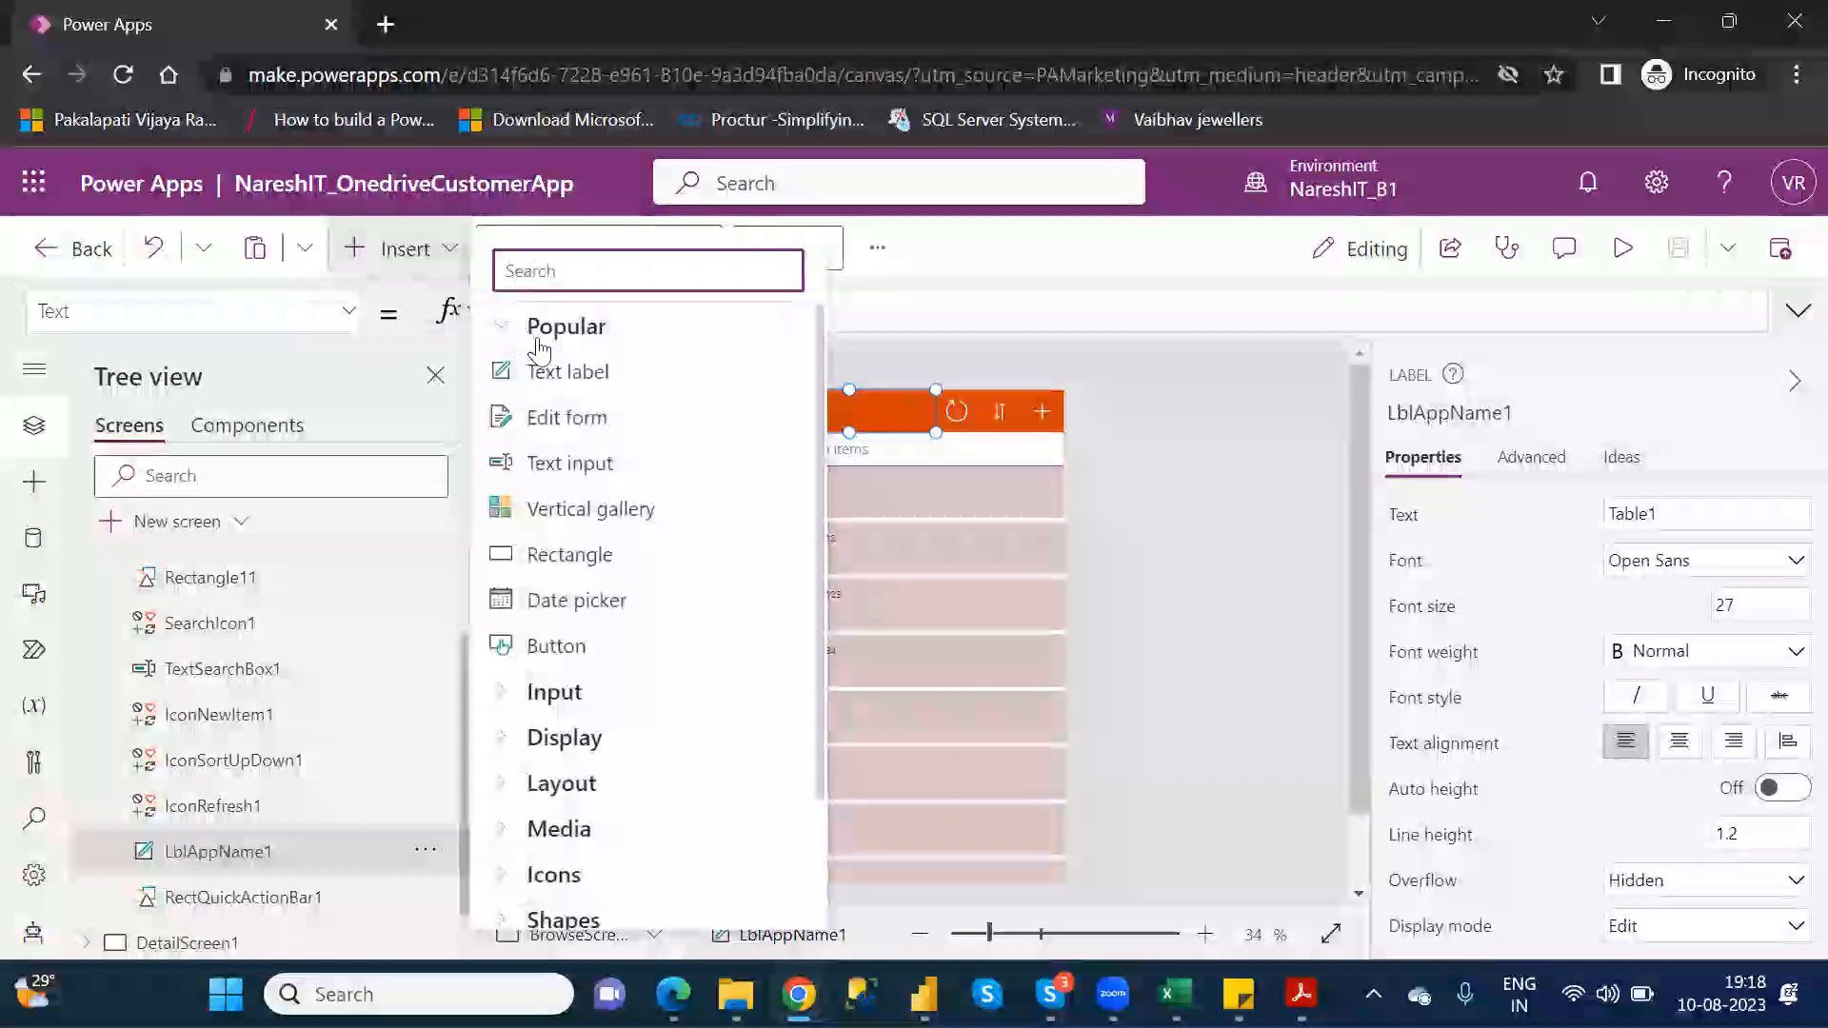
left_click(562, 372)
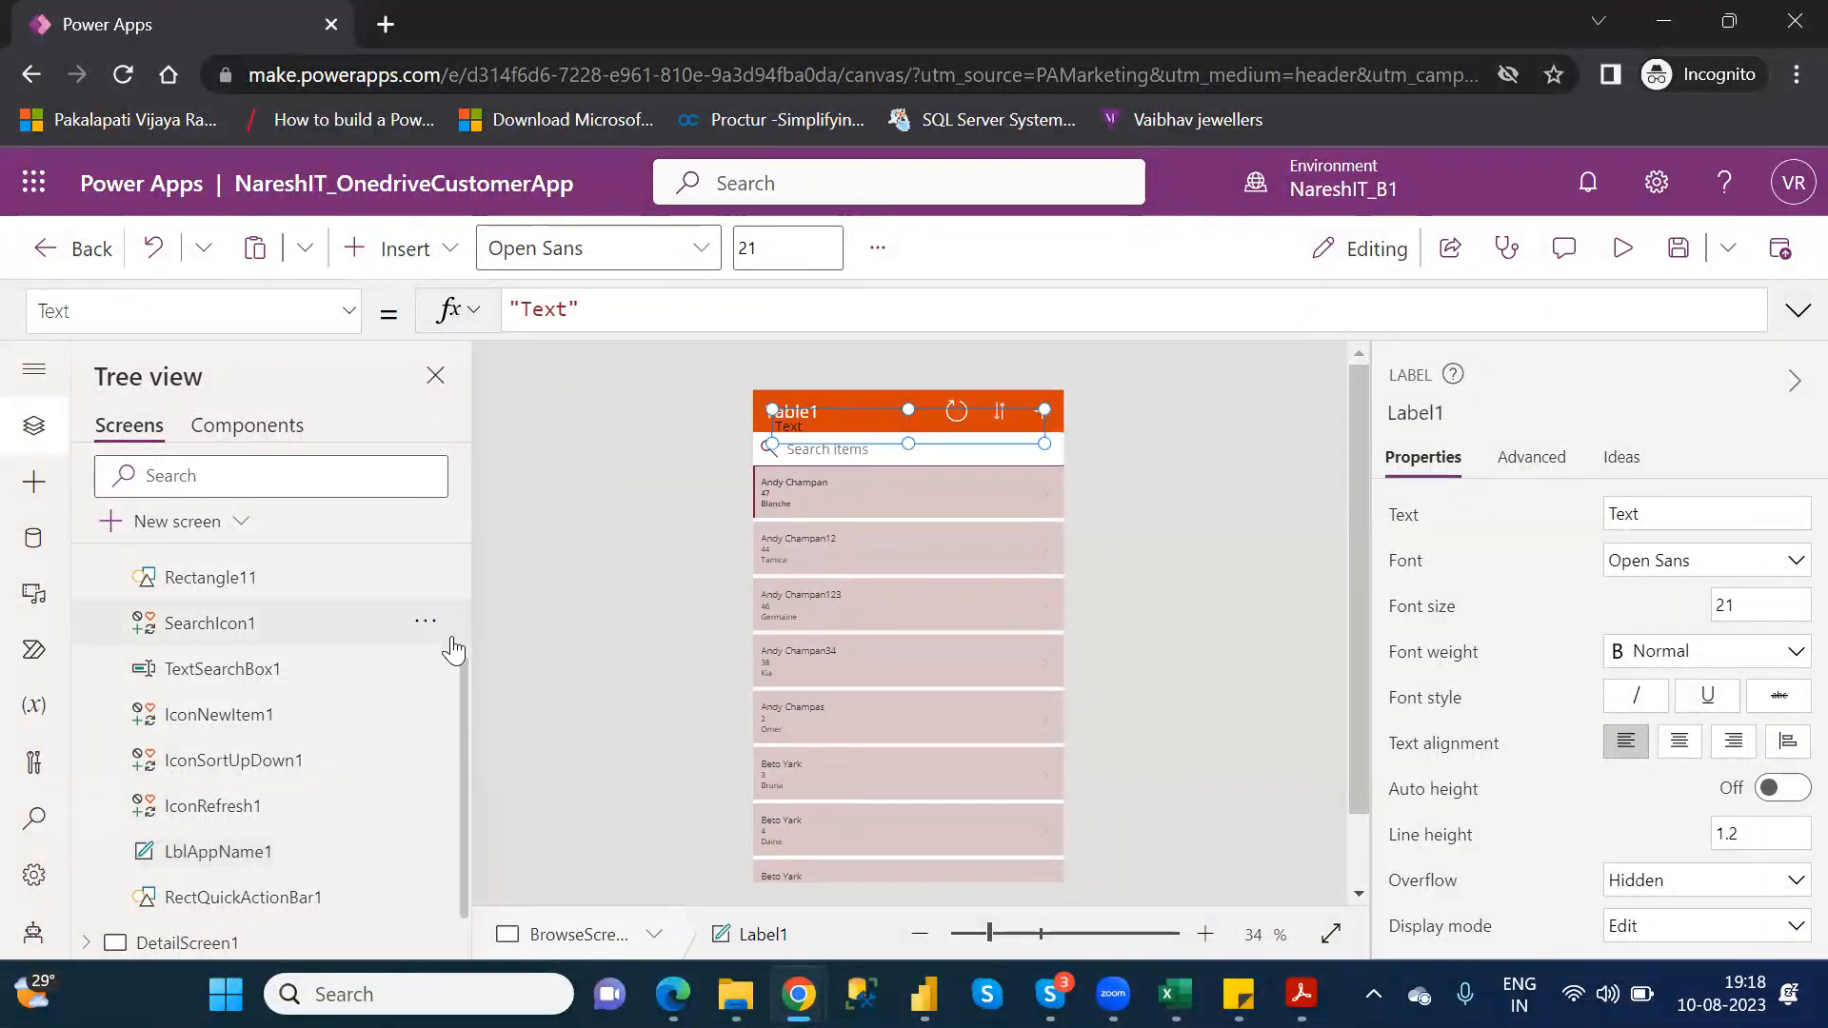
scroll(465, 636, "up", 2)
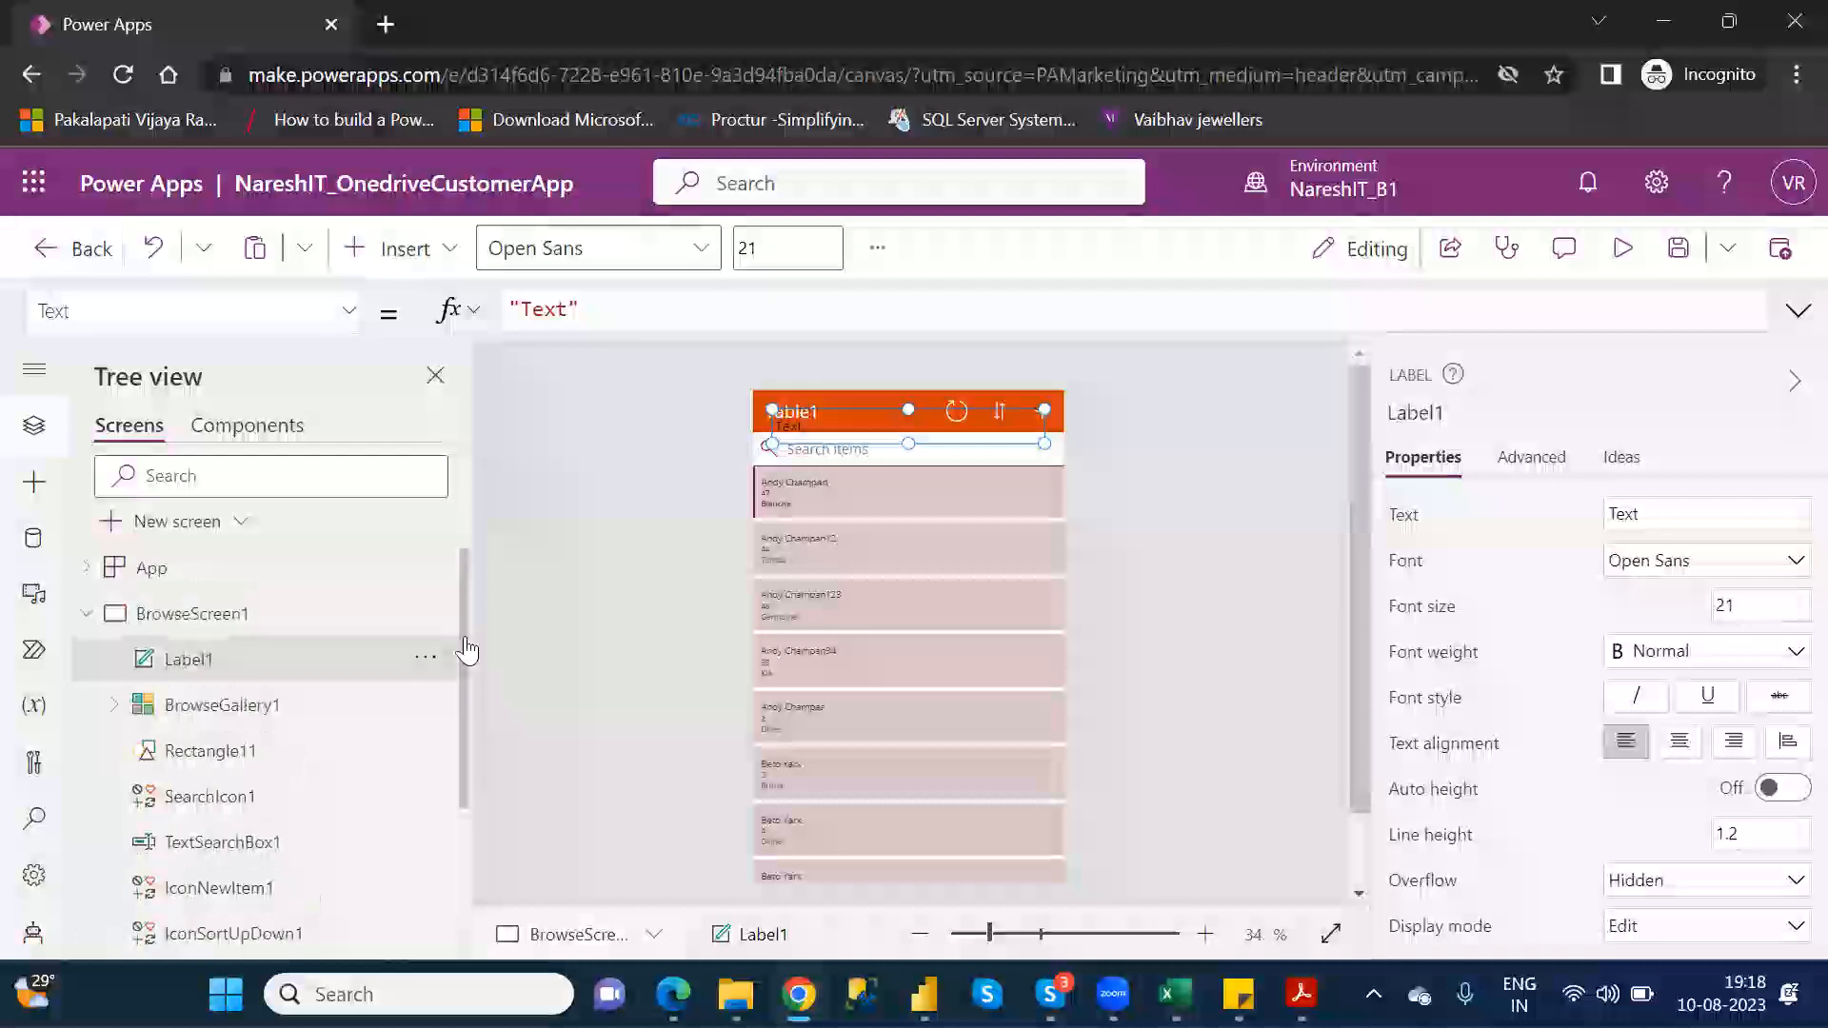
double_click(192, 671)
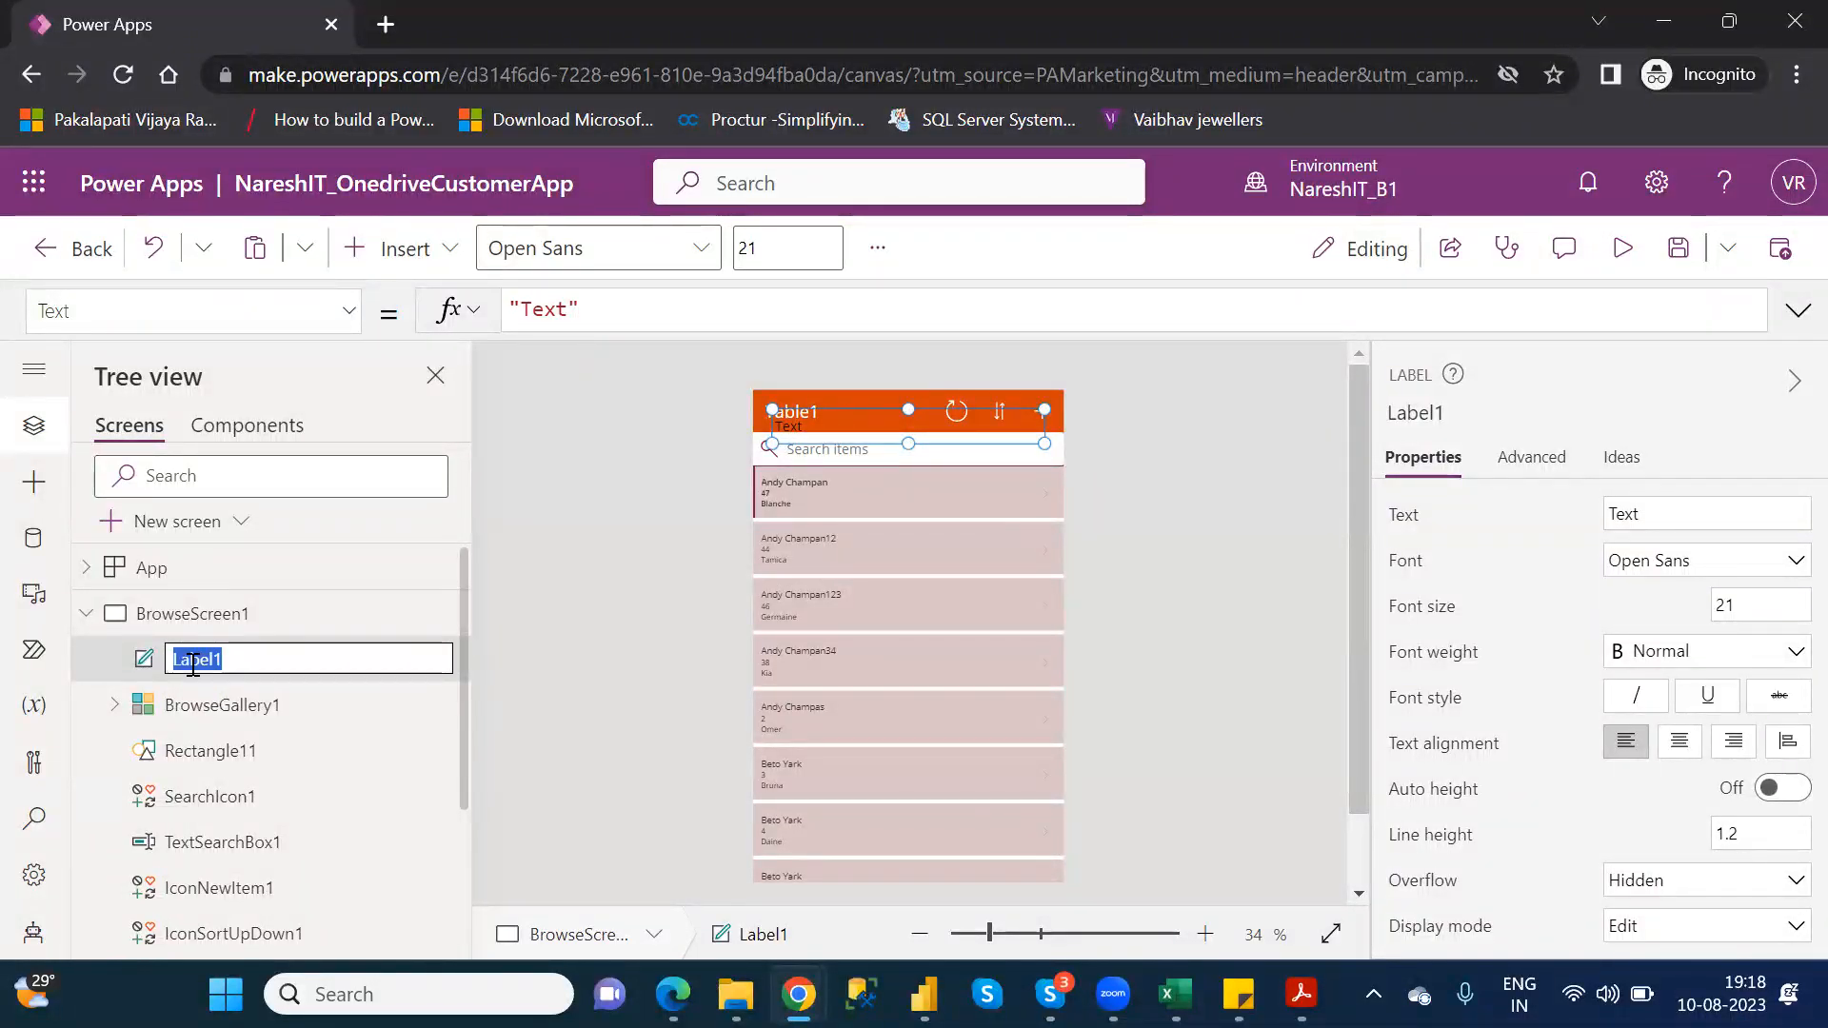
left_click(333, 714)
left_click(335, 720)
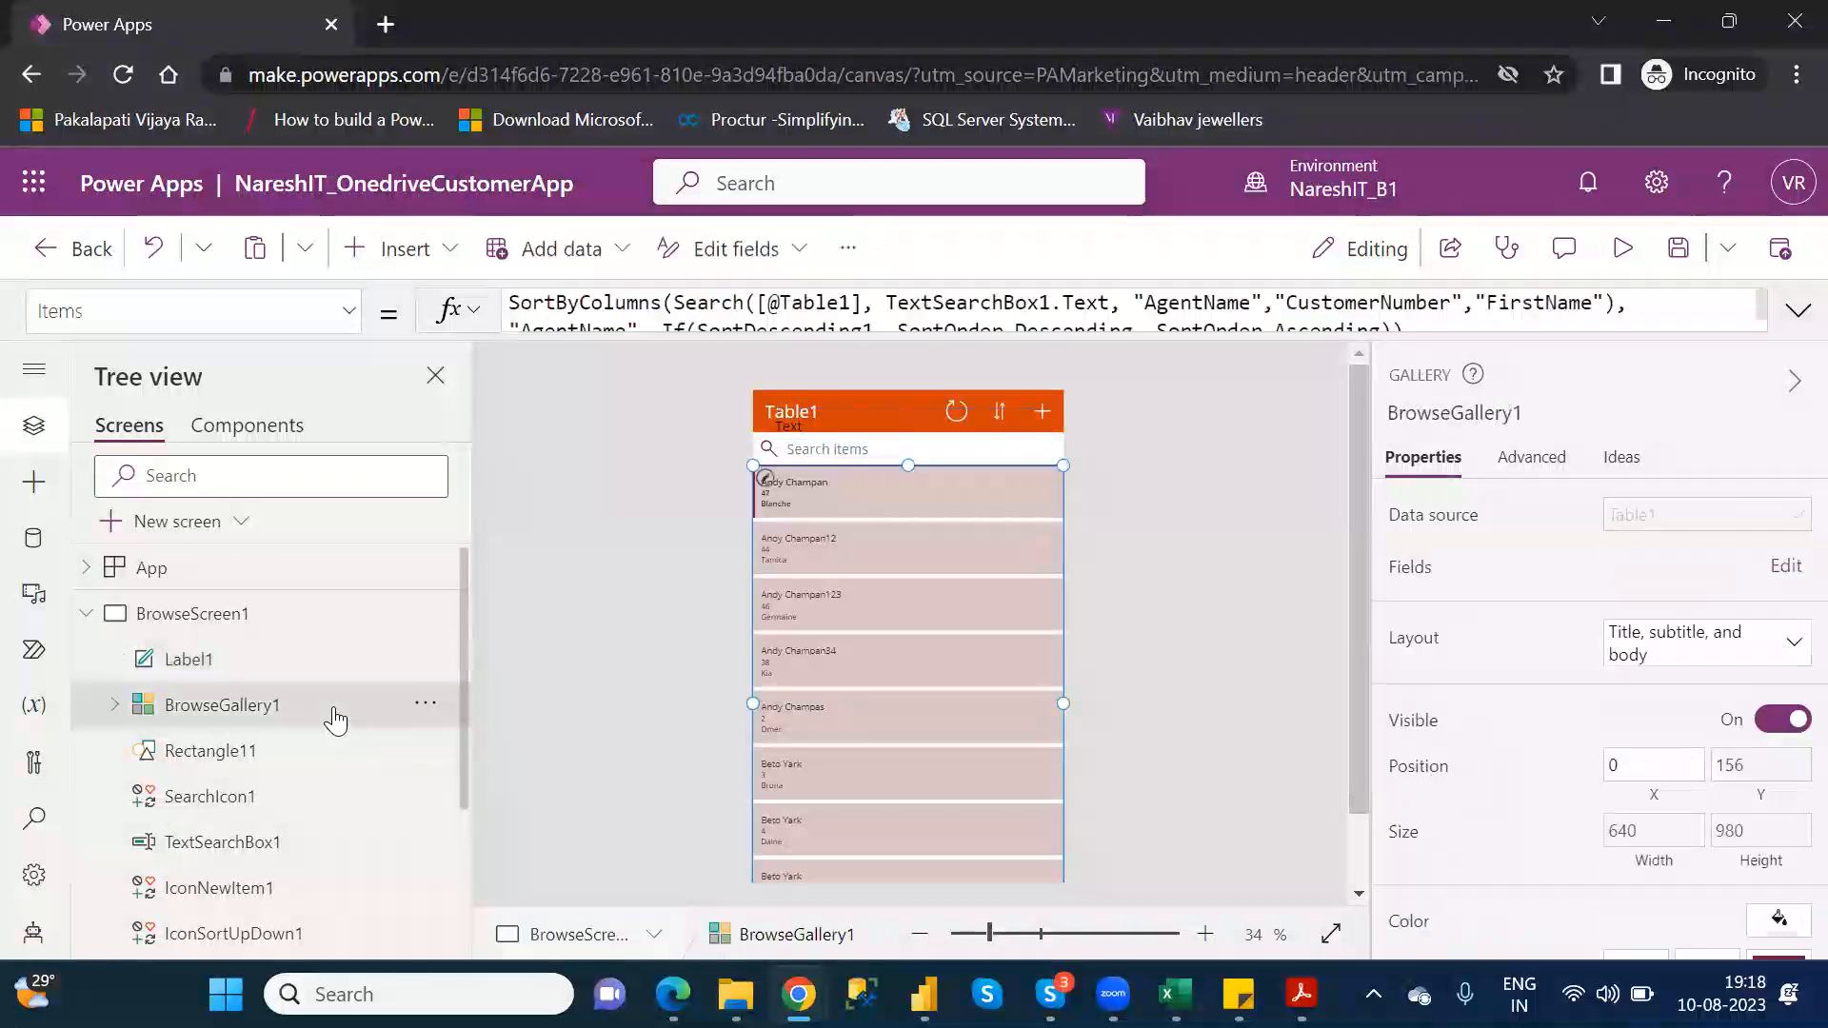
left_click(811, 421)
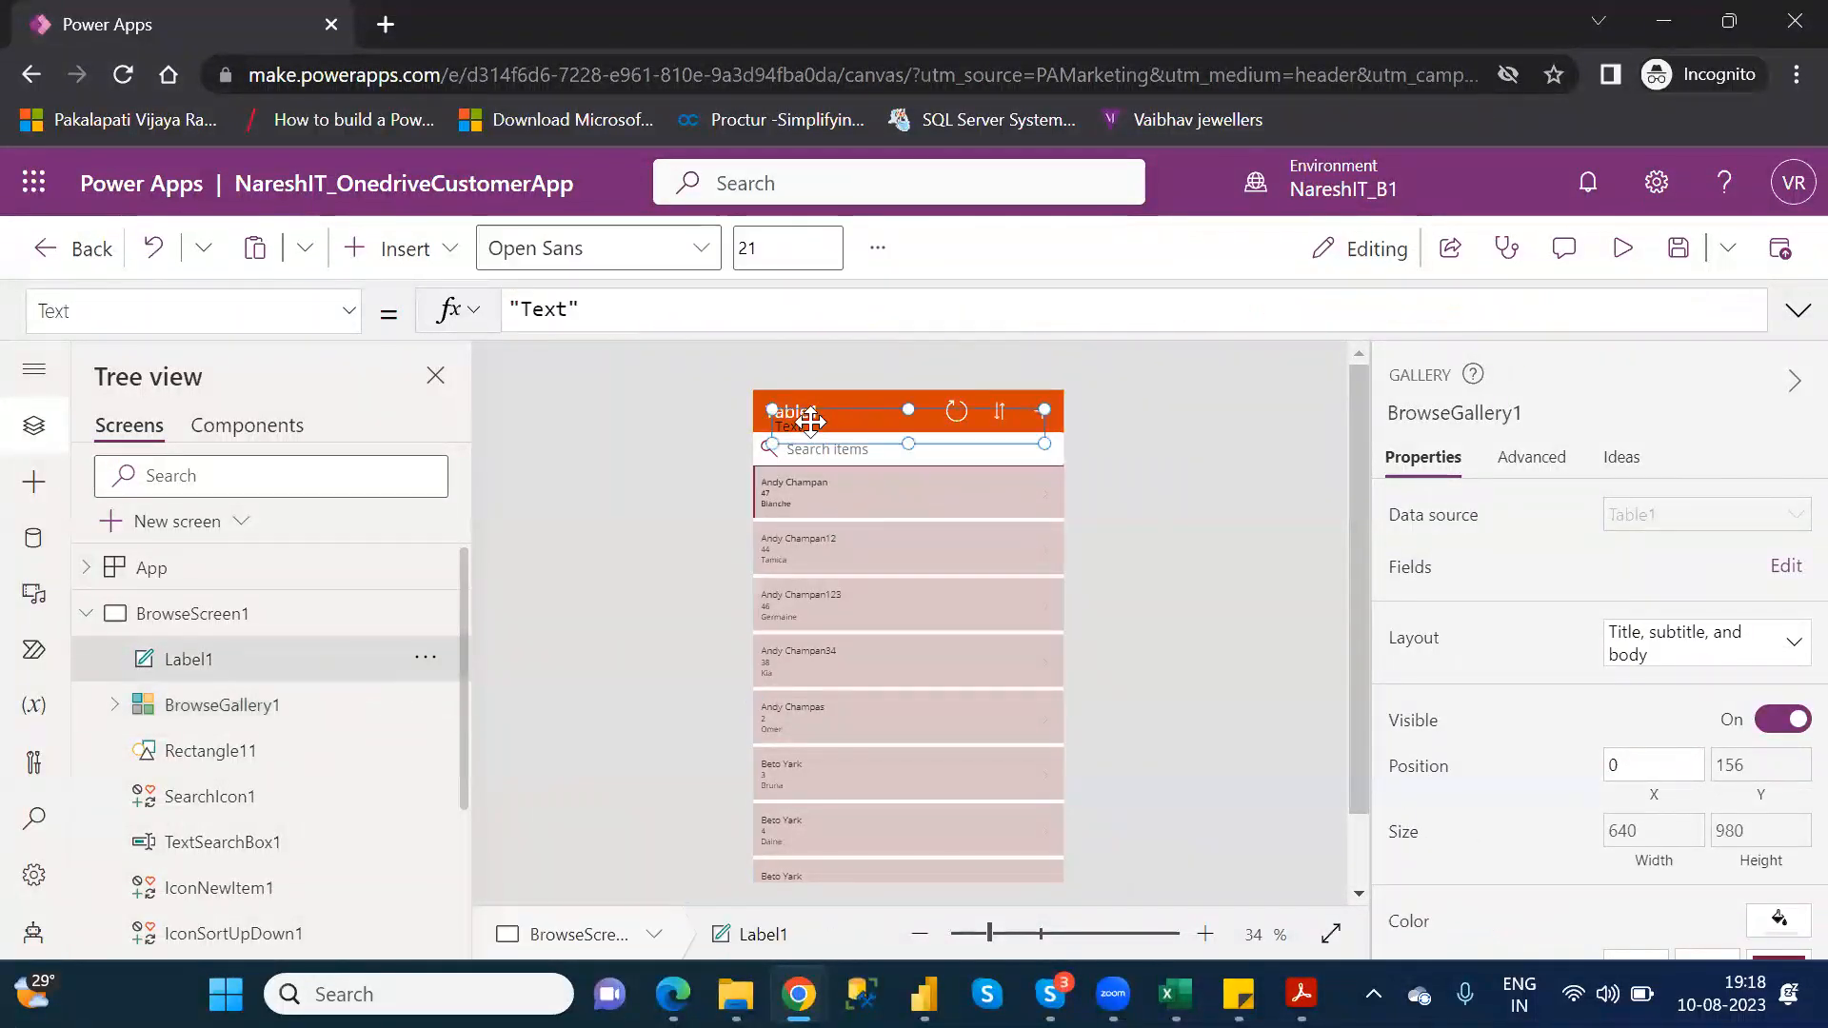
key("Delete")
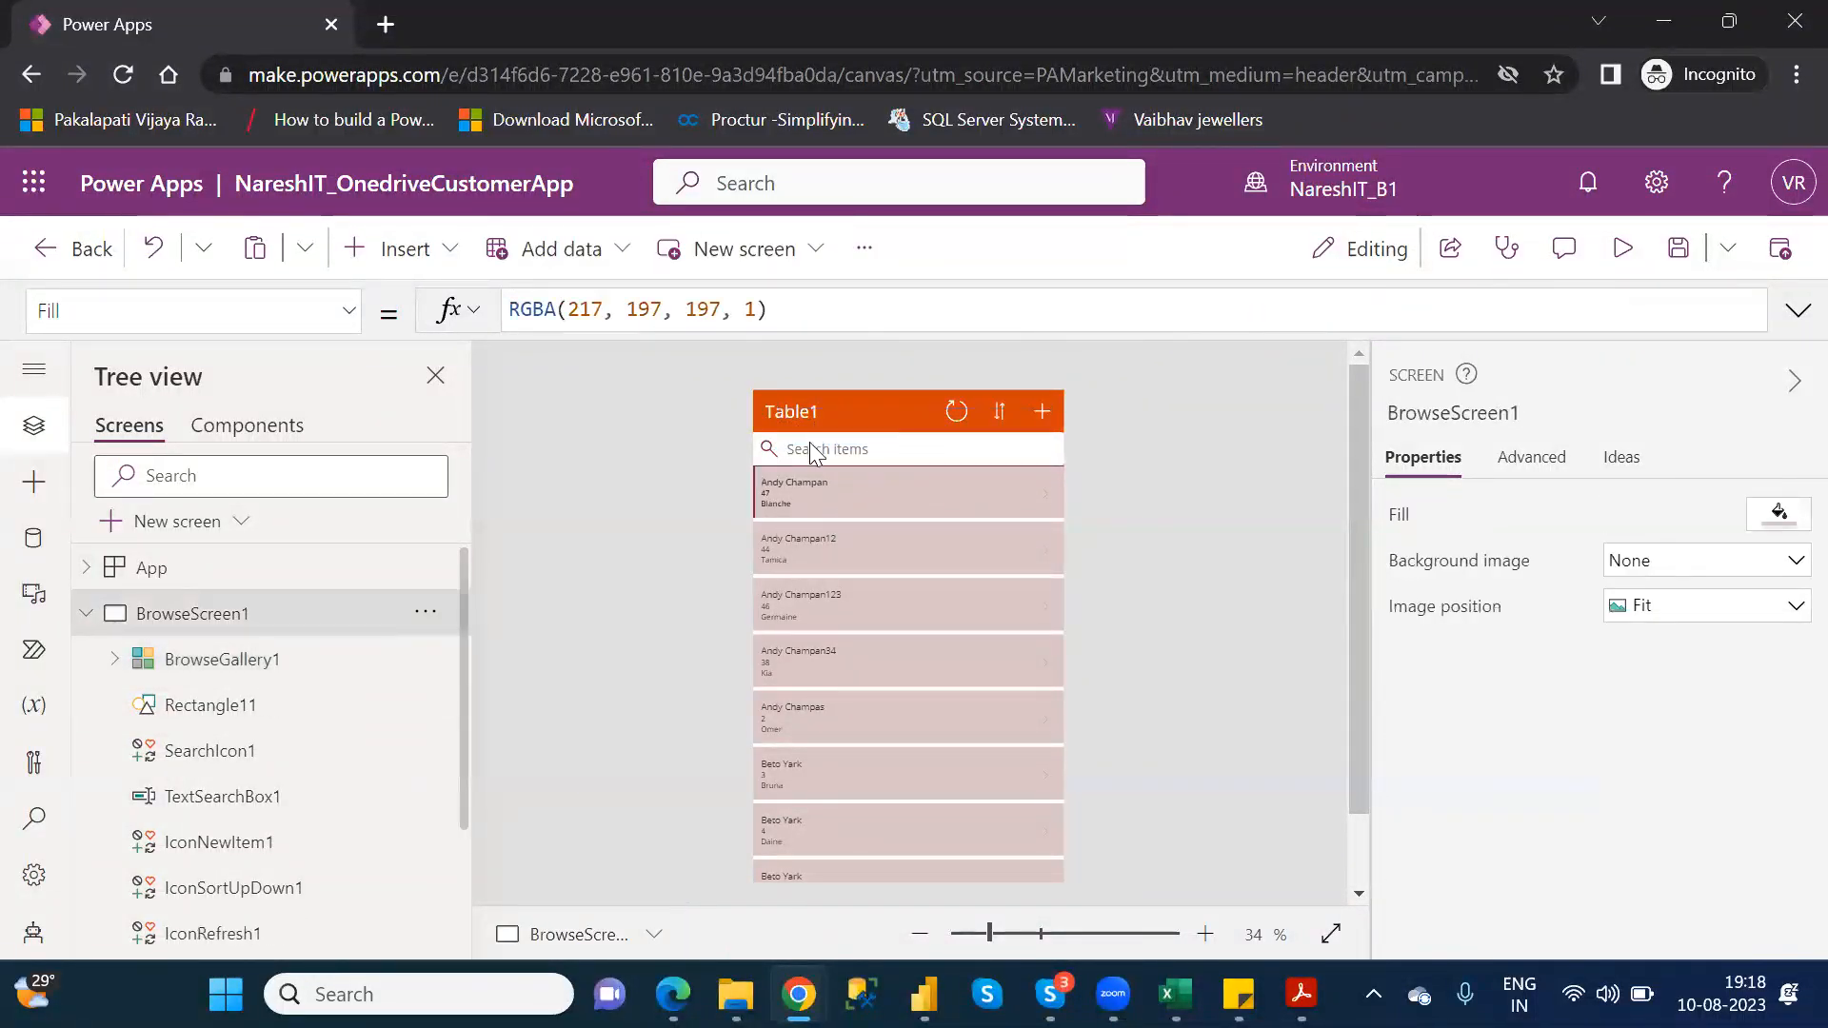
Select the header label LblAppName1 on BrowseScreen1 and set its font to Segoe UI.
left_click_drag(466, 809, 469, 901)
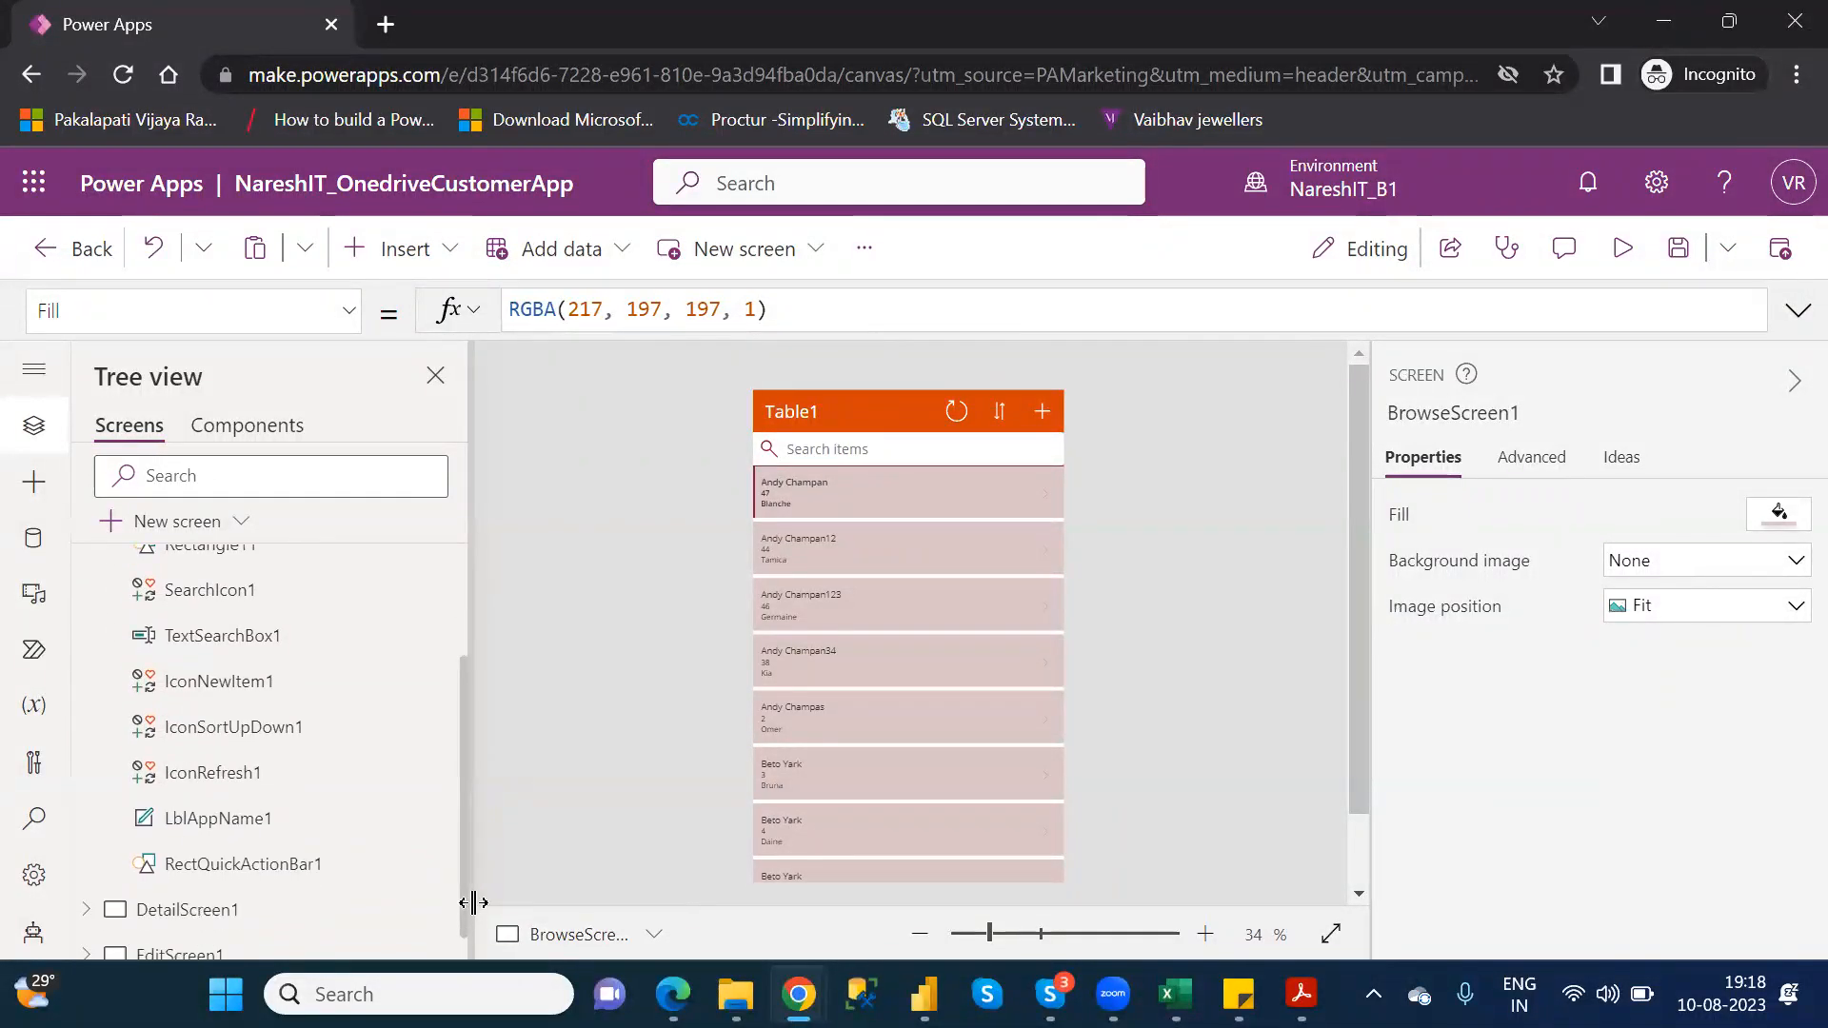
left_click(265, 821)
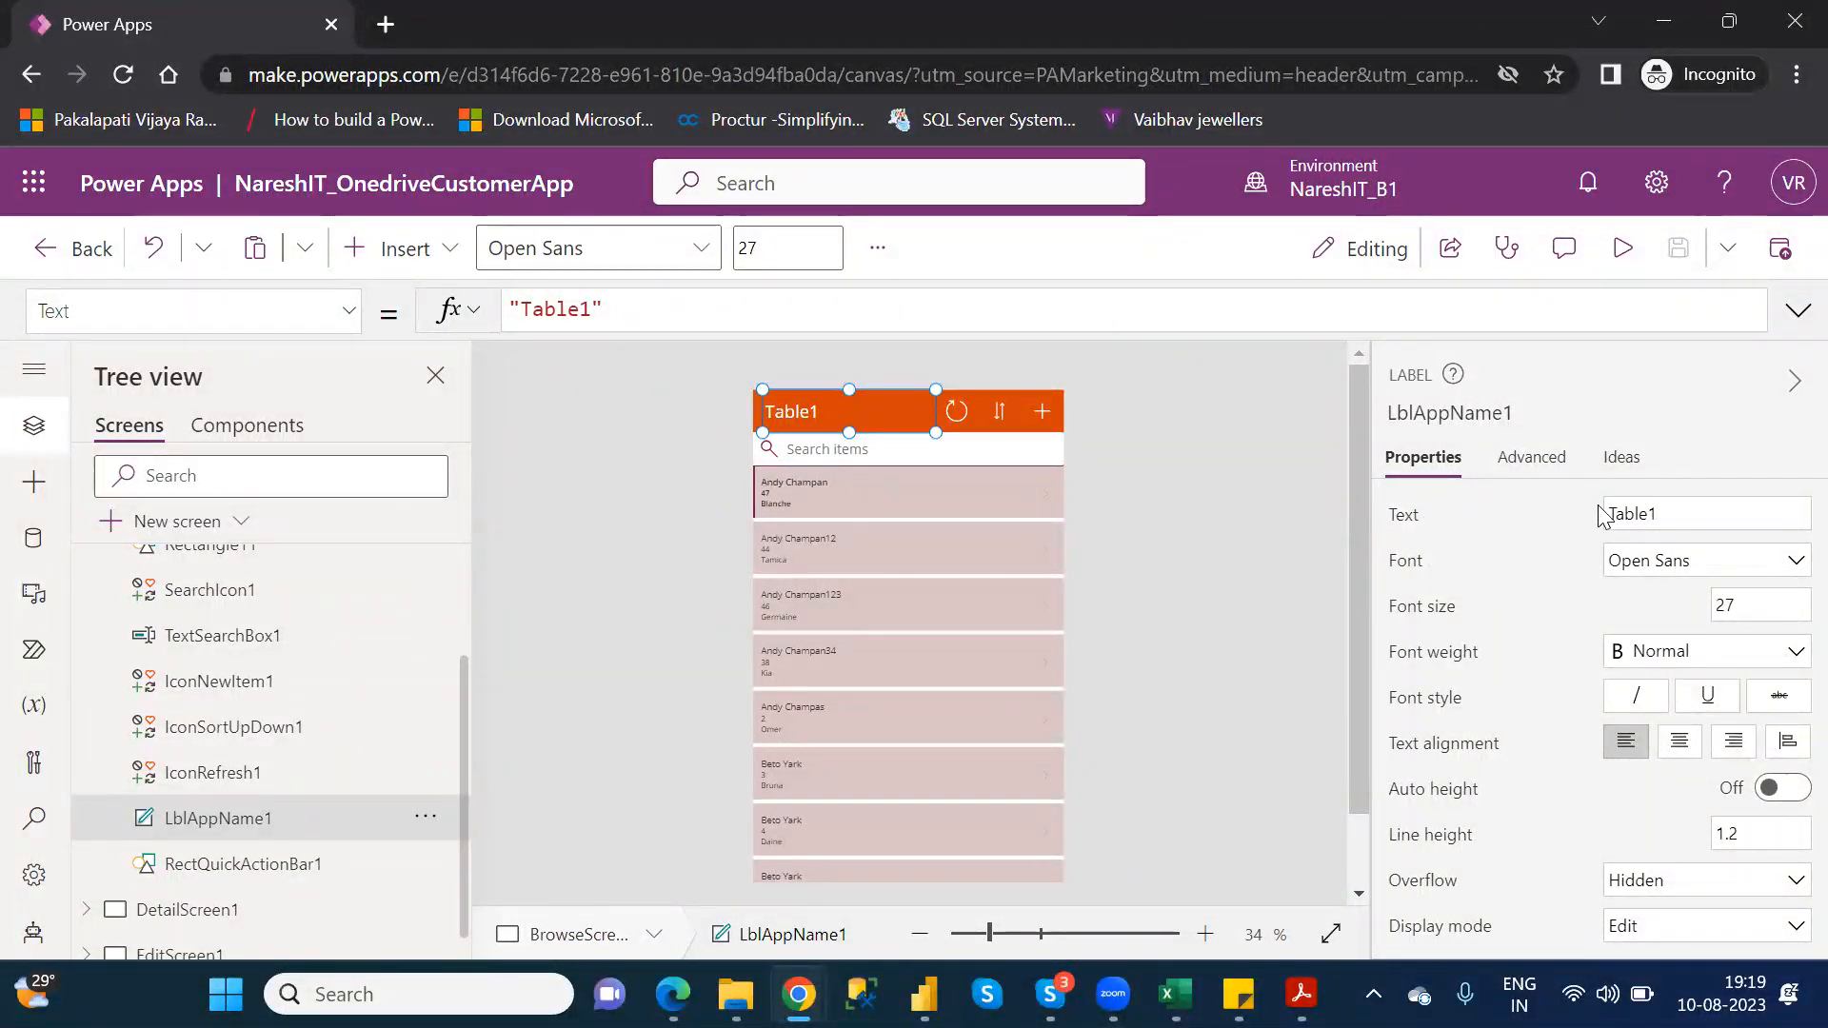
left_click(1669, 510)
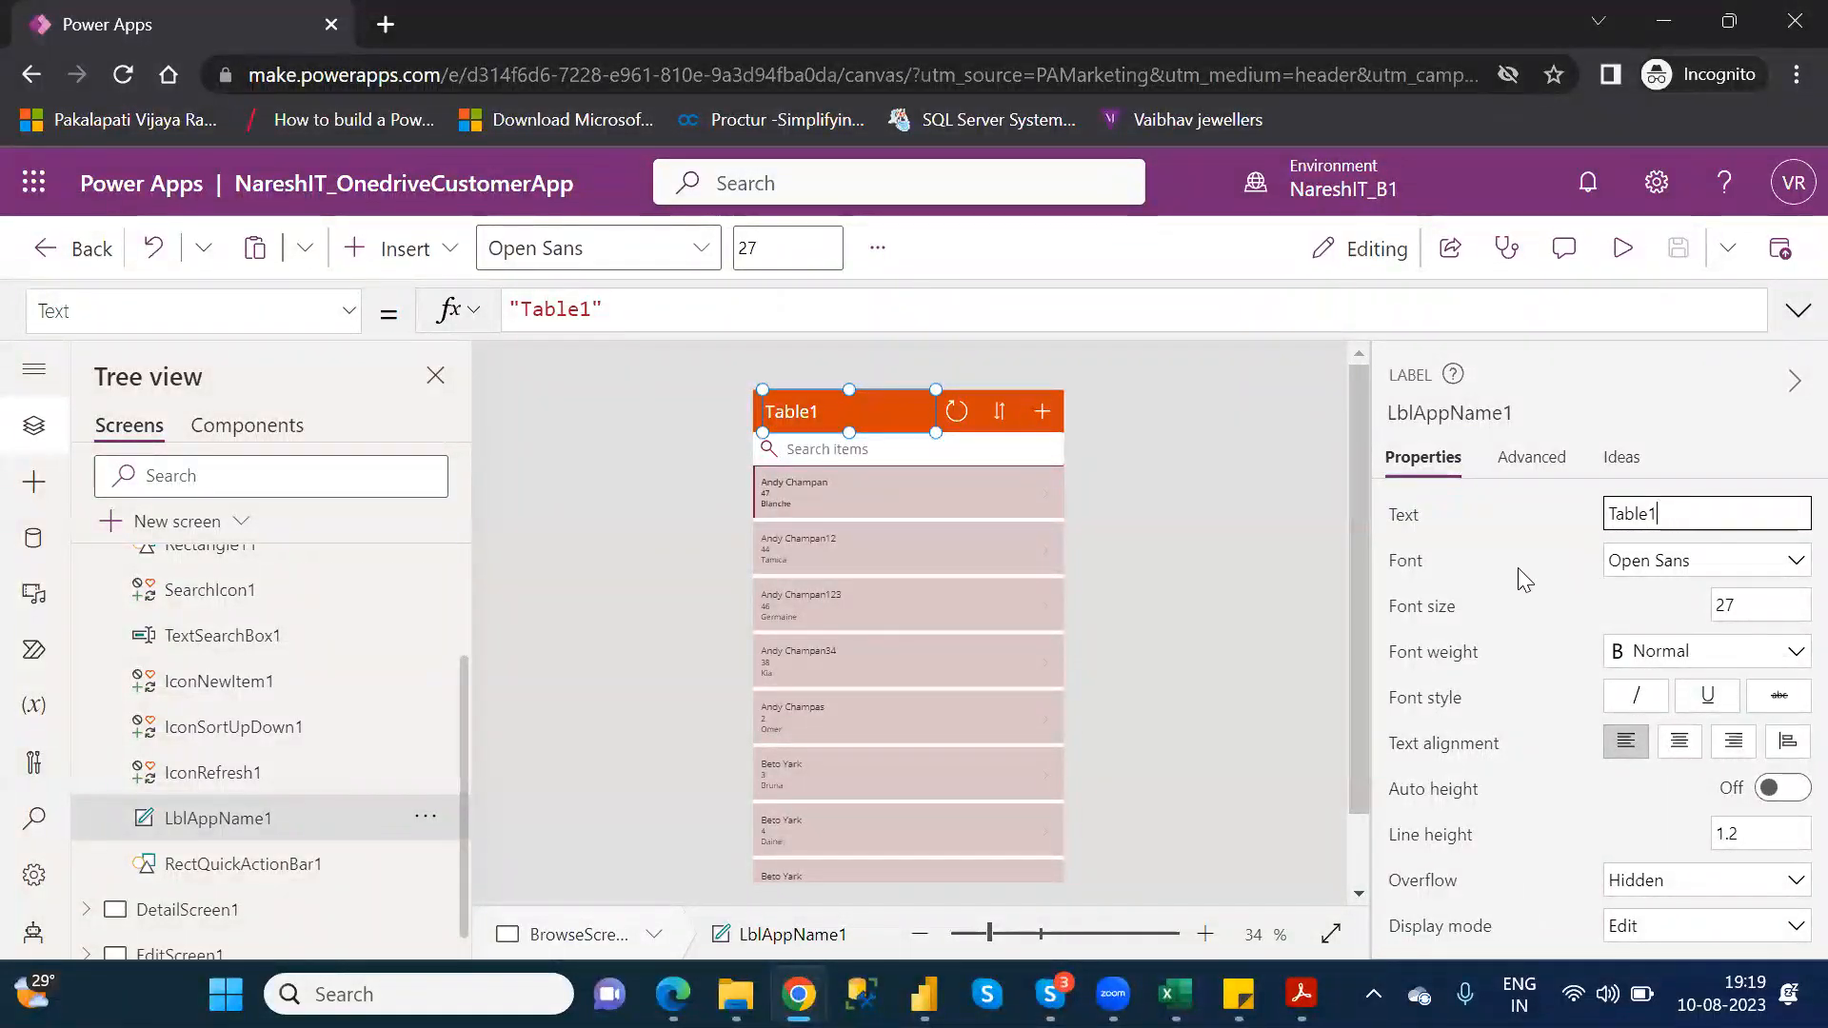
left_click(1635, 573)
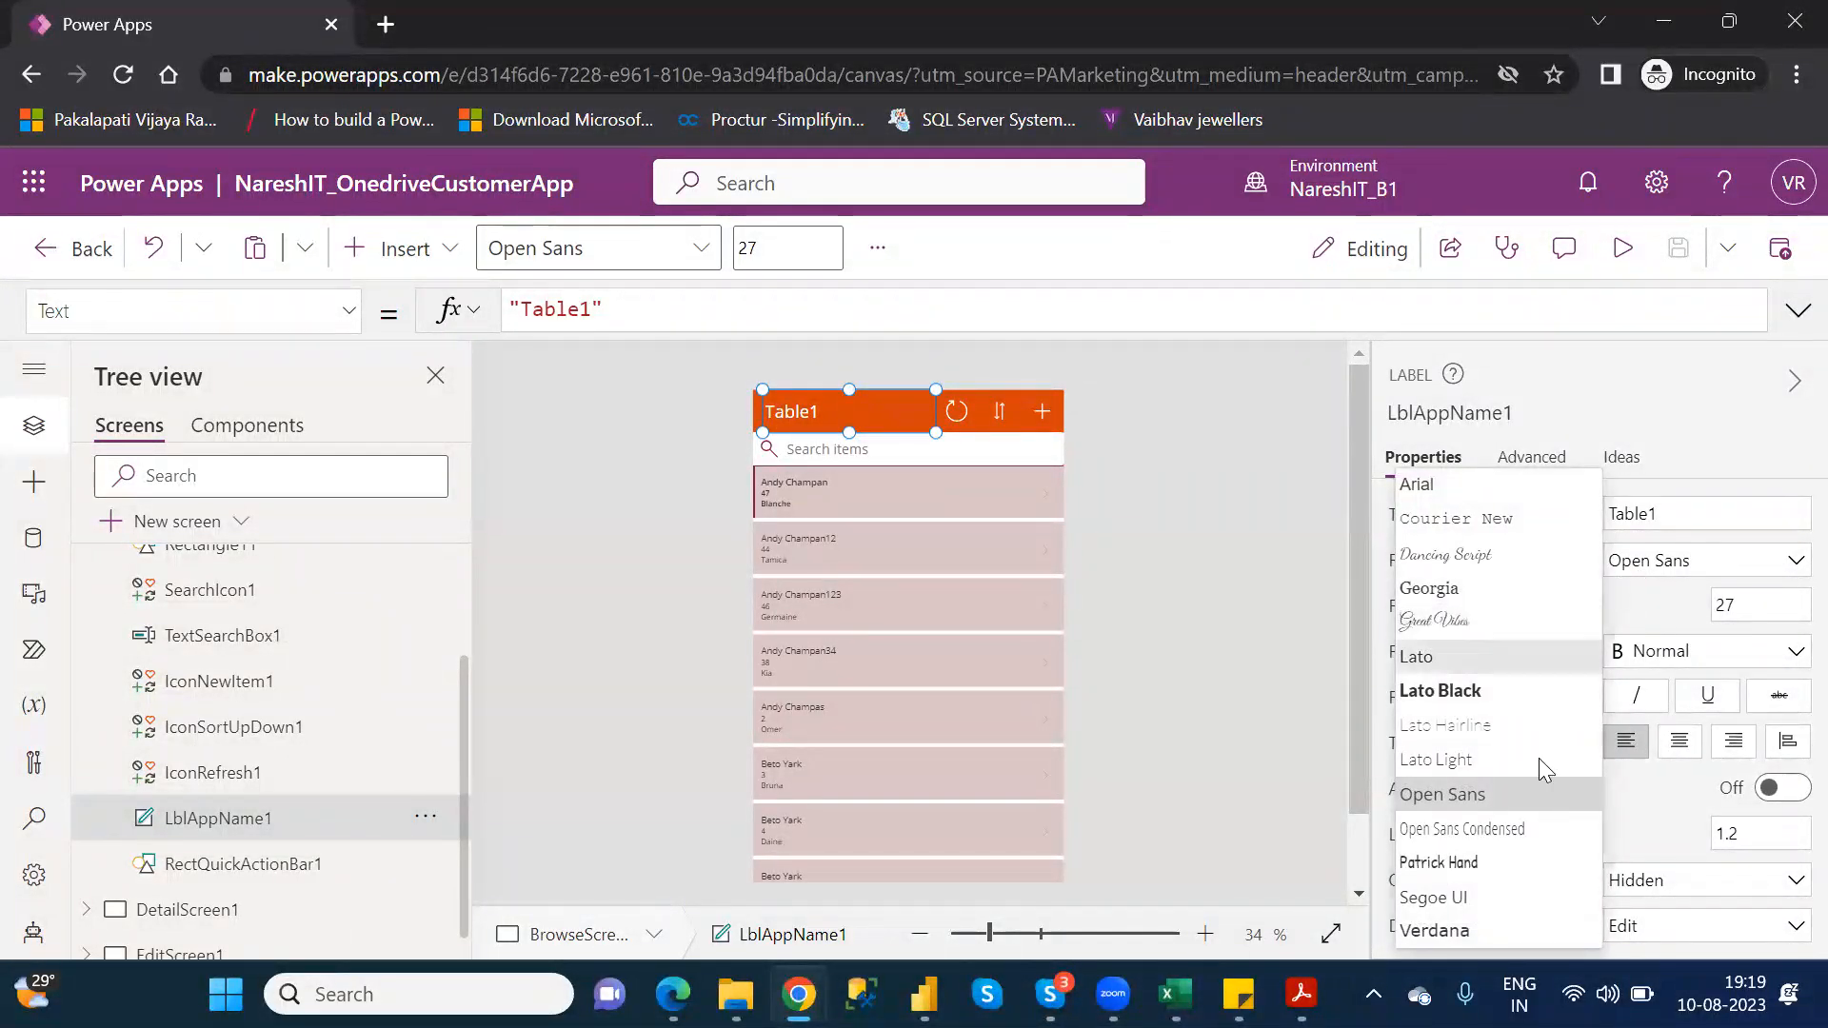
left_click(1491, 910)
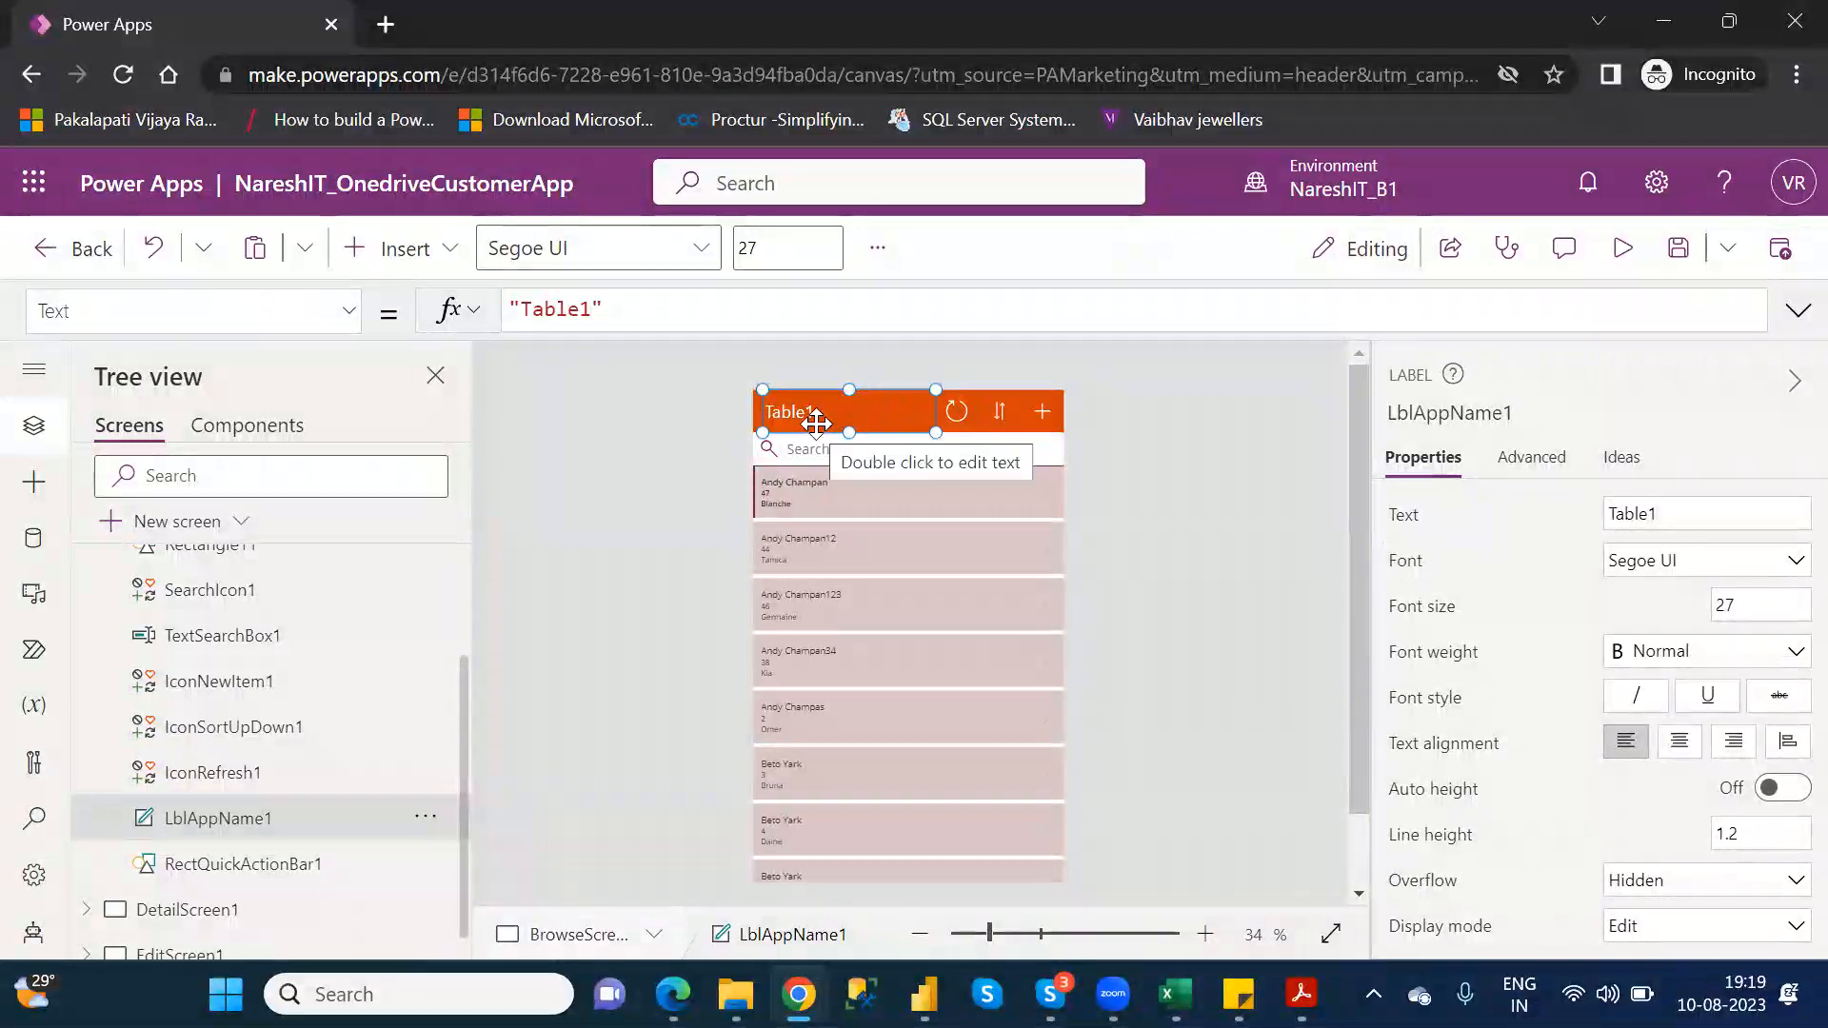
Try a font size of 35 on the header label and settle on 30.
double_click(1725, 607)
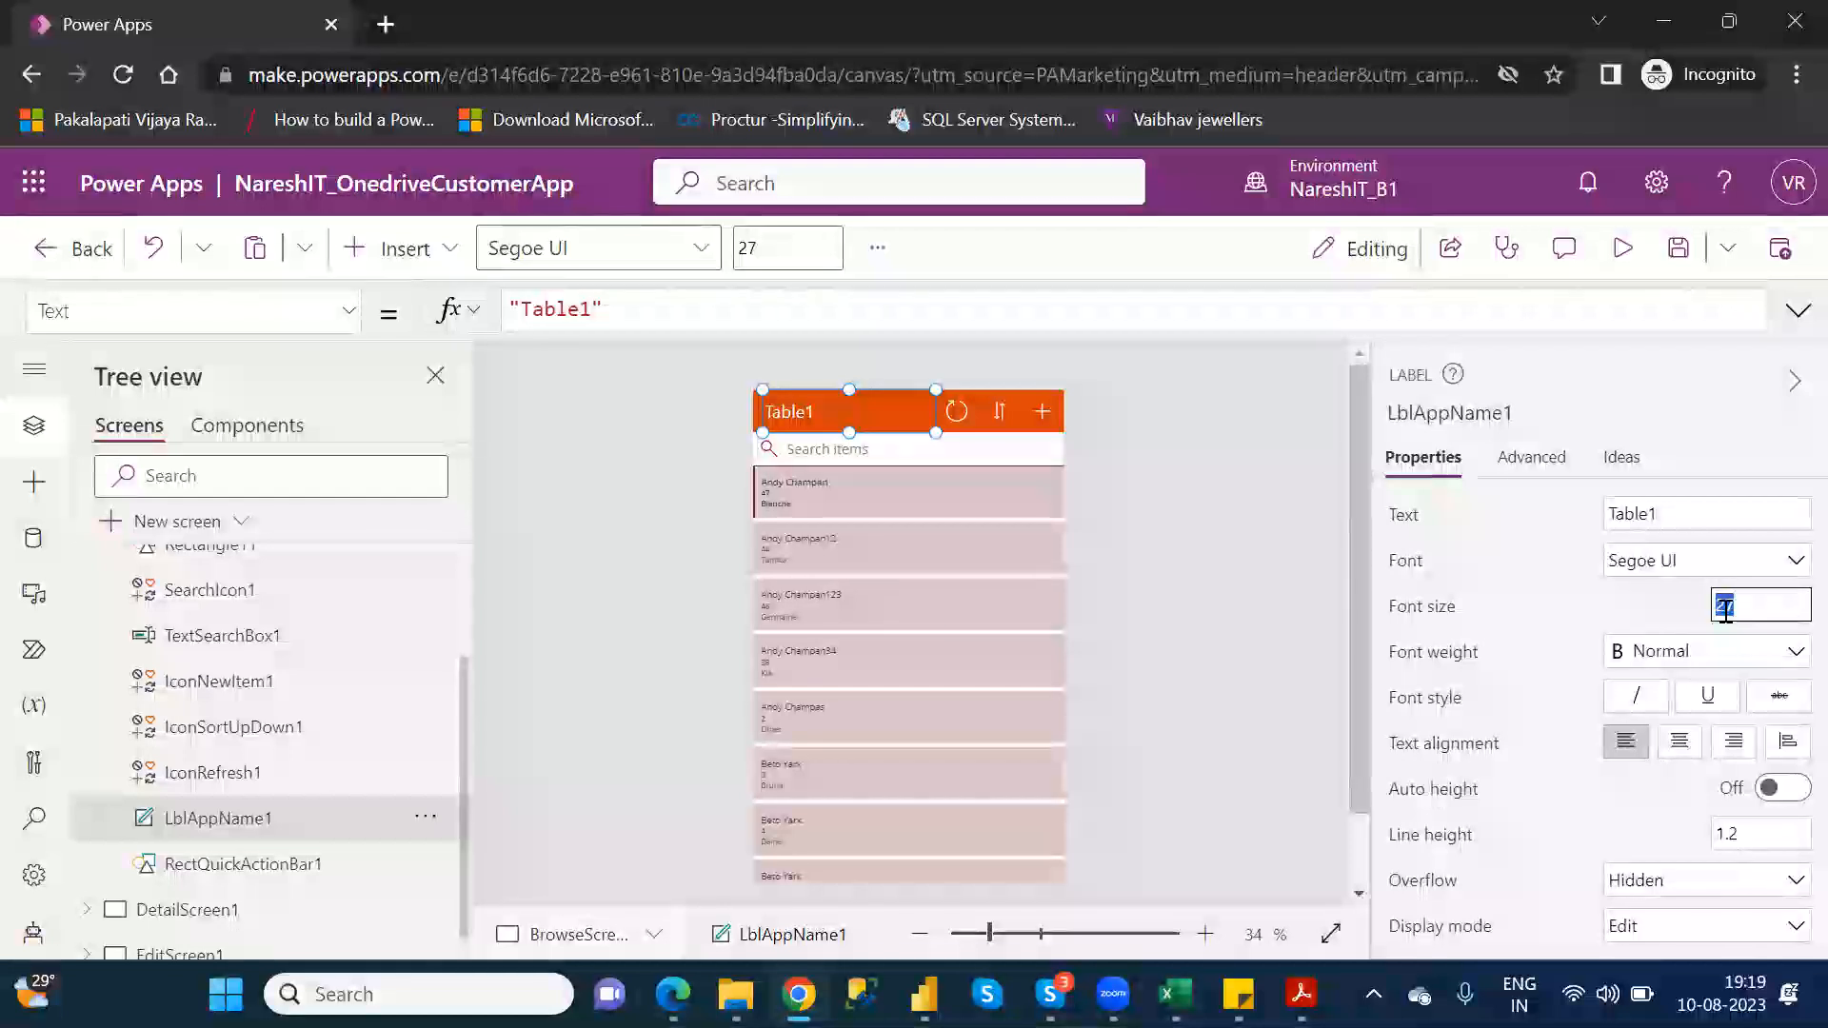
type("35")
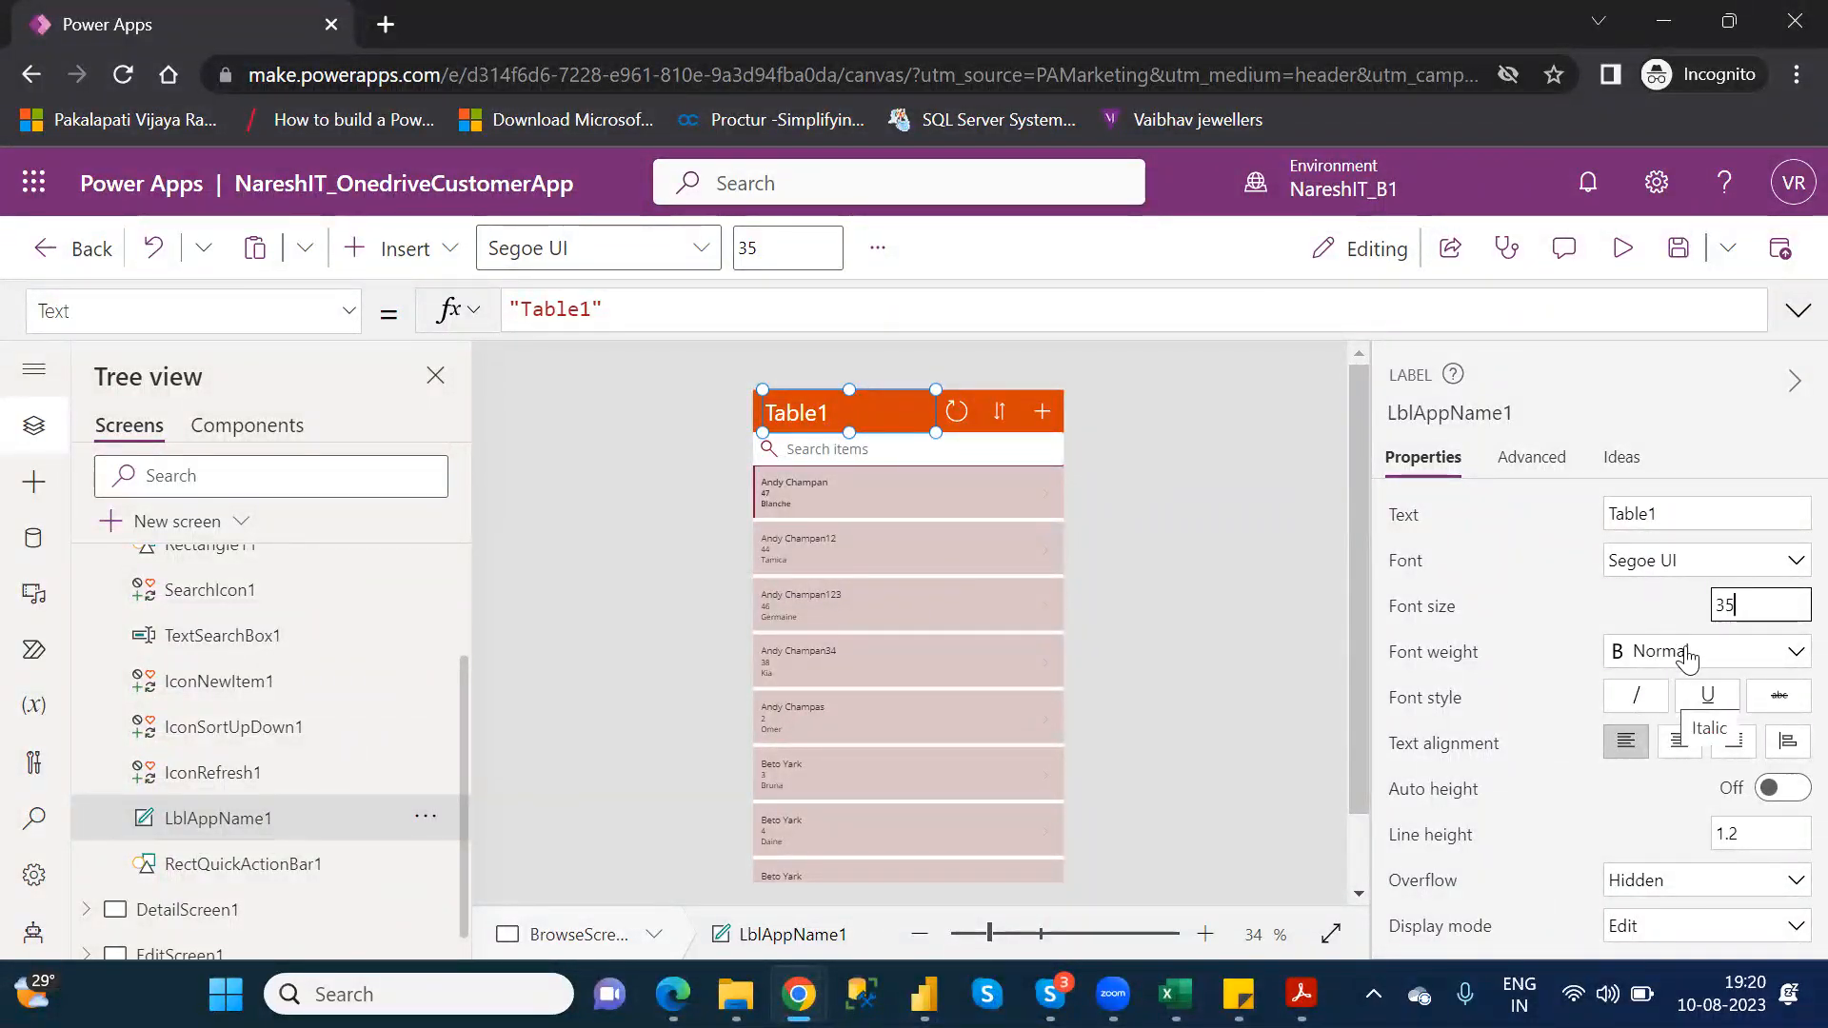
left_click(1755, 600)
key("BackSpace")
type("0")
key("Return")
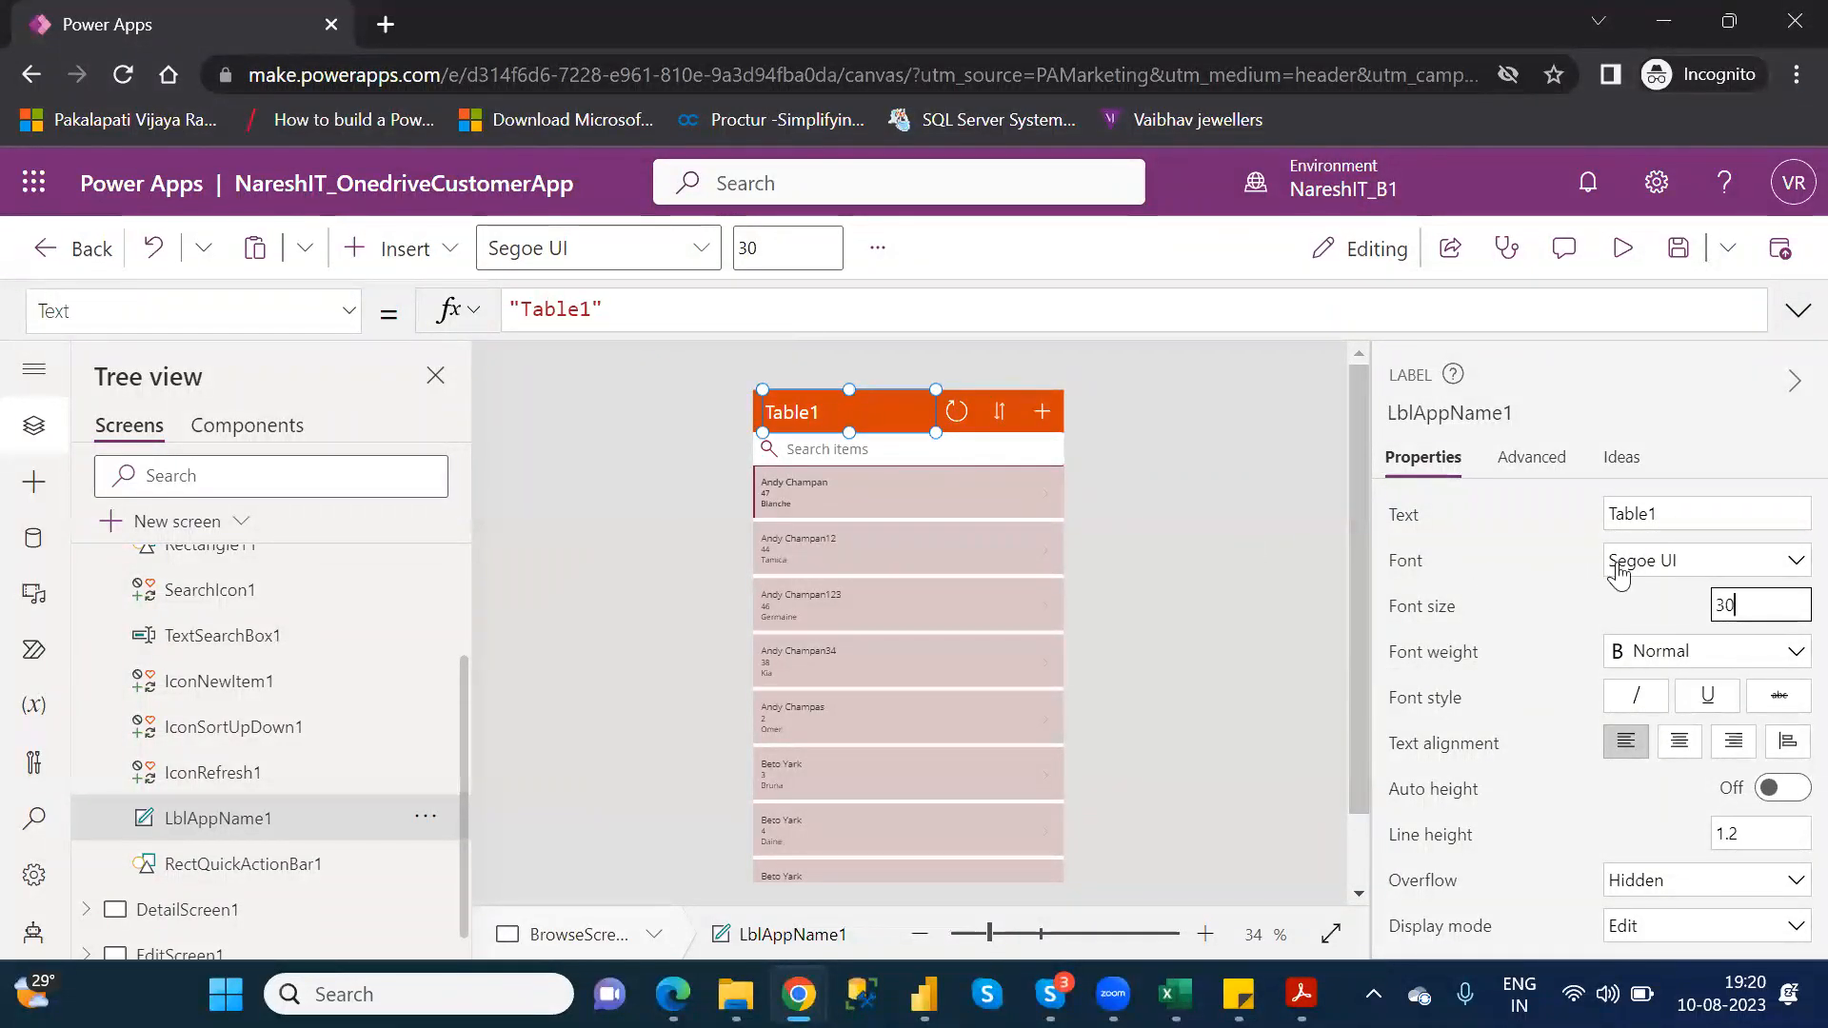
Try the Bold font weight on the header label and settle on Semibold.
left_click(1632, 657)
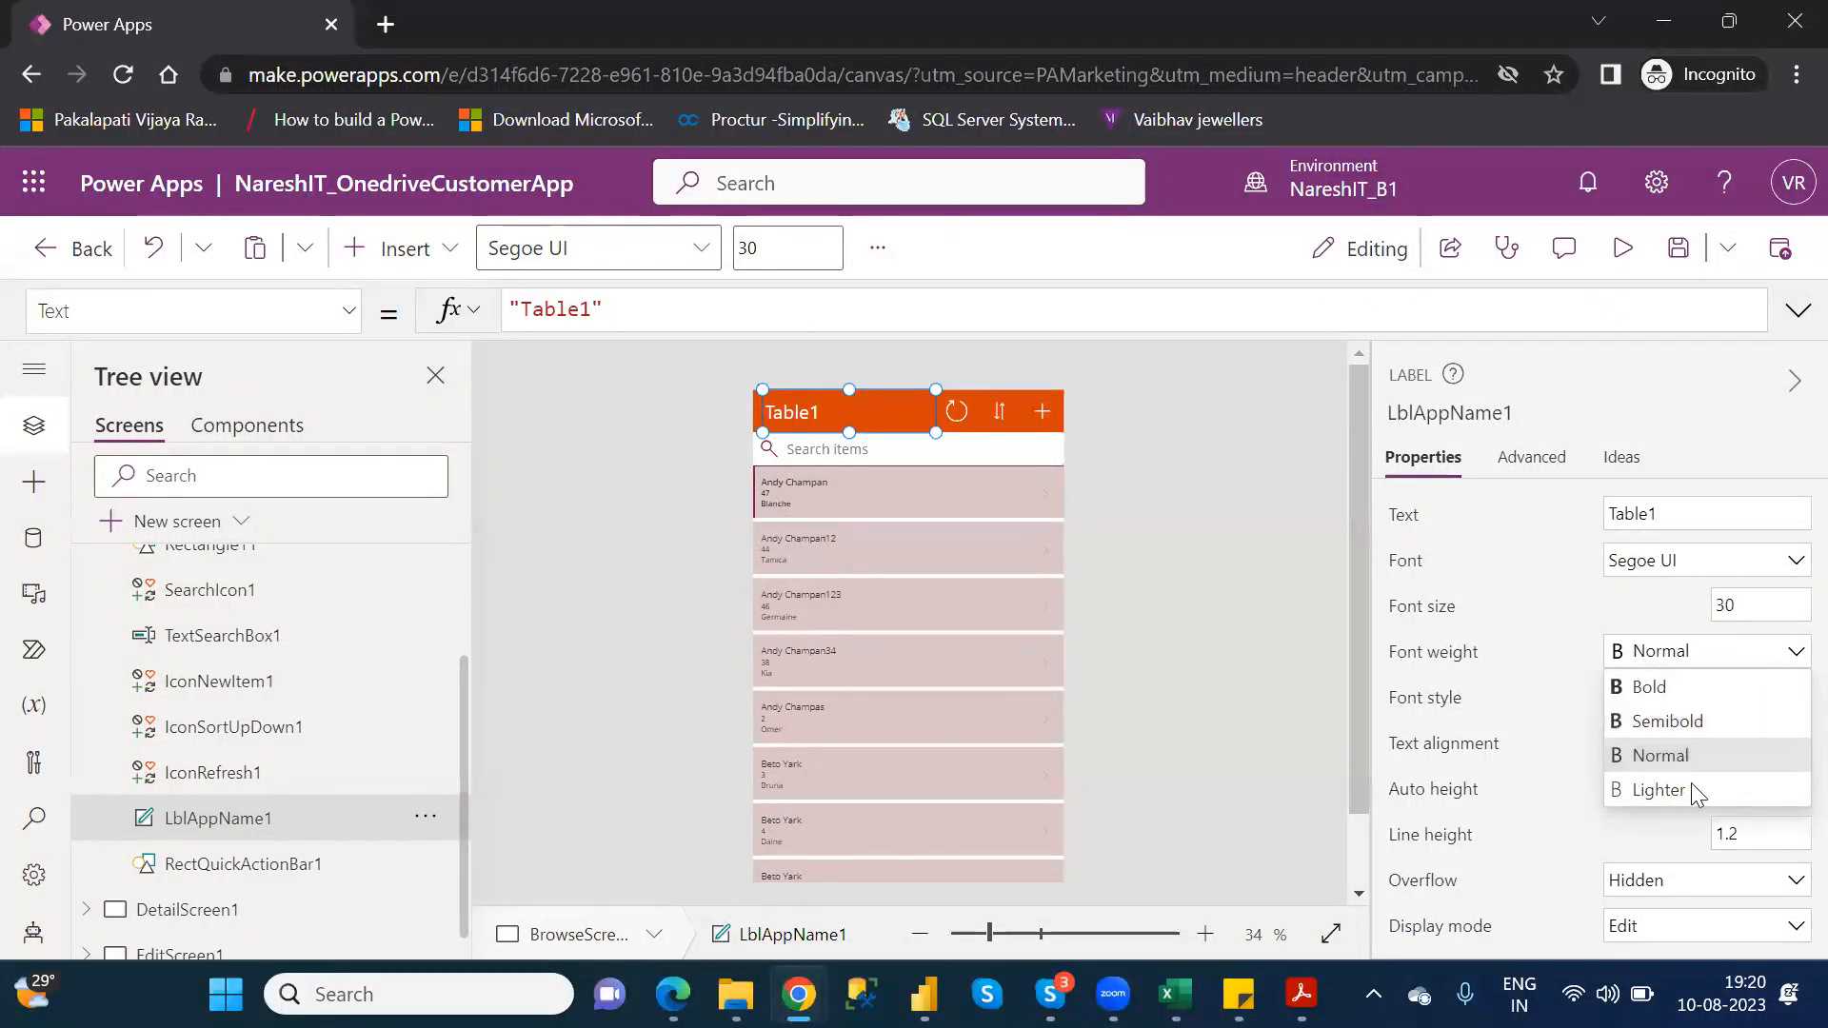
left_click(1653, 685)
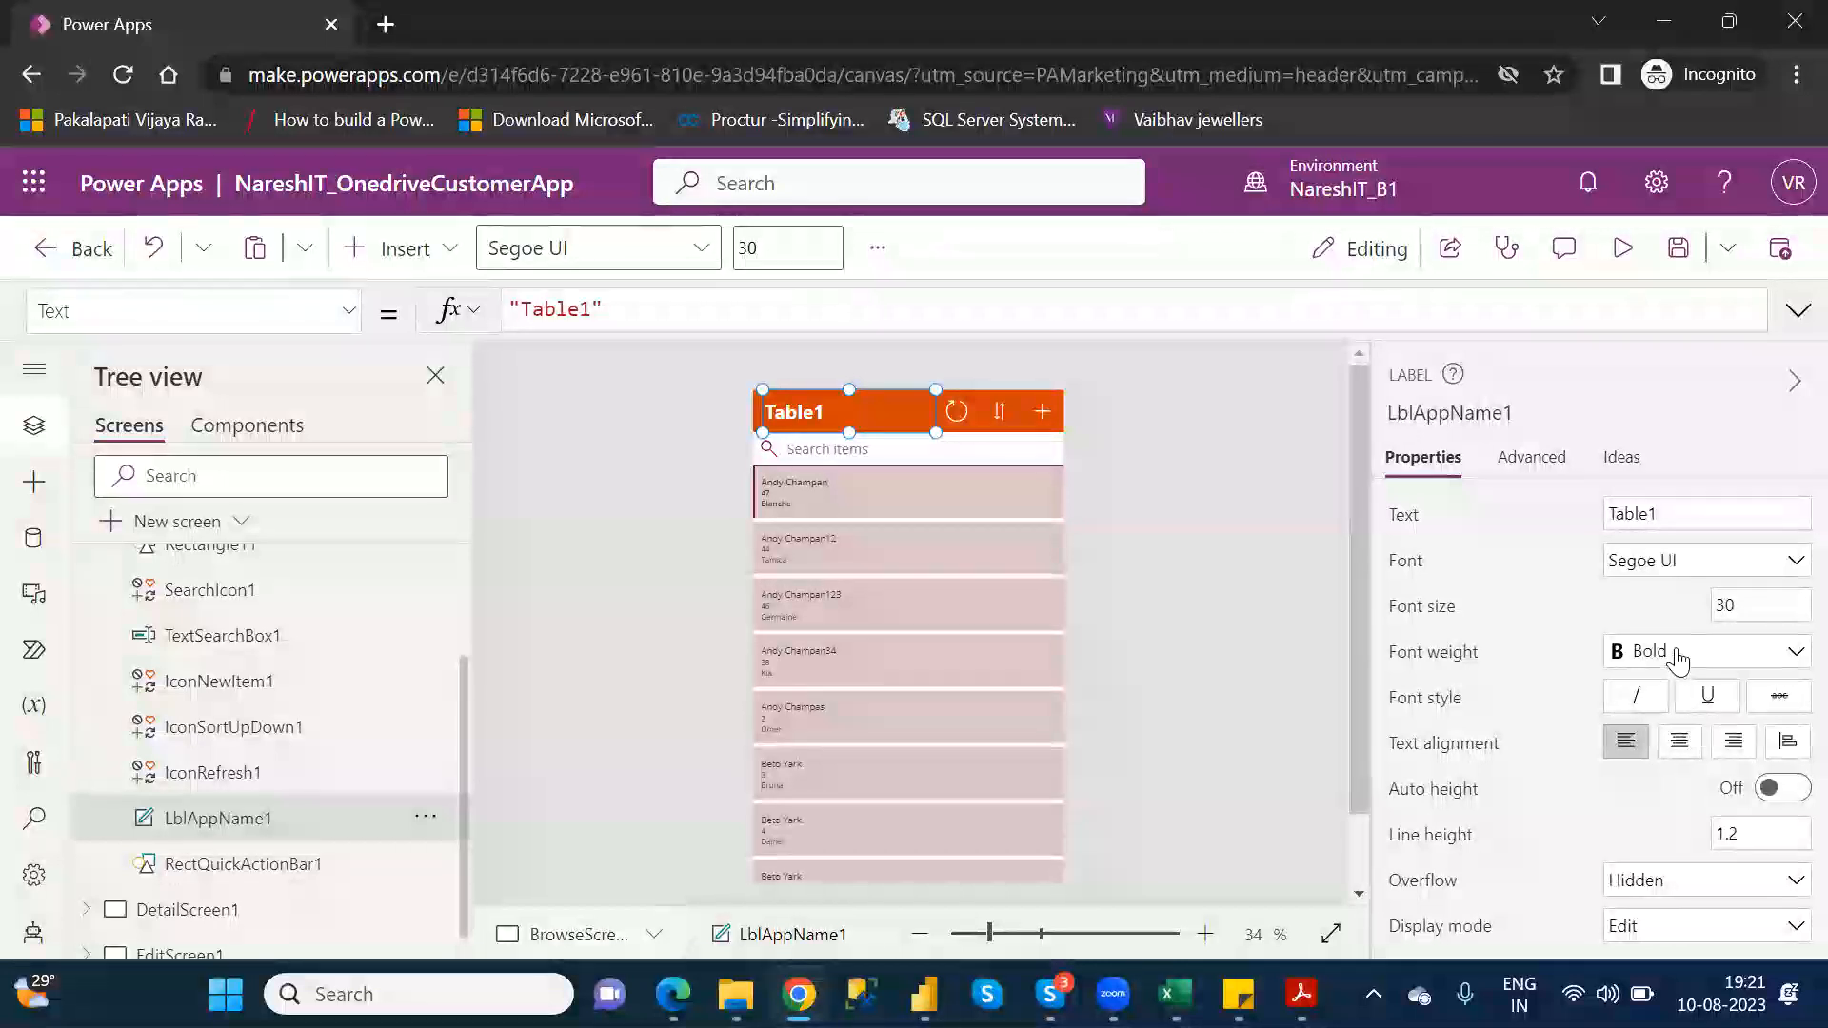
left_click(1673, 653)
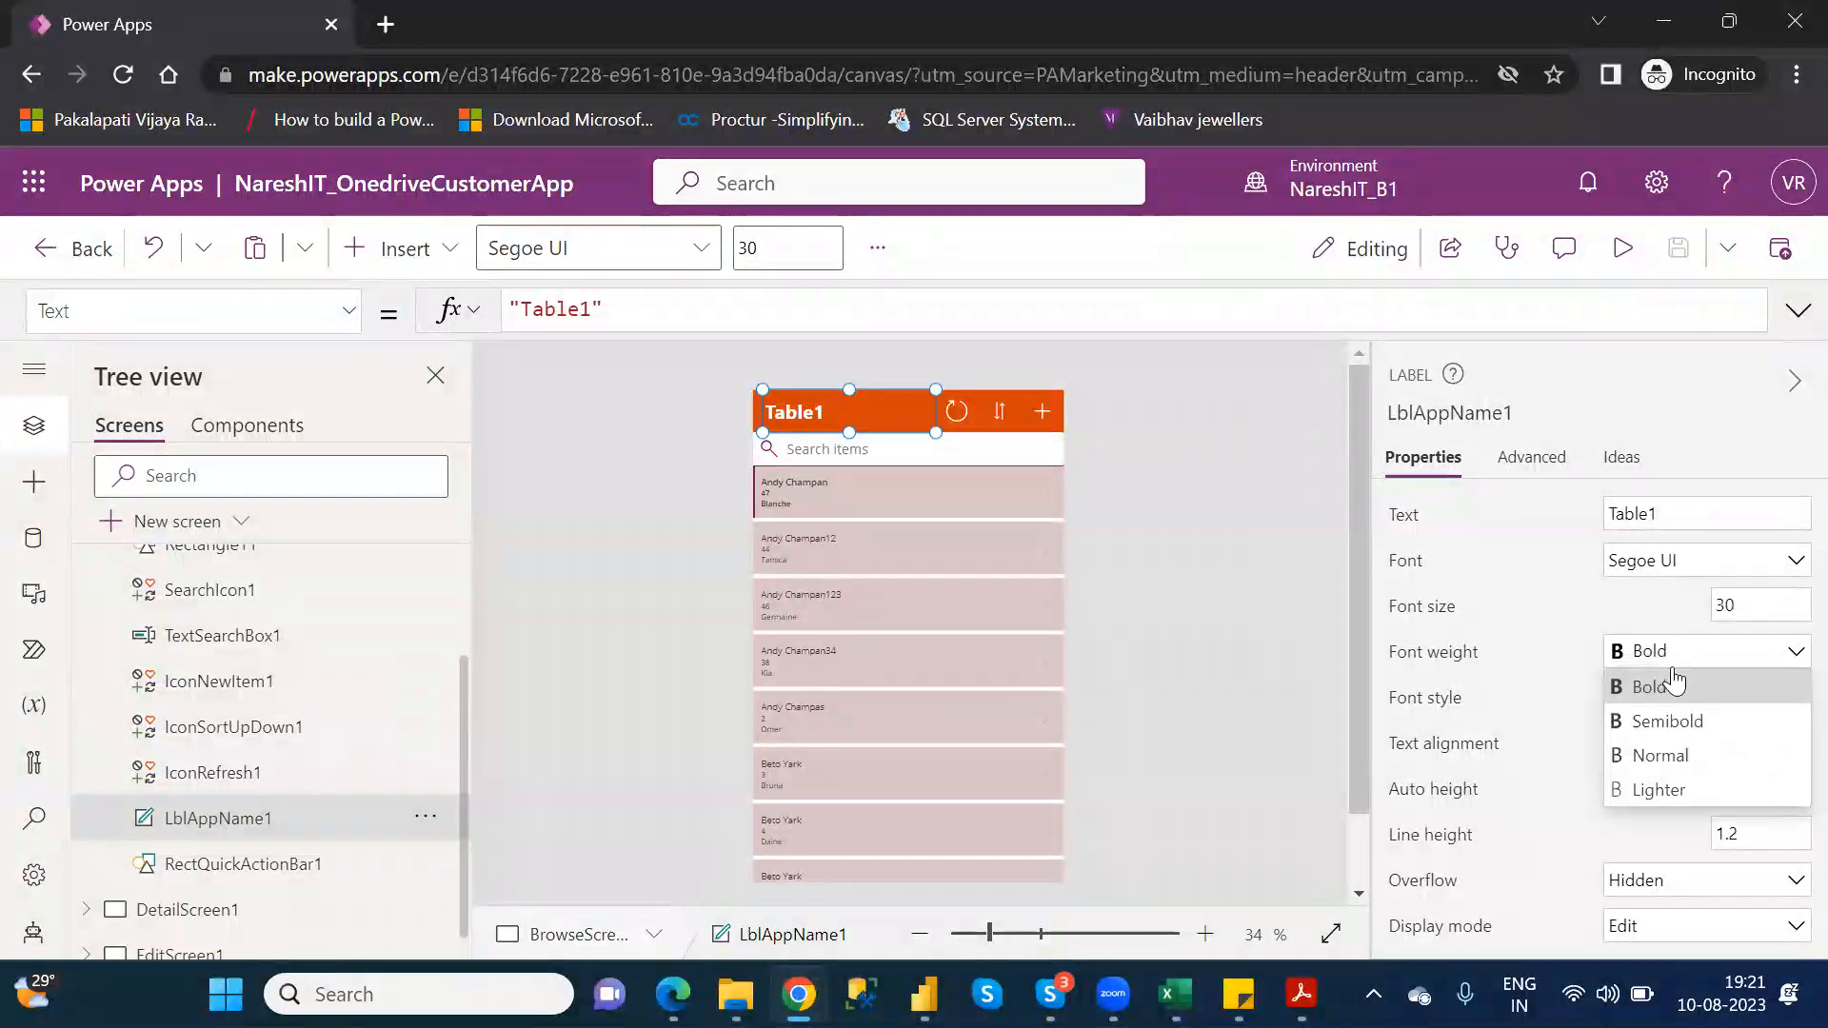
left_click(1692, 723)
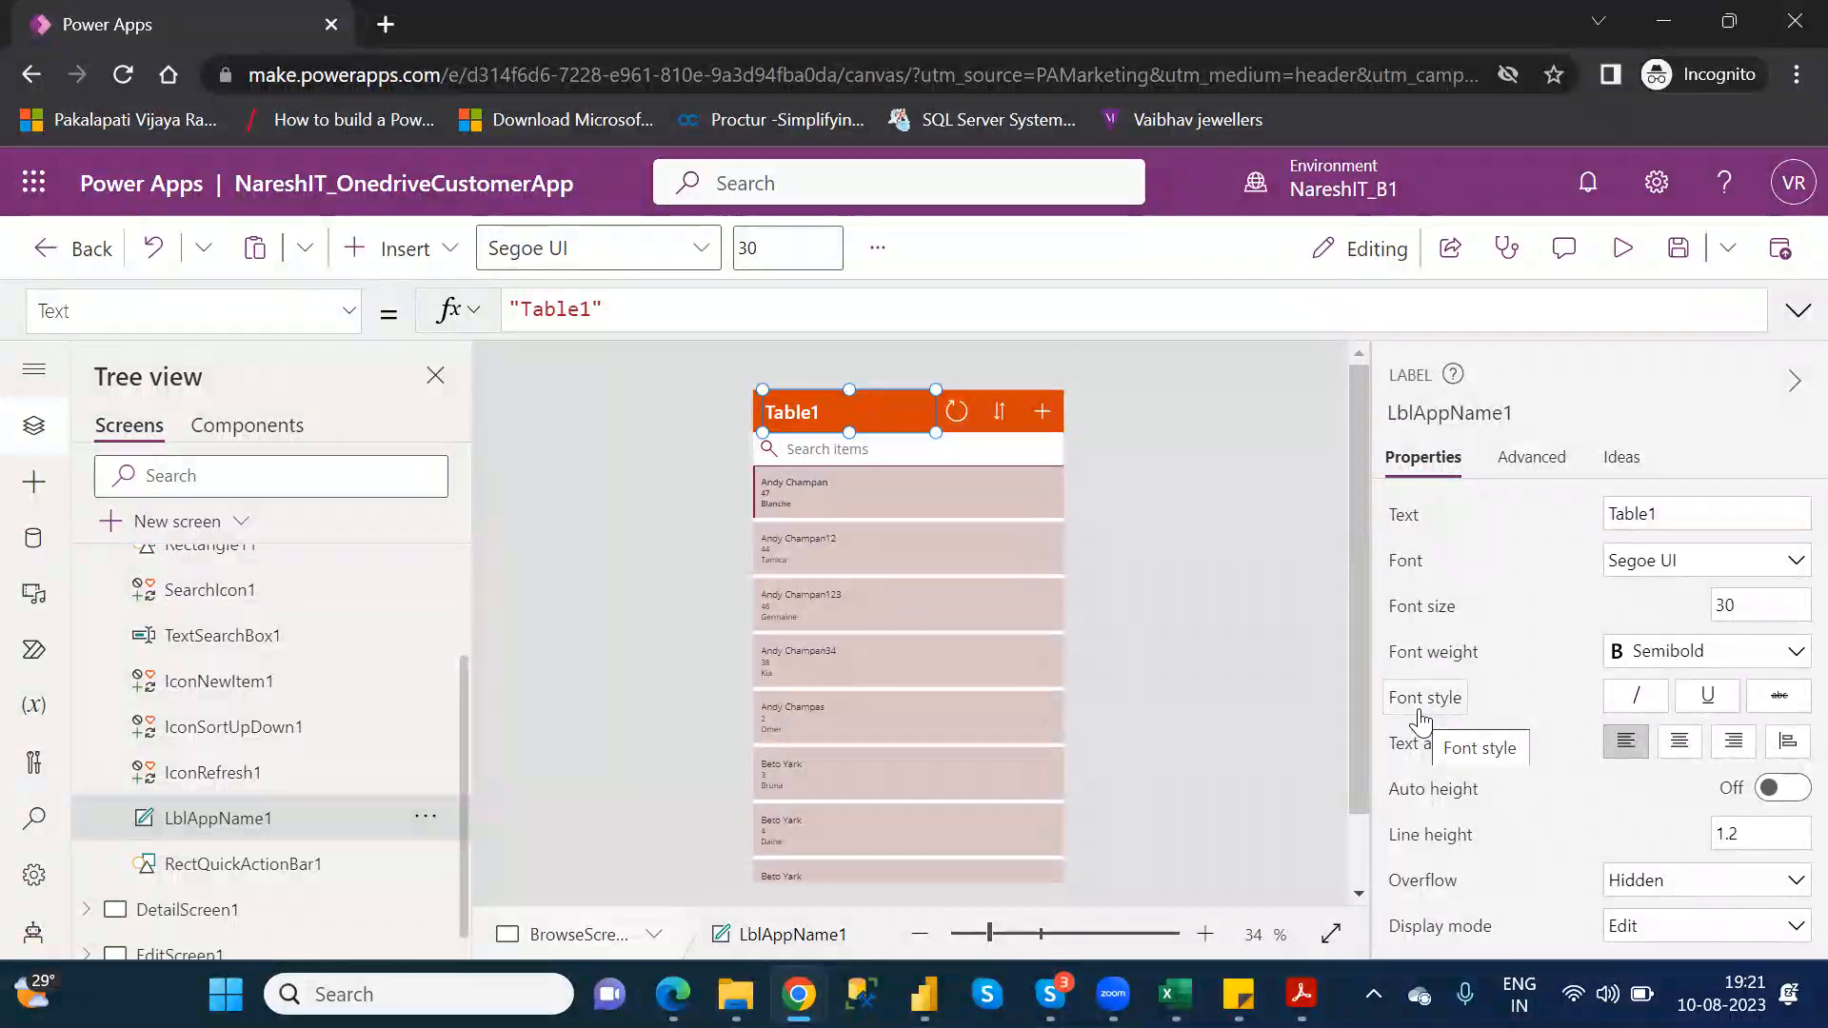
Try italic, strikethrough and centre alignment on the header label, reverting each to plain, left-aligned text.
left_click(1632, 702)
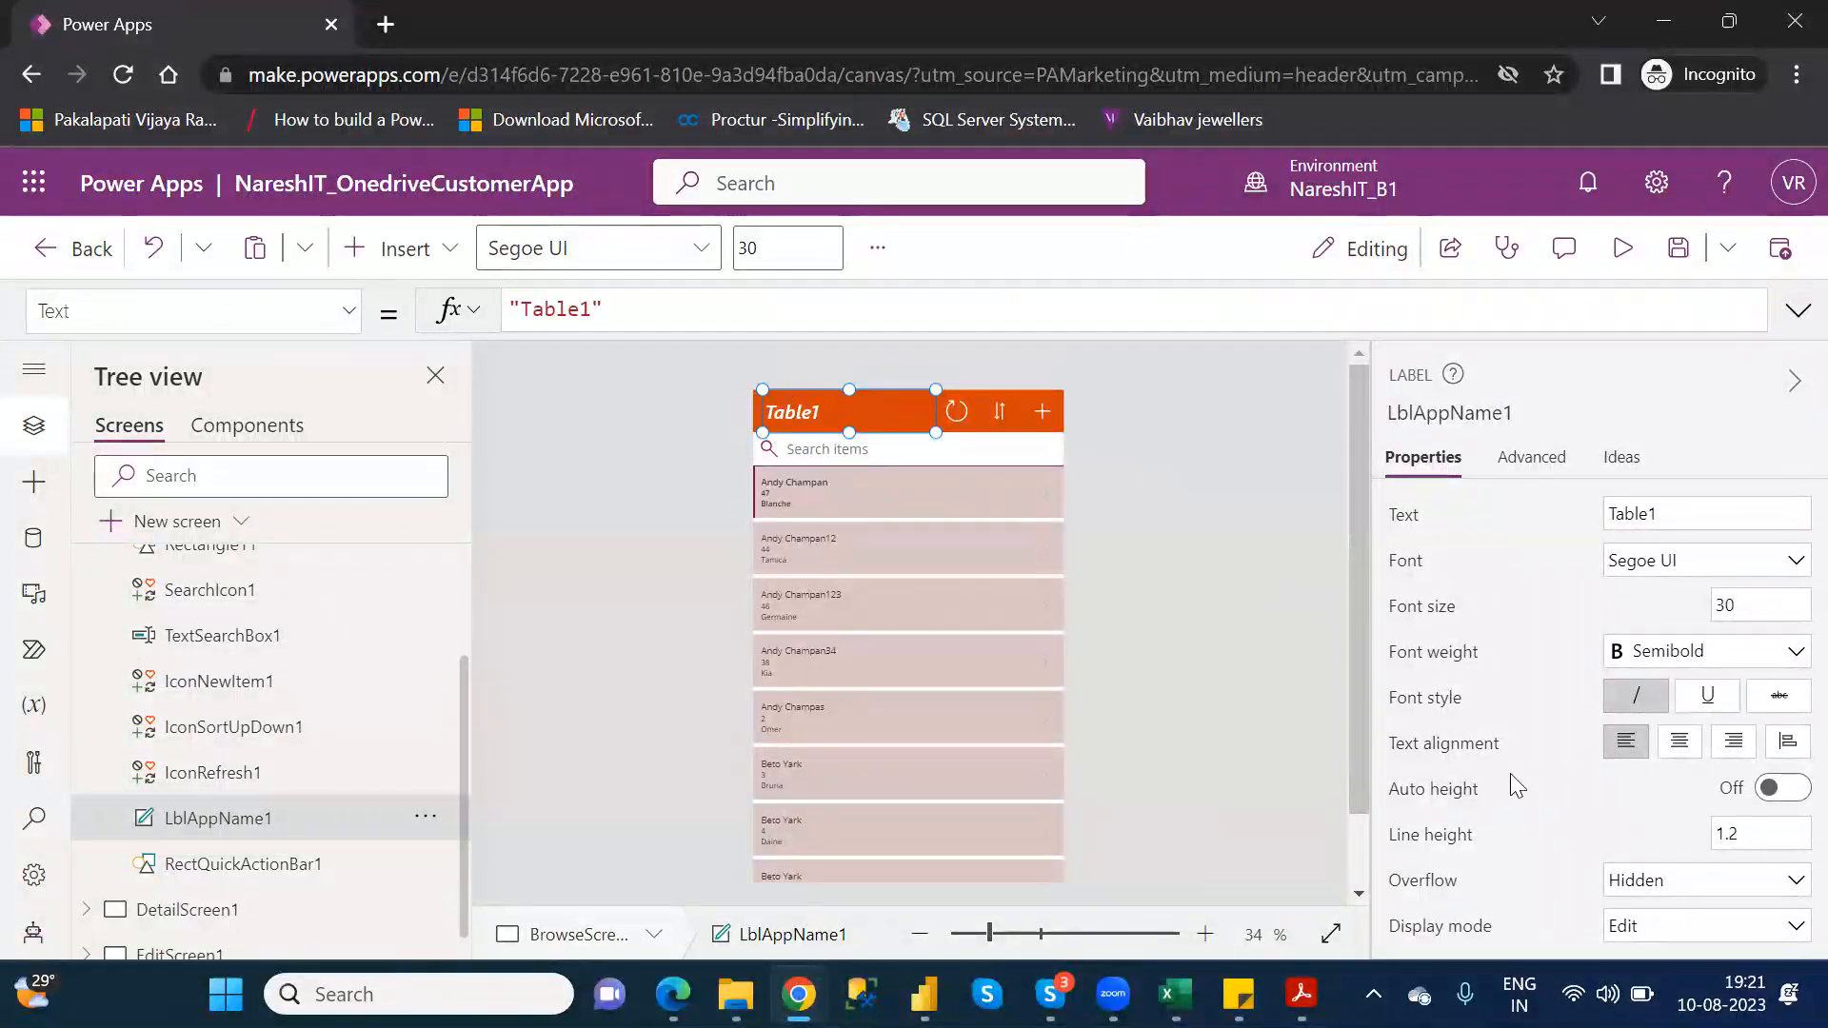
left_click(1650, 706)
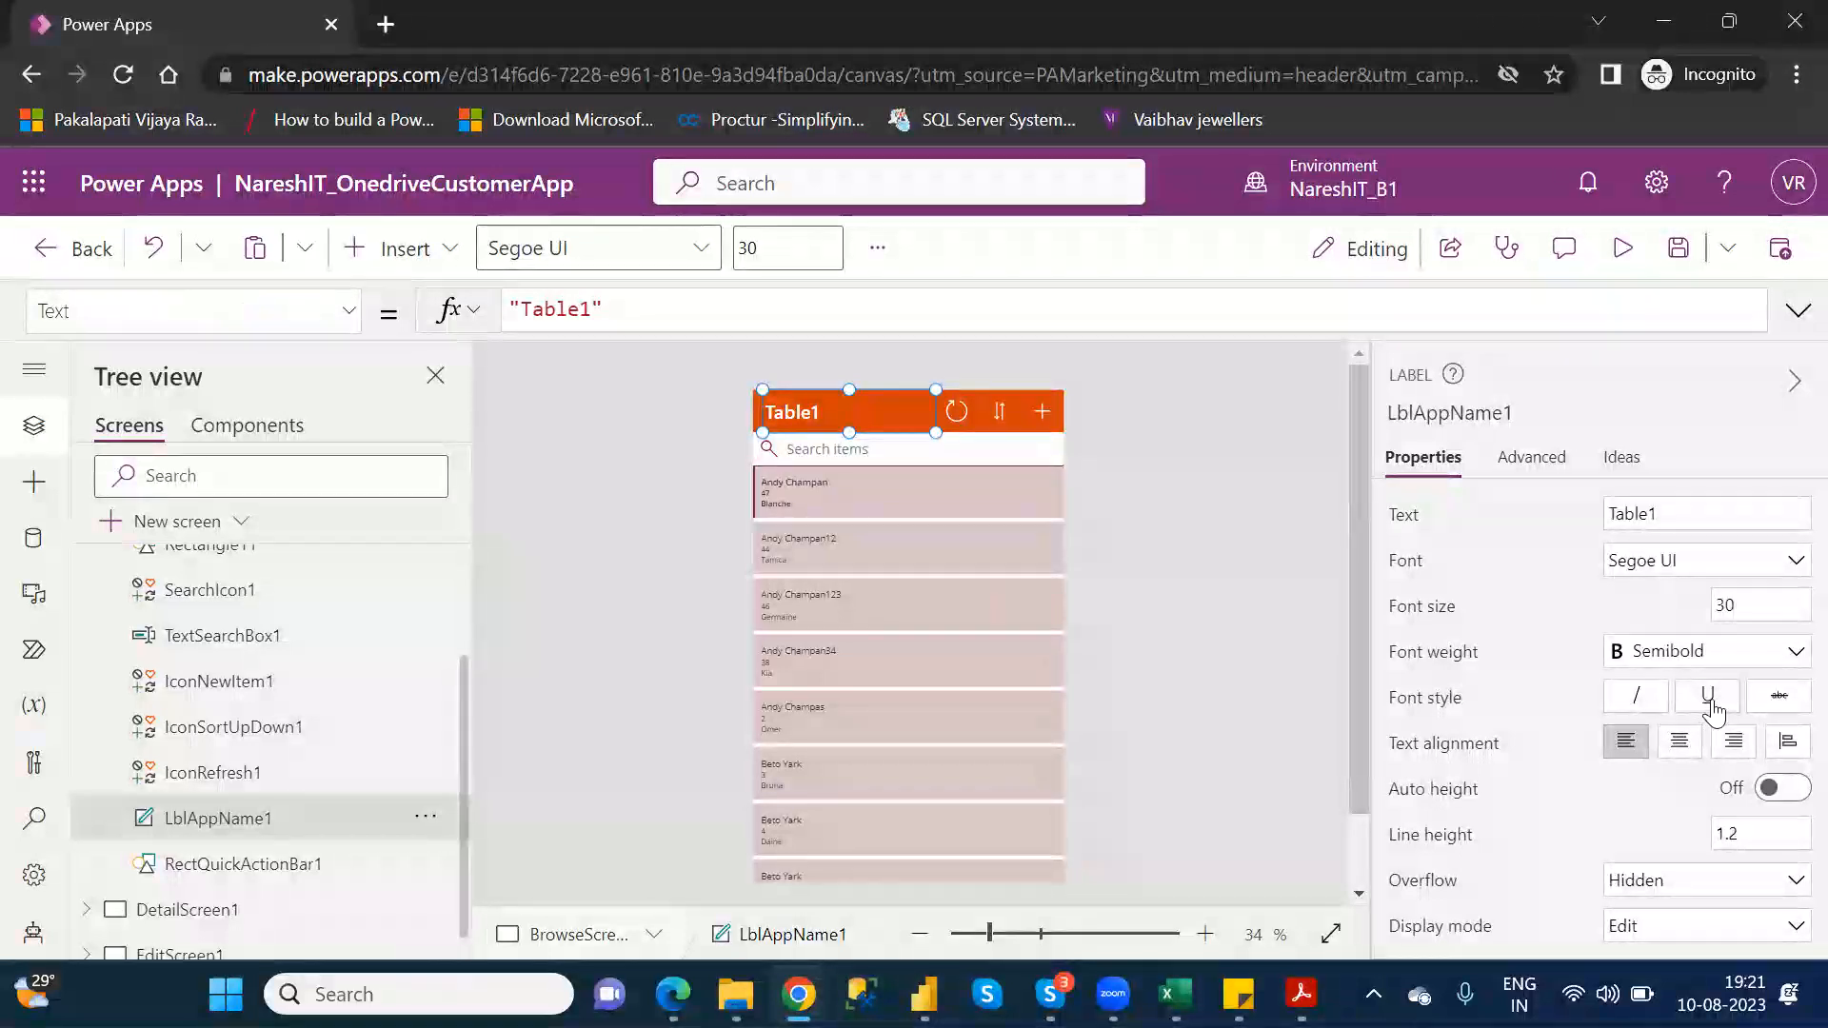
left_click(1779, 702)
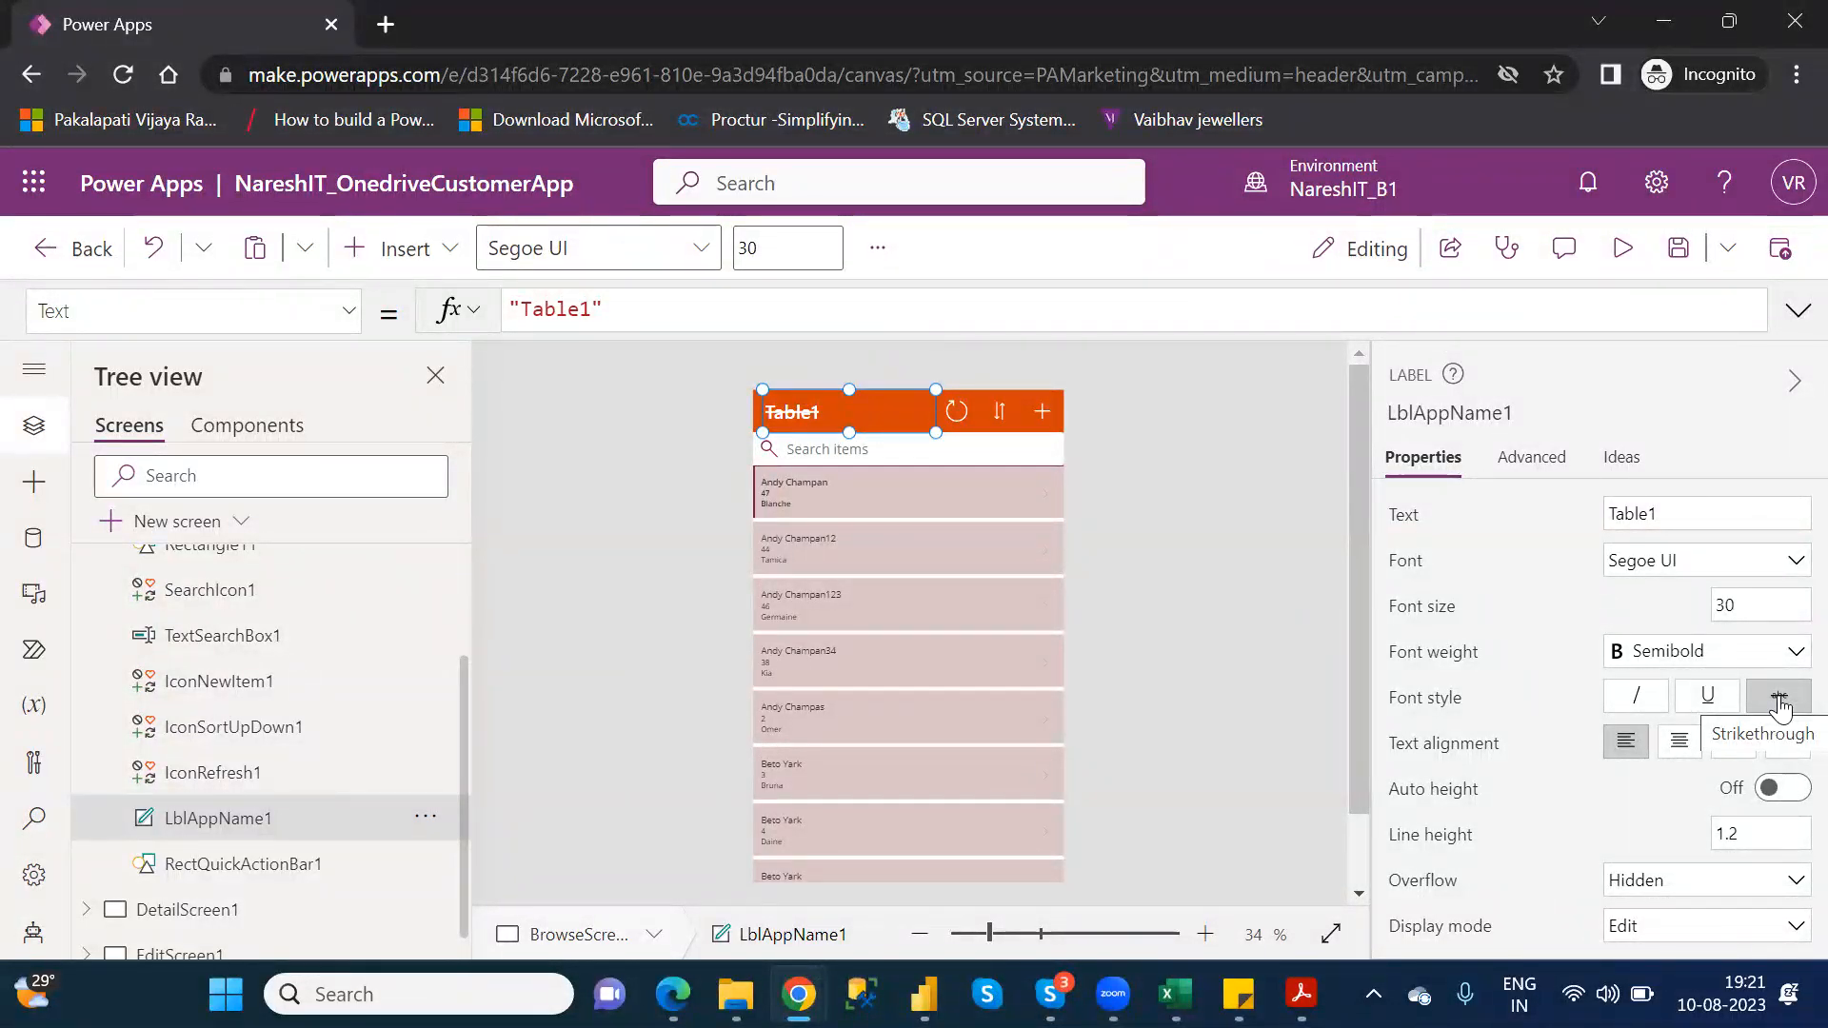
left_click(1779, 702)
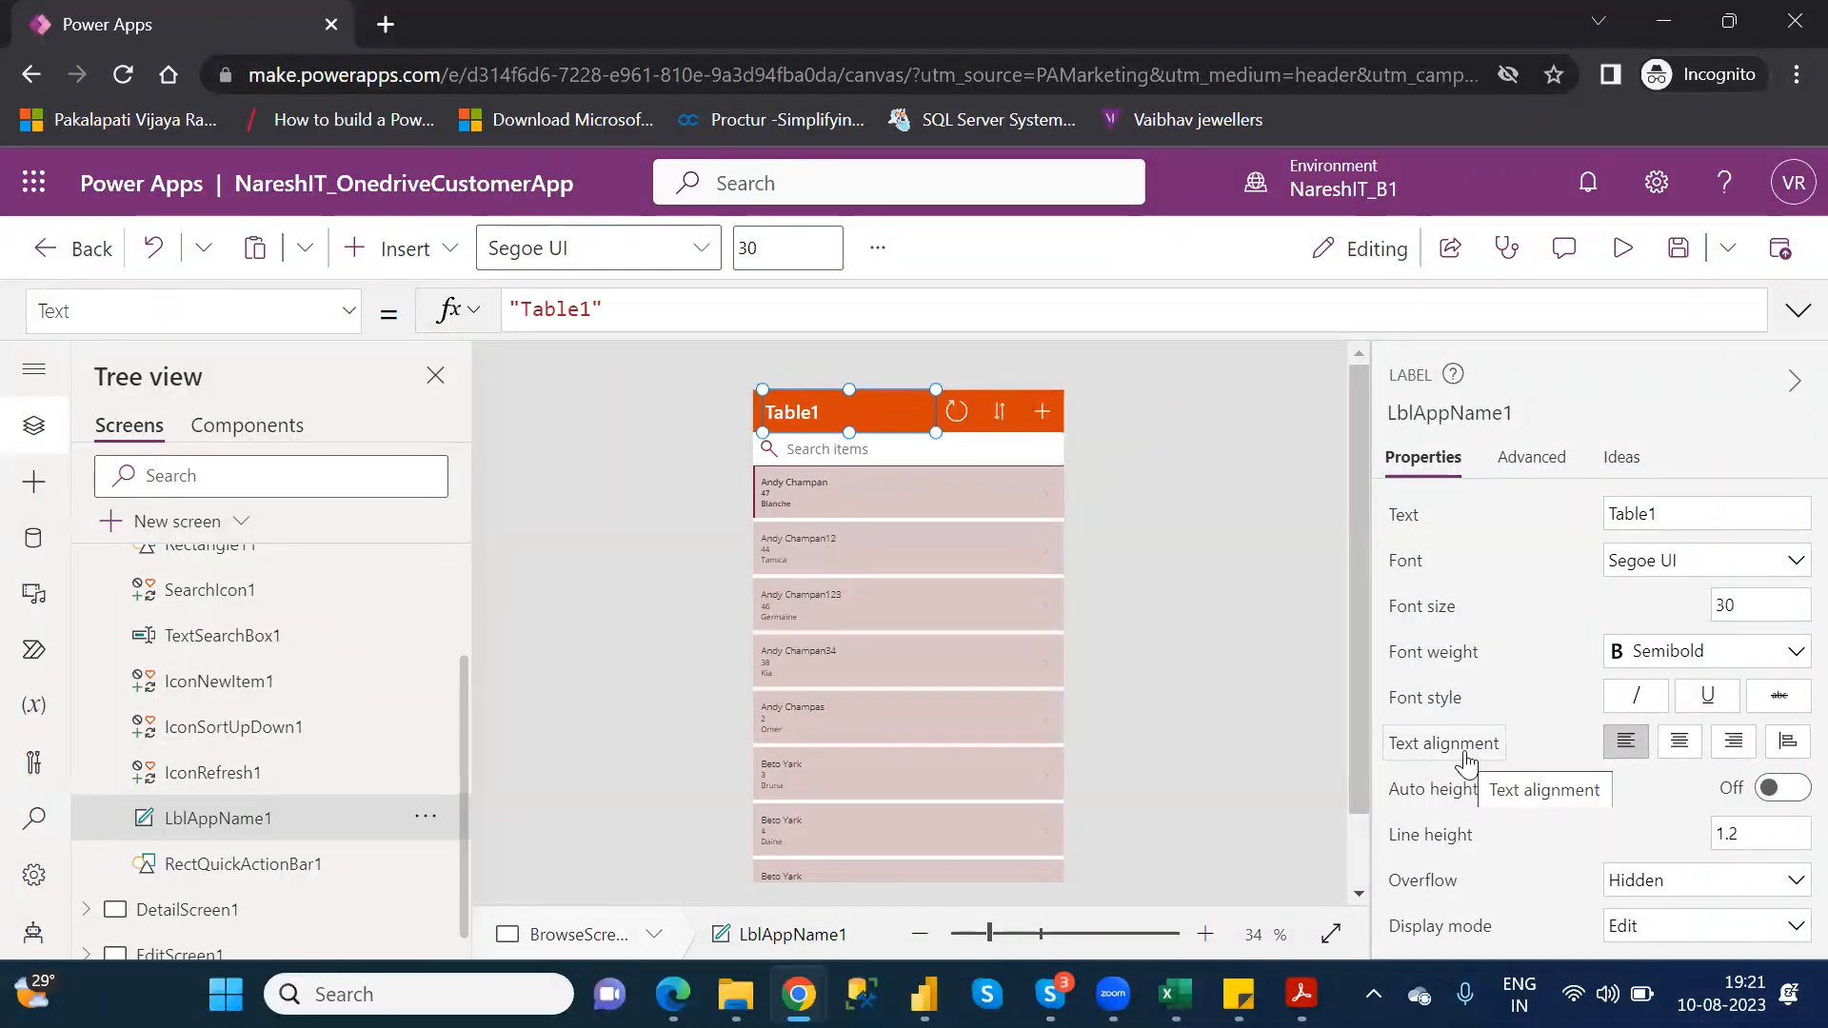
left_click(1680, 749)
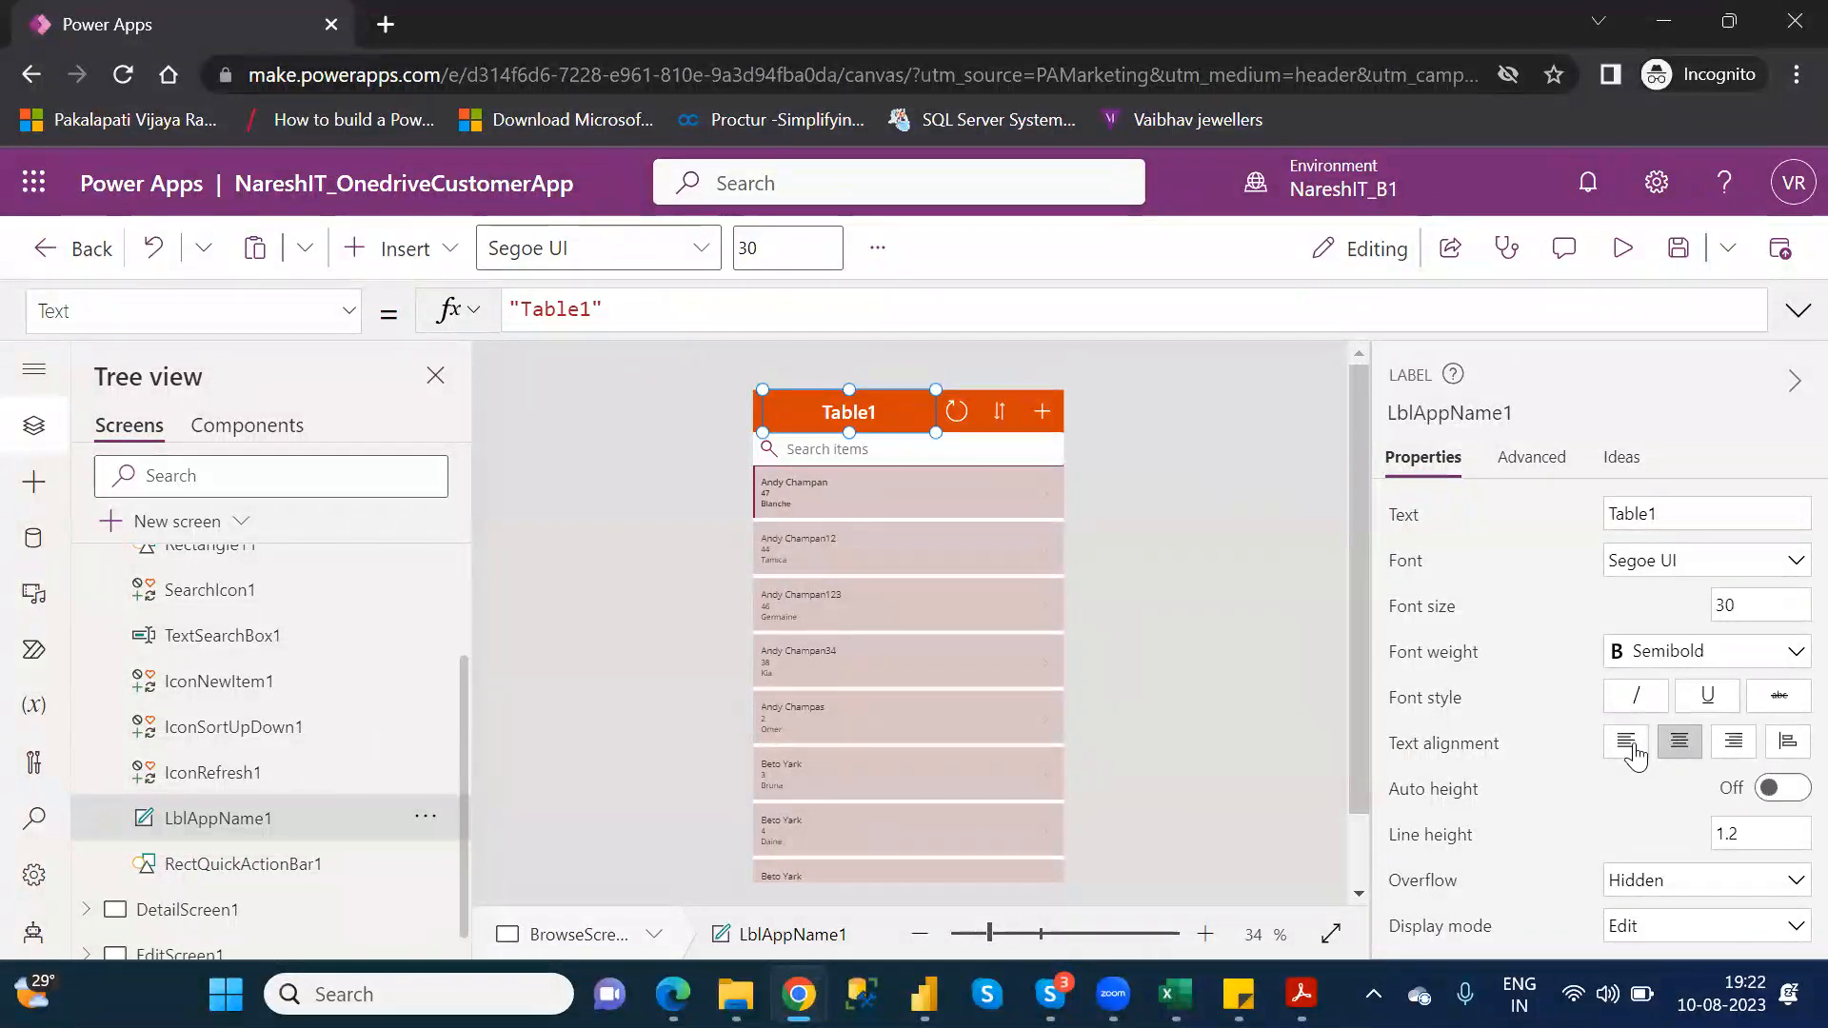
left_click(1634, 746)
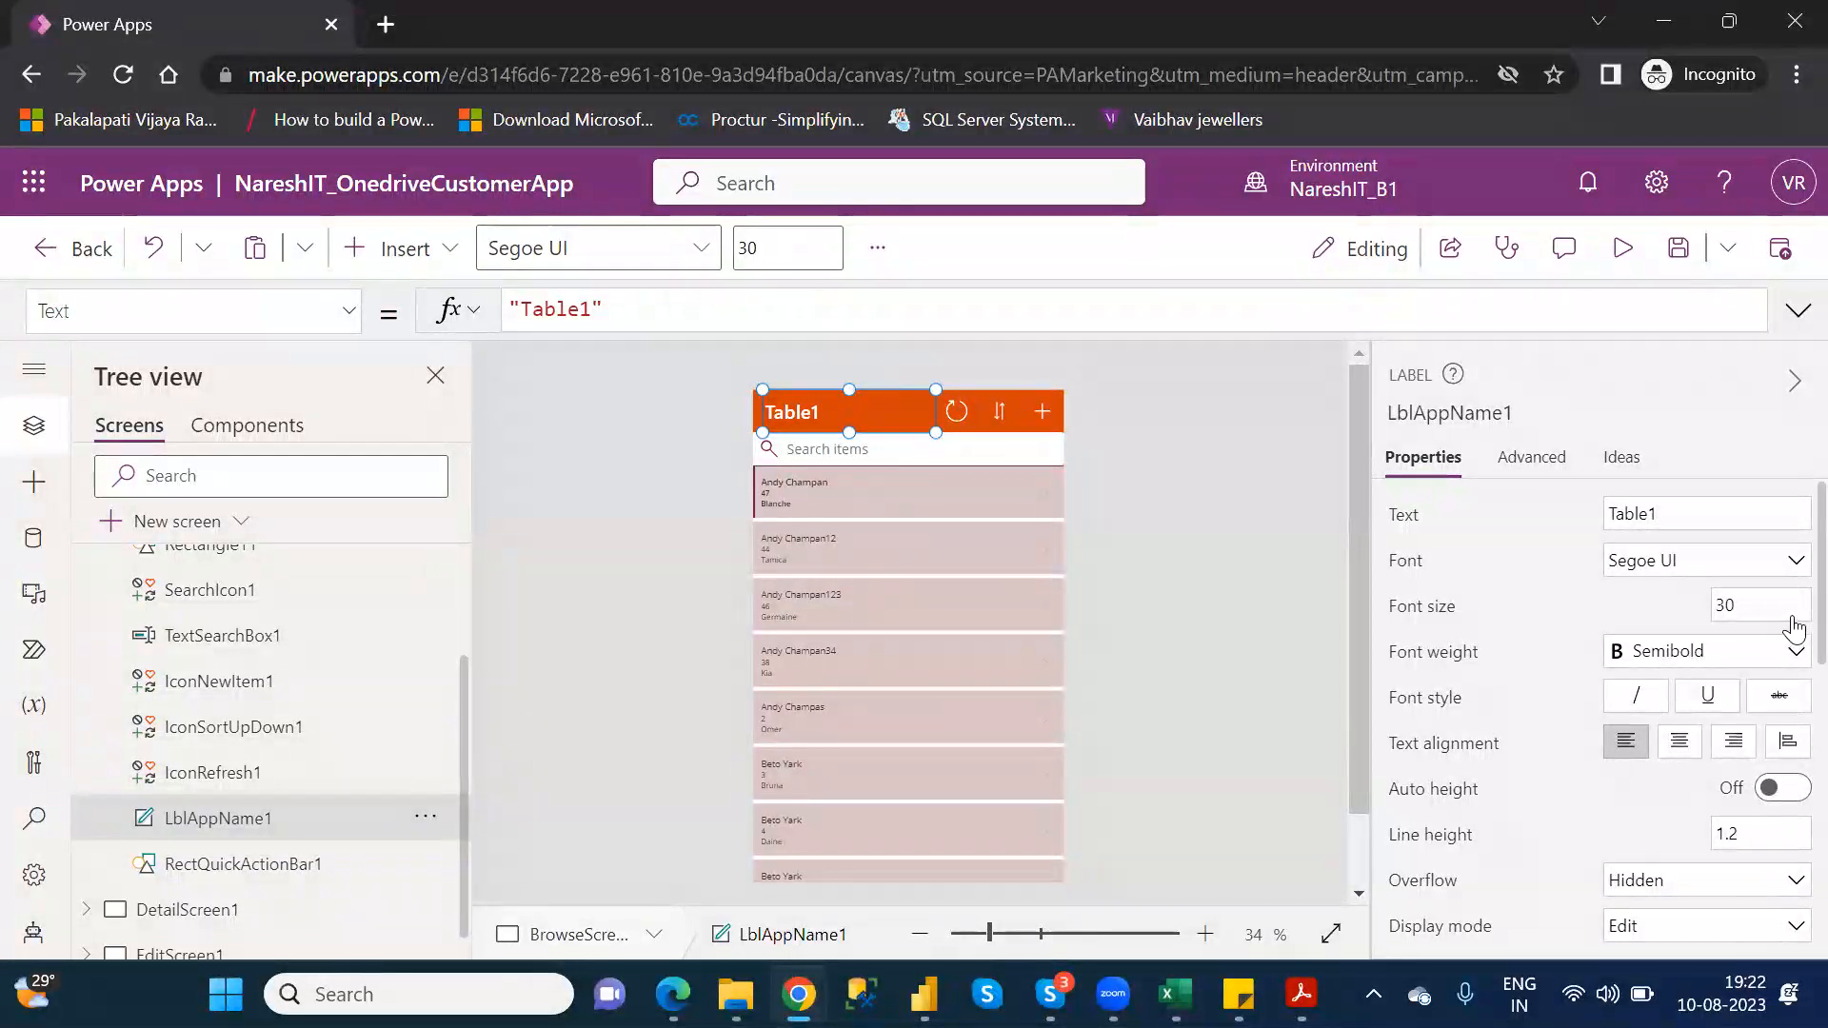
Set the header label's line height to 1.8 and move its start to X position 0 in the header bar.
scroll(1794, 628, "down", 2)
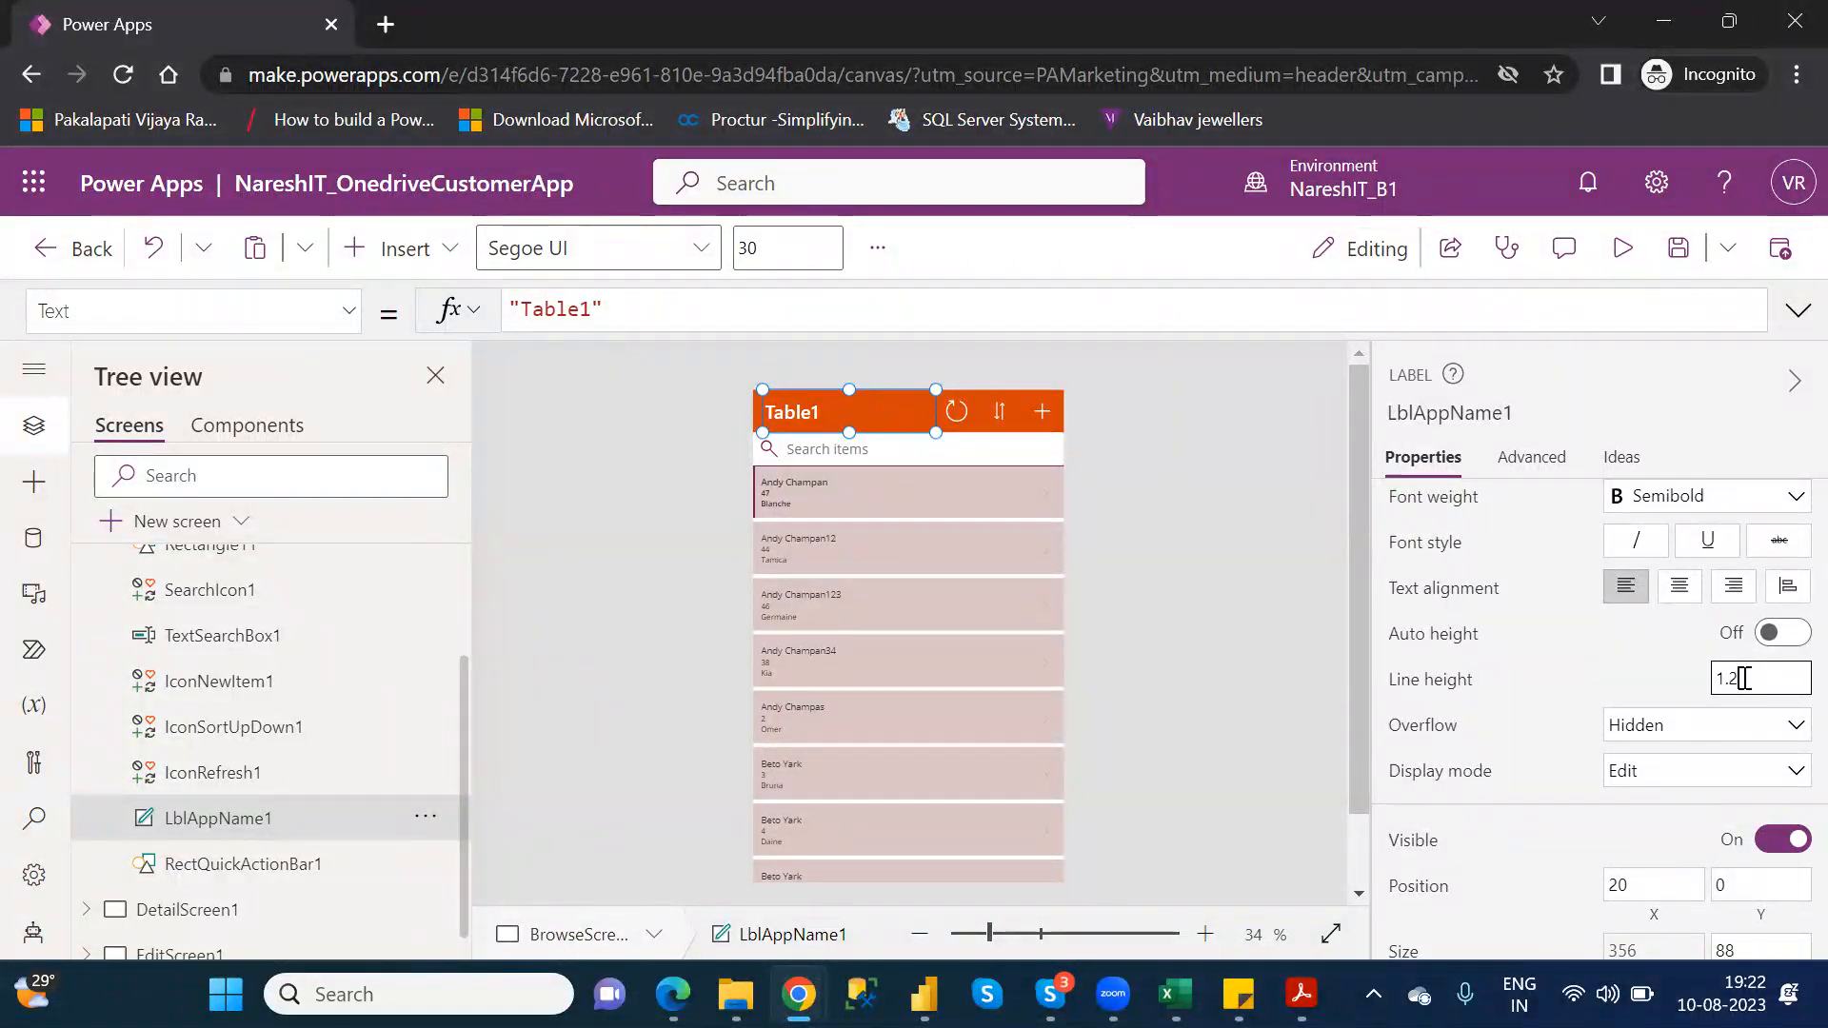
key("BackSpace")
mouse_move(824, 416)
left_mouse_down()
mouse_move(855, 489)
mouse_move(922, 482)
mouse_move(956, 410)
mouse_move(841, 411)
mouse_move(808, 387)
mouse_move(811, 426)
left_mouse_up()
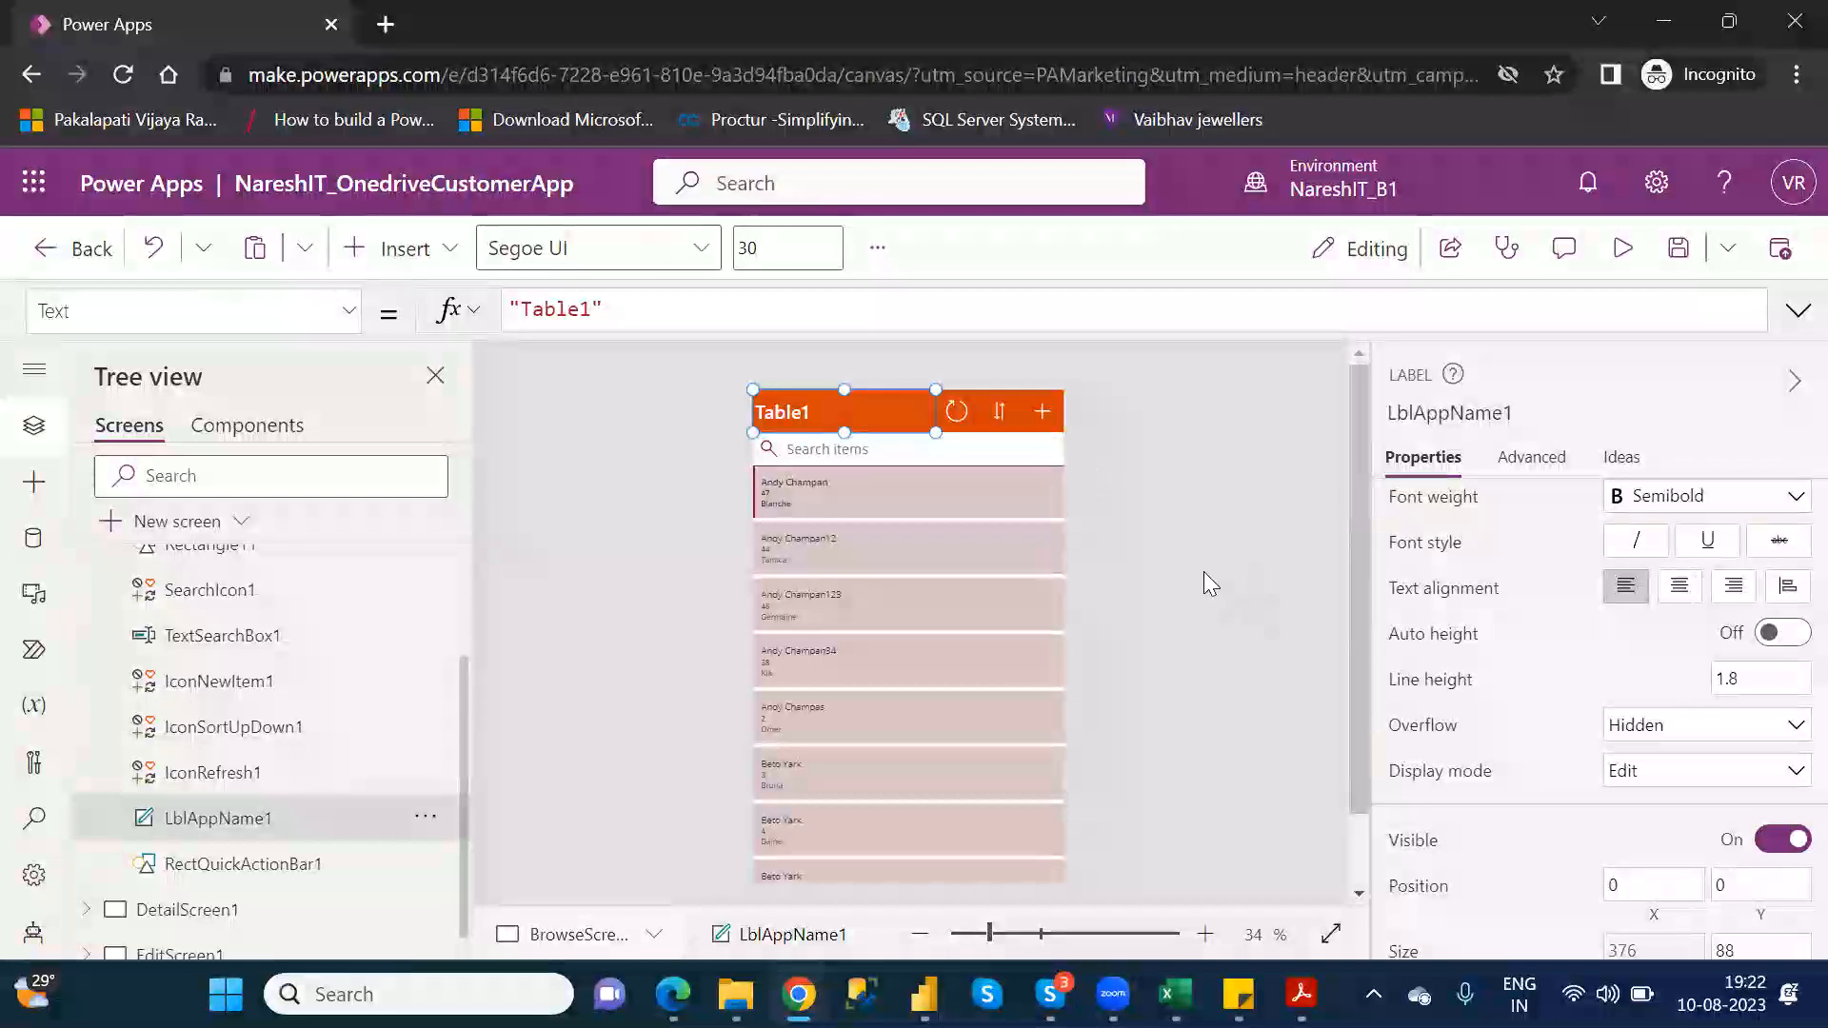
Try the Scroll overflow on the header label, enlarging and moving it over the gallery to X 264, Y 264 at about 359 by 167.
left_click(1661, 731)
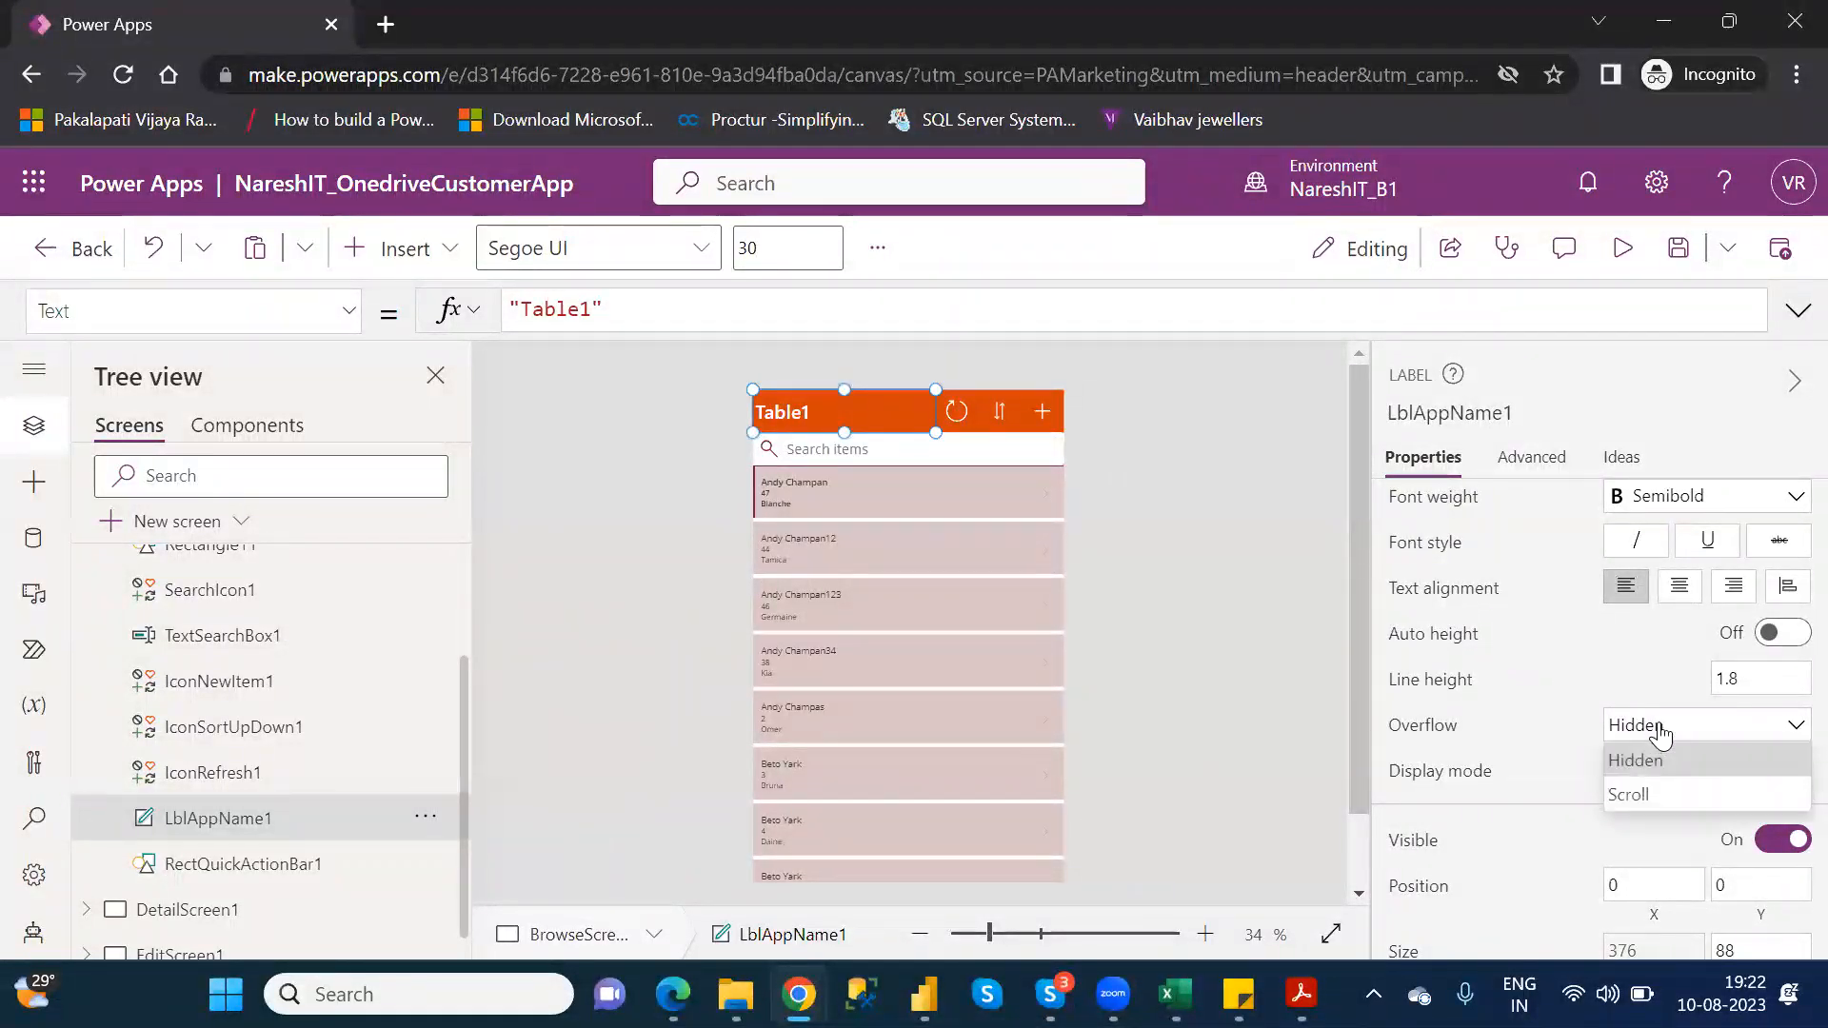
left_click(1649, 792)
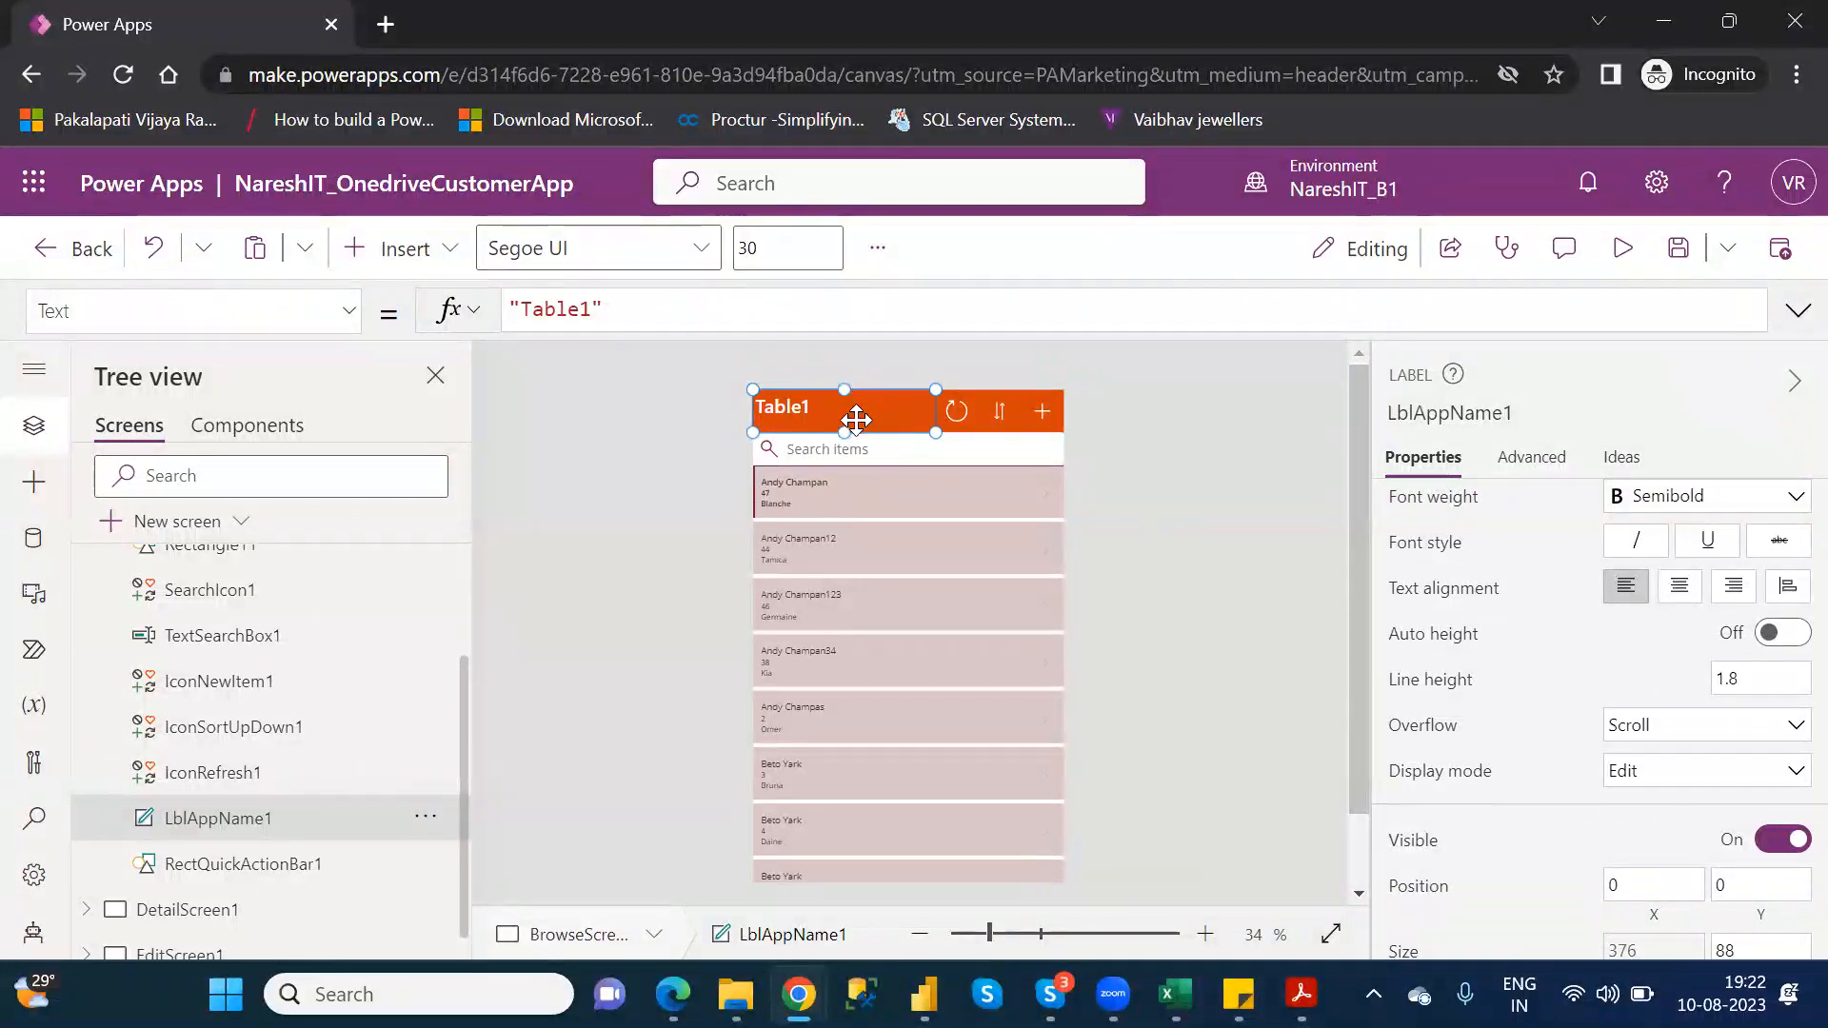
left_click_drag(853, 476, 847, 544)
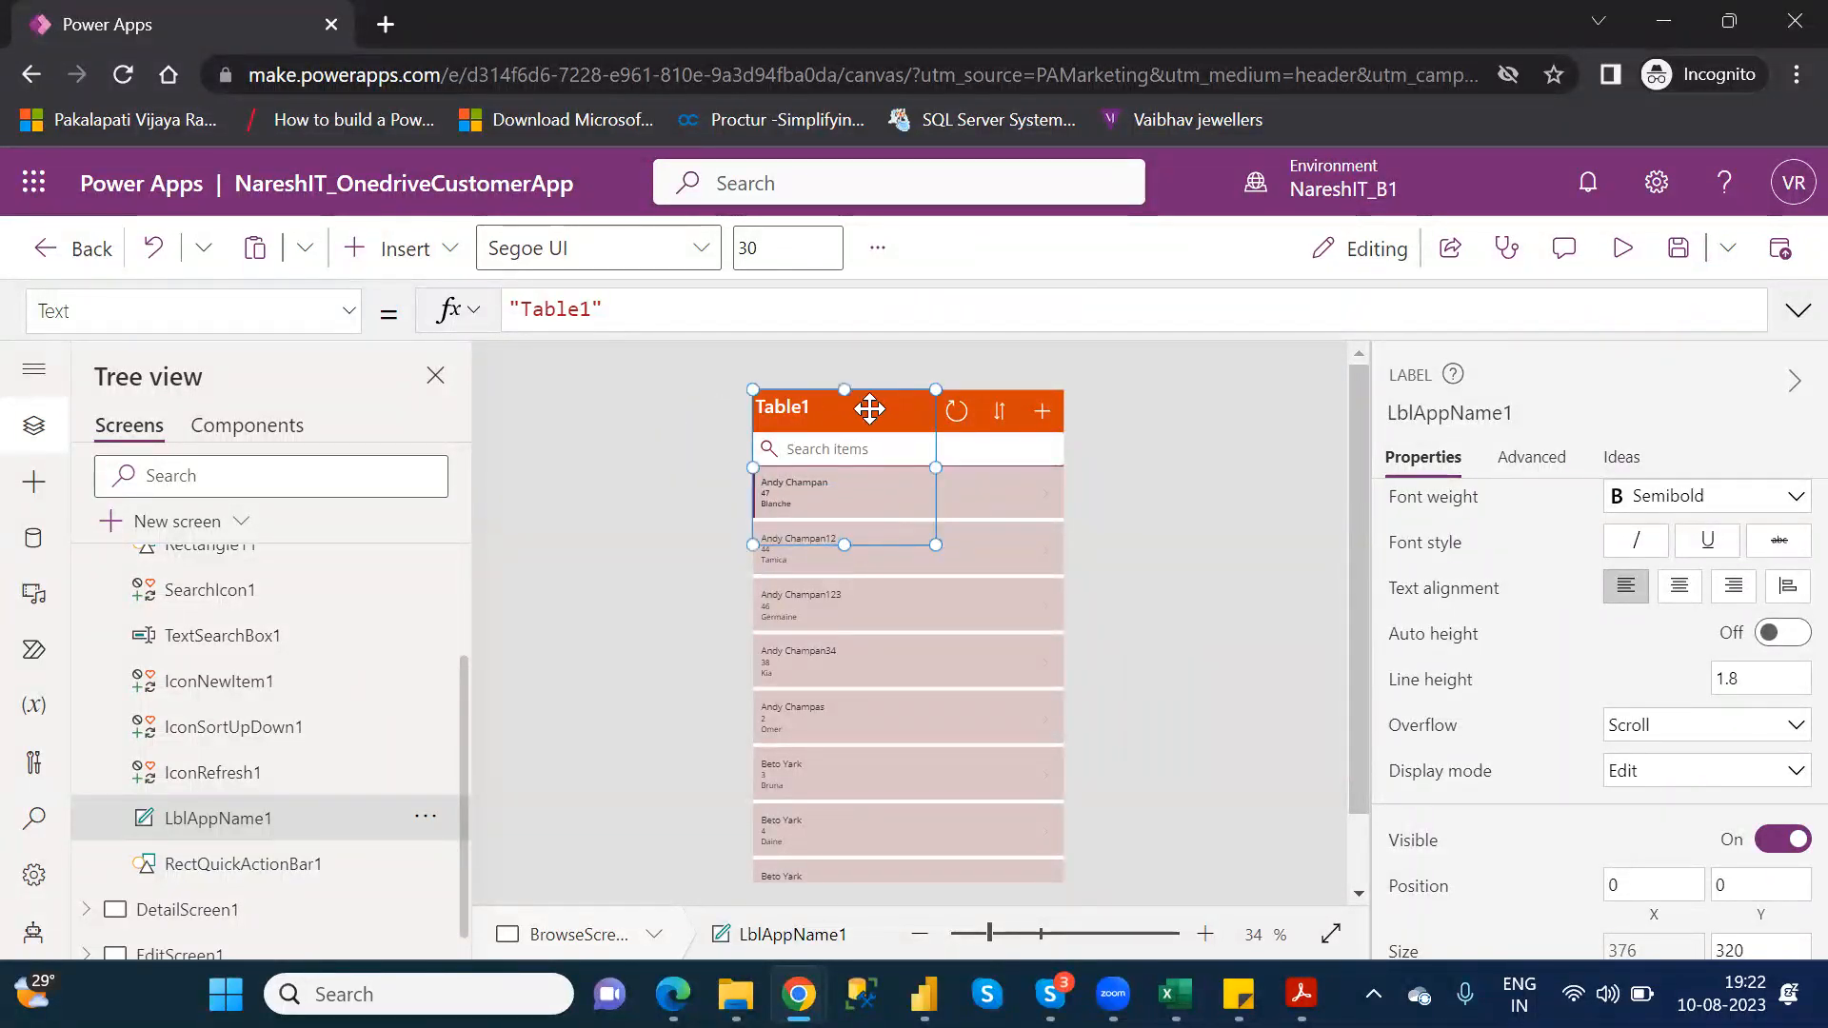
left_click_drag(877, 408, 1026, 534)
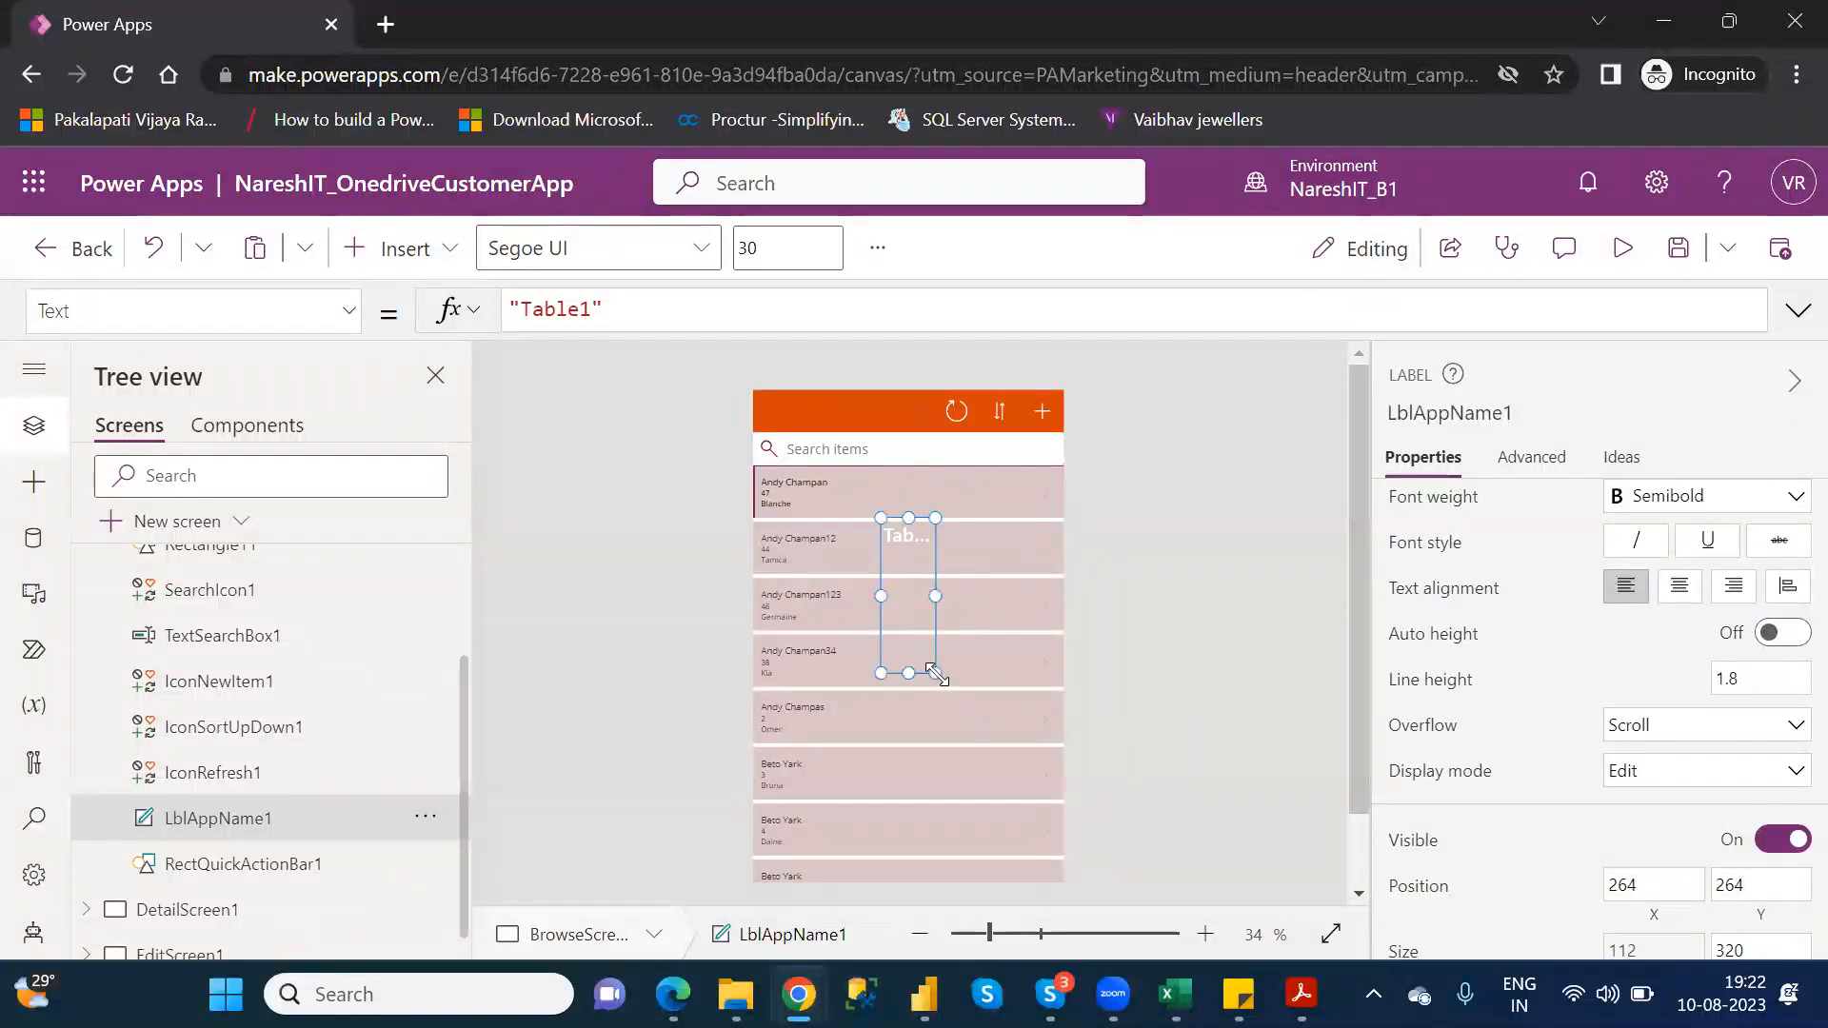
left_click_drag(935, 672, 1055, 599)
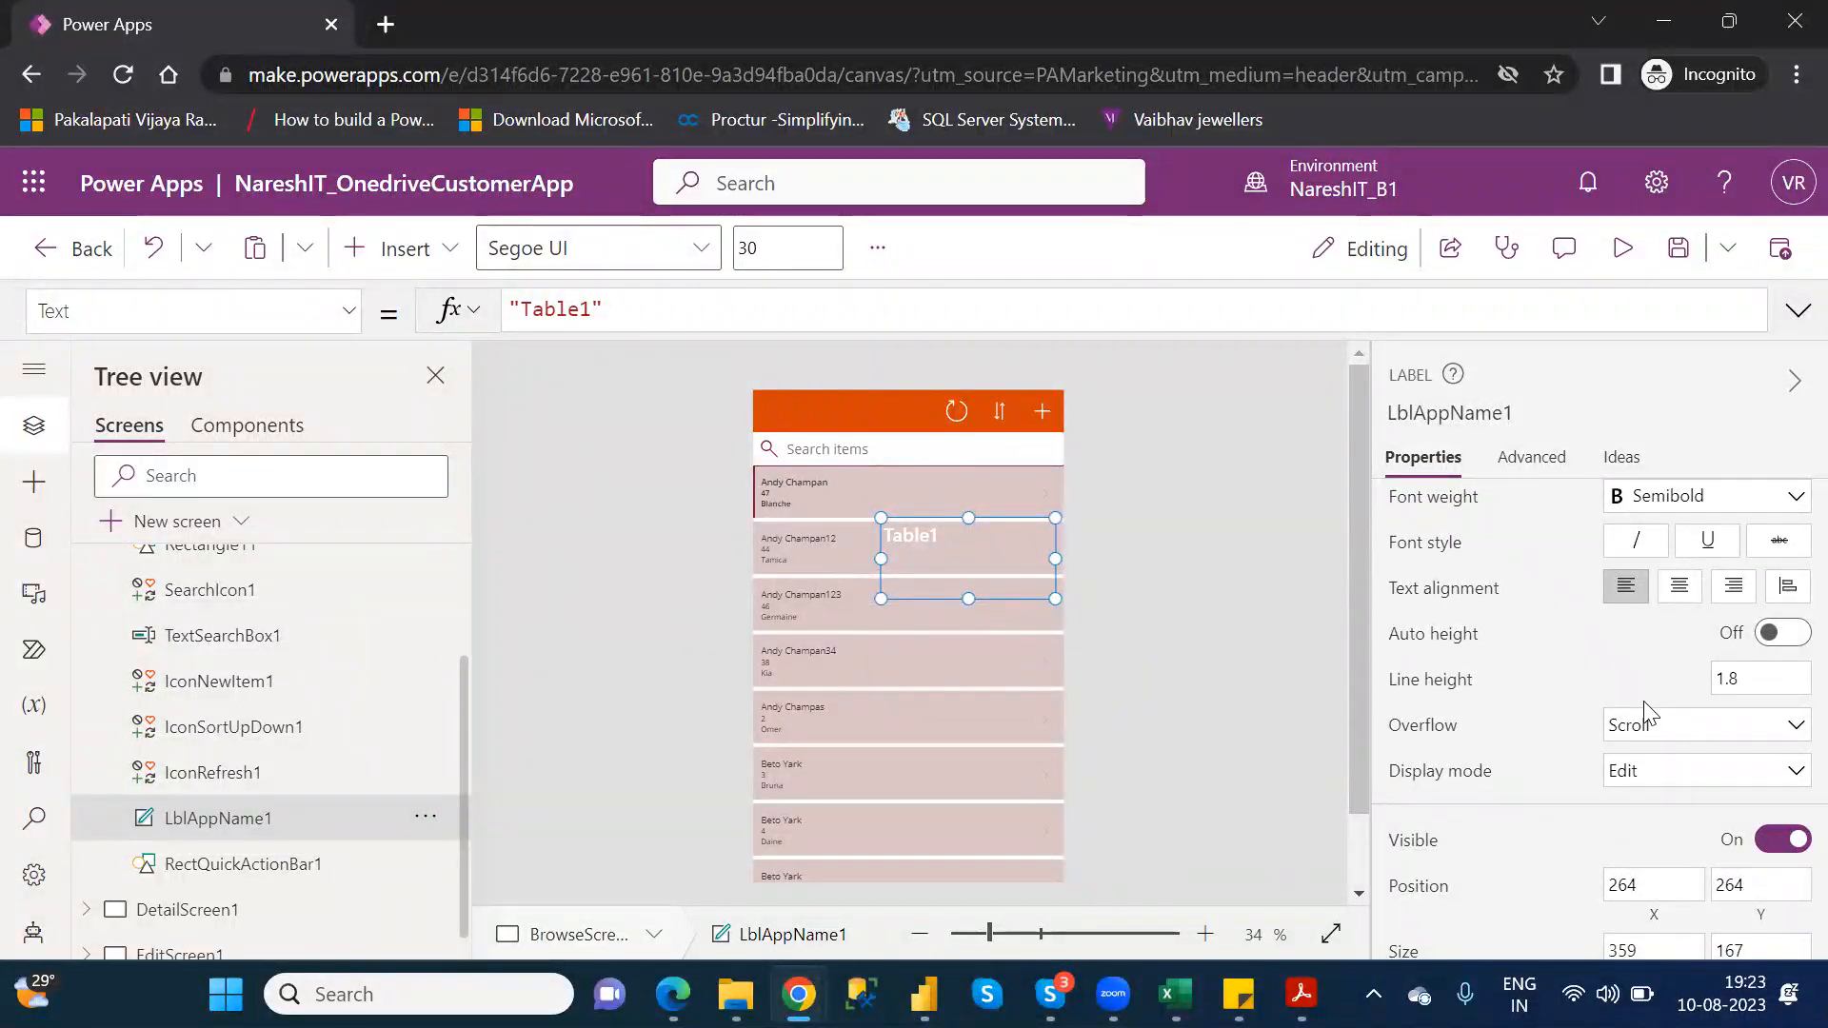
Set the header label's overflow to Hidden and fit it back into the header bar at 0, 0, sized about 335 by 84.
left_click(1654, 728)
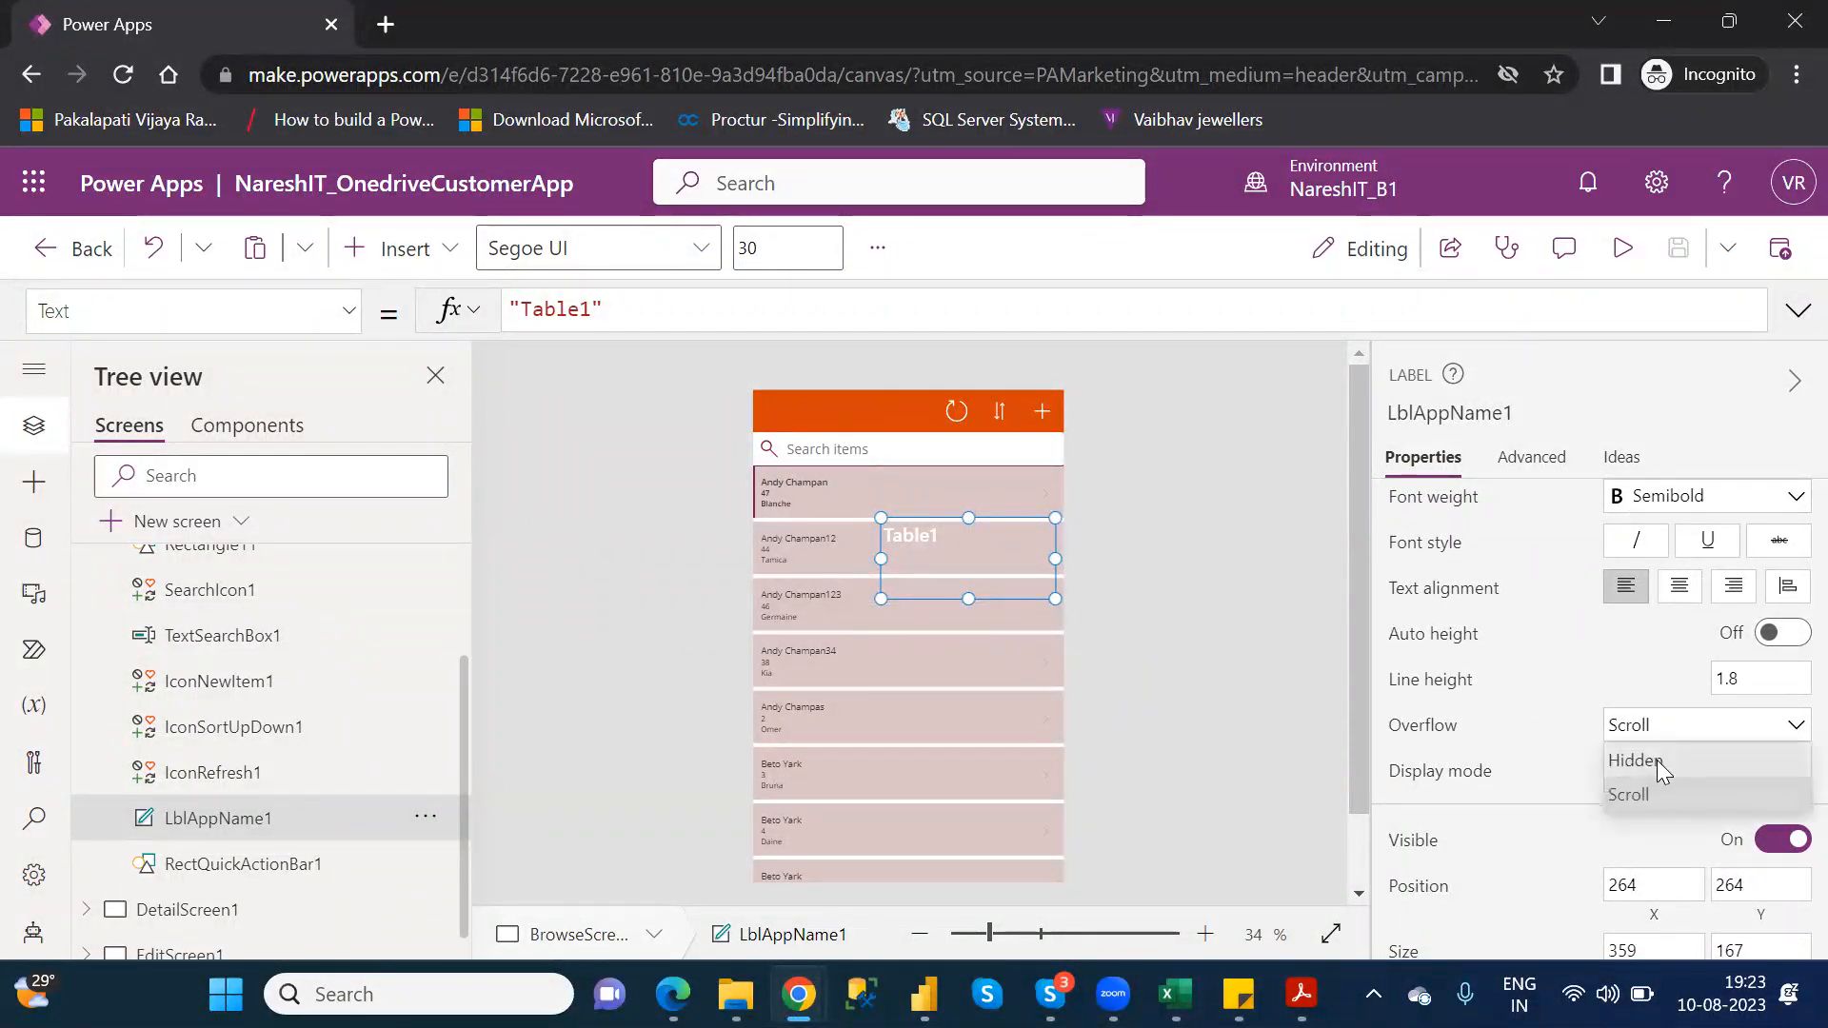
left_click(1656, 760)
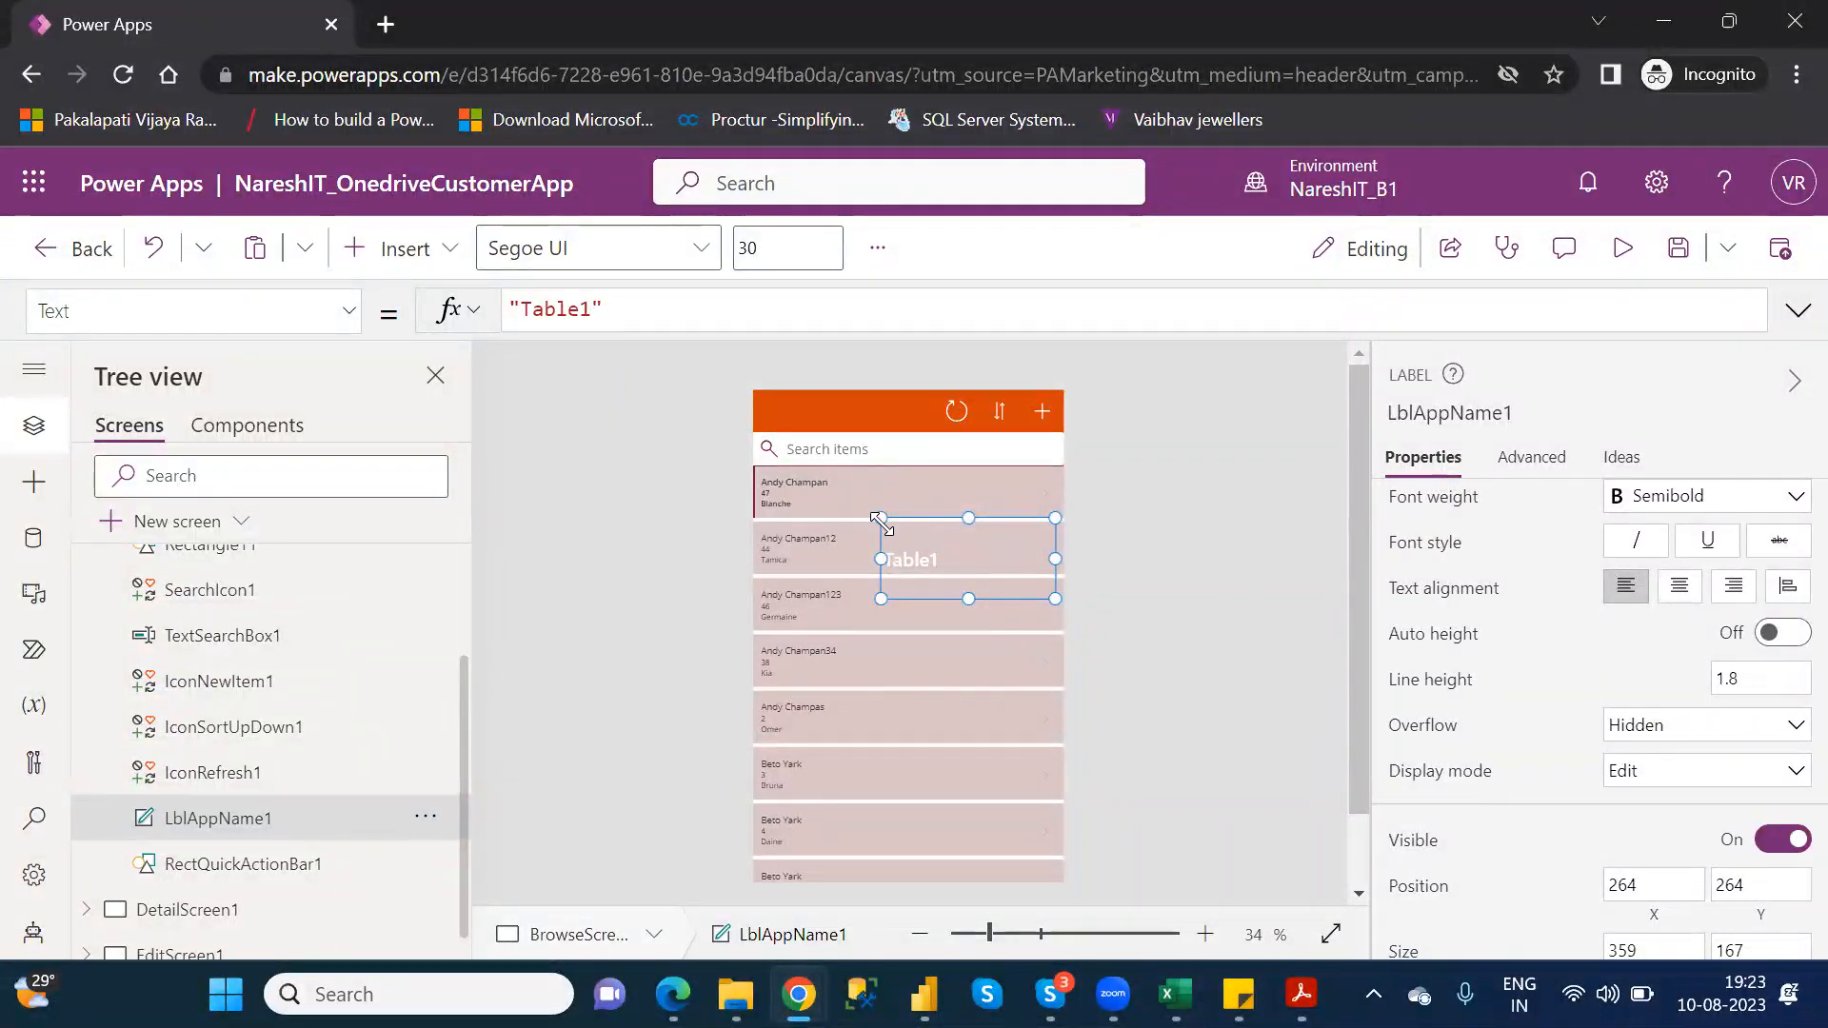
left_click_drag(880, 519, 854, 411)
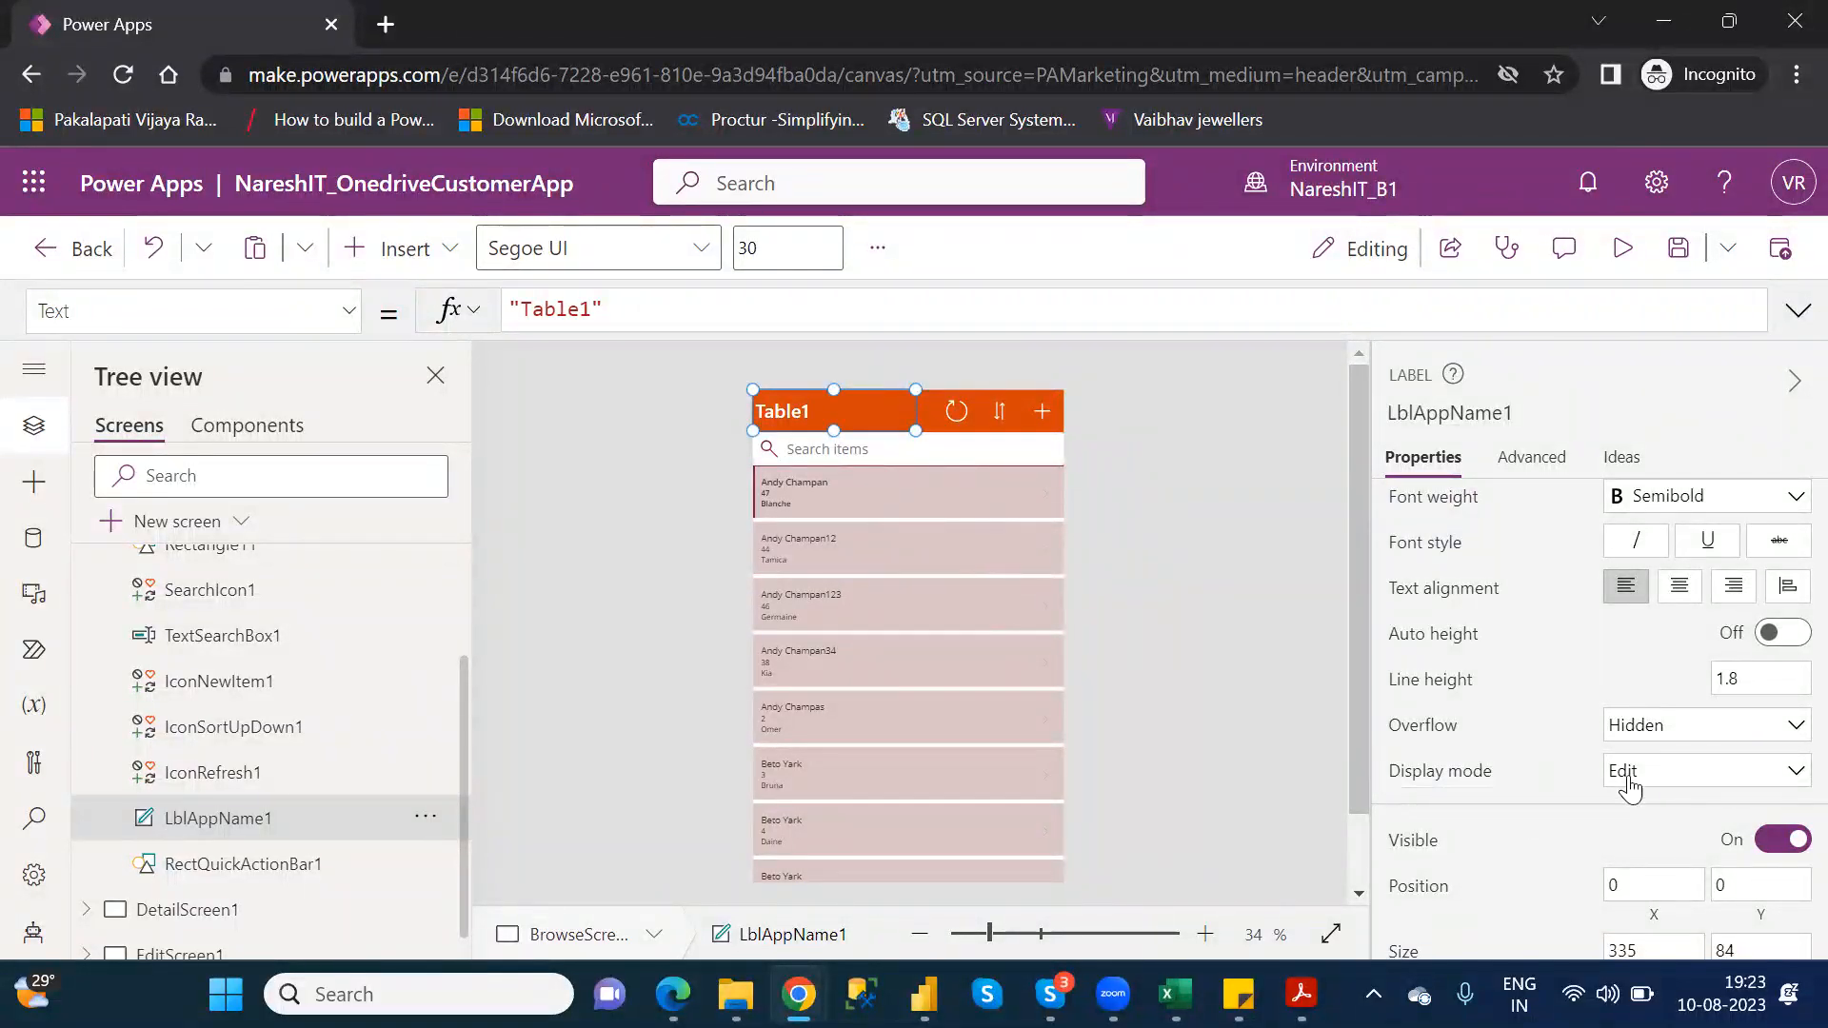
Try the Disabled and View display modes on the header label, returning it to Edit after each.
left_click(1683, 771)
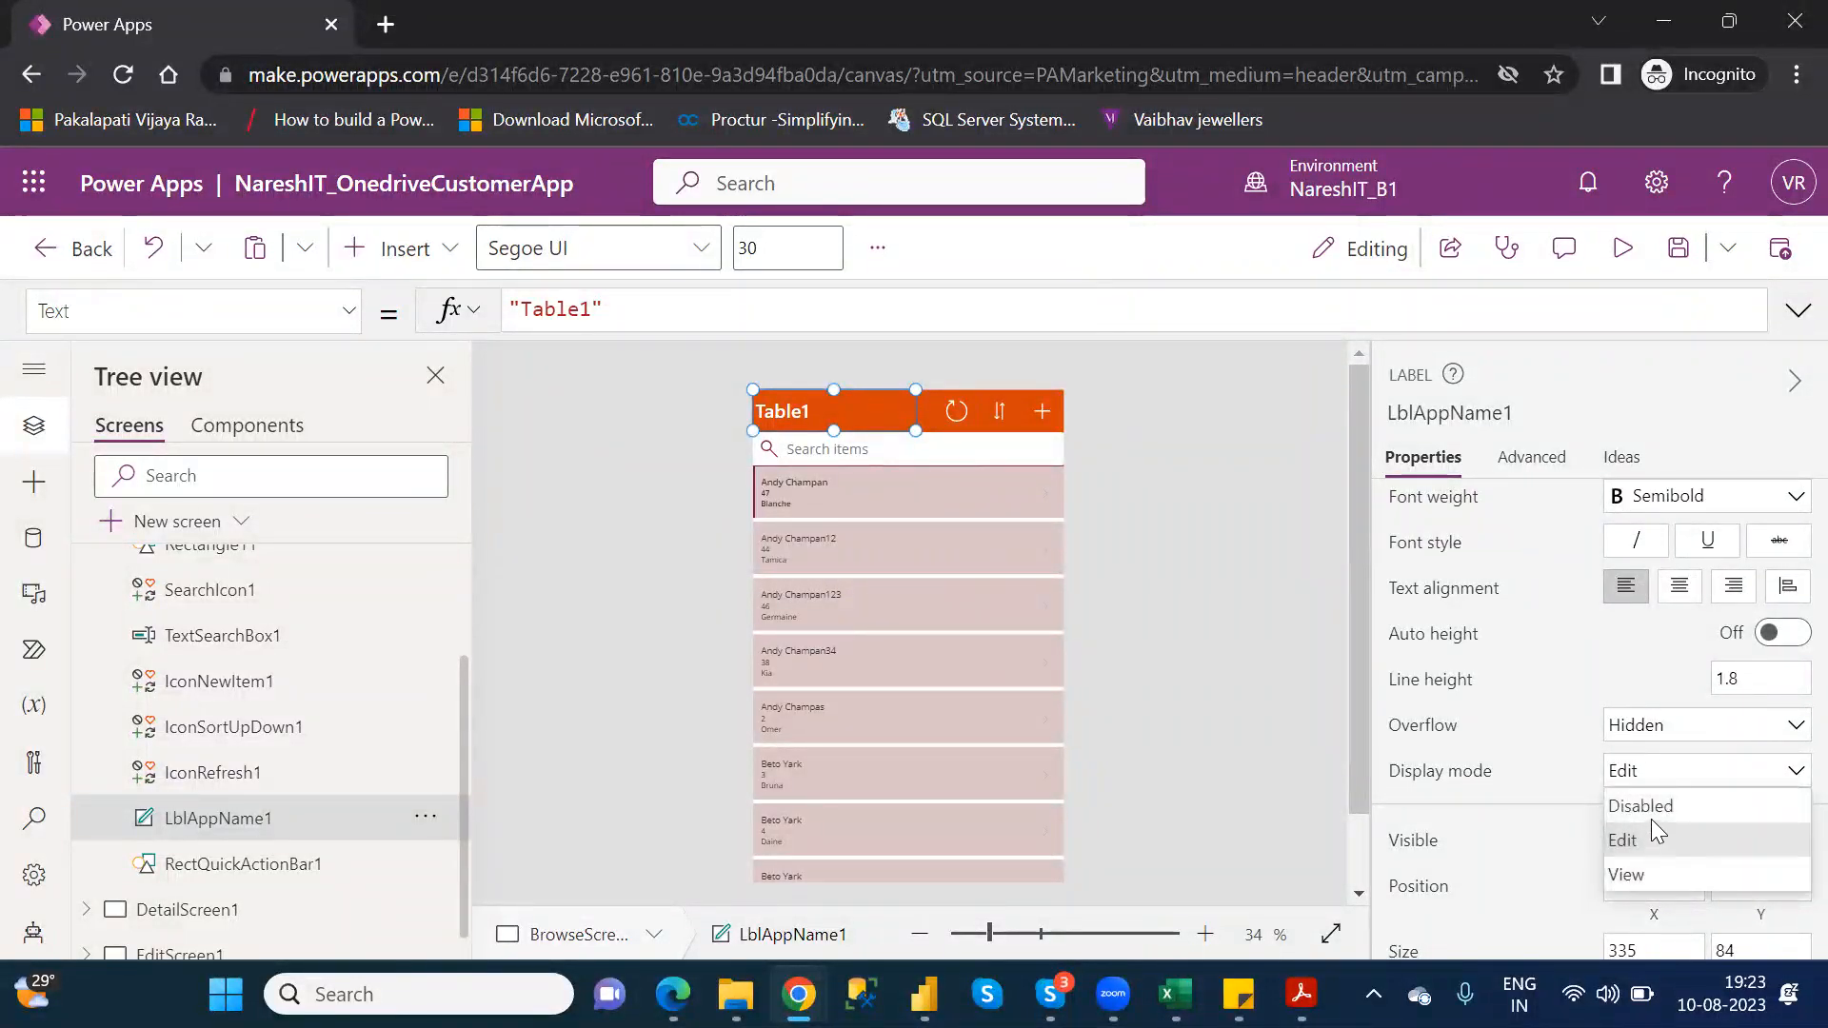
left_click(1651, 807)
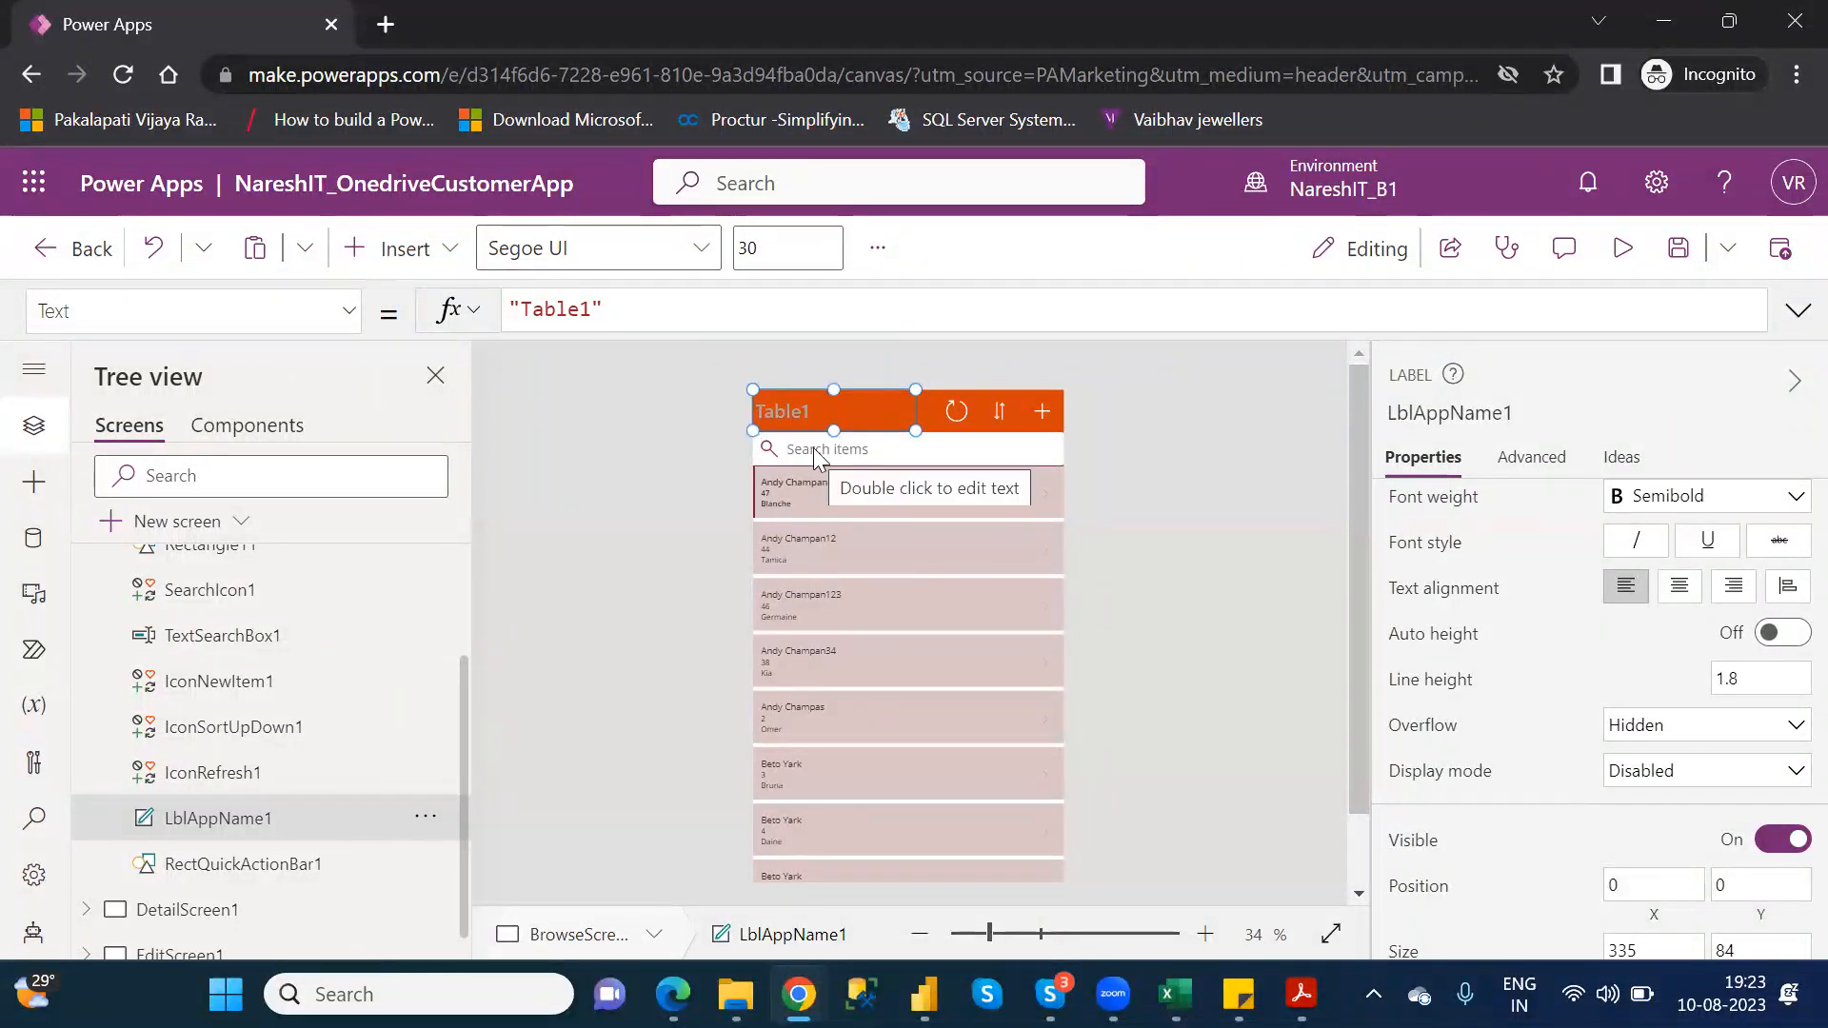
left_click(1703, 788)
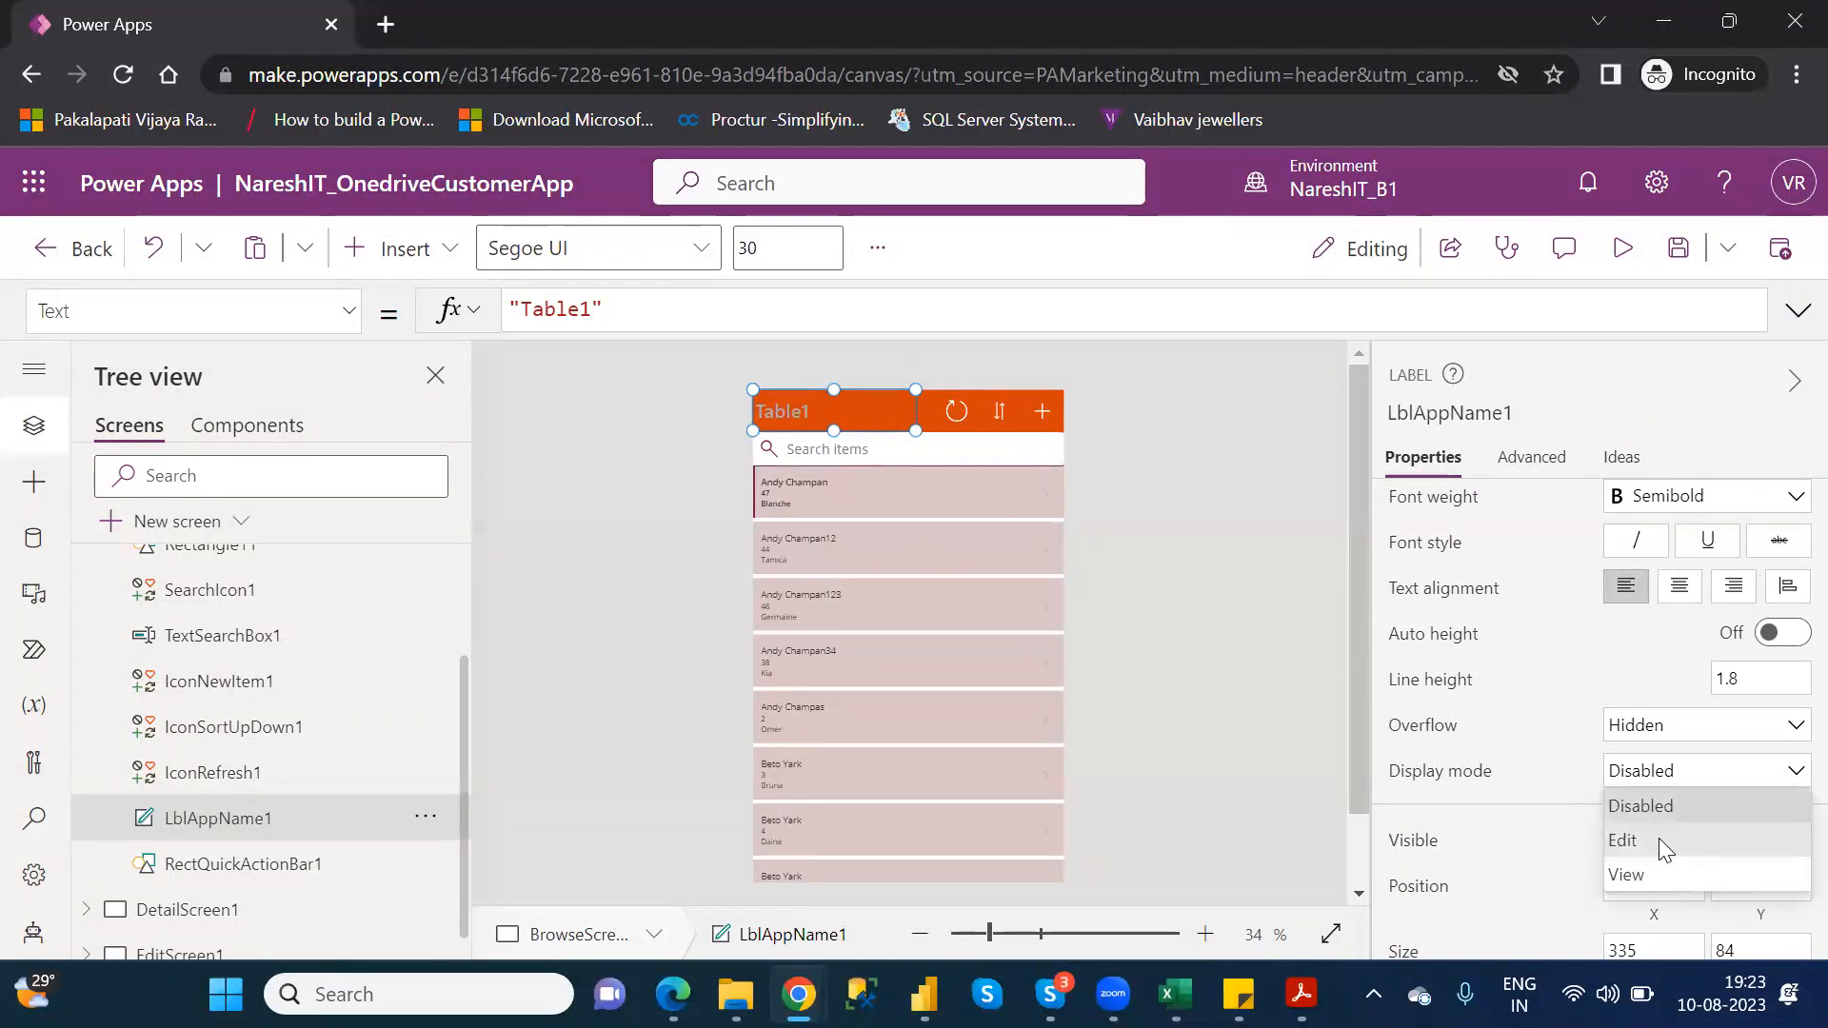
left_click(1659, 838)
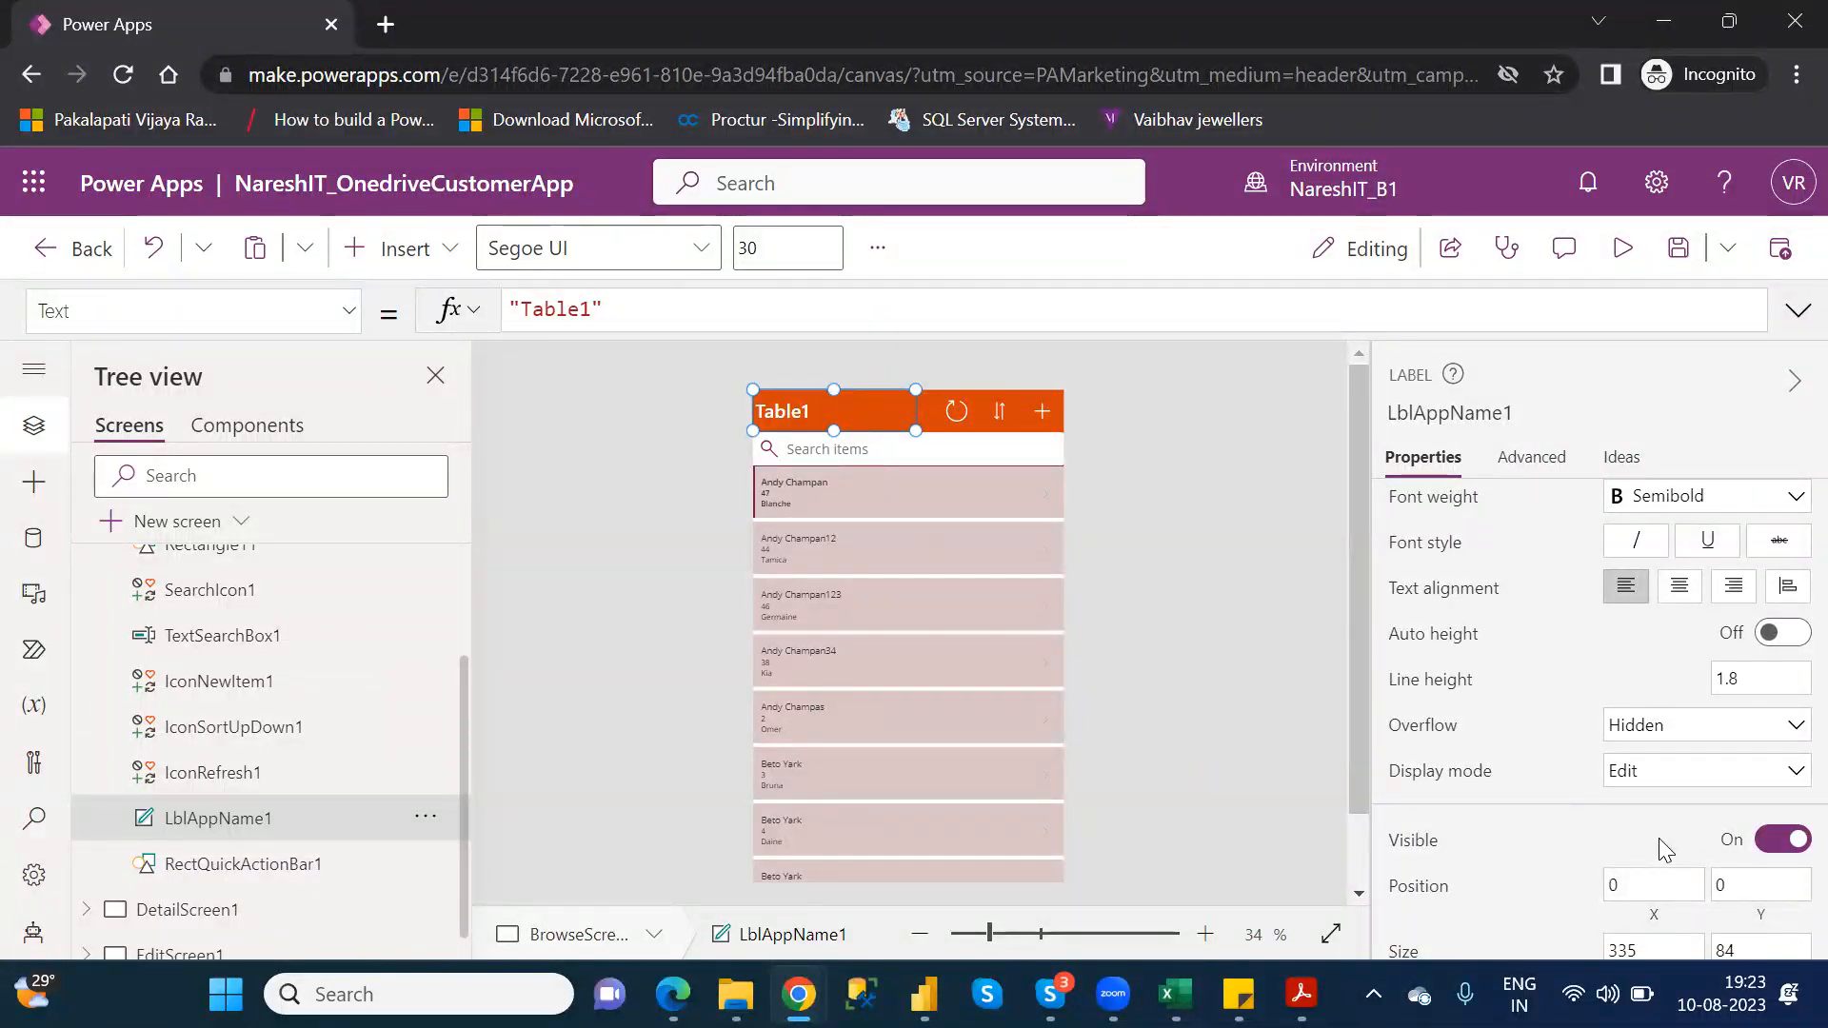
left_click(1652, 779)
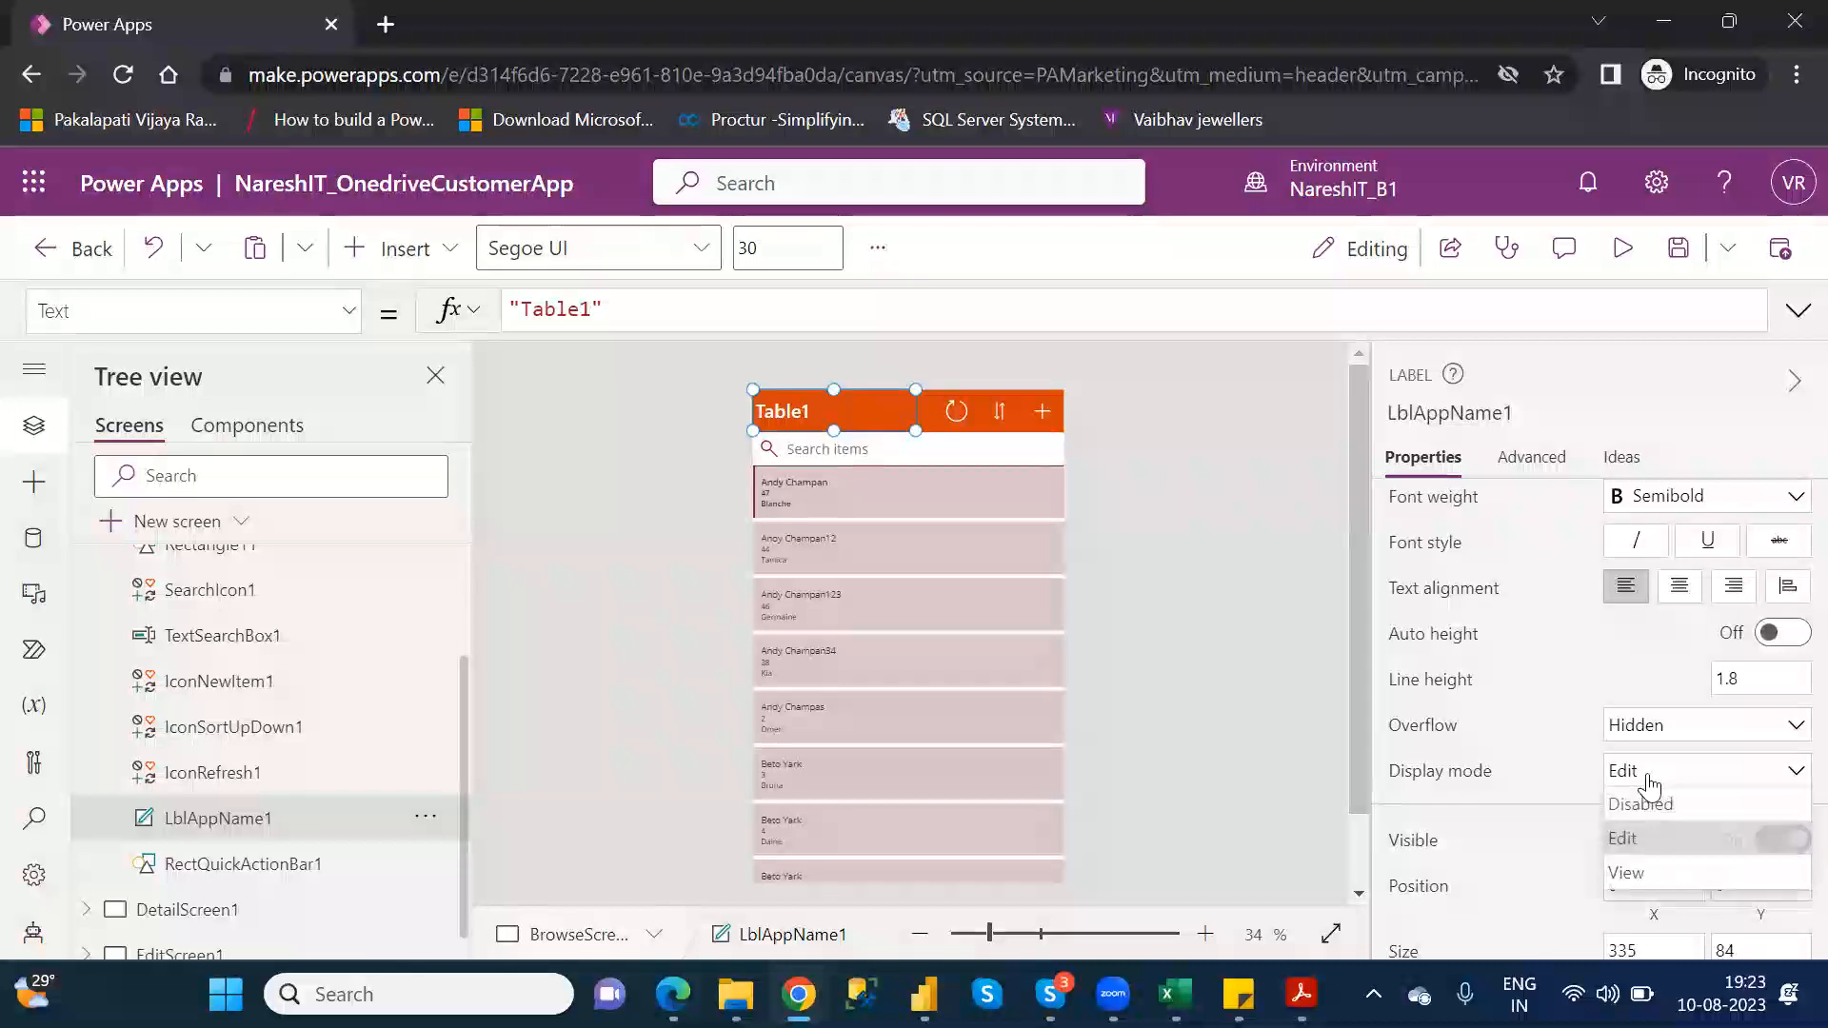
left_click(1642, 872)
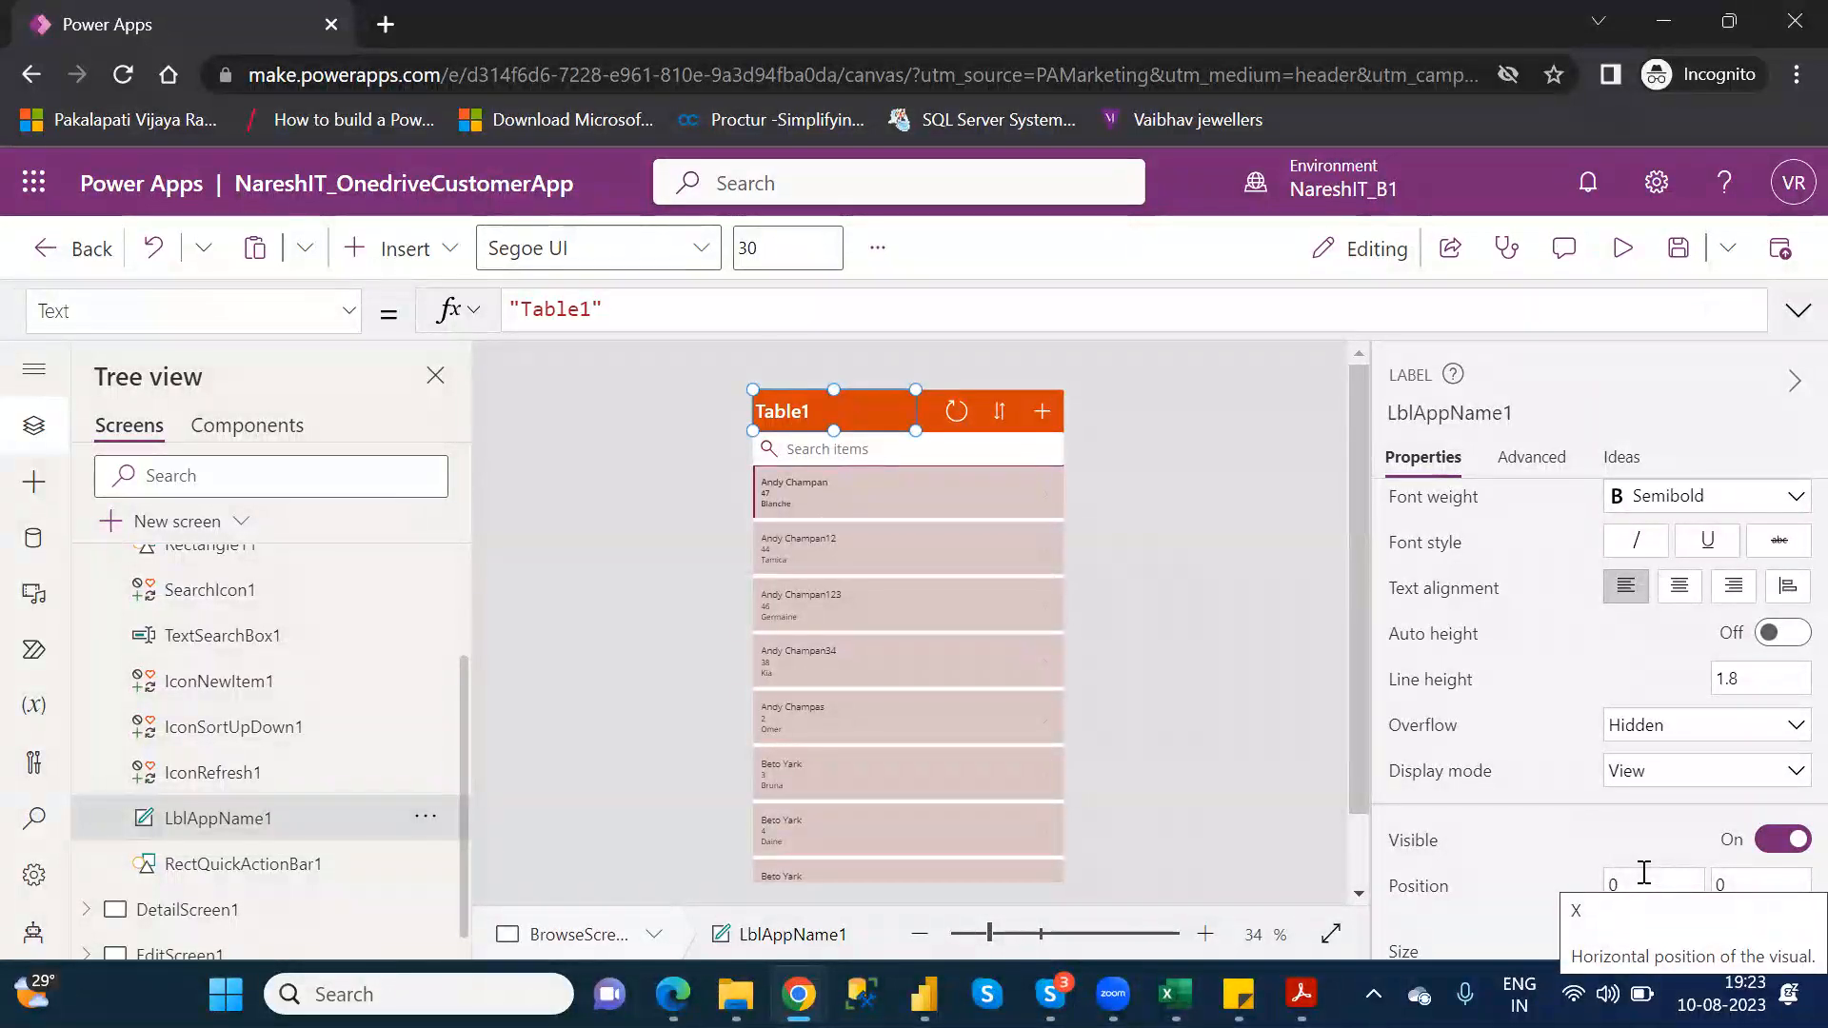
left_click(1697, 789)
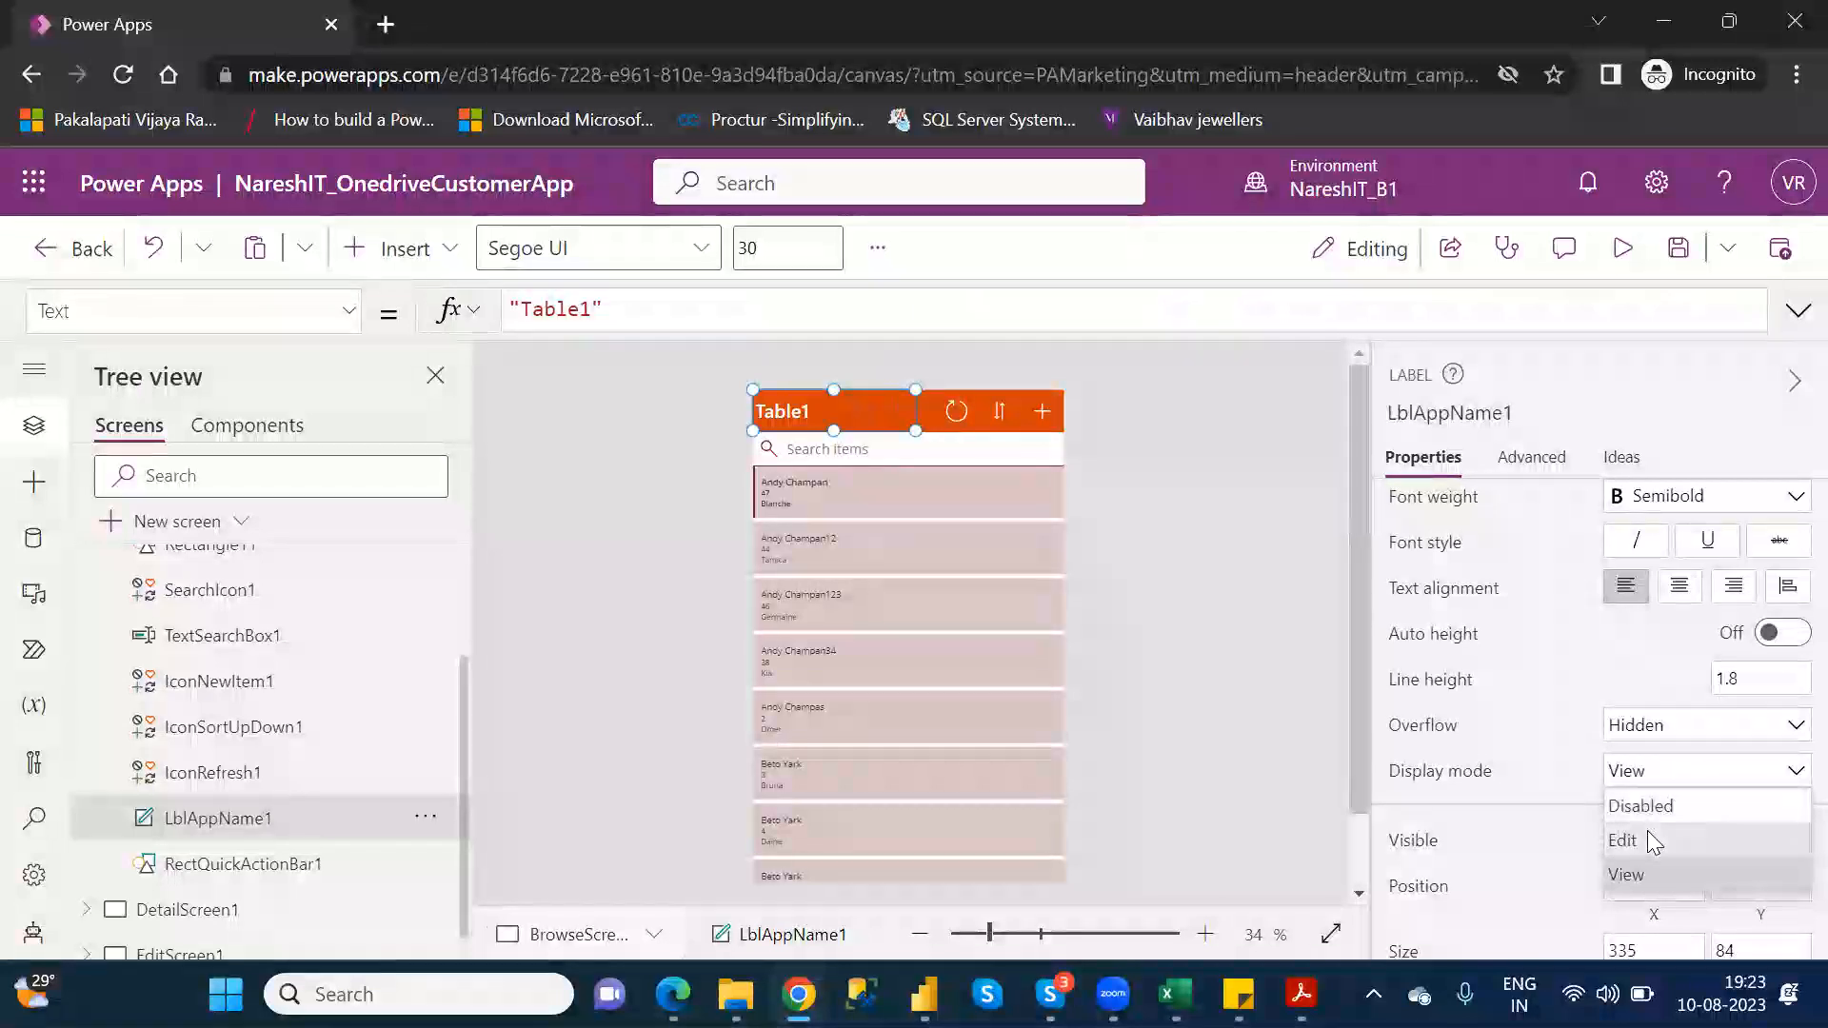
left_click(1647, 833)
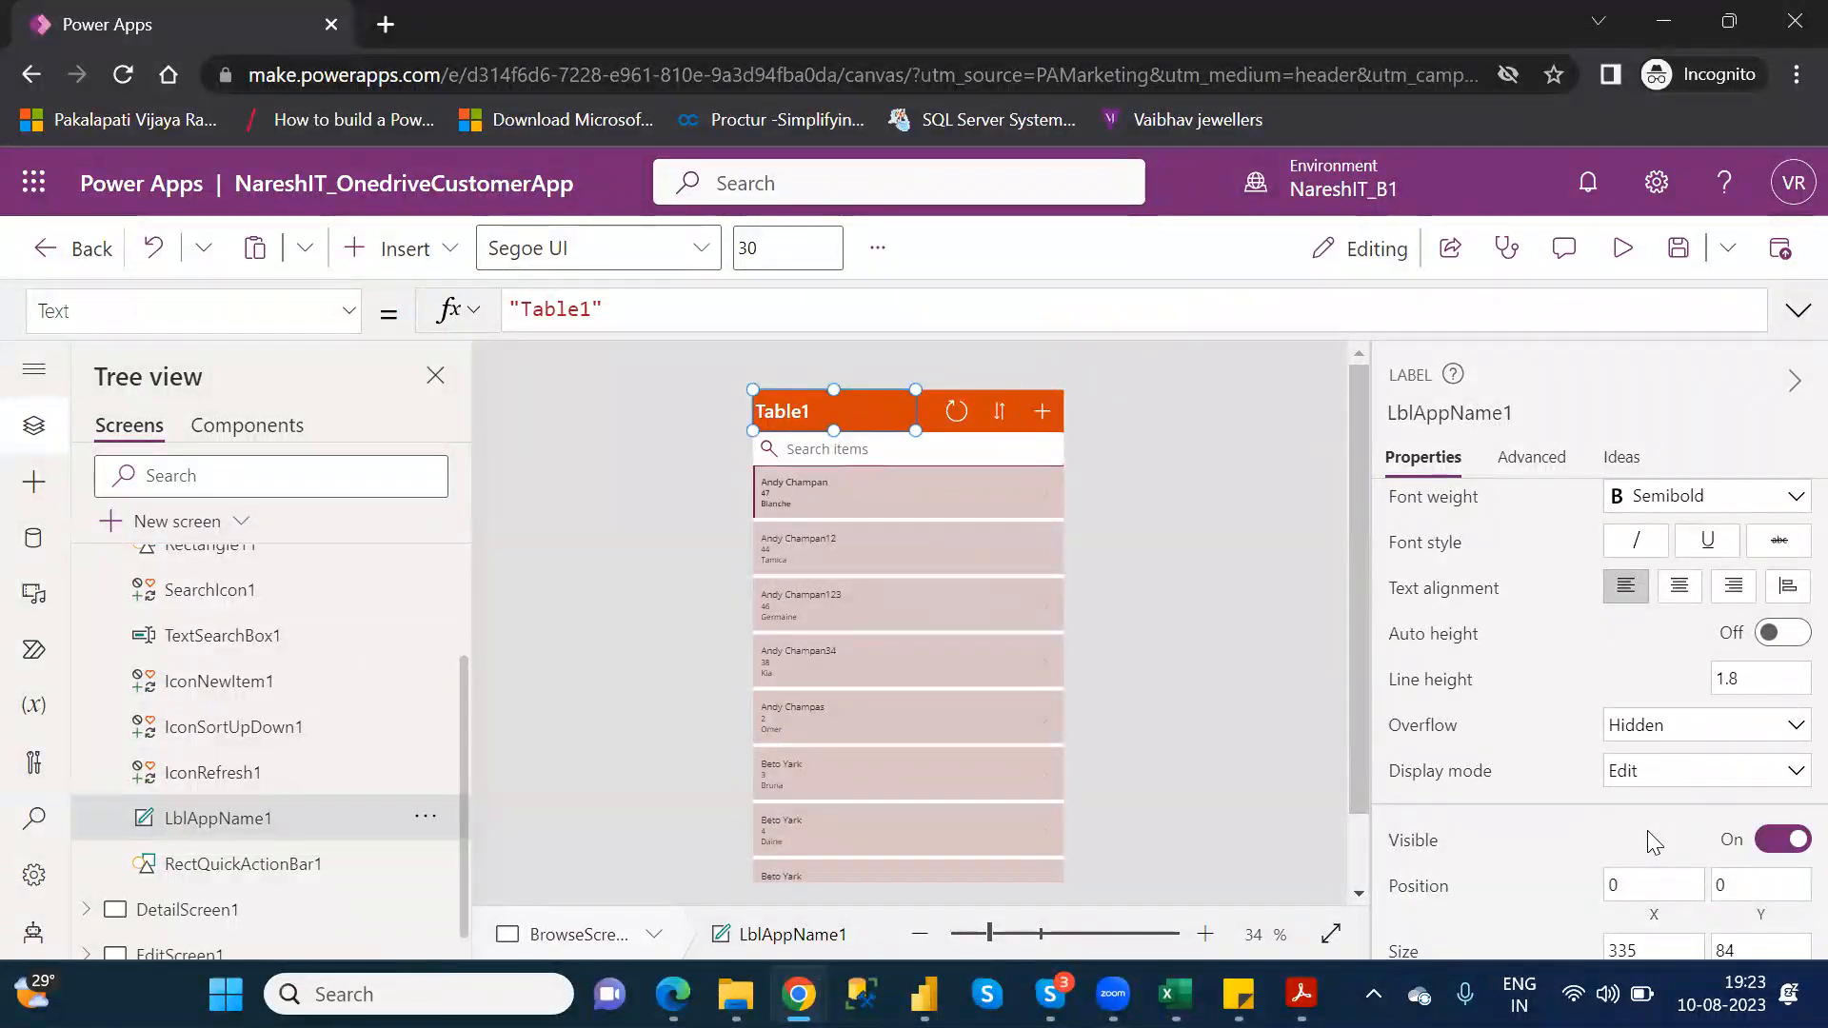
Hide and reshow the header label, and try moving it to about X 252, Y 229 before returning it to 0, 0.
left_click(1780, 842)
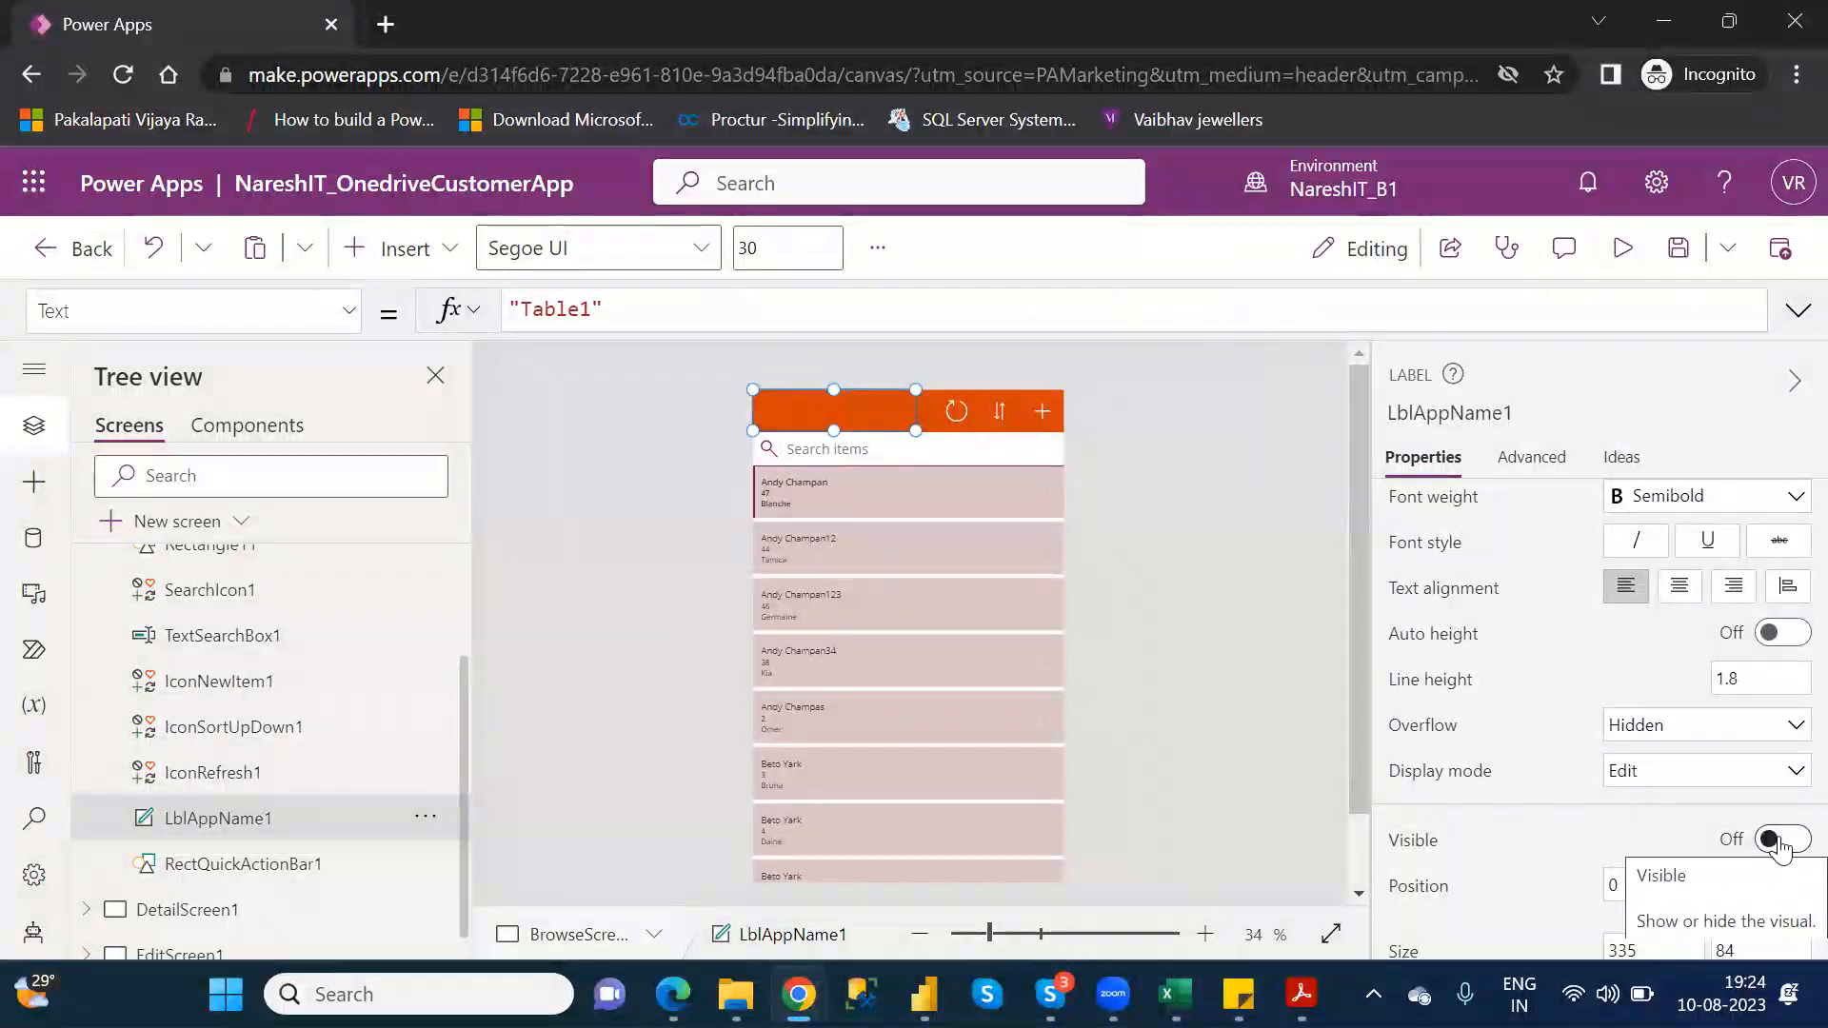
left_click(1781, 843)
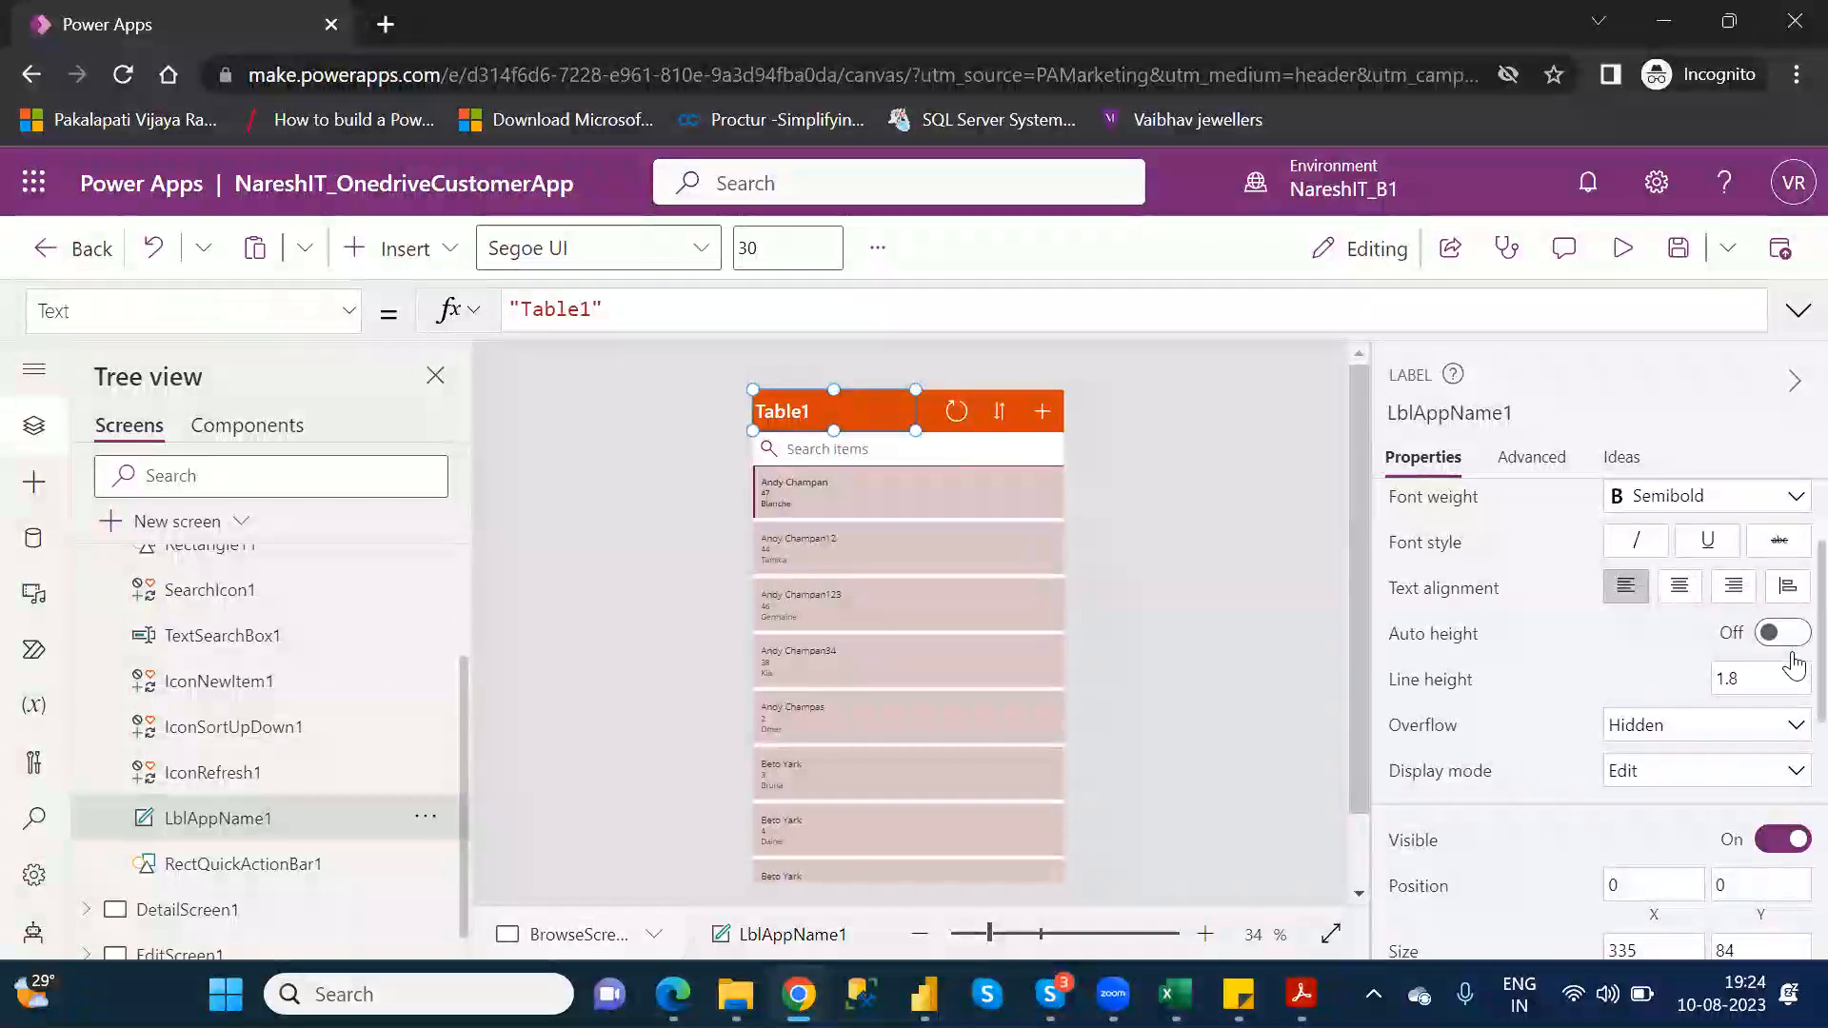
scroll(1790, 667, "down", 3)
scroll(1788, 771, "down", 1)
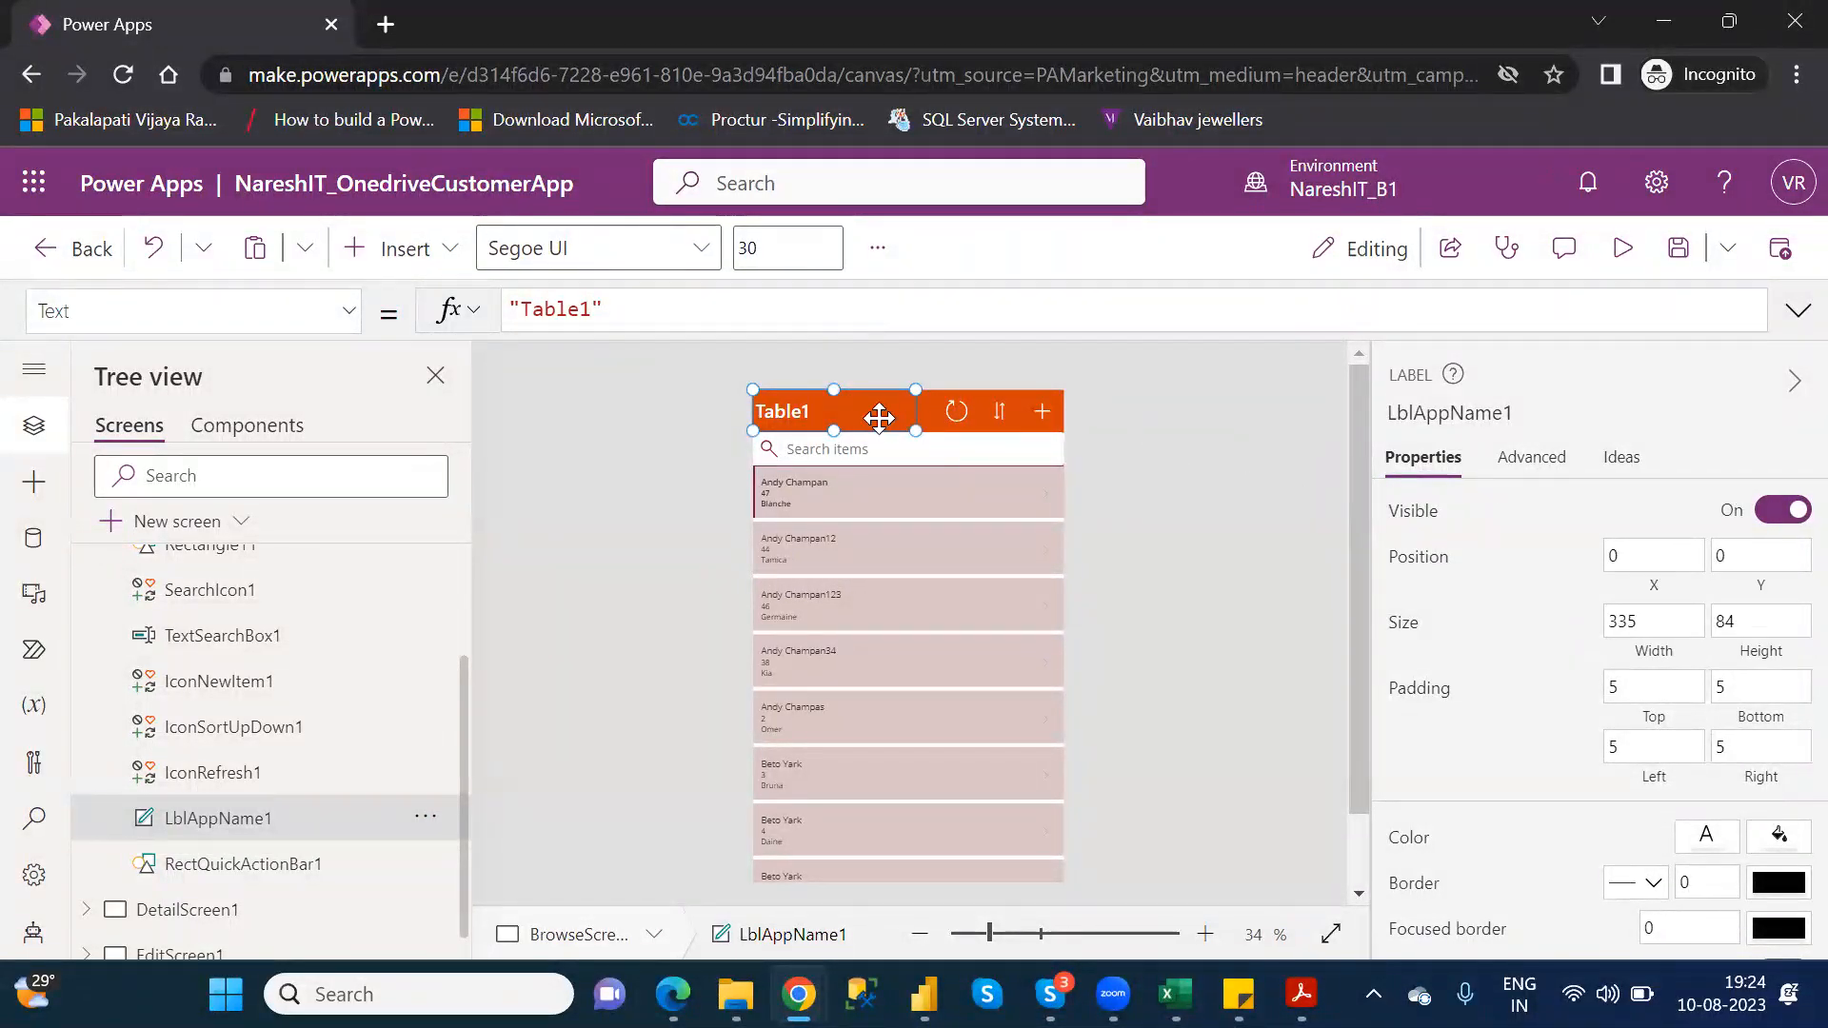
left_click_drag(863, 410, 985, 519)
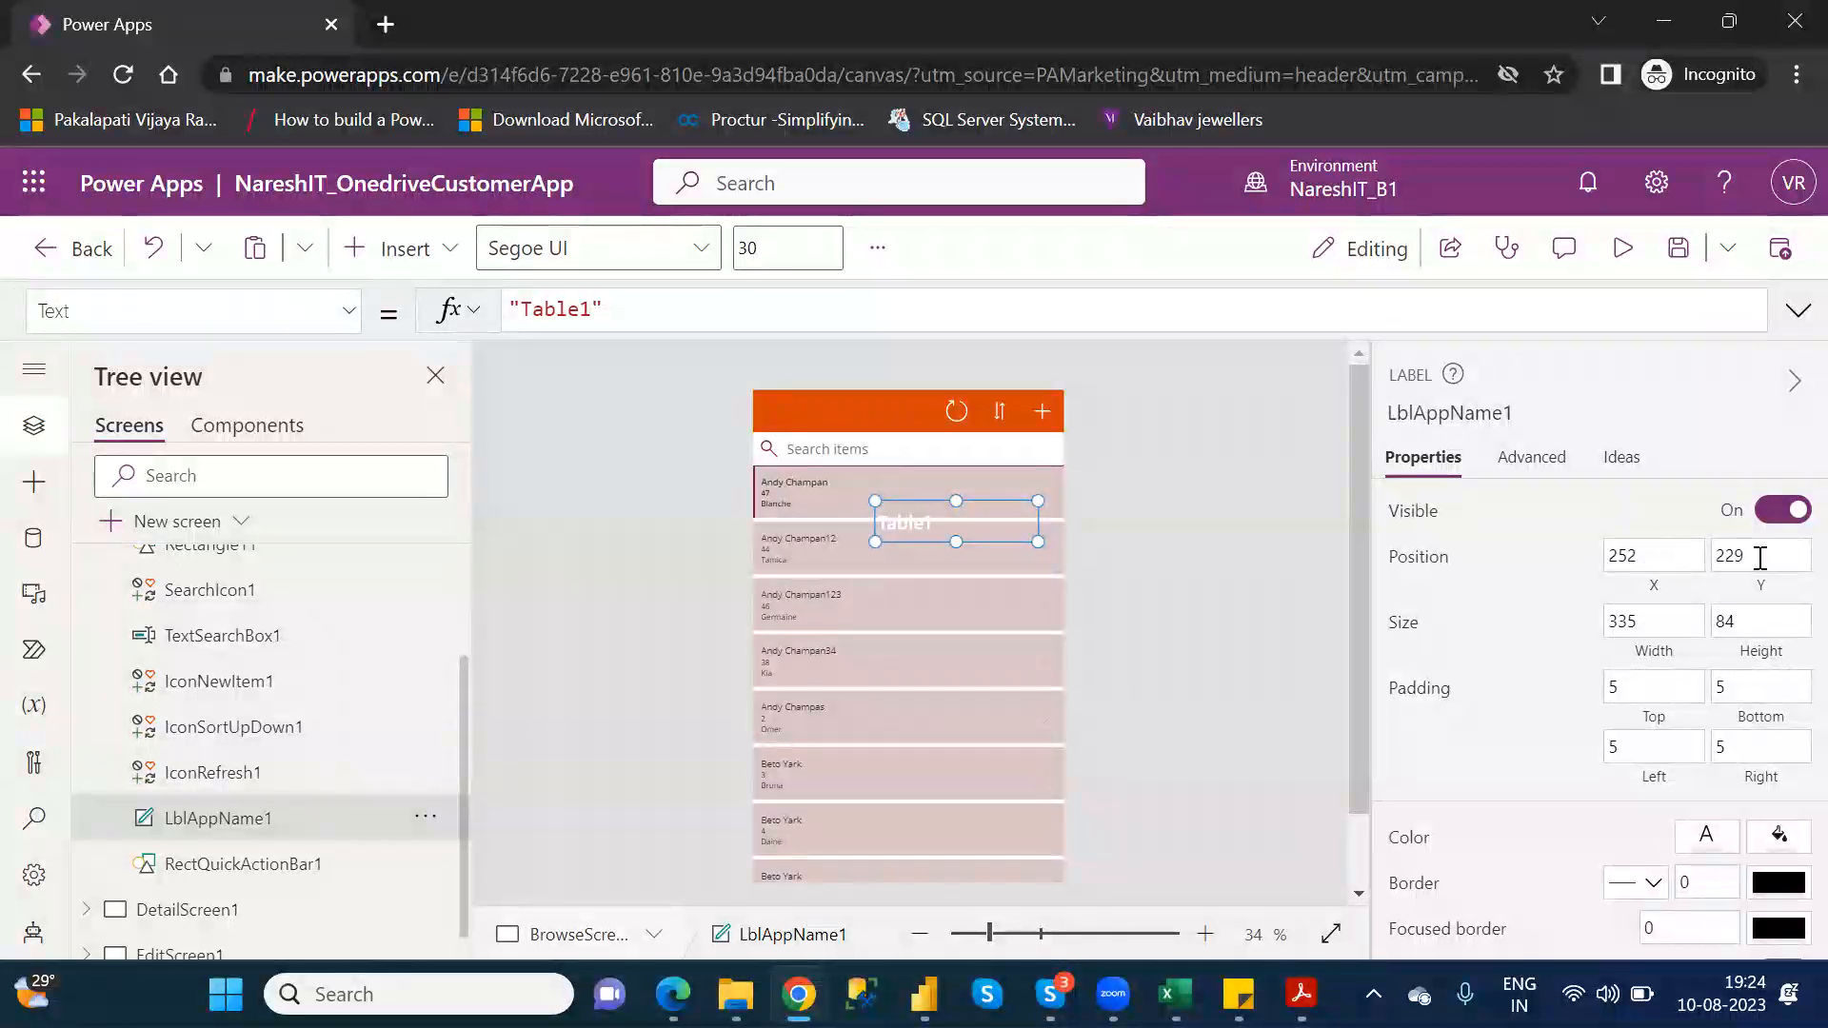
left_click_drag(995, 510, 873, 404)
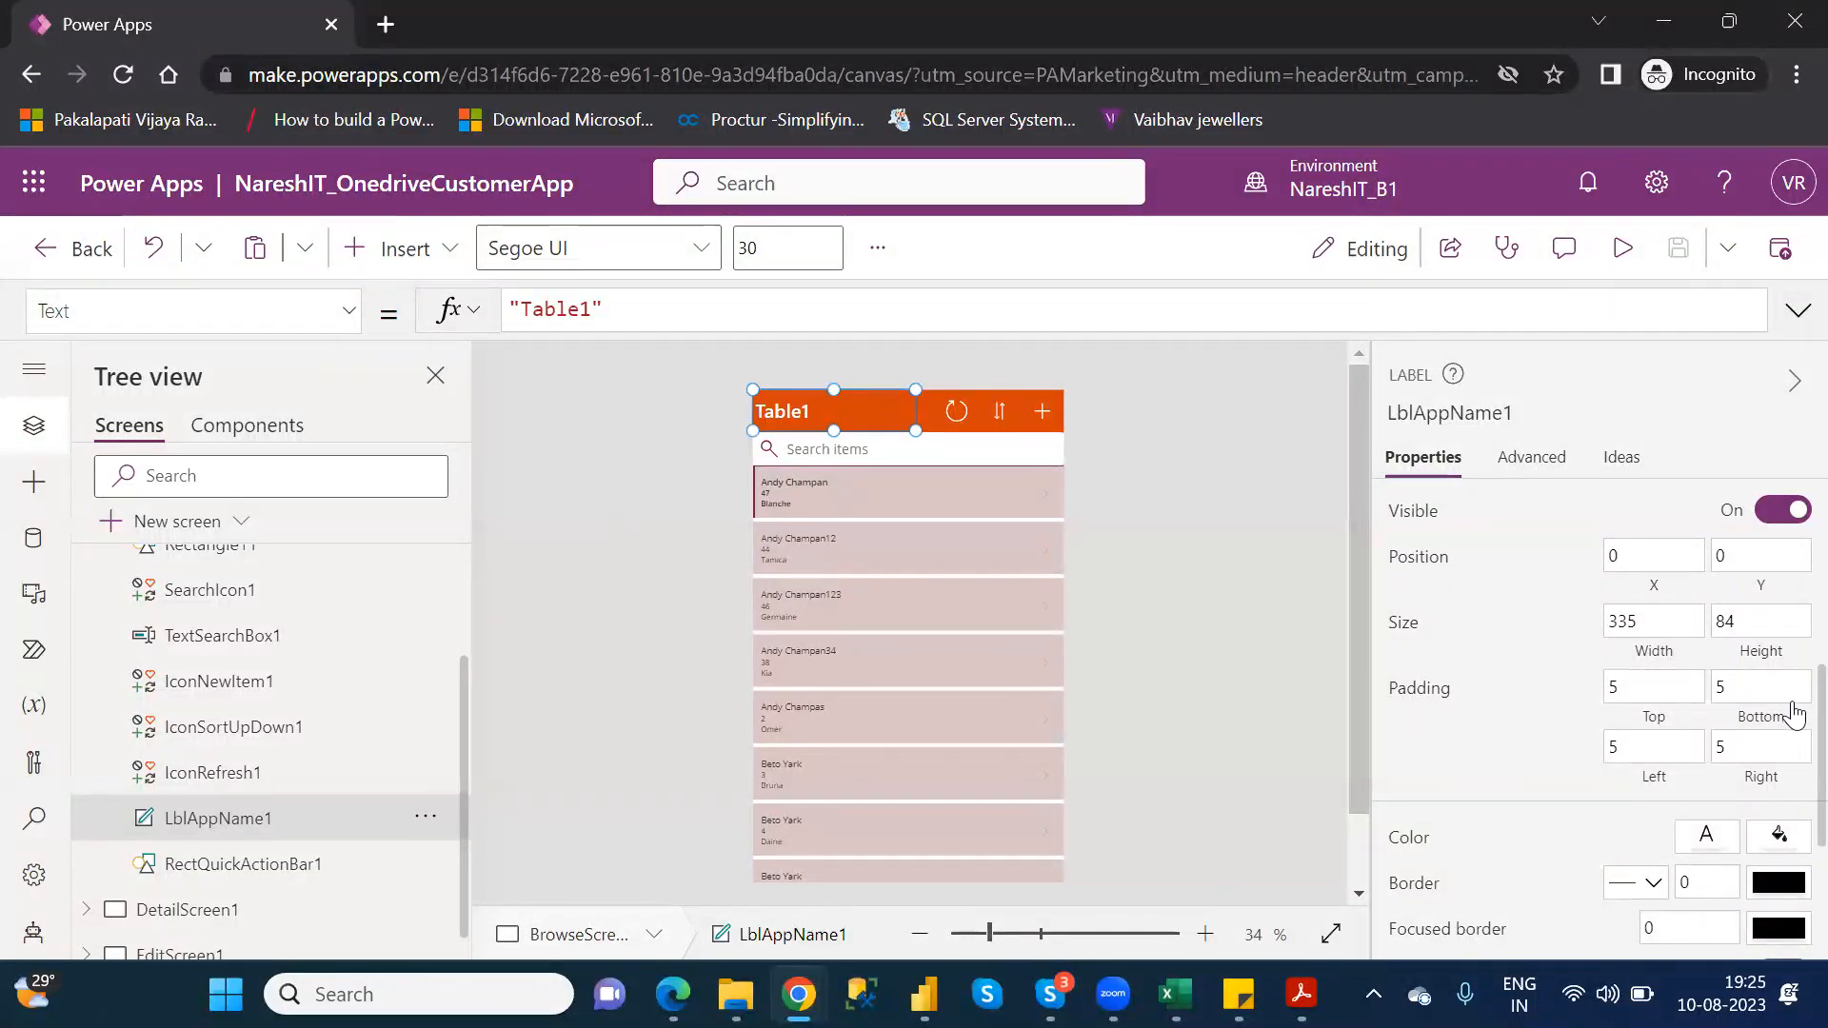
Try a red text color on the header label and change it back to white.
scroll(1788, 723, "down", 2)
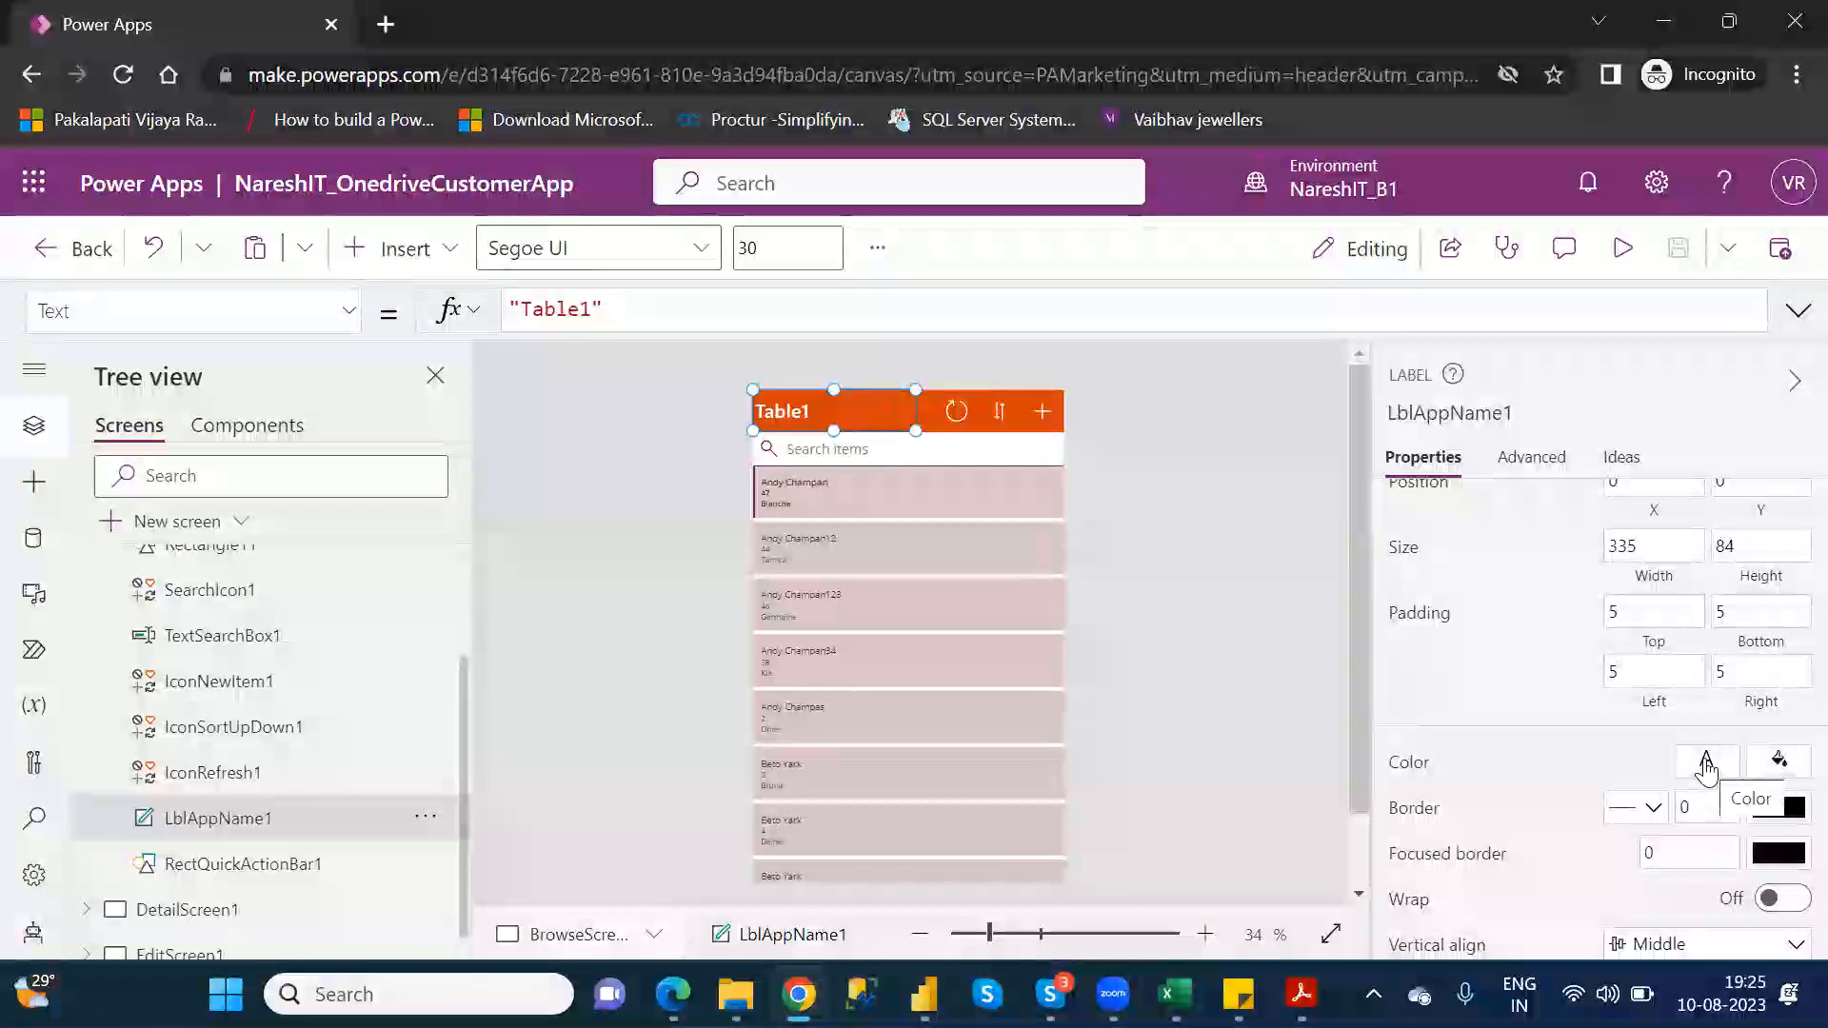
left_click(1706, 769)
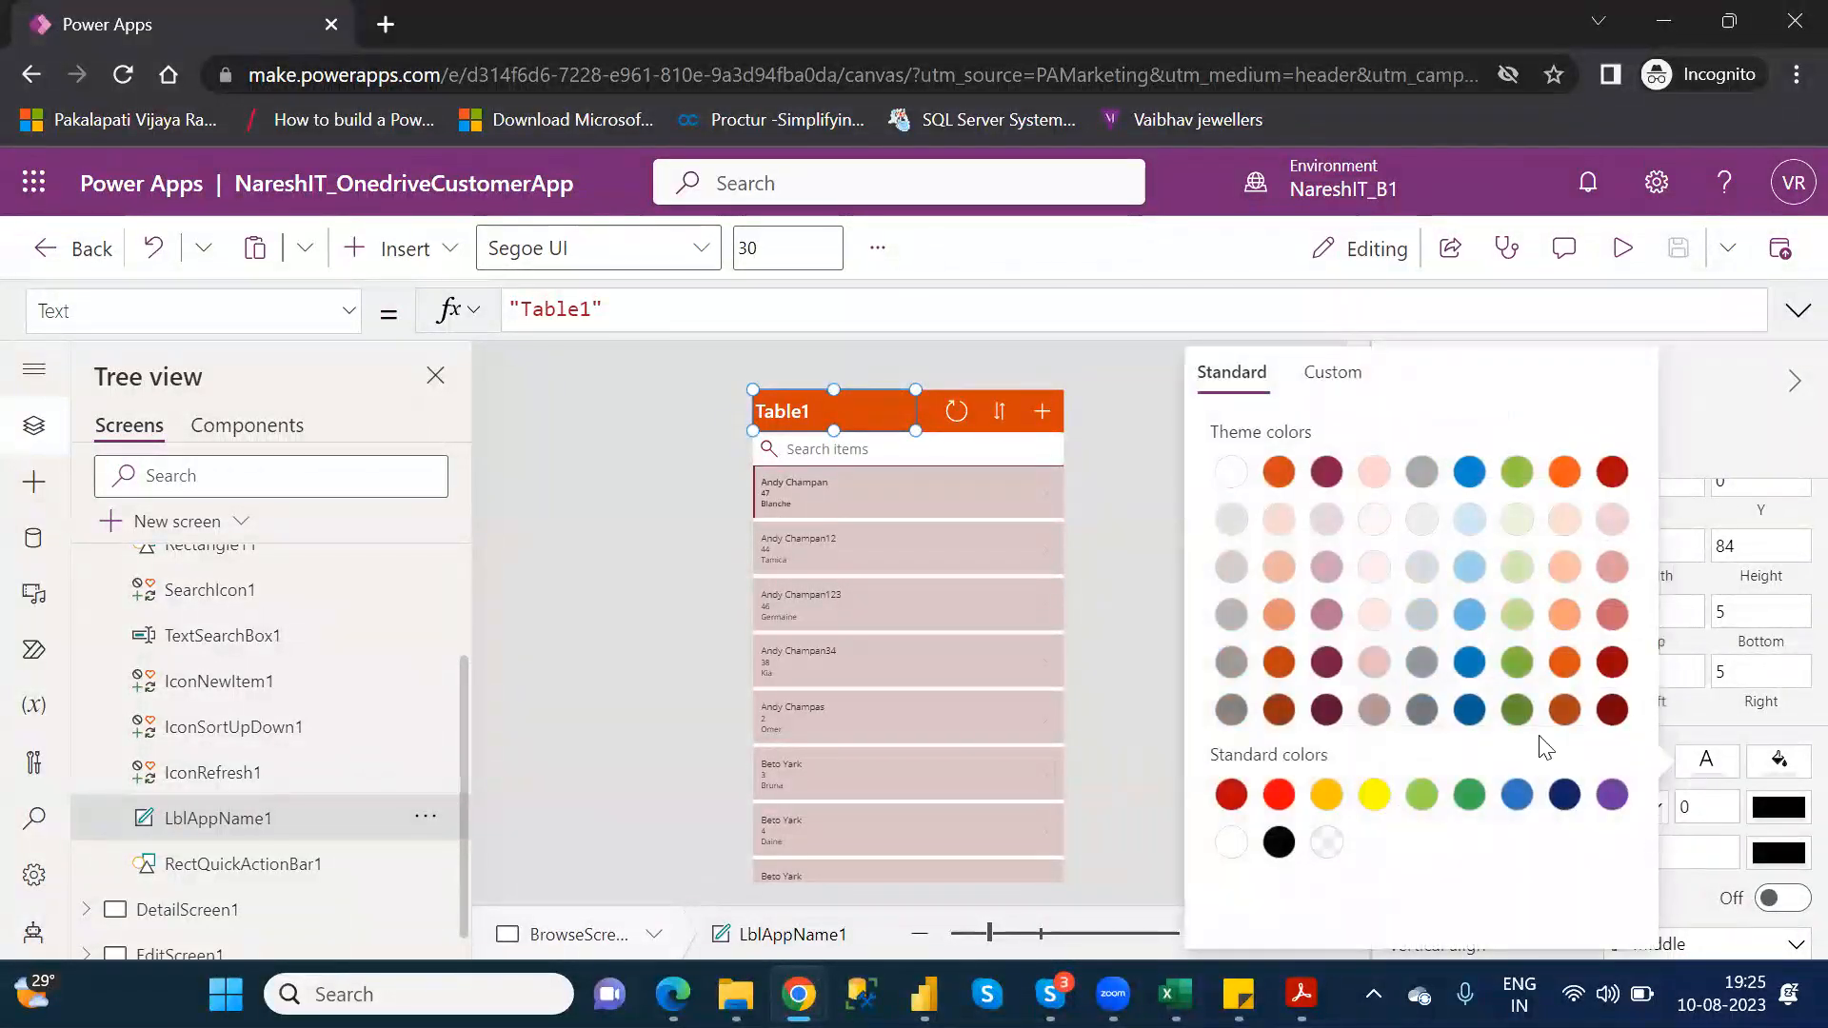
left_click(1280, 797)
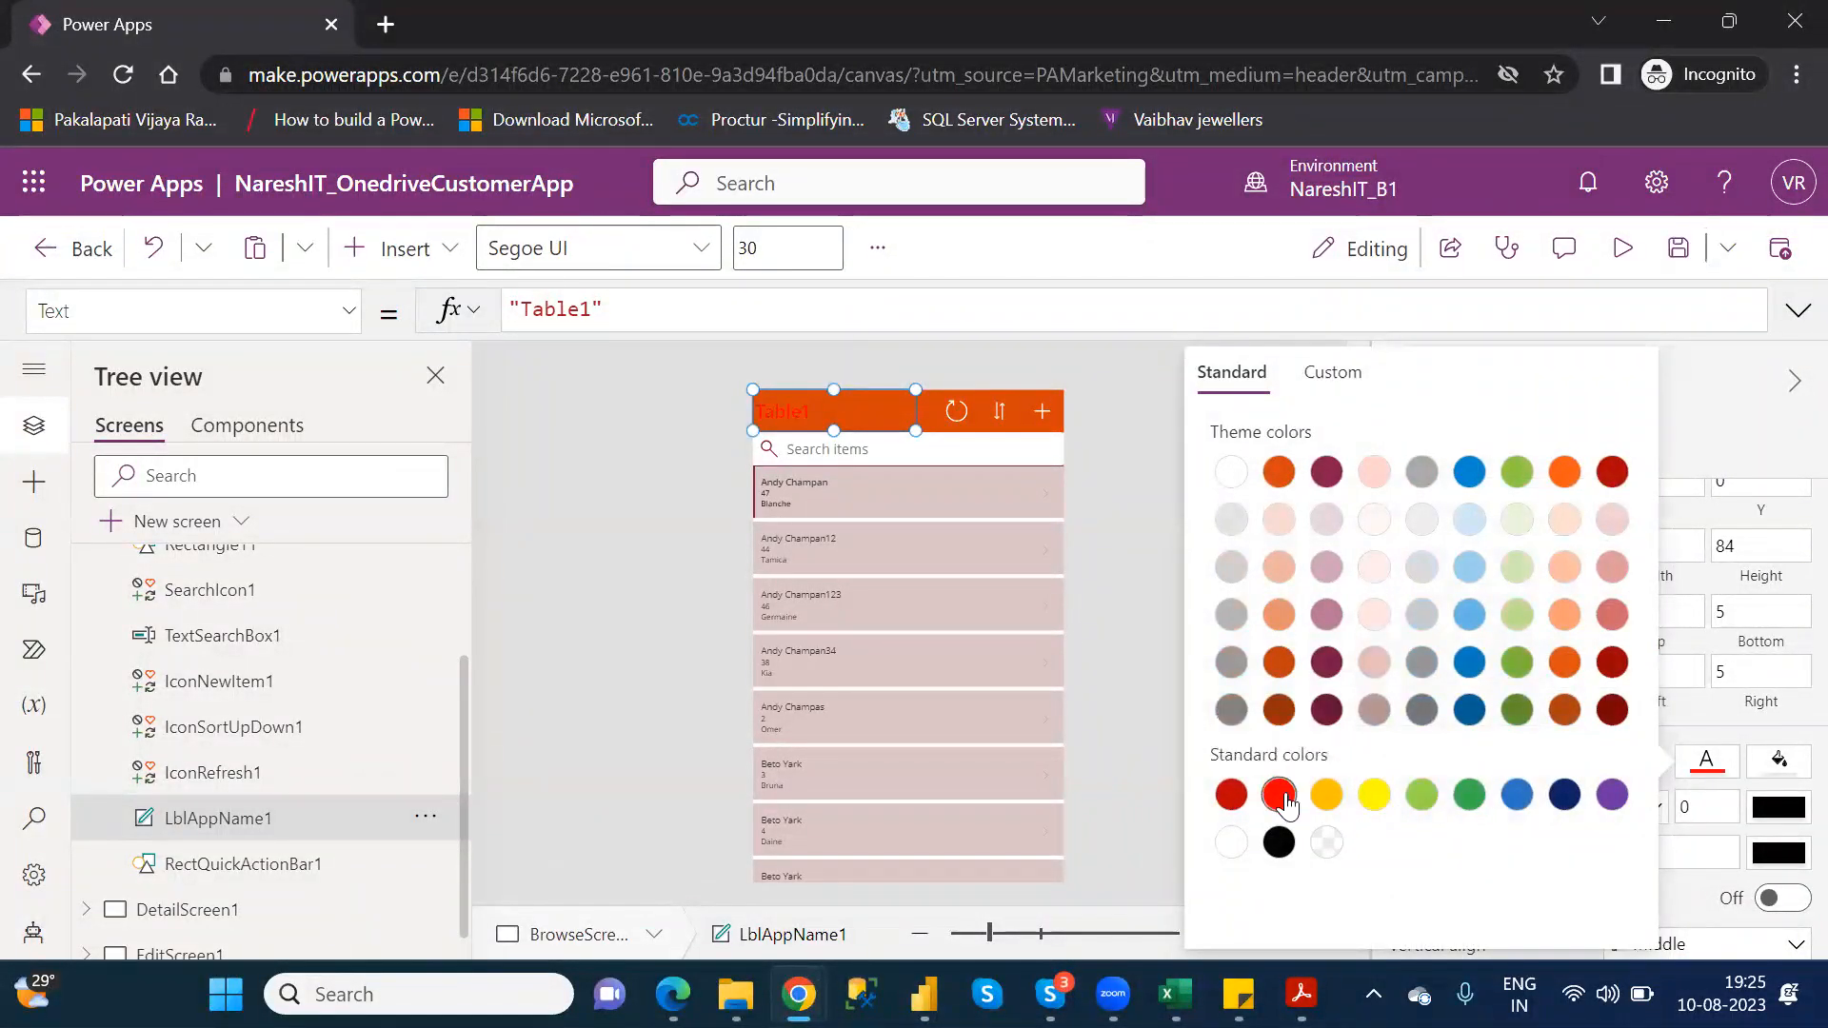
left_click(1230, 844)
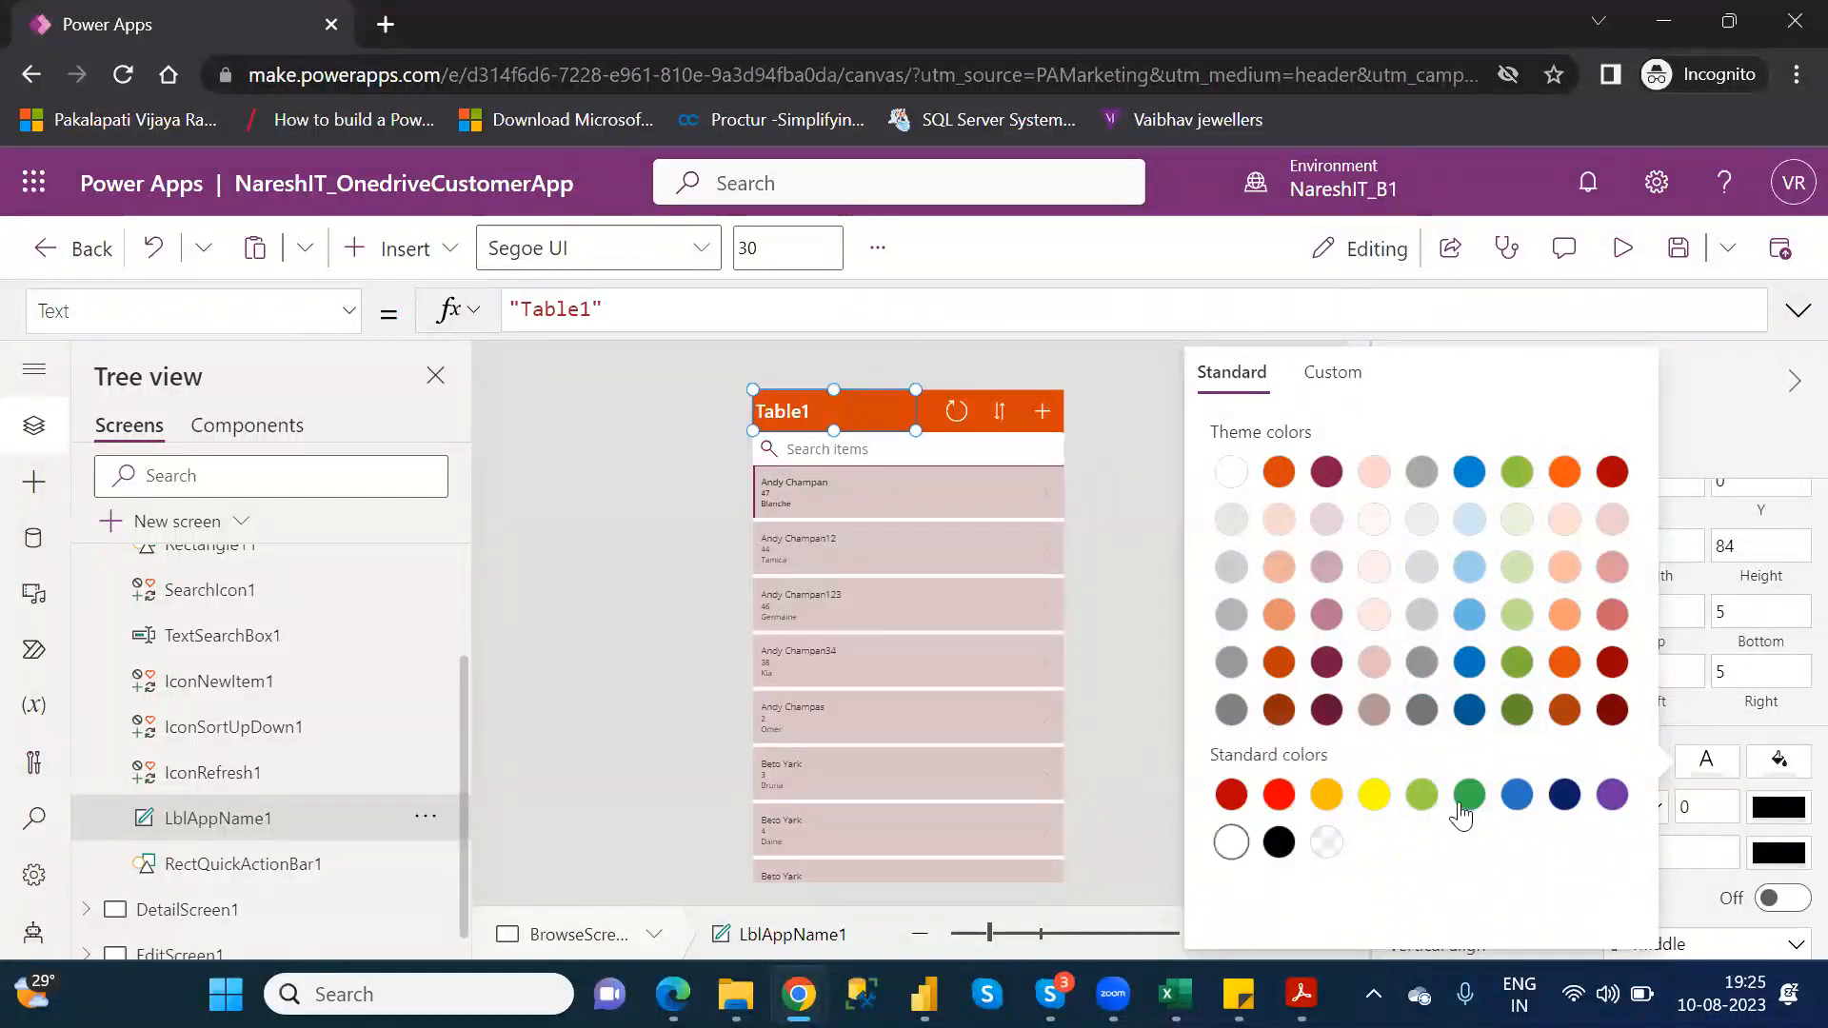
left_click(1150, 491)
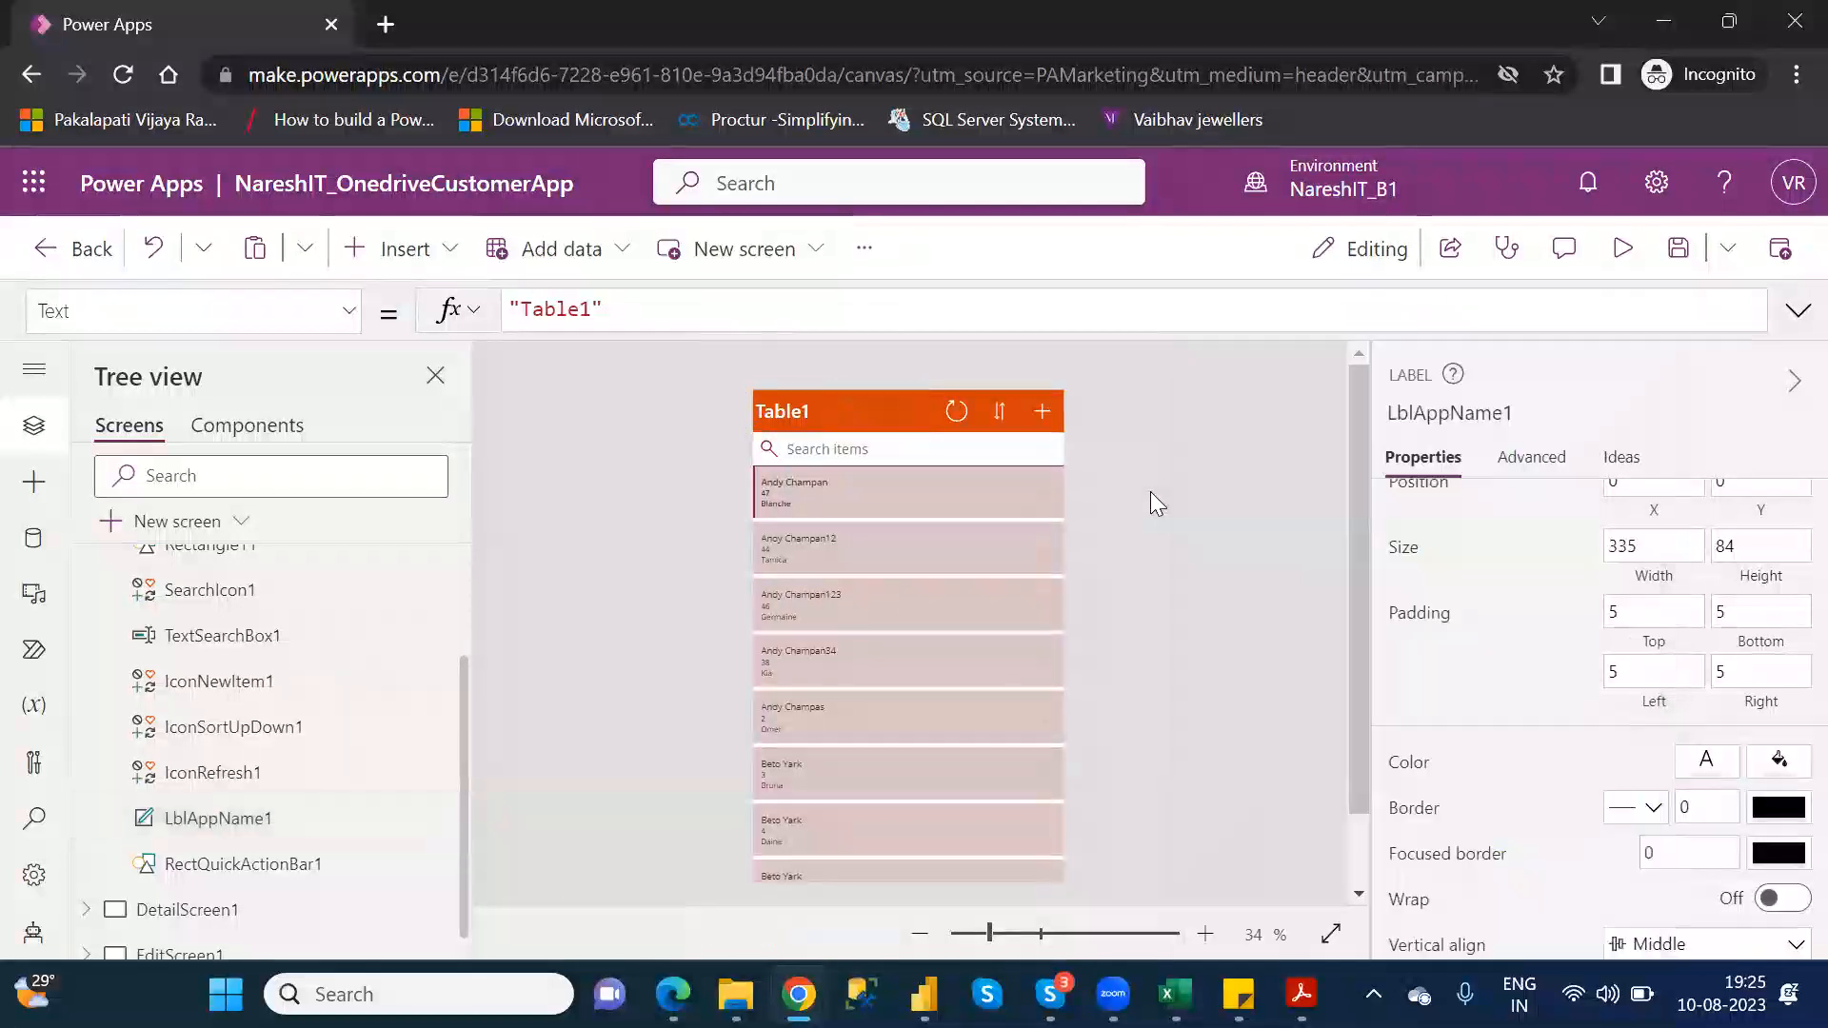
Try a black fill, RGBA(0, 0, 0, 1), on the header label and undo it.
left_click(804, 404)
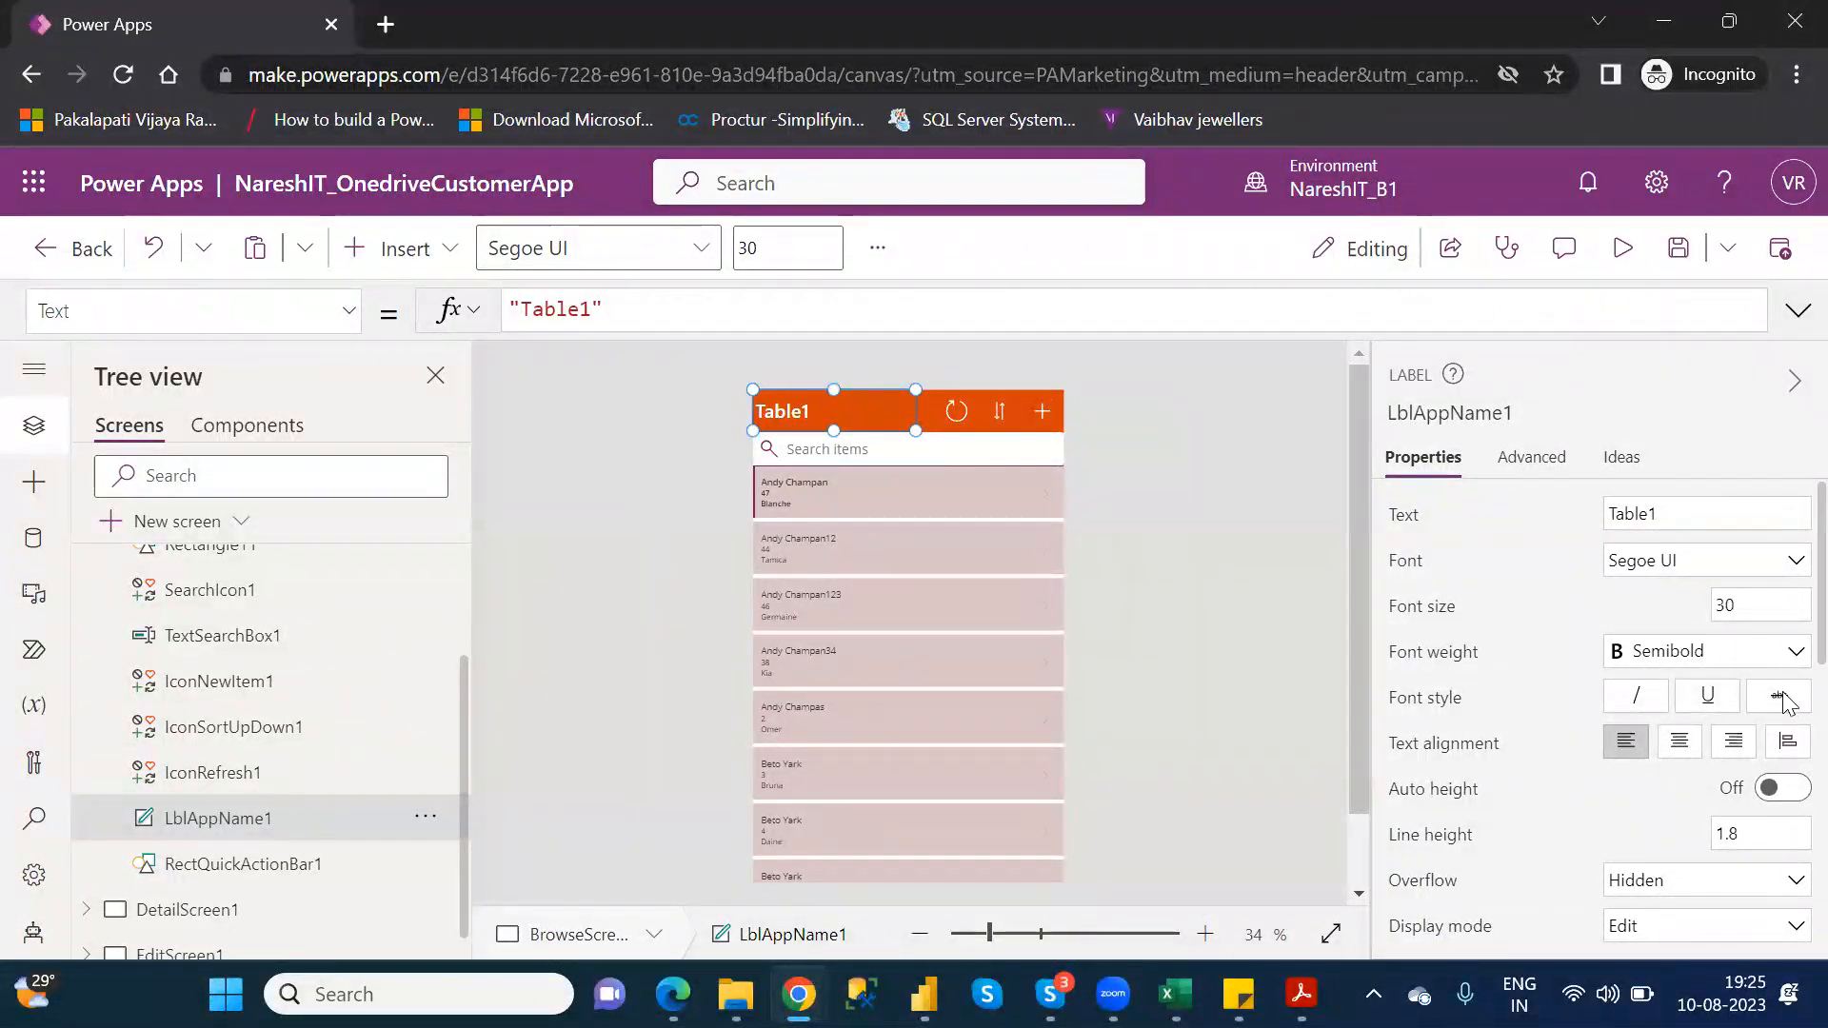
scroll(1783, 701, "down", 6)
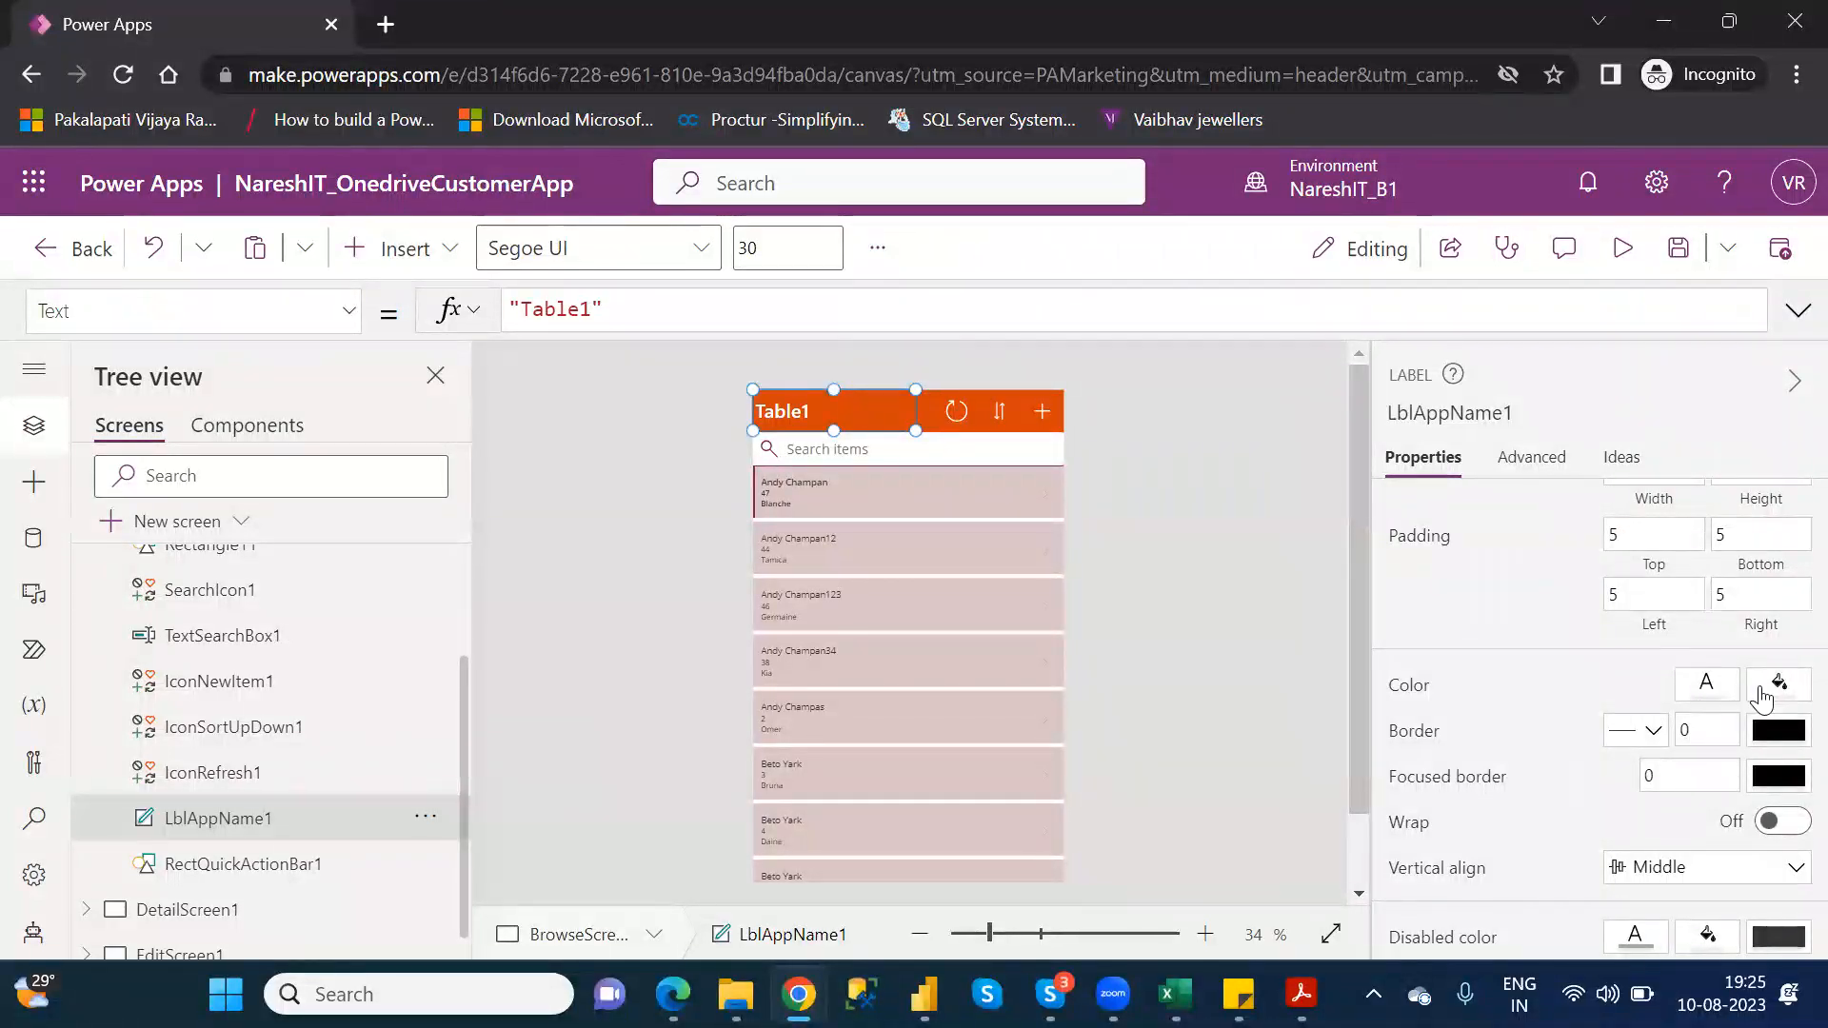
left_click(1777, 684)
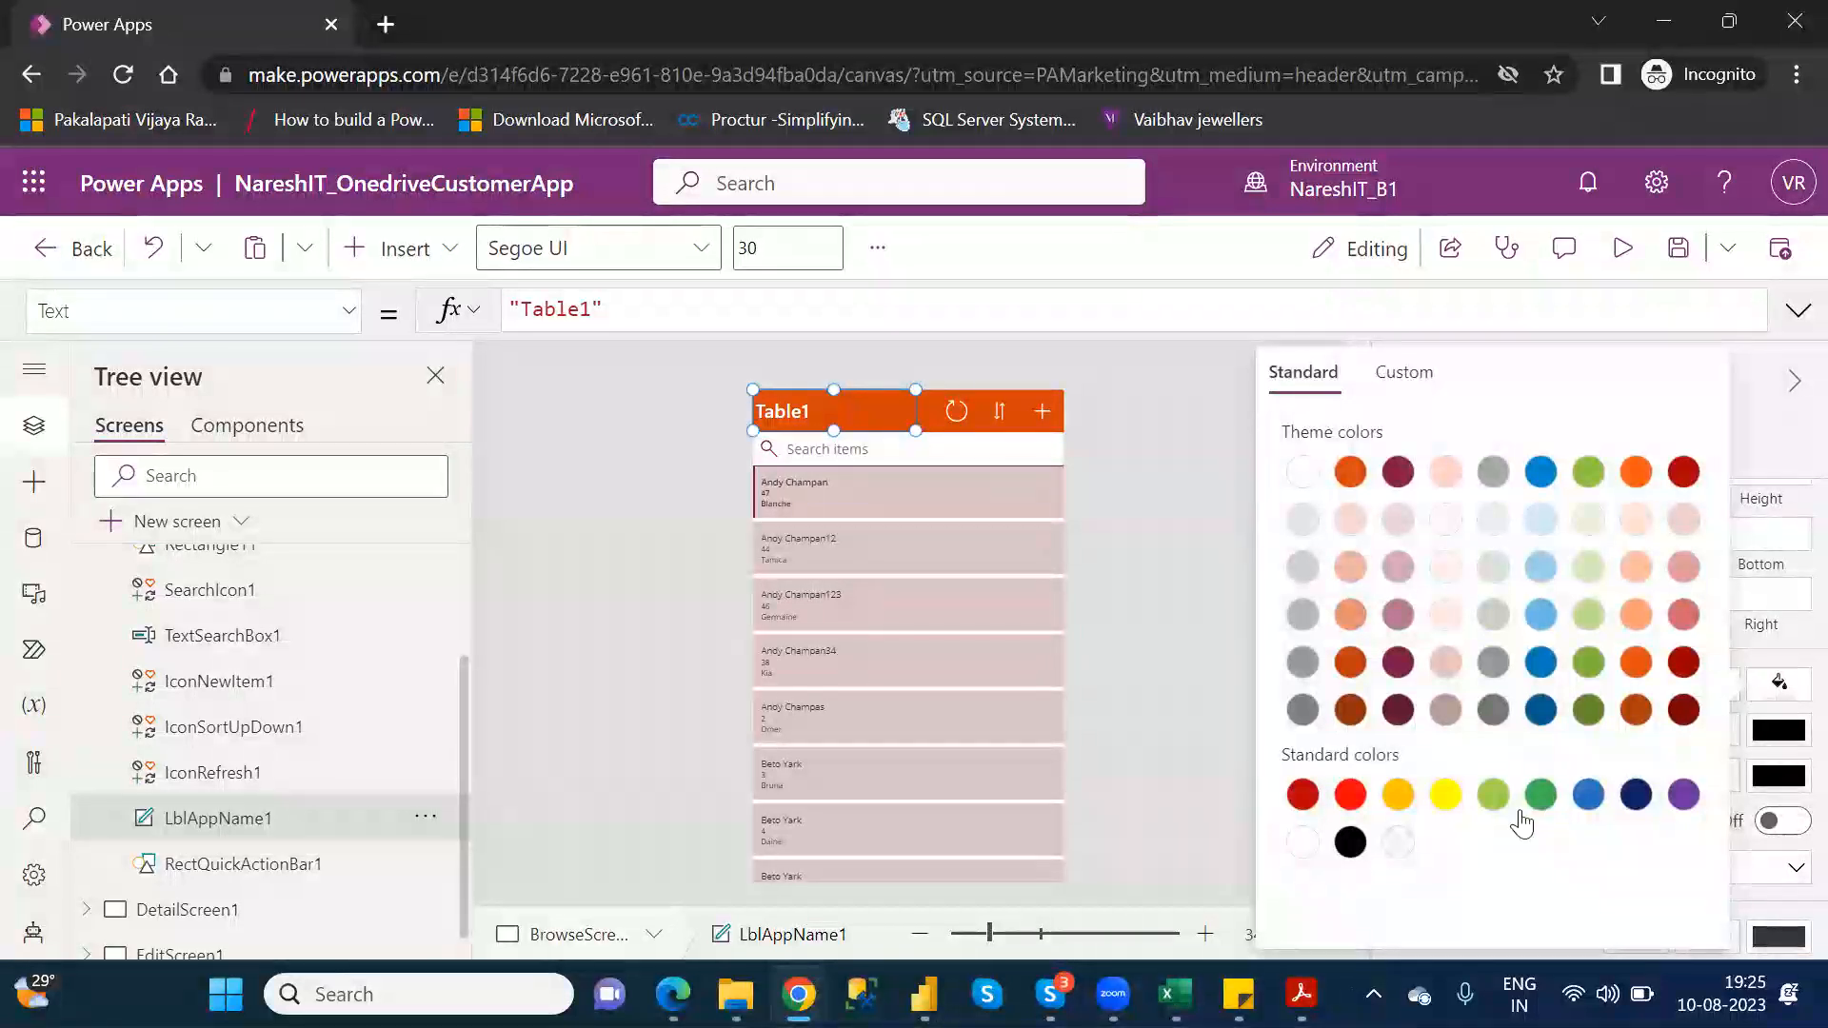
left_click(1352, 844)
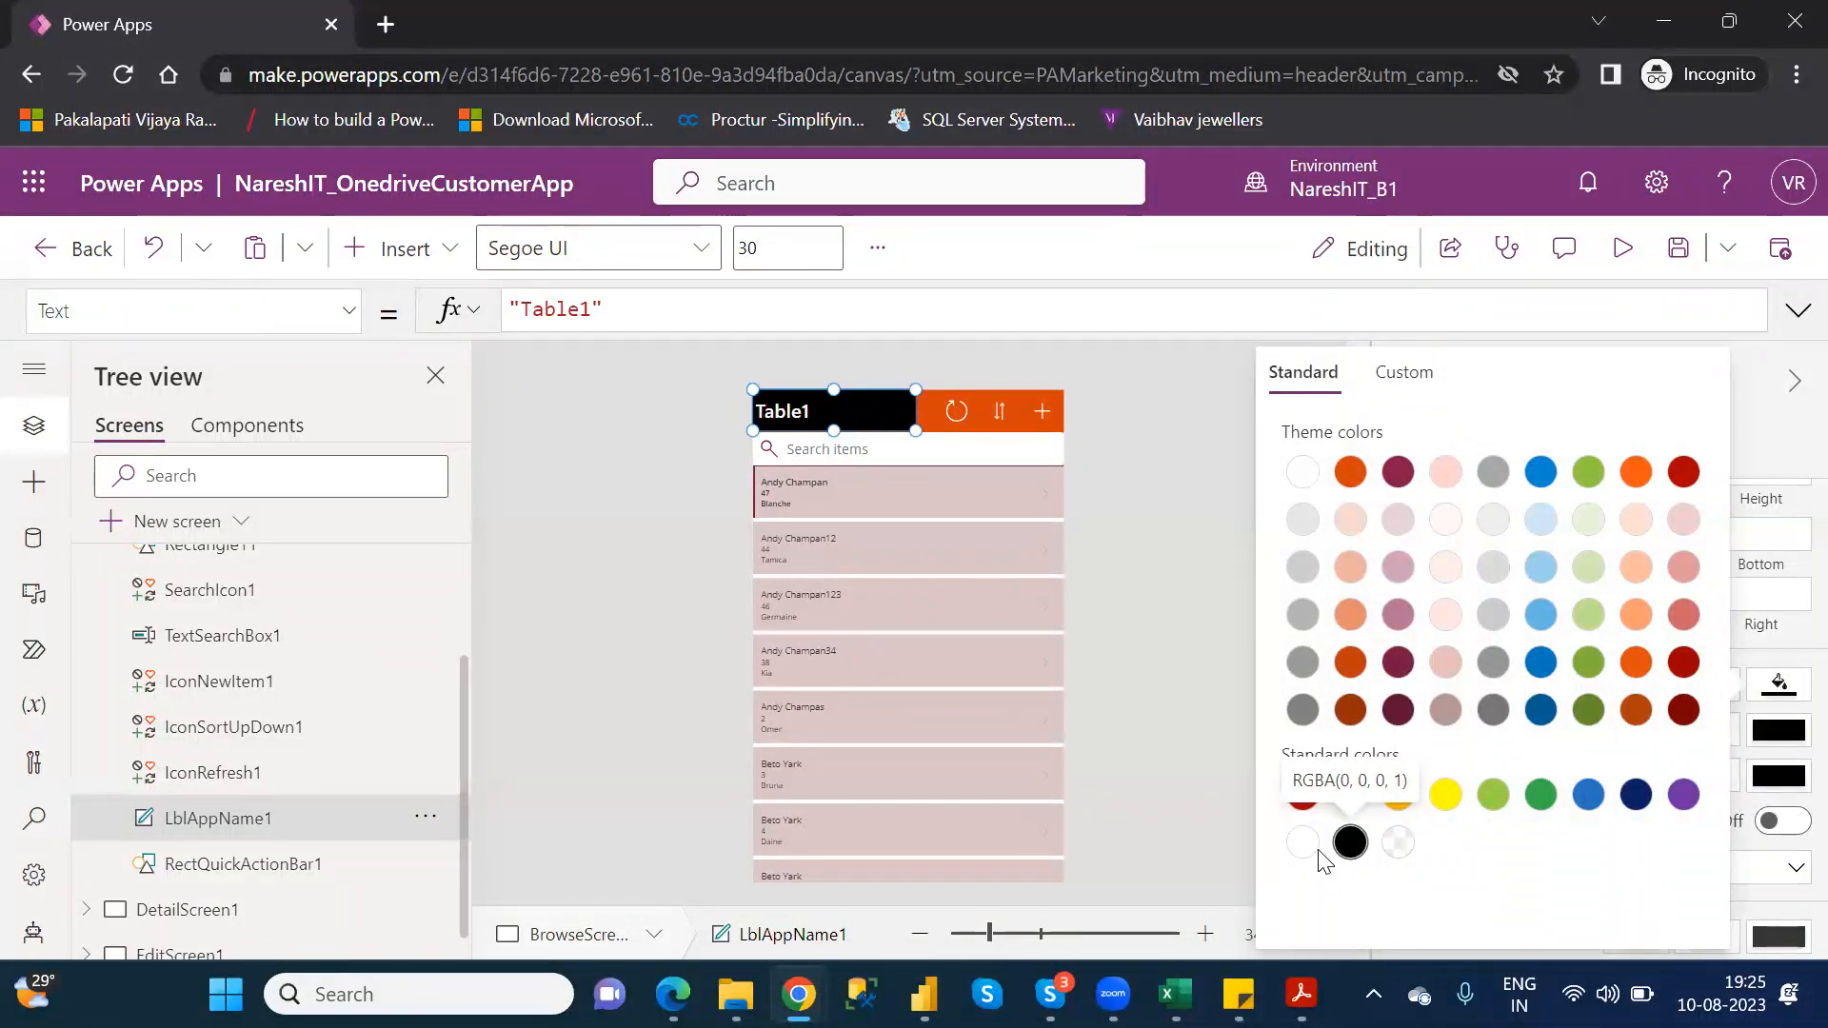
left_click(1161, 588)
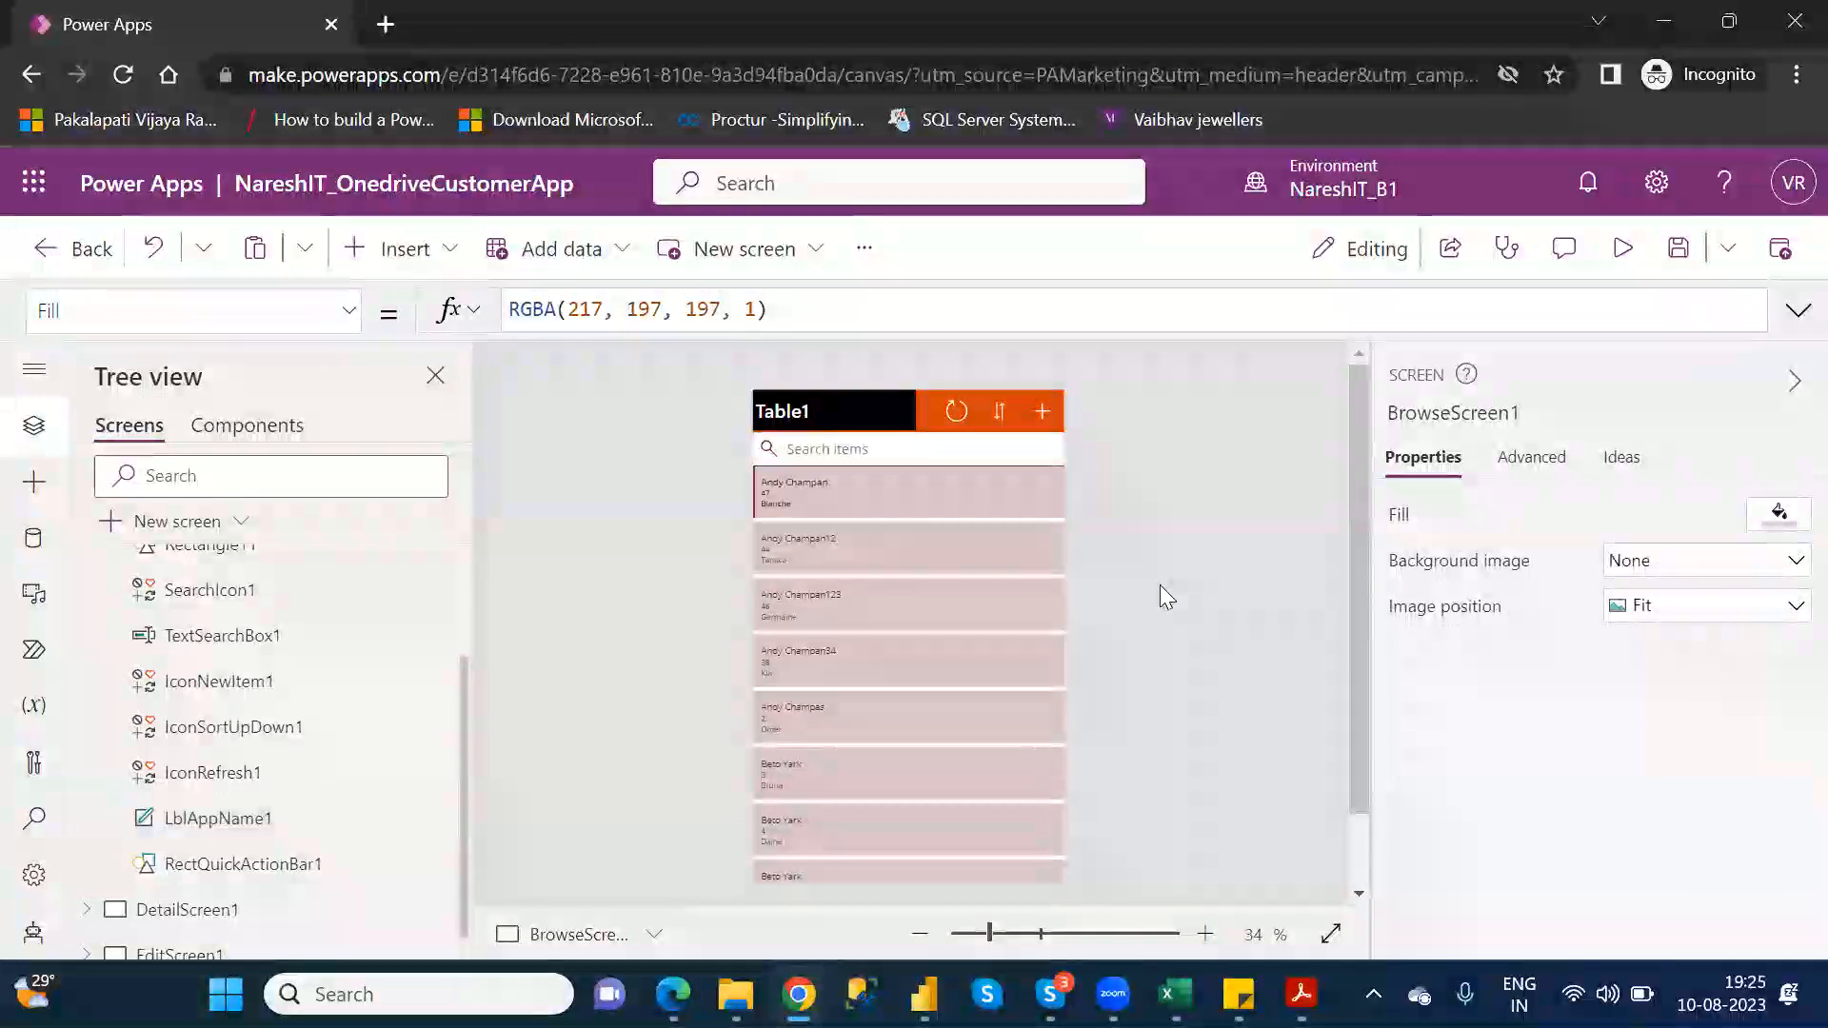
key("ctrl+z")
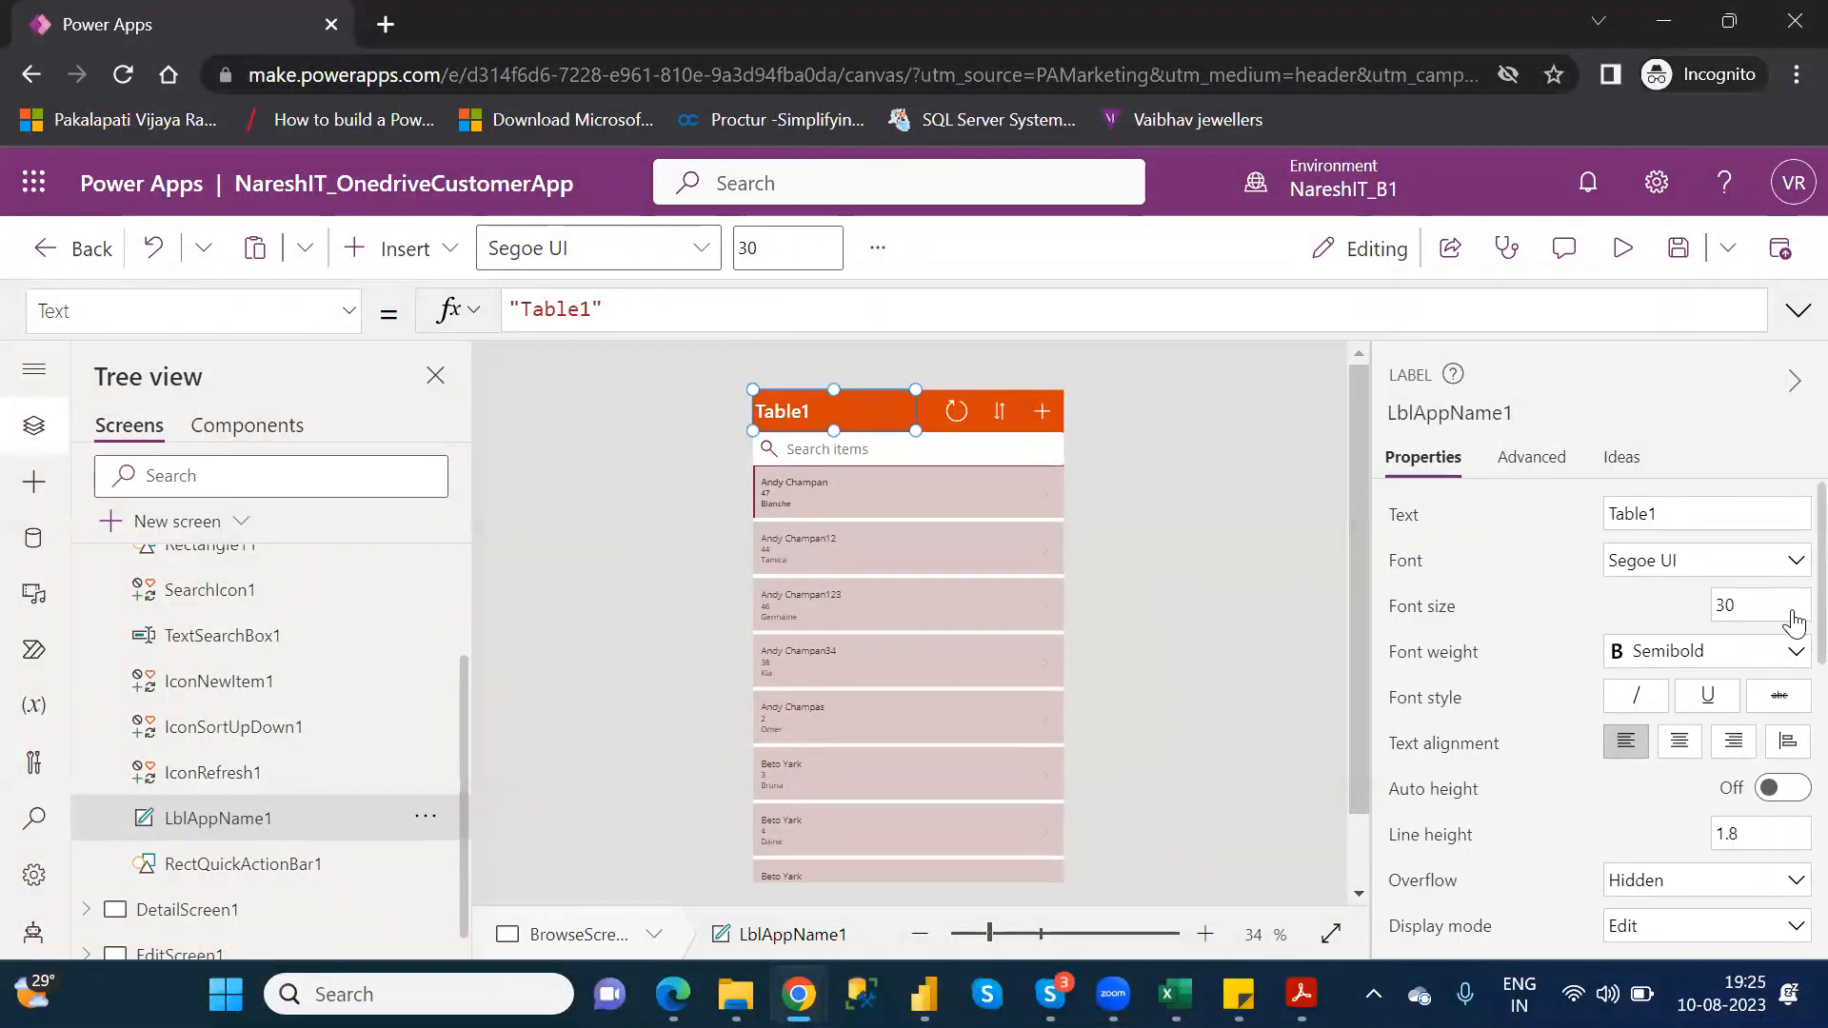
Examine the header label's remaining properties, from size, padding and border to tooltip, along with its Text formula.
scroll(1794, 621, "down", 10)
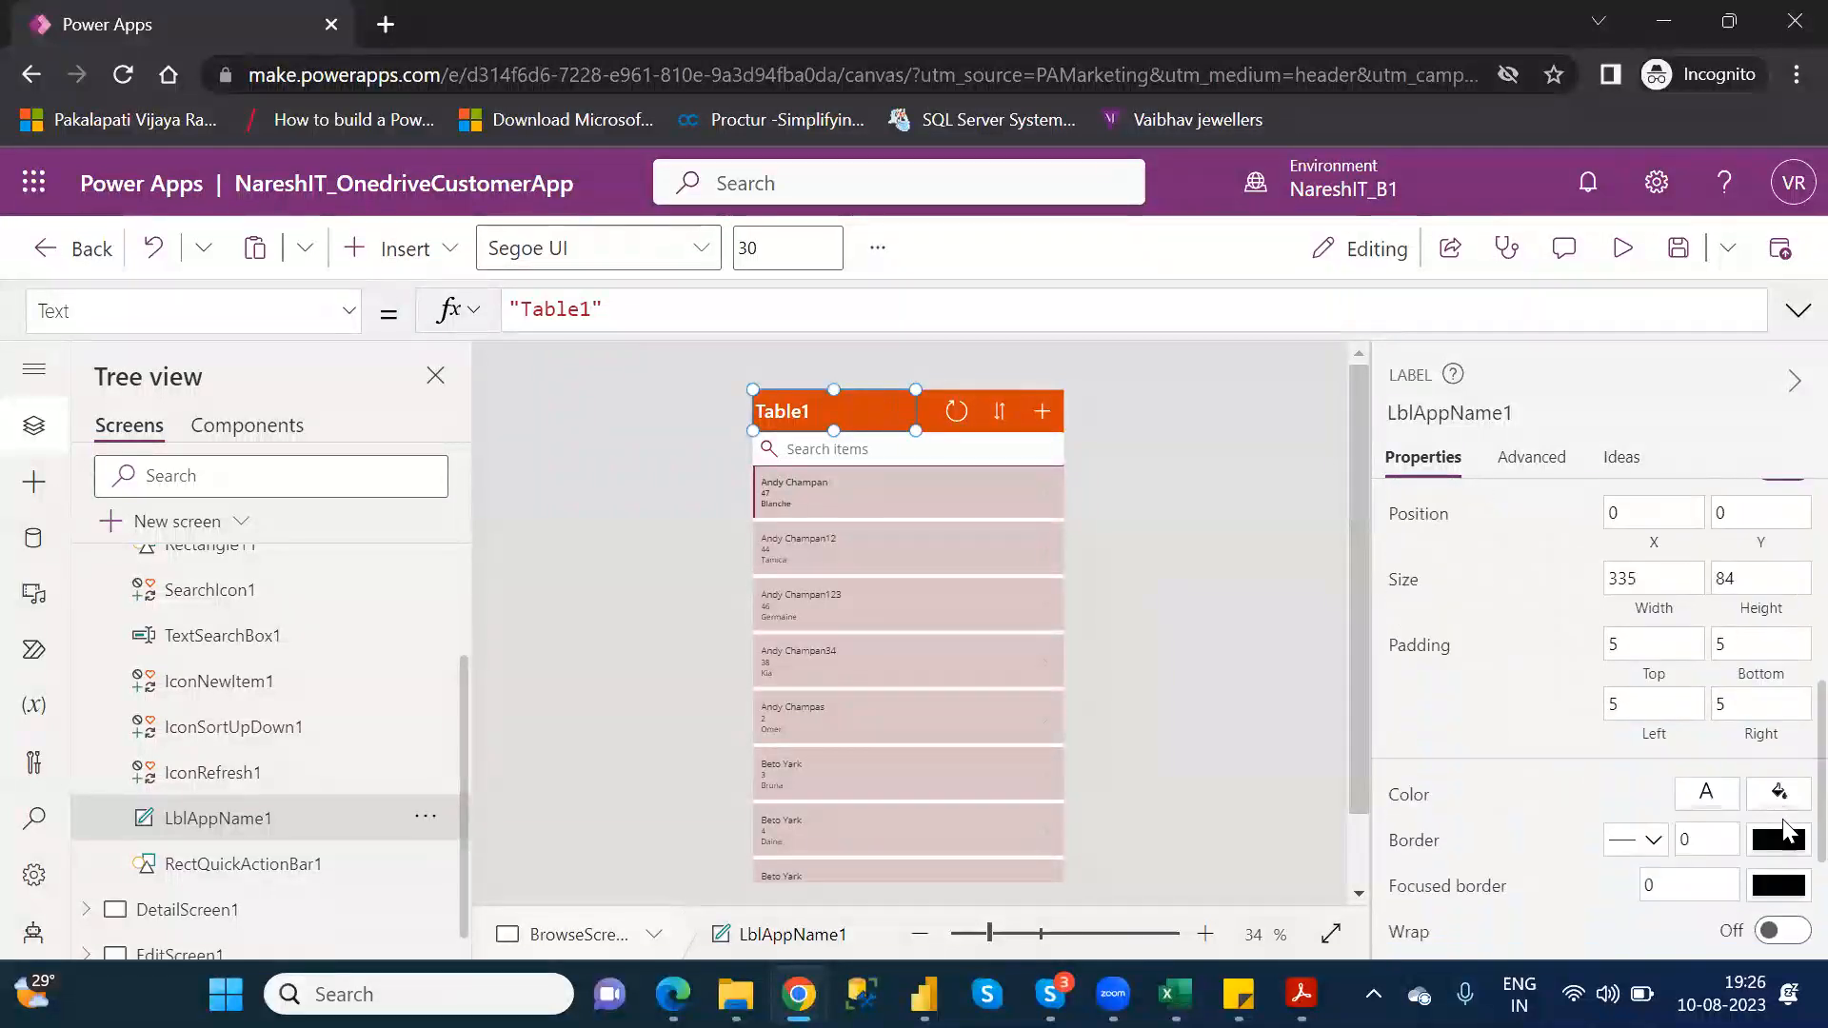
scroll(1791, 874, "down", 2)
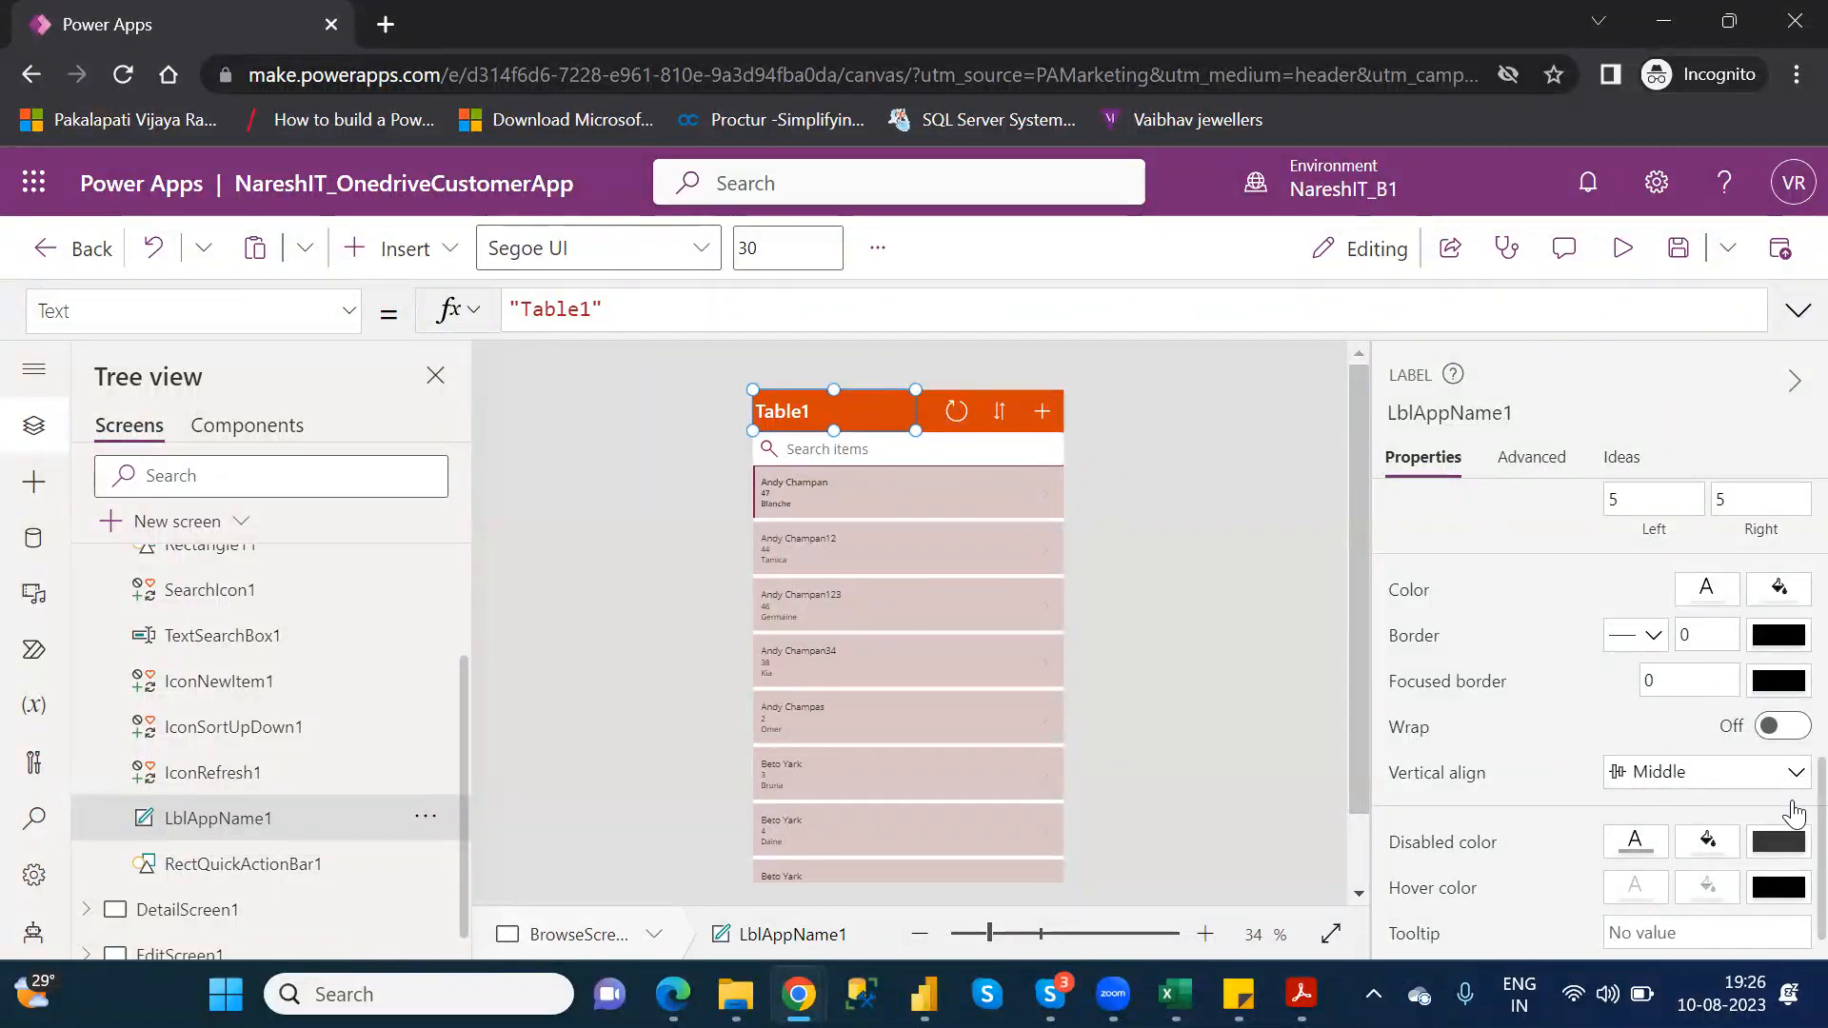
scroll(1791, 814, "up", 8)
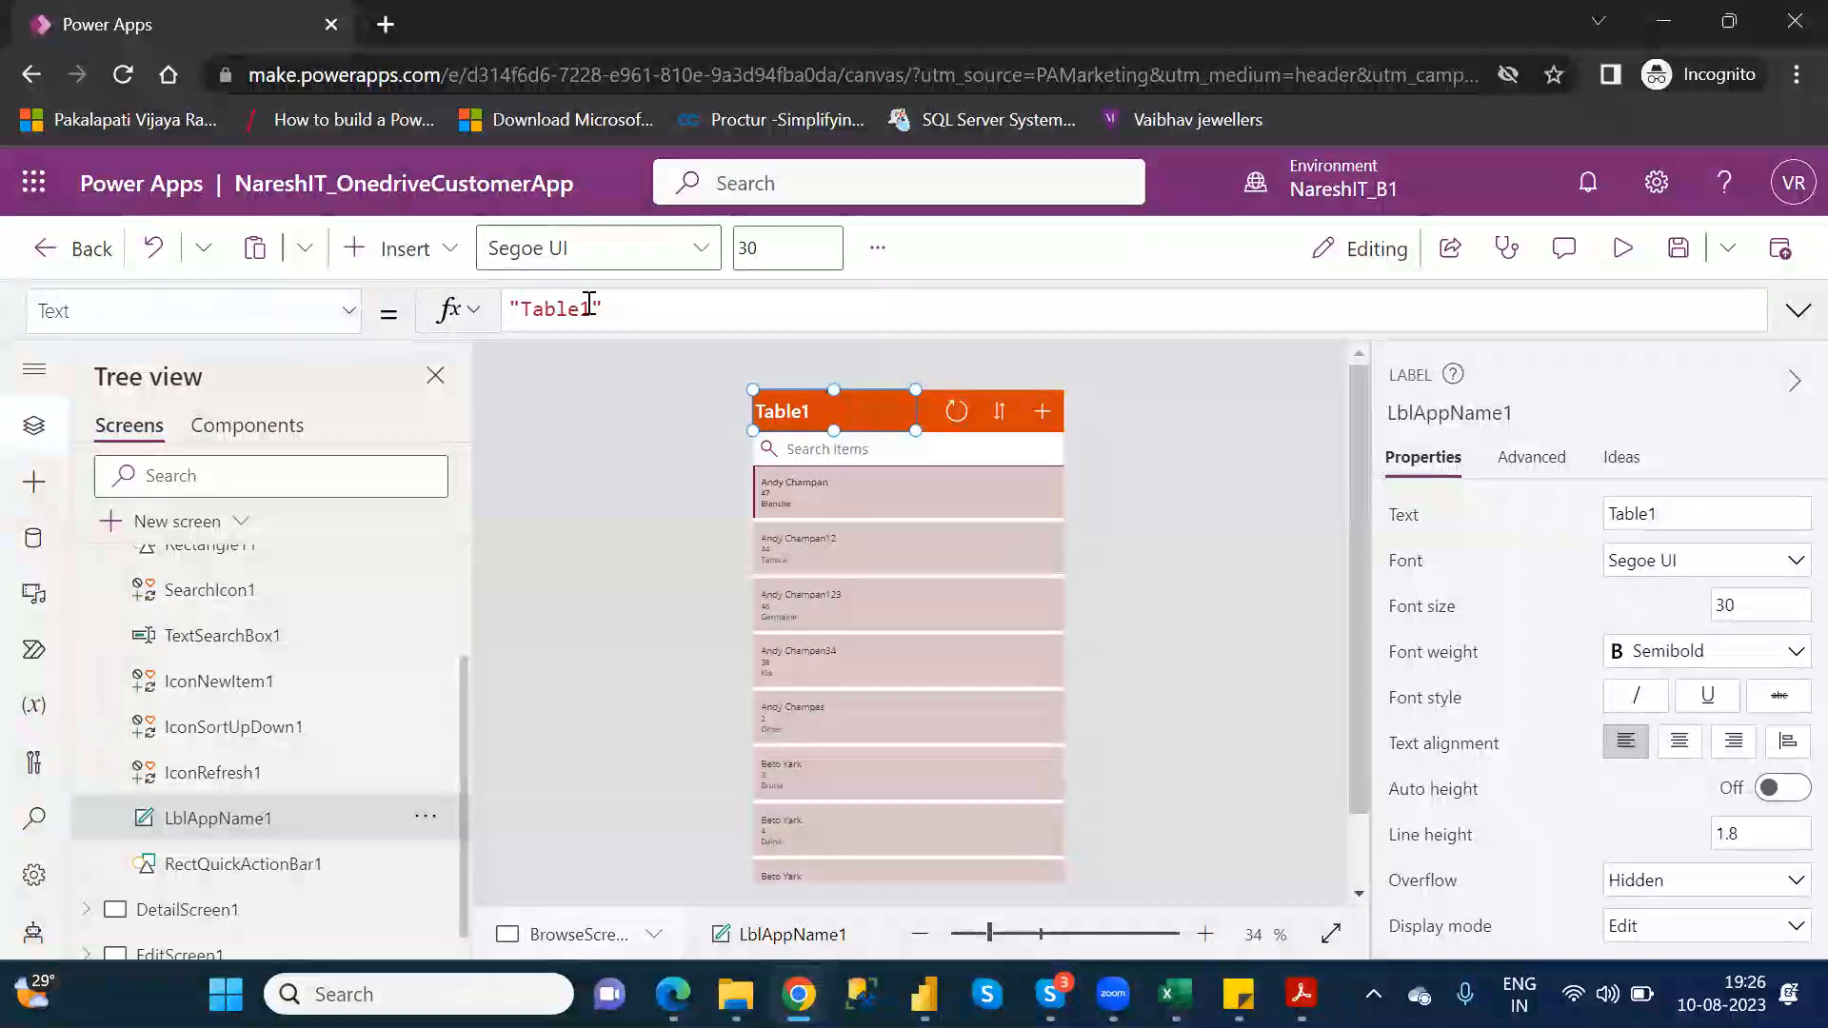
left_click_drag(605, 310, 512, 307)
left_click(512, 310)
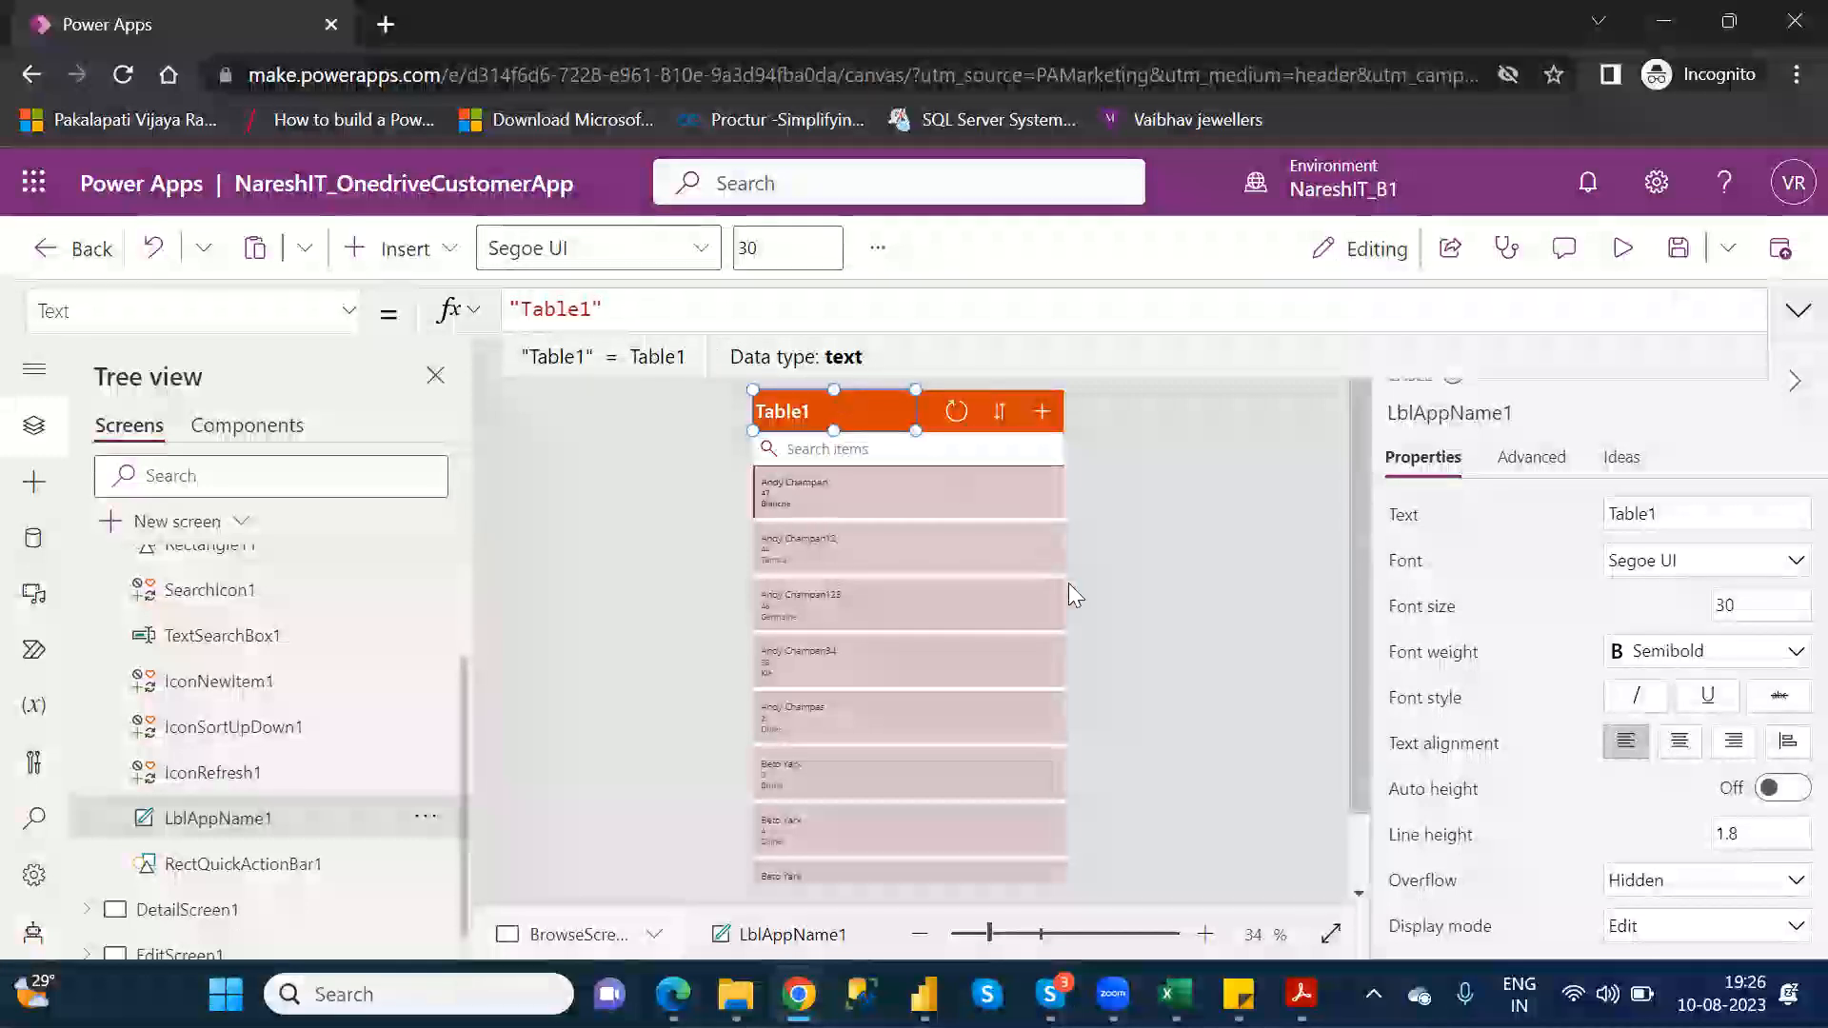
left_click(1186, 544)
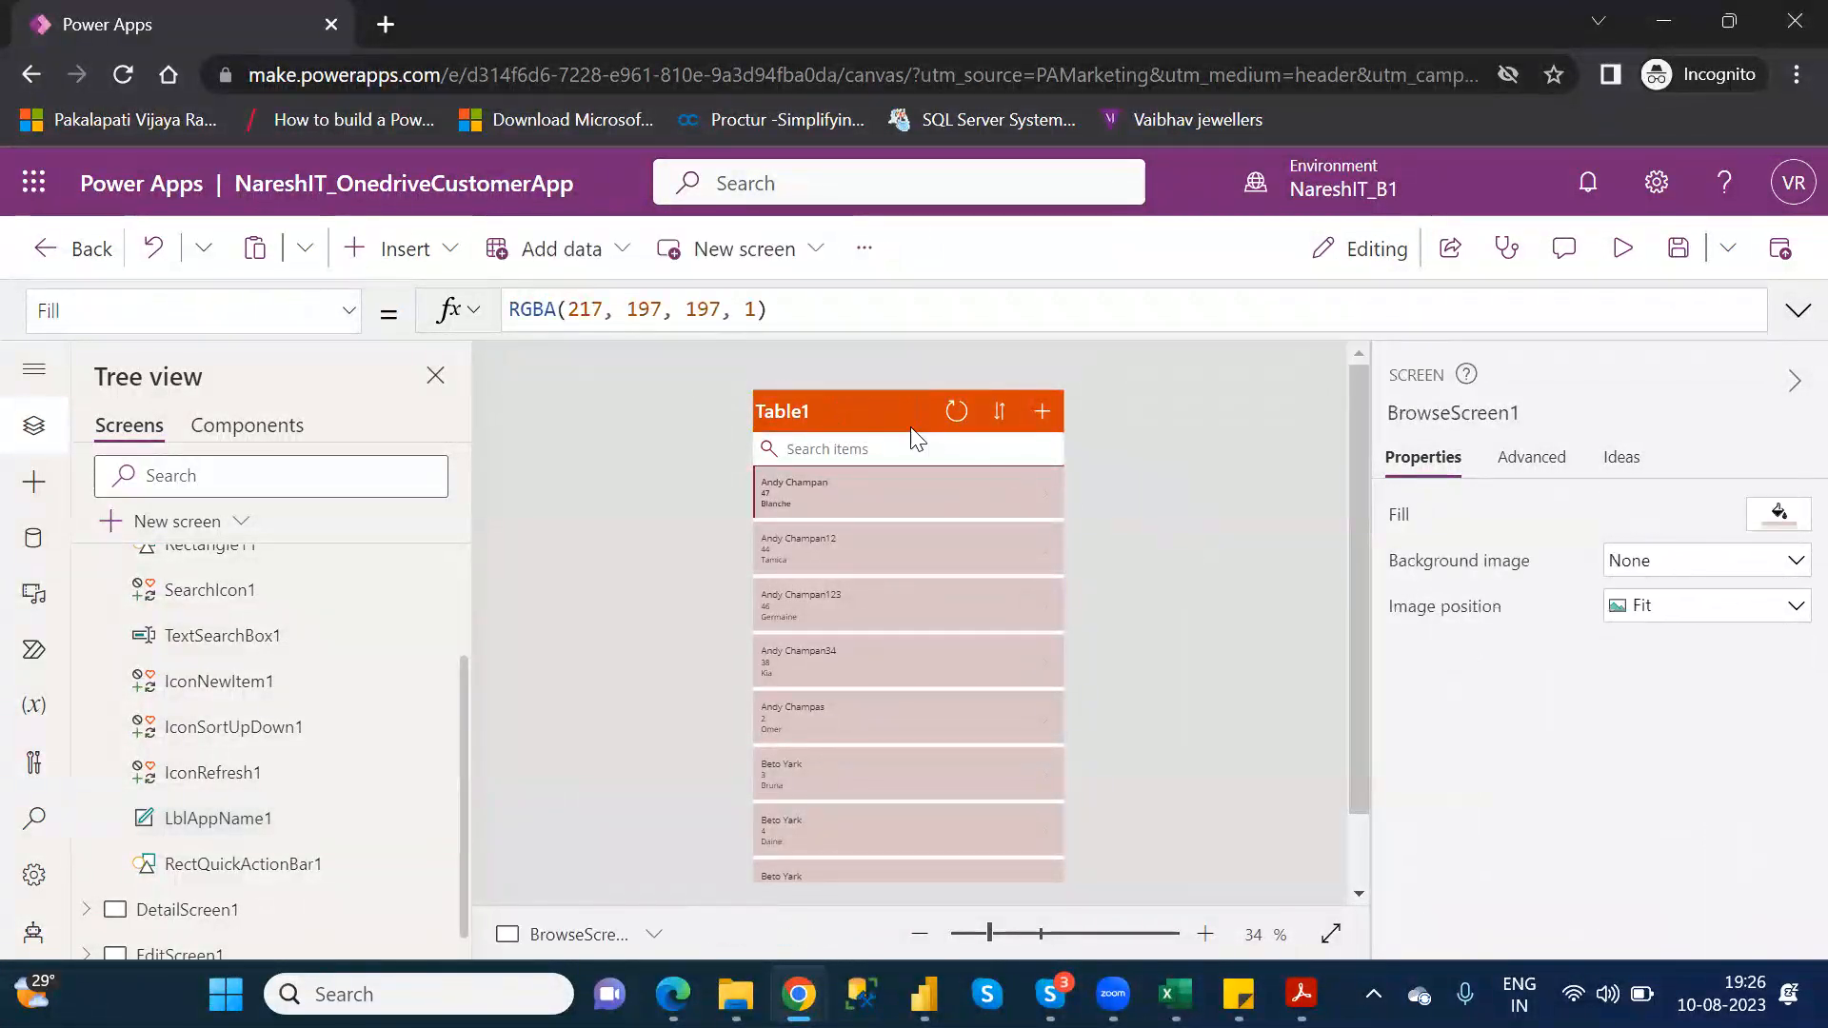
Select the header label and look through the list of properties available for its formulas.
left_click(851, 408)
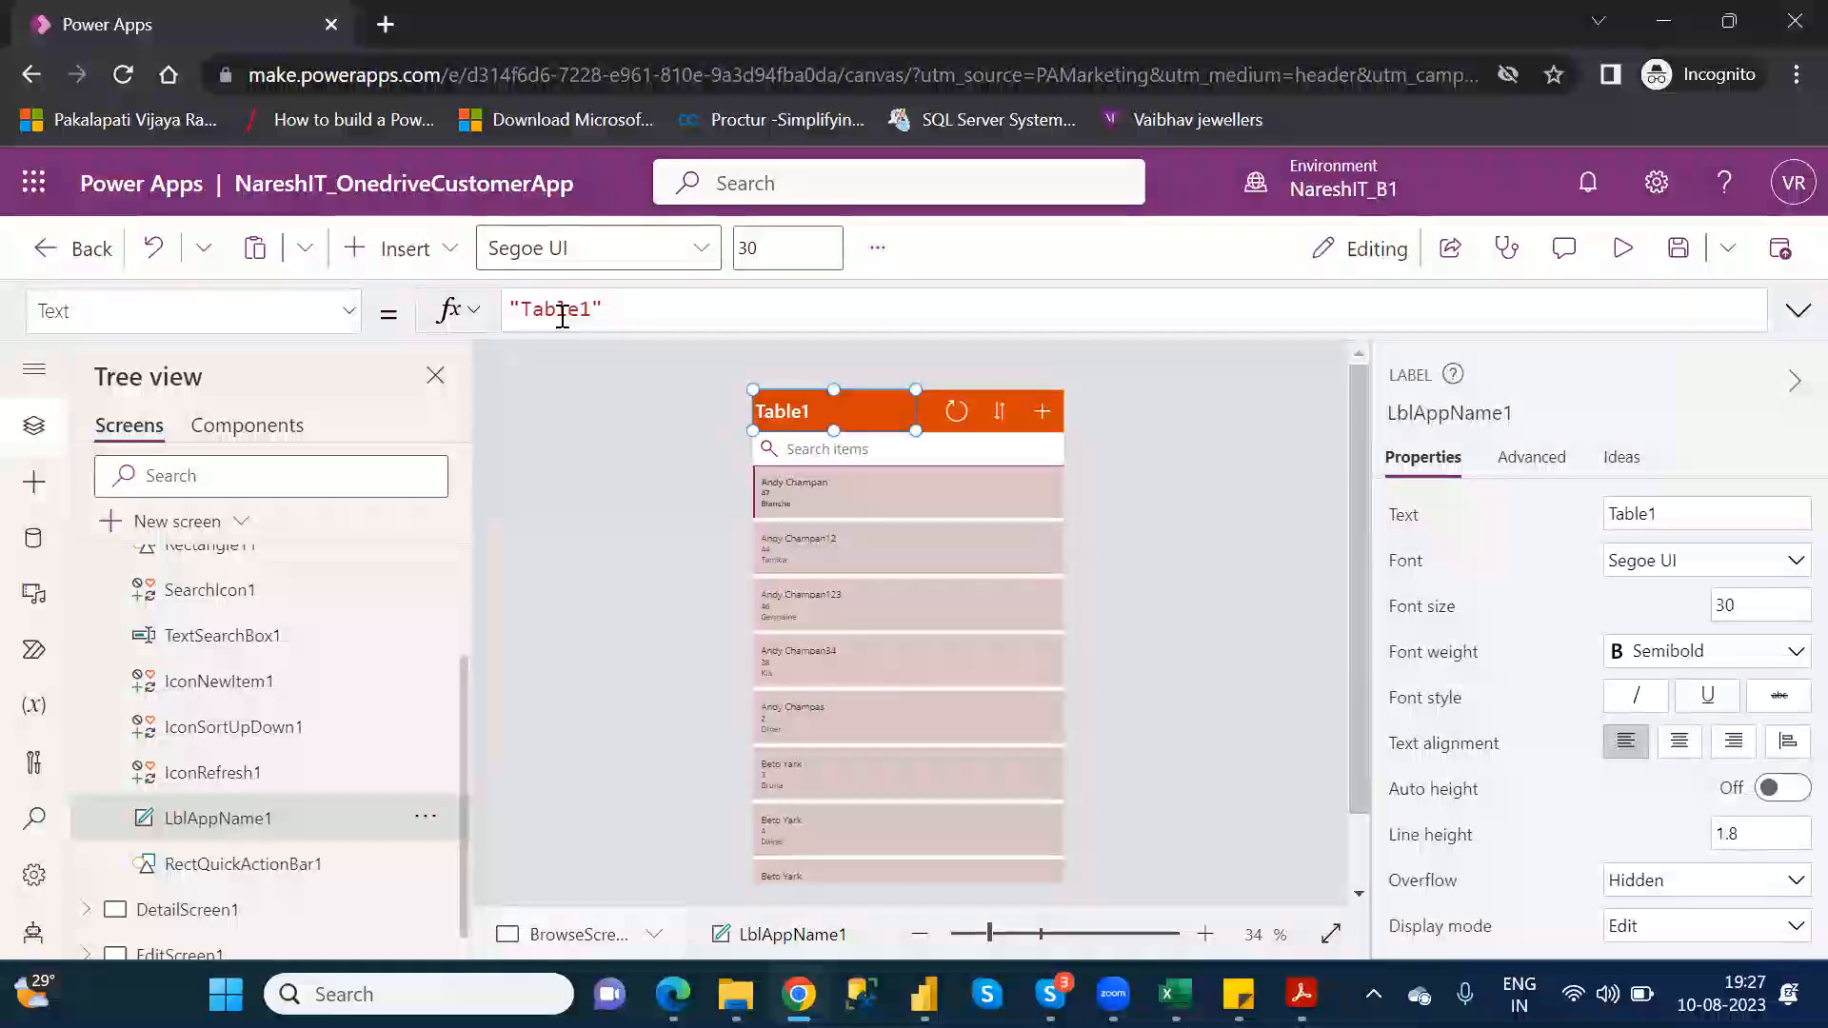
left_click(351, 314)
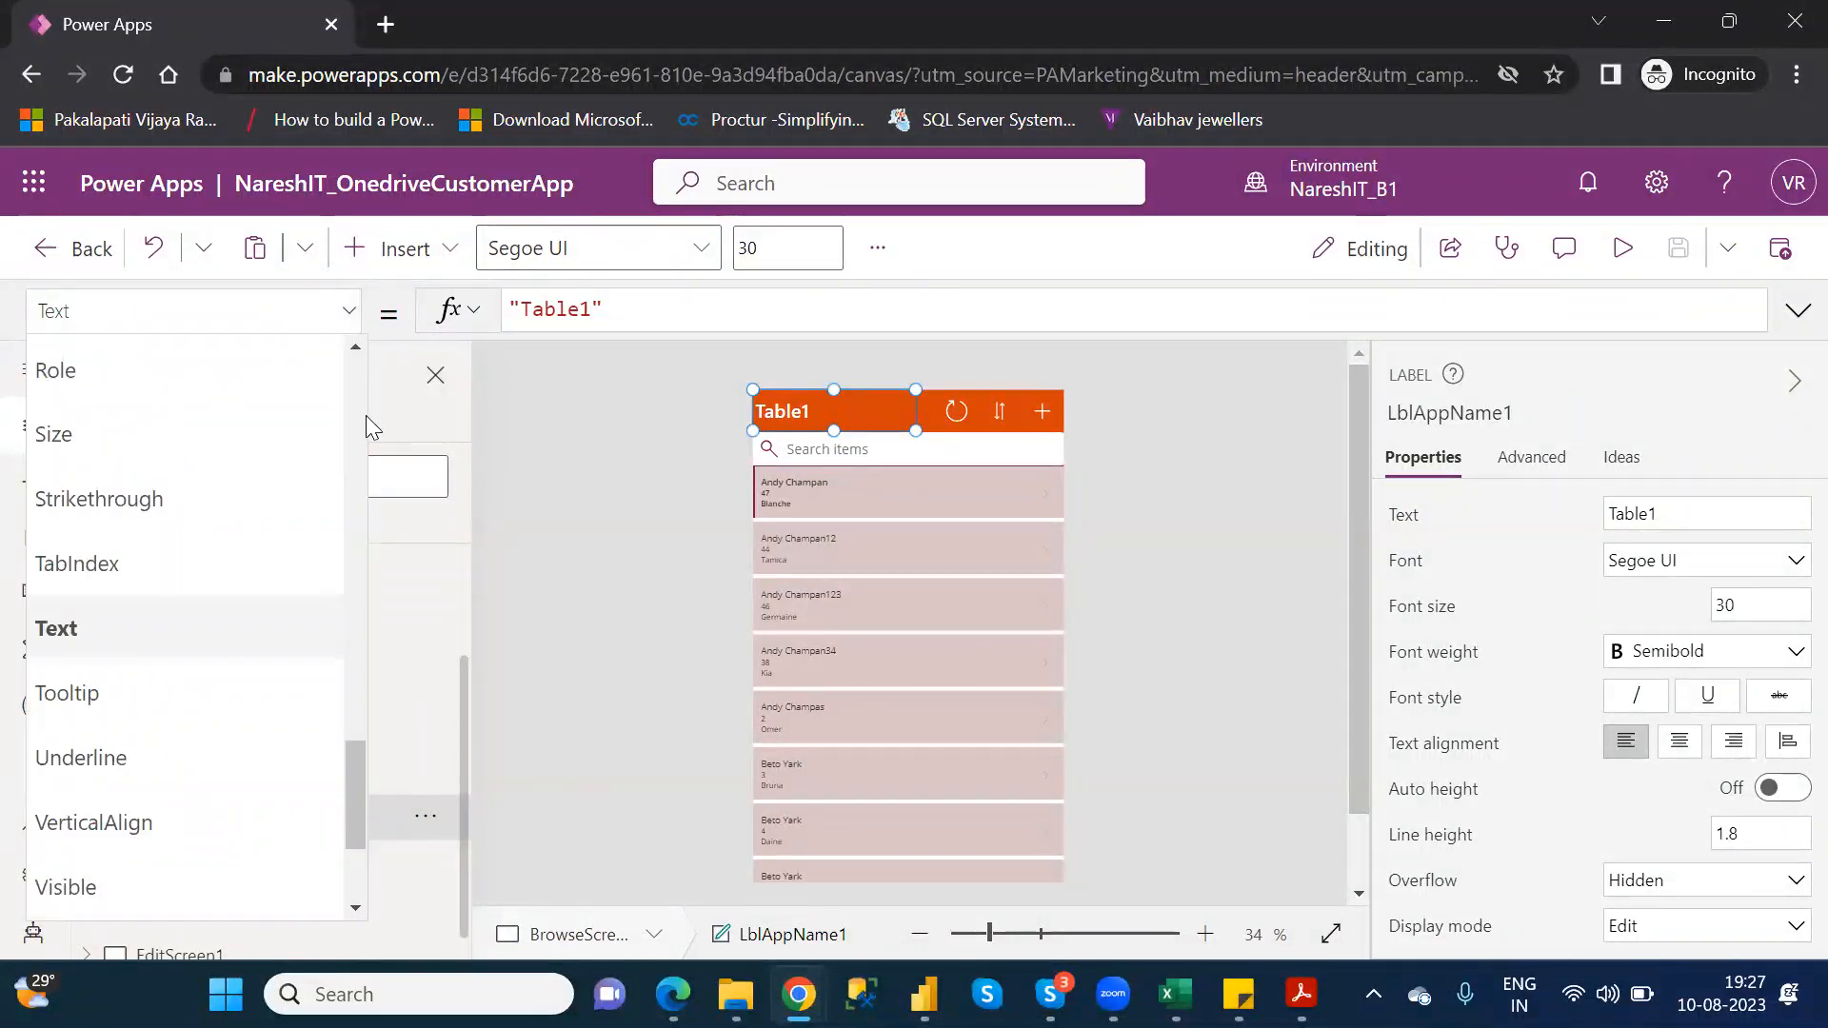
scroll(366, 415, "up", 15)
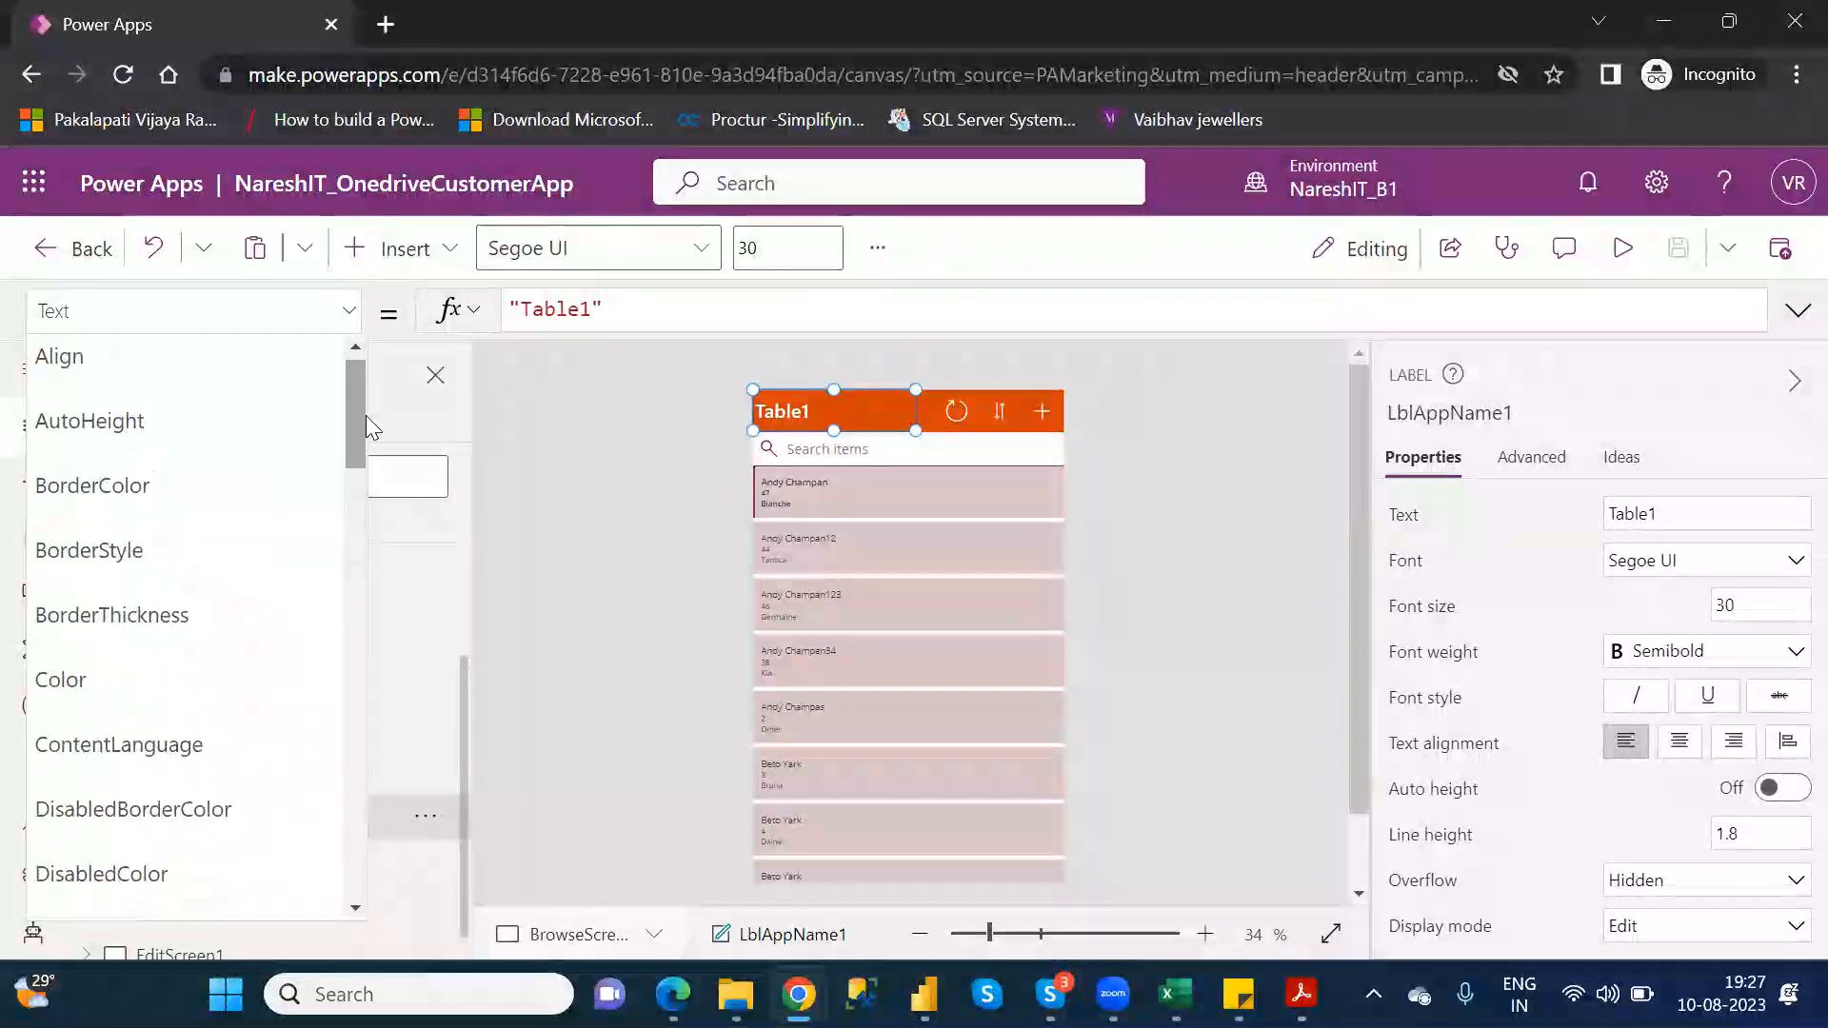
left_click(1236, 480)
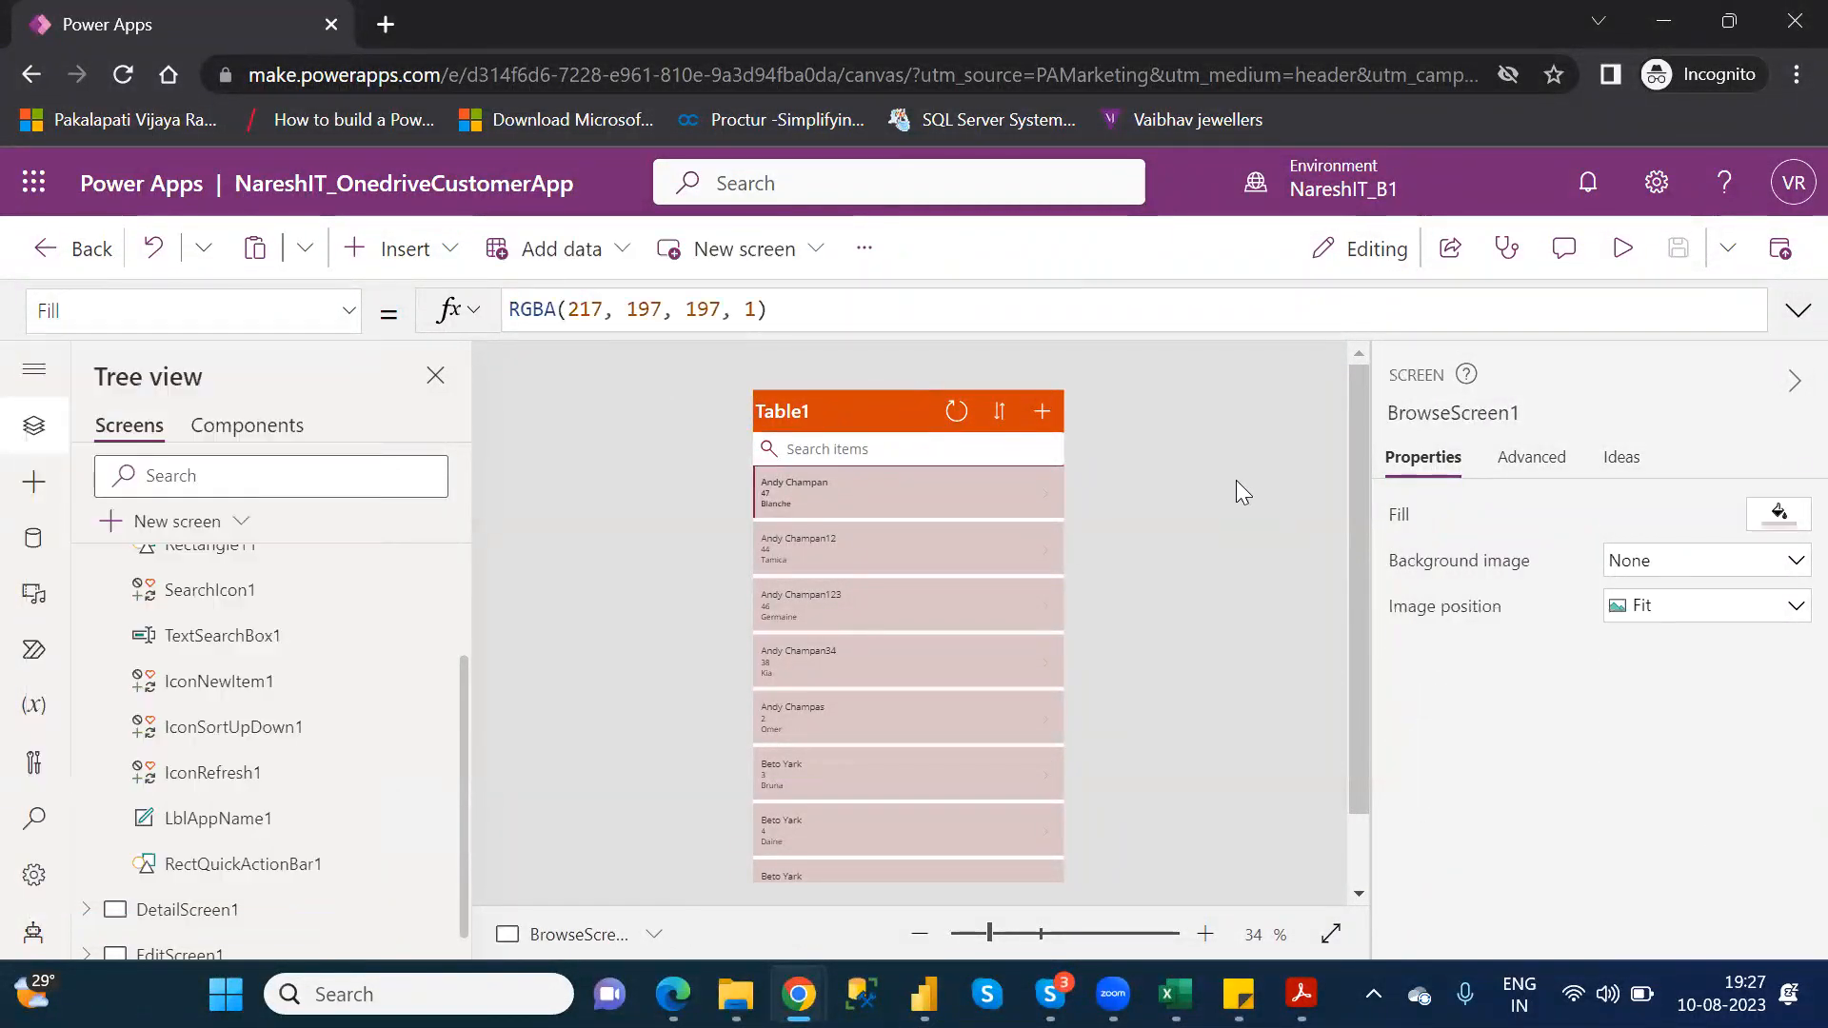
Inspect the header label's Text, Font, Size and FontWeight formulas one after another.
left_click(849, 409)
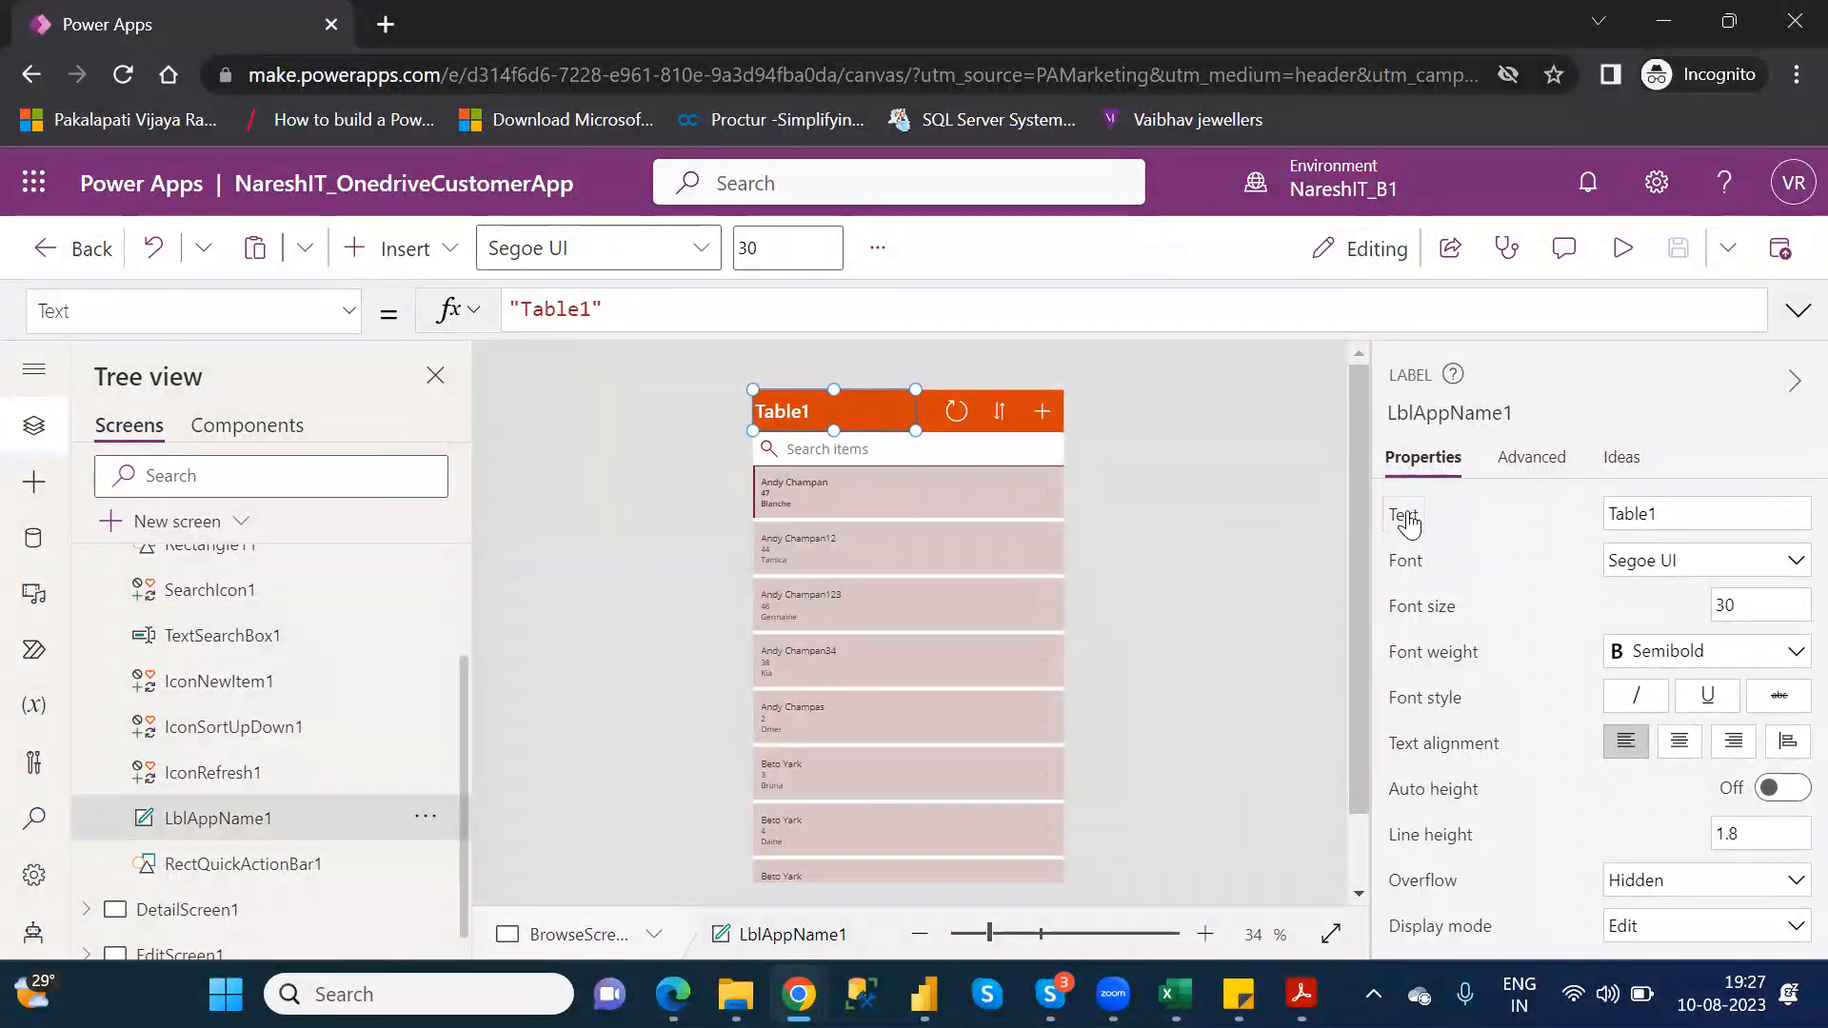
left_click(592, 309)
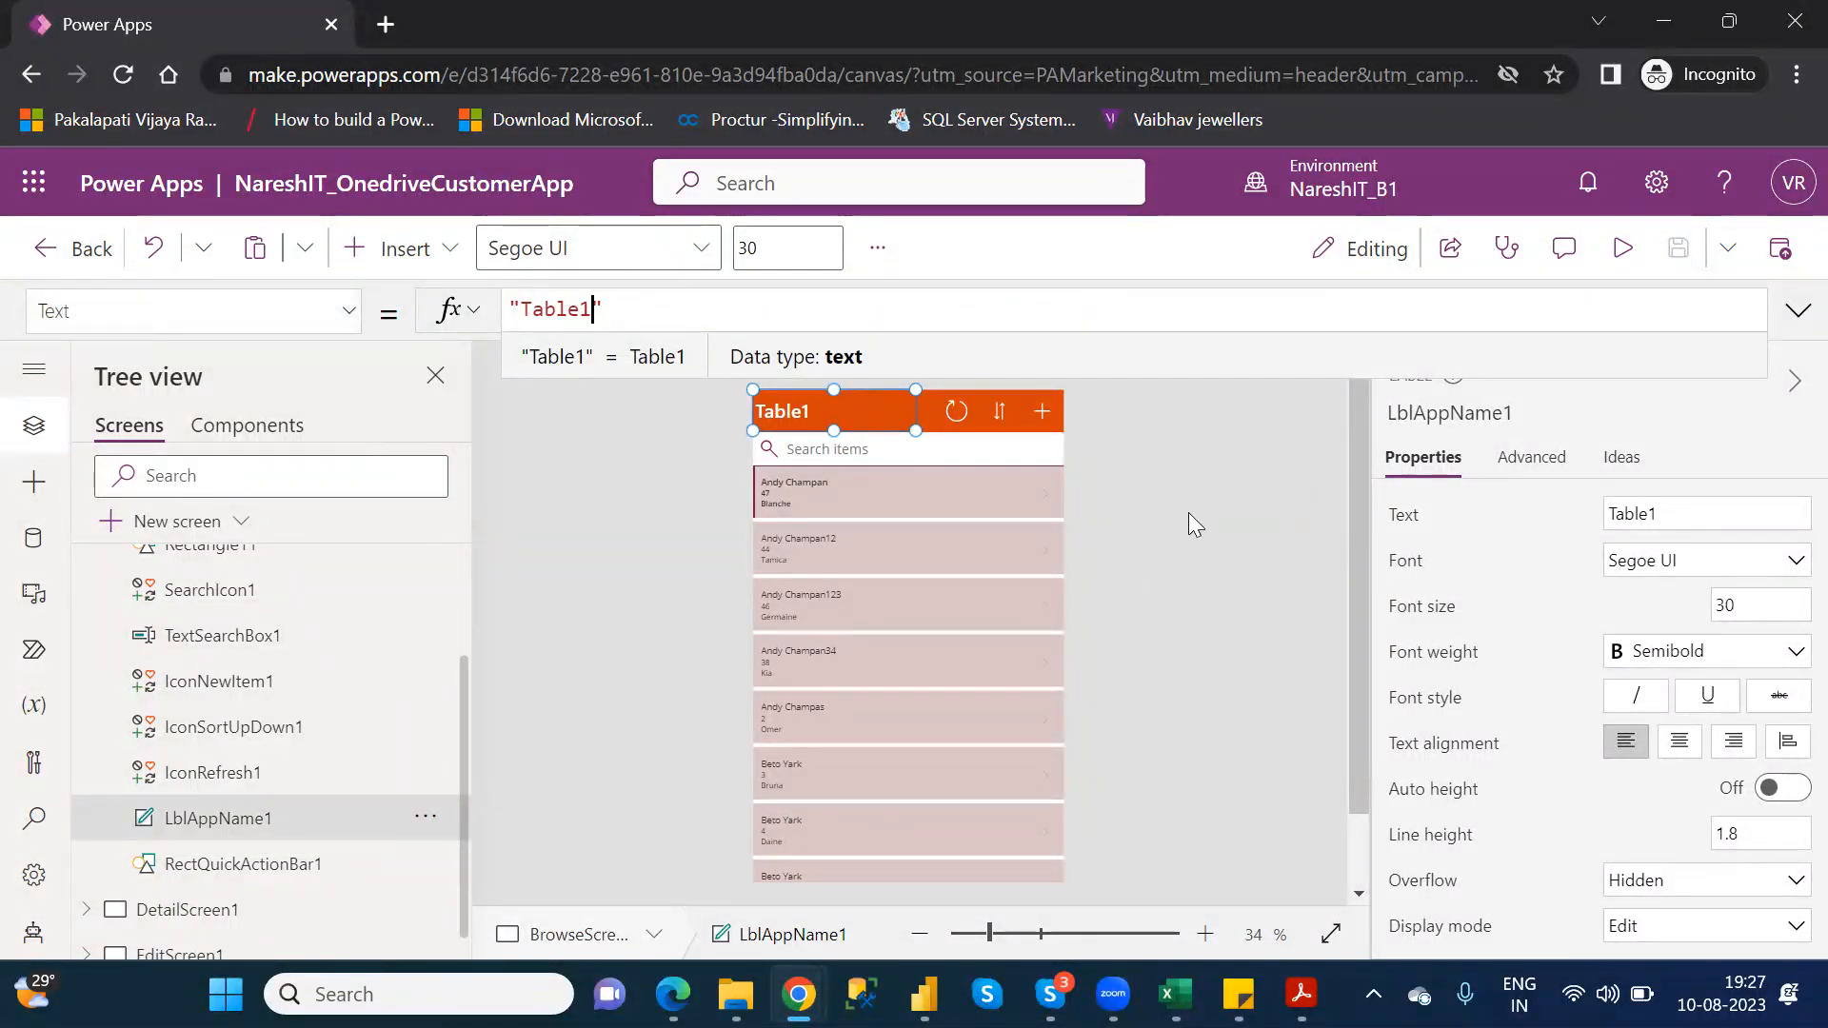
left_click(1407, 564)
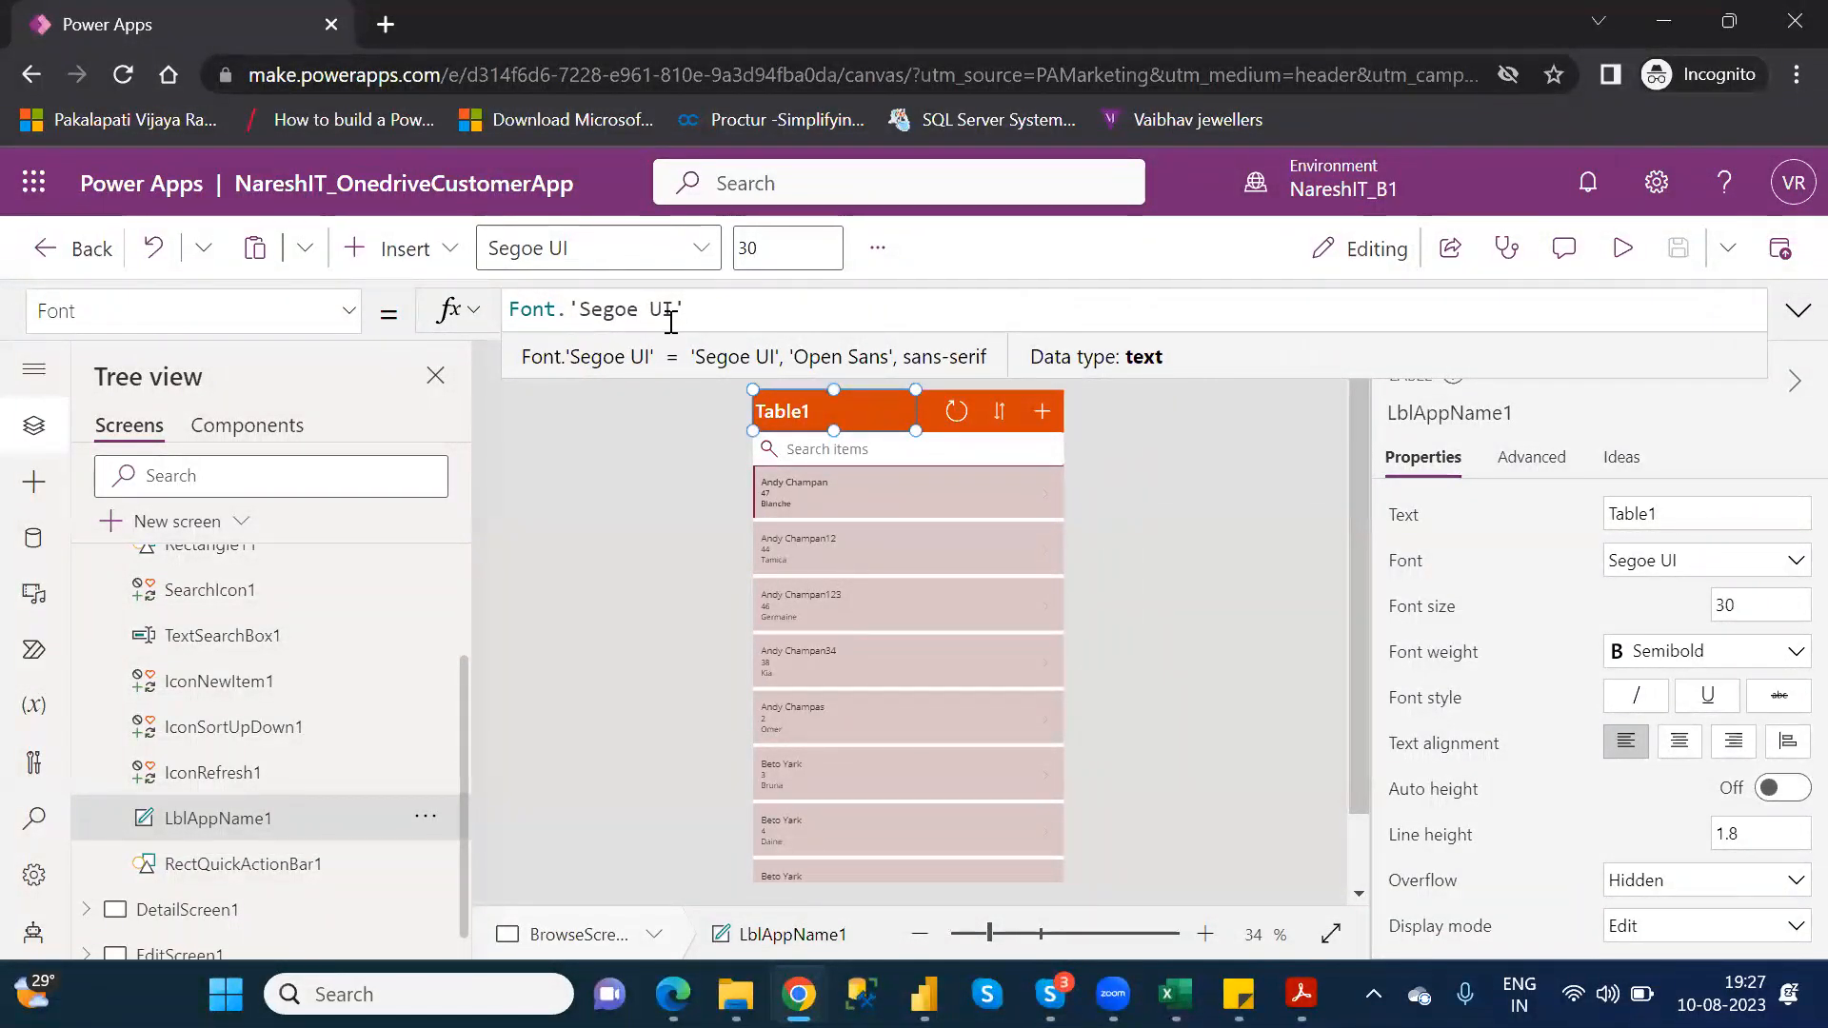
left_click(1451, 624)
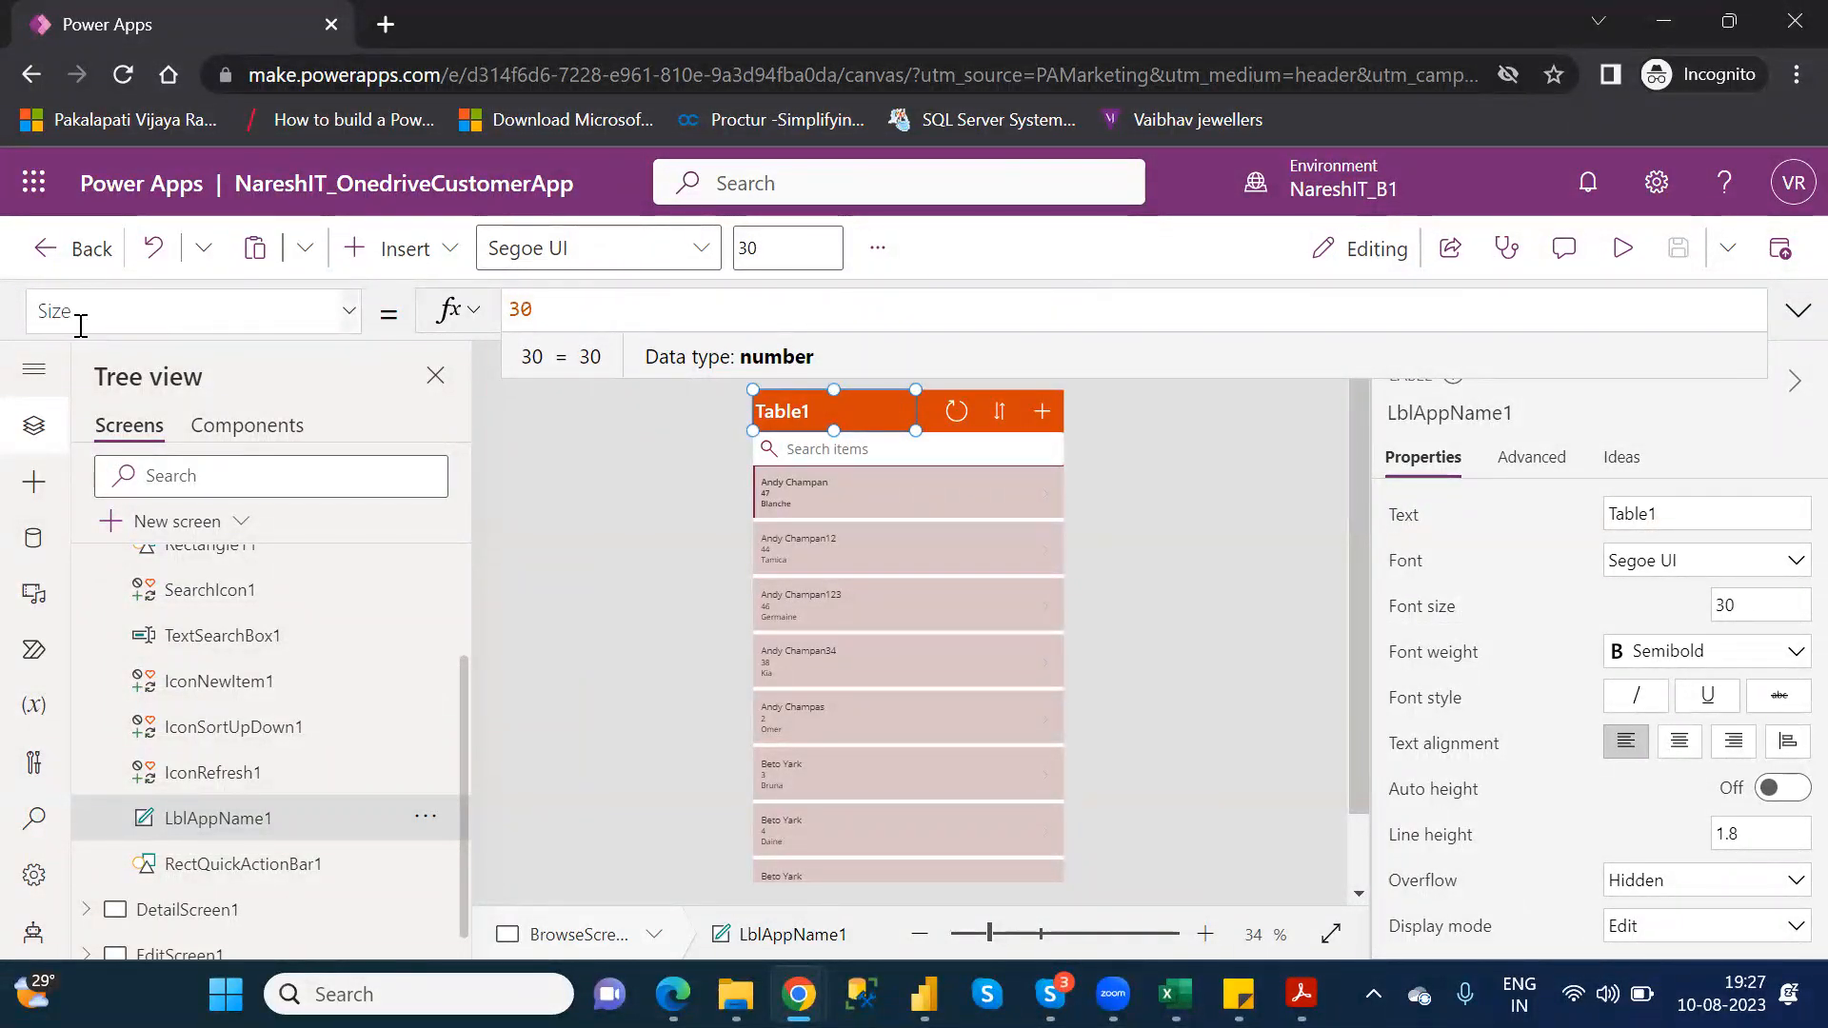
double_click(519, 310)
left_click(1437, 657)
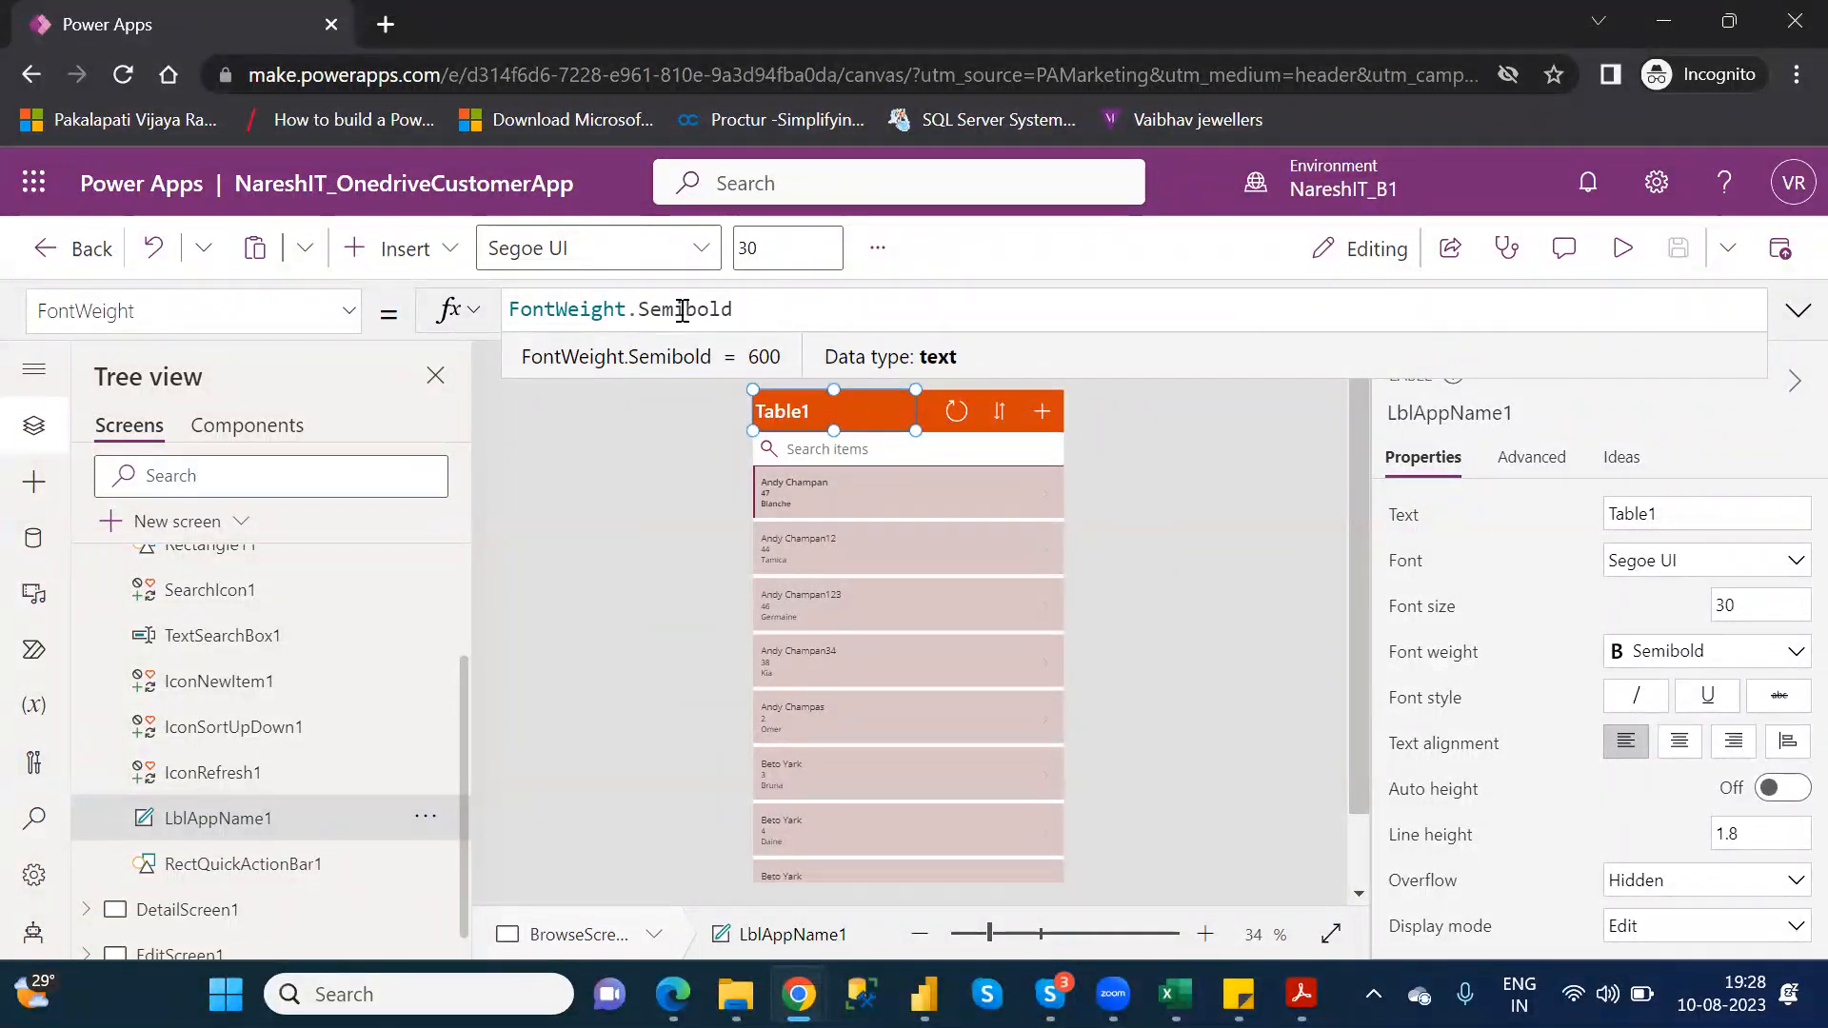
left_click_drag(762, 314, 510, 308)
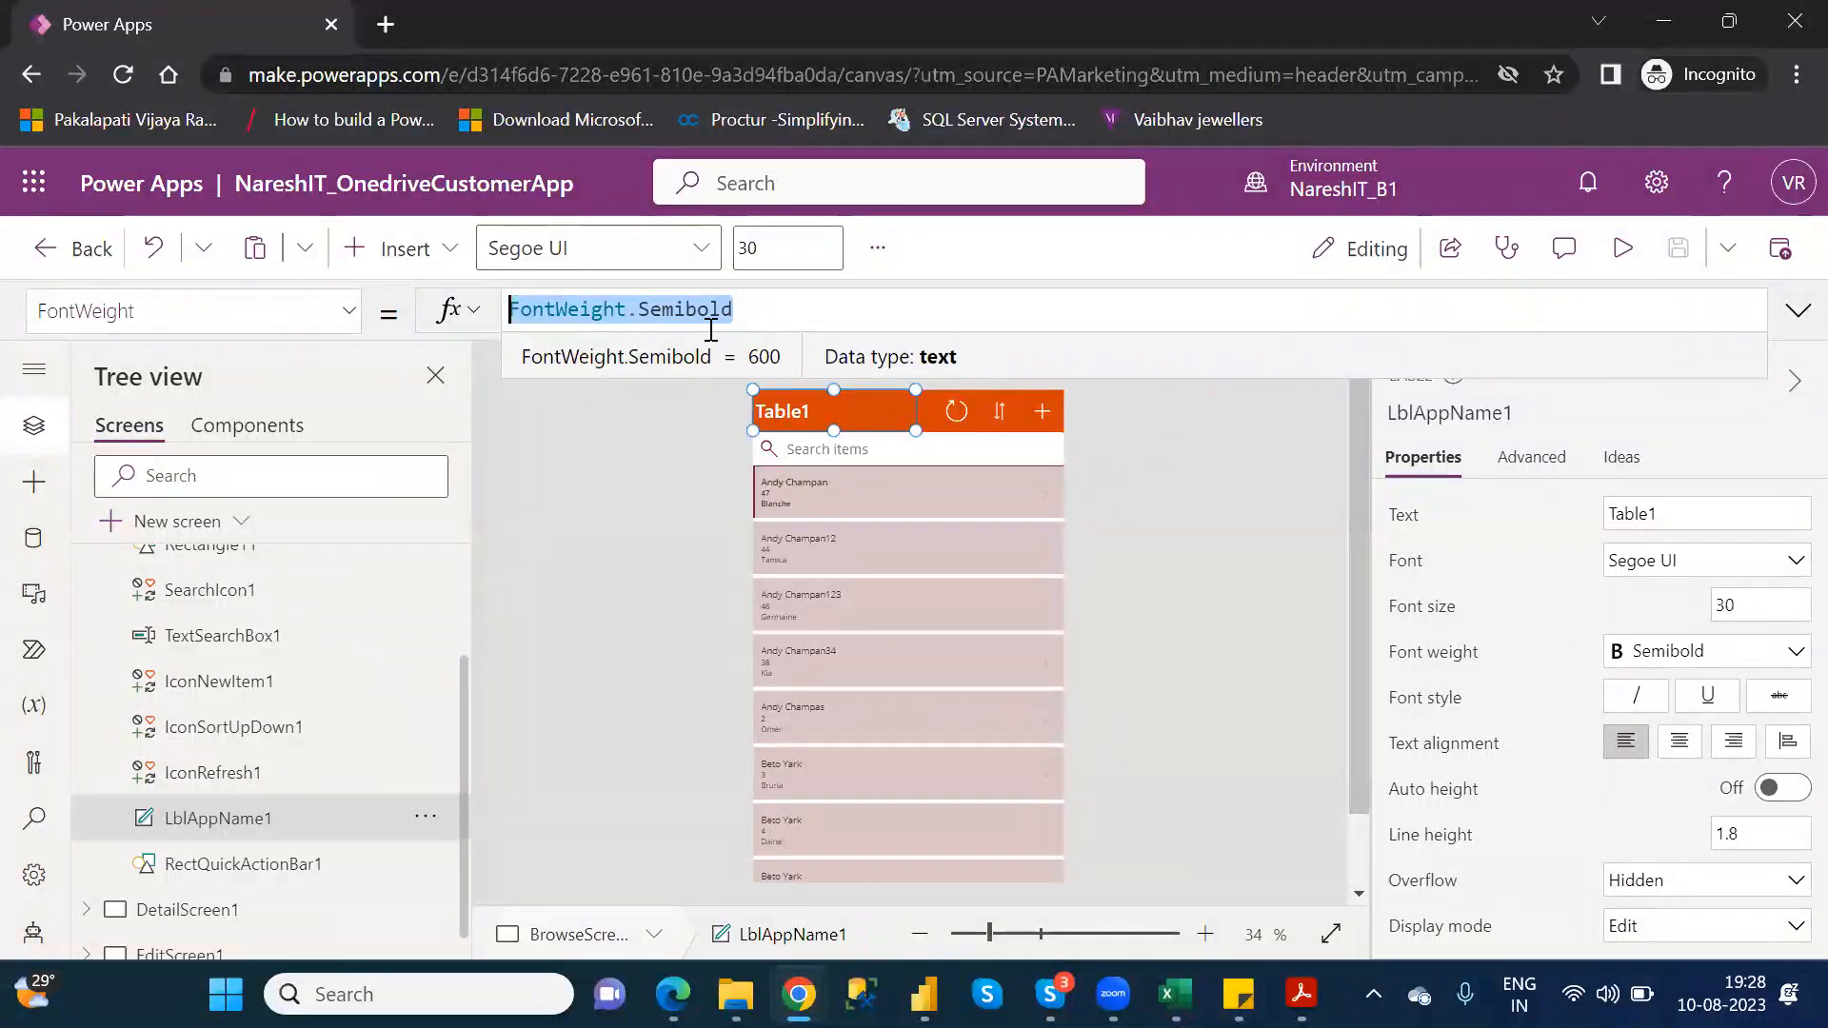
Look through the header label's formula properties, switch back to Text and compare its formula with the Text setting.
left_click(347, 321)
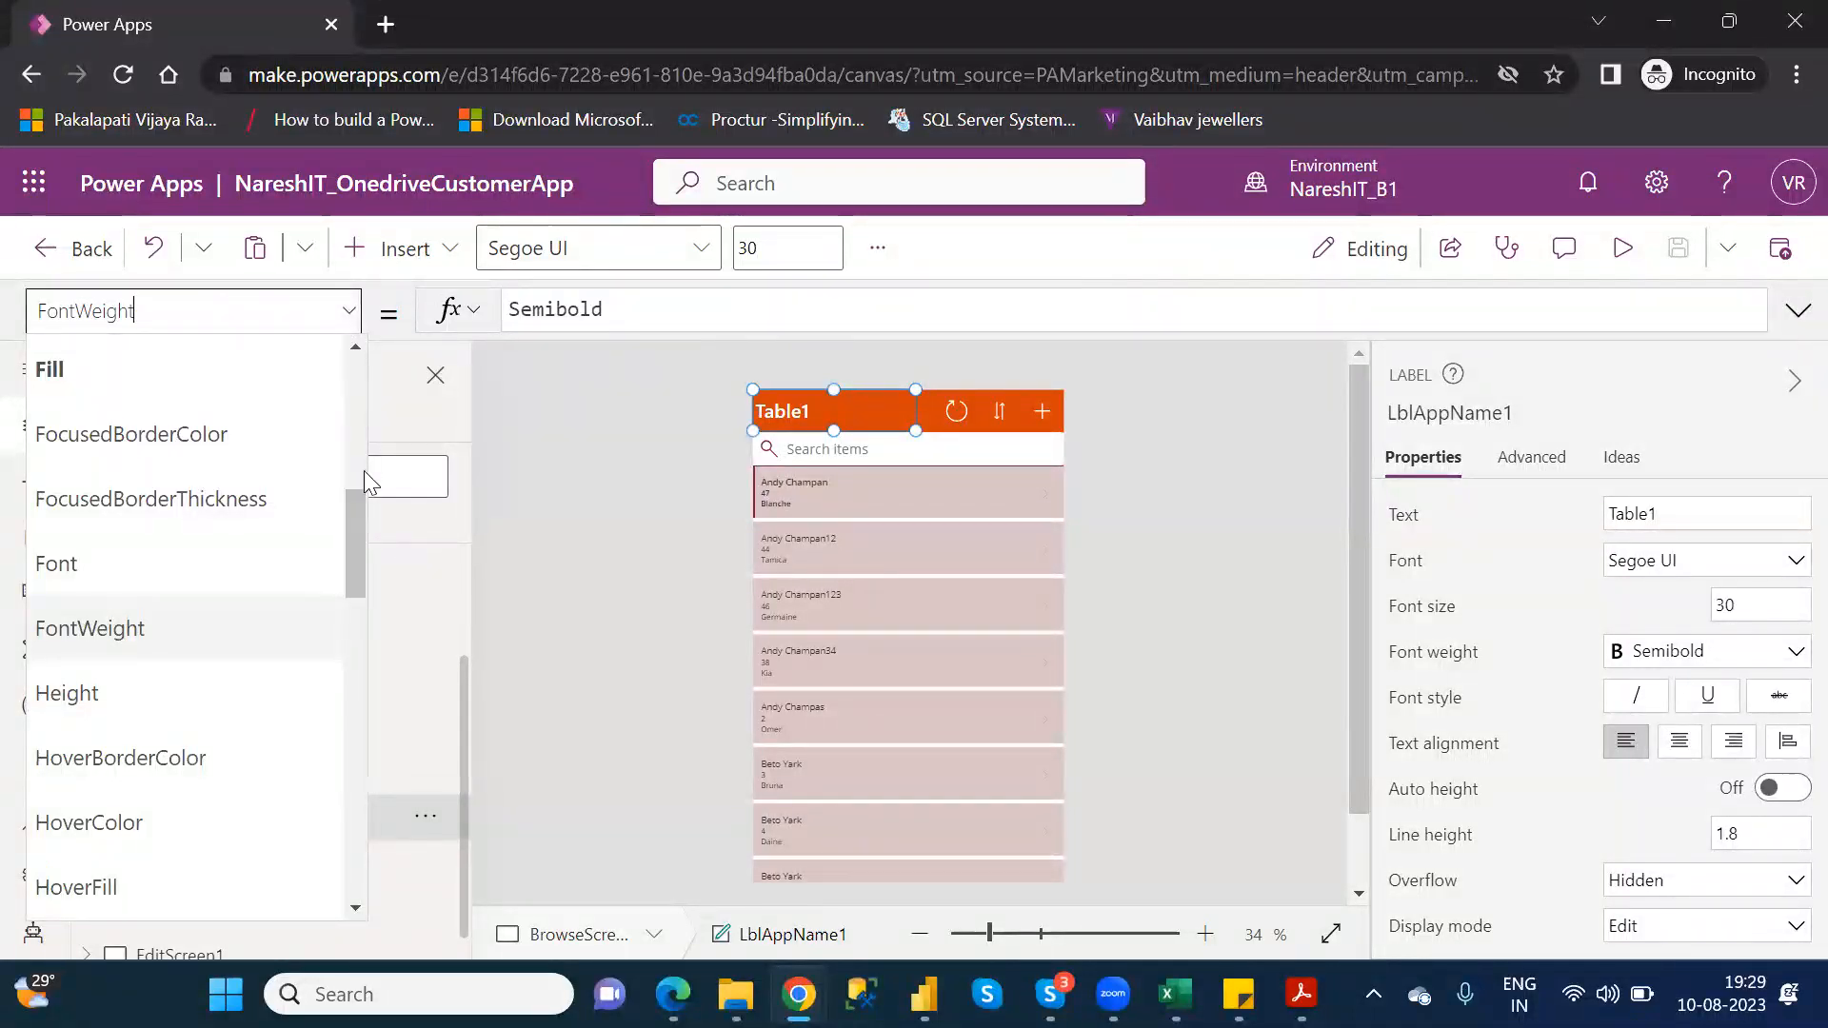
scroll(364, 443, "up", 3)
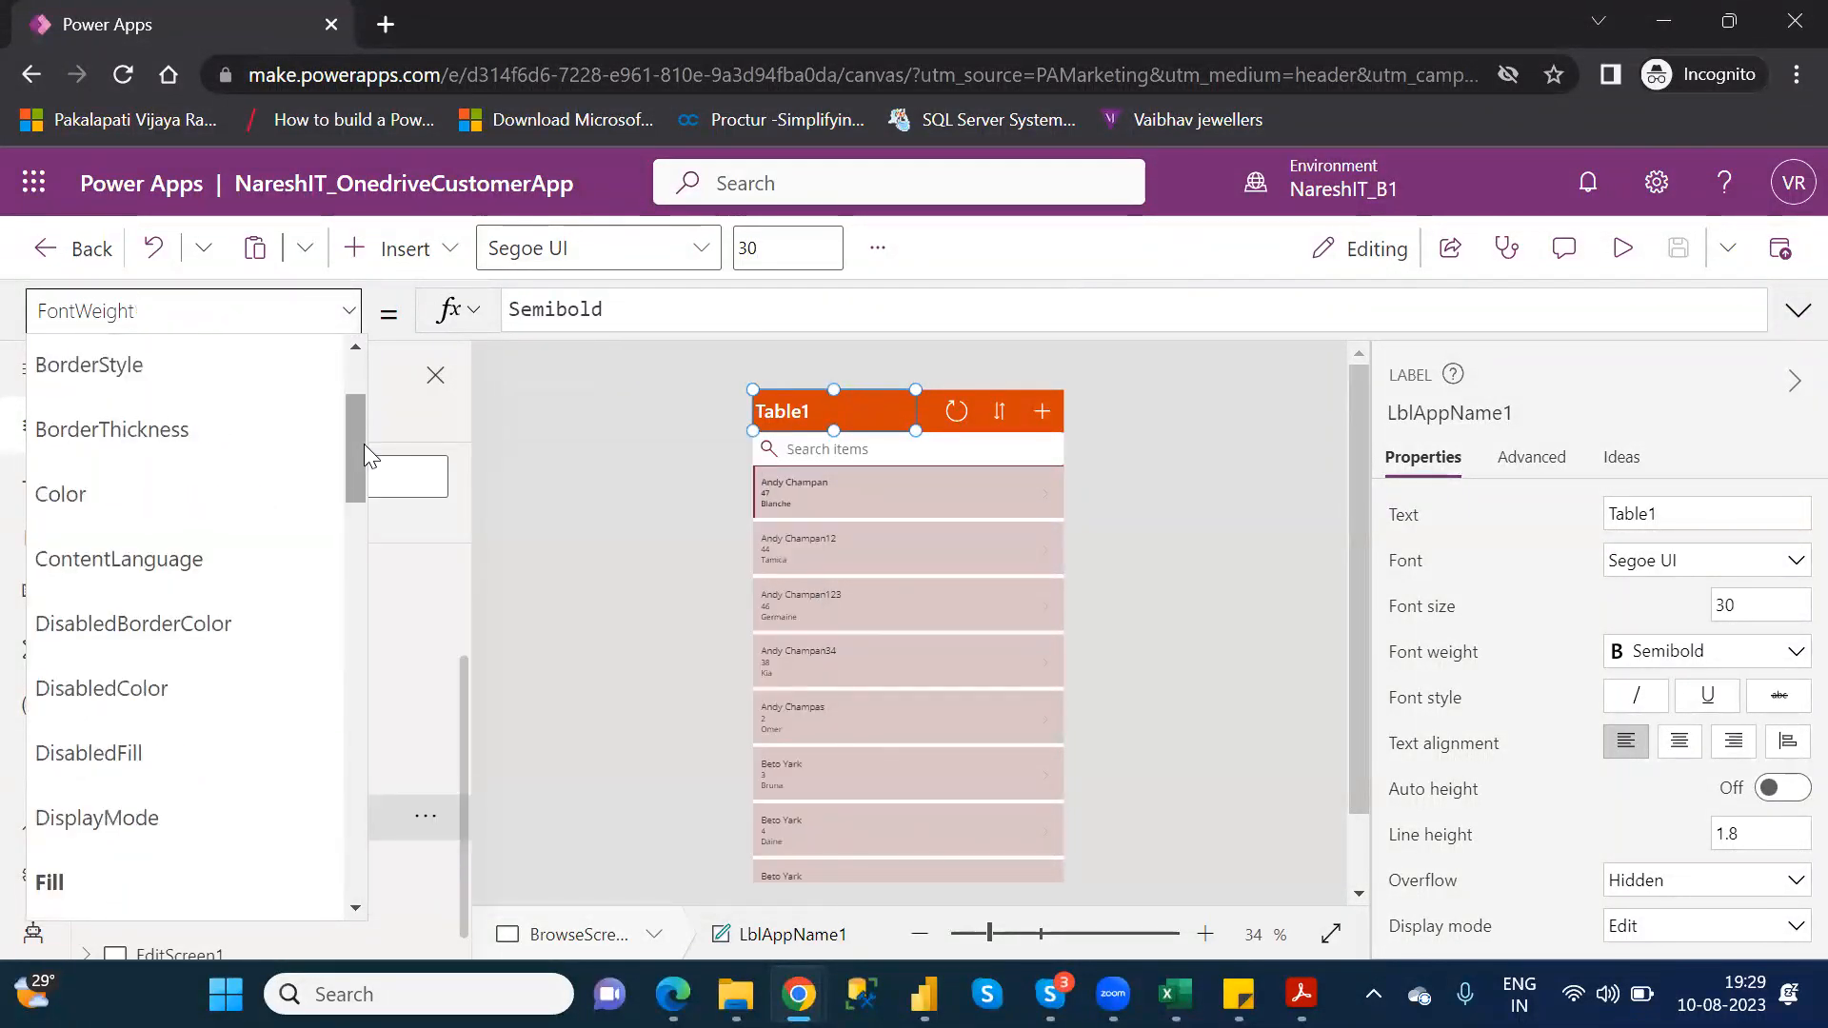
scroll(362, 412, "up", 1)
left_click_drag(360, 419, 387, 820)
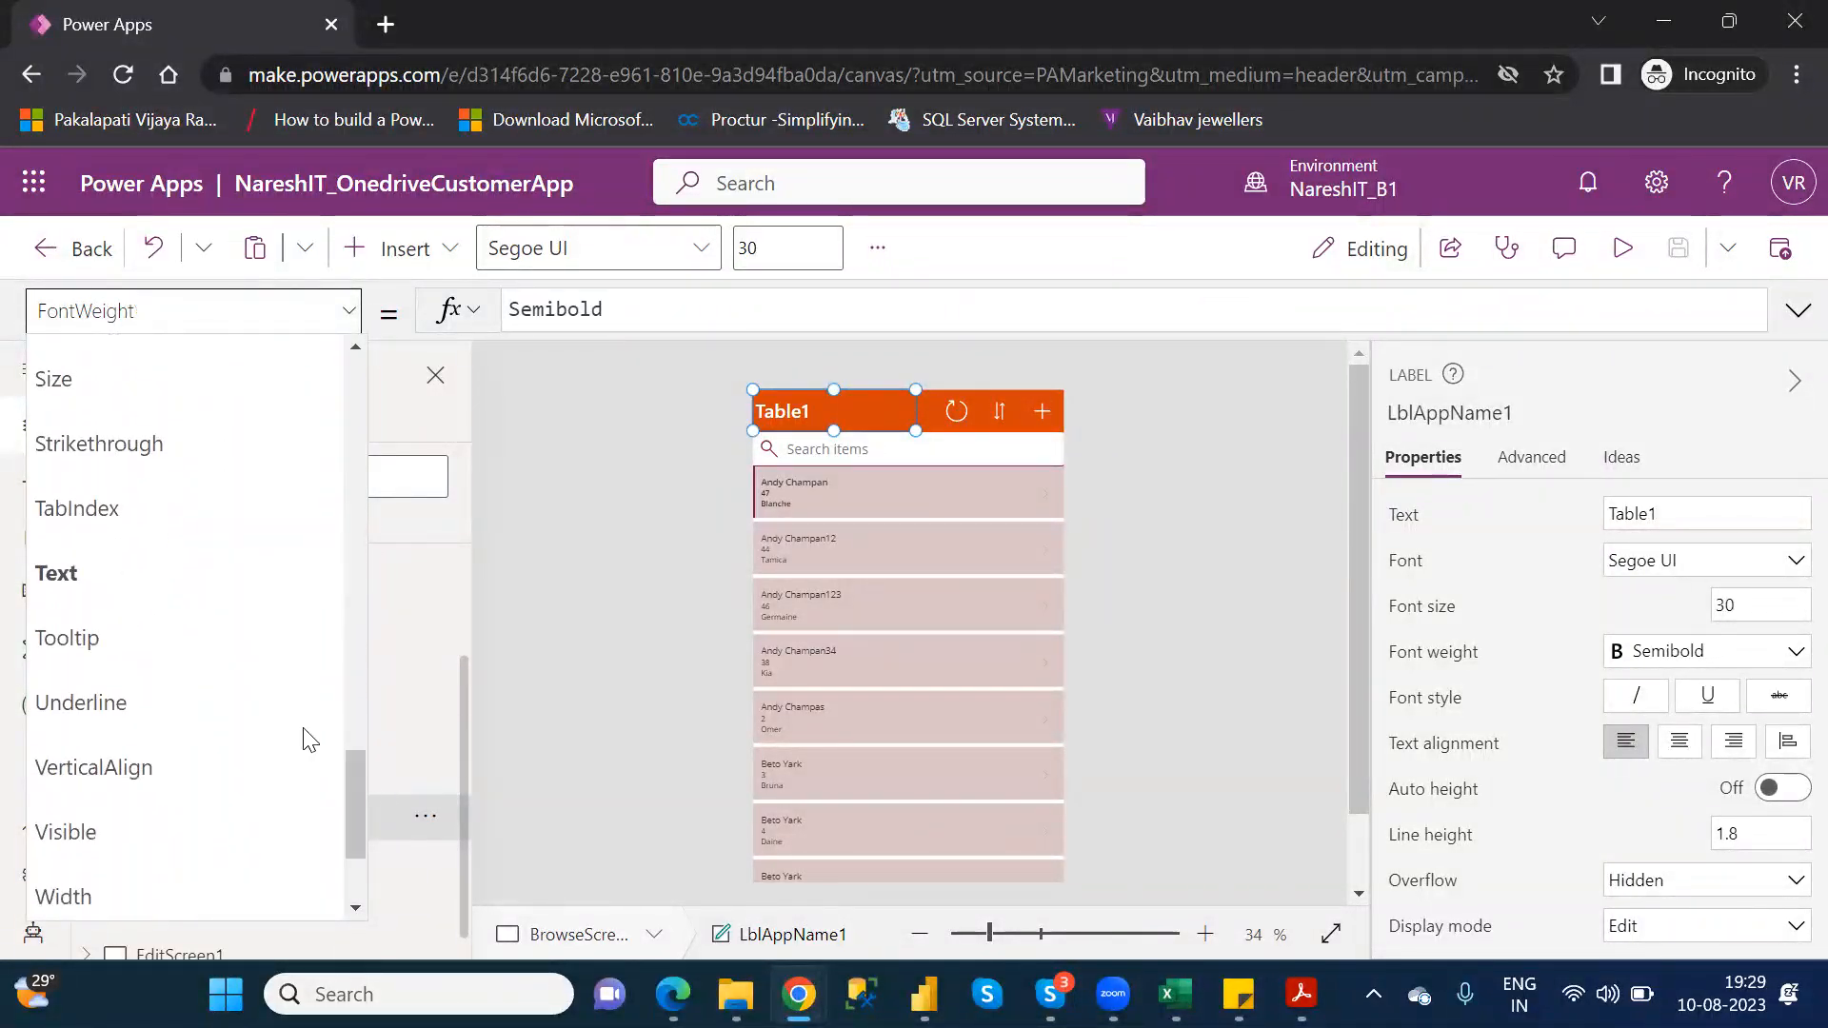
left_click(91, 572)
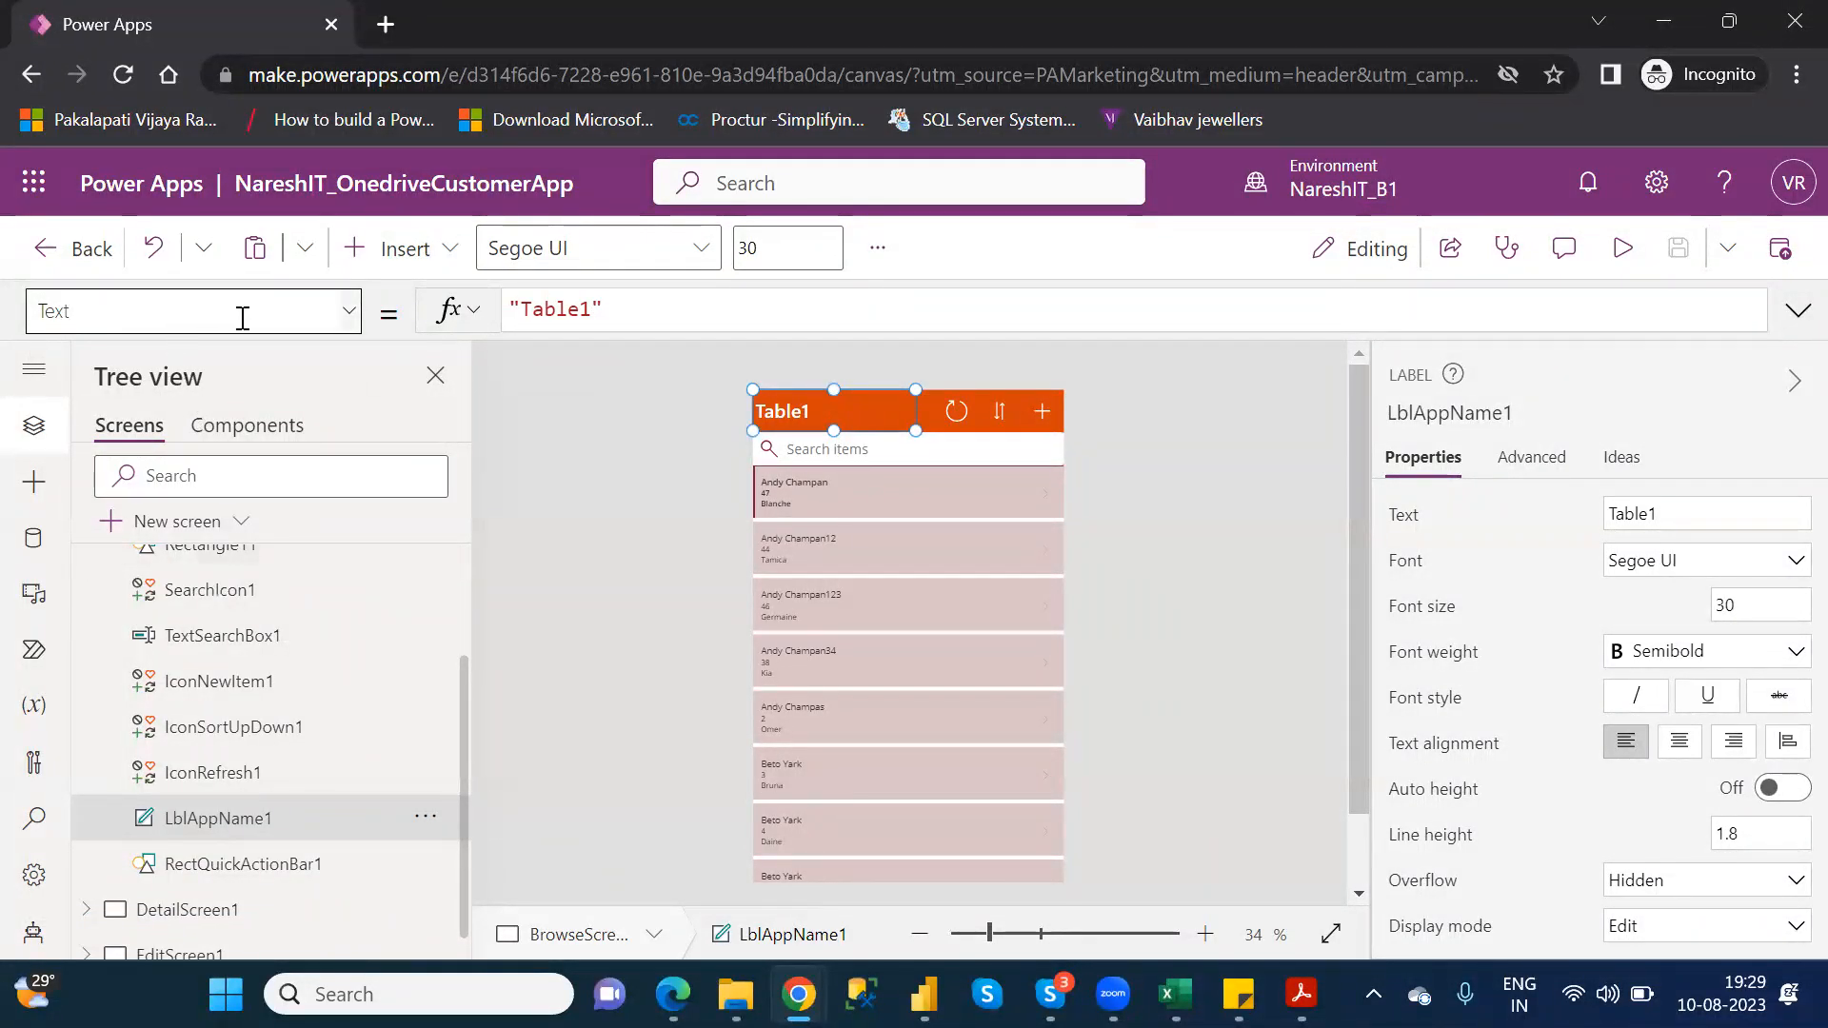
double_click(552, 303)
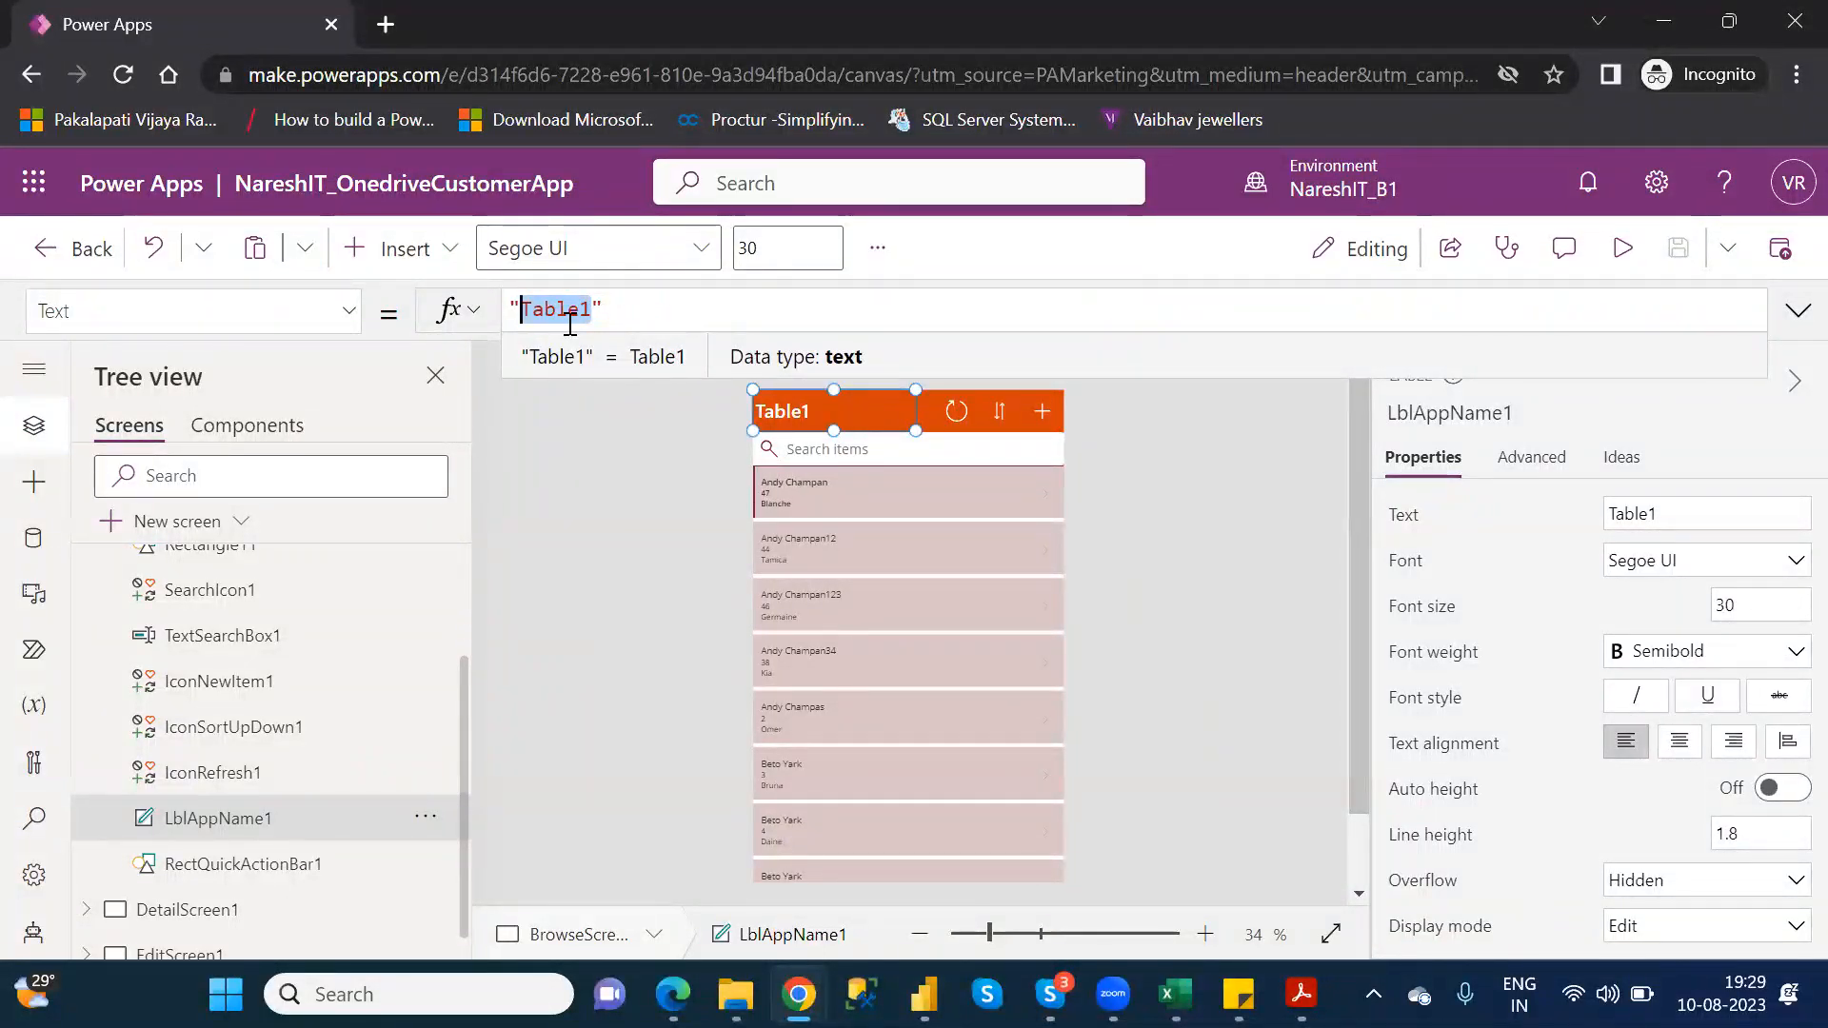
left_click(1641, 519)
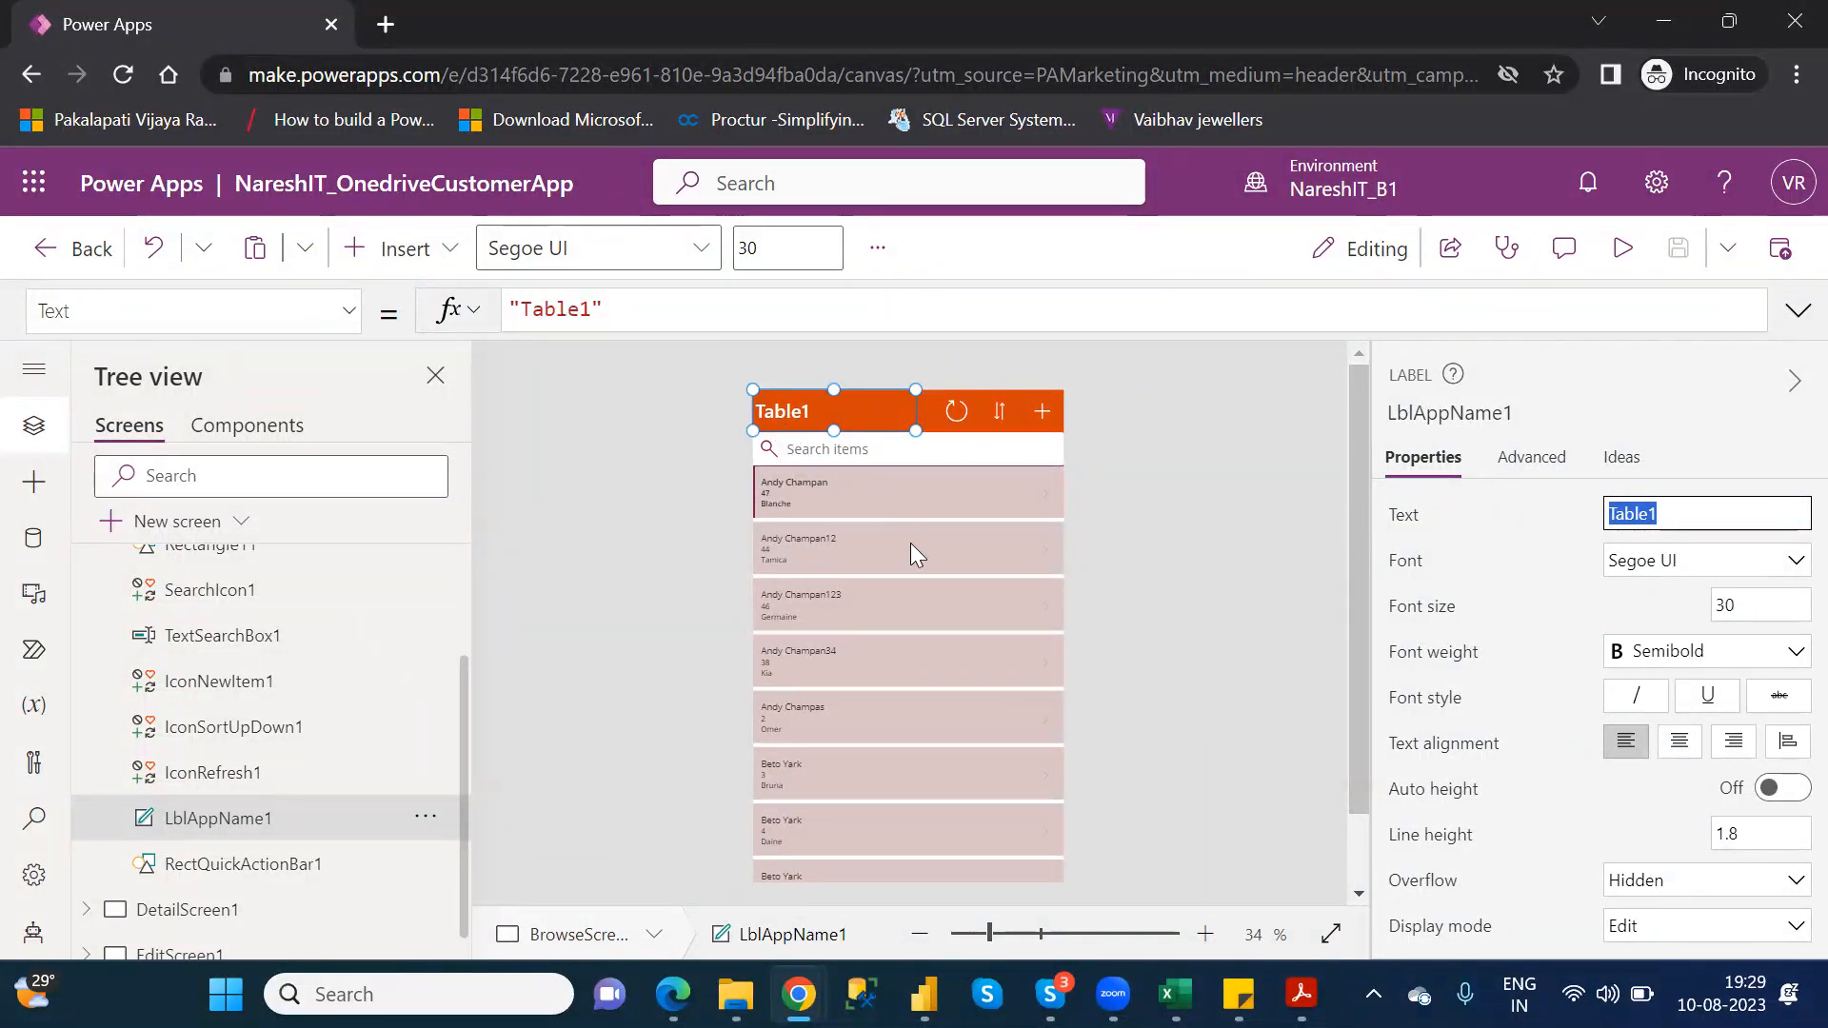
Select the header's refresh icon and look through the Icons category of insertable controls.
left_click(956, 417)
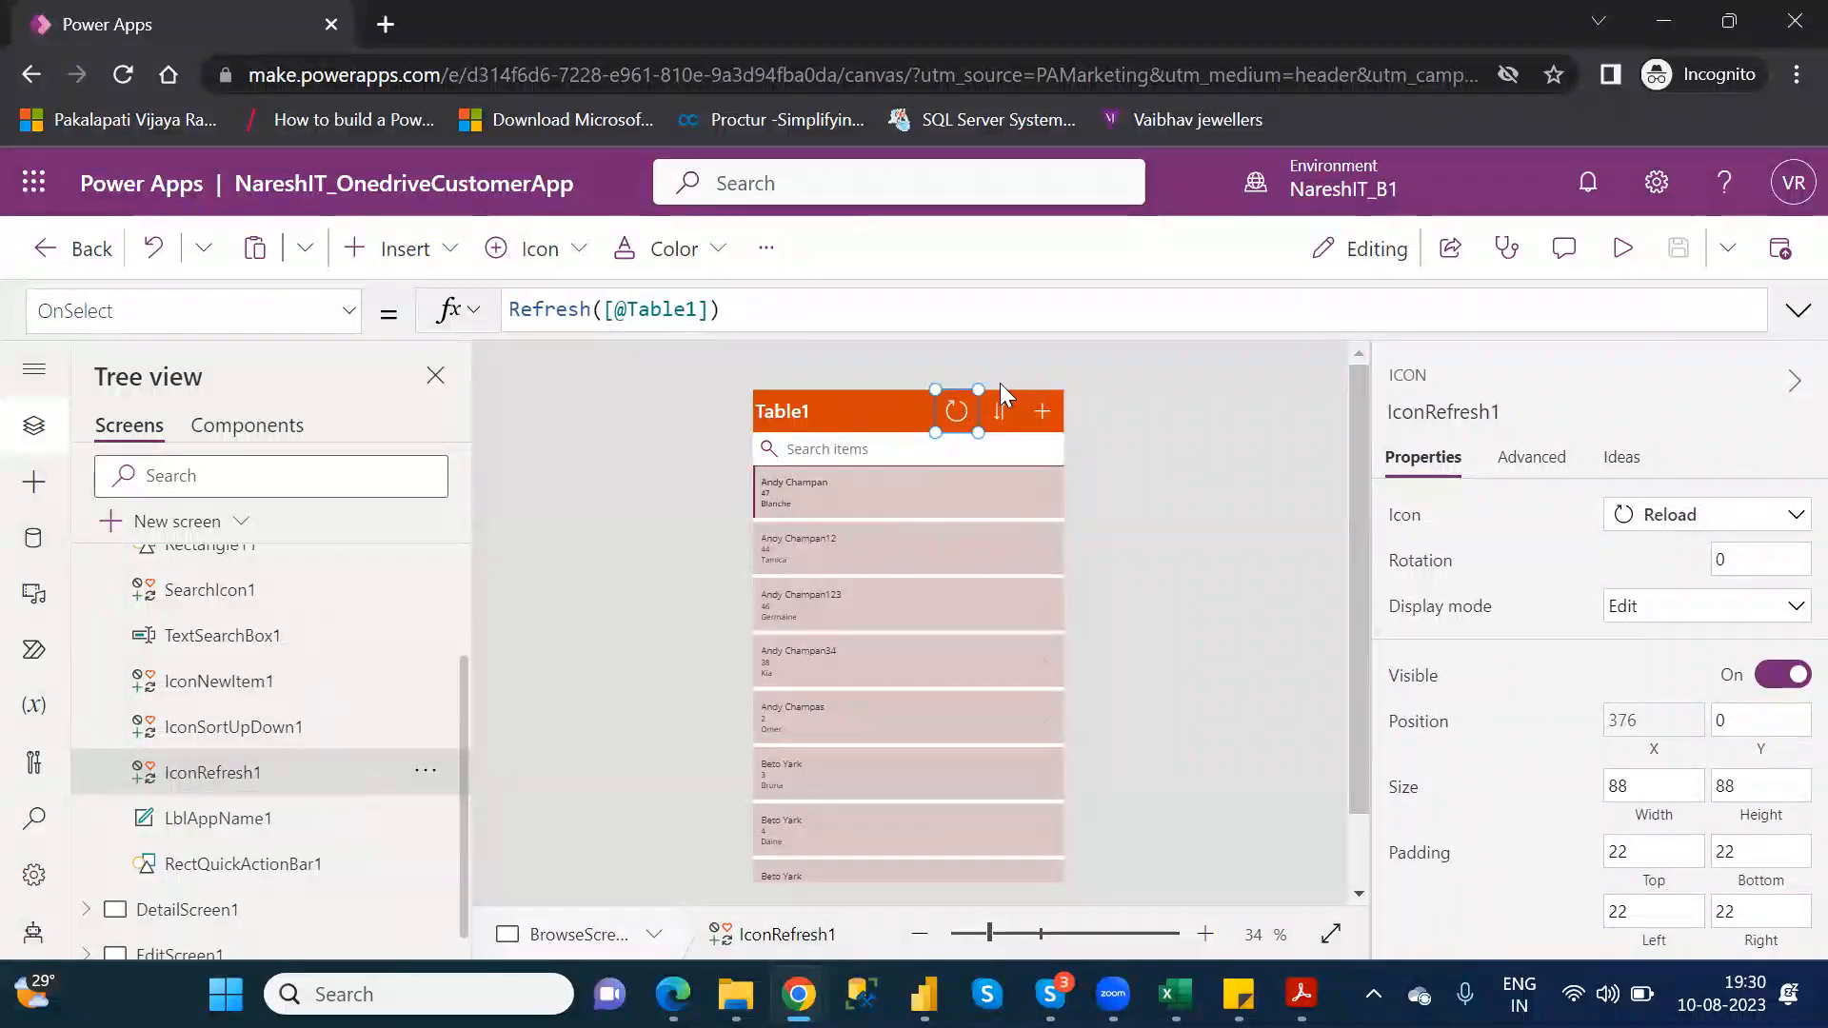
left_click(400, 262)
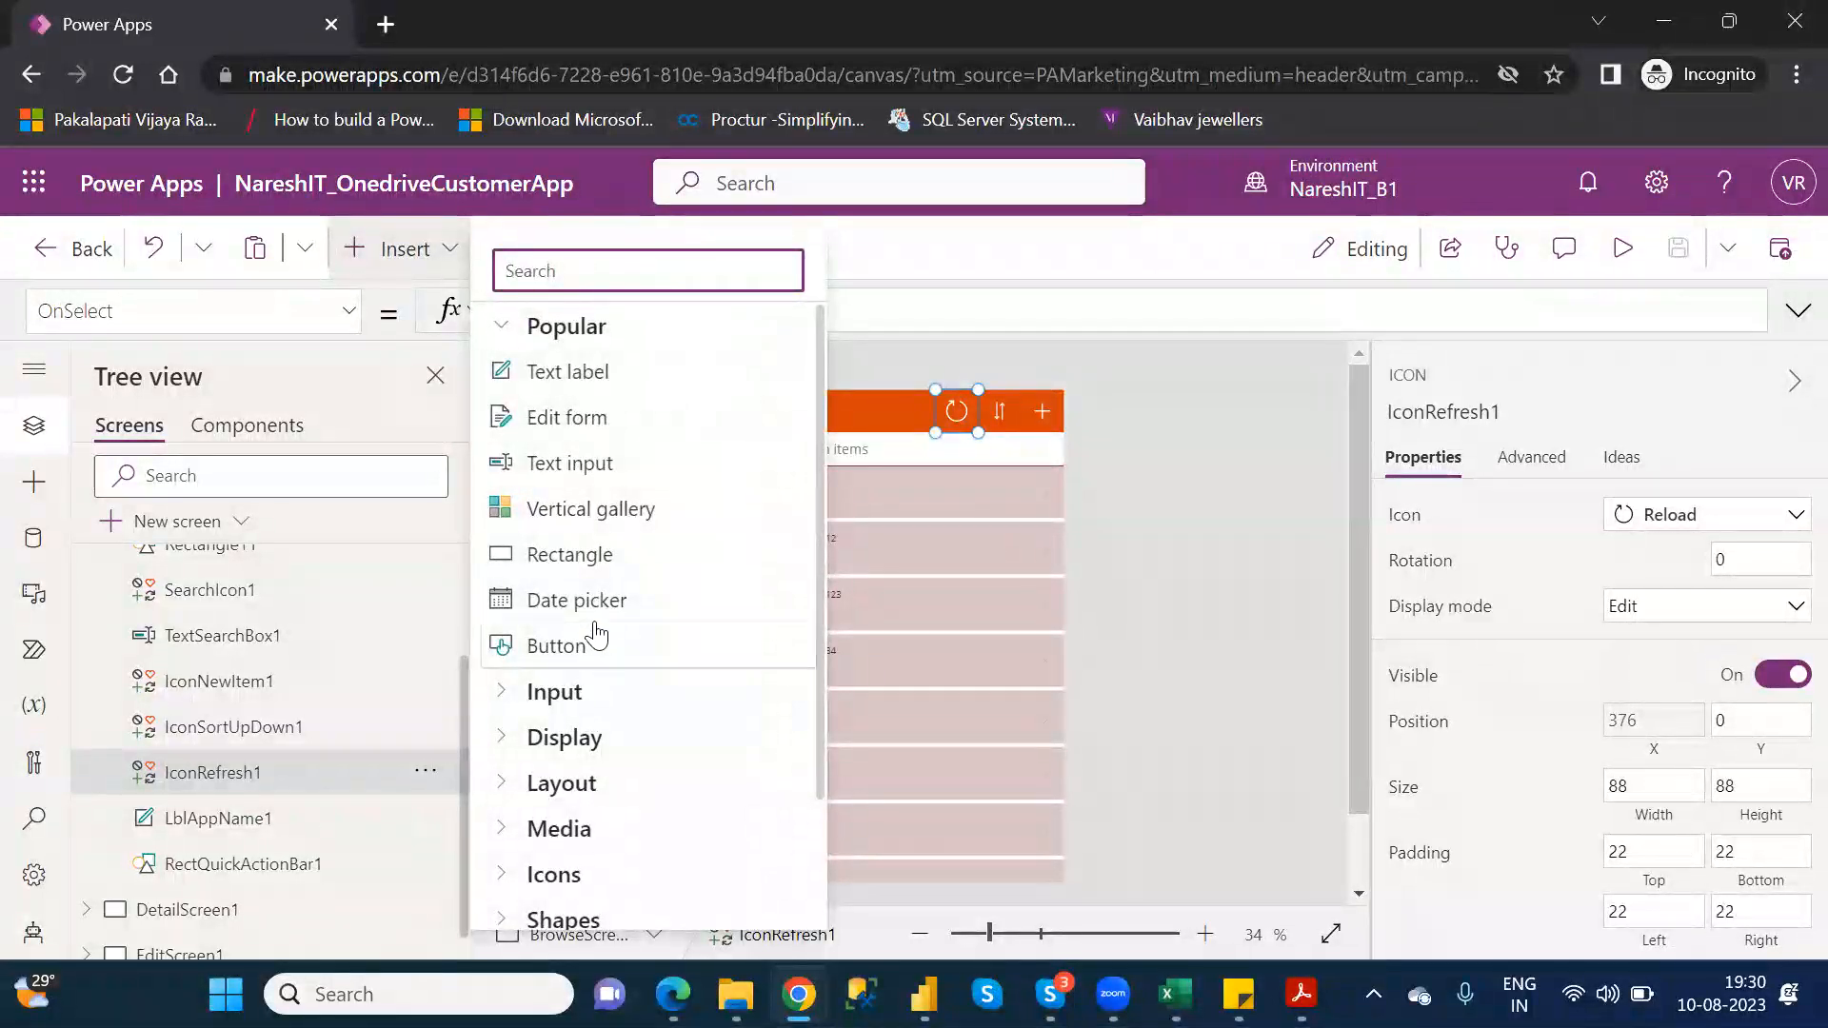
left_click(502, 331)
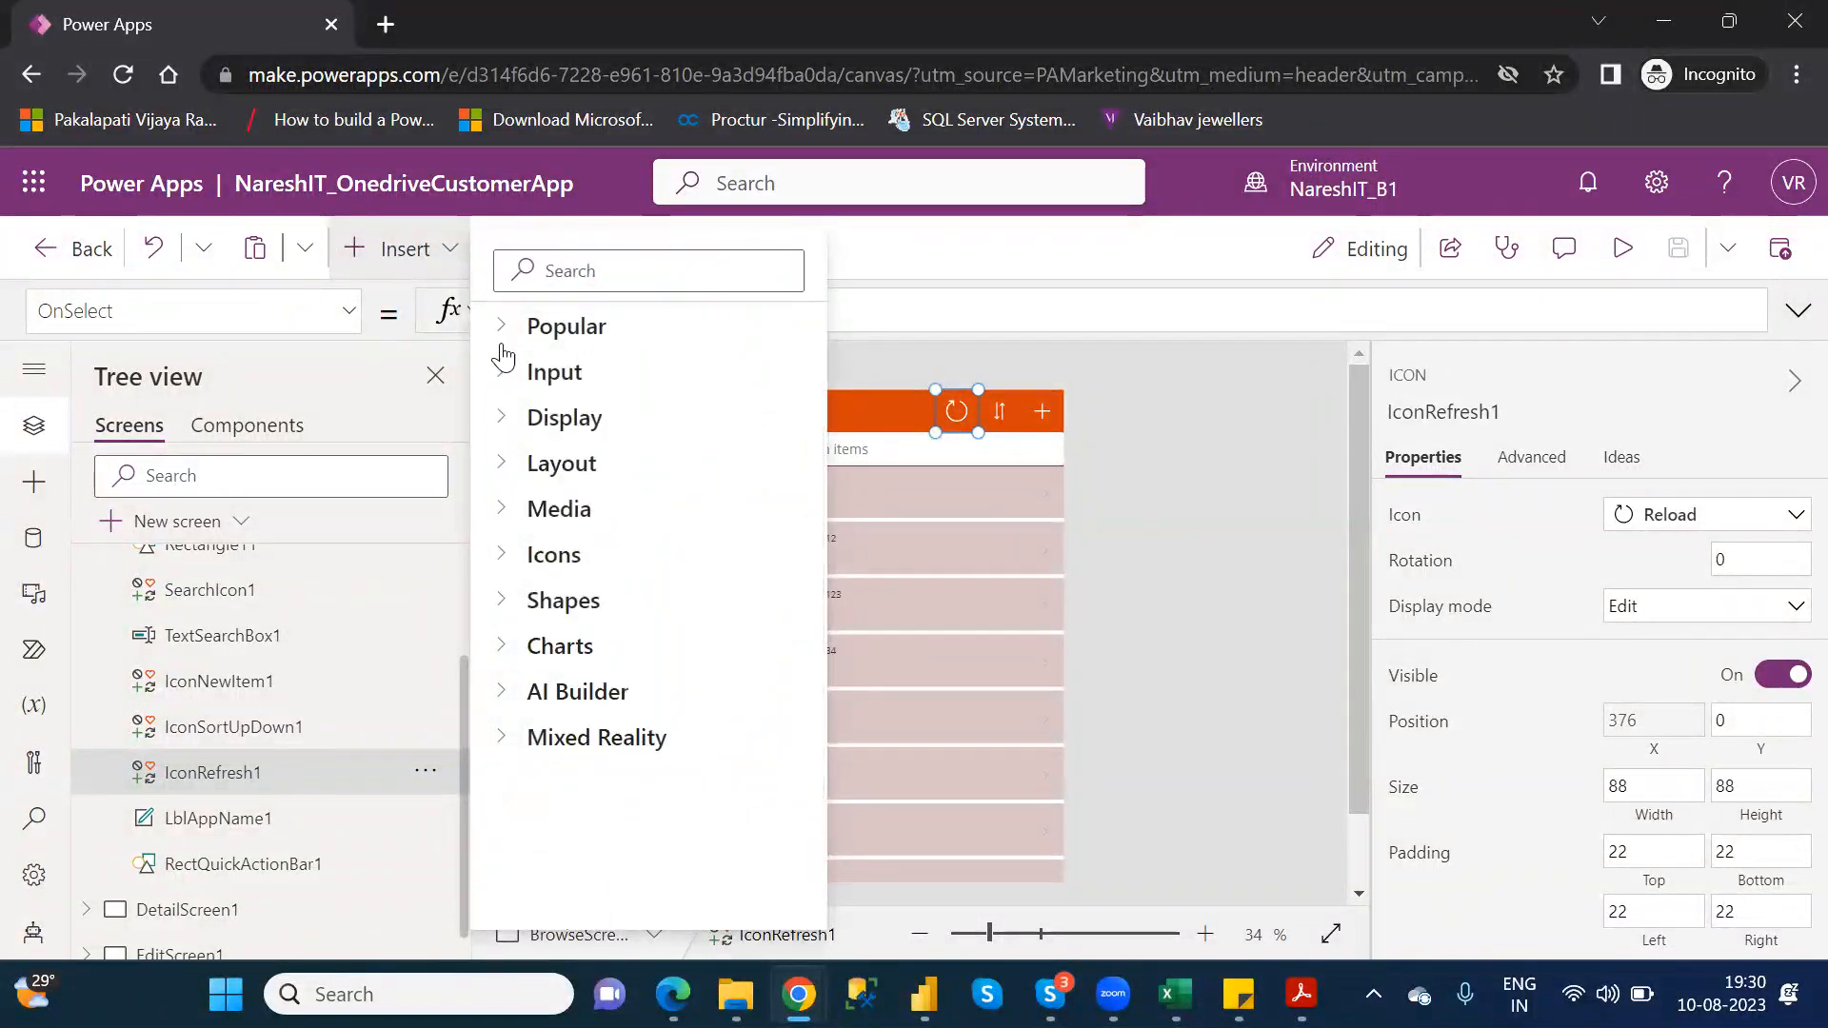
left_click(504, 558)
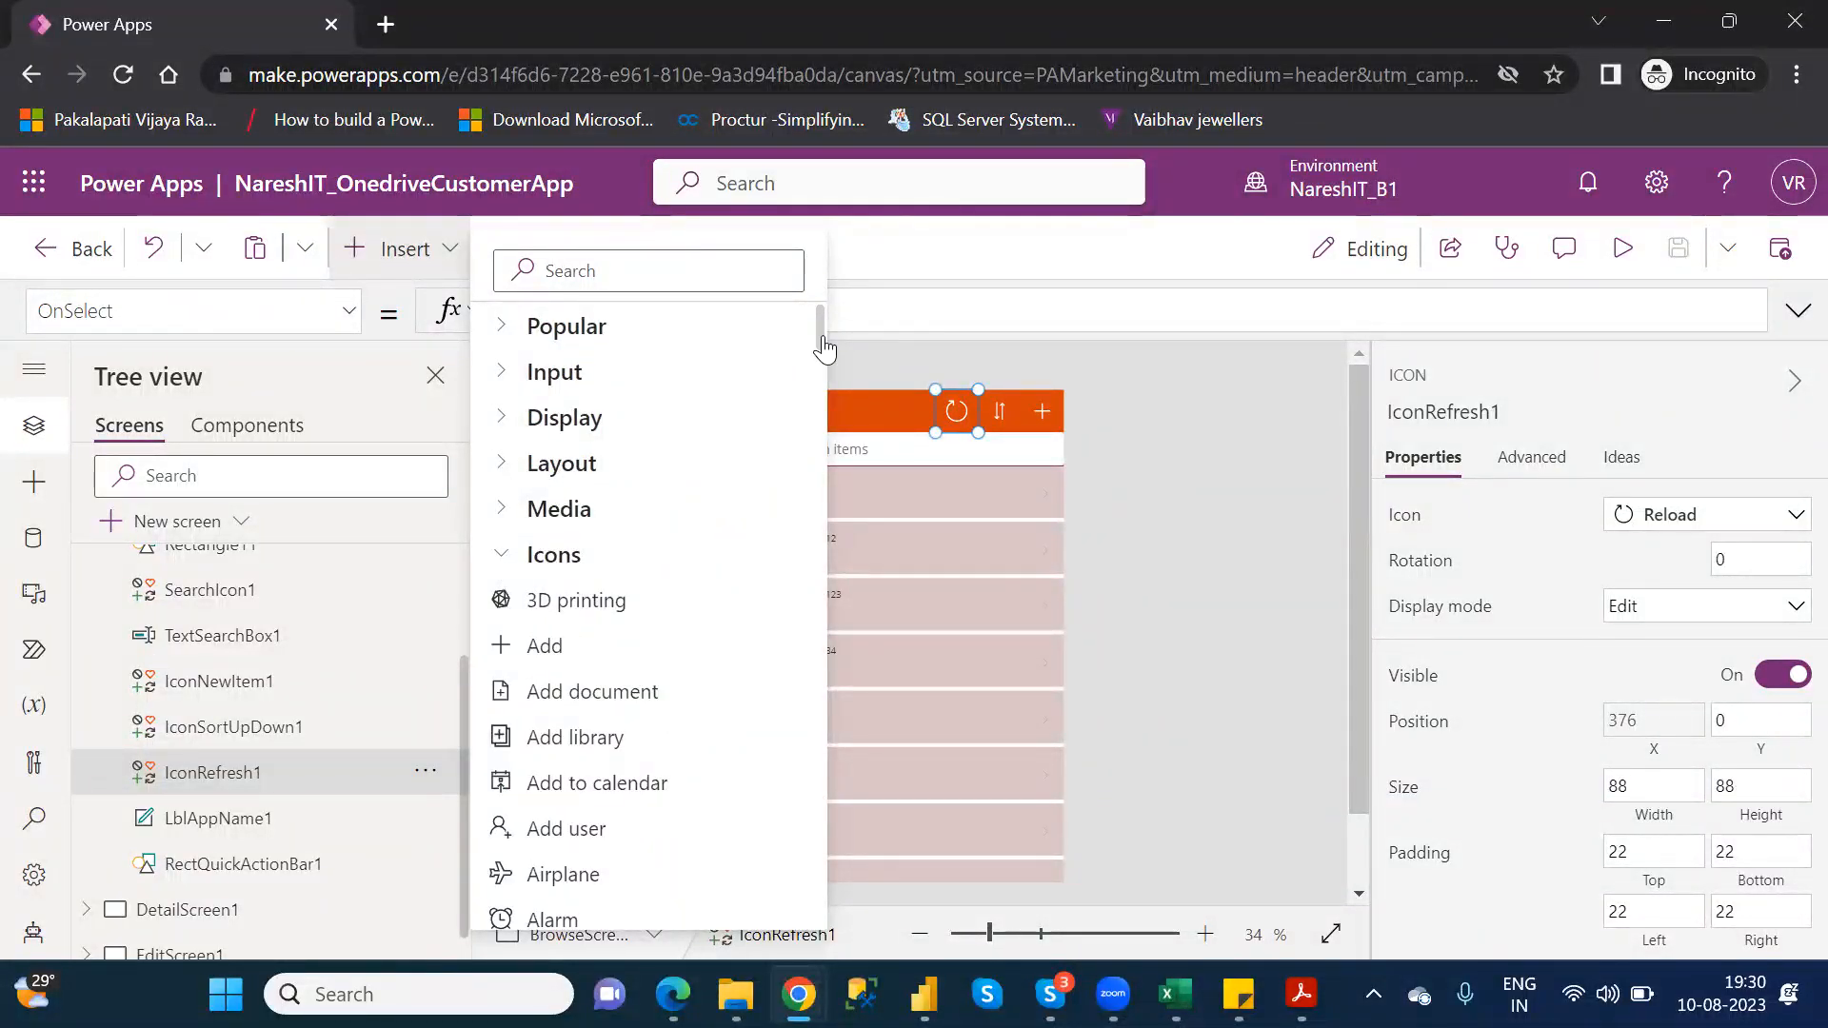
scroll(823, 352, "down", 5)
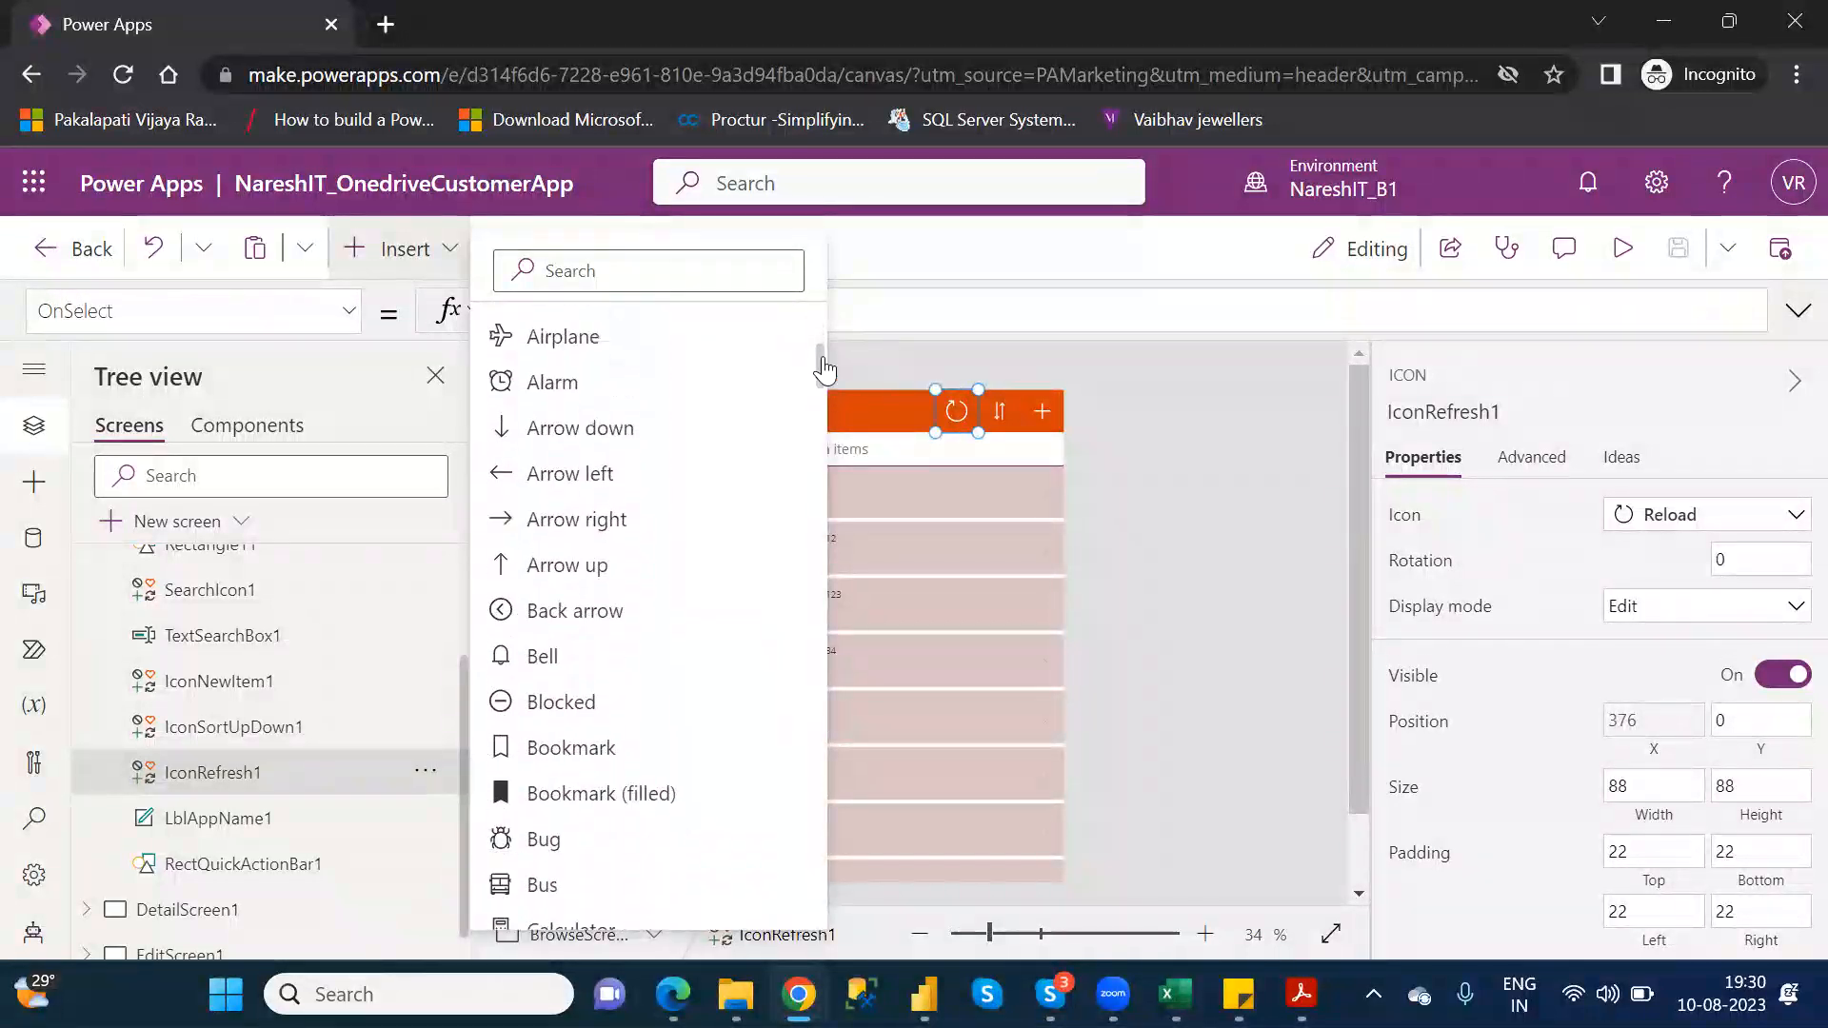
left_click_drag(824, 369, 824, 328)
Search the insertable controls for "refr", clear the search and look further down the list of icons.
left_click(610, 269)
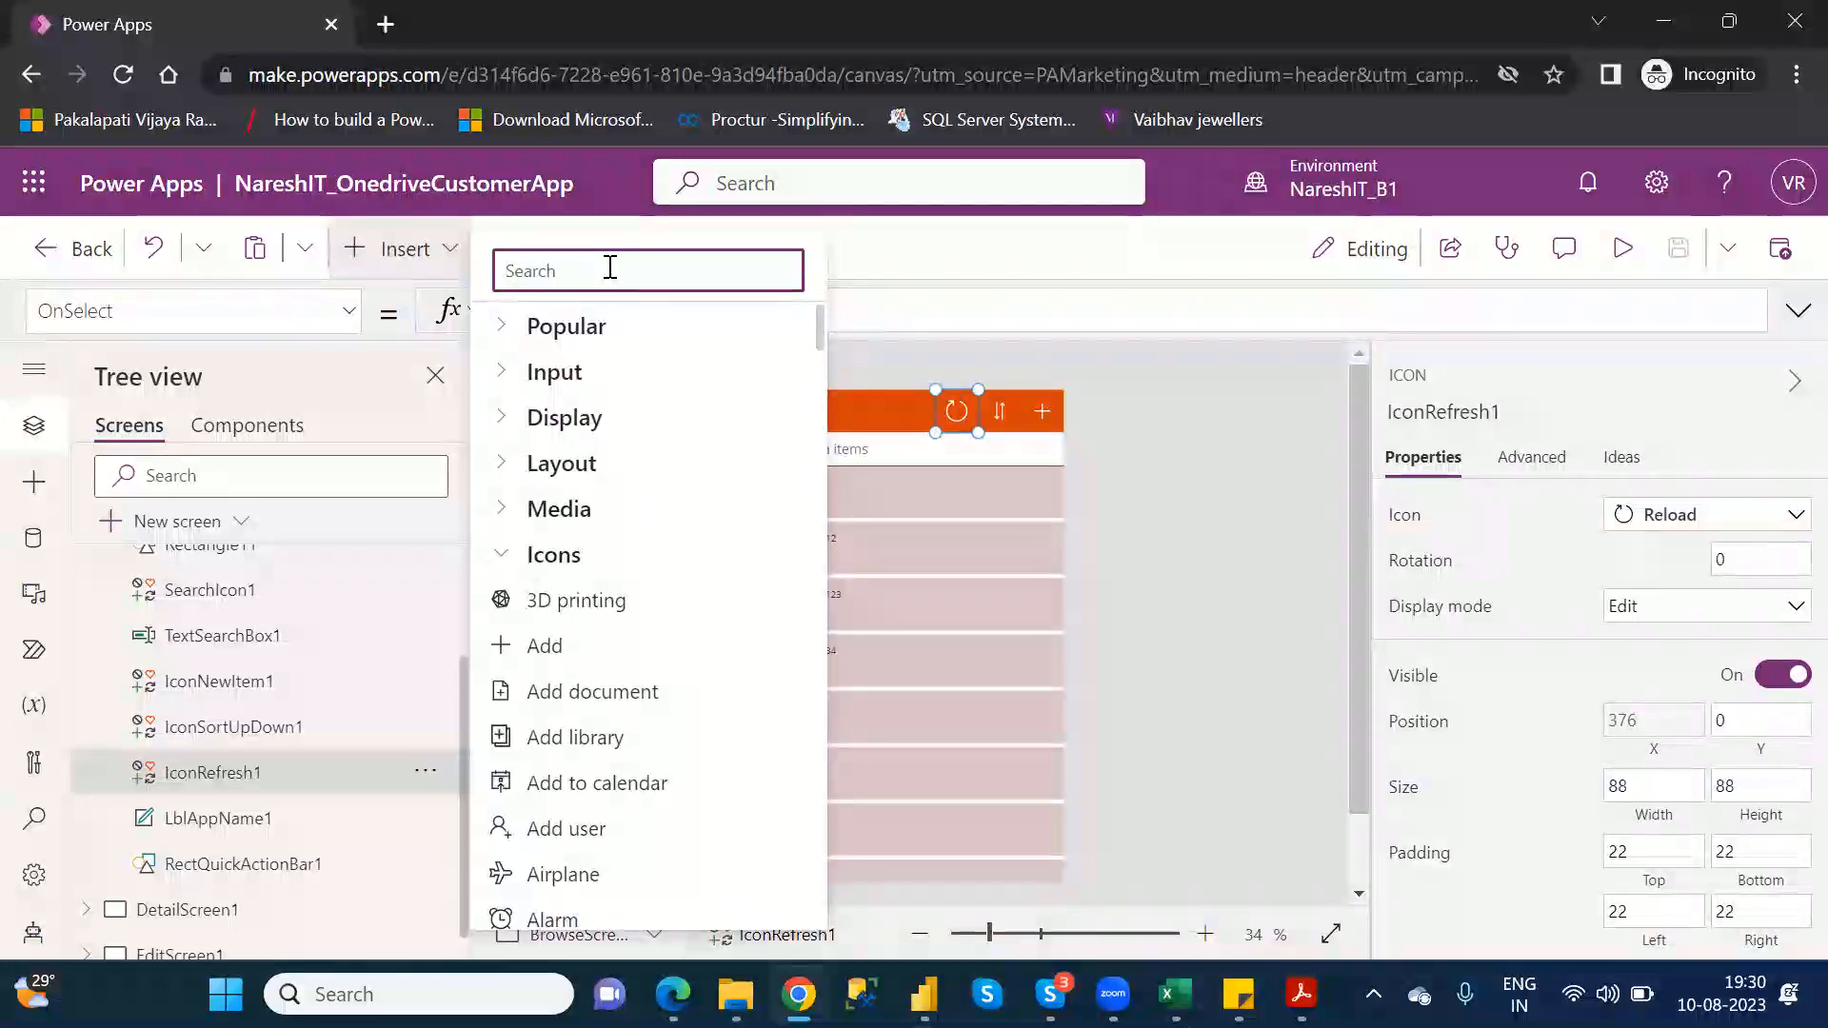
type("refr")
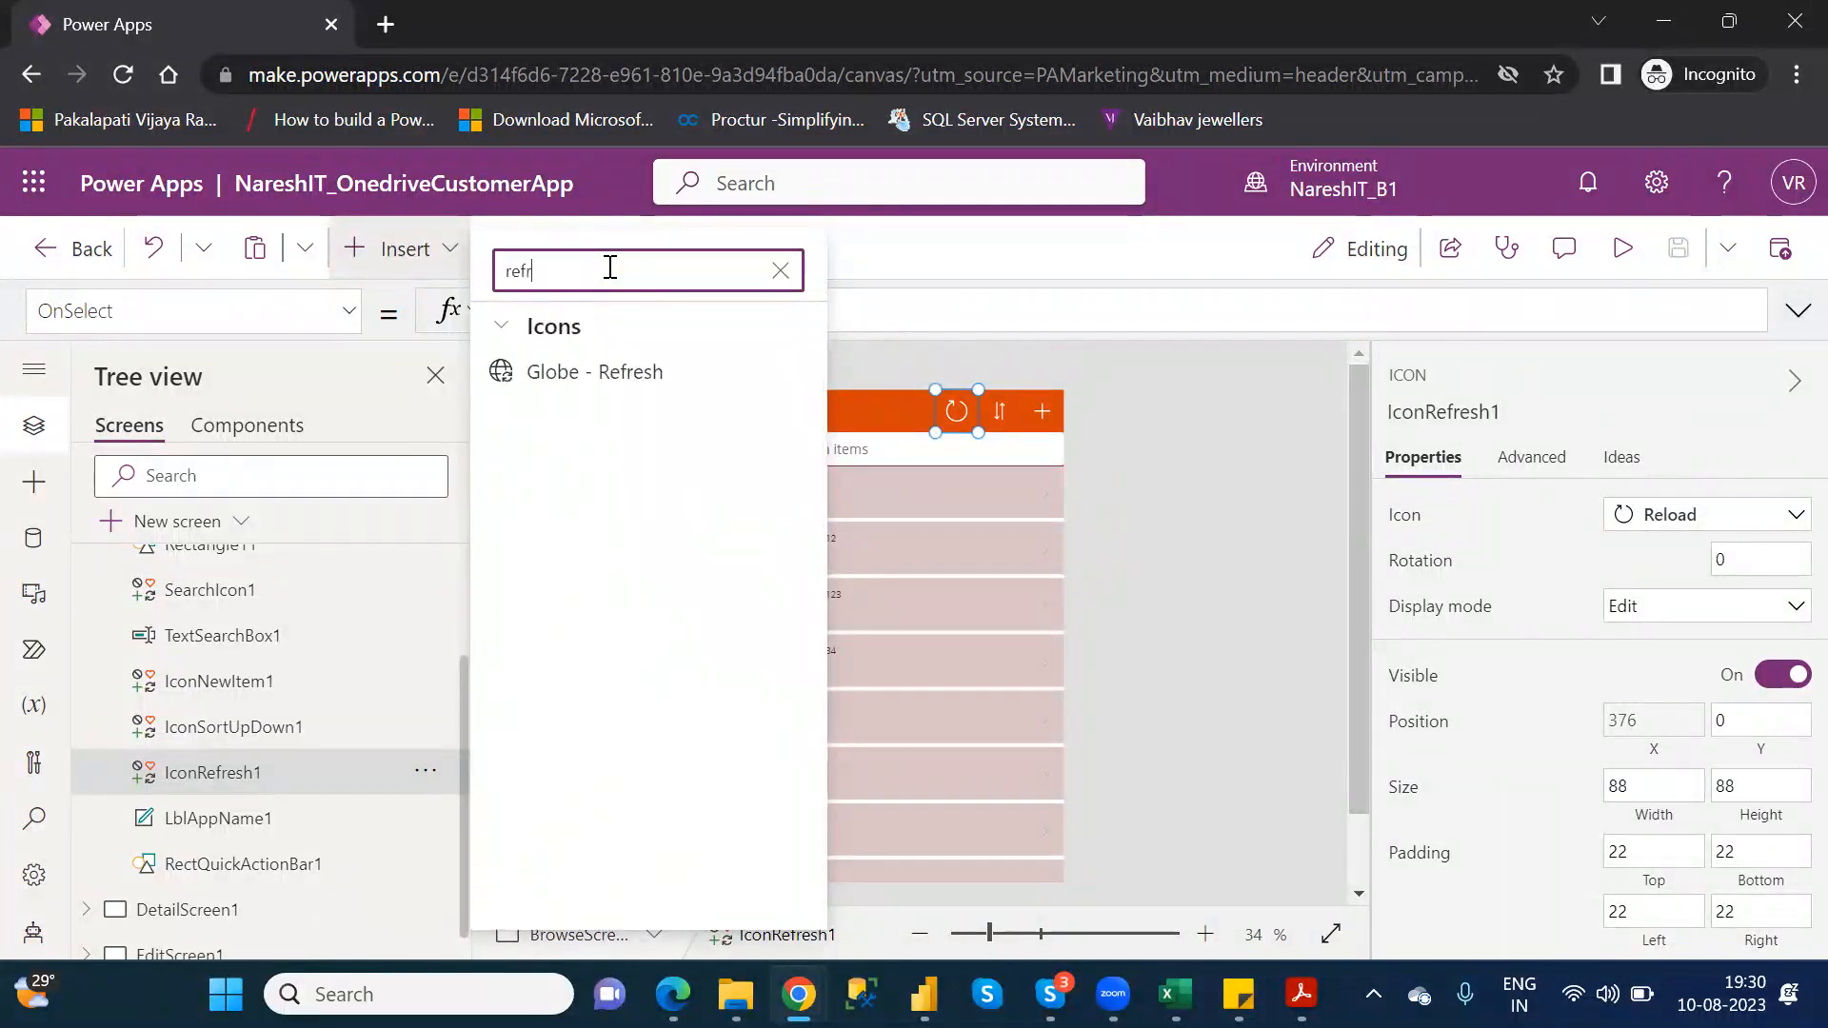
key("BackSpace")
key("BackSpace")
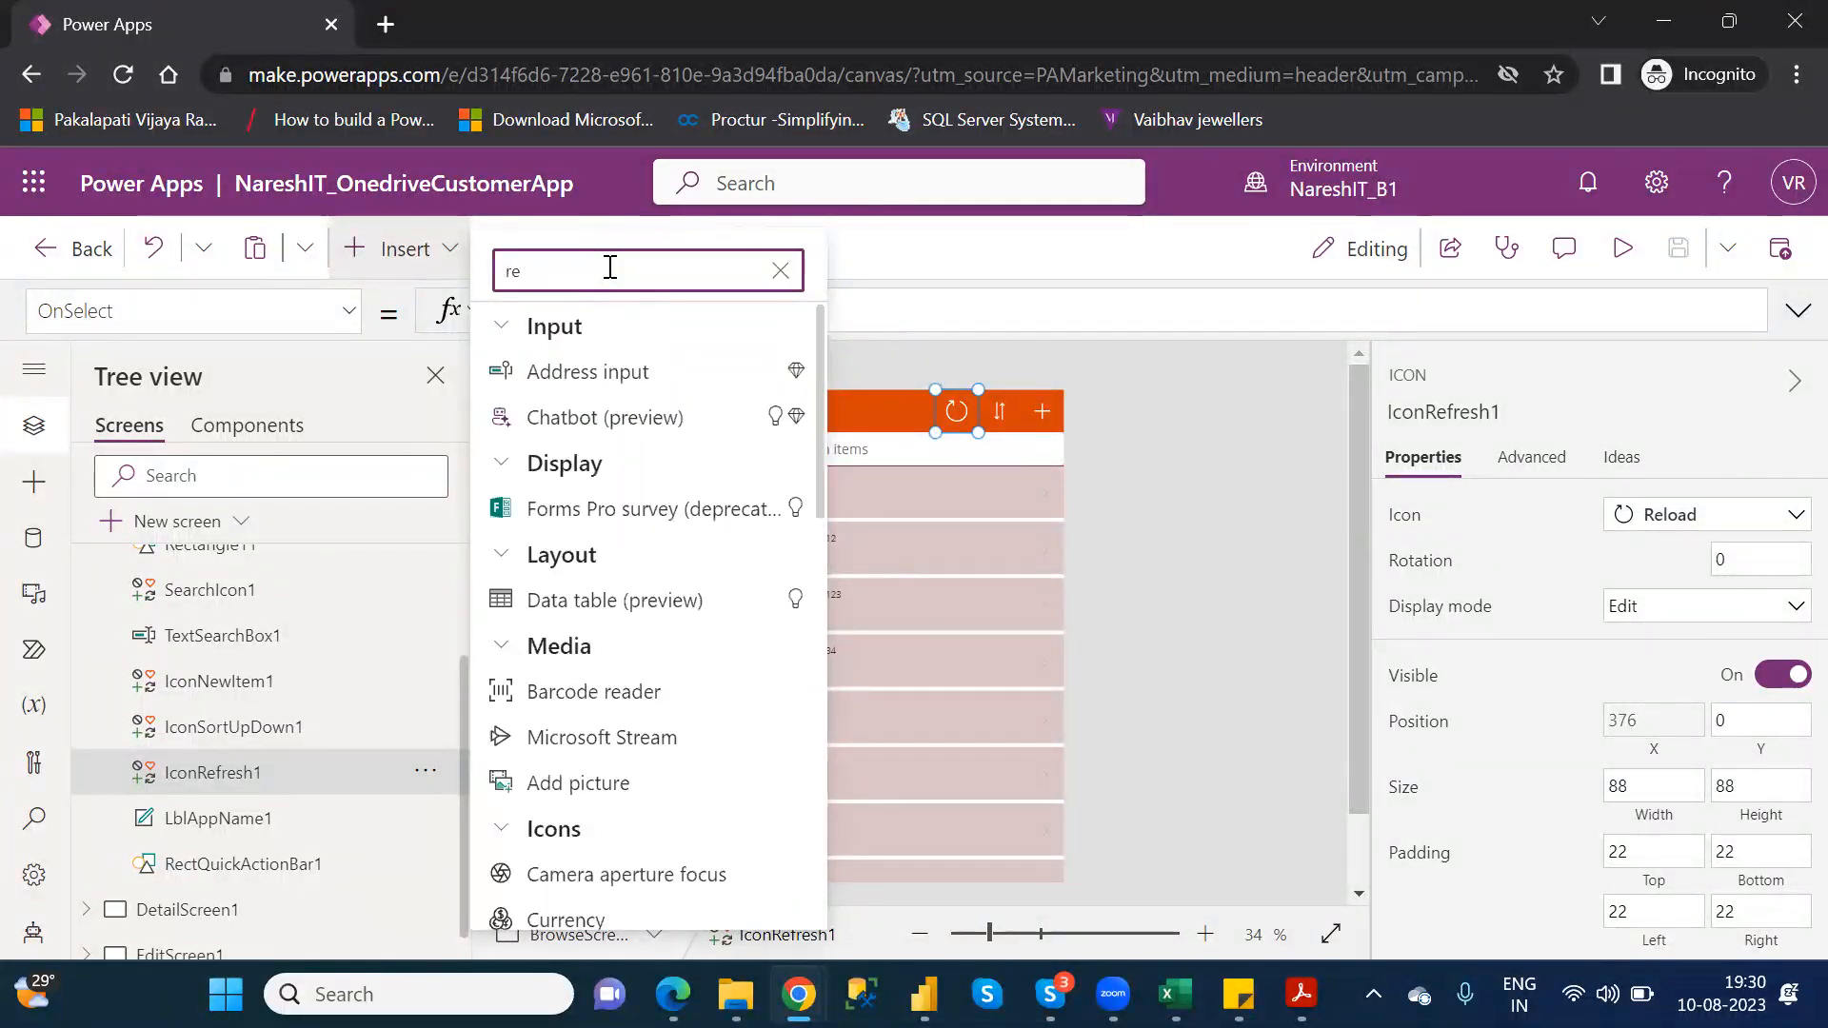
key("BackSpace")
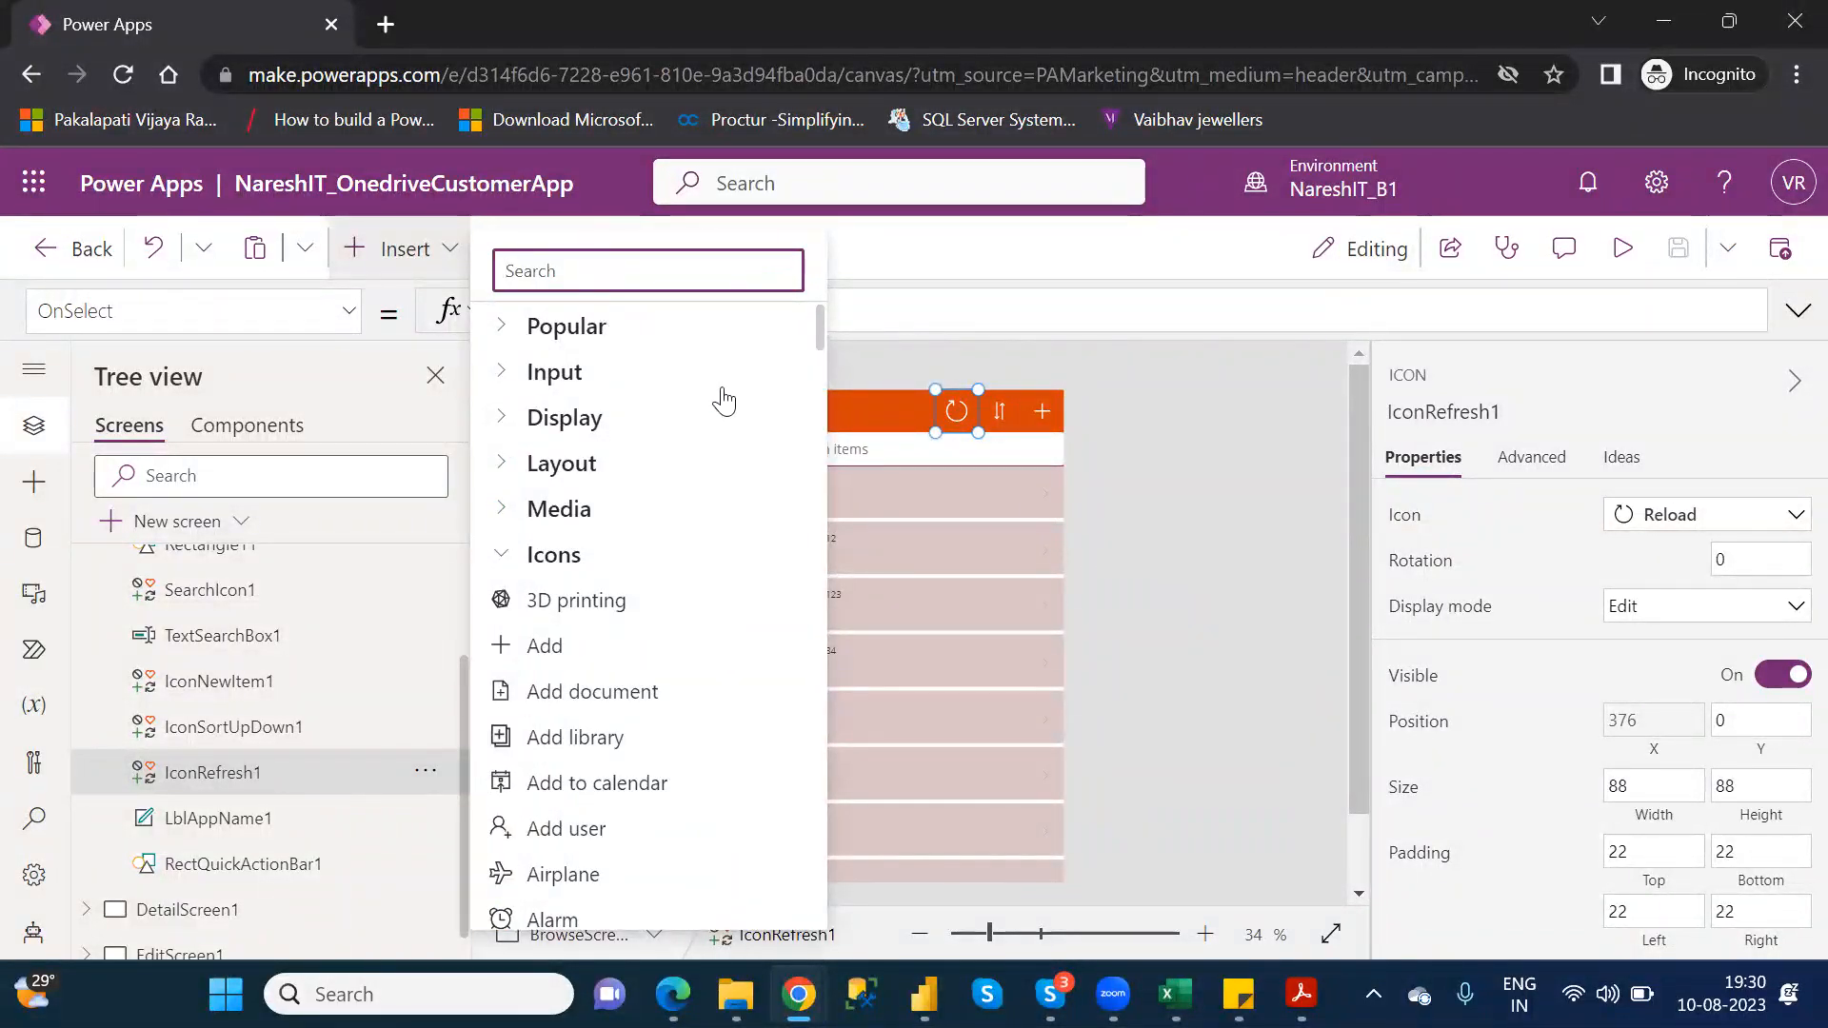
left_click_drag(820, 348, 832, 608)
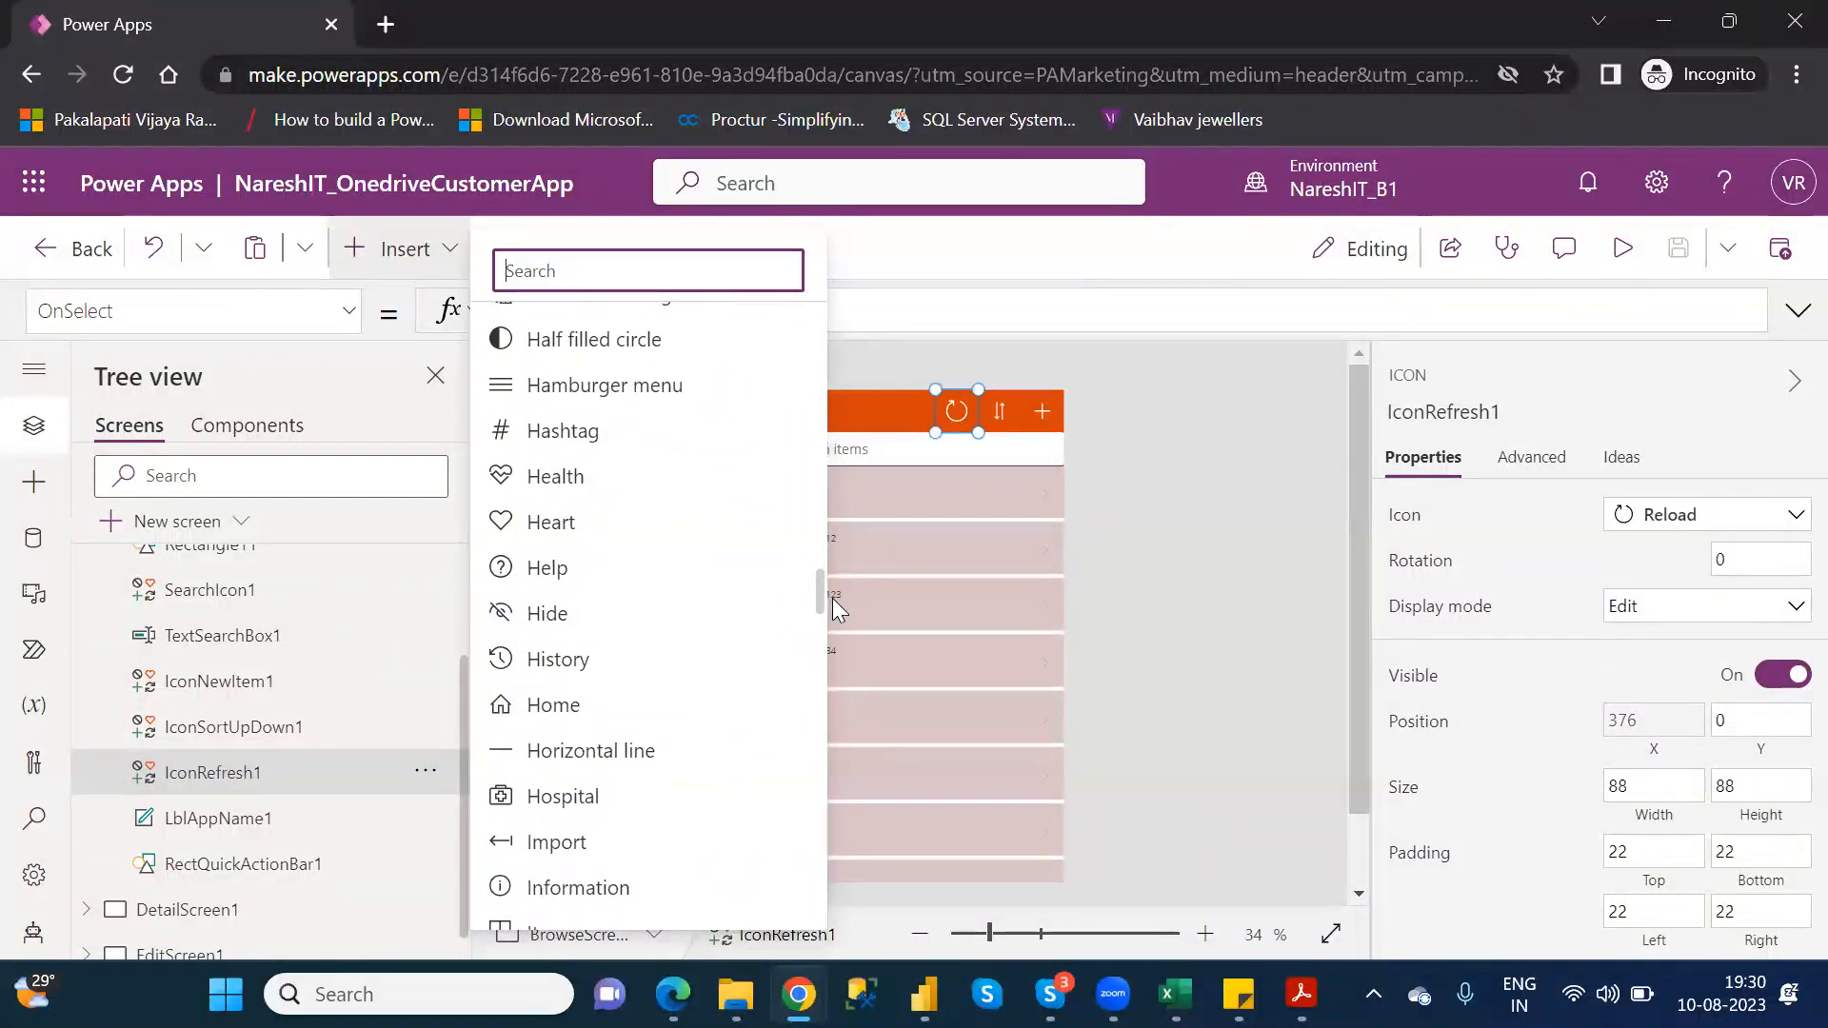
left_click_drag(834, 606, 855, 765)
left_click(855, 766)
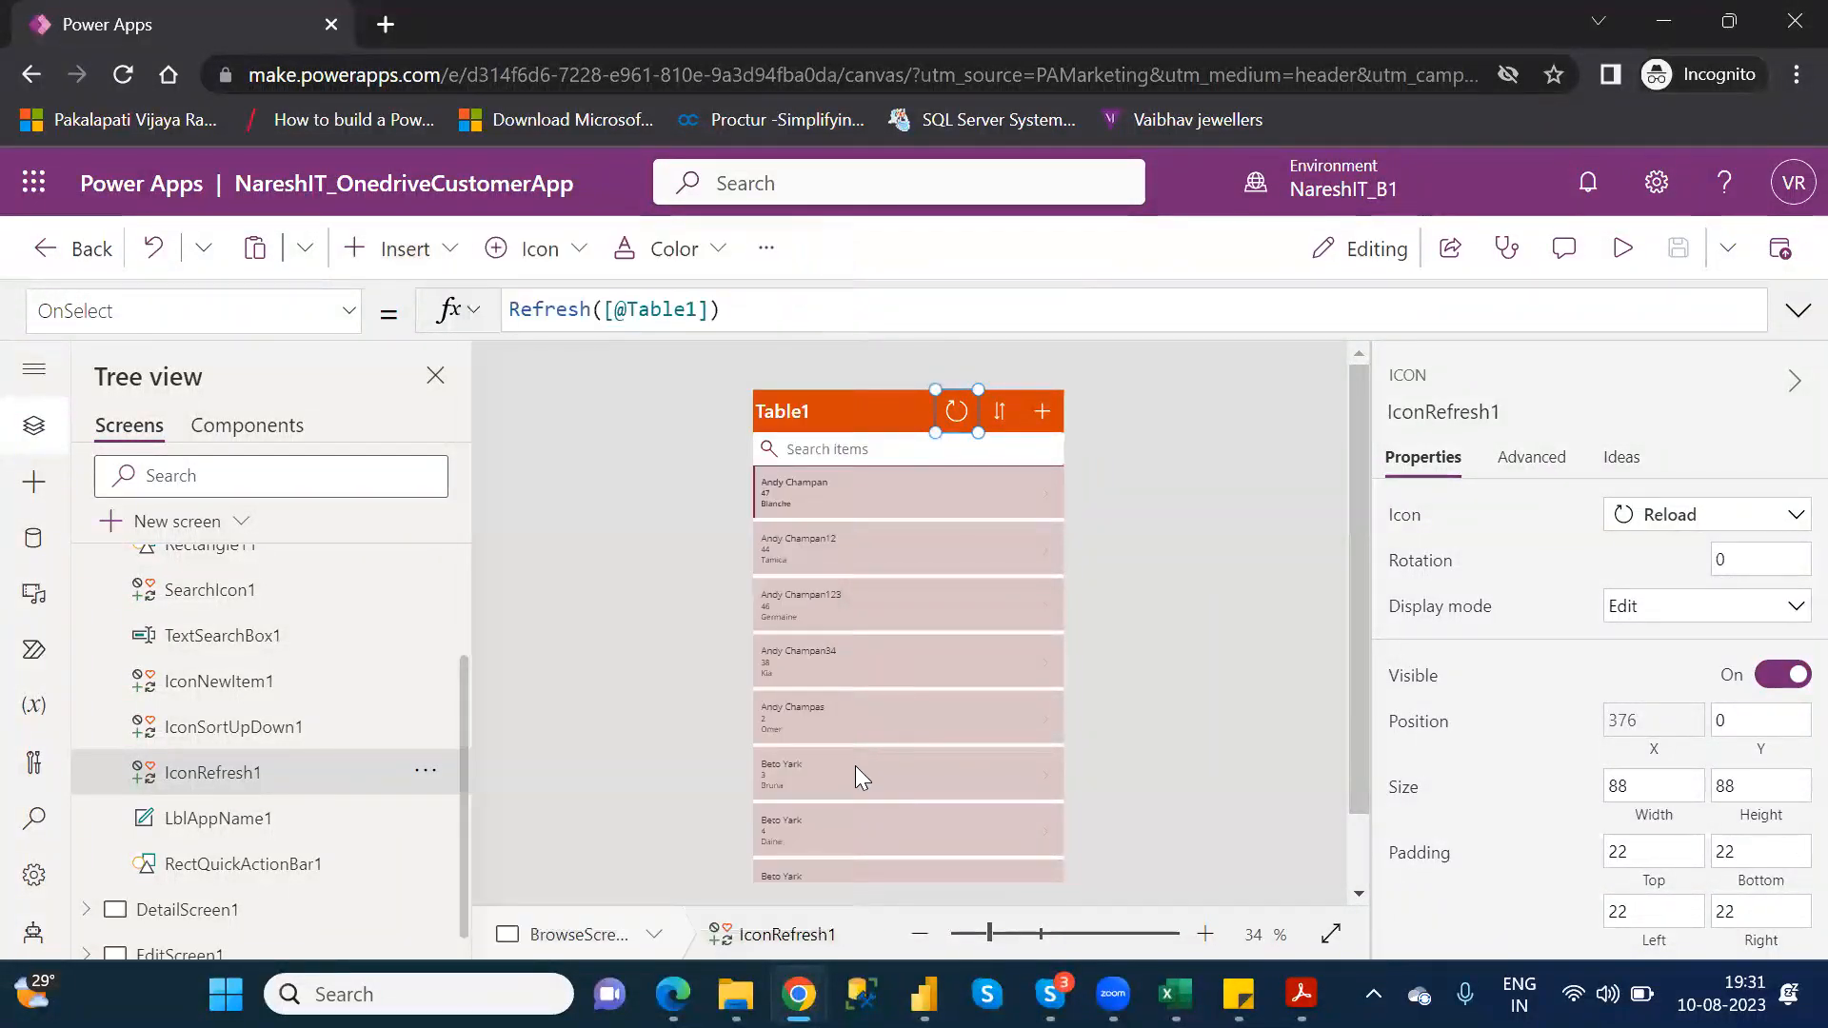
Search the insertable controls for "rel" and clear the search.
left_click(409, 269)
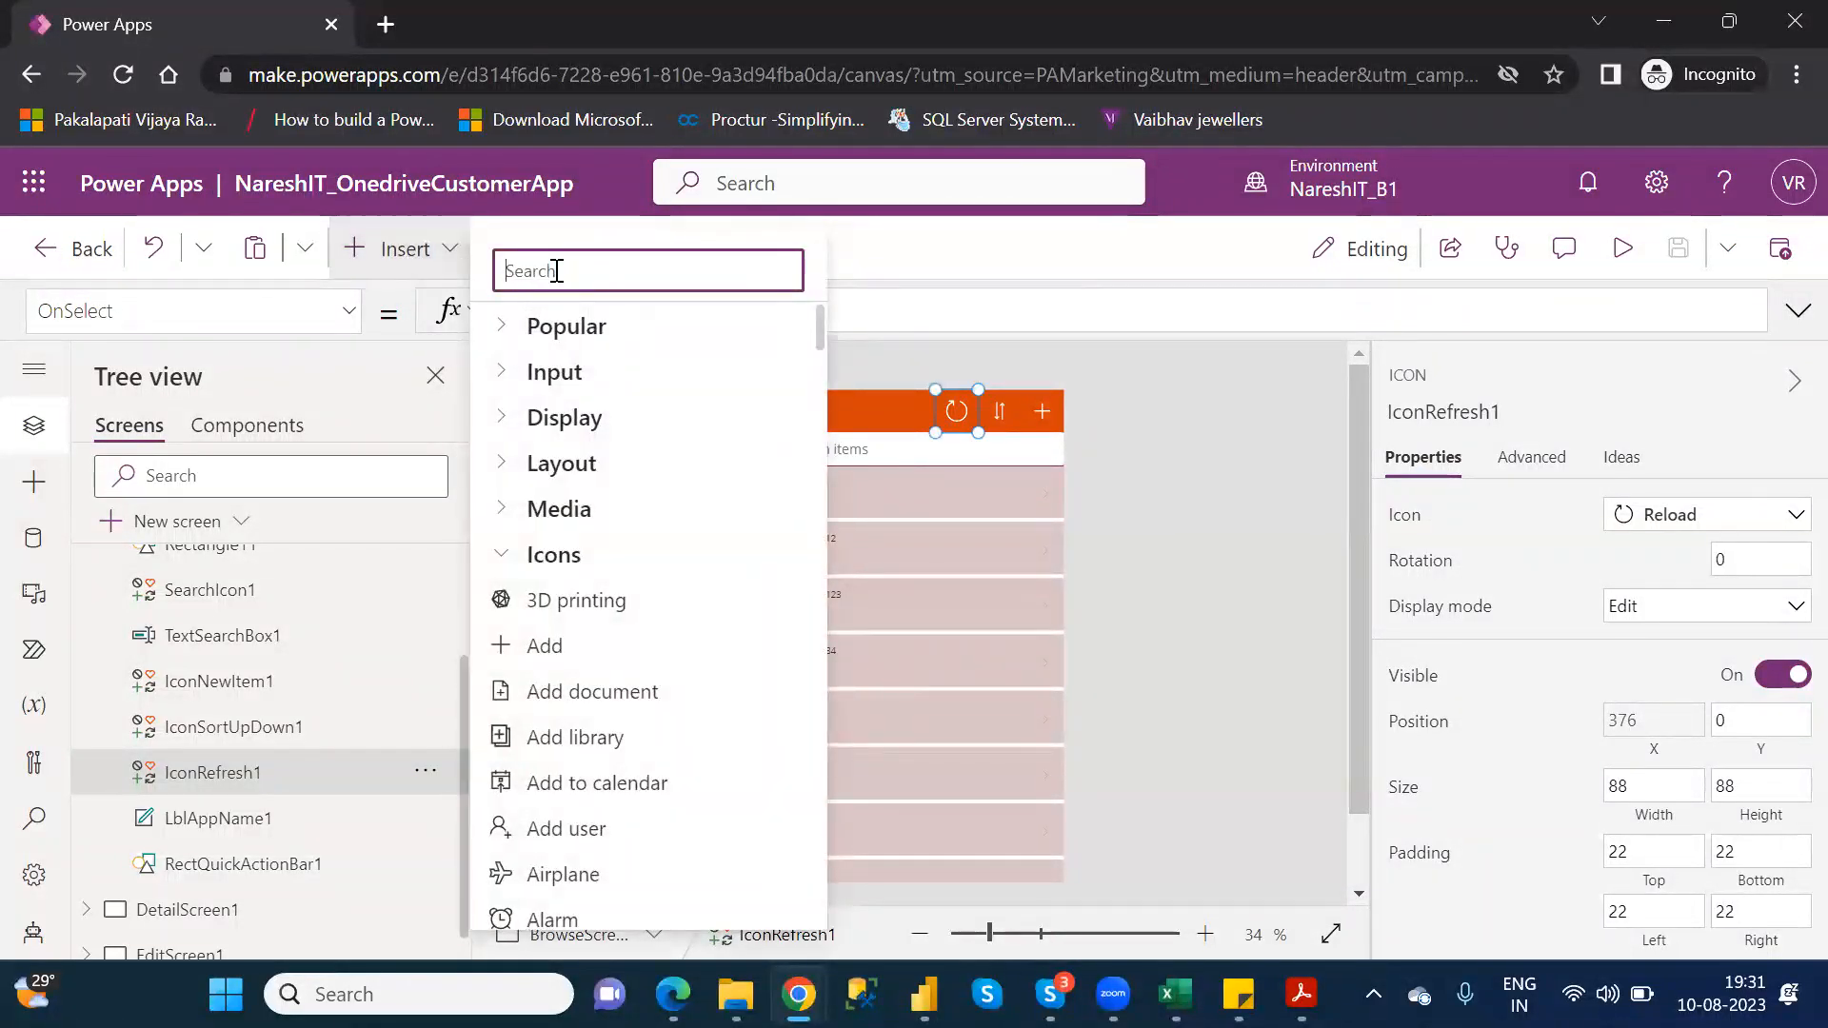
type("rel")
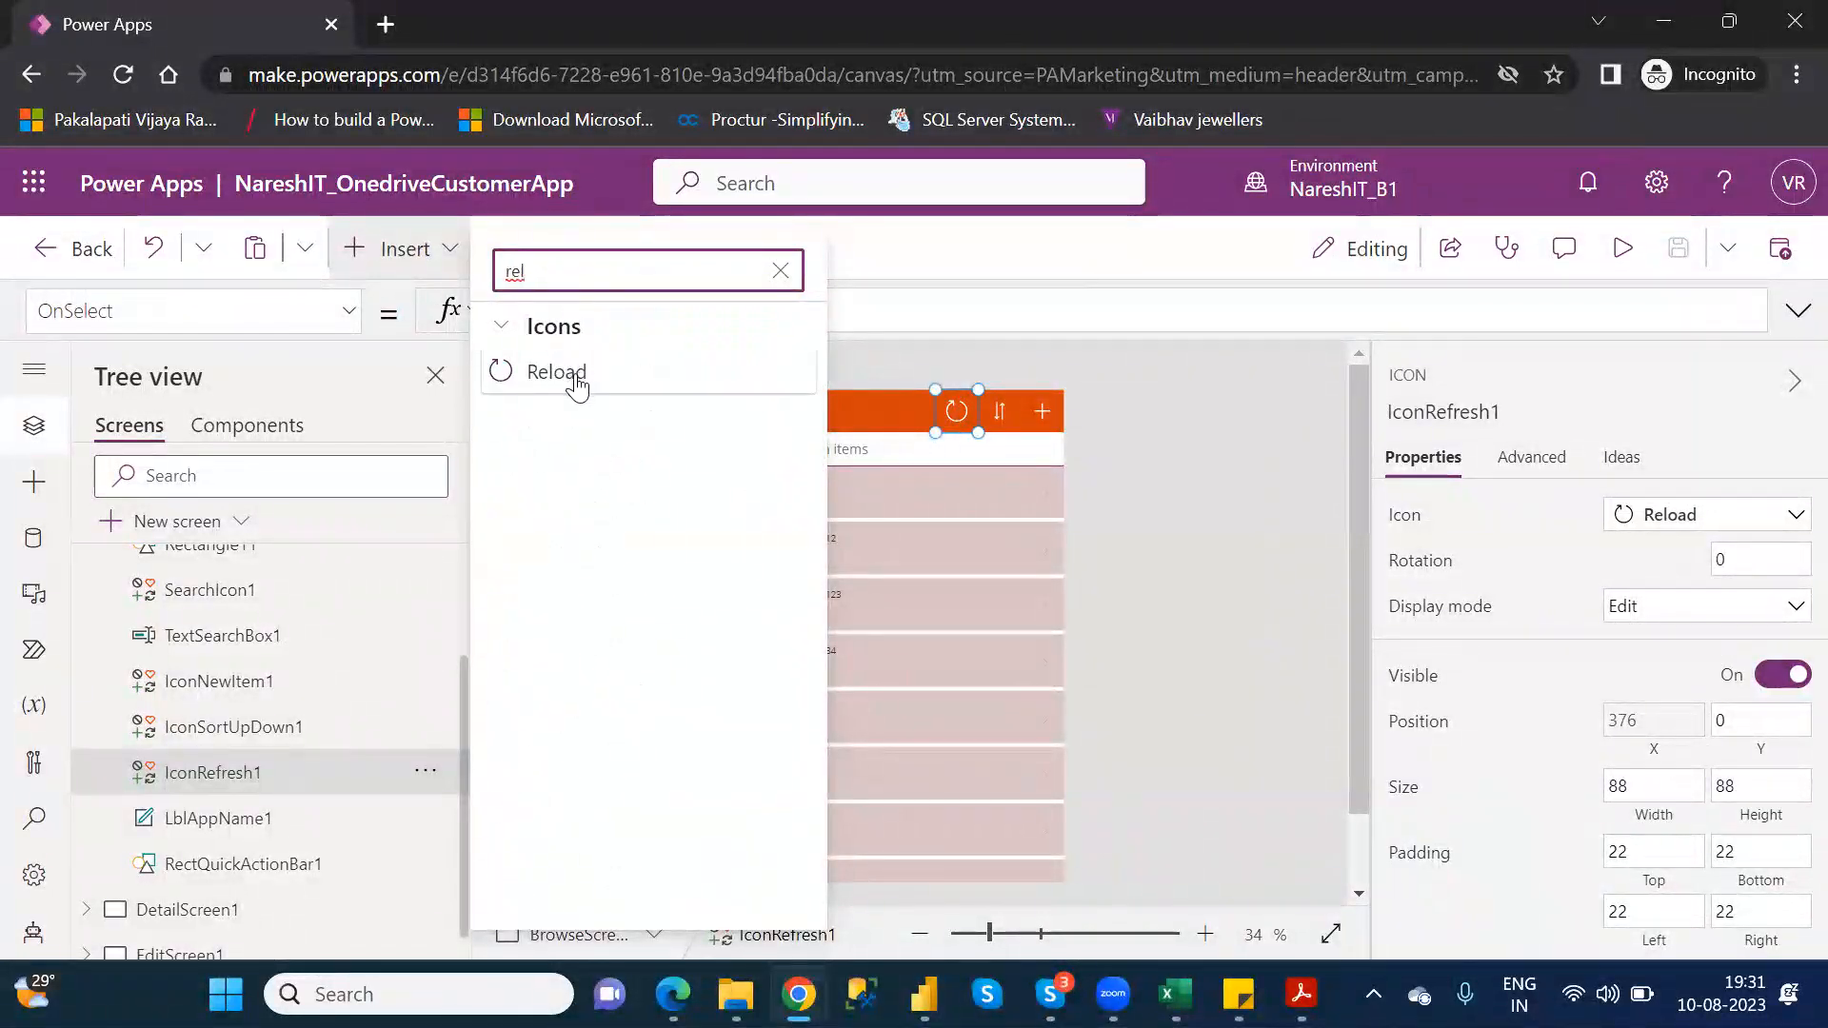
left_click(777, 273)
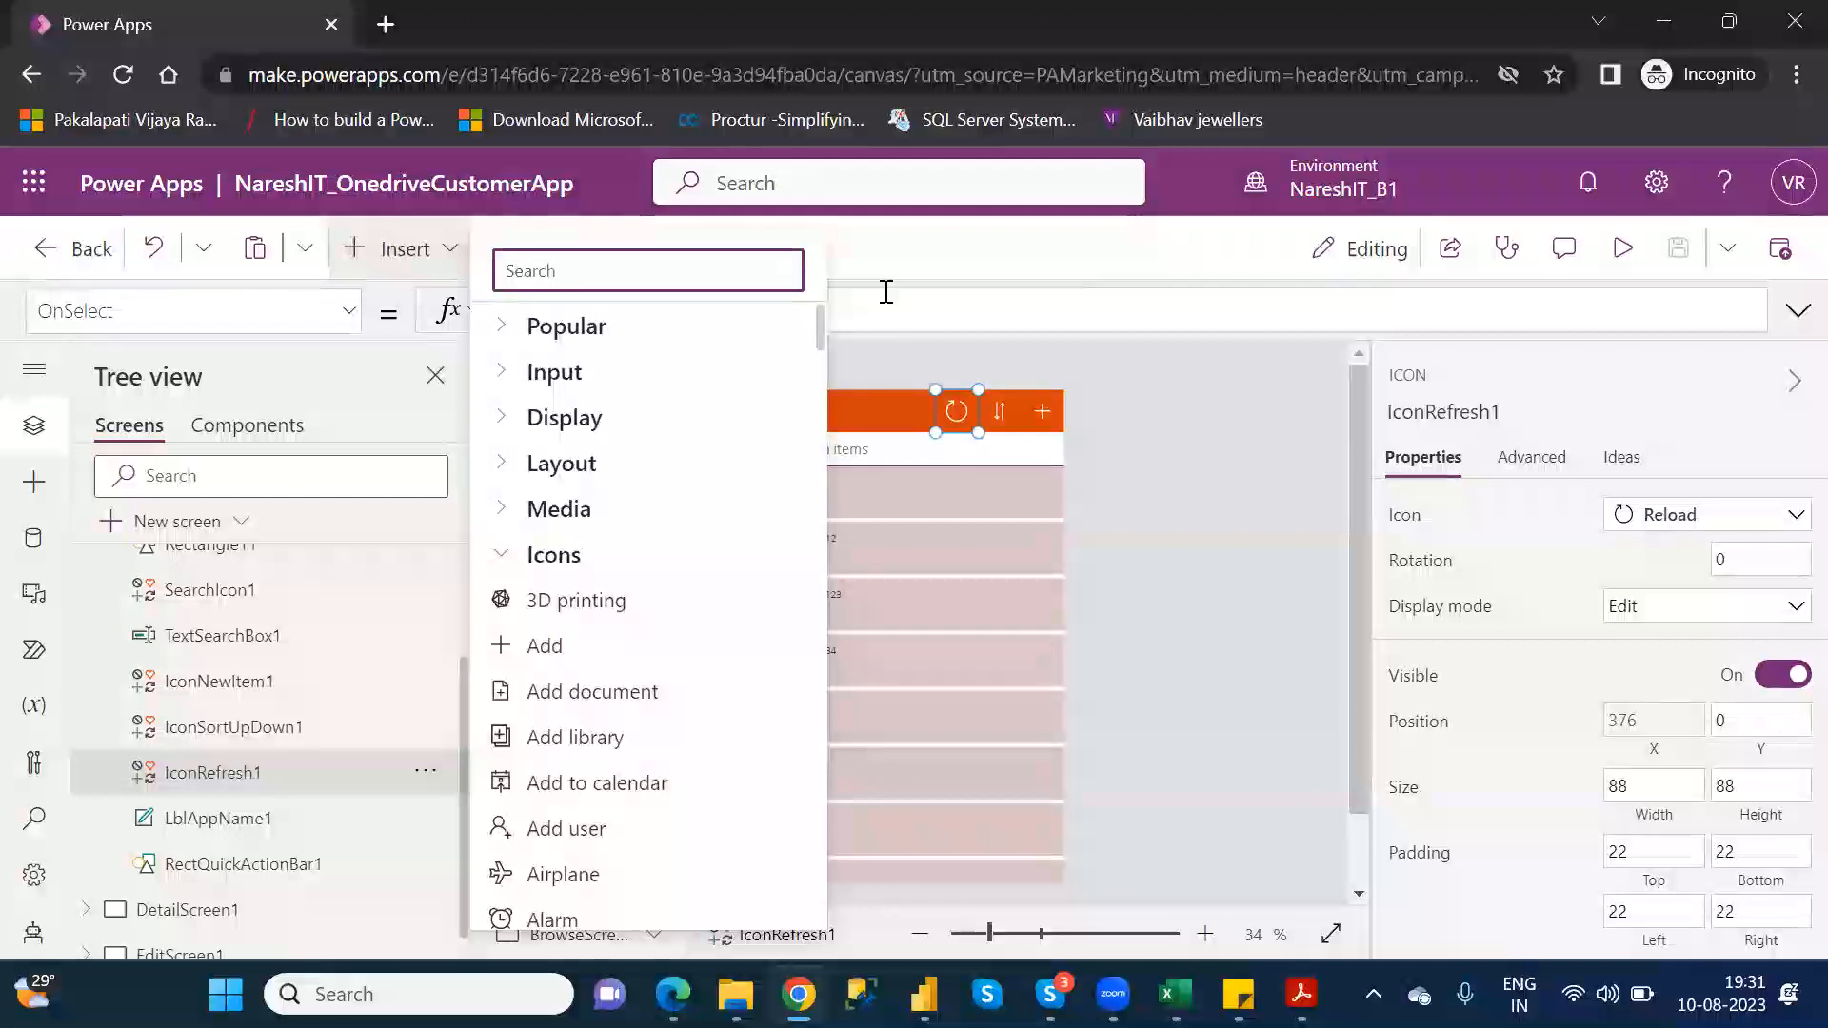
left_click(928, 358)
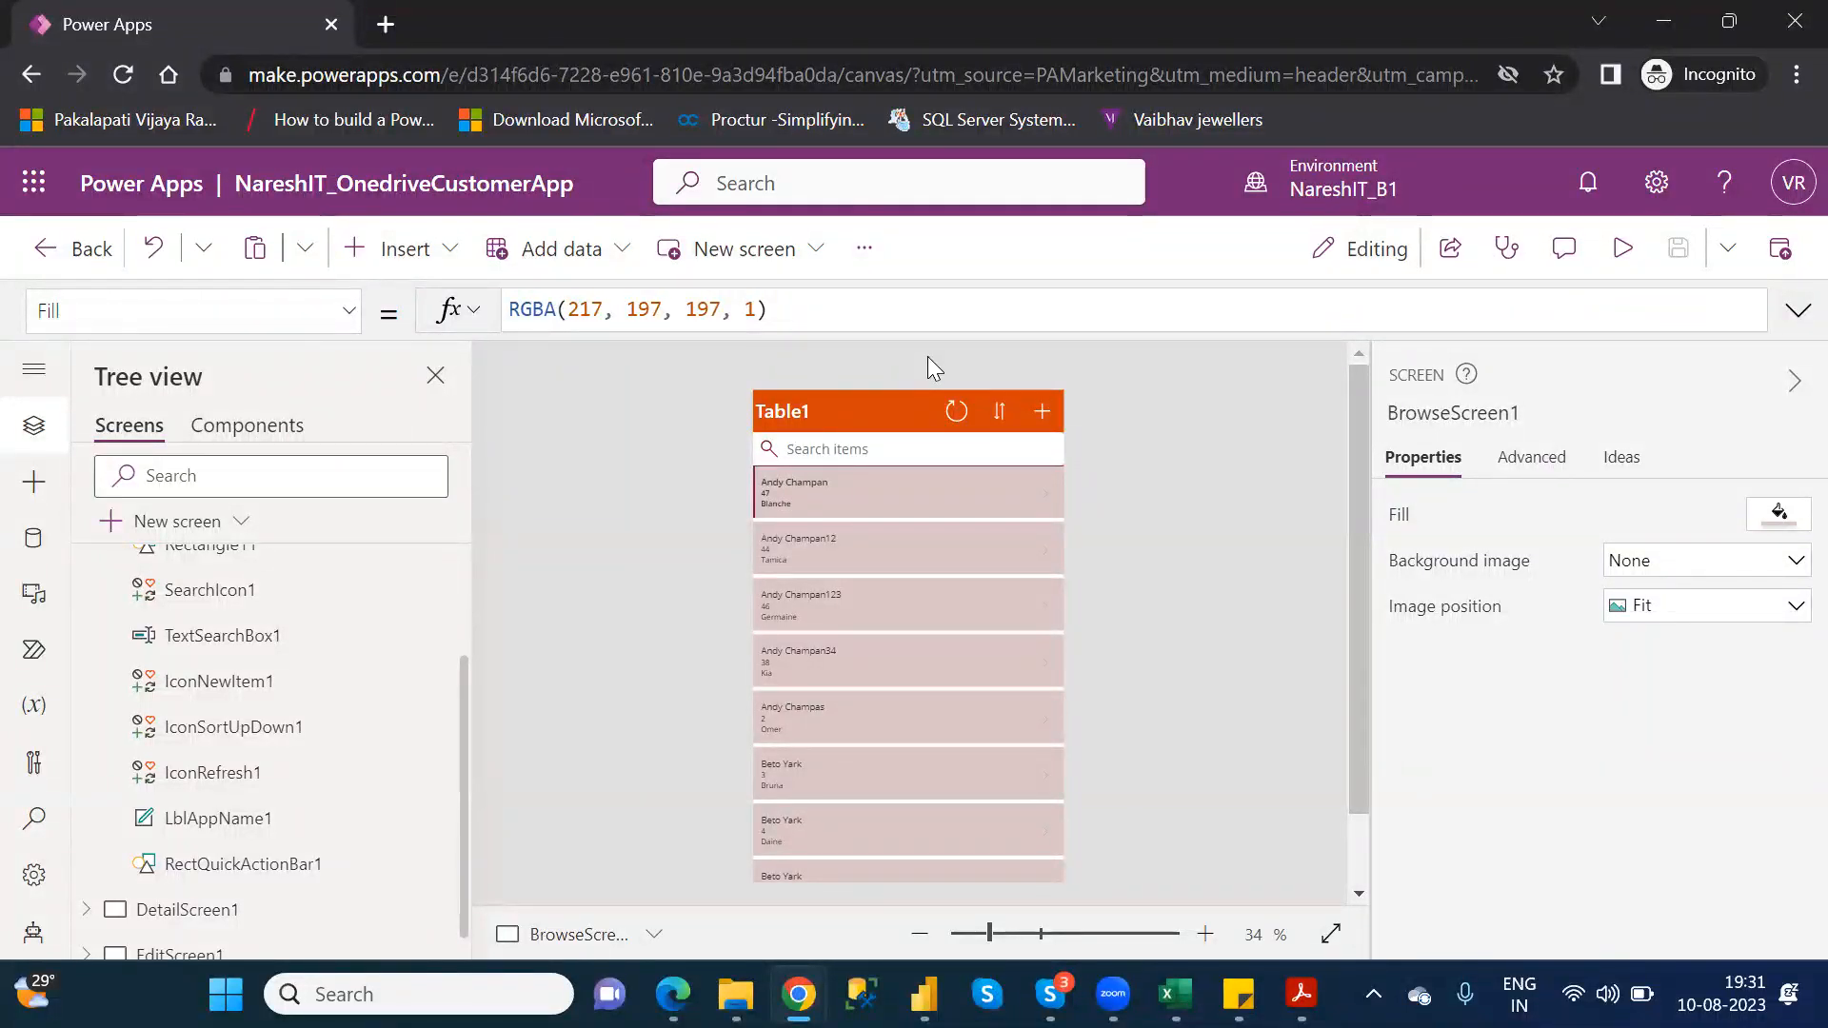
left_click(407, 279)
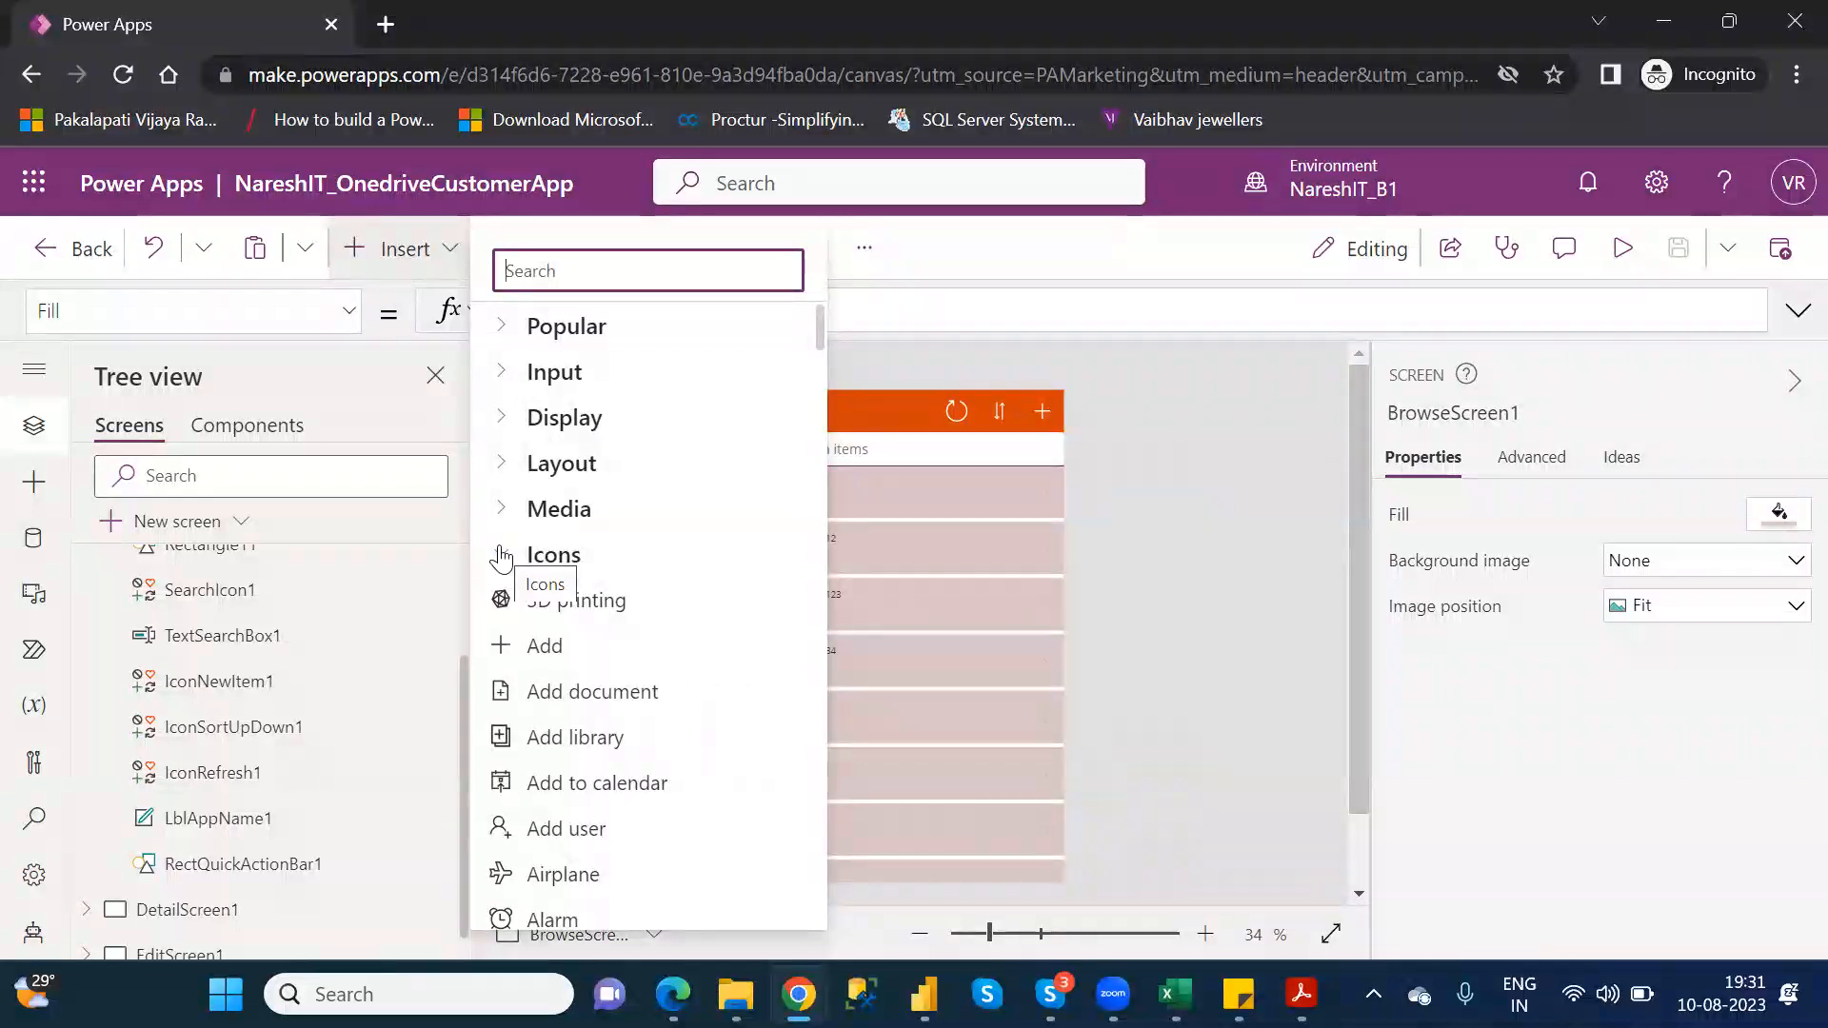
left_click(915, 307)
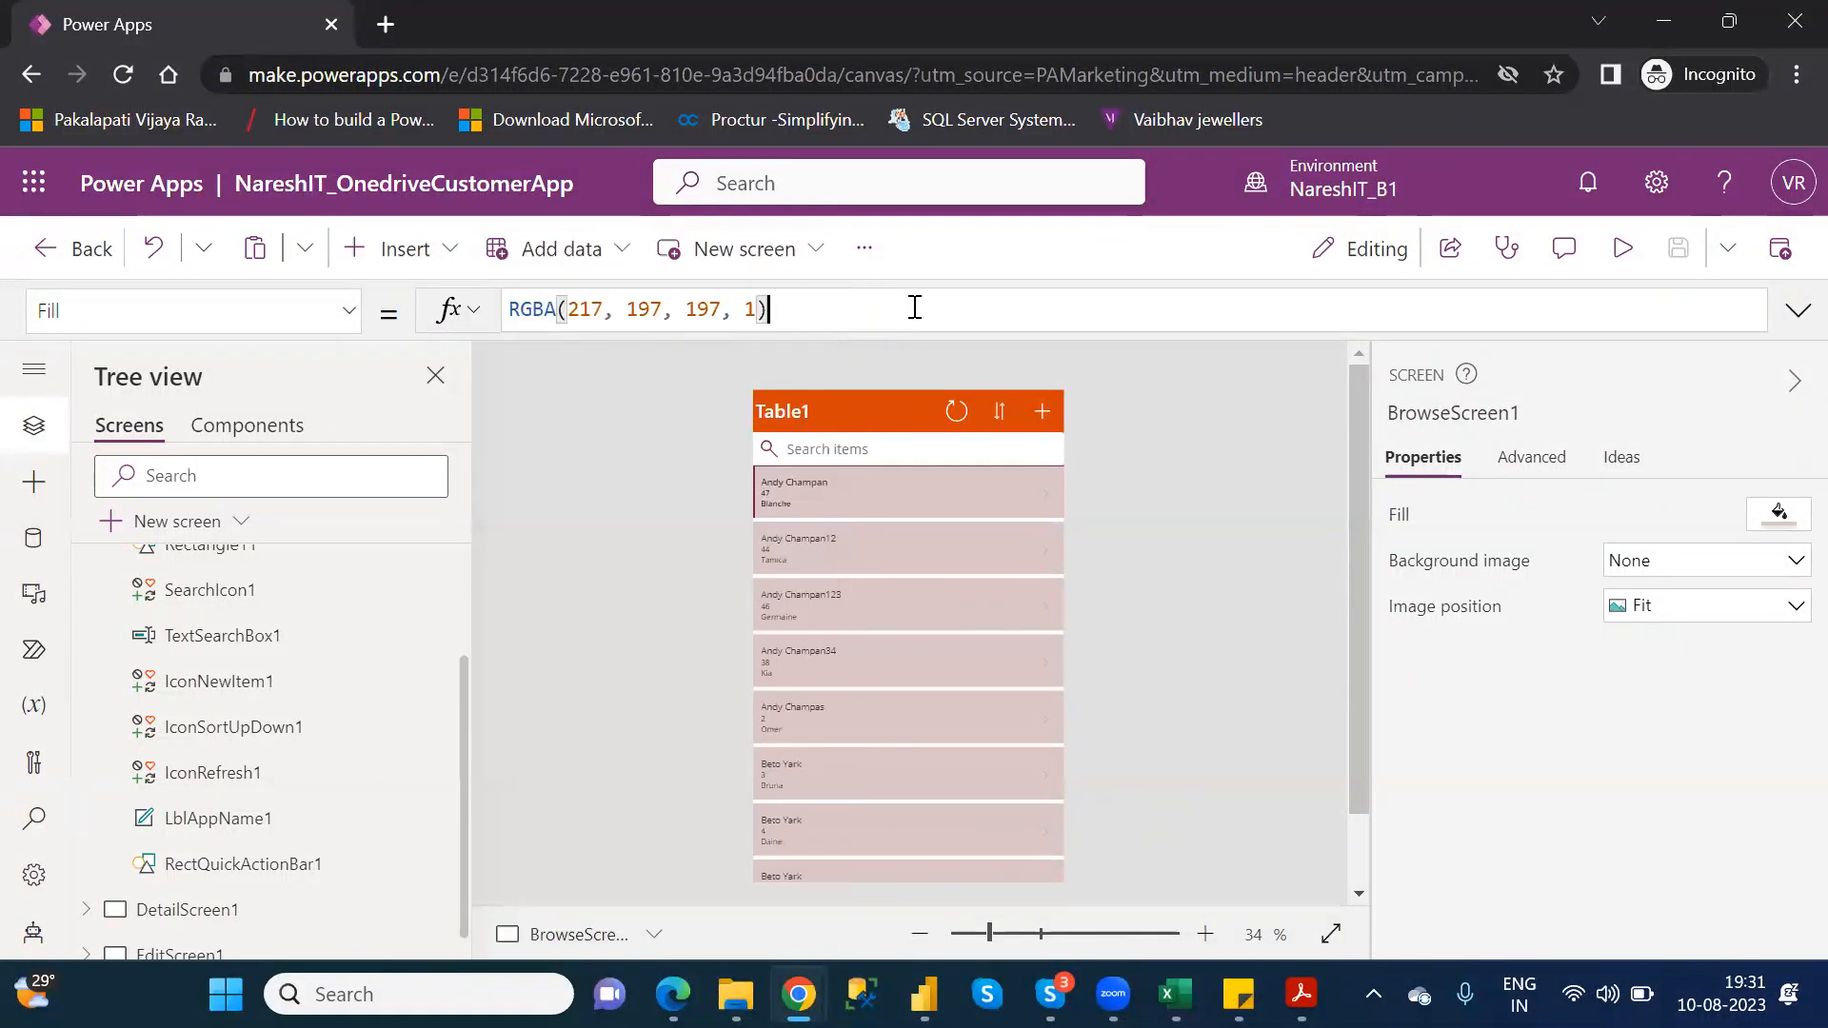
Try rotations of 45 and 90 on the header's refresh icon, and switch its visibility off and back on.
left_click(955, 417)
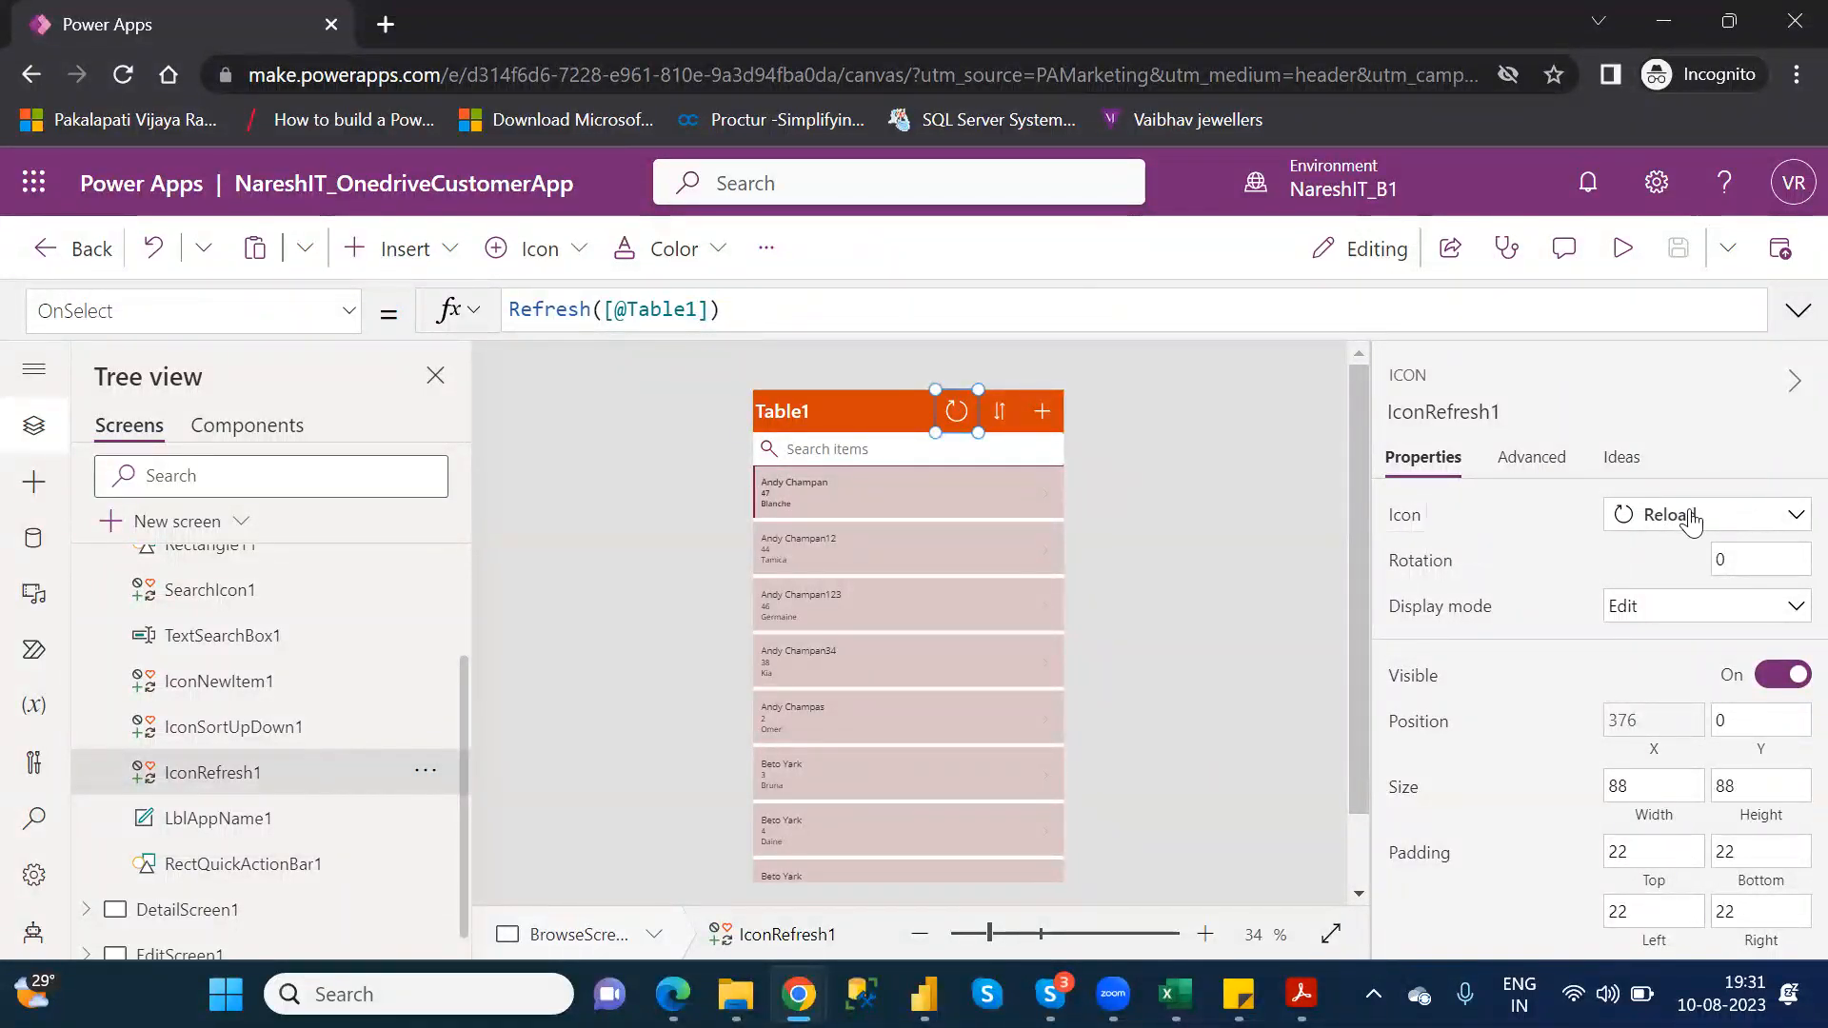
left_click(1742, 565)
type("45")
type("90")
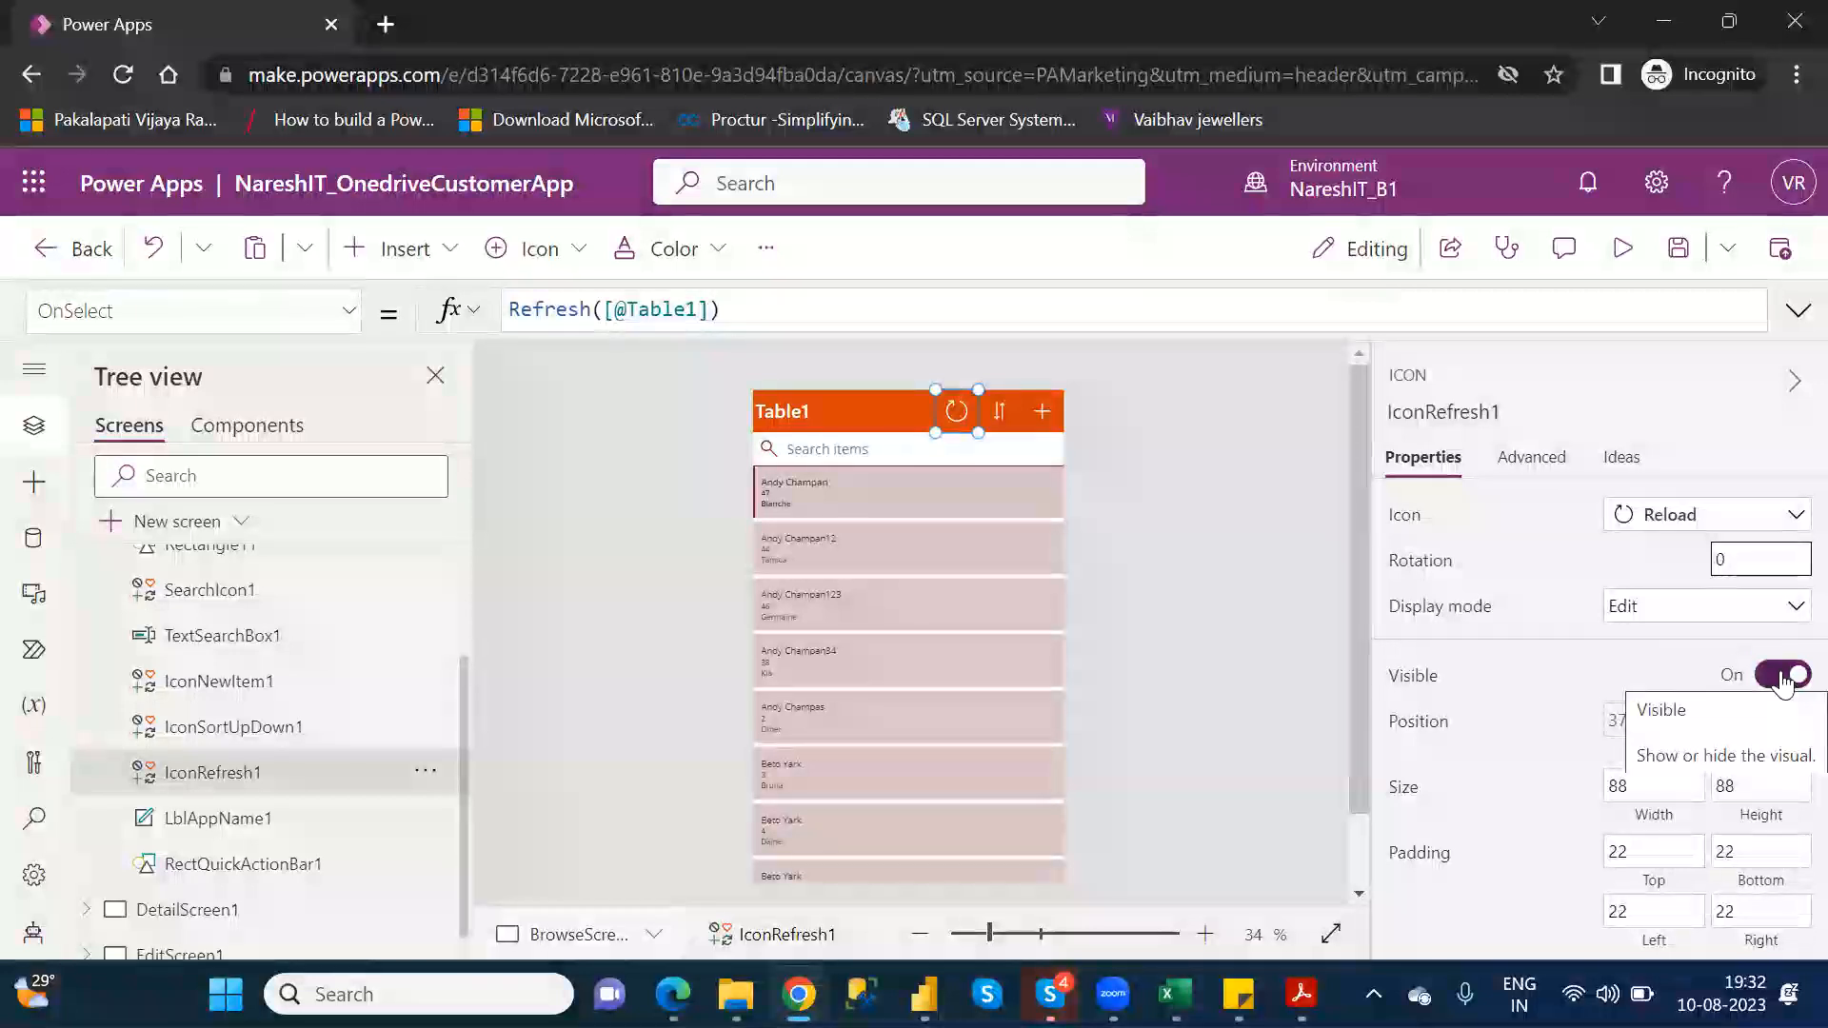
left_click(1783, 676)
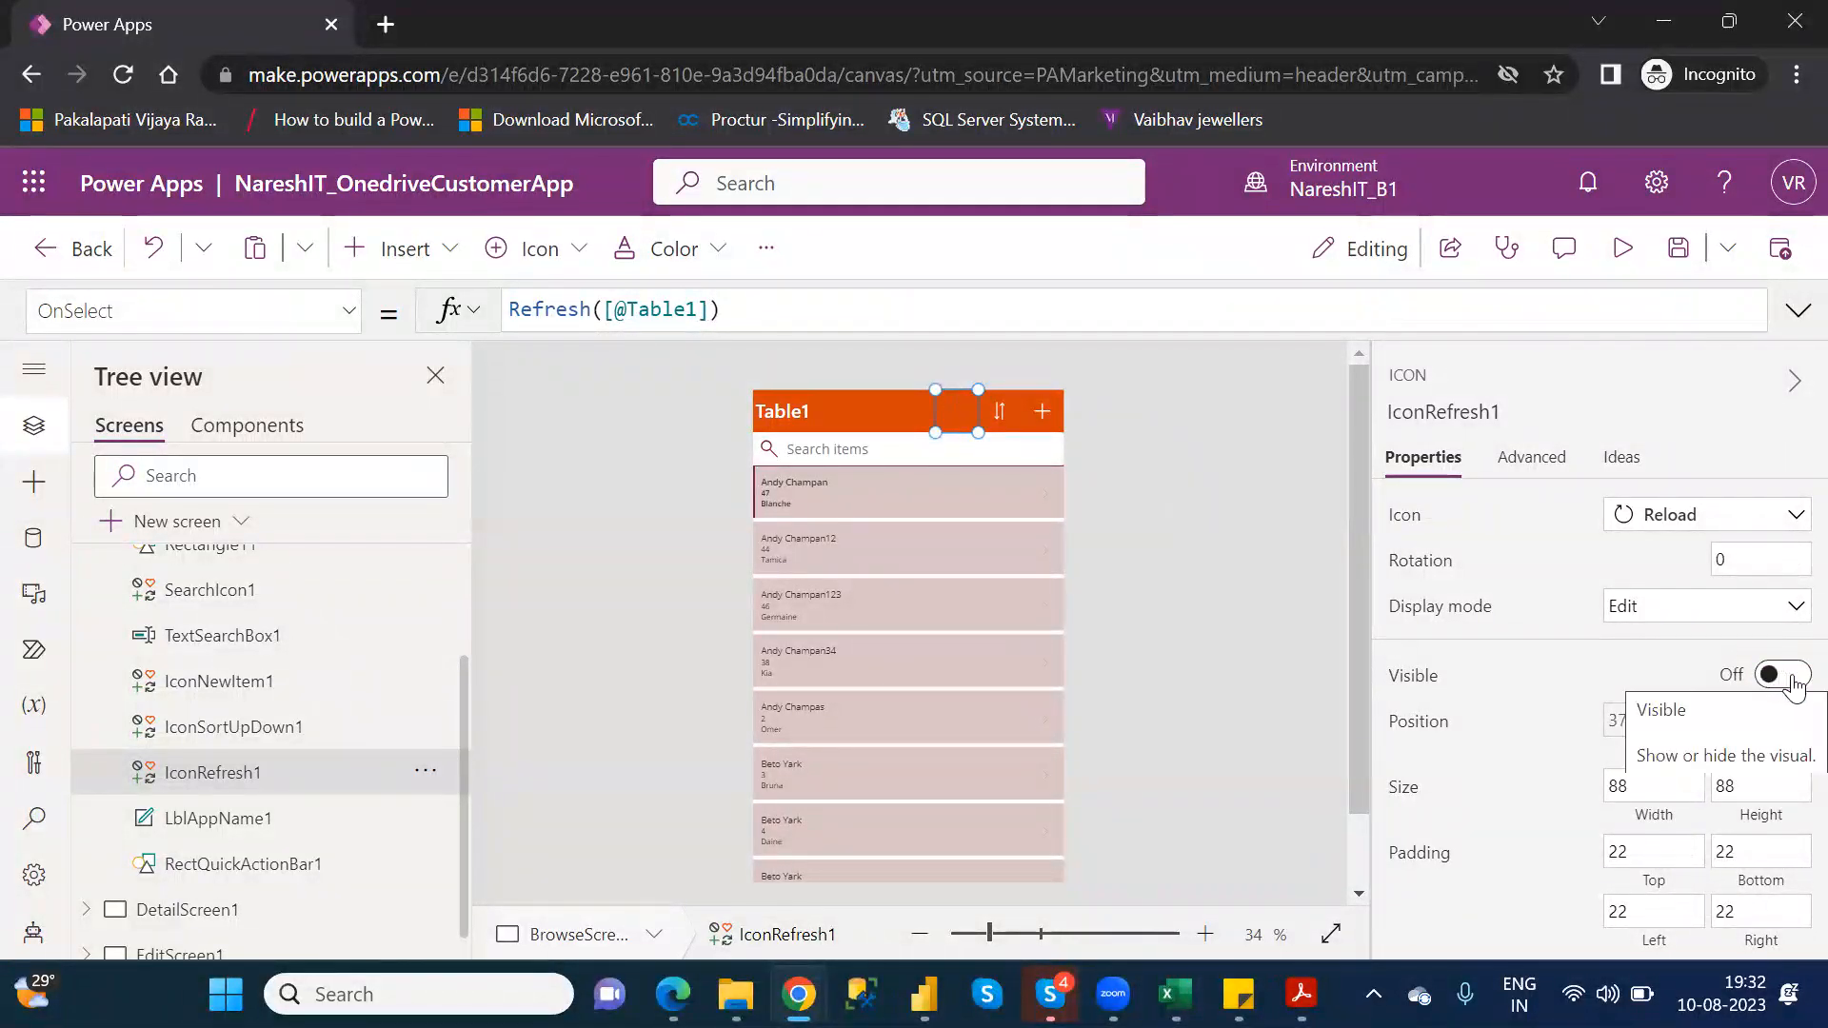
left_click(1792, 681)
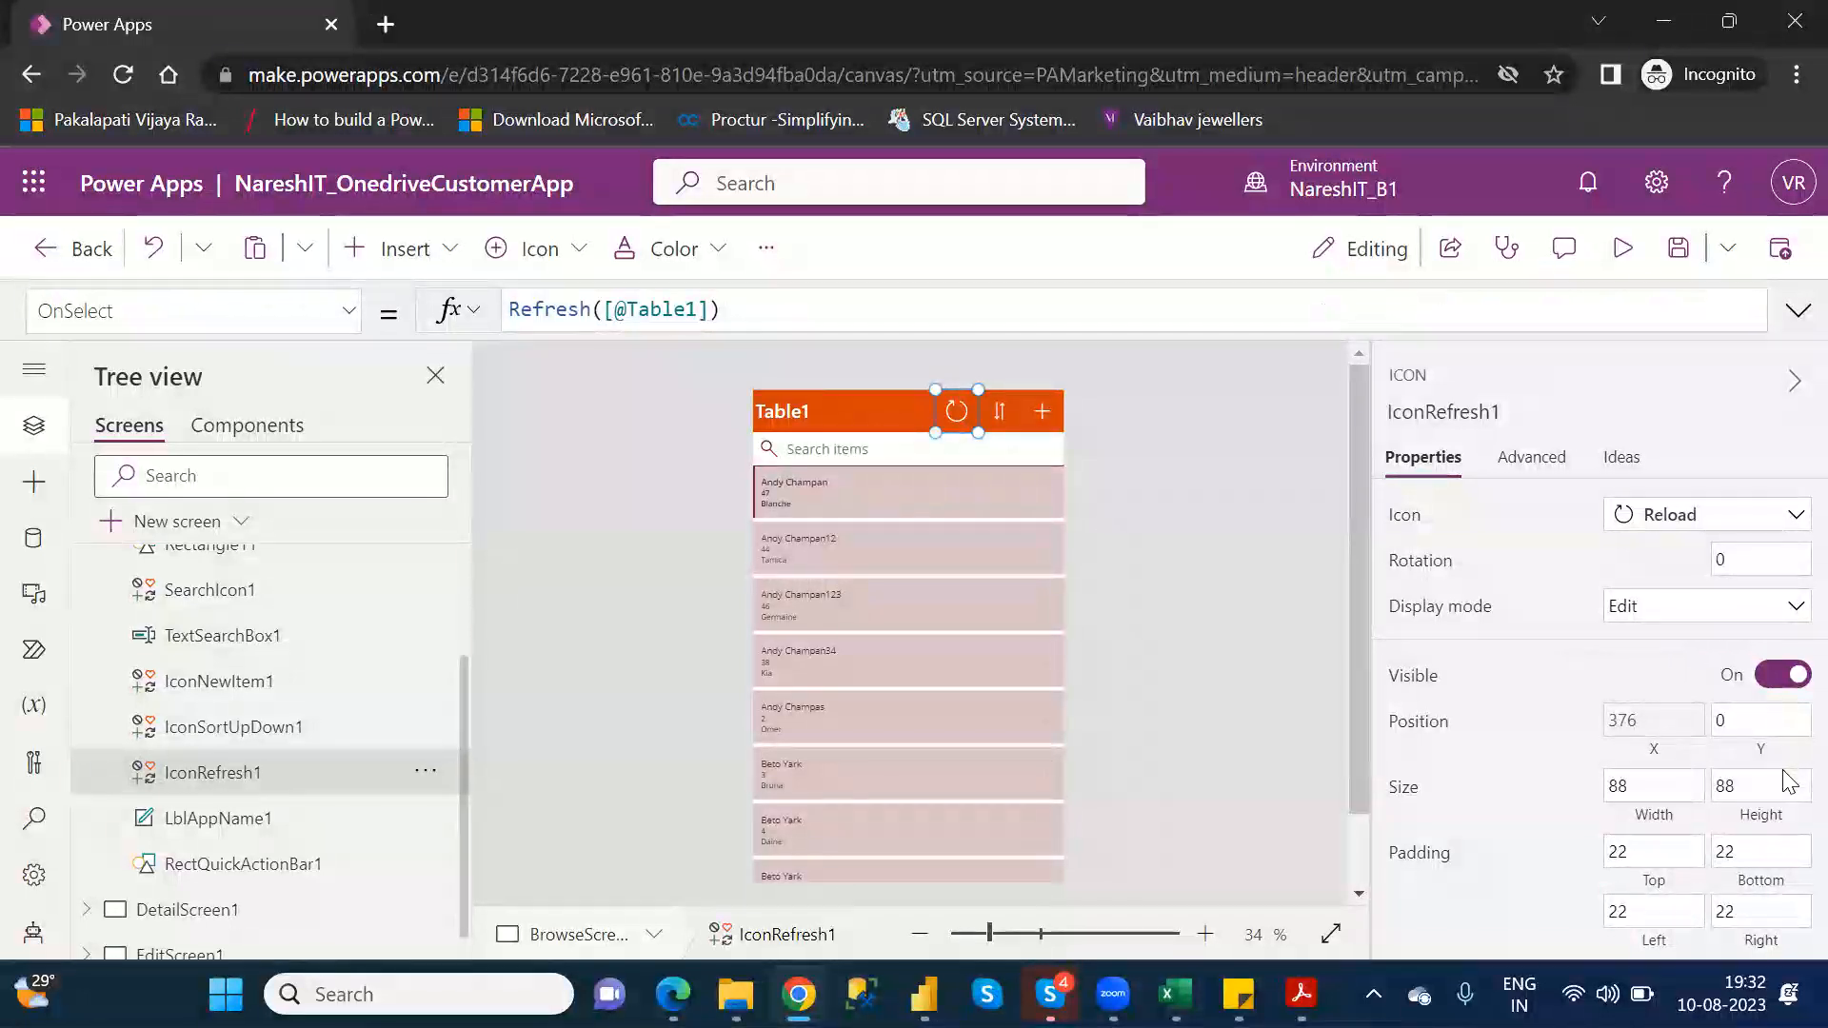
Look through the refresh icon's remaining properties and try black as its icon color.
scroll(1794, 721, "down", 6)
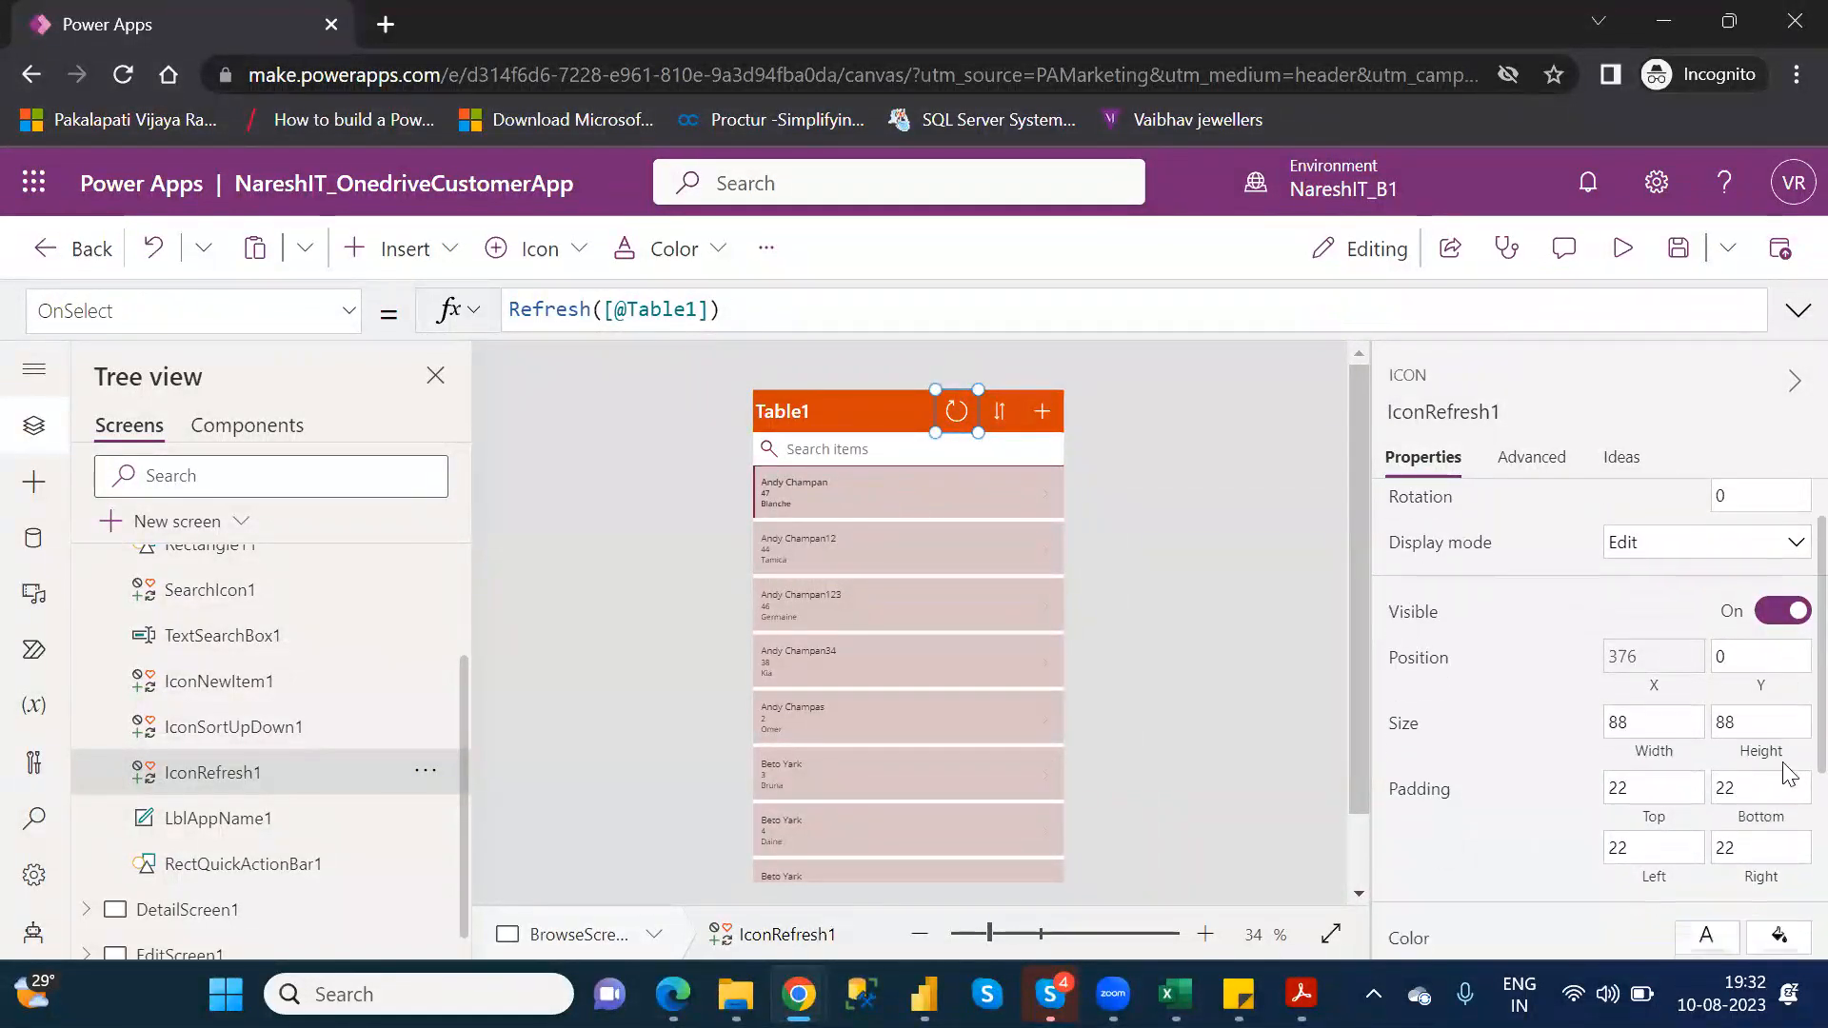
scroll(1790, 929, "down", 1)
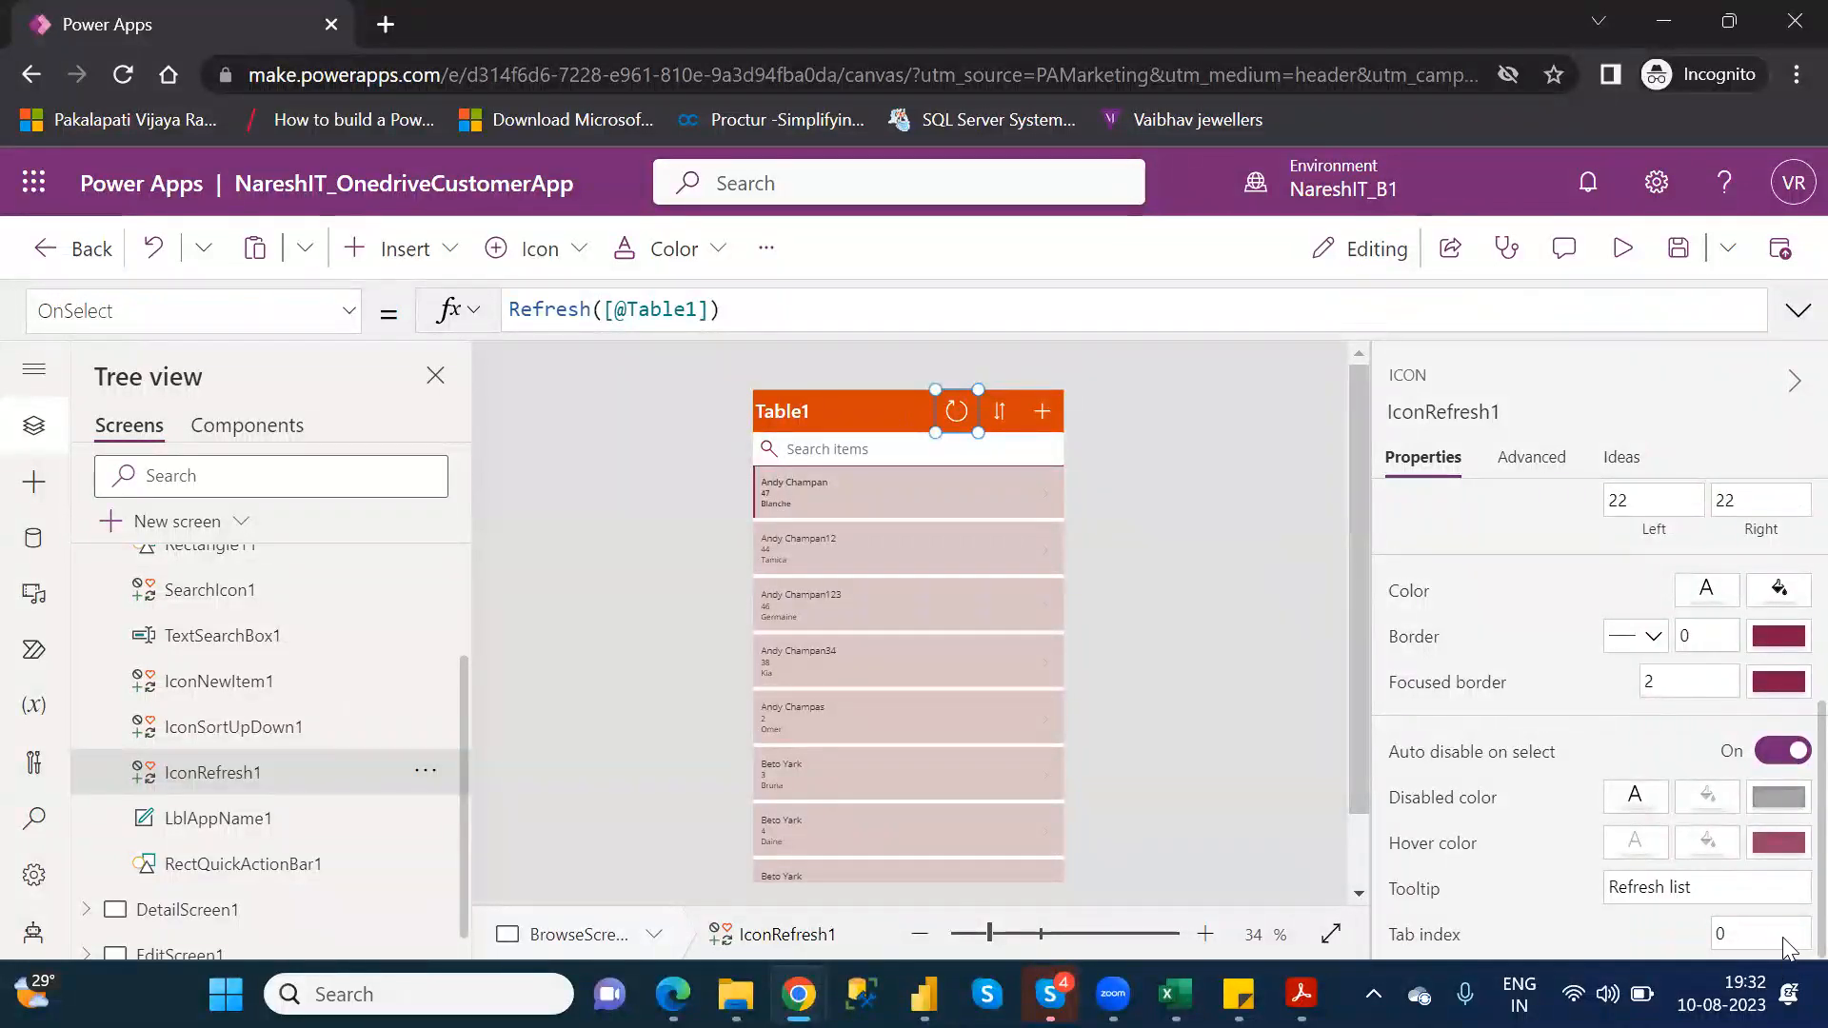
scroll(1790, 913, "up", 2)
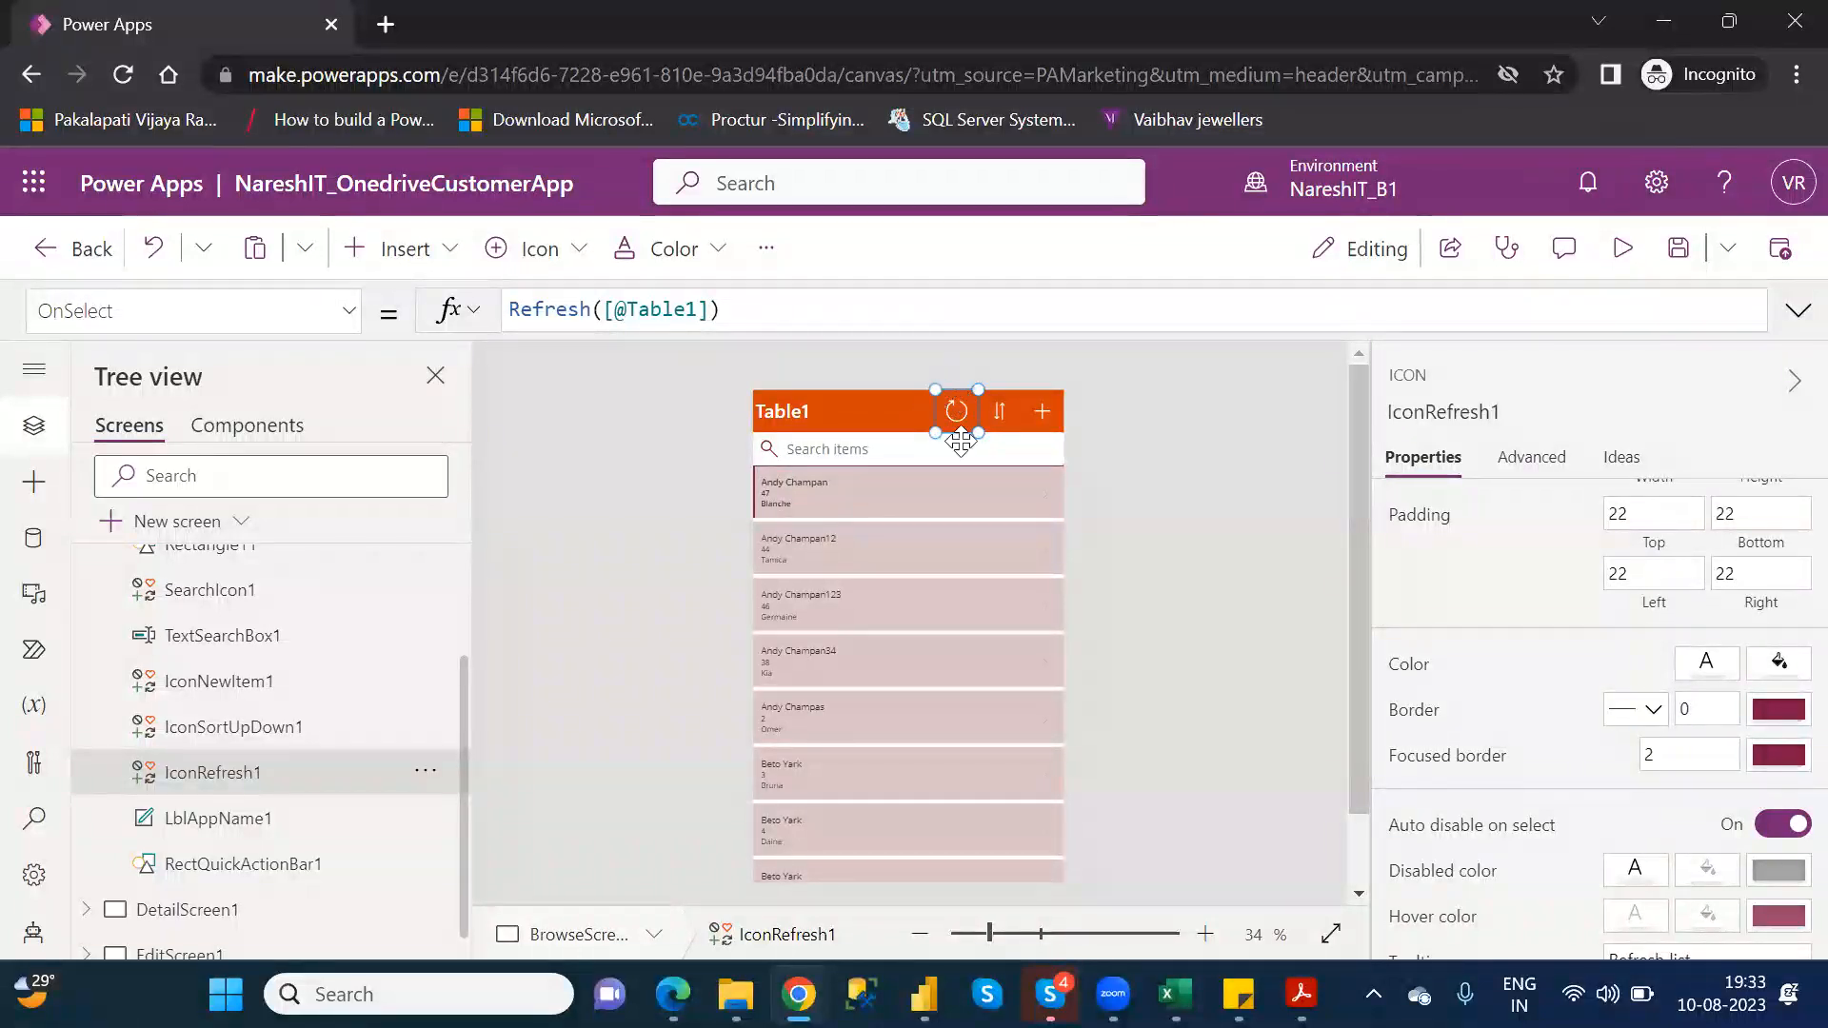
left_click(1704, 668)
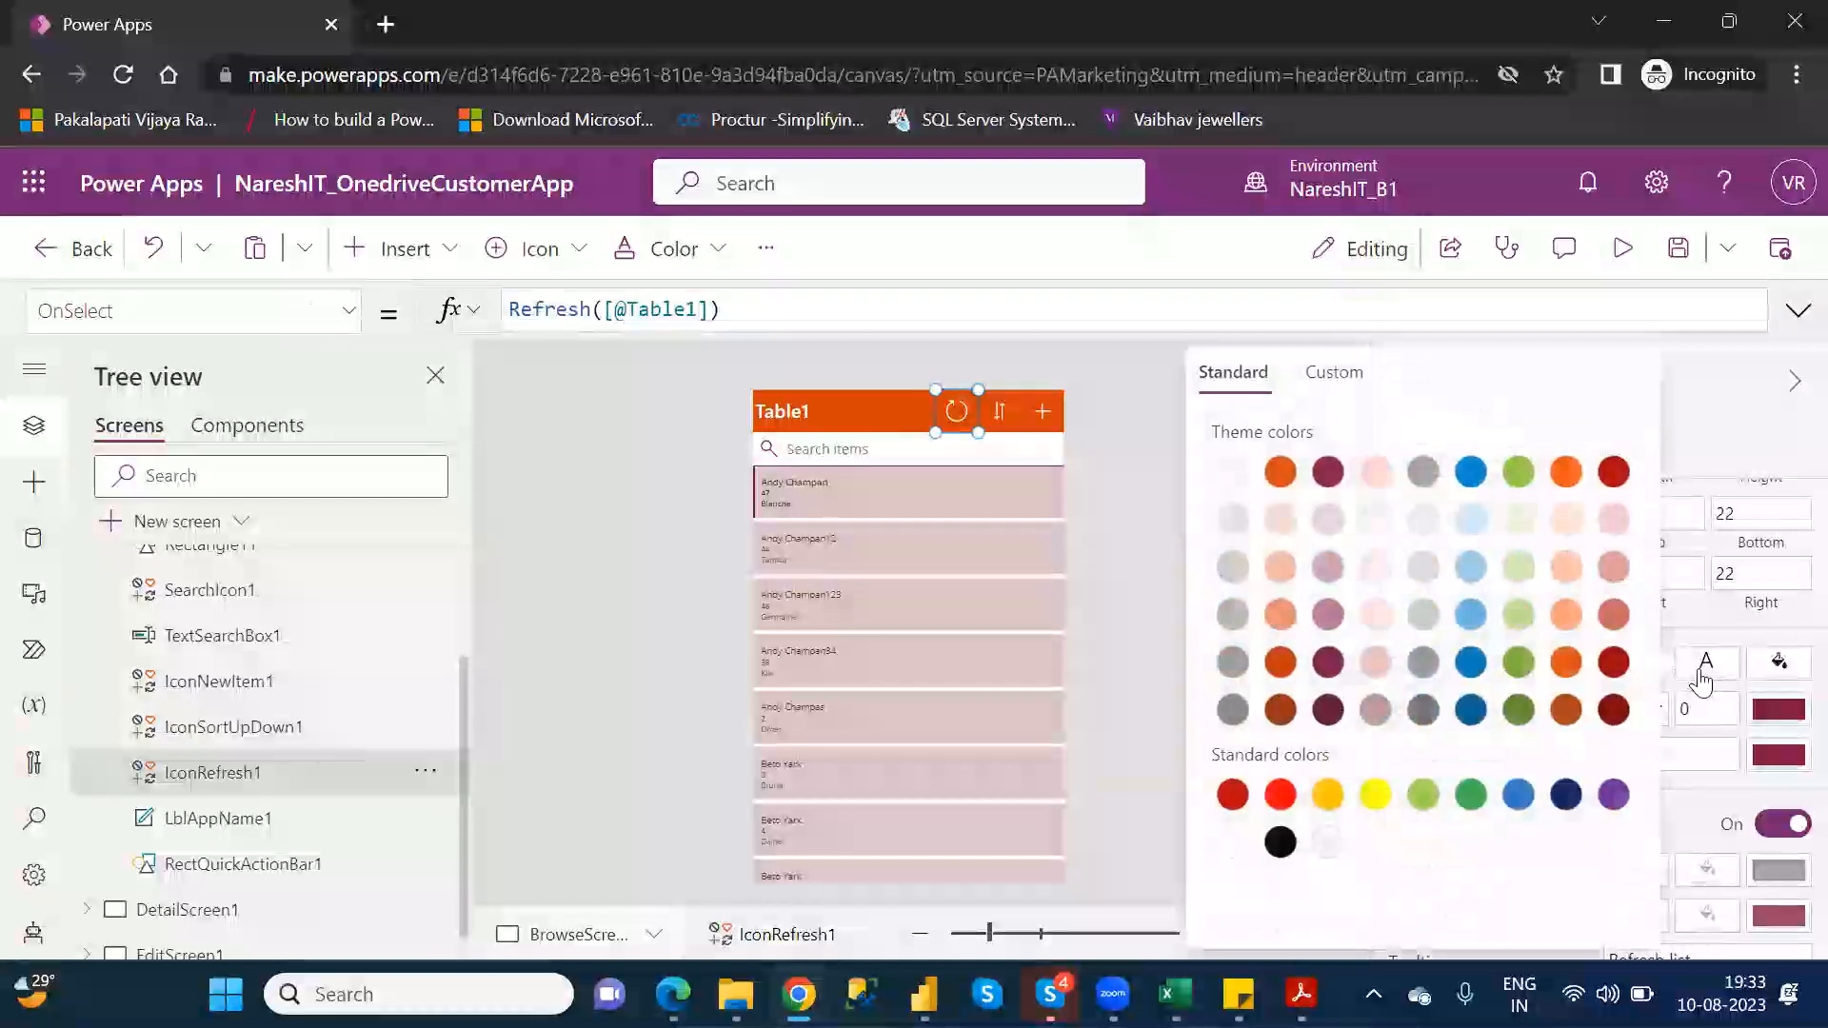
left_click(1280, 855)
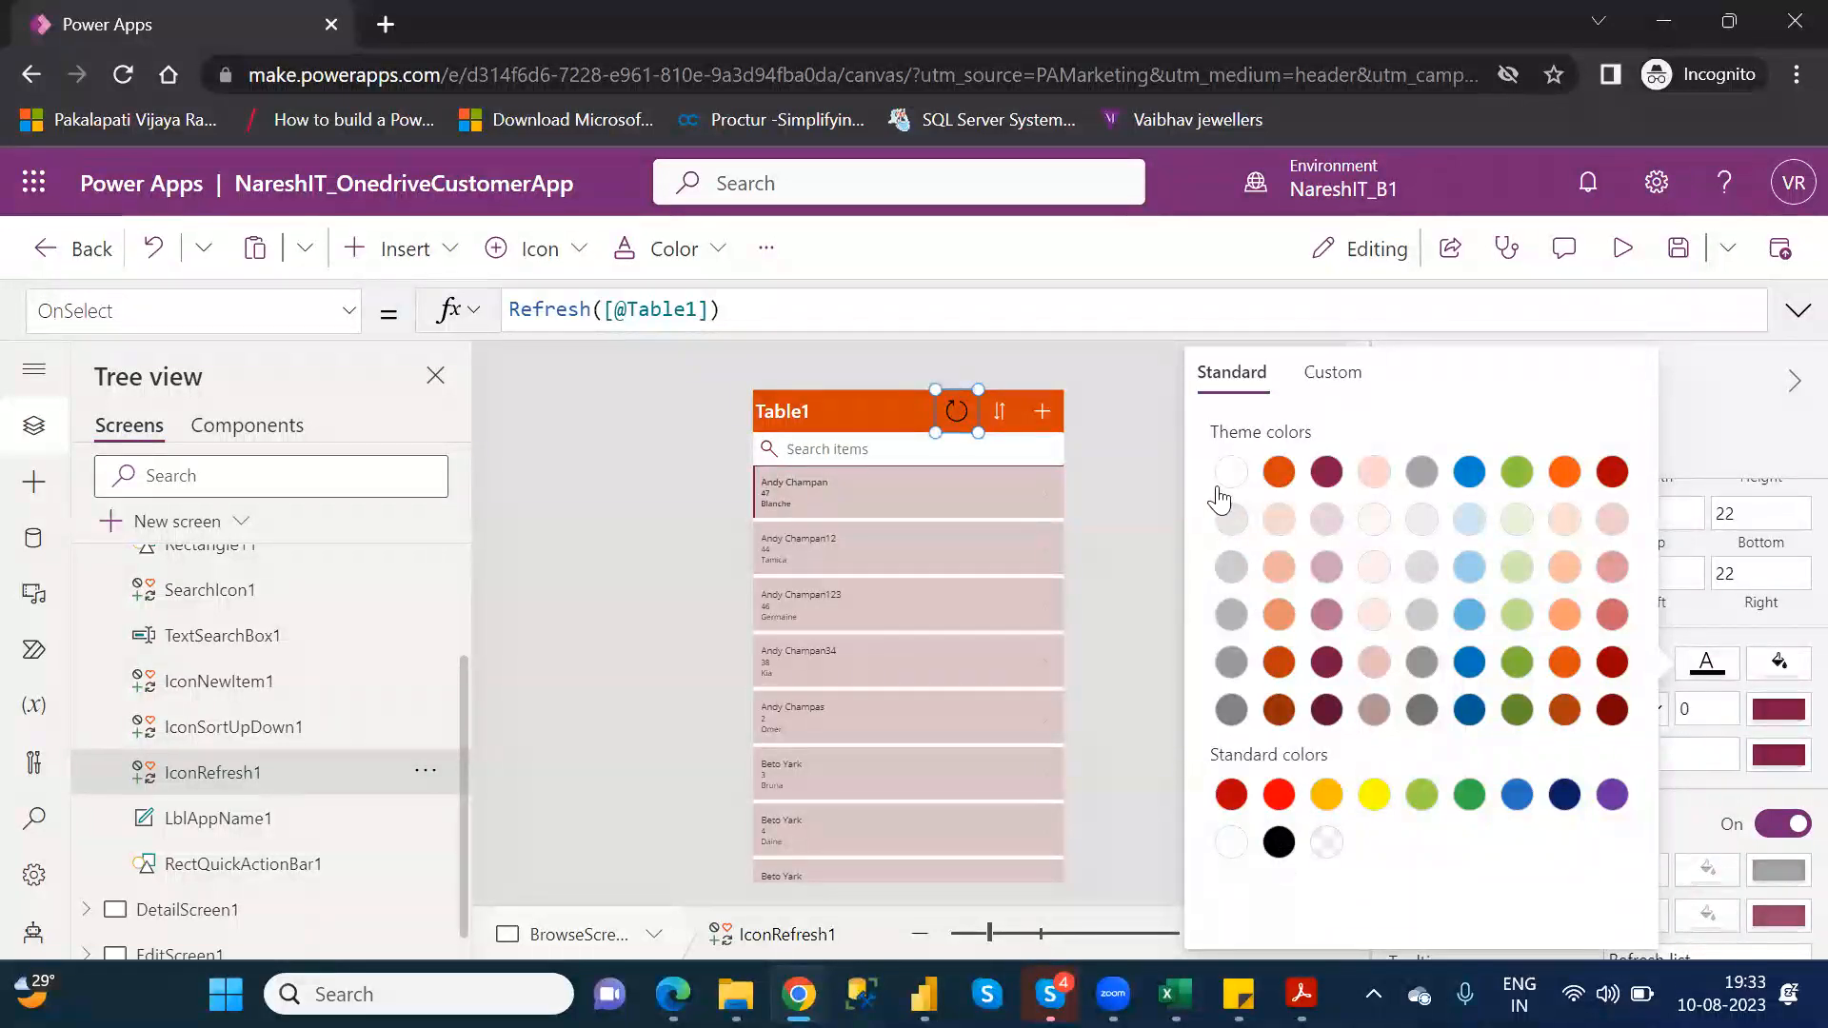
left_click(1169, 471)
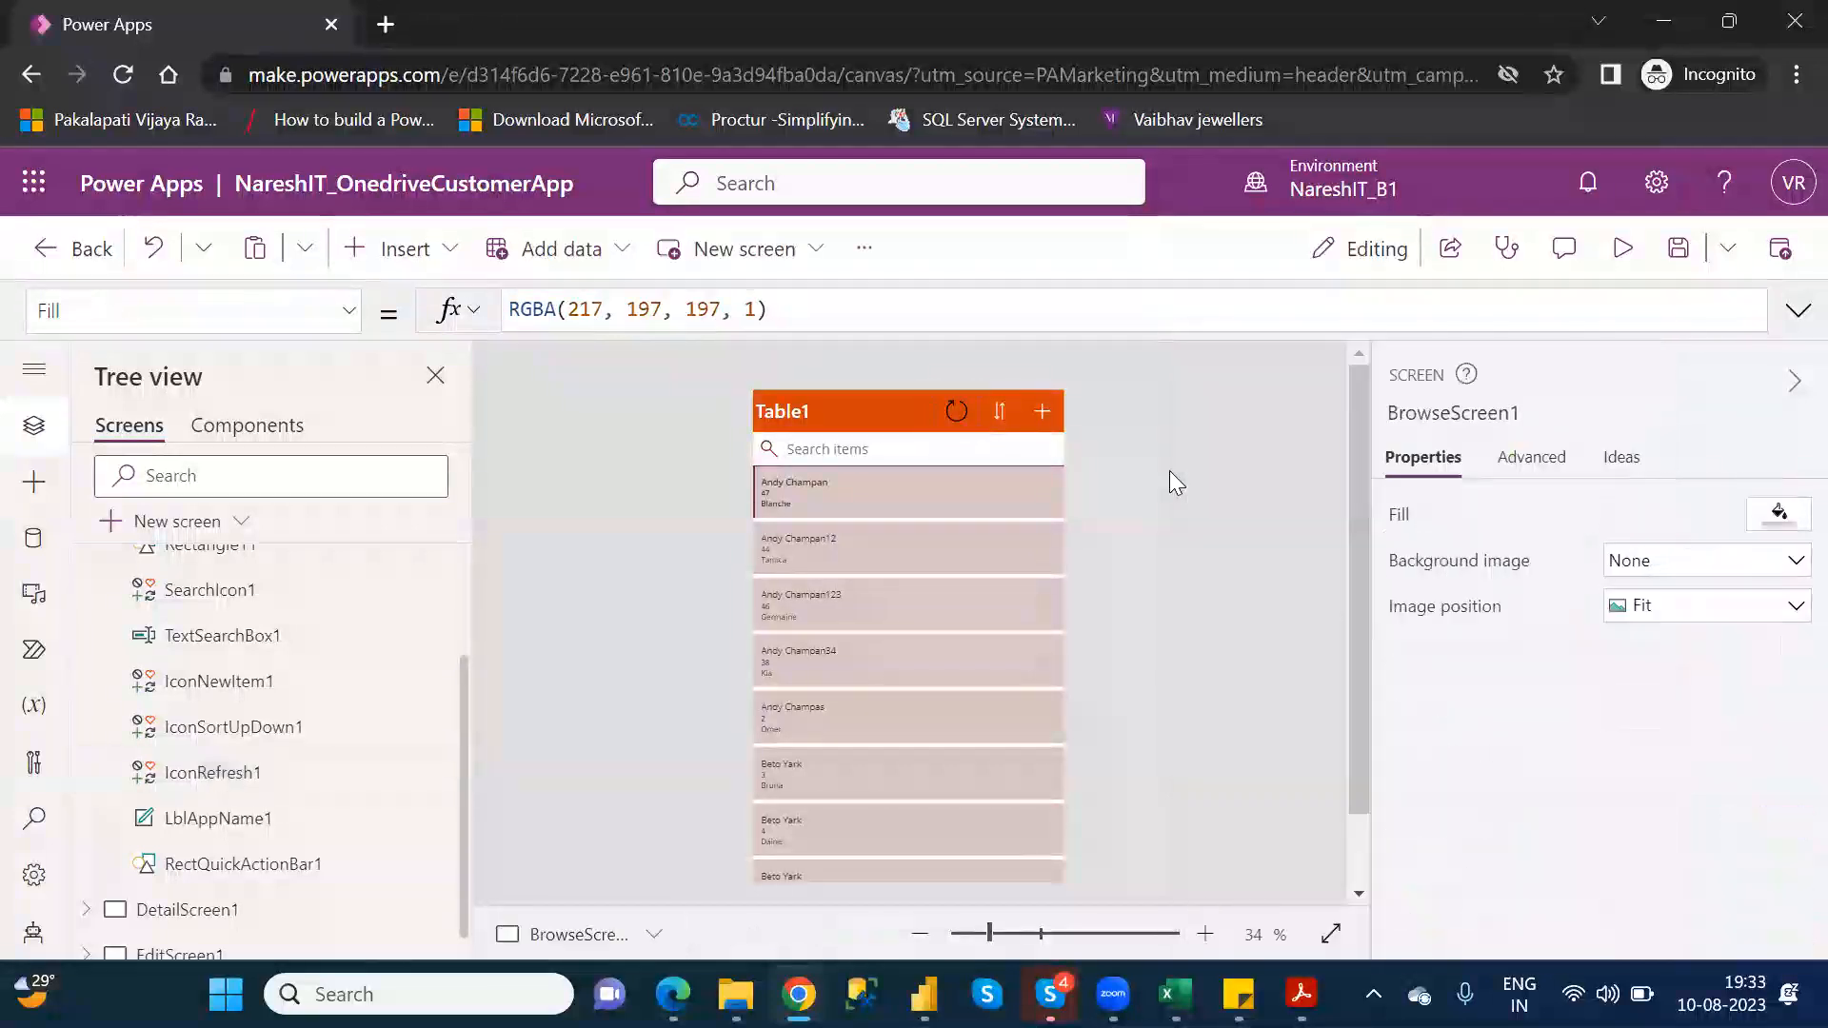
left_click(958, 407)
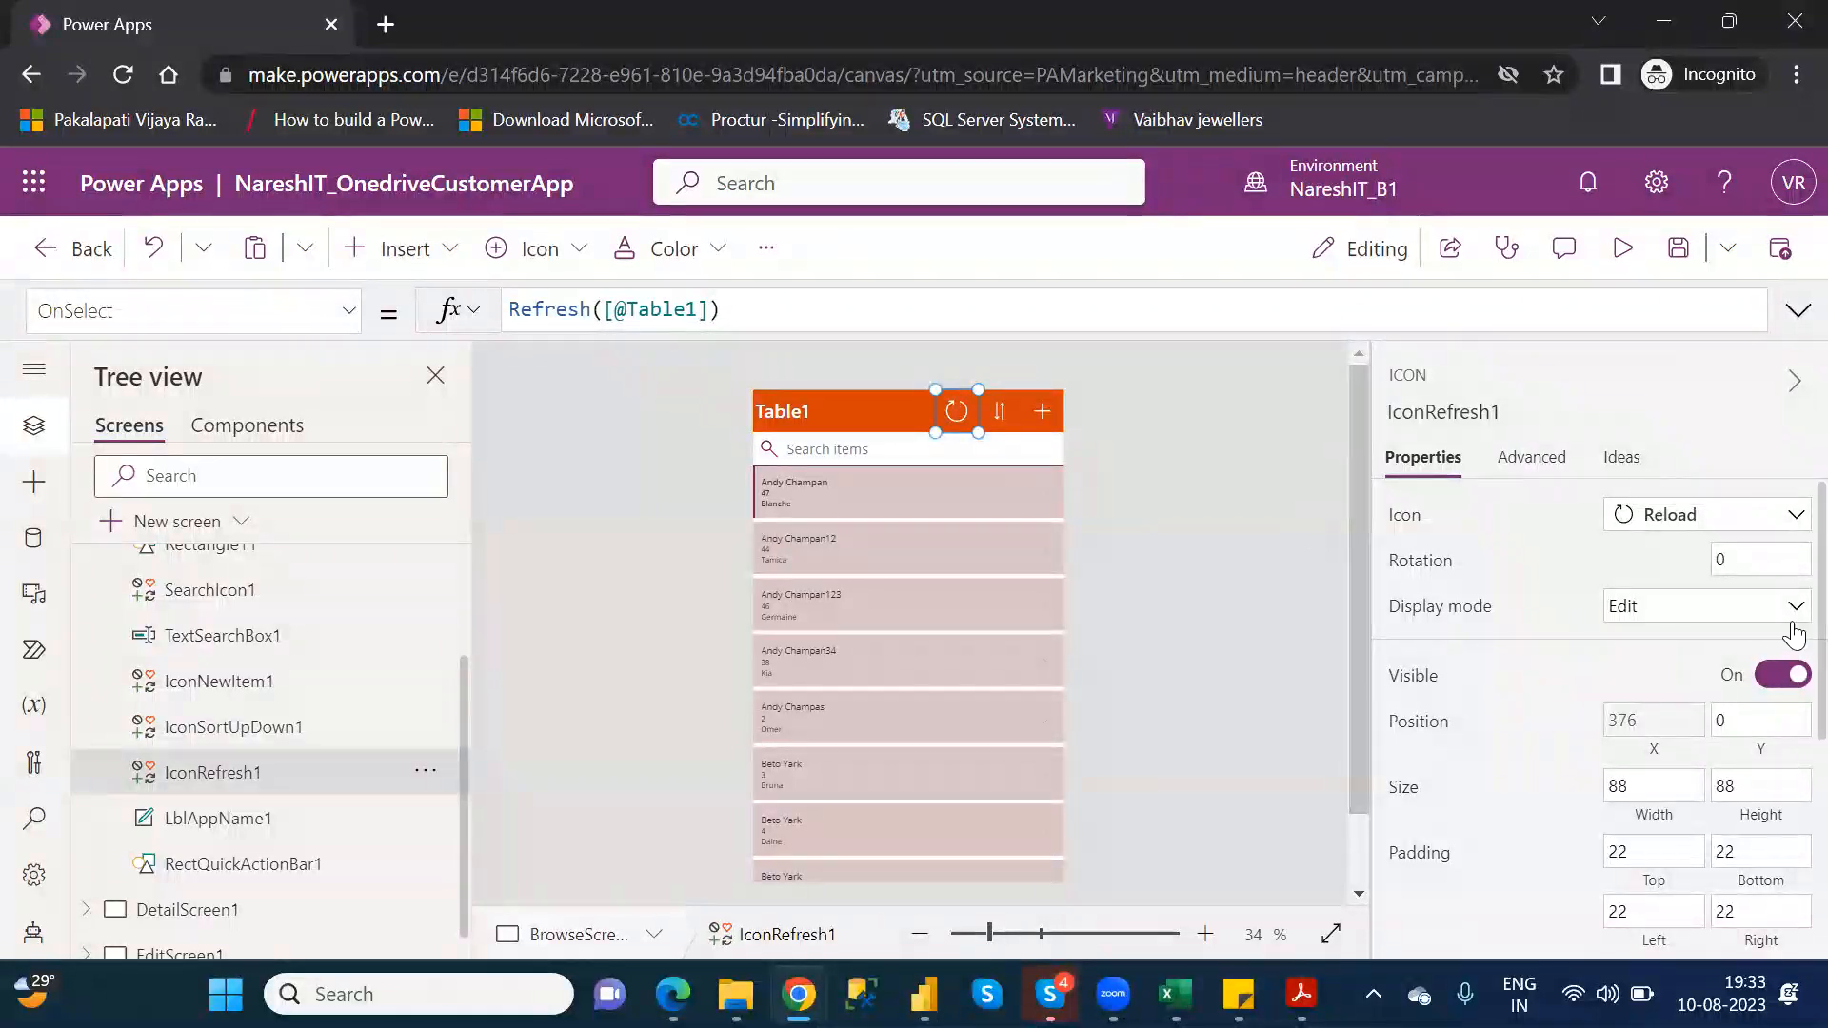
scroll(1794, 667, "down", 3)
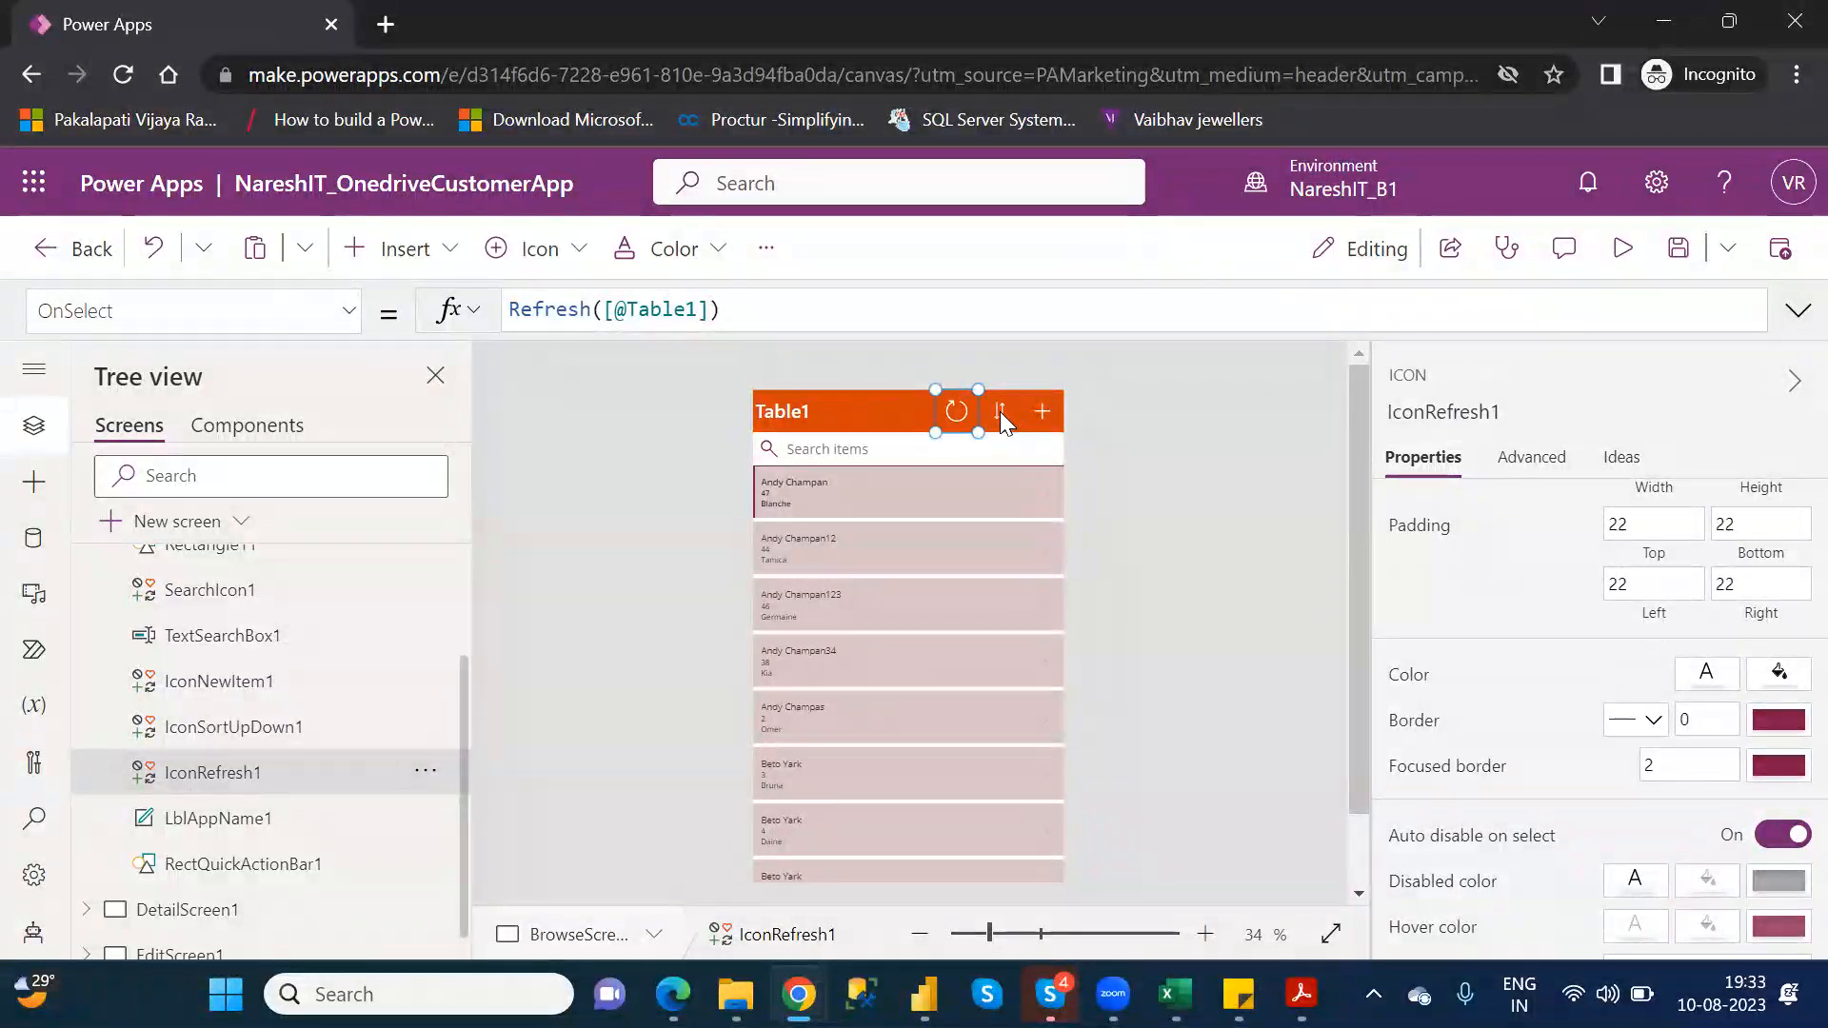
Select the header's sort icon and search its available icon shapes for "sor".
left_click(1000, 411)
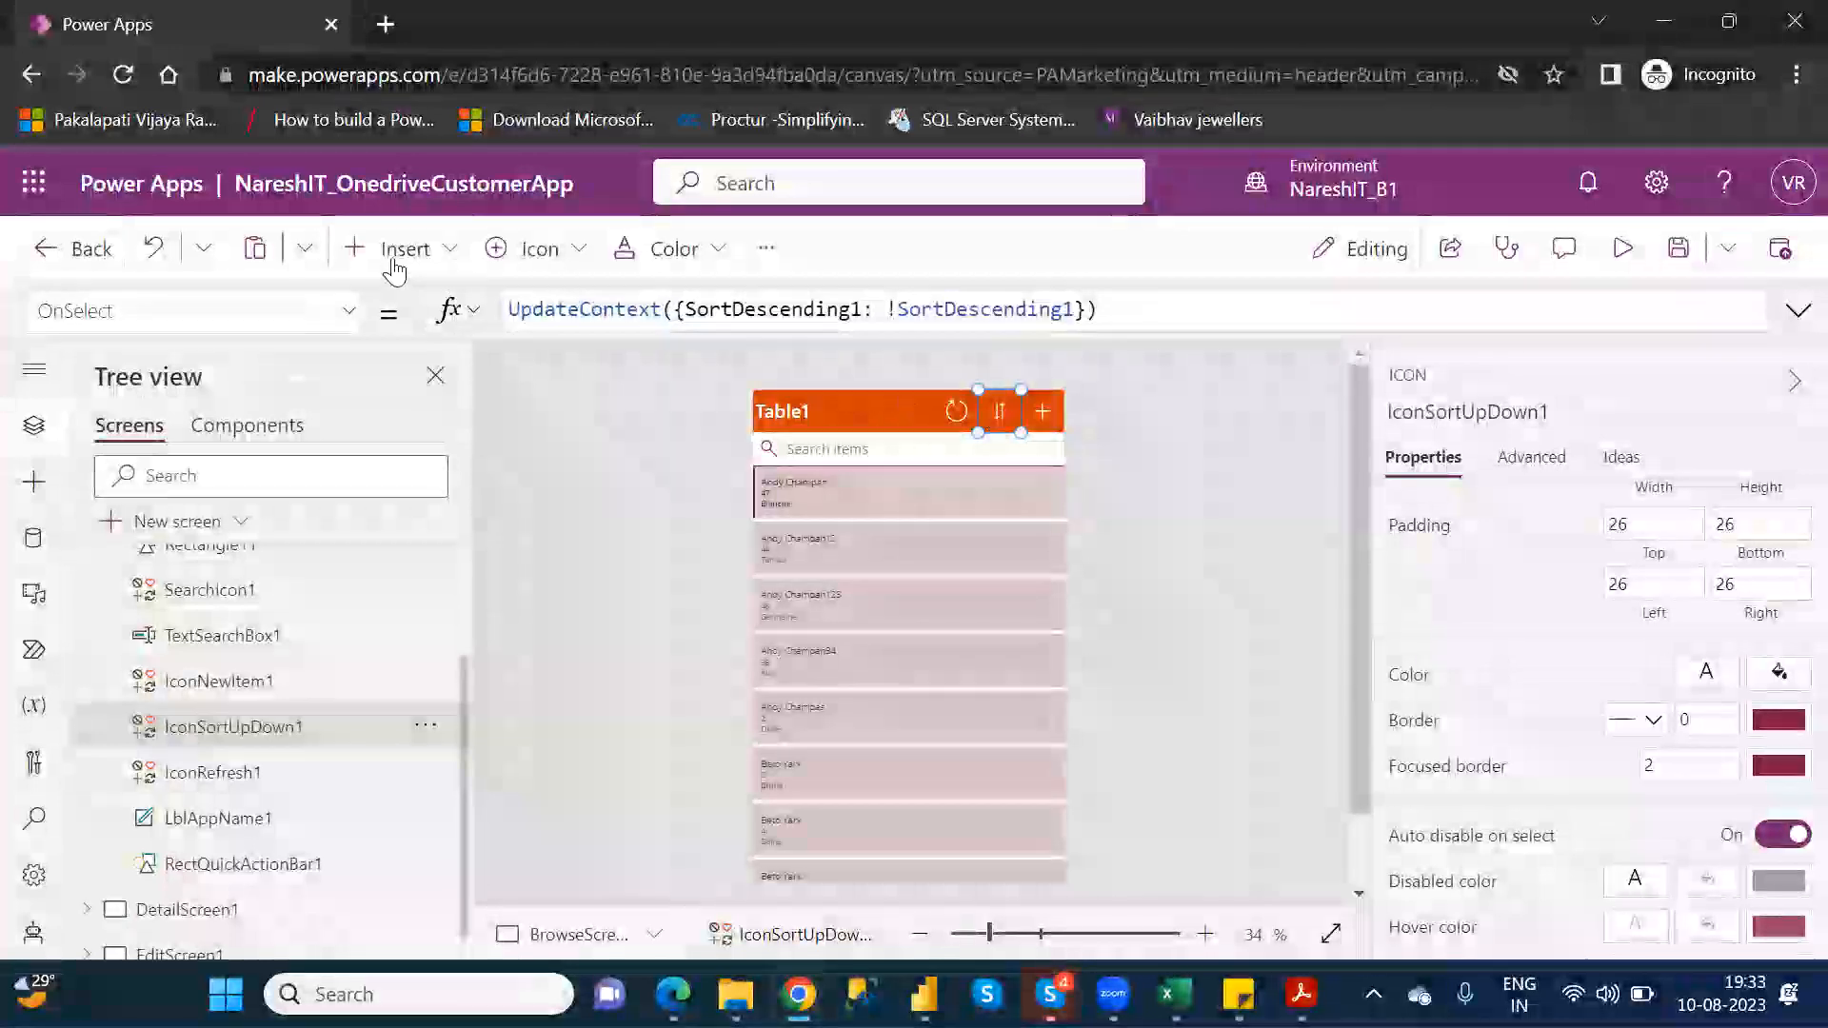
left_click(391, 249)
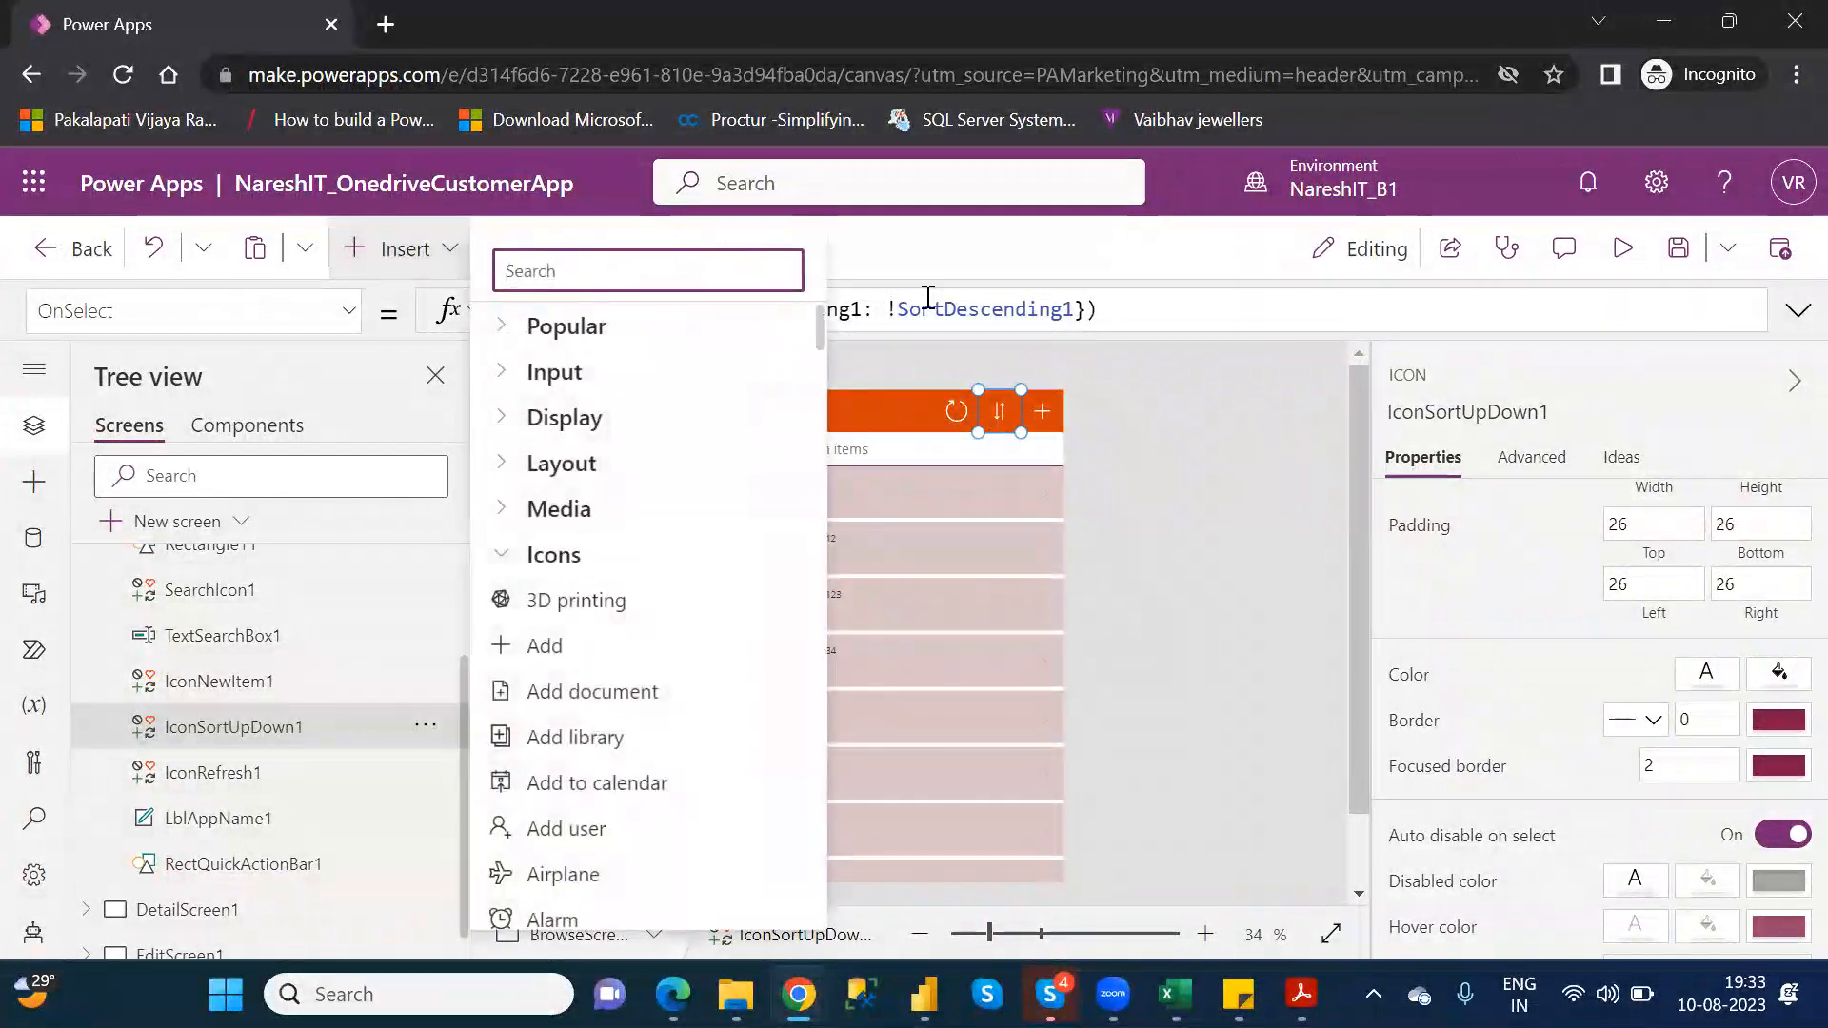
left_click(947, 267)
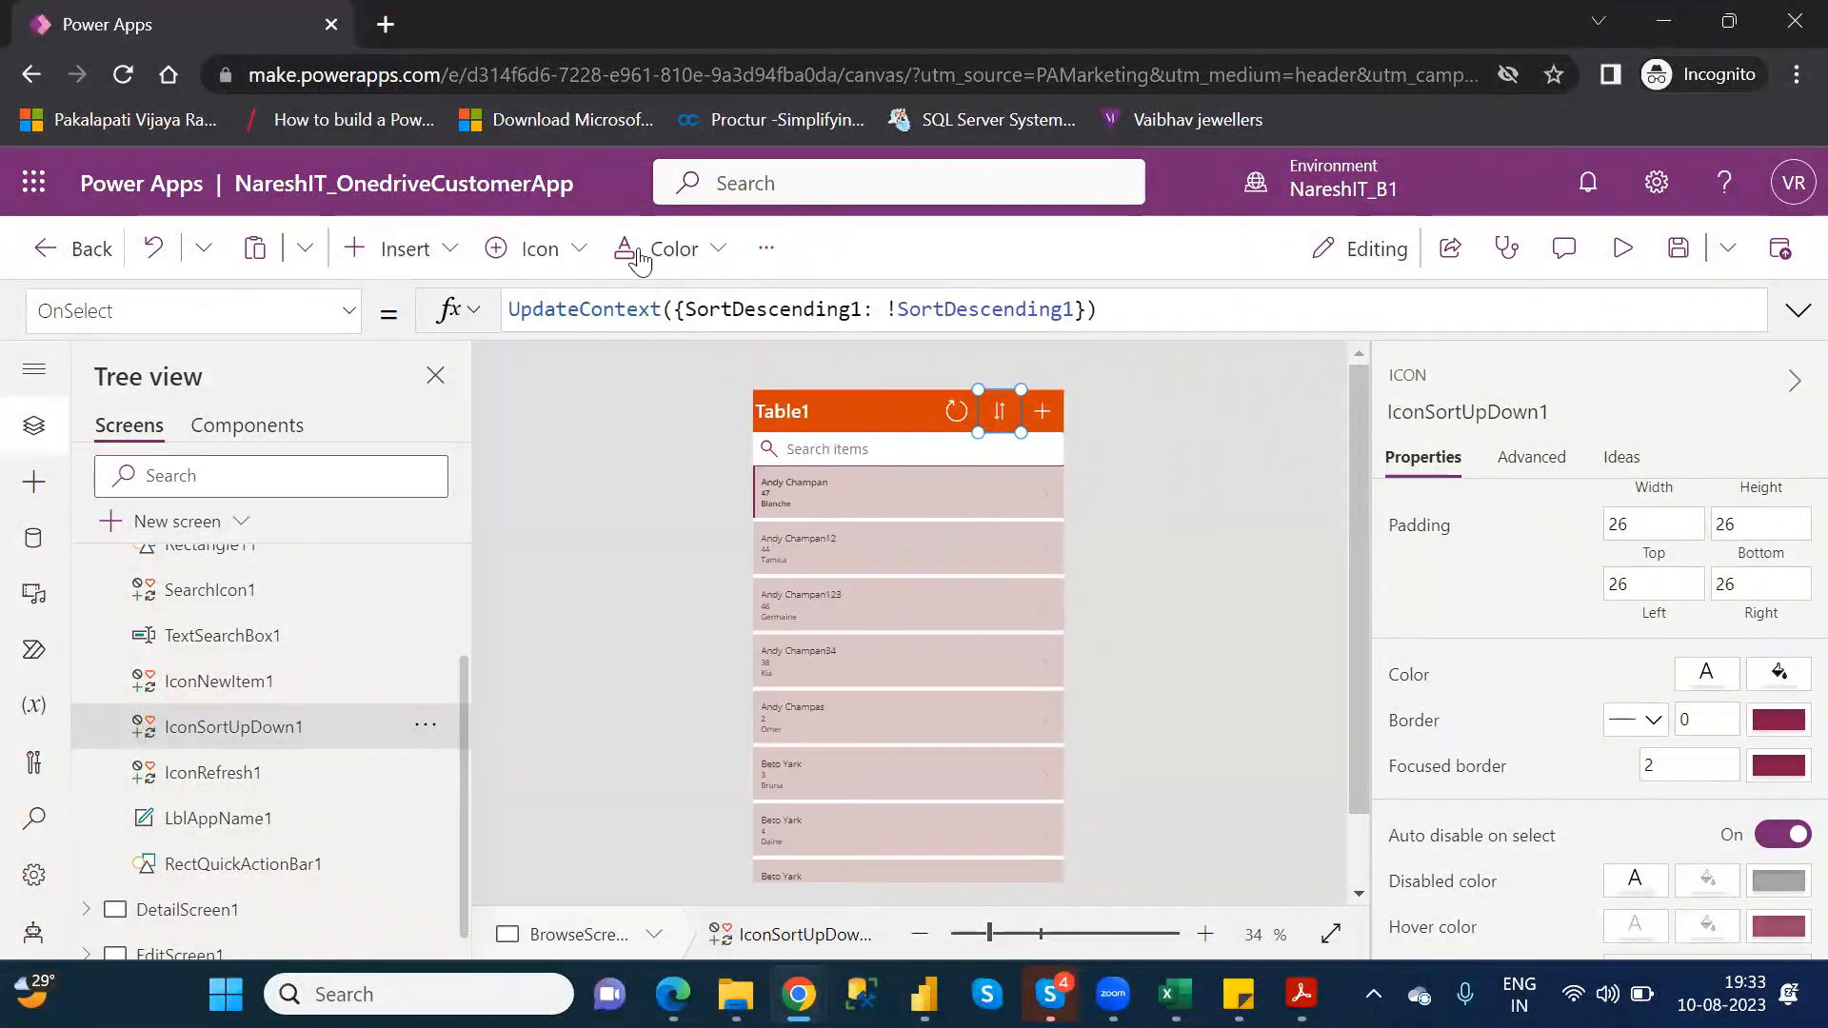
left_click(541, 262)
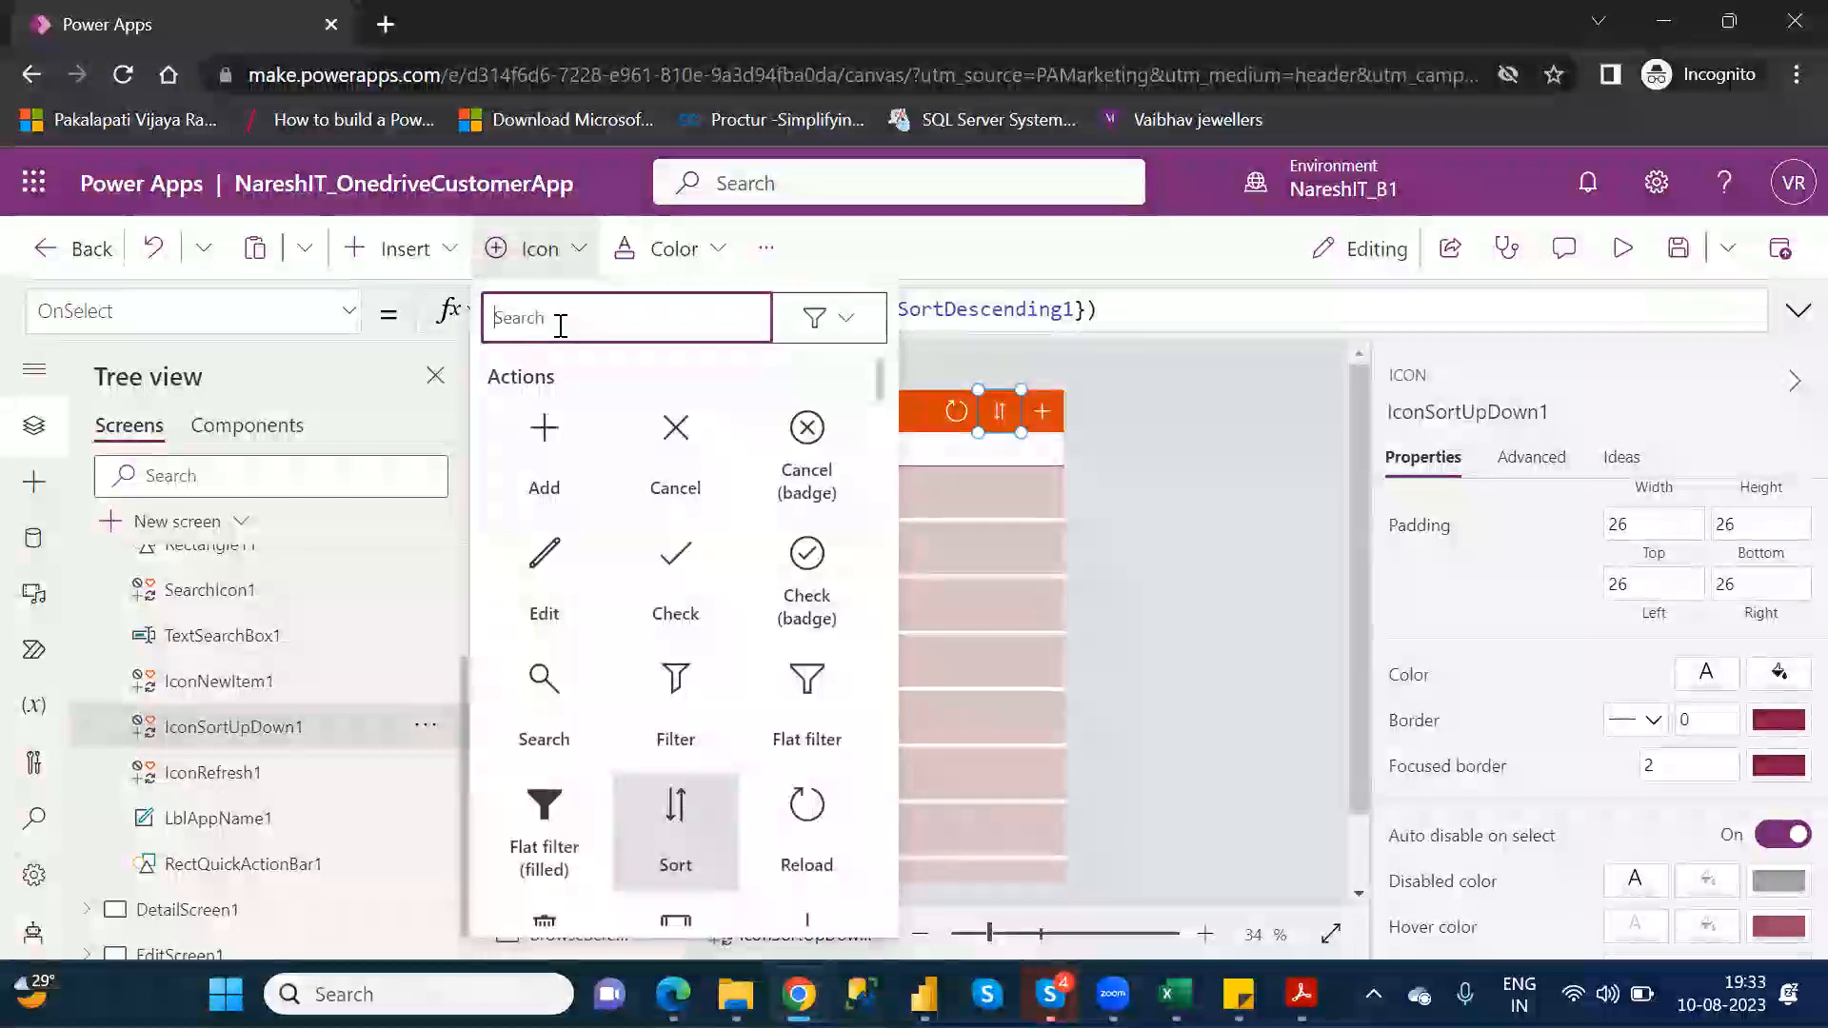
type("sor")
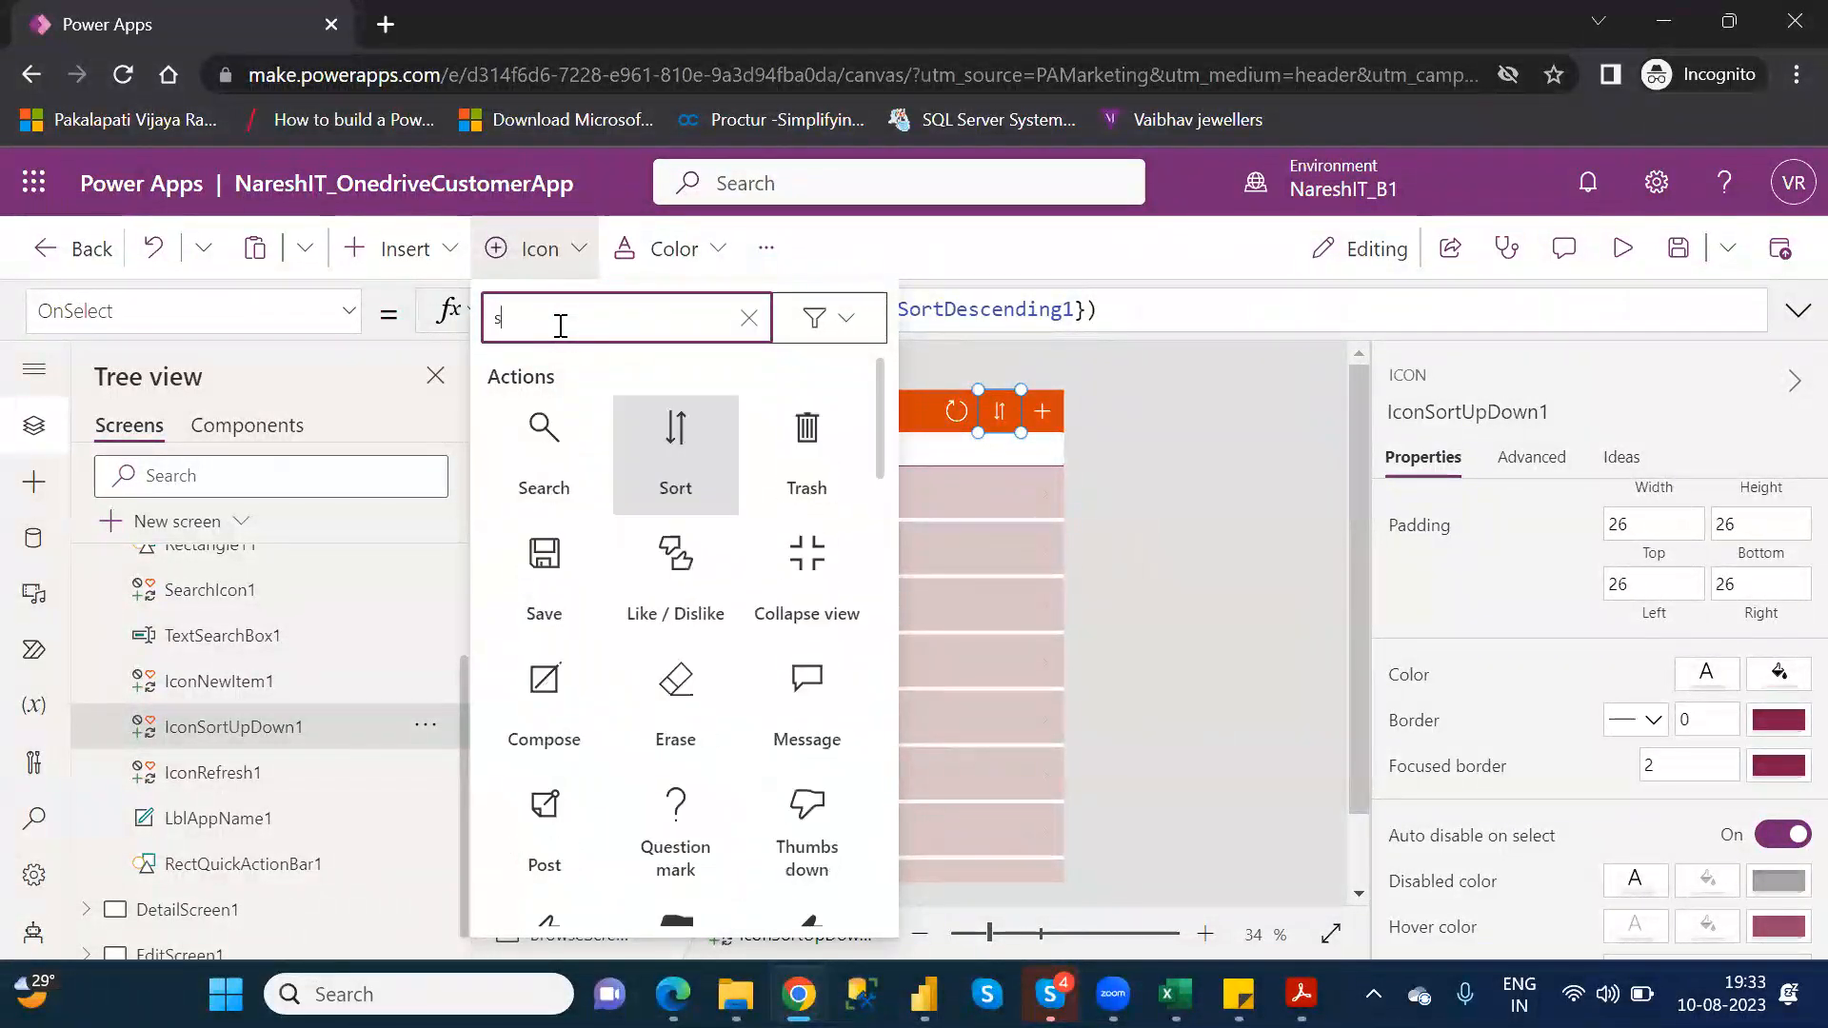
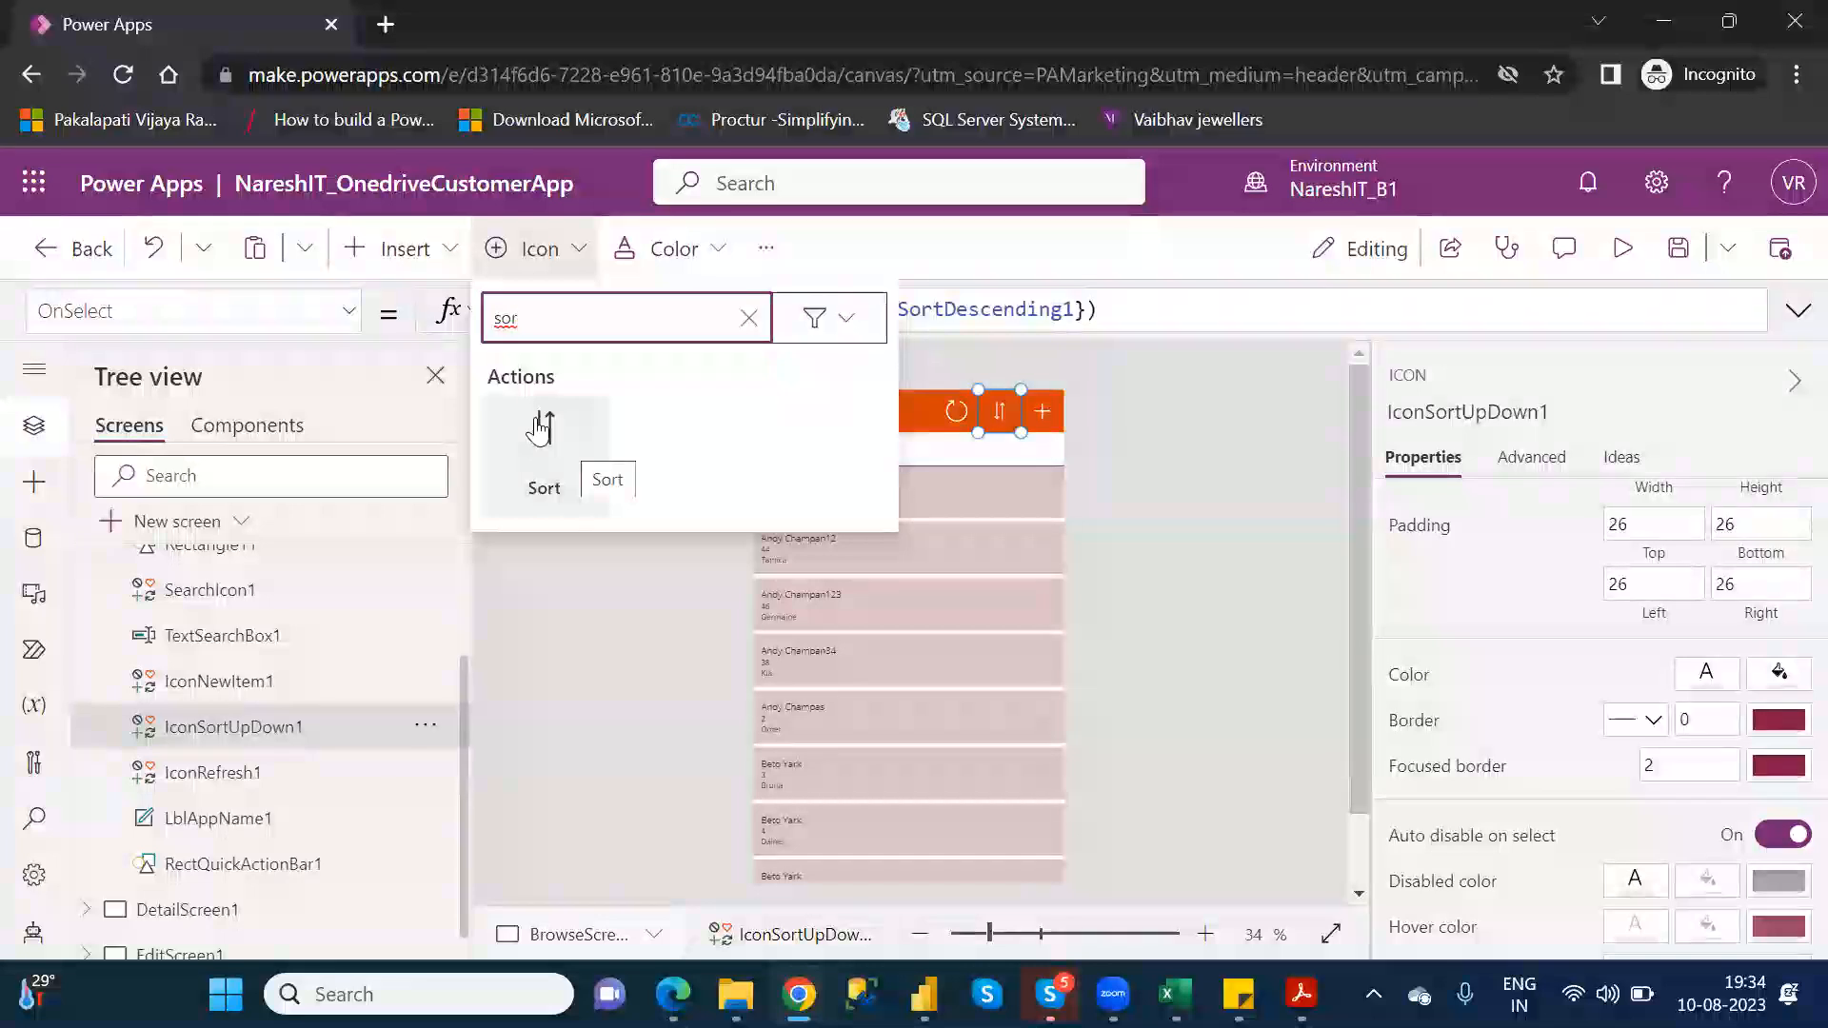
Clear the icon shape search and look at the properties of the header's sort icon and its new-item icon.
left_click(749, 320)
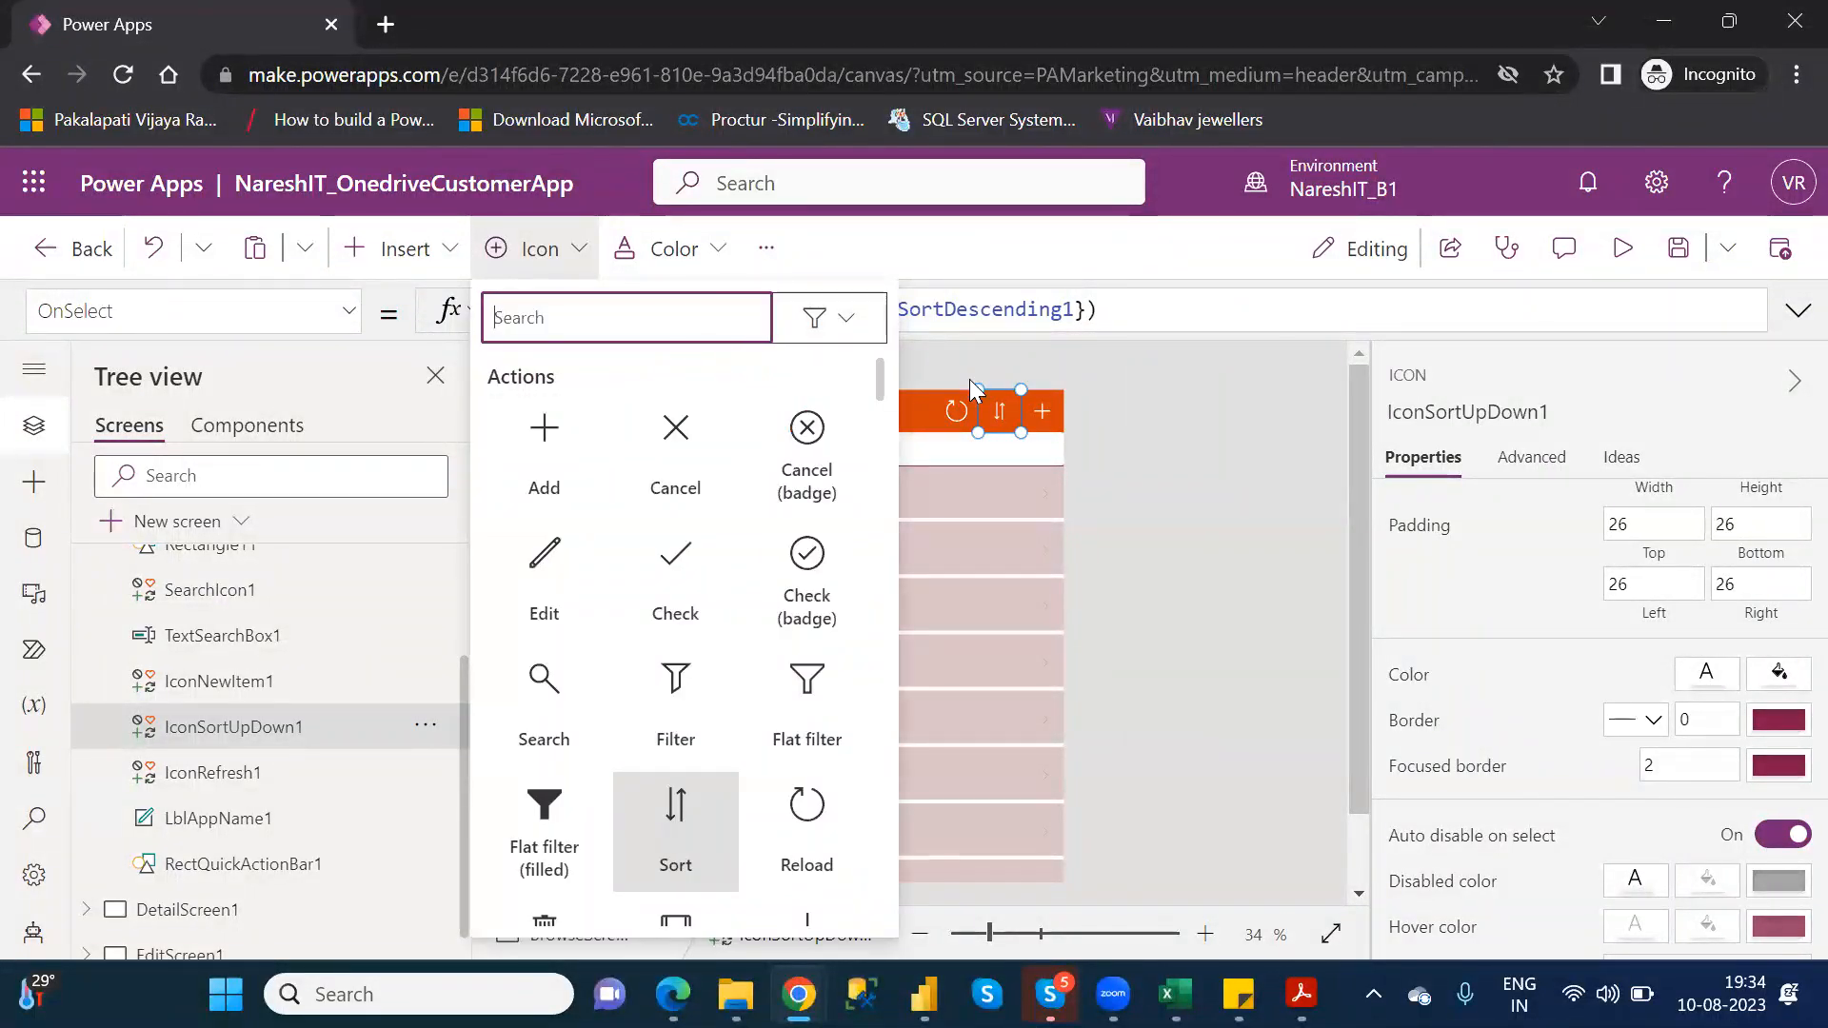
left_click(998, 371)
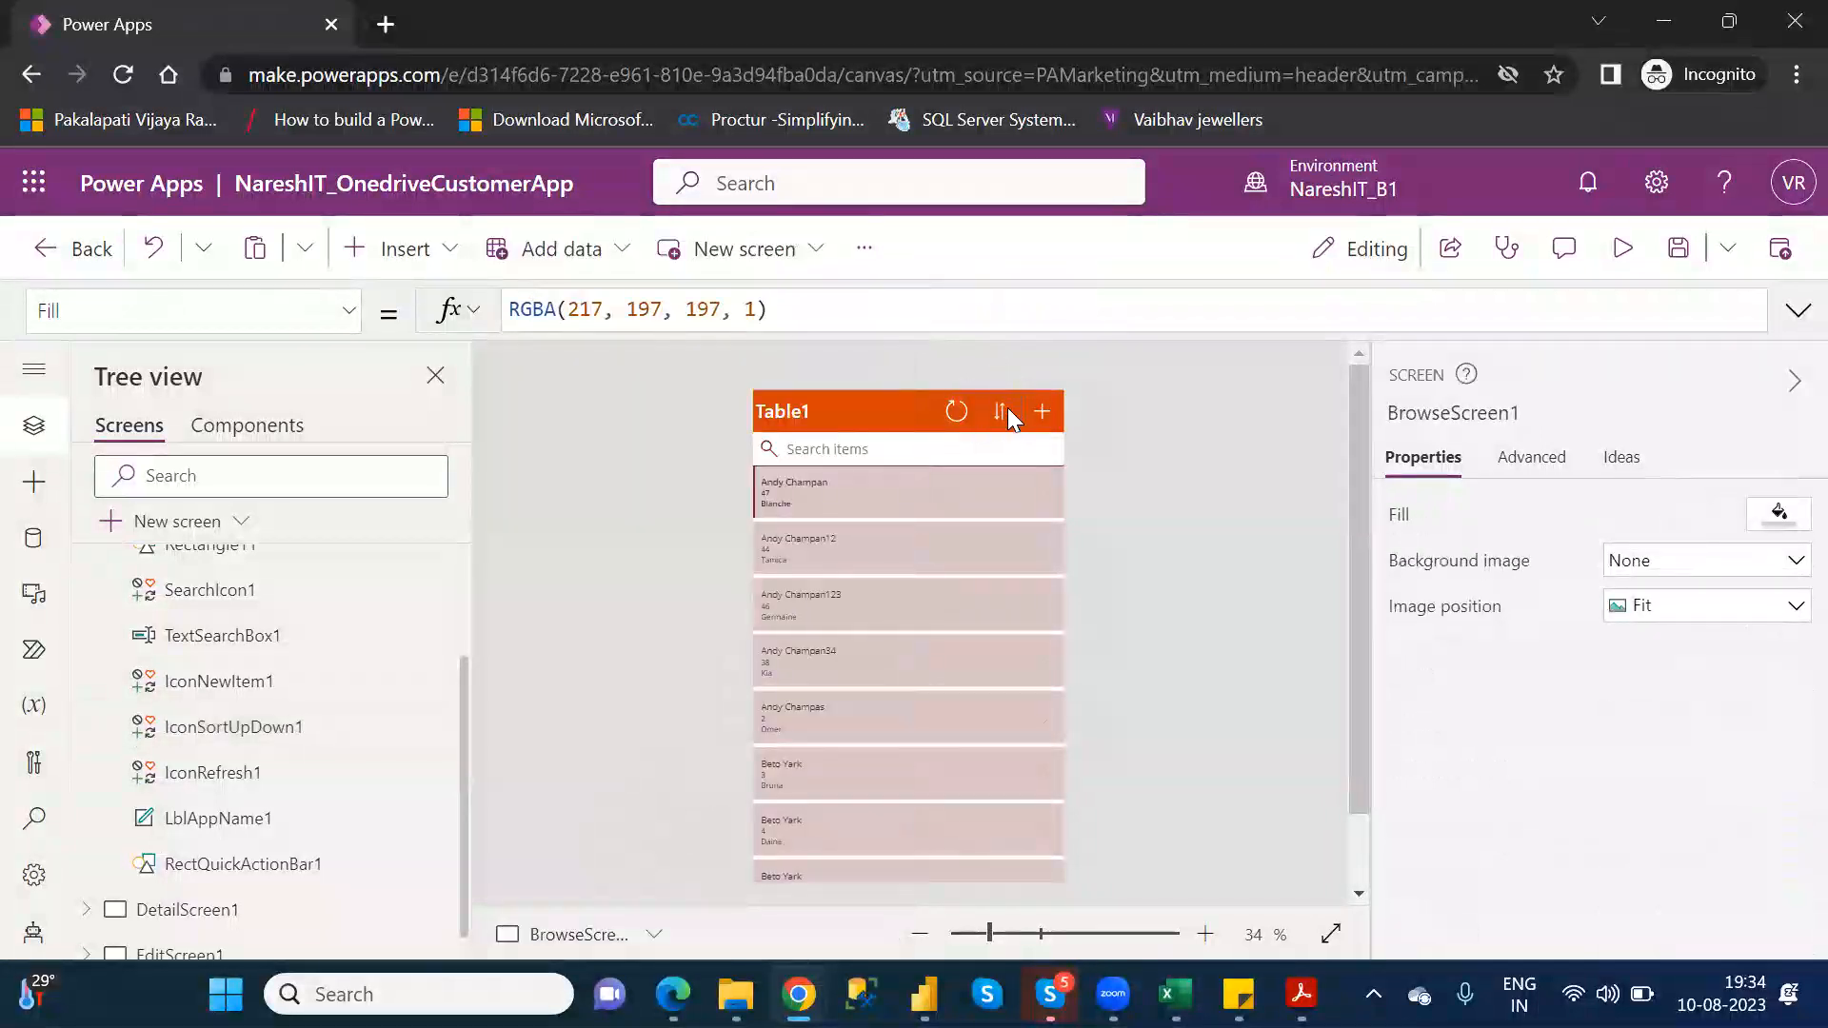
left_click(1007, 410)
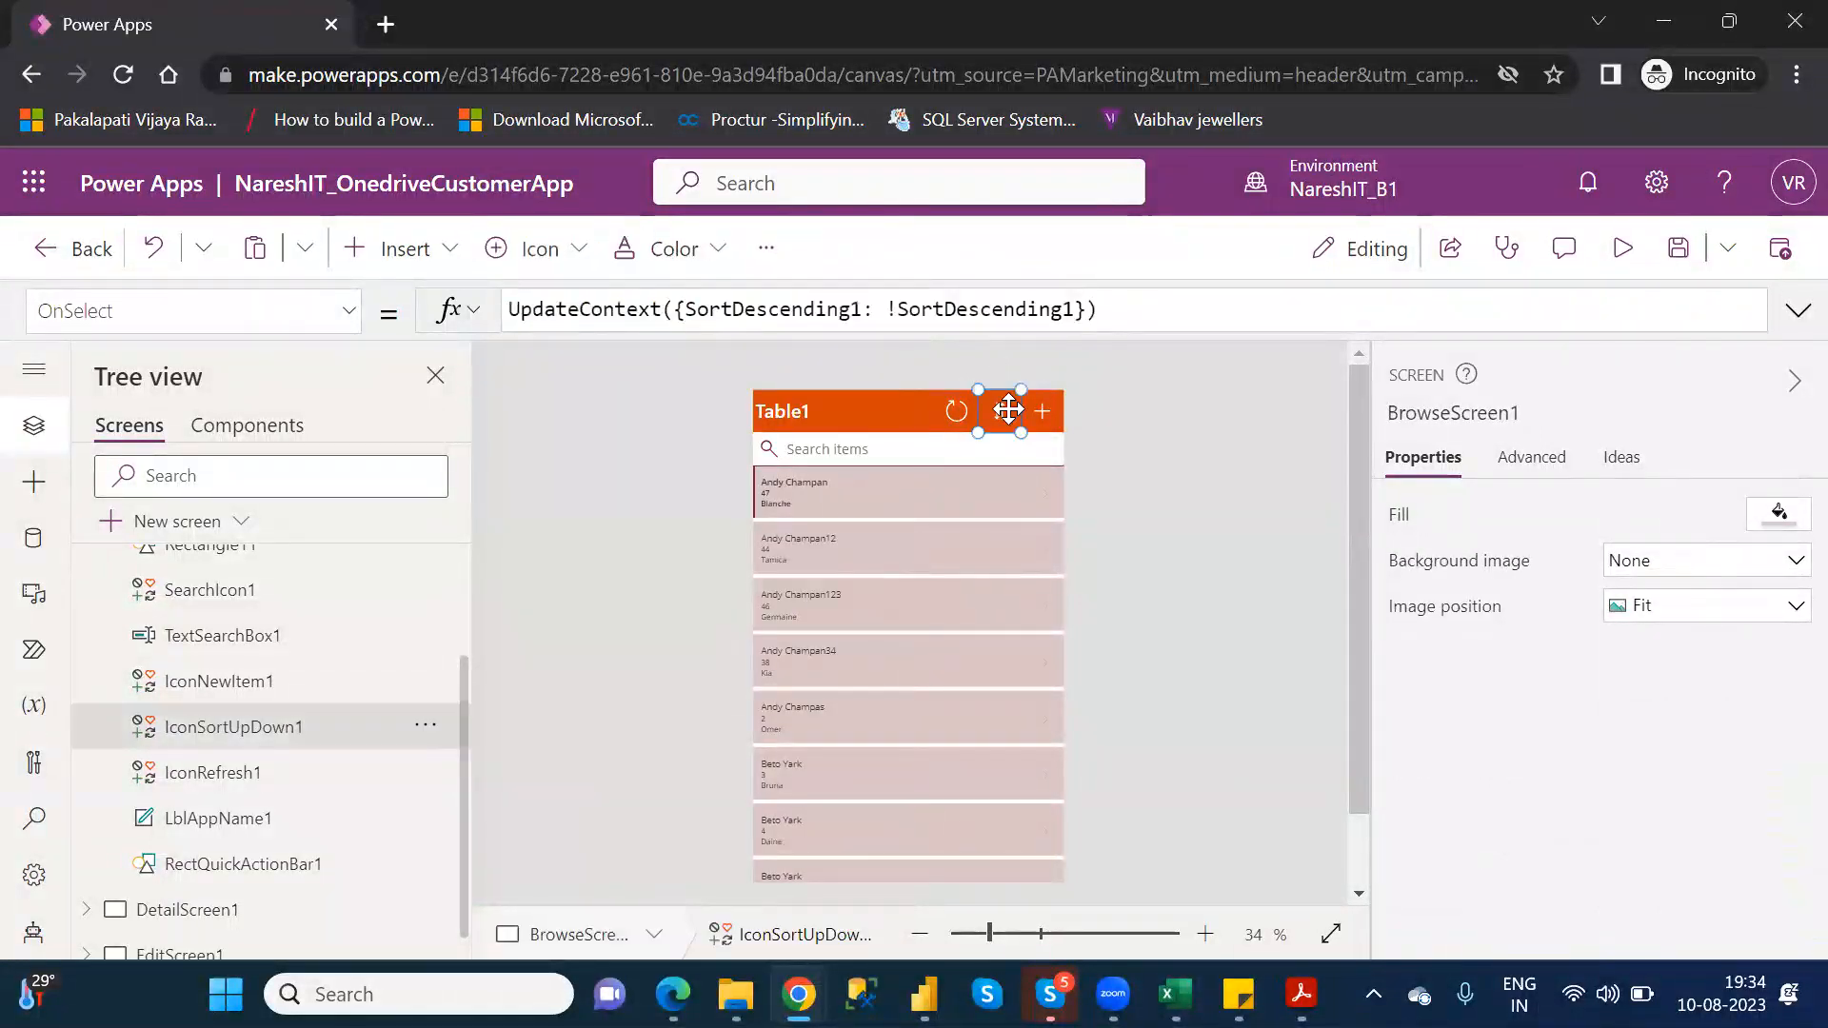
left_click(1238, 432)
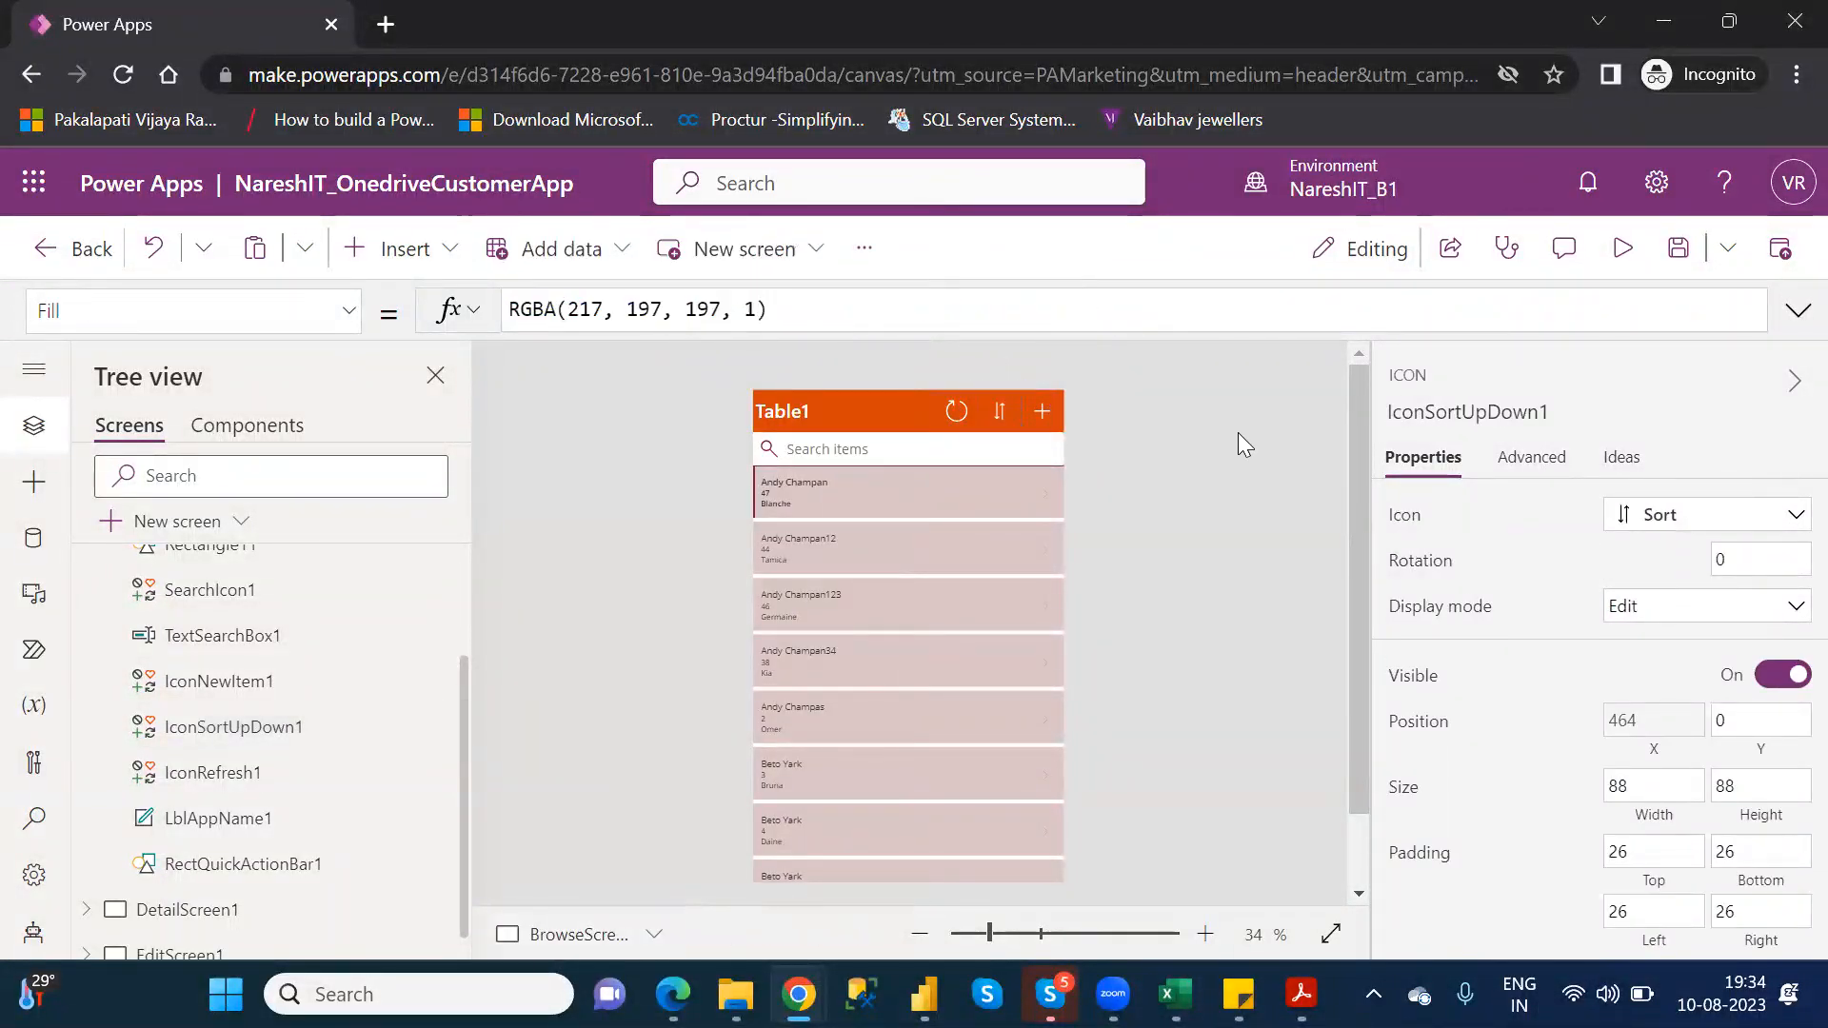
left_click(1047, 409)
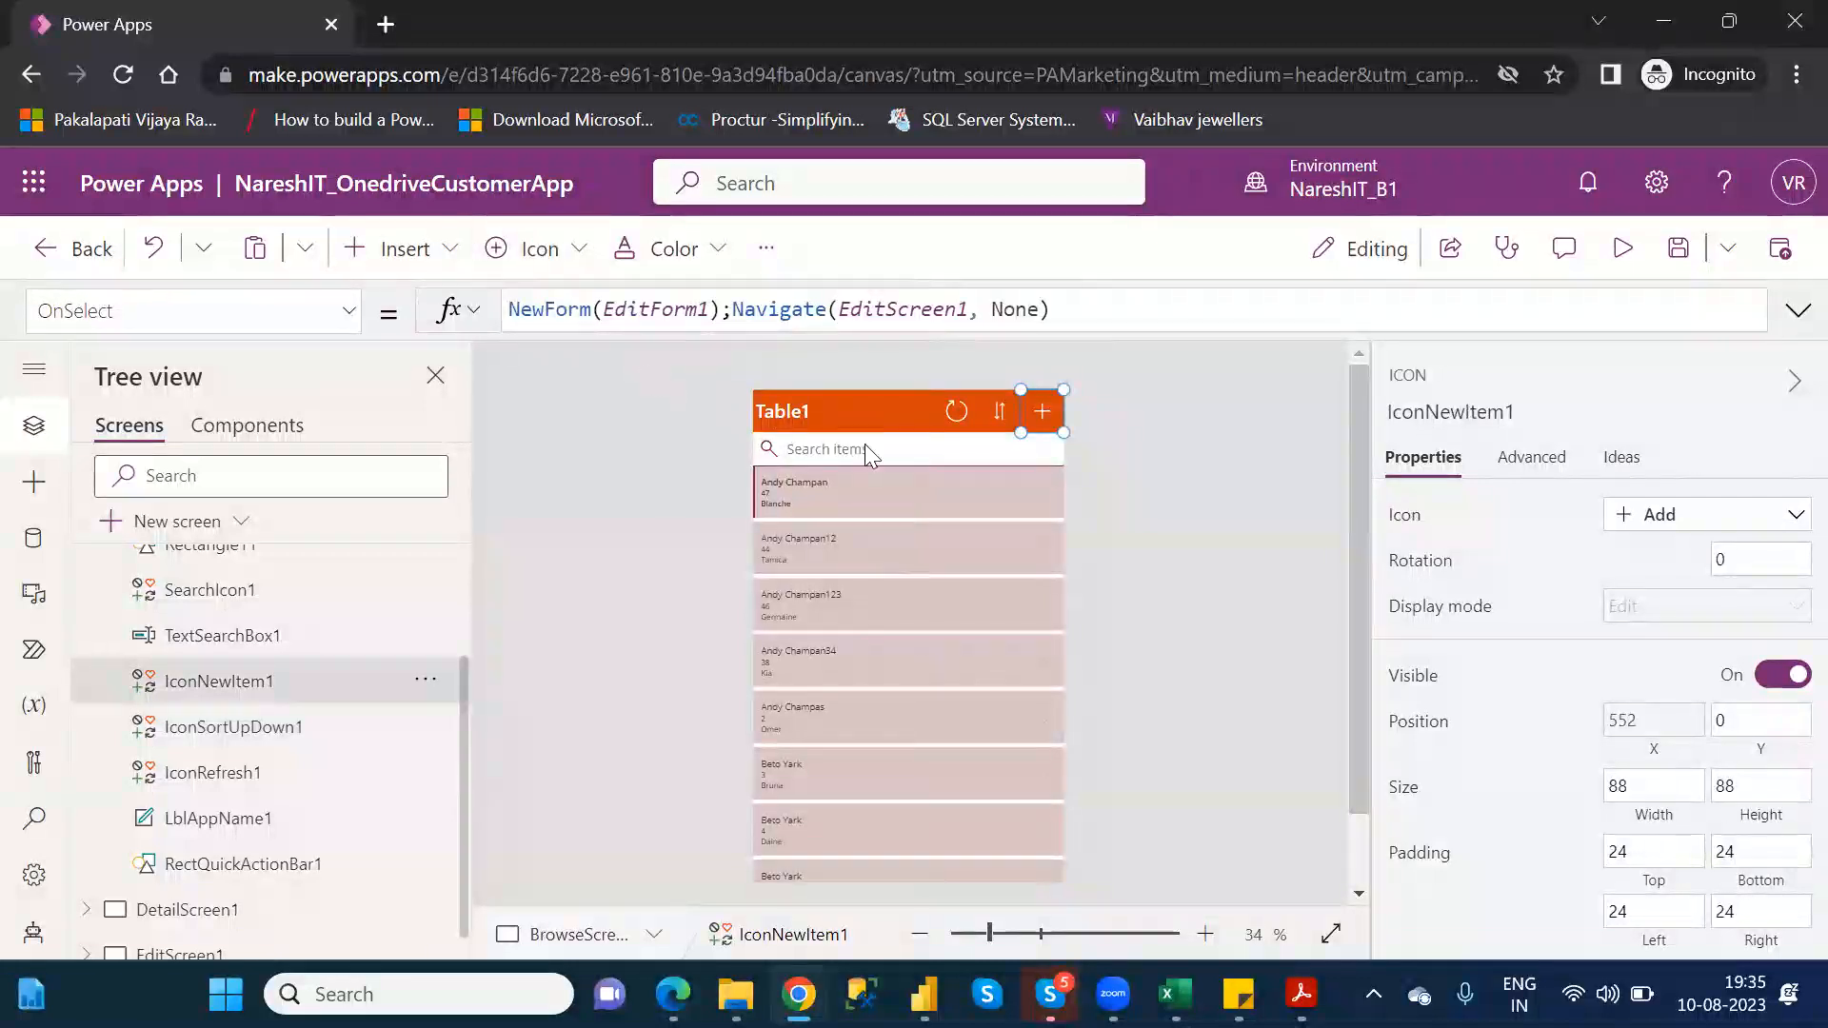
Inspect the search bar's two parts, comparing the properties of TextSearchBox1 with those of SearchIcon1.
left_click(277, 640)
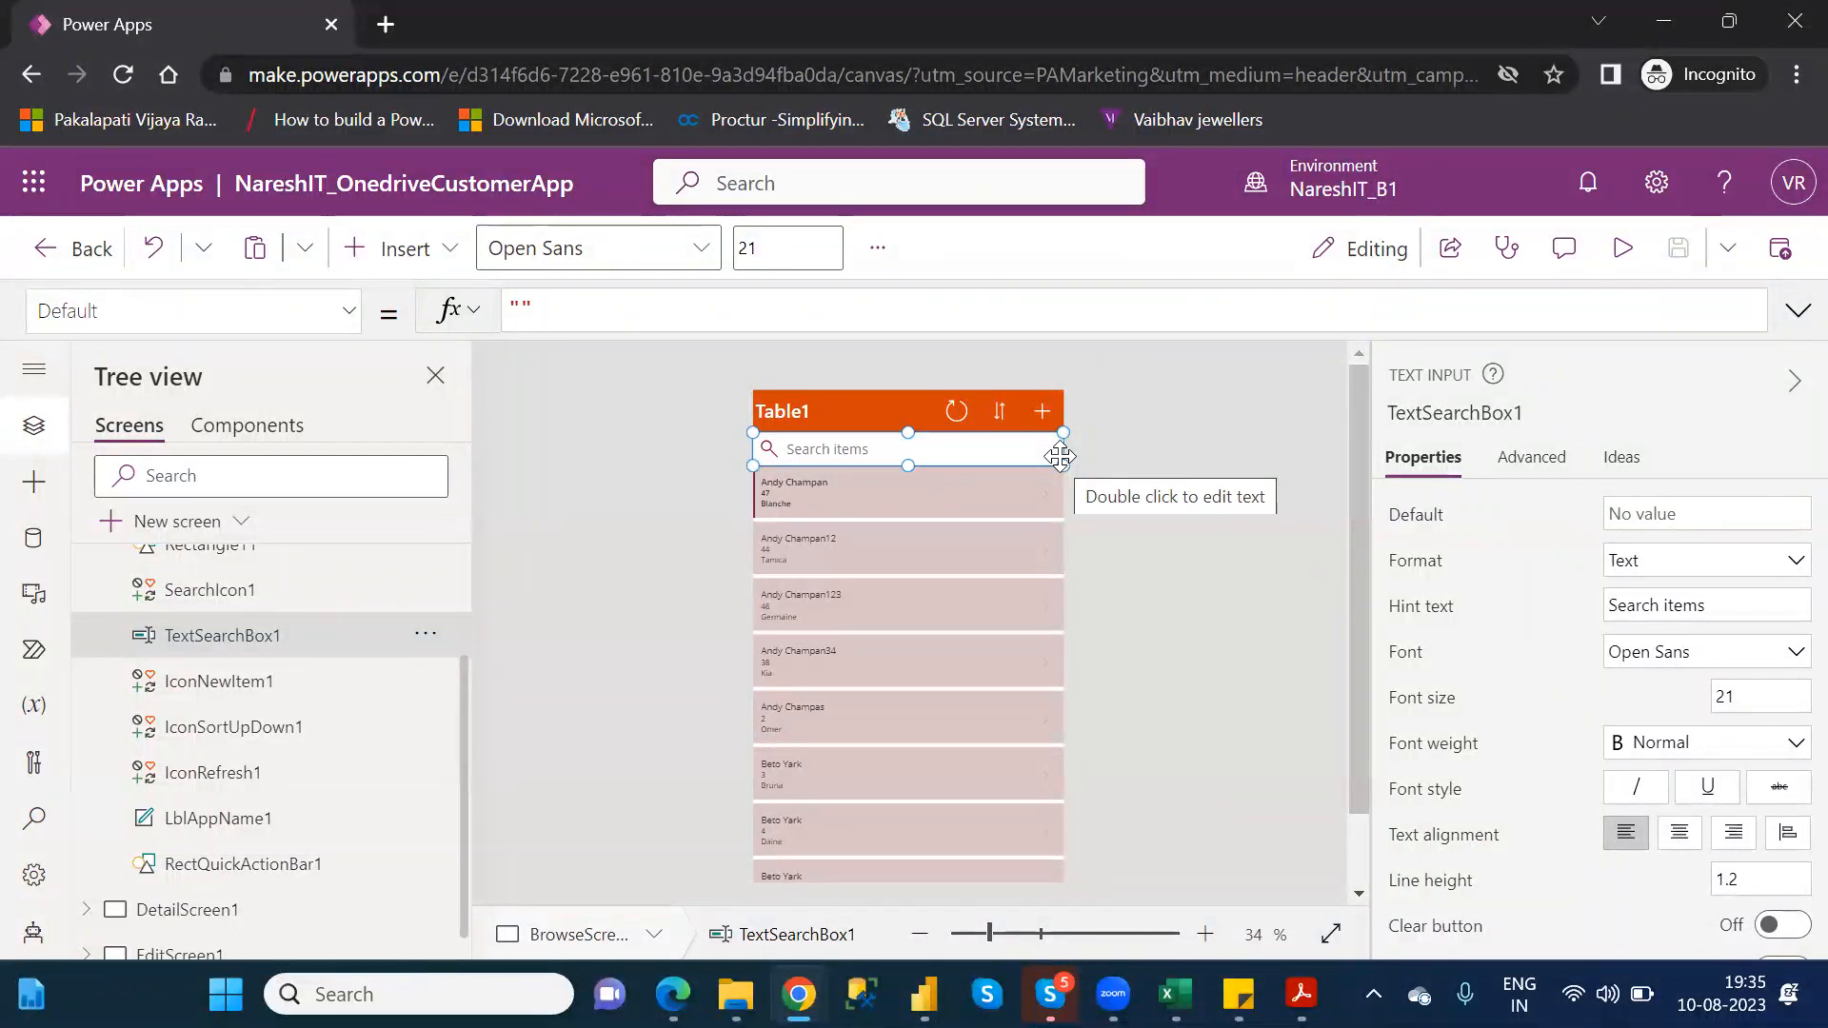
mouse_move(991, 448)
left_mouse_down()
mouse_move(987, 534)
mouse_move(981, 440)
left_mouse_up()
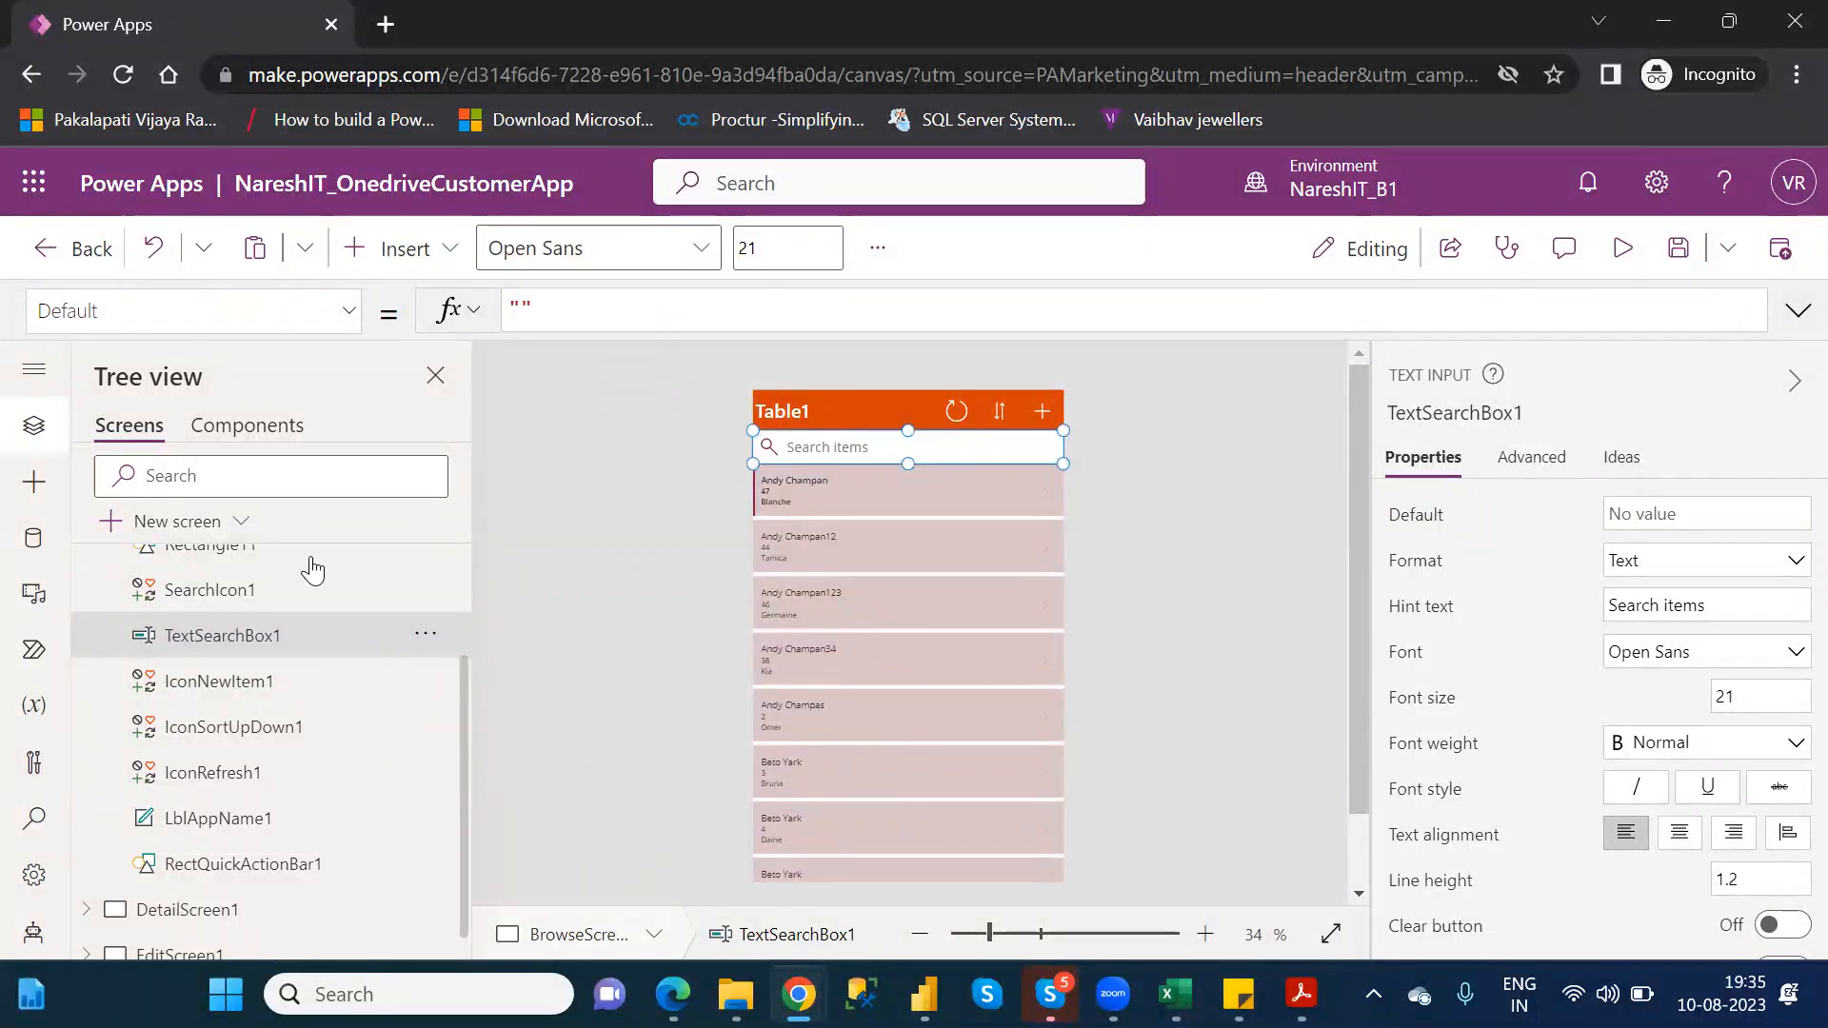
left_click(245, 596)
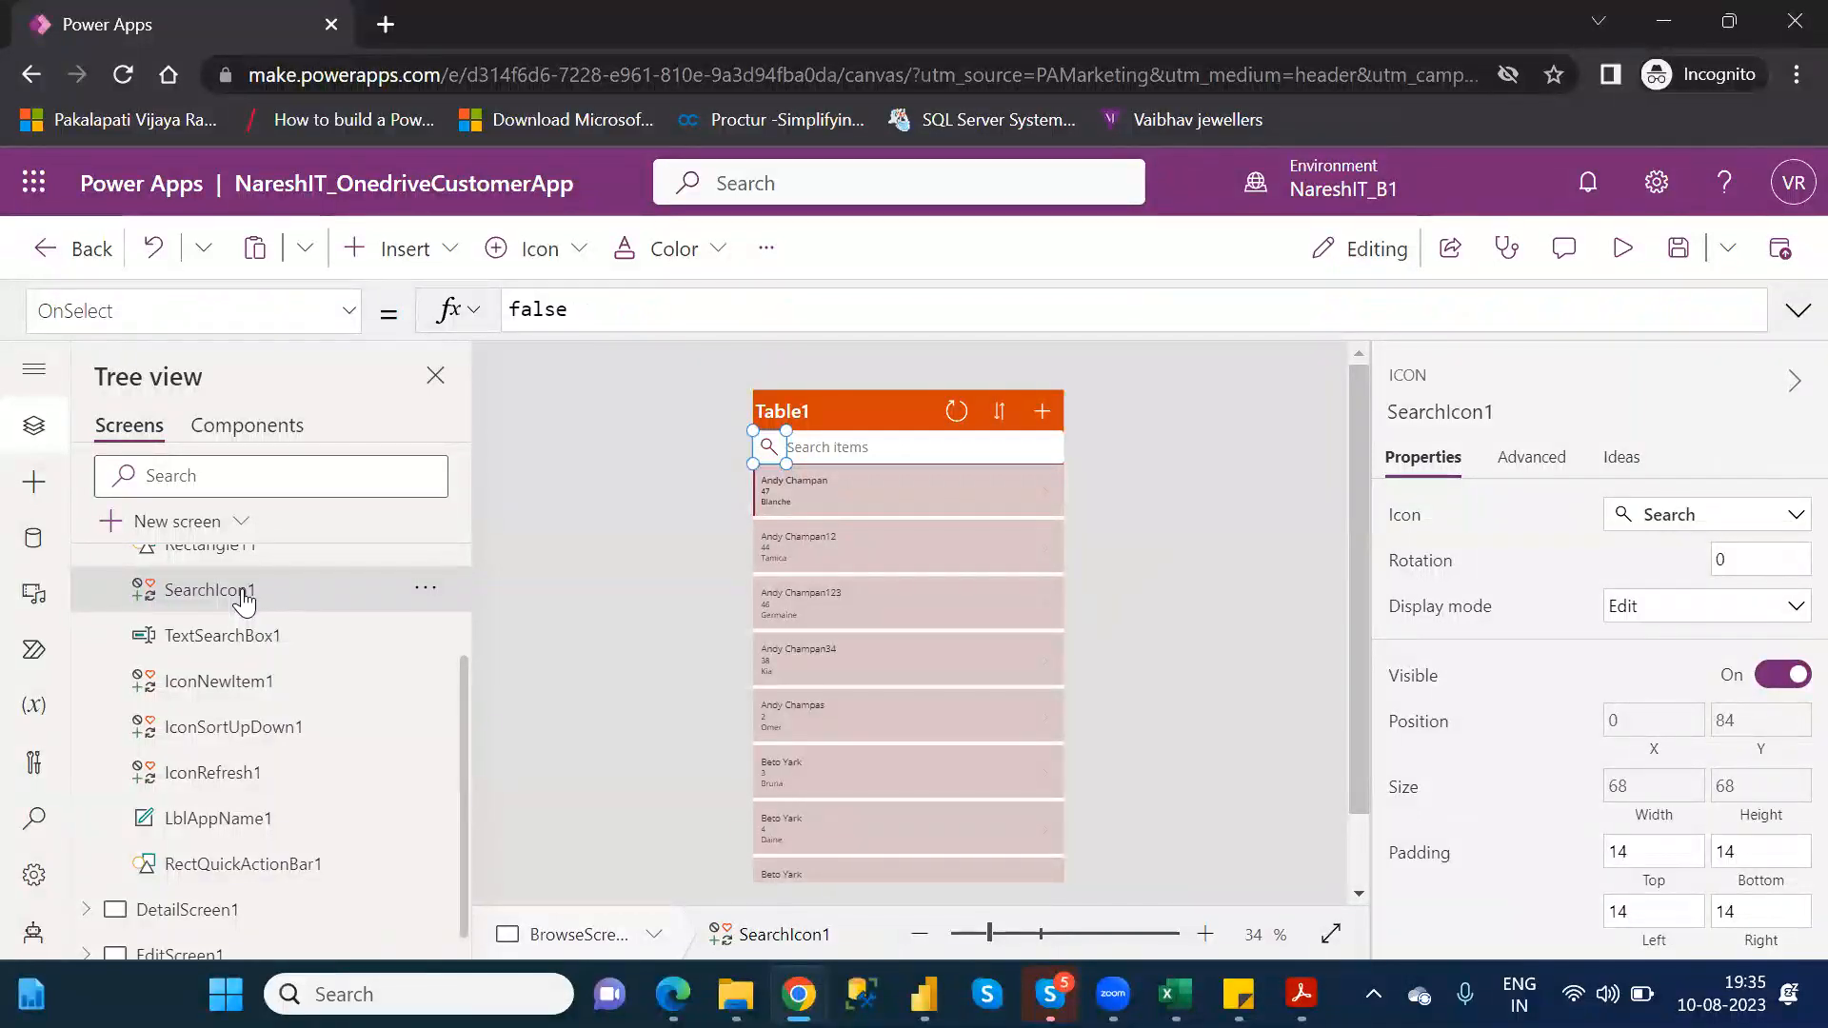
left_click(897, 442)
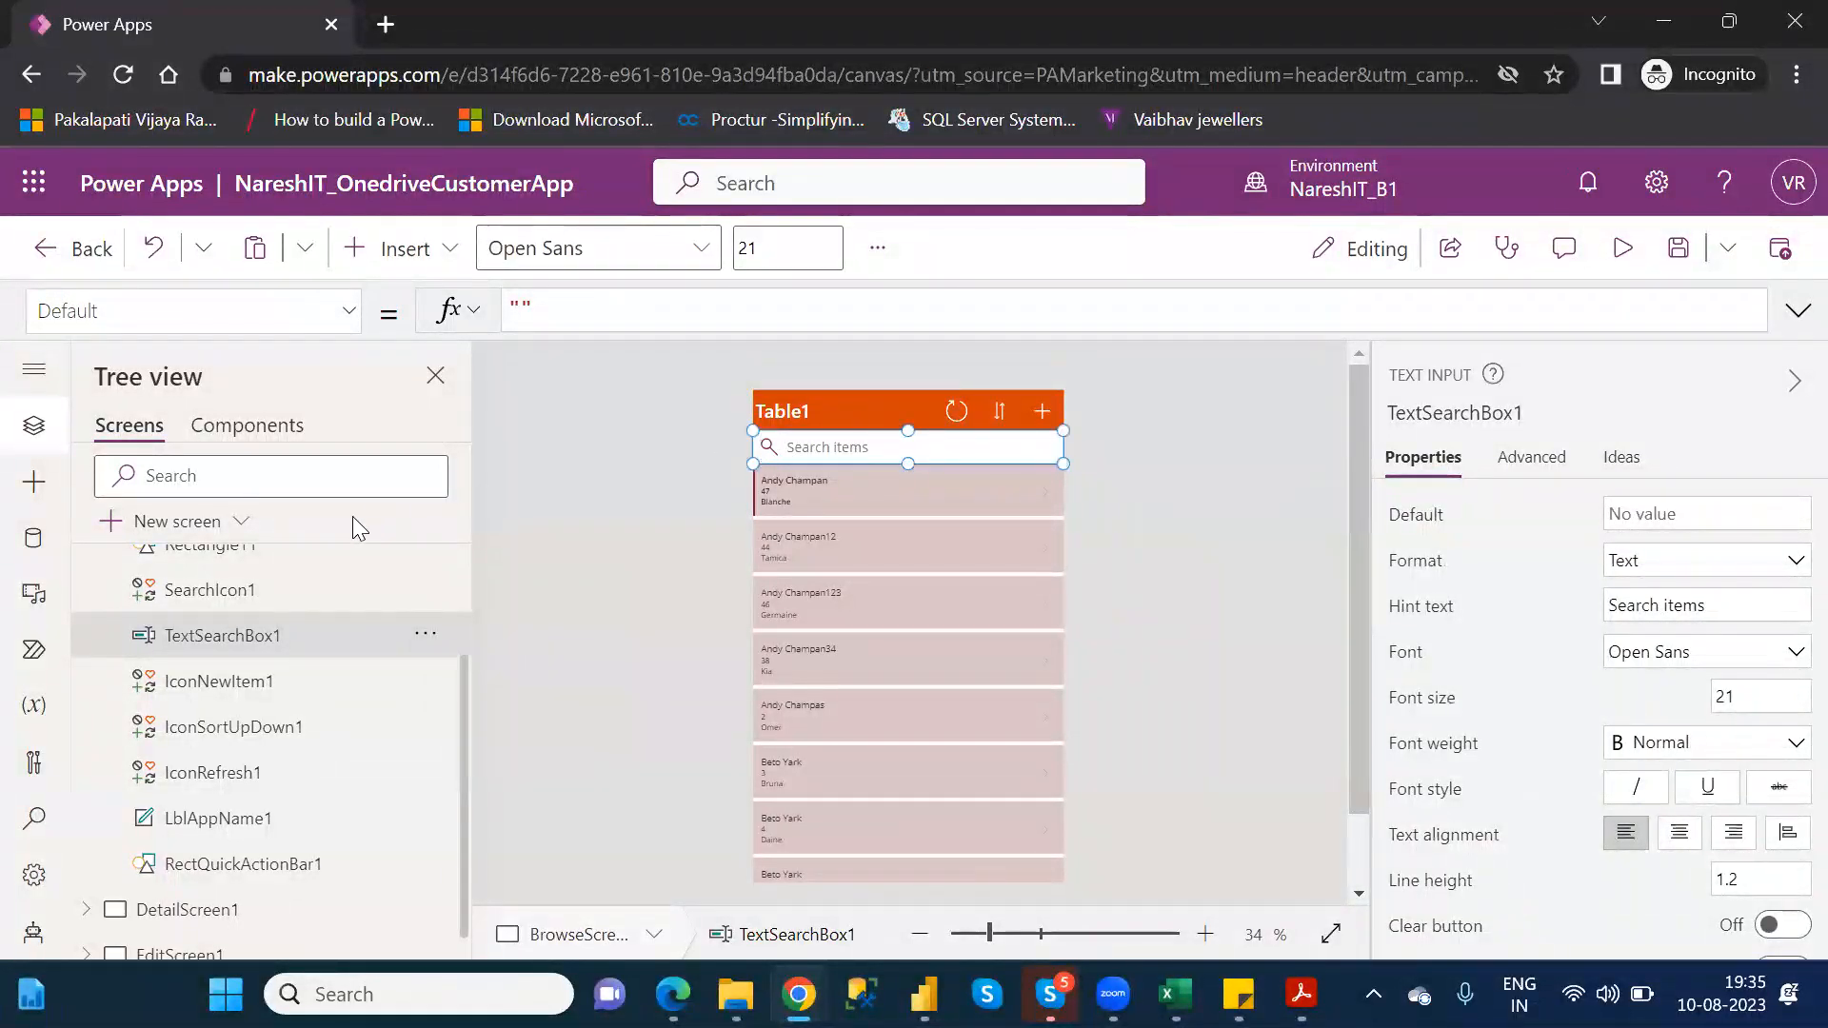
left_click(246, 595)
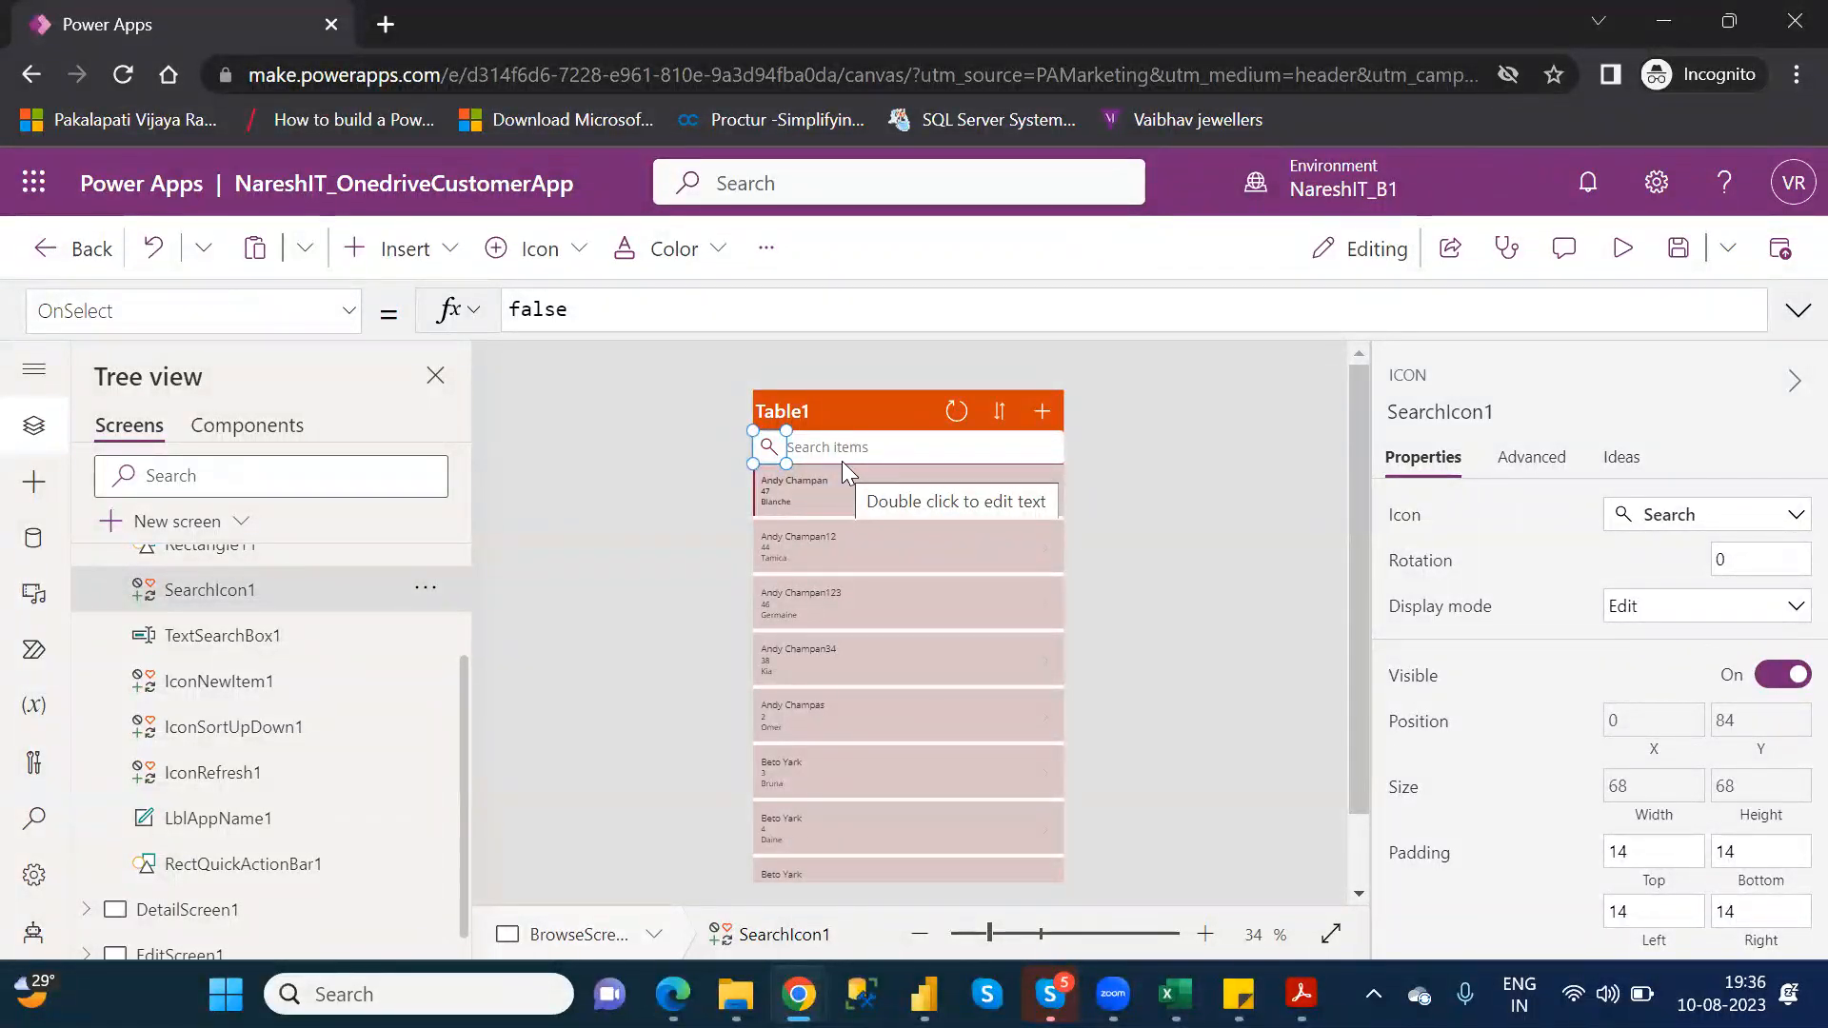
left_click(872, 457)
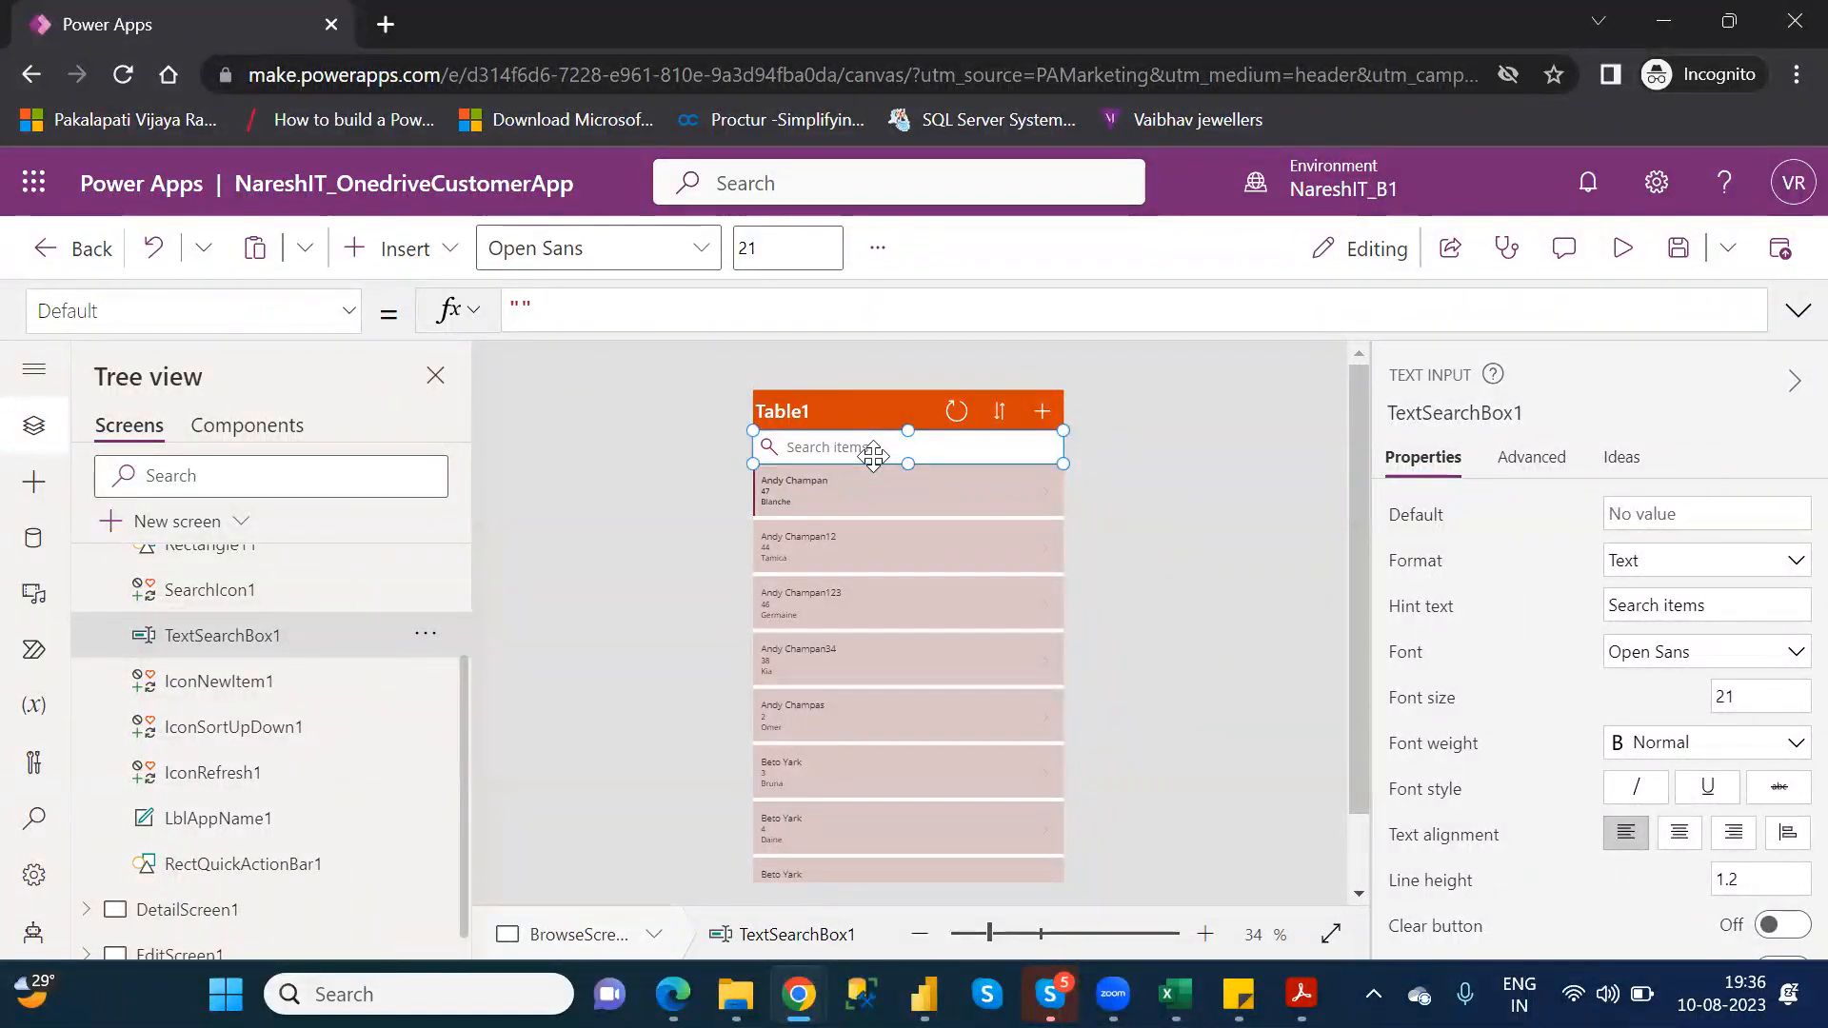
Try "xyz" as the default text of TextSearchBox1 and clear it again.
left_click(1425, 524)
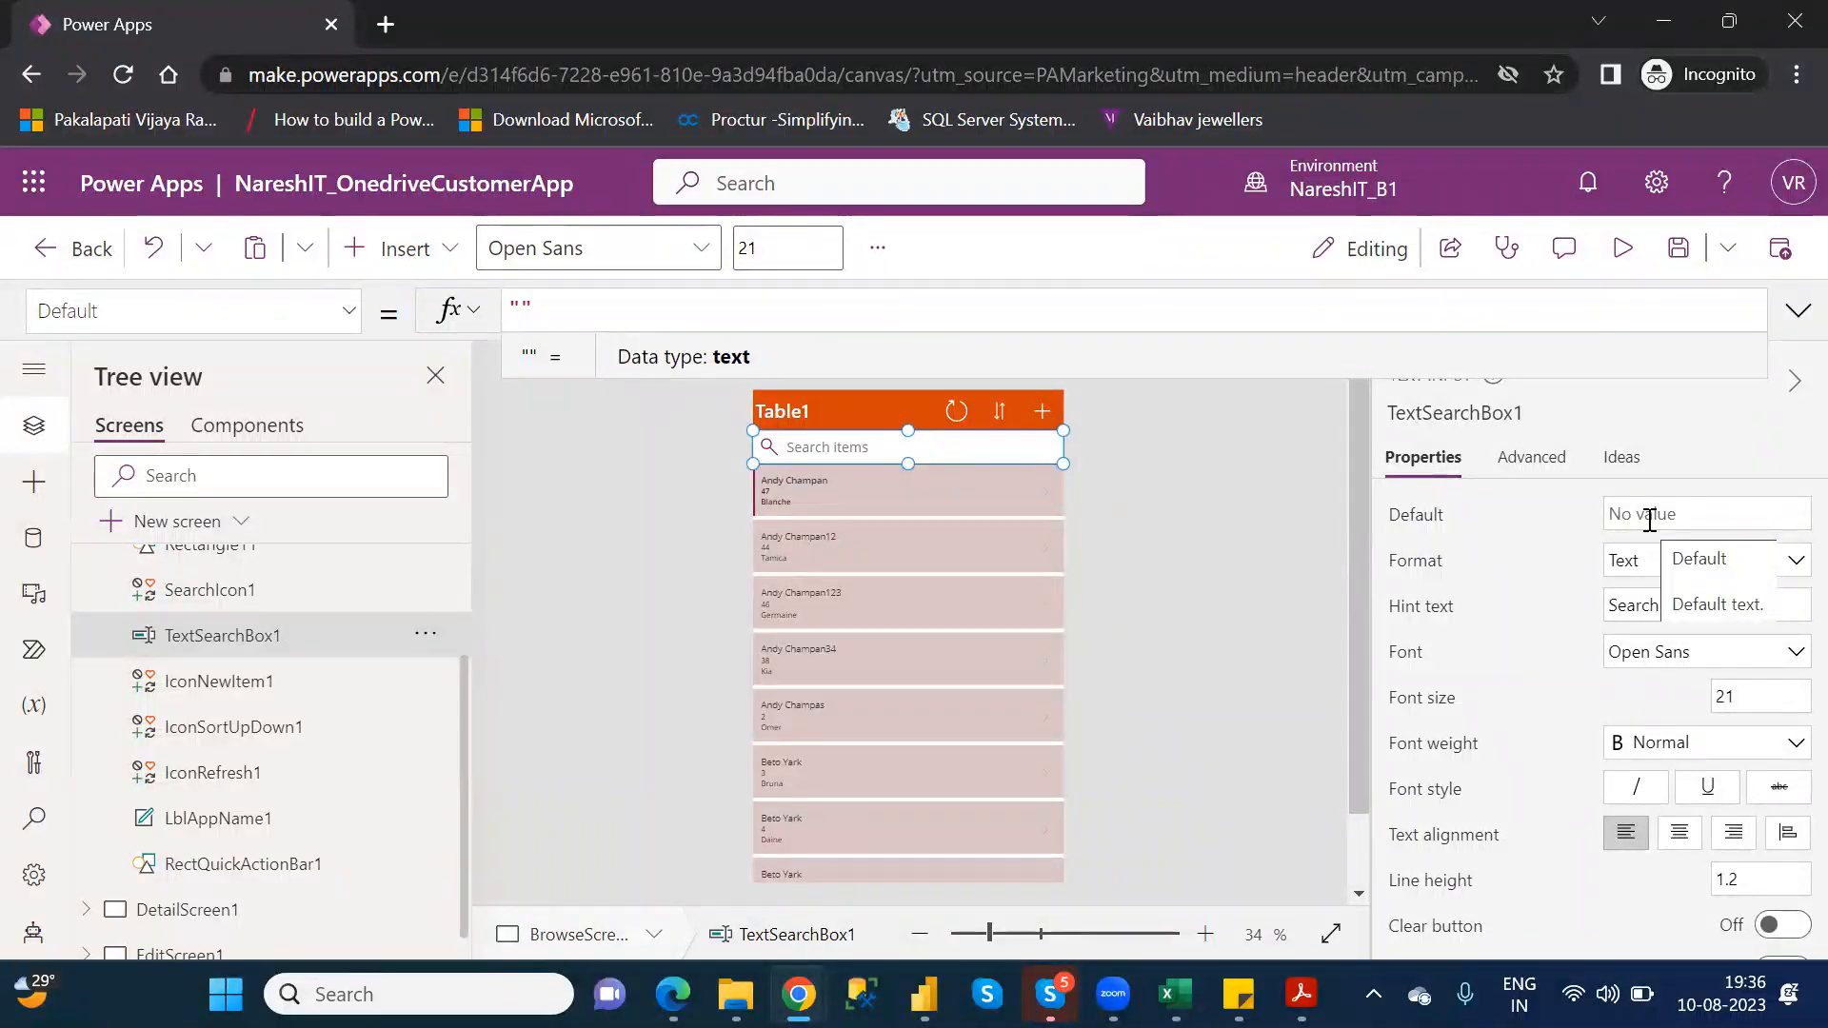
type("xy")
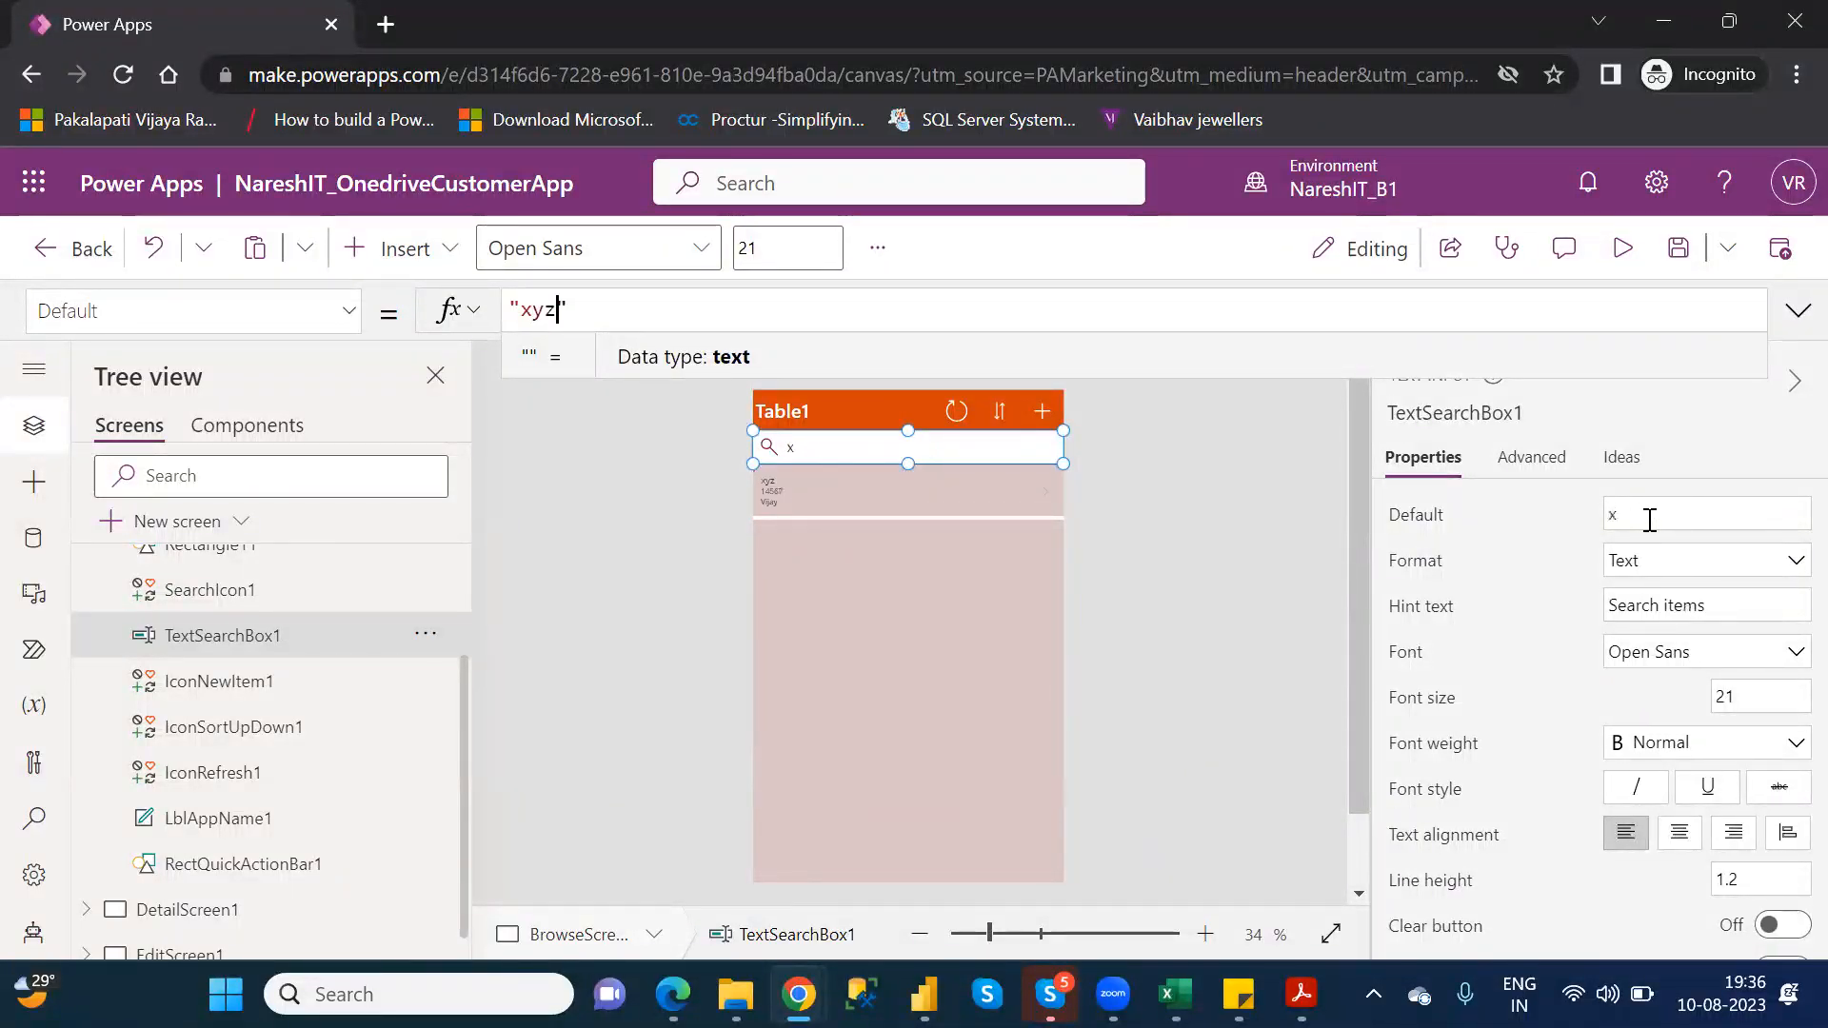
type("z")
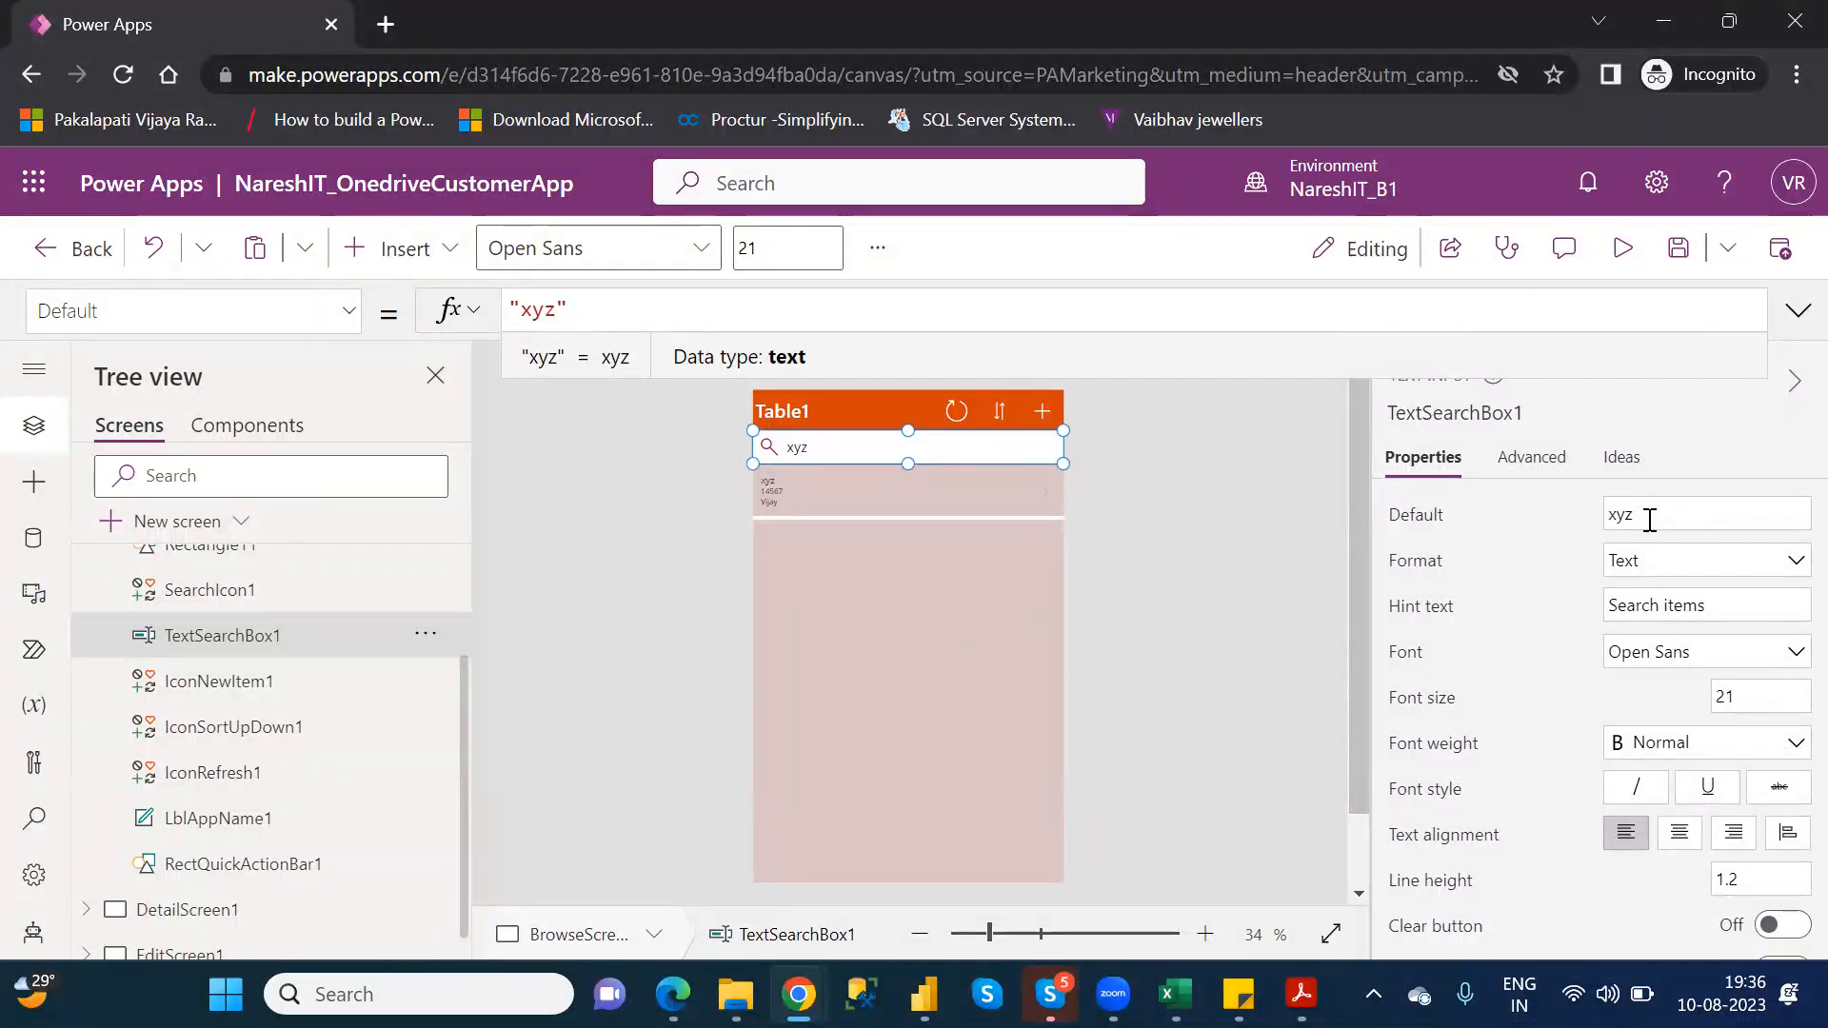
key("BackSpace")
key("BackSpace")
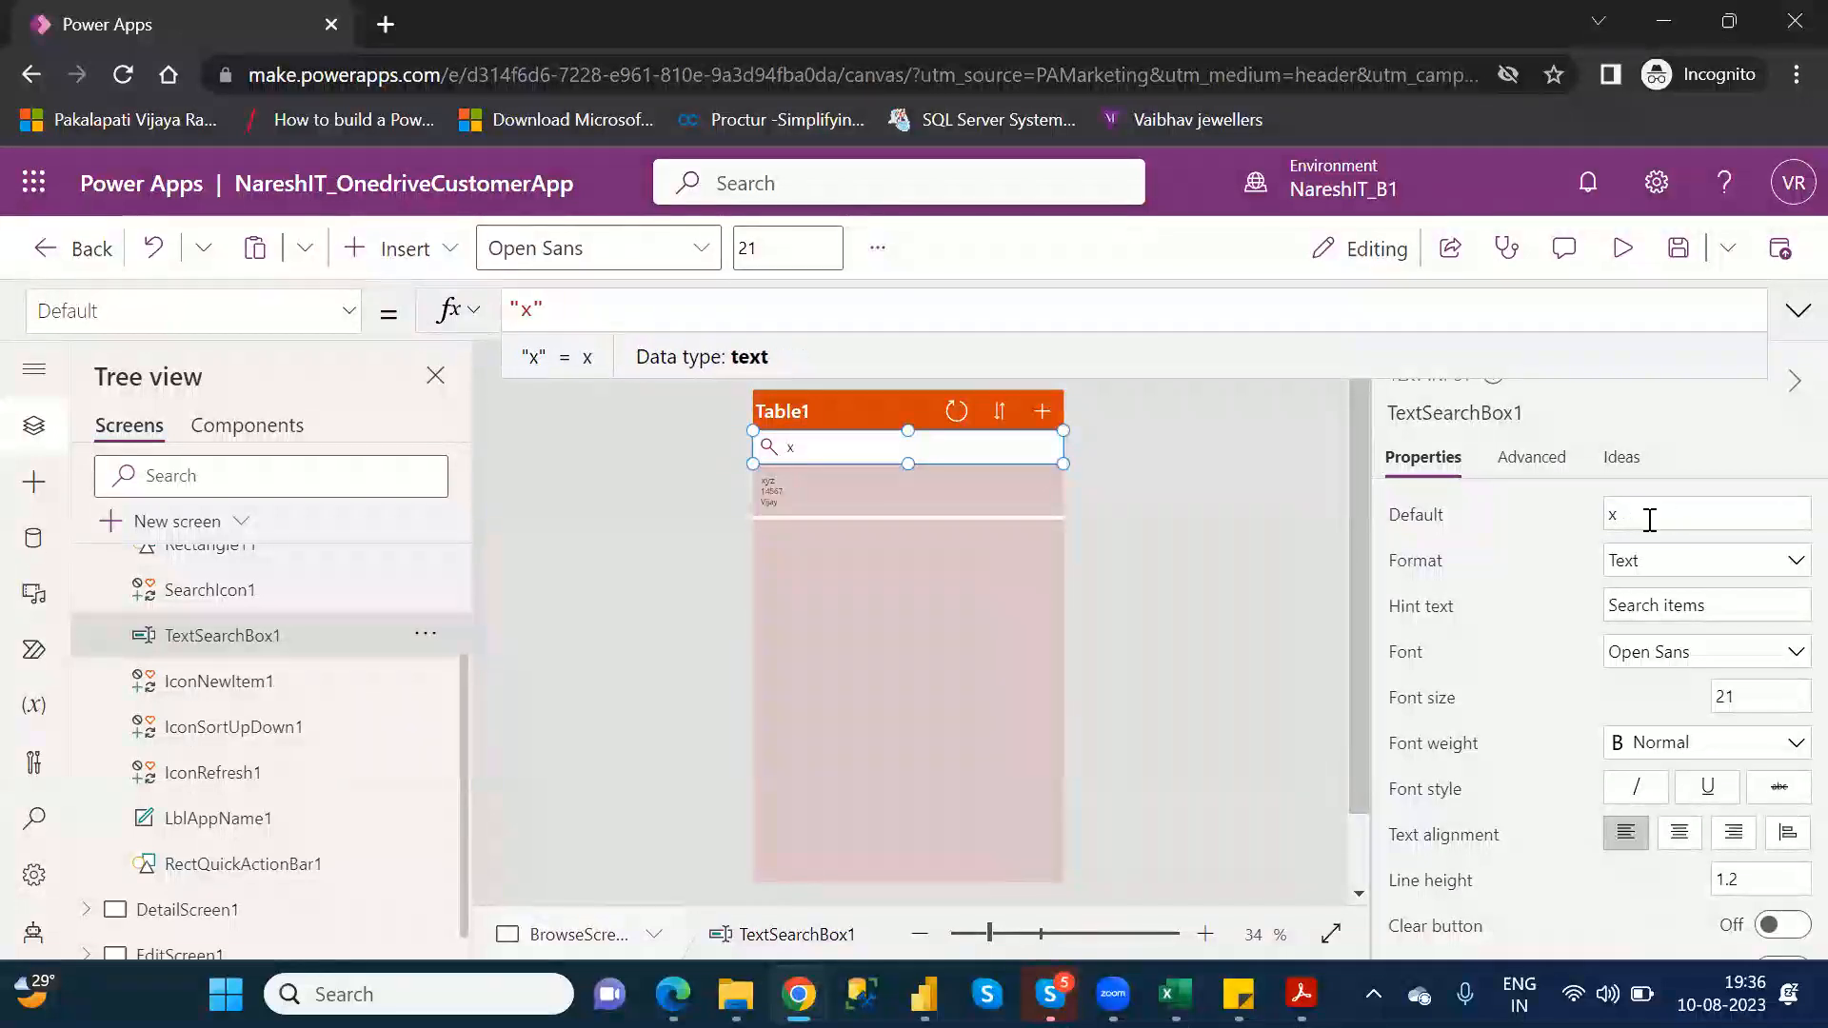
key("BackSpace")
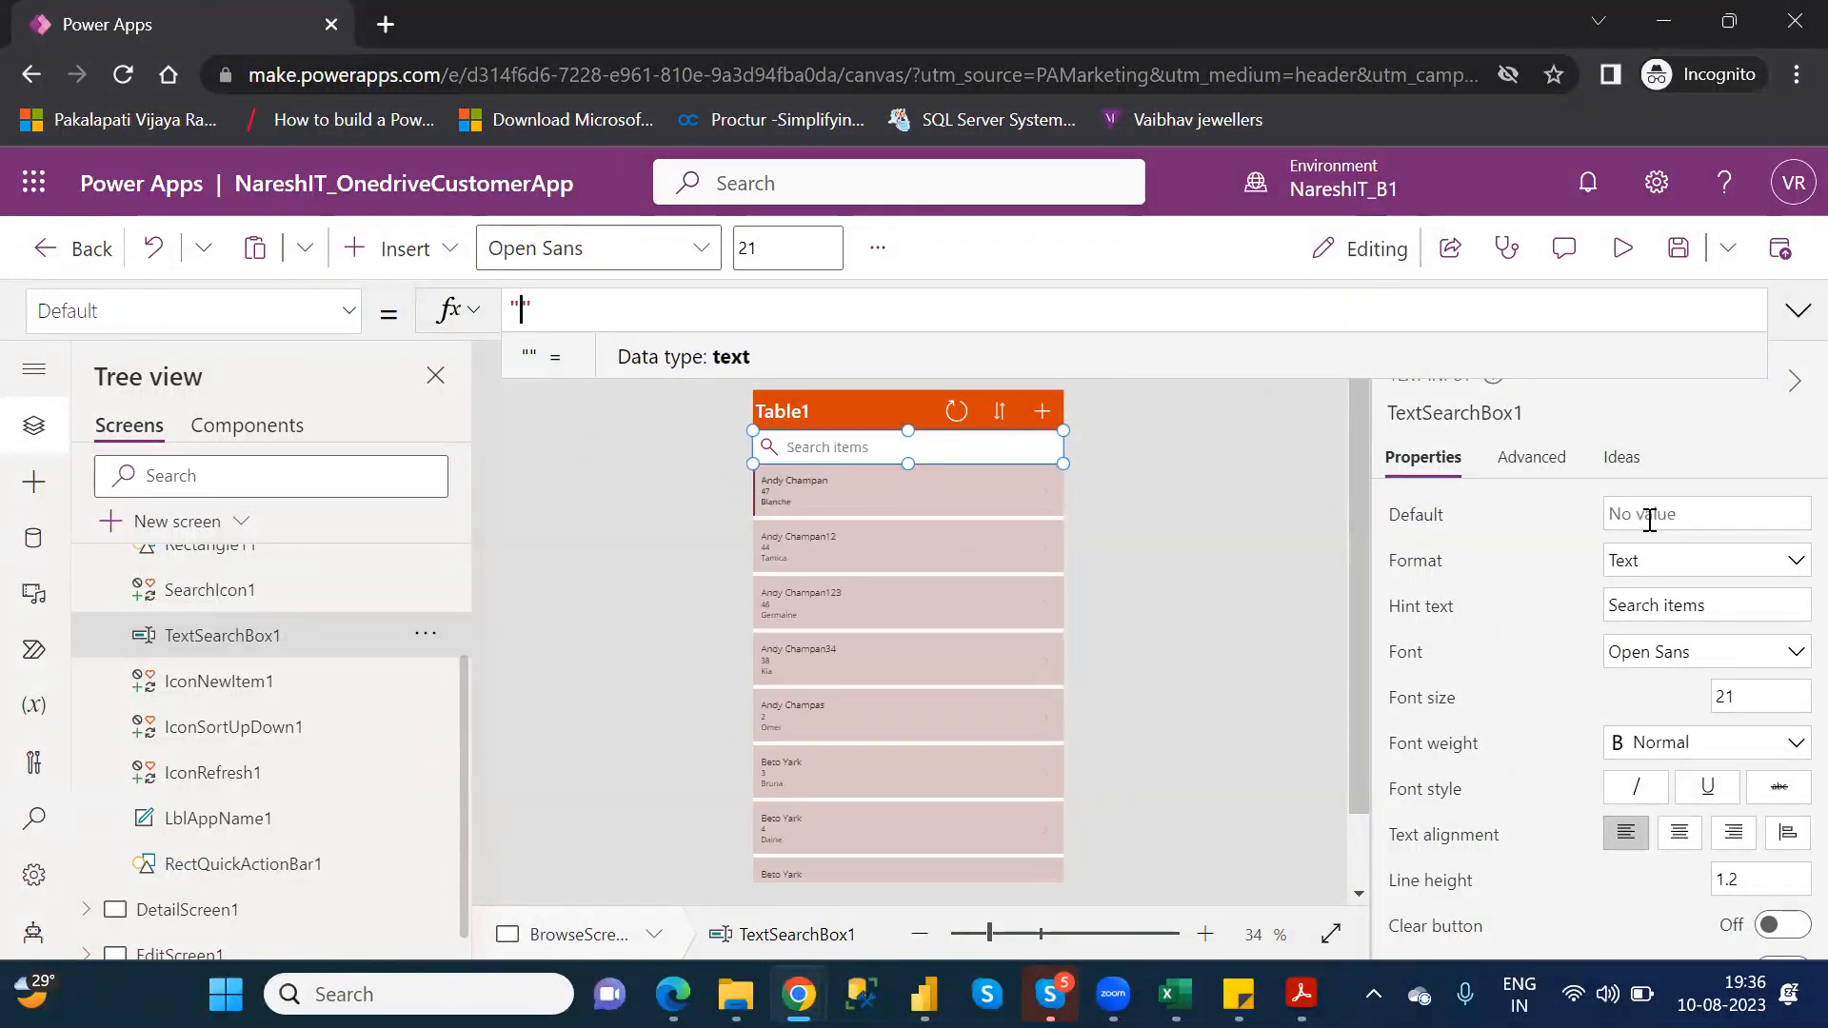
Review the Format options of TextSearchBox1, keep Text, and nudge the search box down slightly below the header.
left_click(1677, 571)
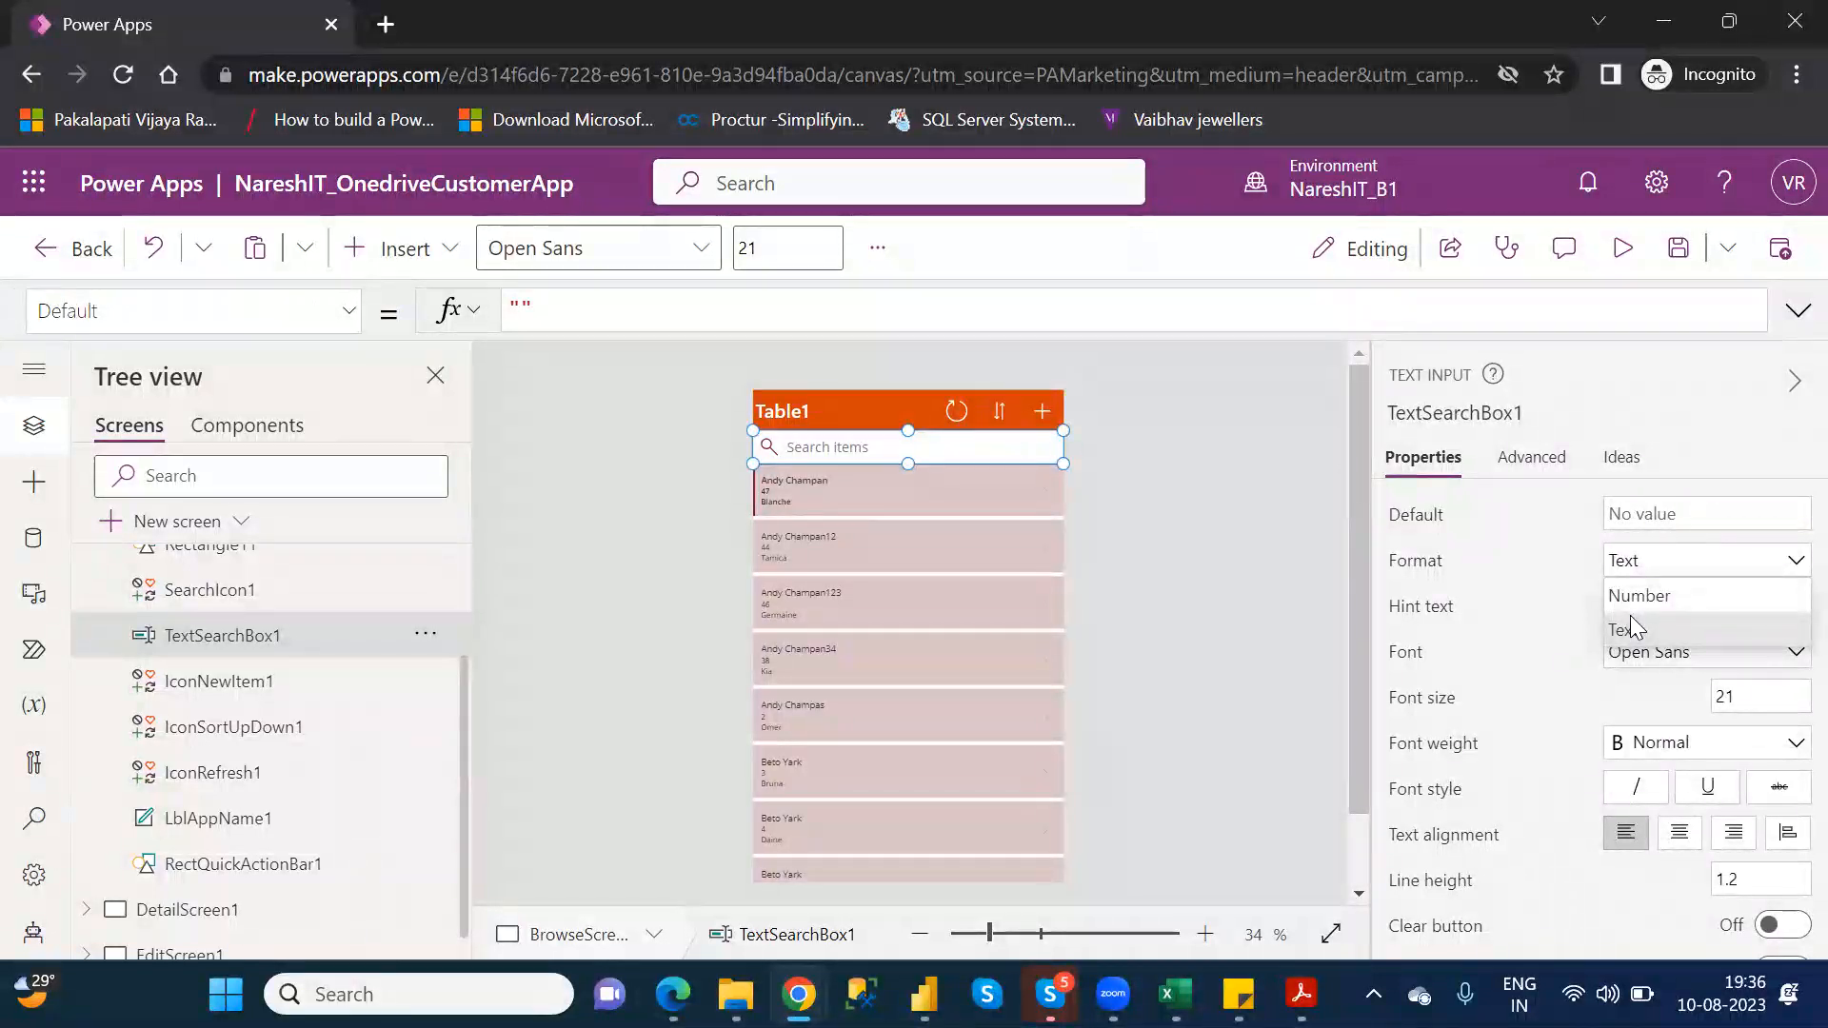
left_click(1628, 626)
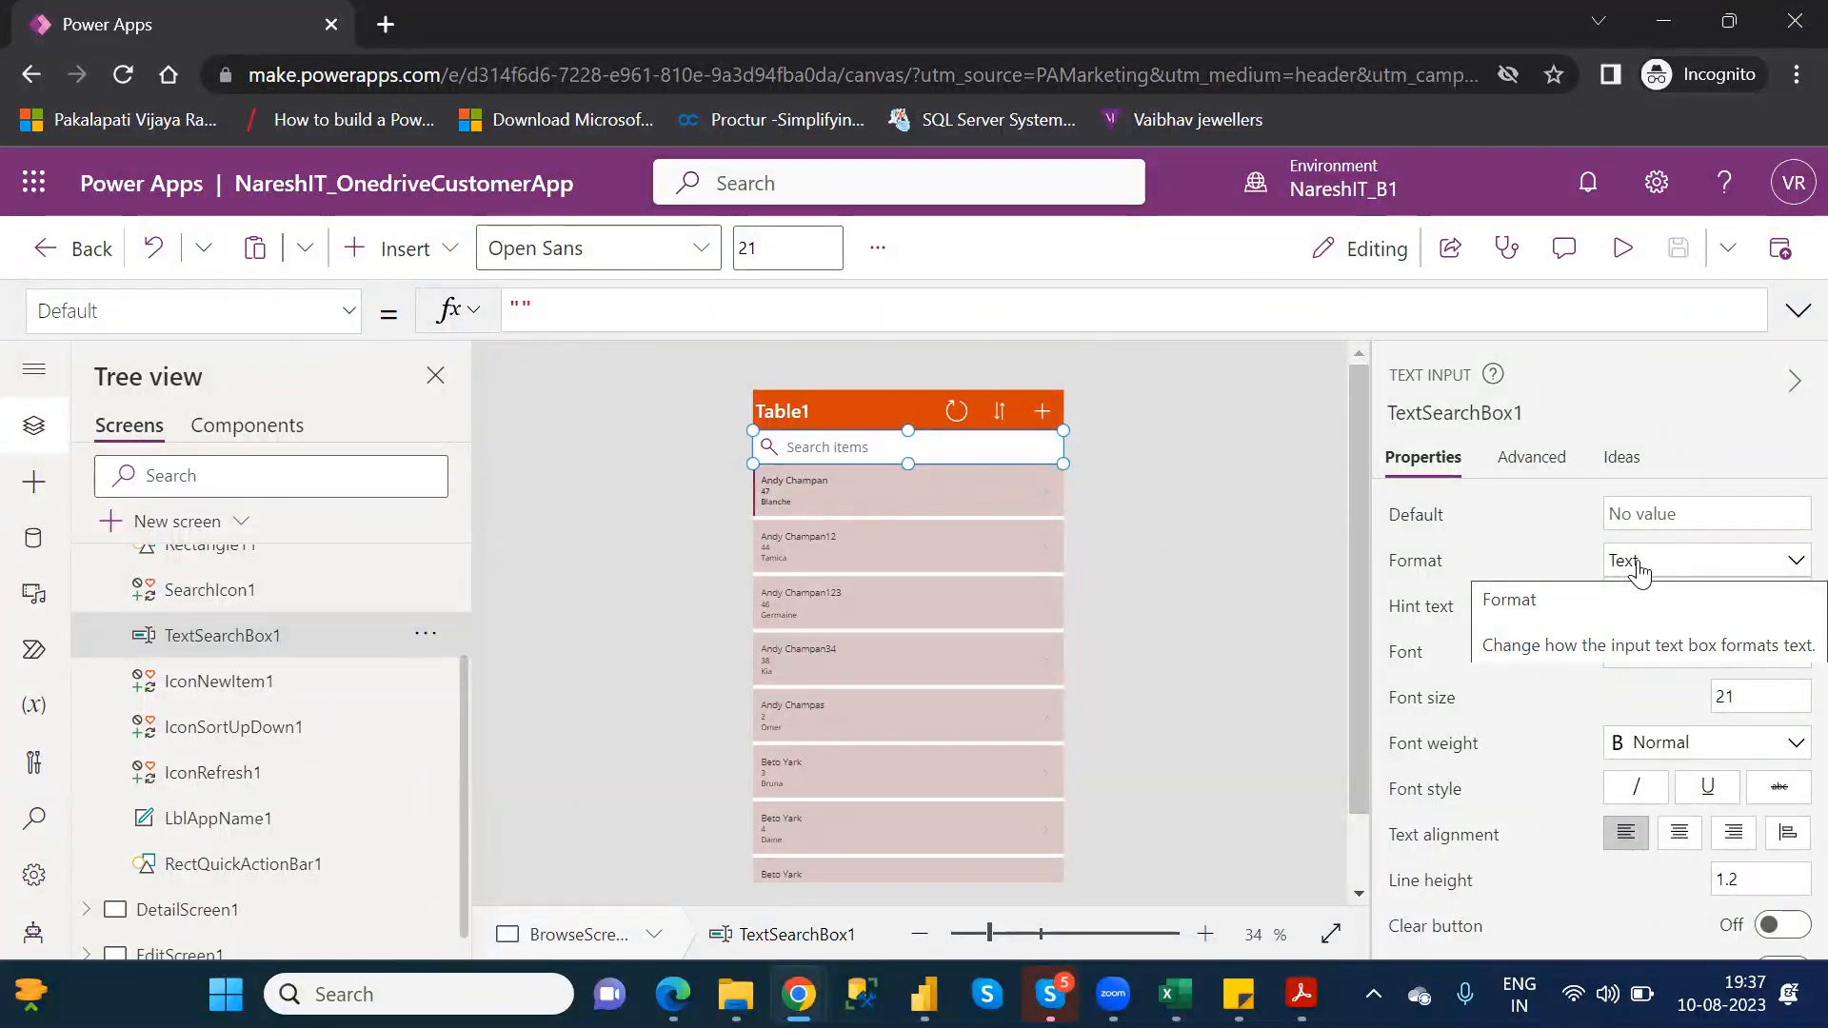
left_click(1639, 567)
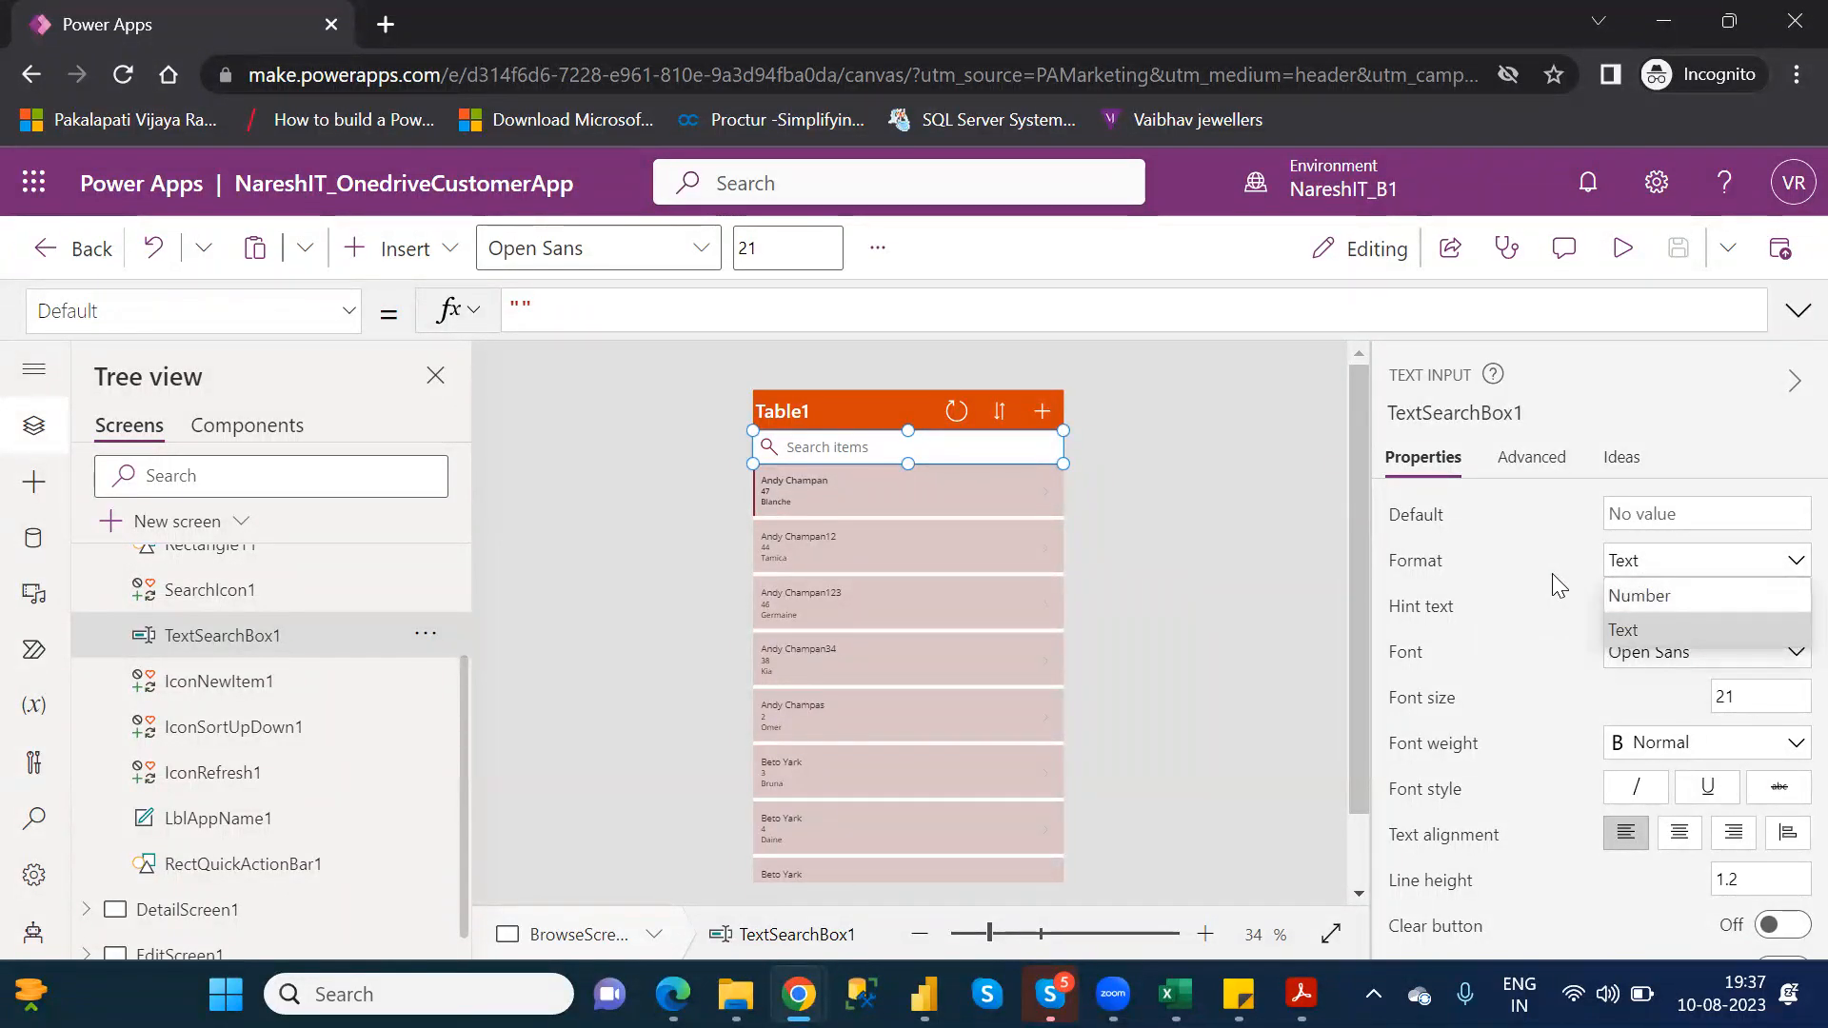
left_click(1552, 573)
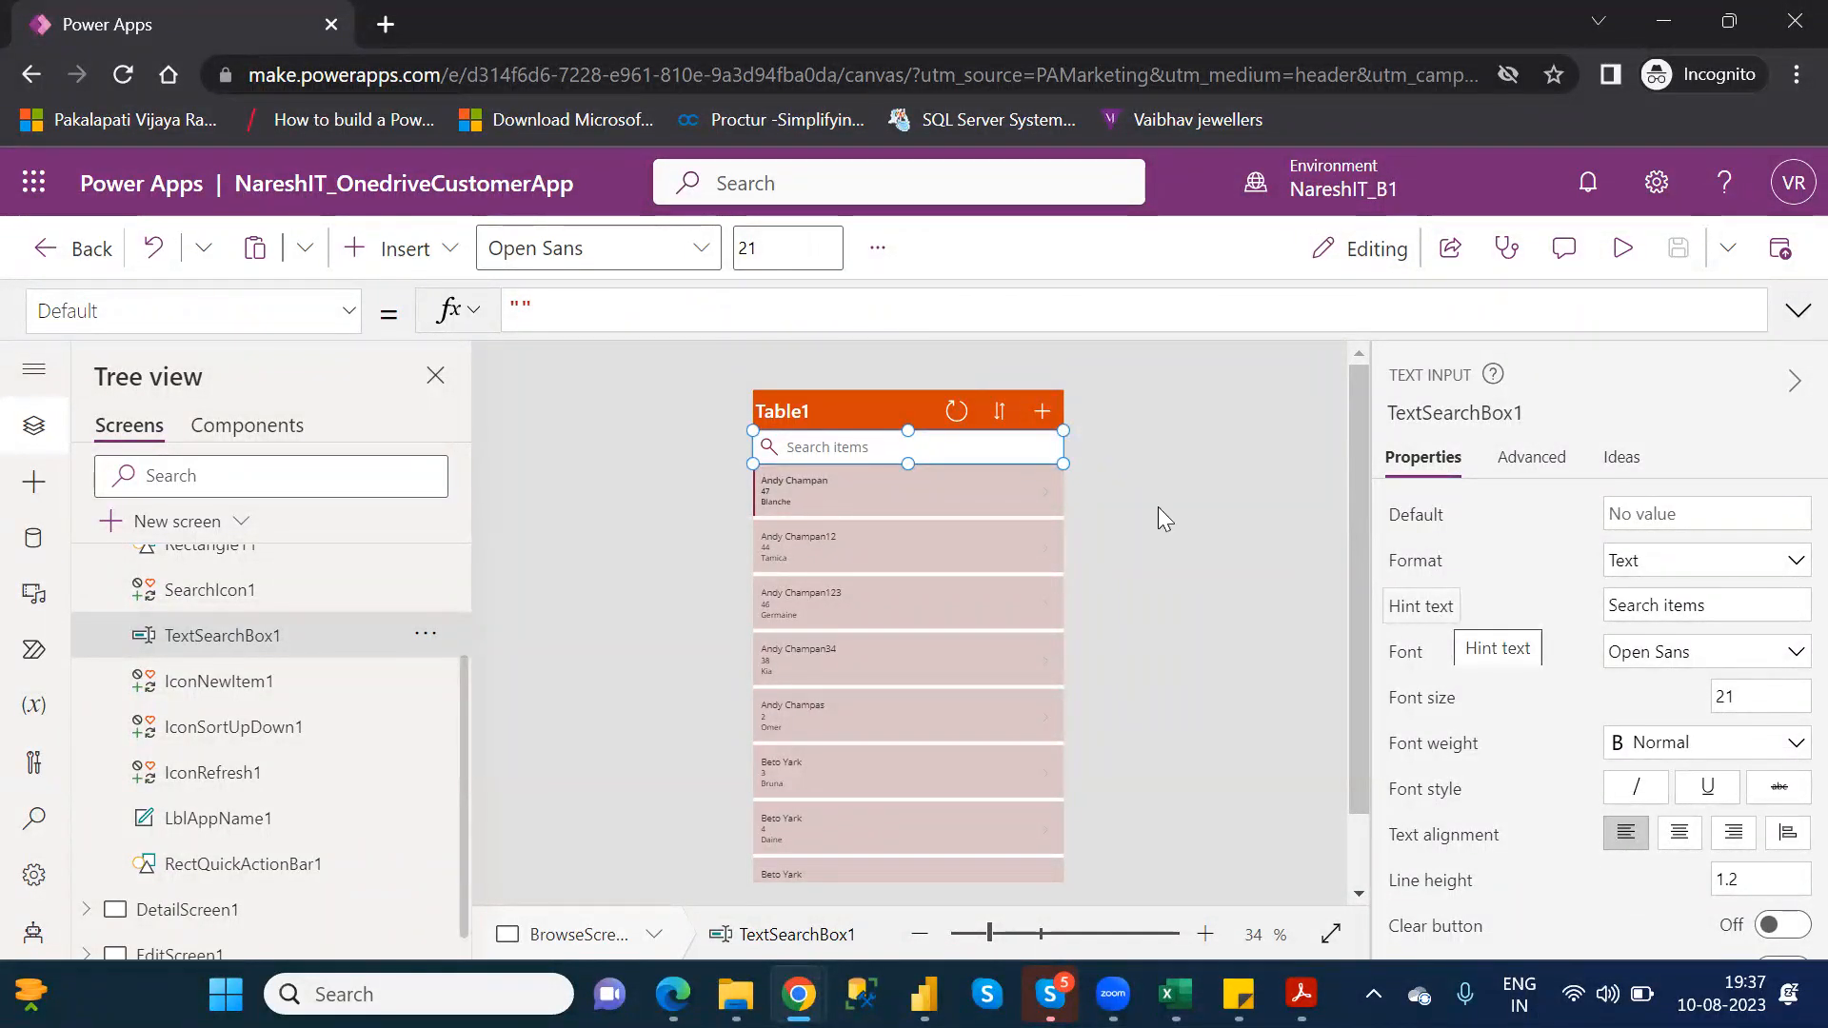
left_click_drag(1009, 448, 1053, 451)
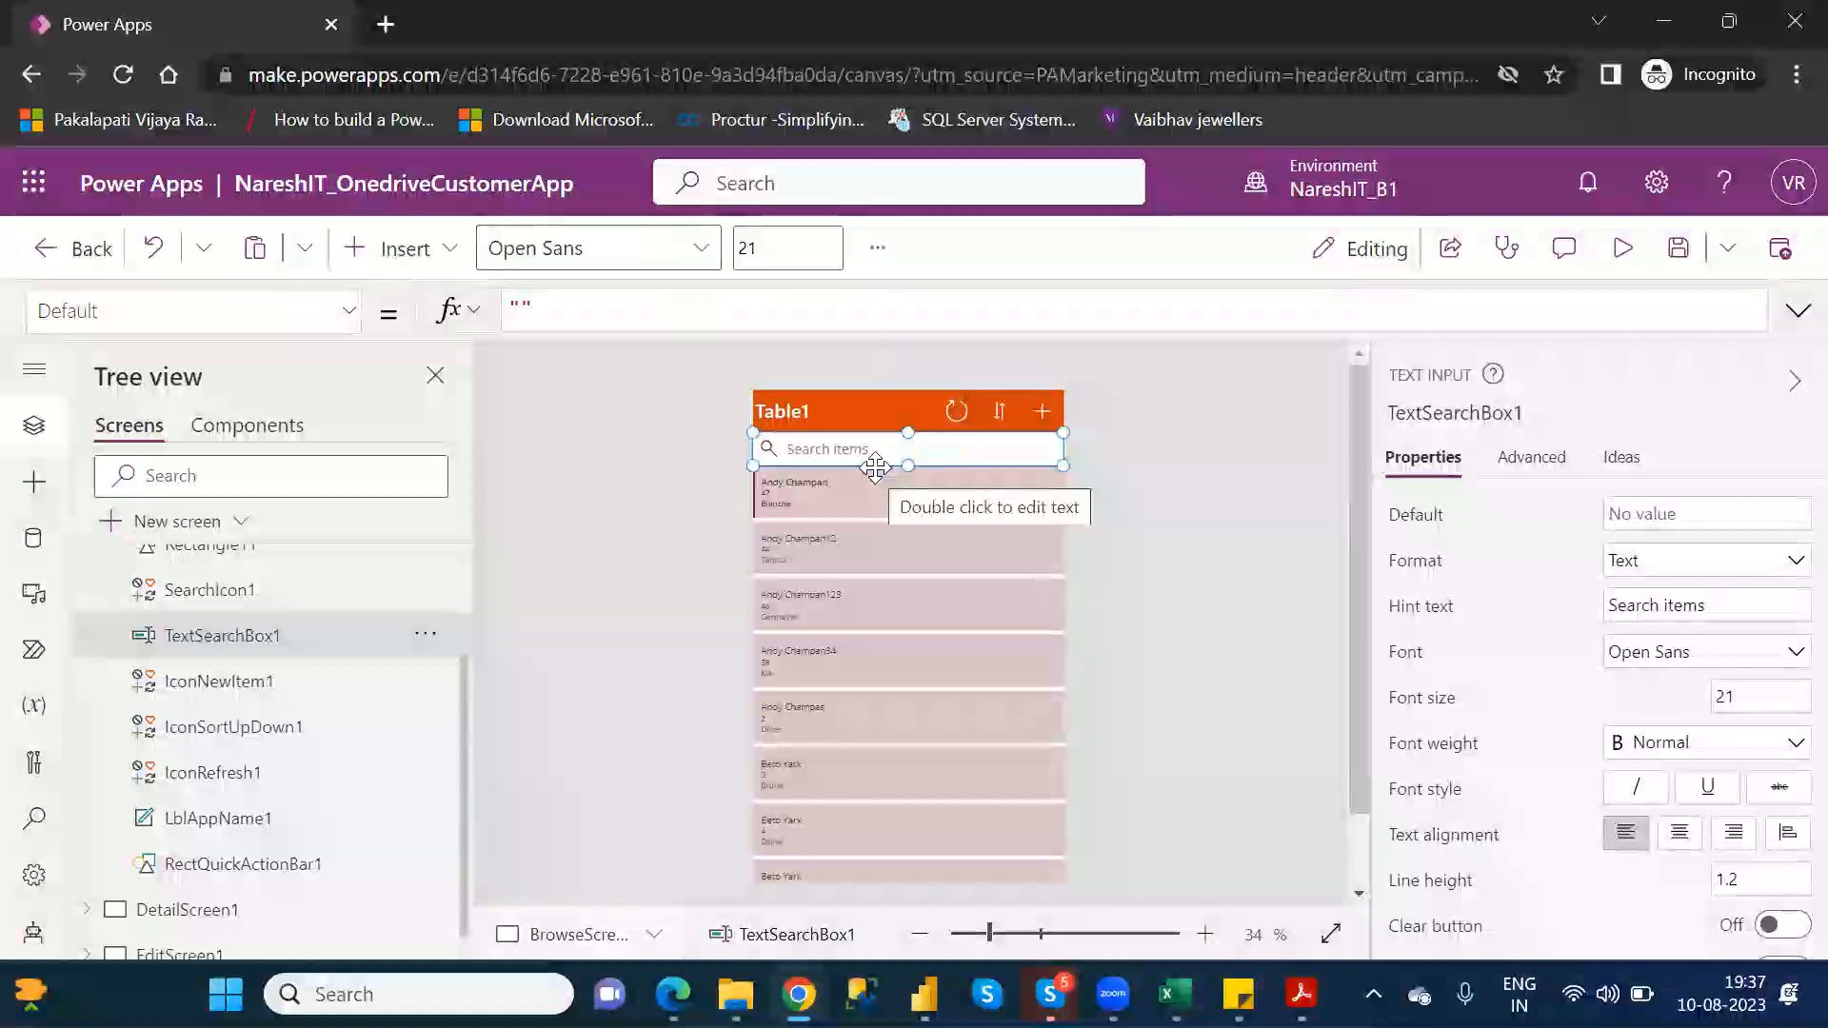
Preview the app, test the search box with an agent's first name, clear it and return to editing.
left_click(1624, 252)
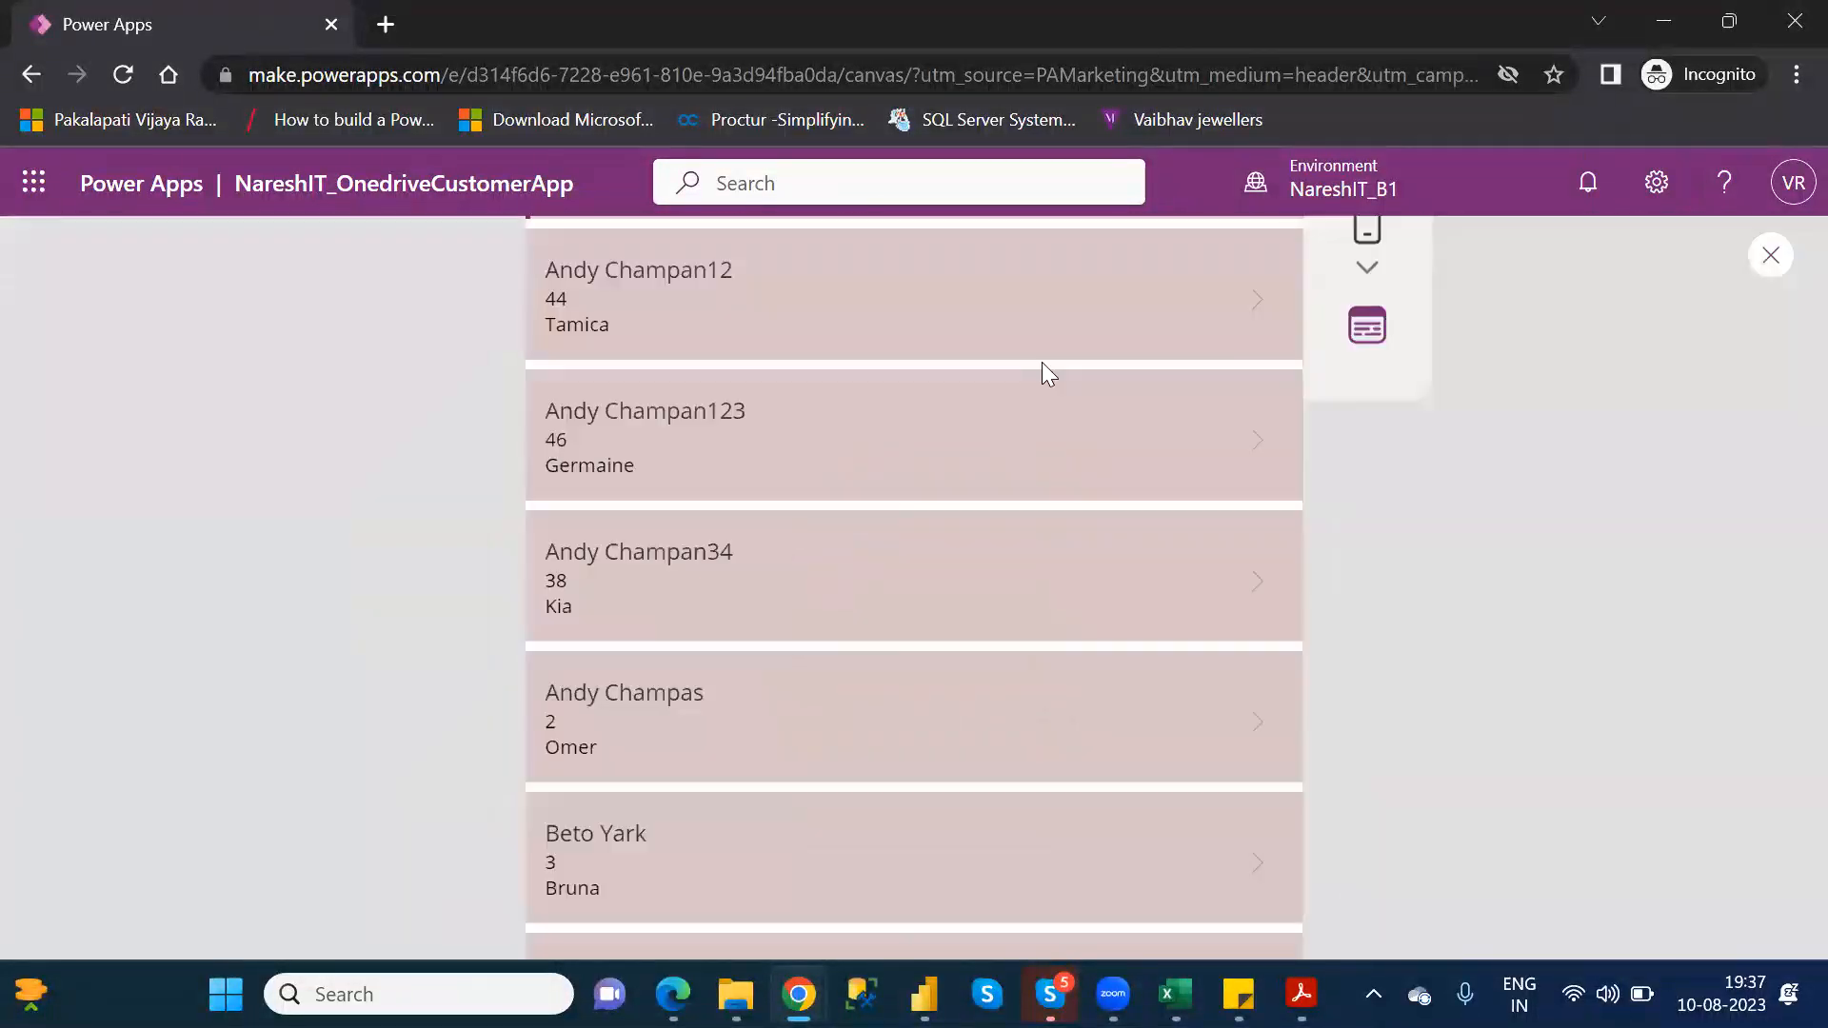
left_click(874, 304)
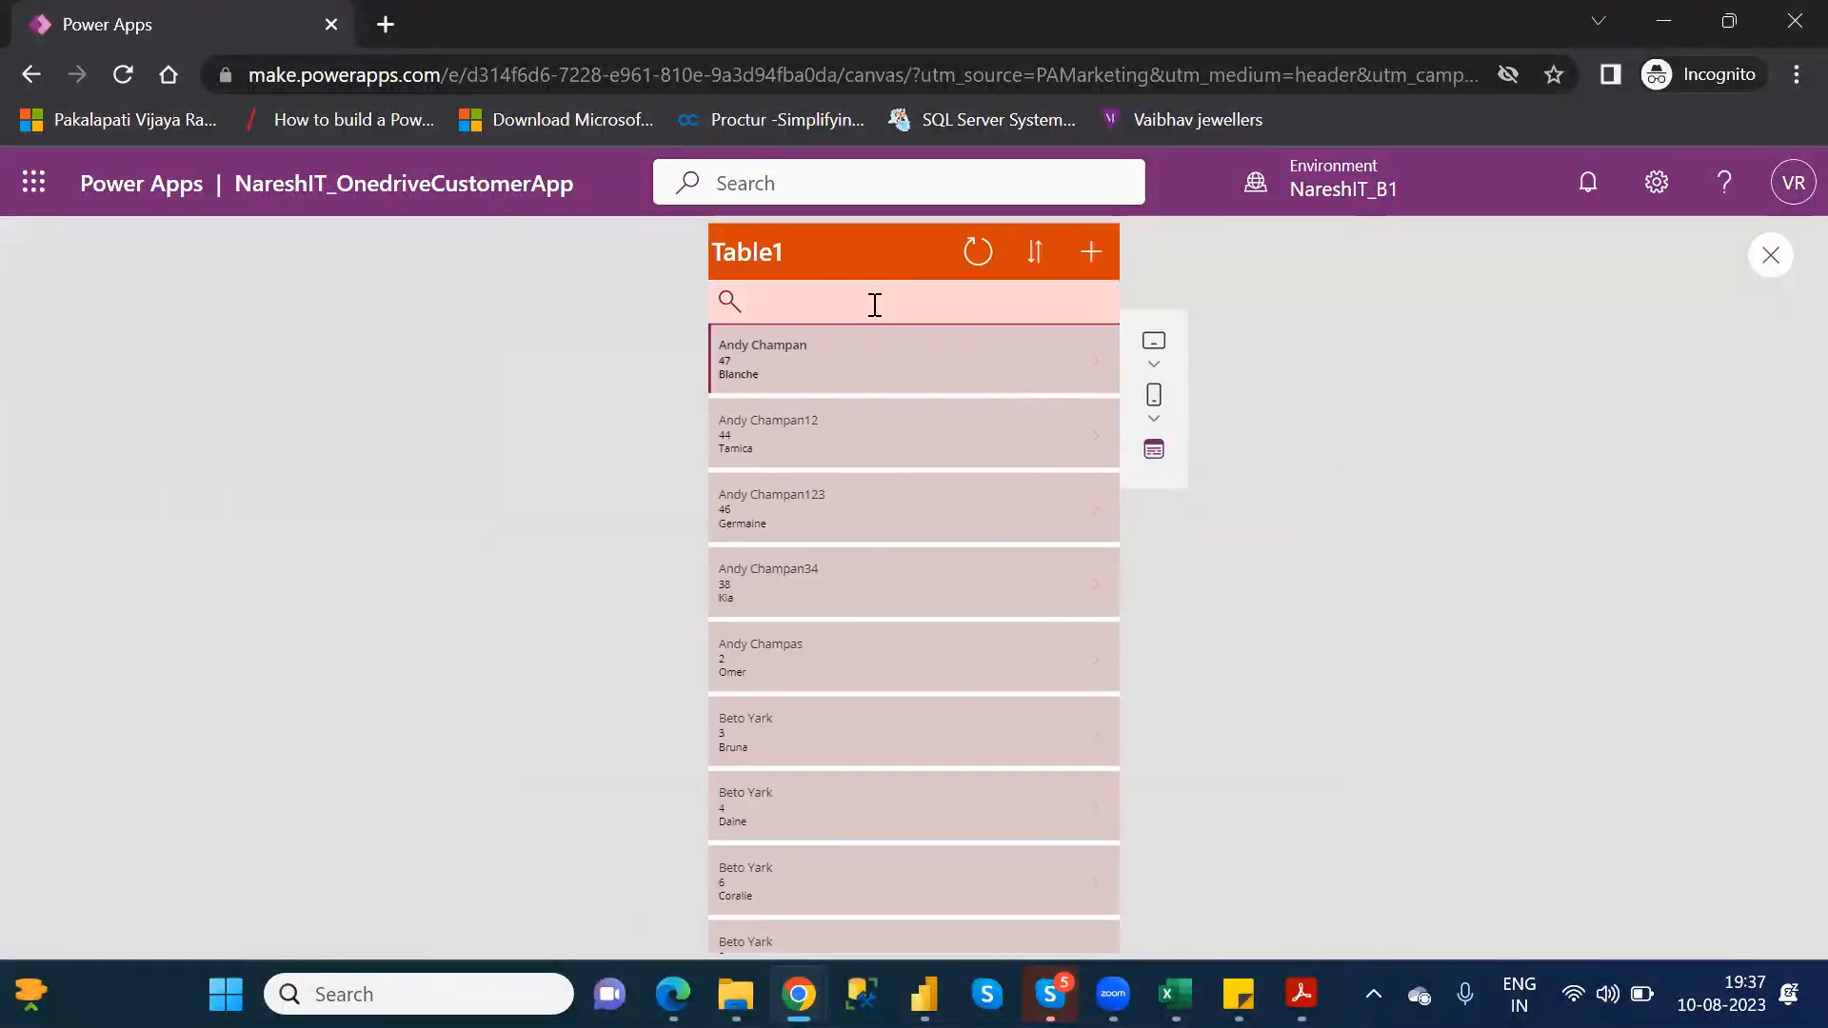
type("andy")
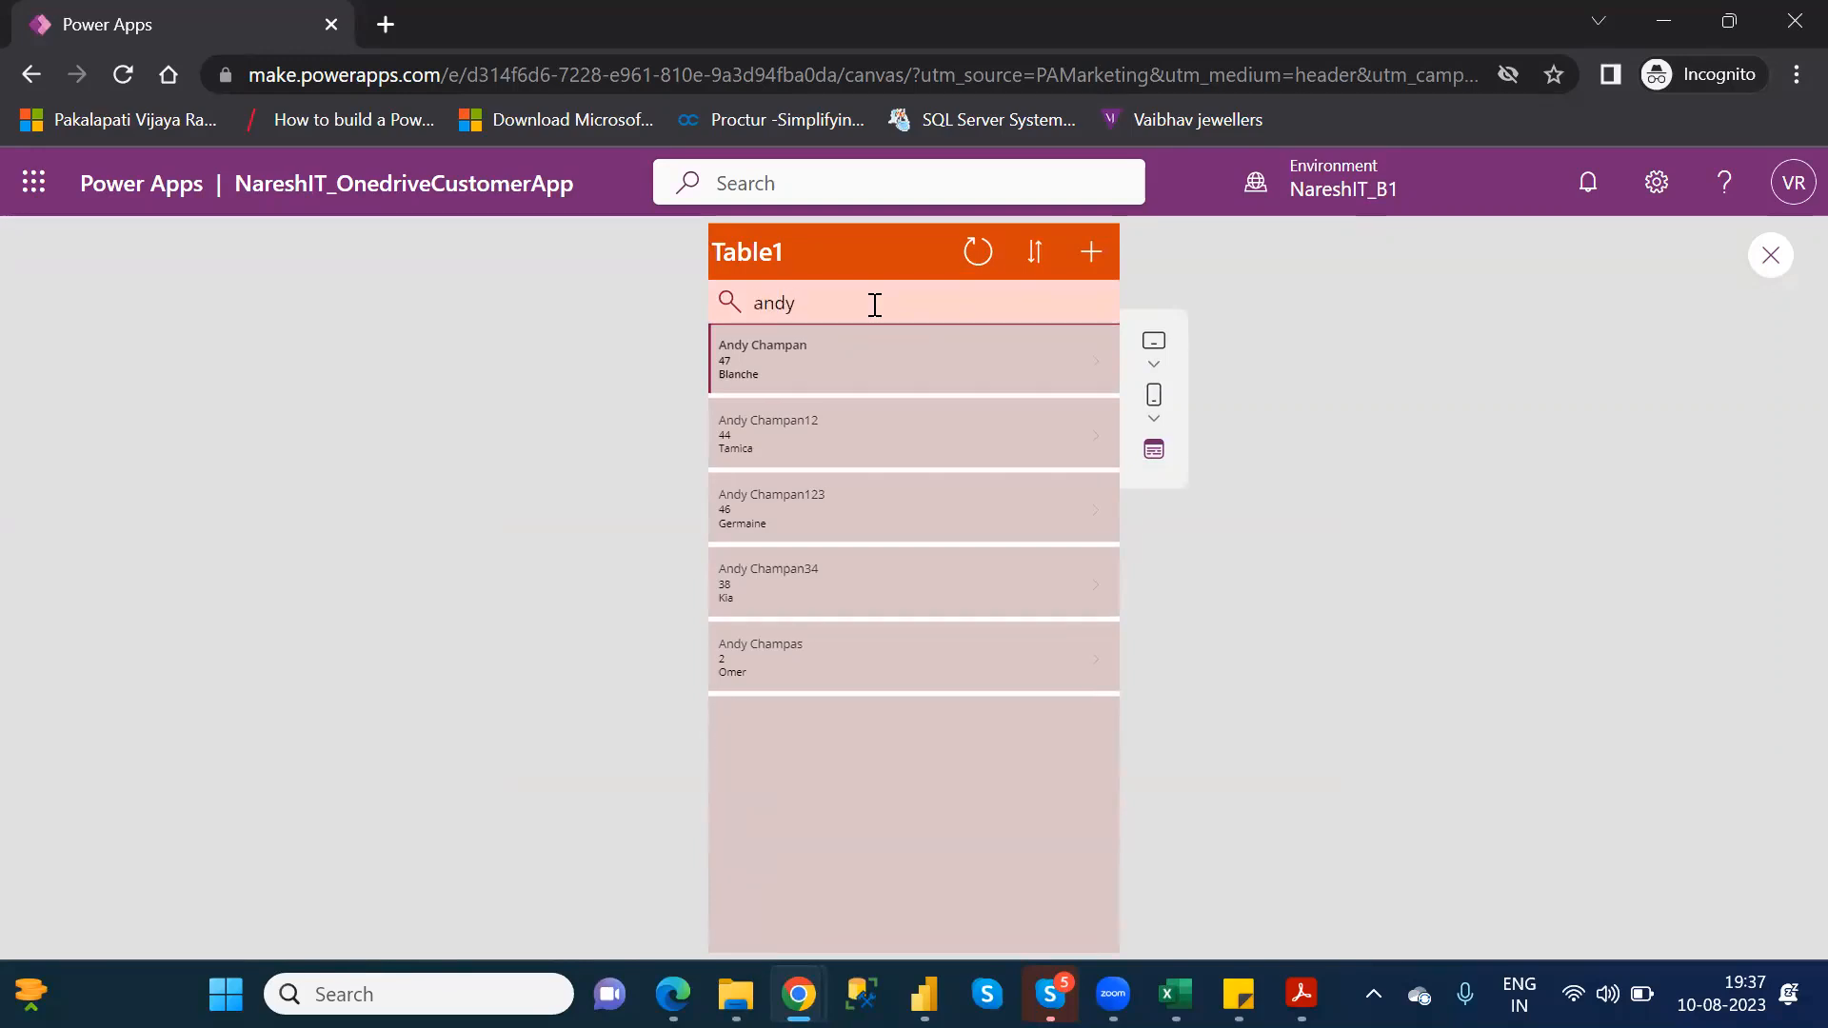
key("BackSpace")
key("BackSpace")
key("BackSpace")
key("BackSpace")
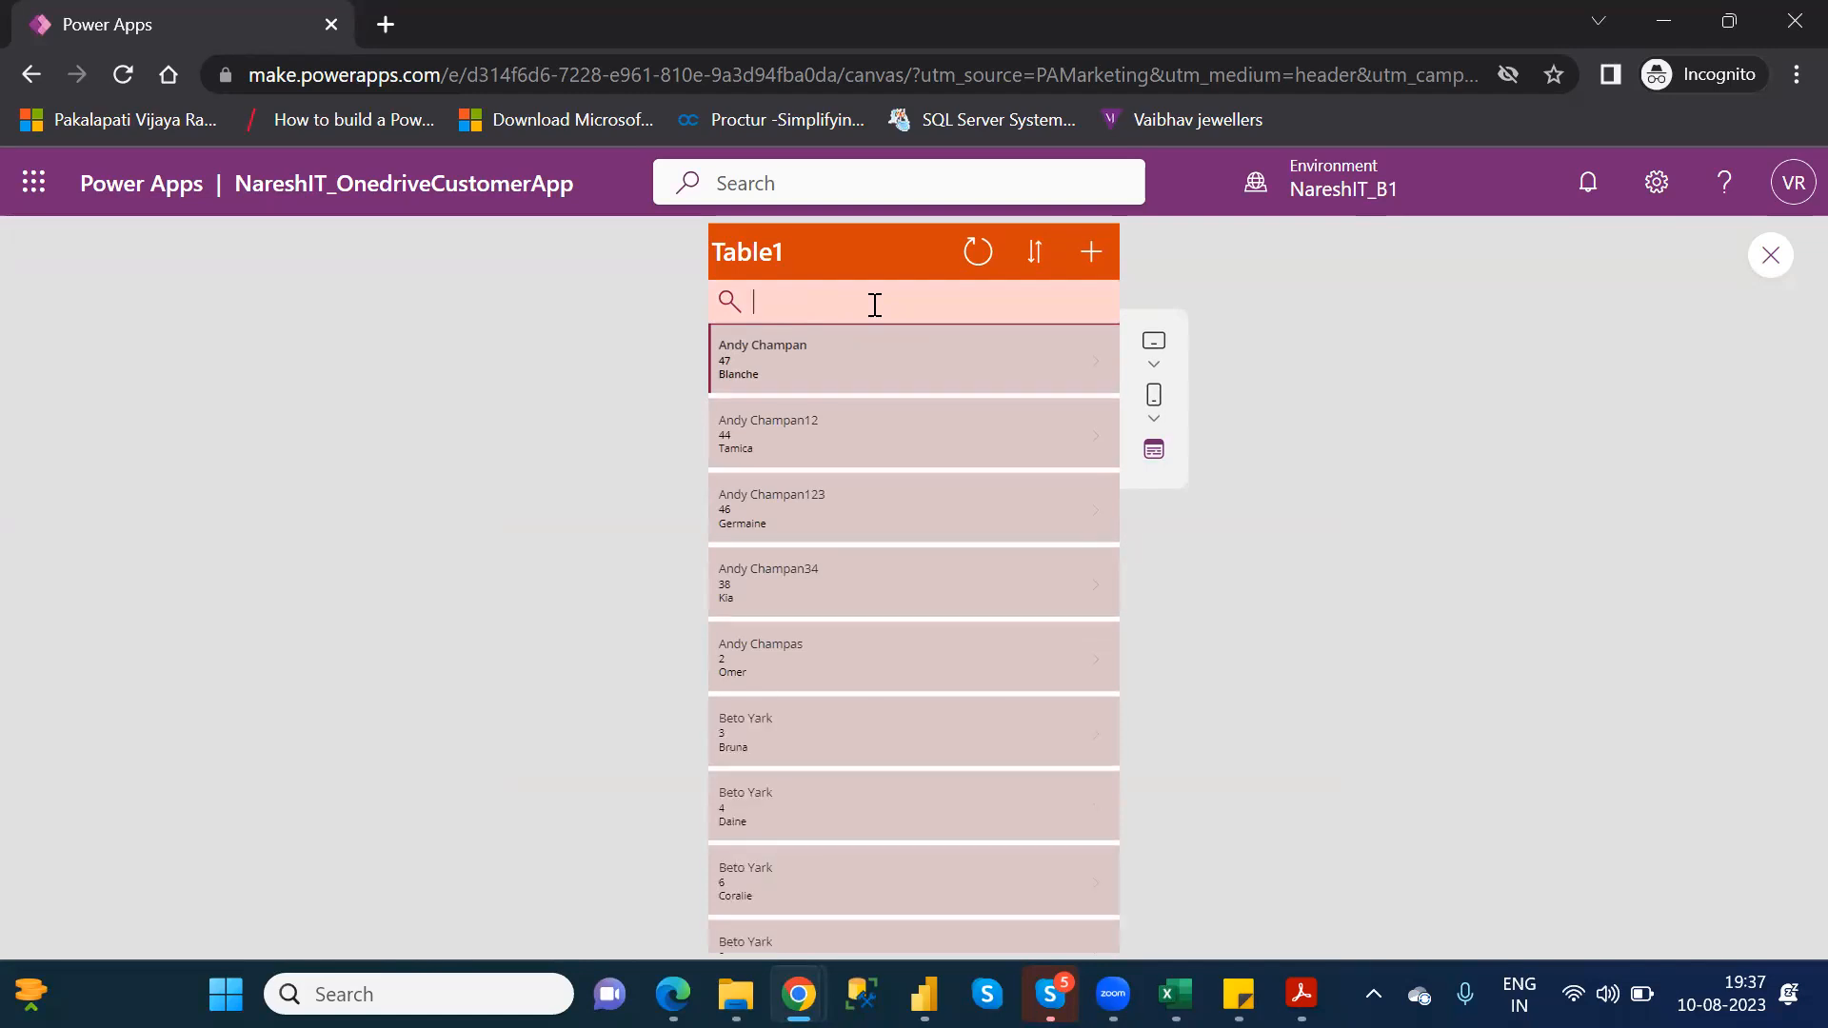
left_click(1353, 352)
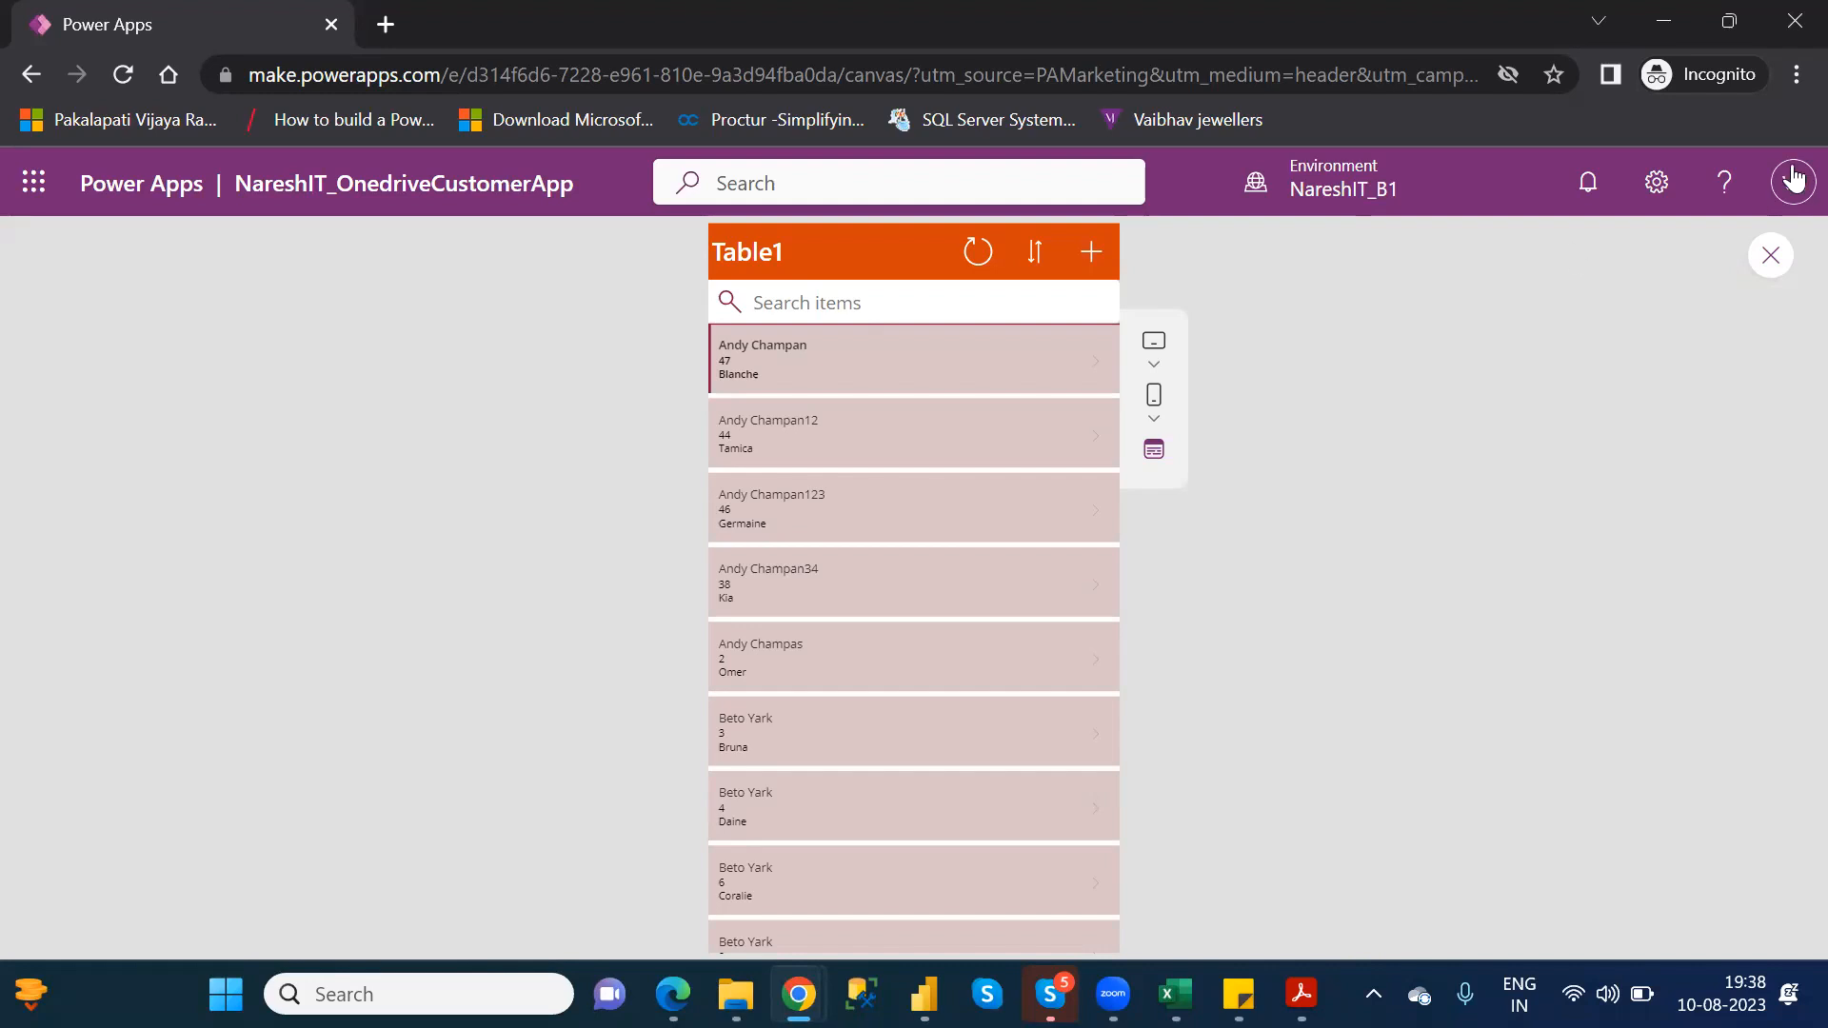
left_click(1771, 255)
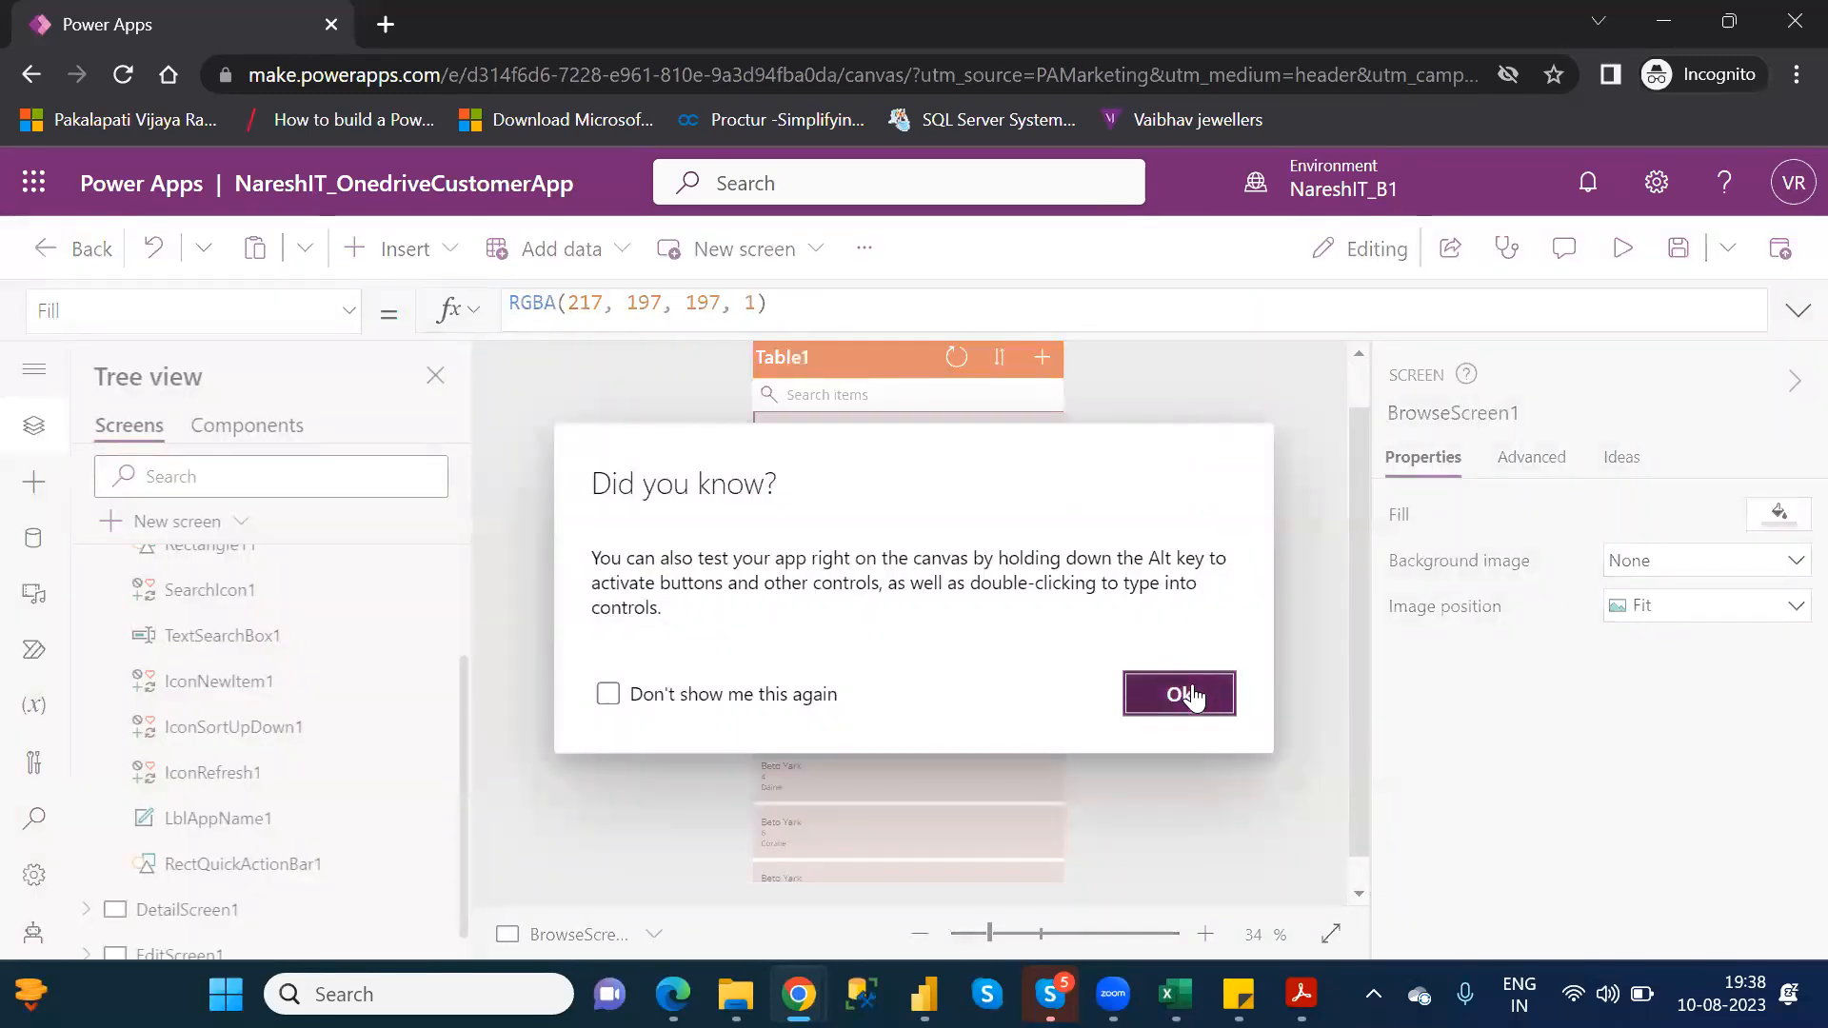
left_click(1190, 698)
Look at the properties of TextSearchBox1, BrowseScreen1 and BrowseGallery1, including the gallery's Items formula.
left_click(893, 392)
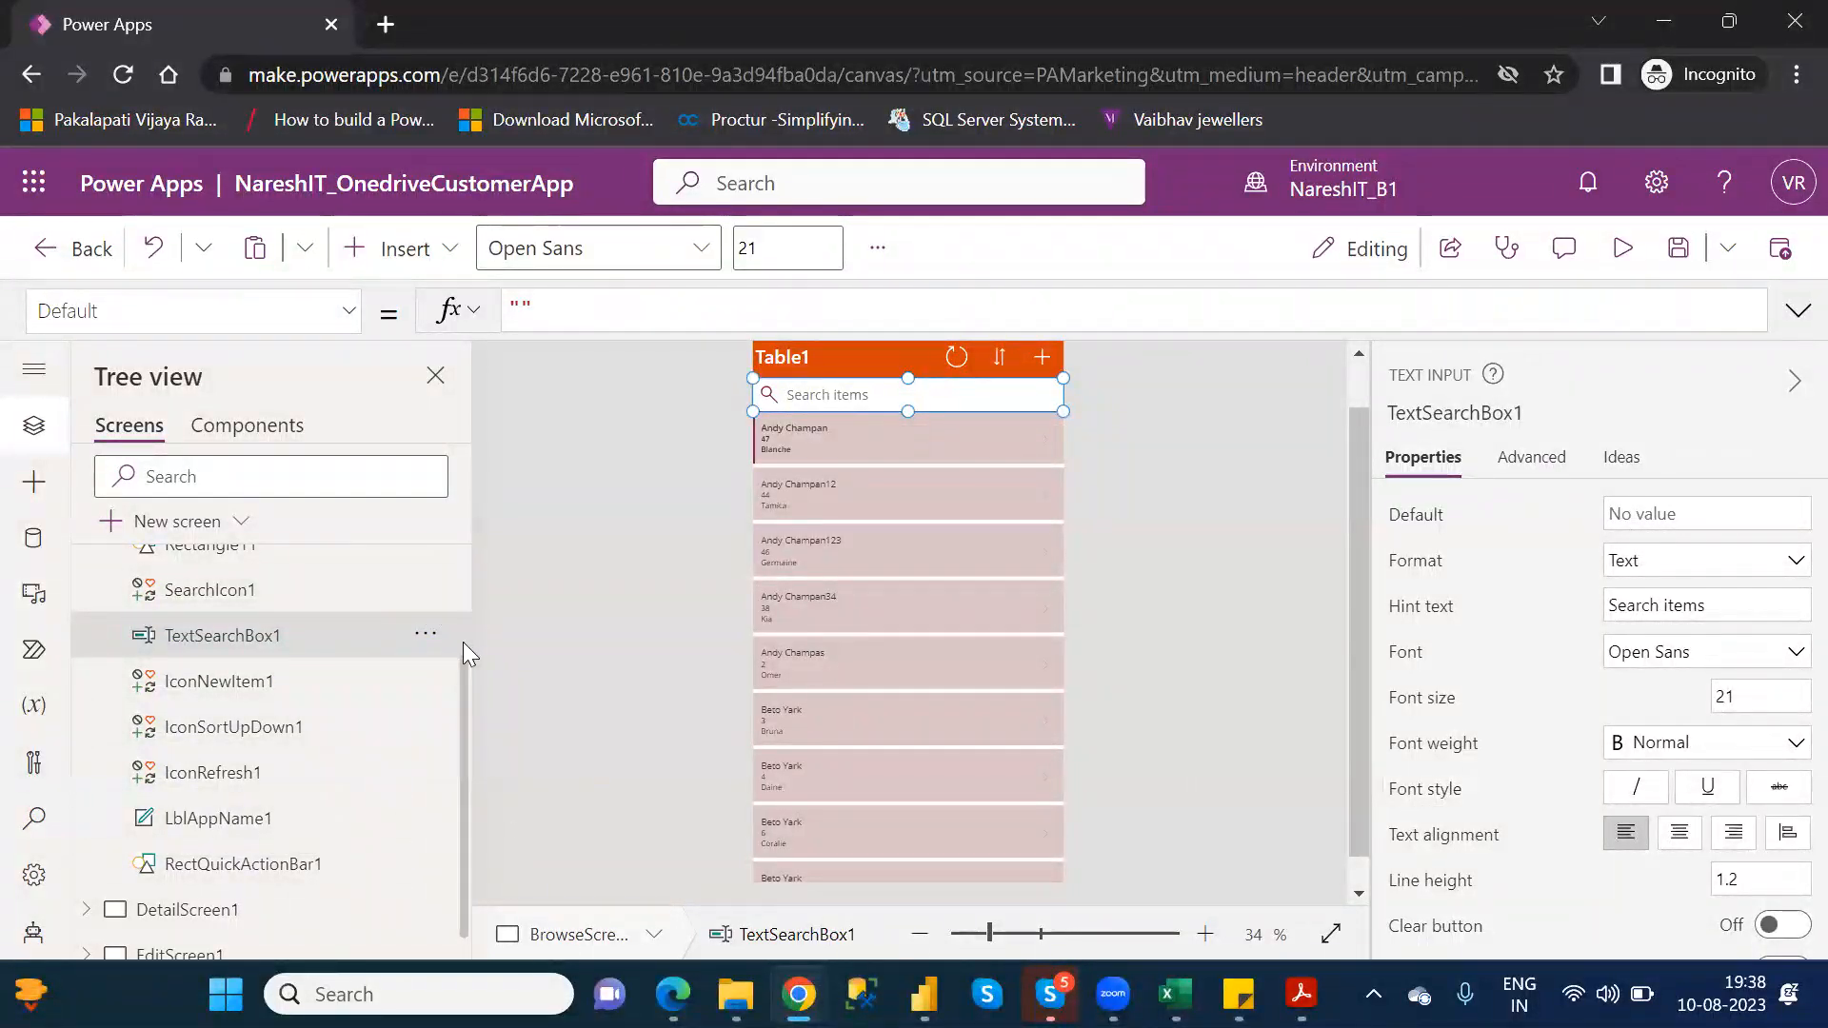
scroll(462, 642, "up", 3)
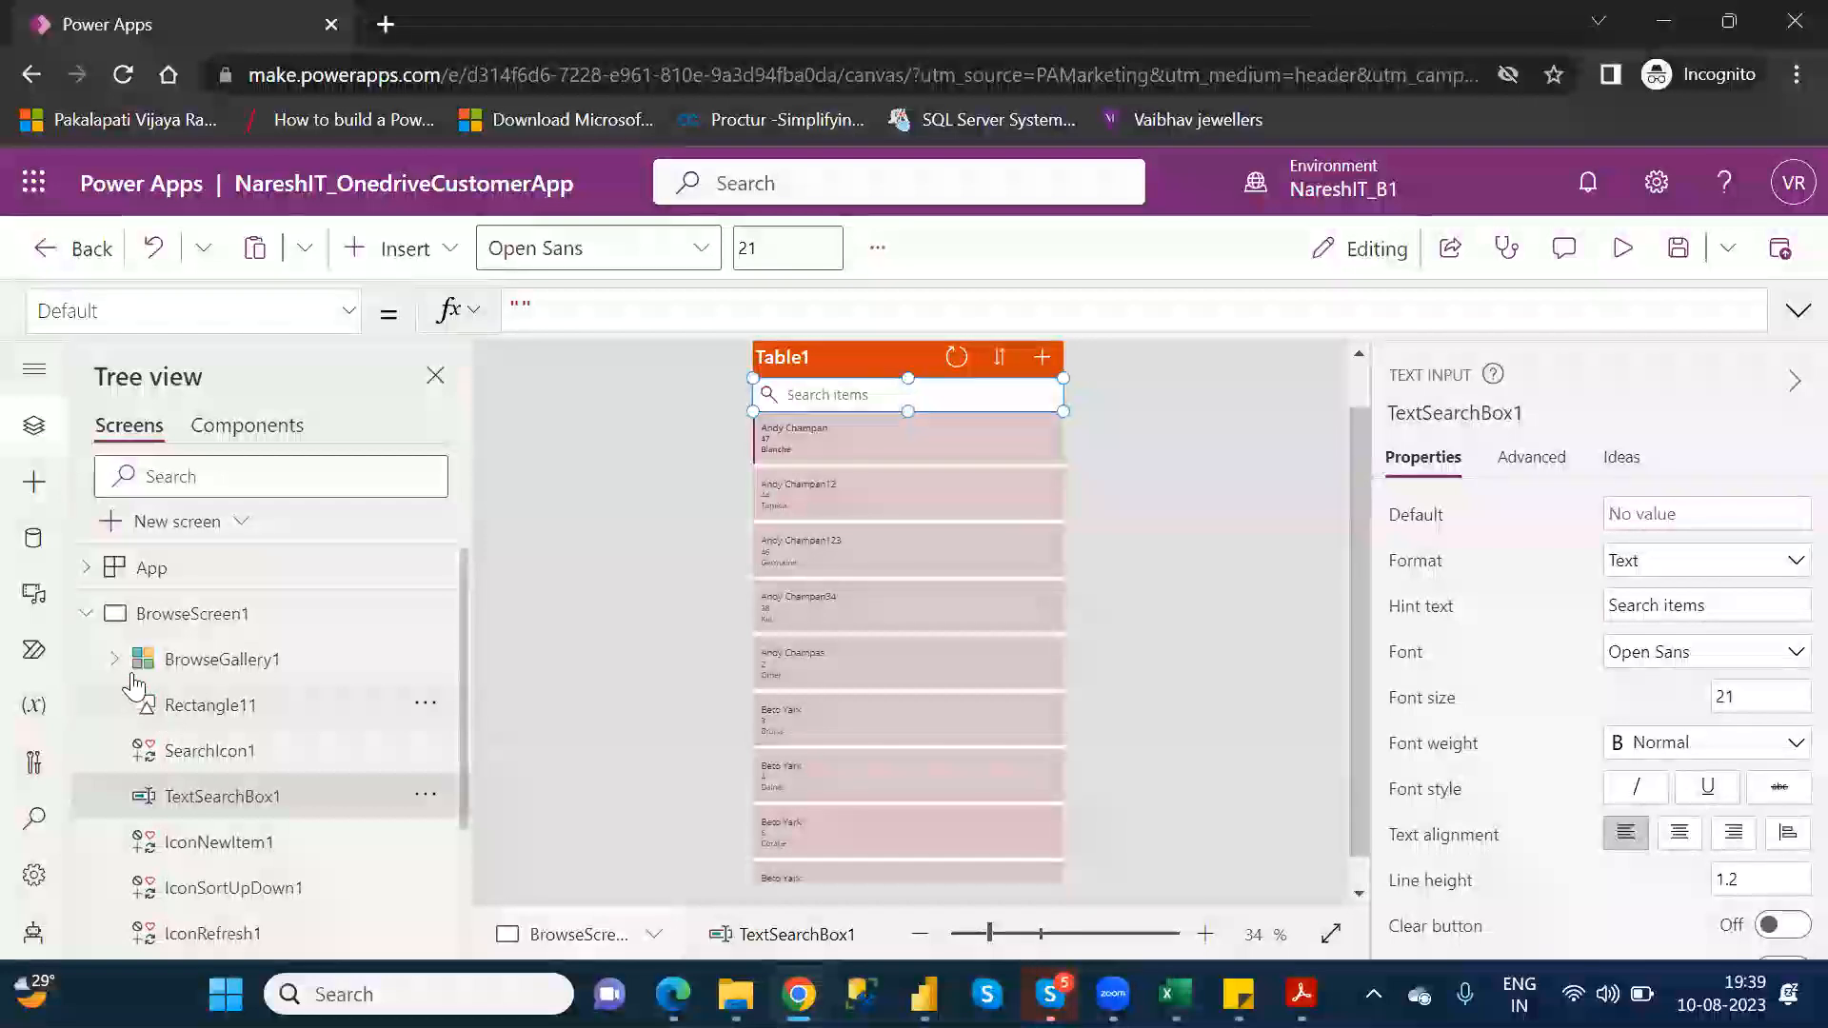
left_click(175, 619)
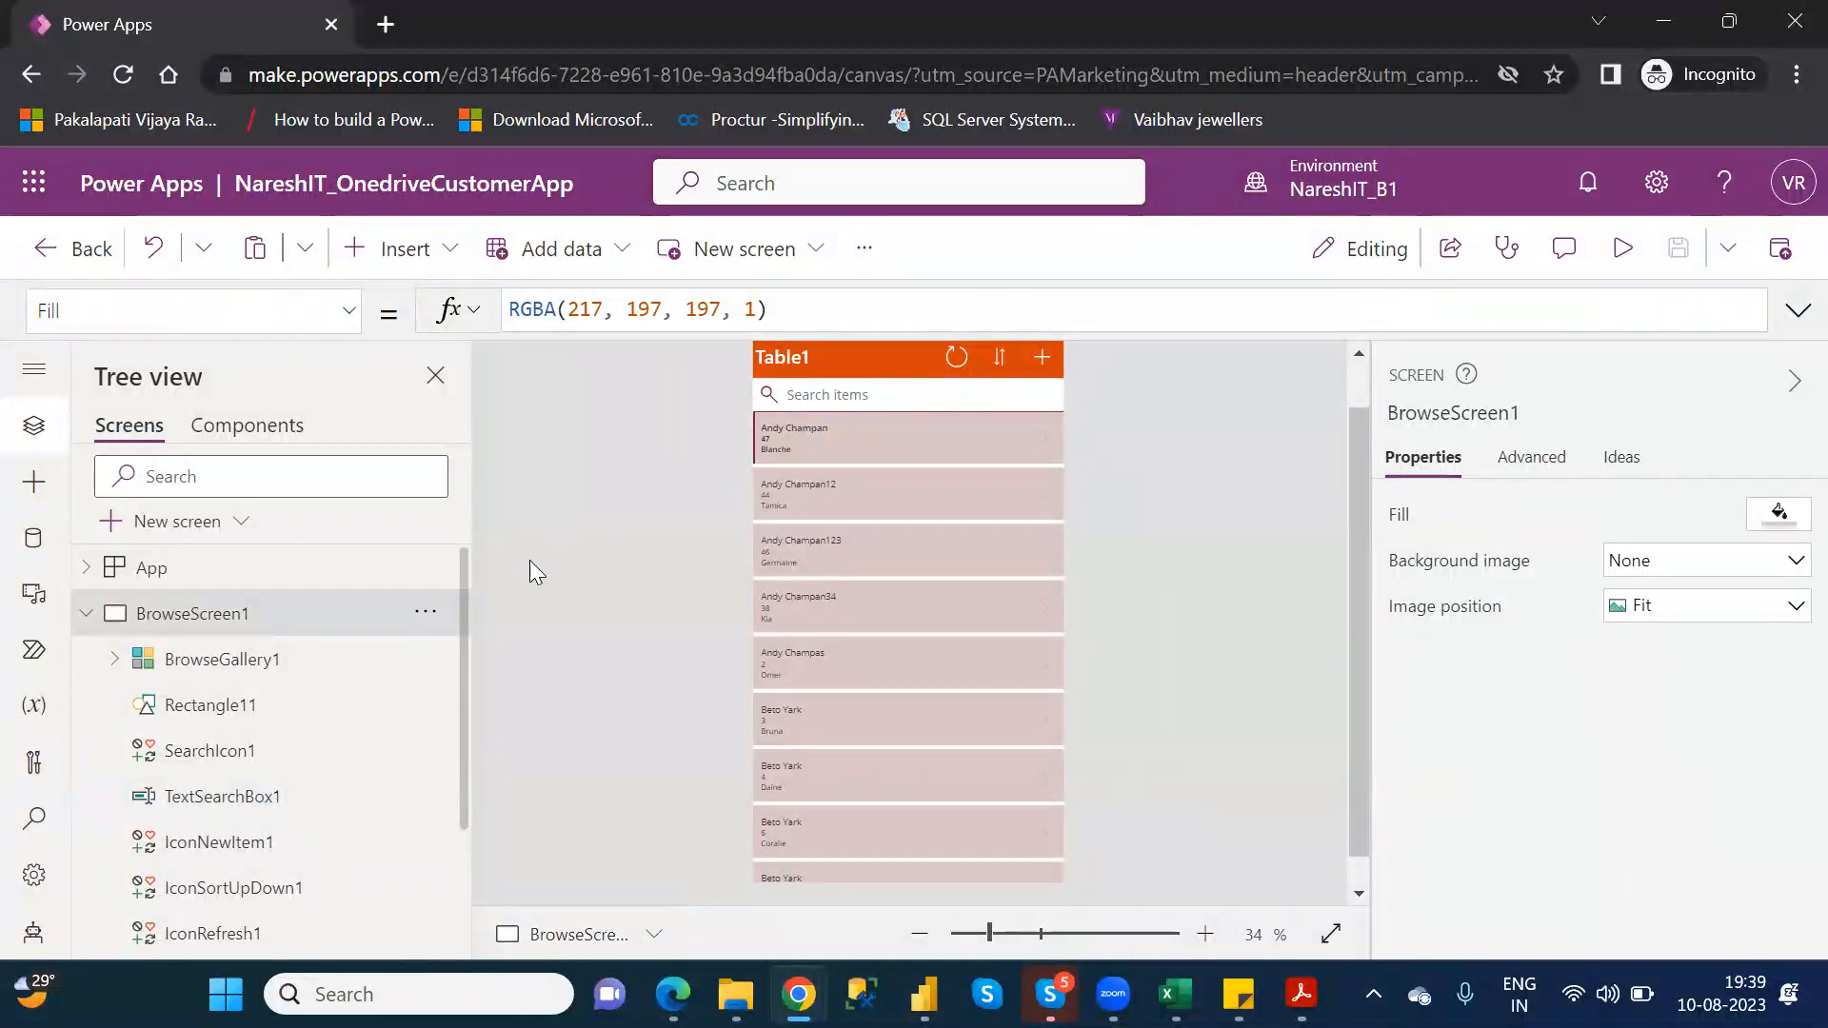
left_click(242, 676)
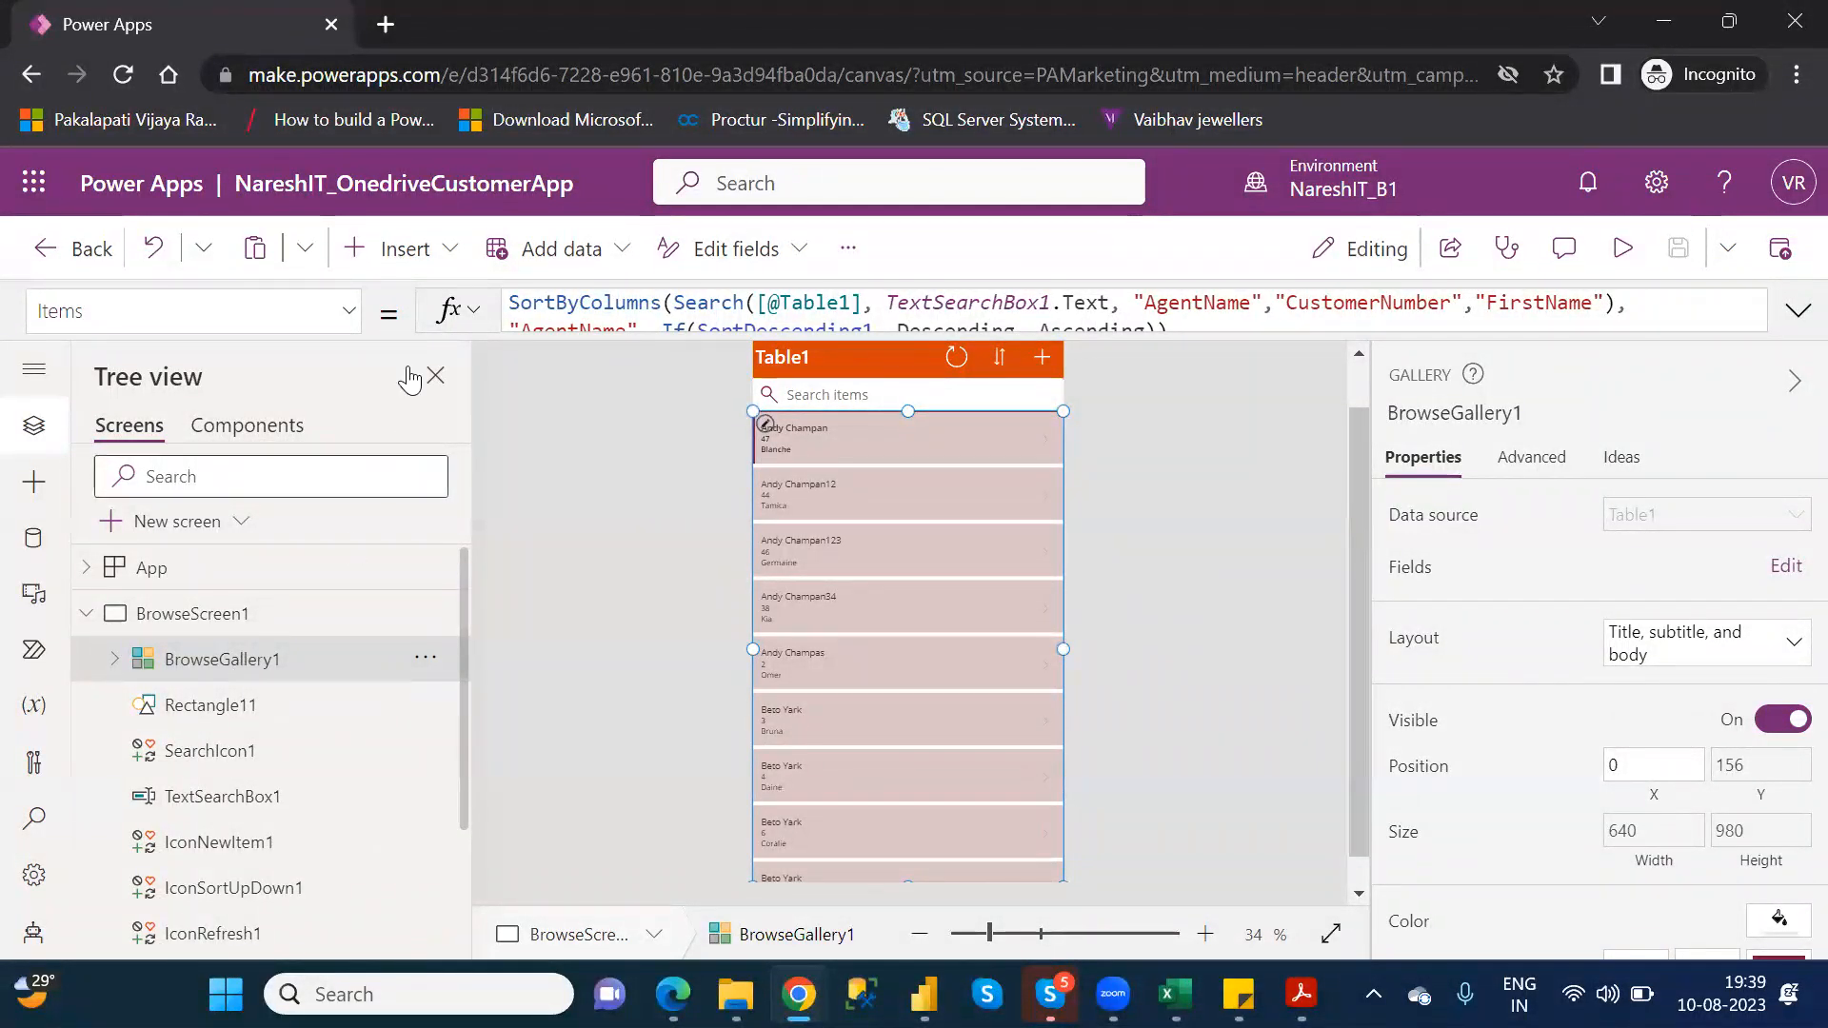
Search the insertable controls for "gall" and add a horizontal gallery to BrowseScreen1.
left_click(407, 250)
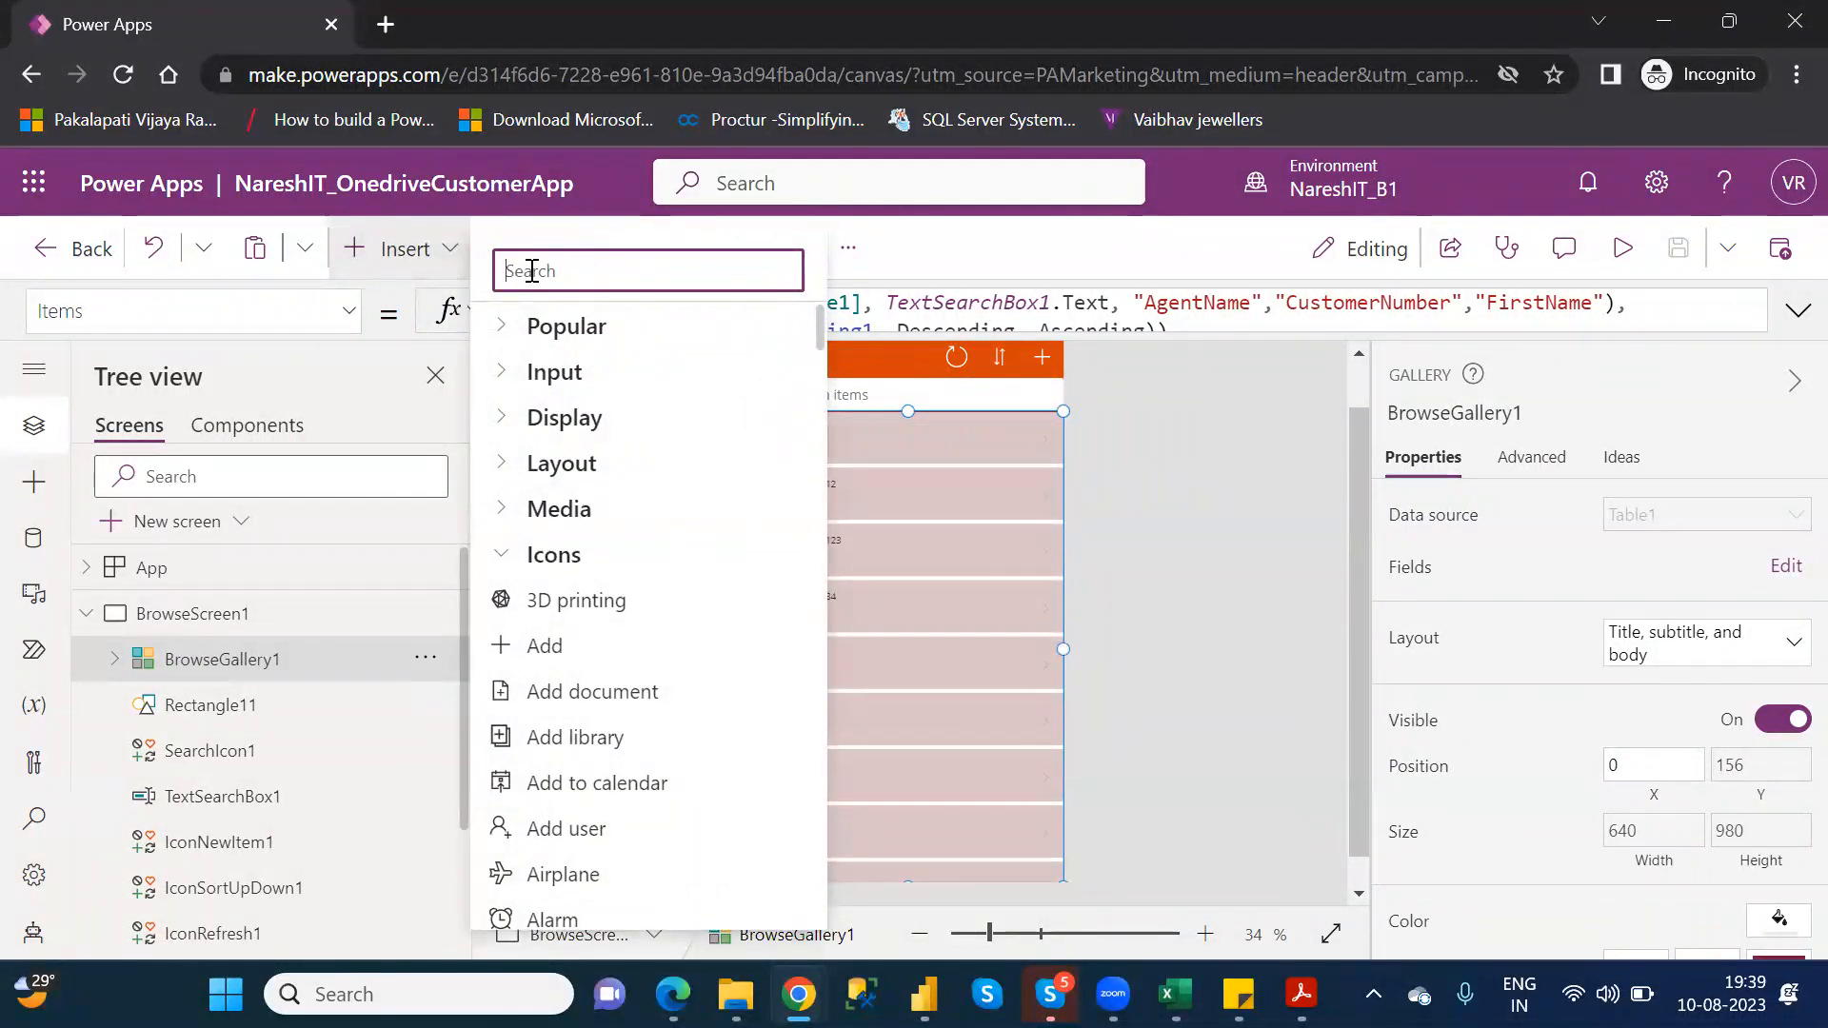
type("gal")
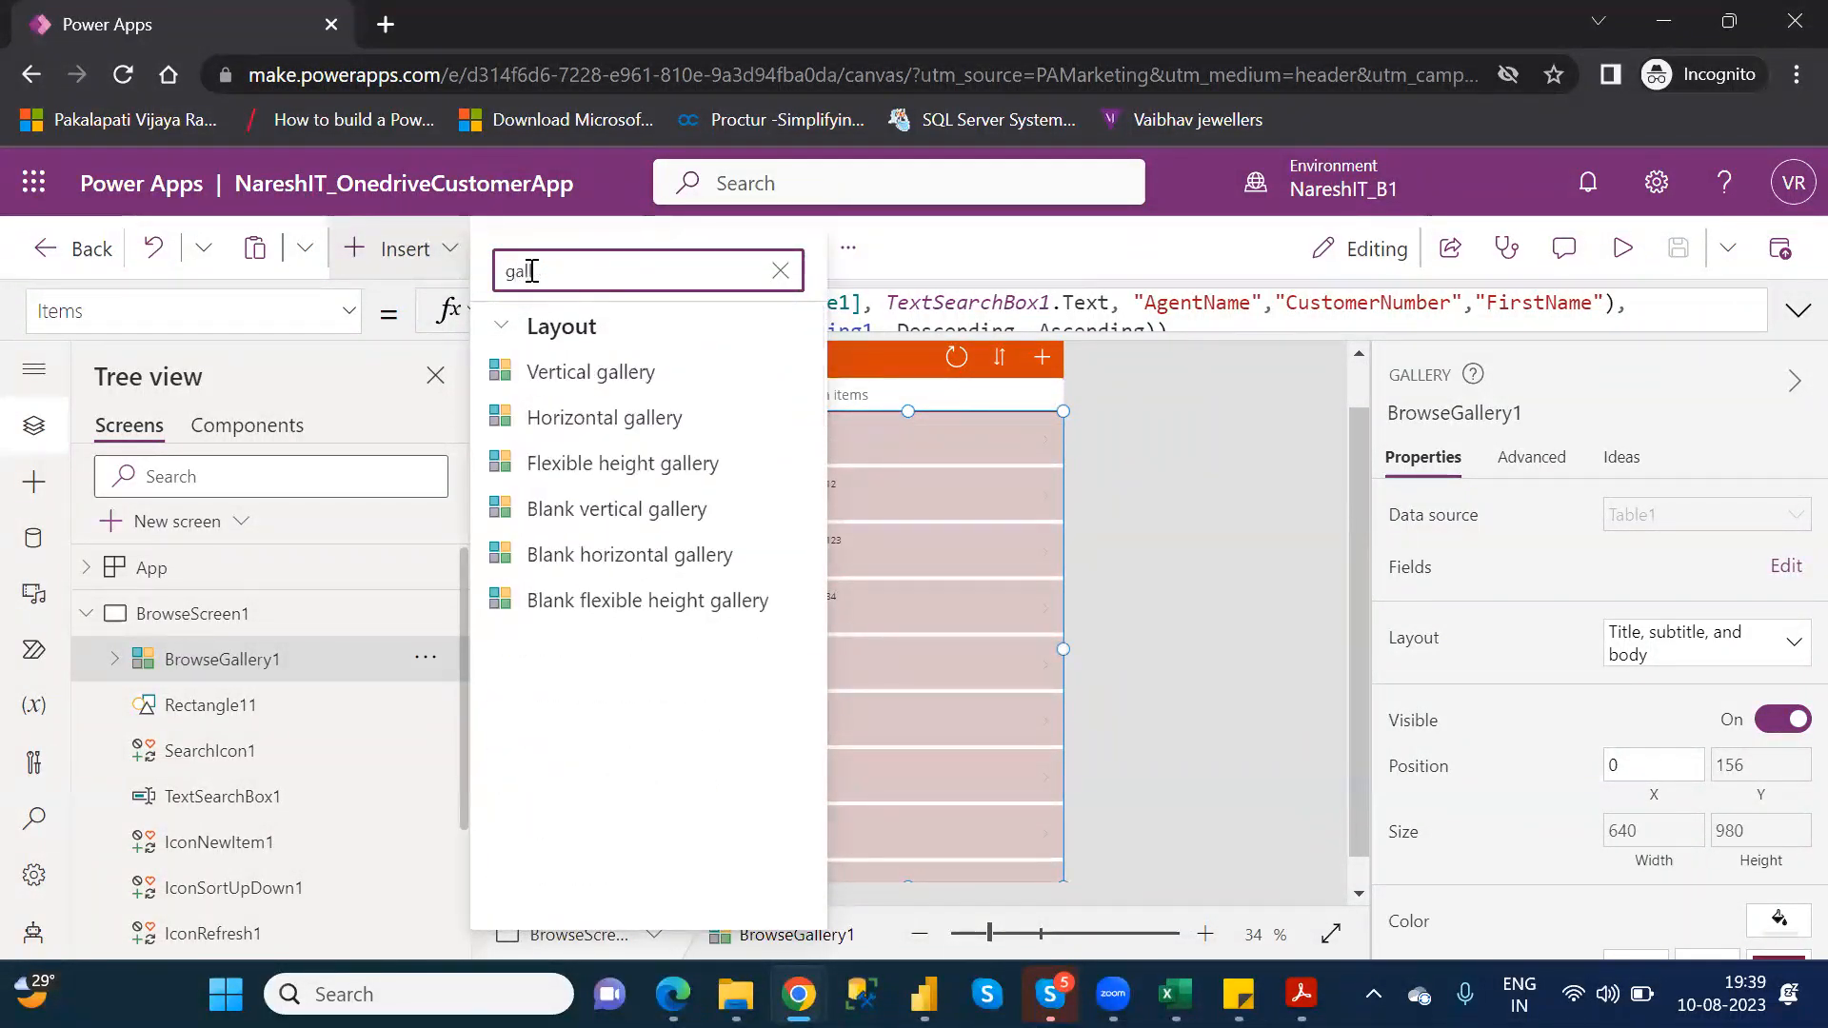
type("l")
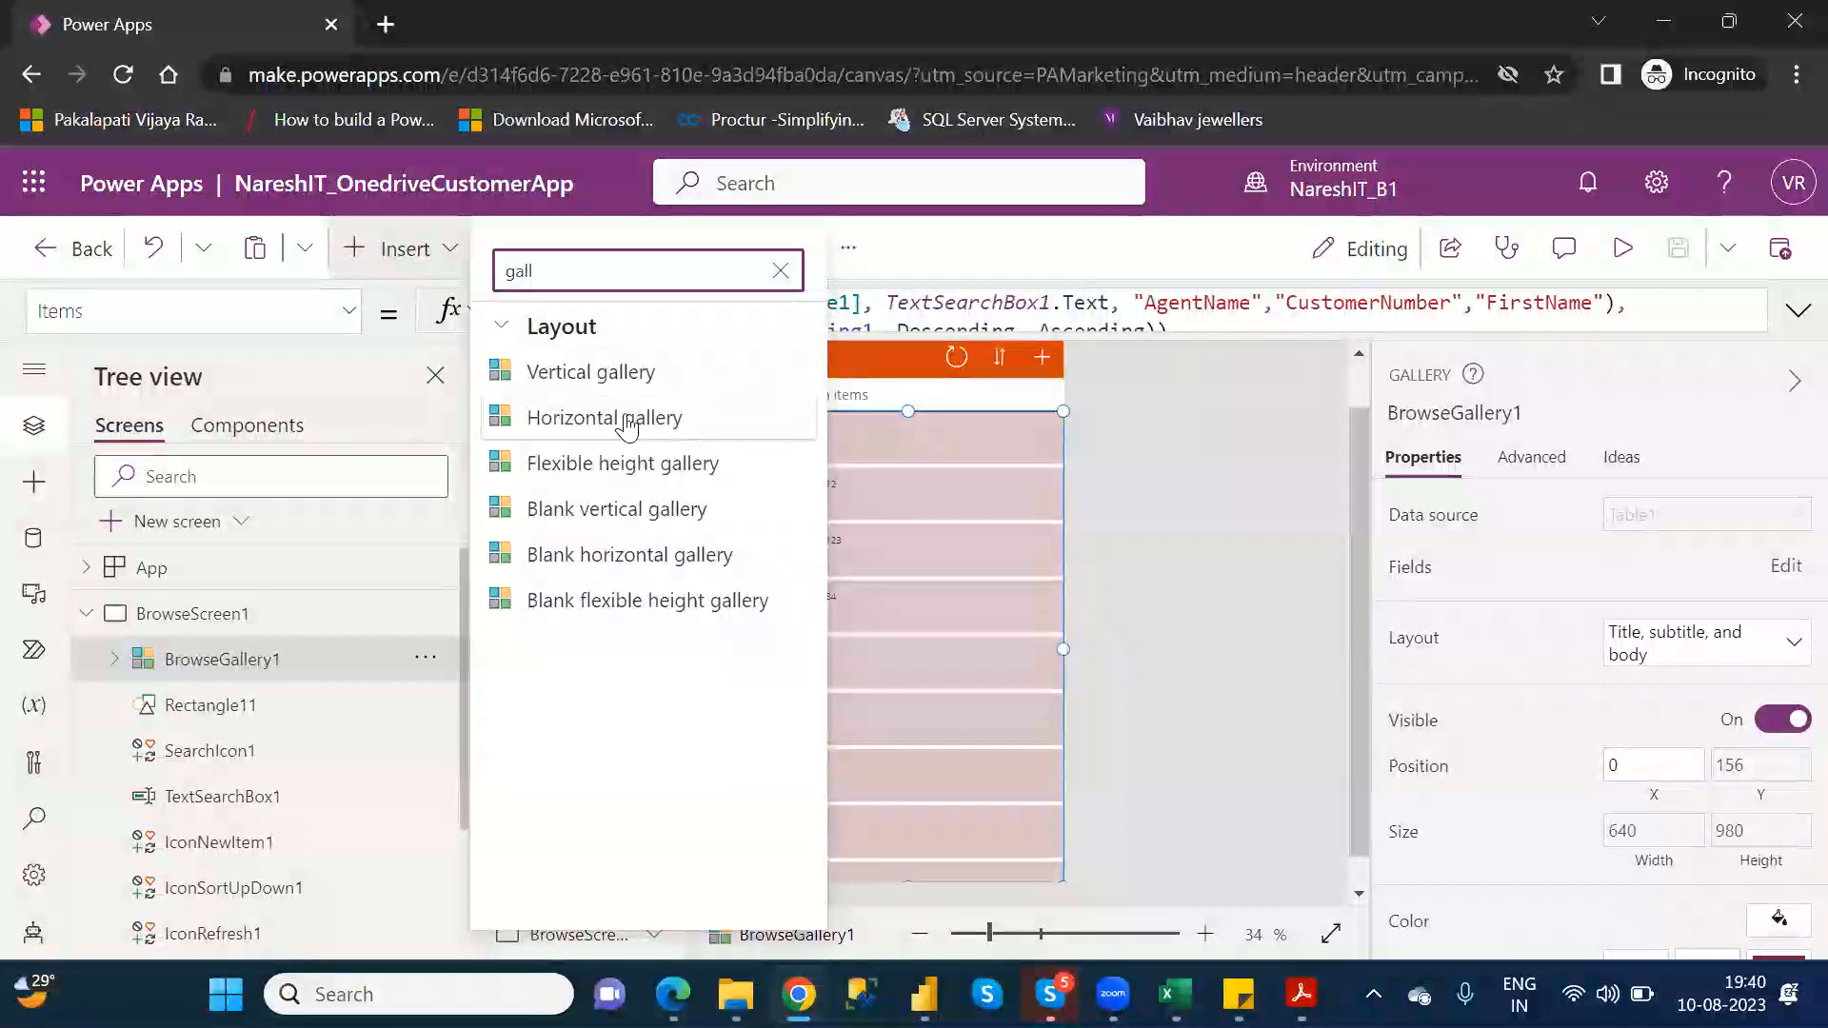
left_click(683, 428)
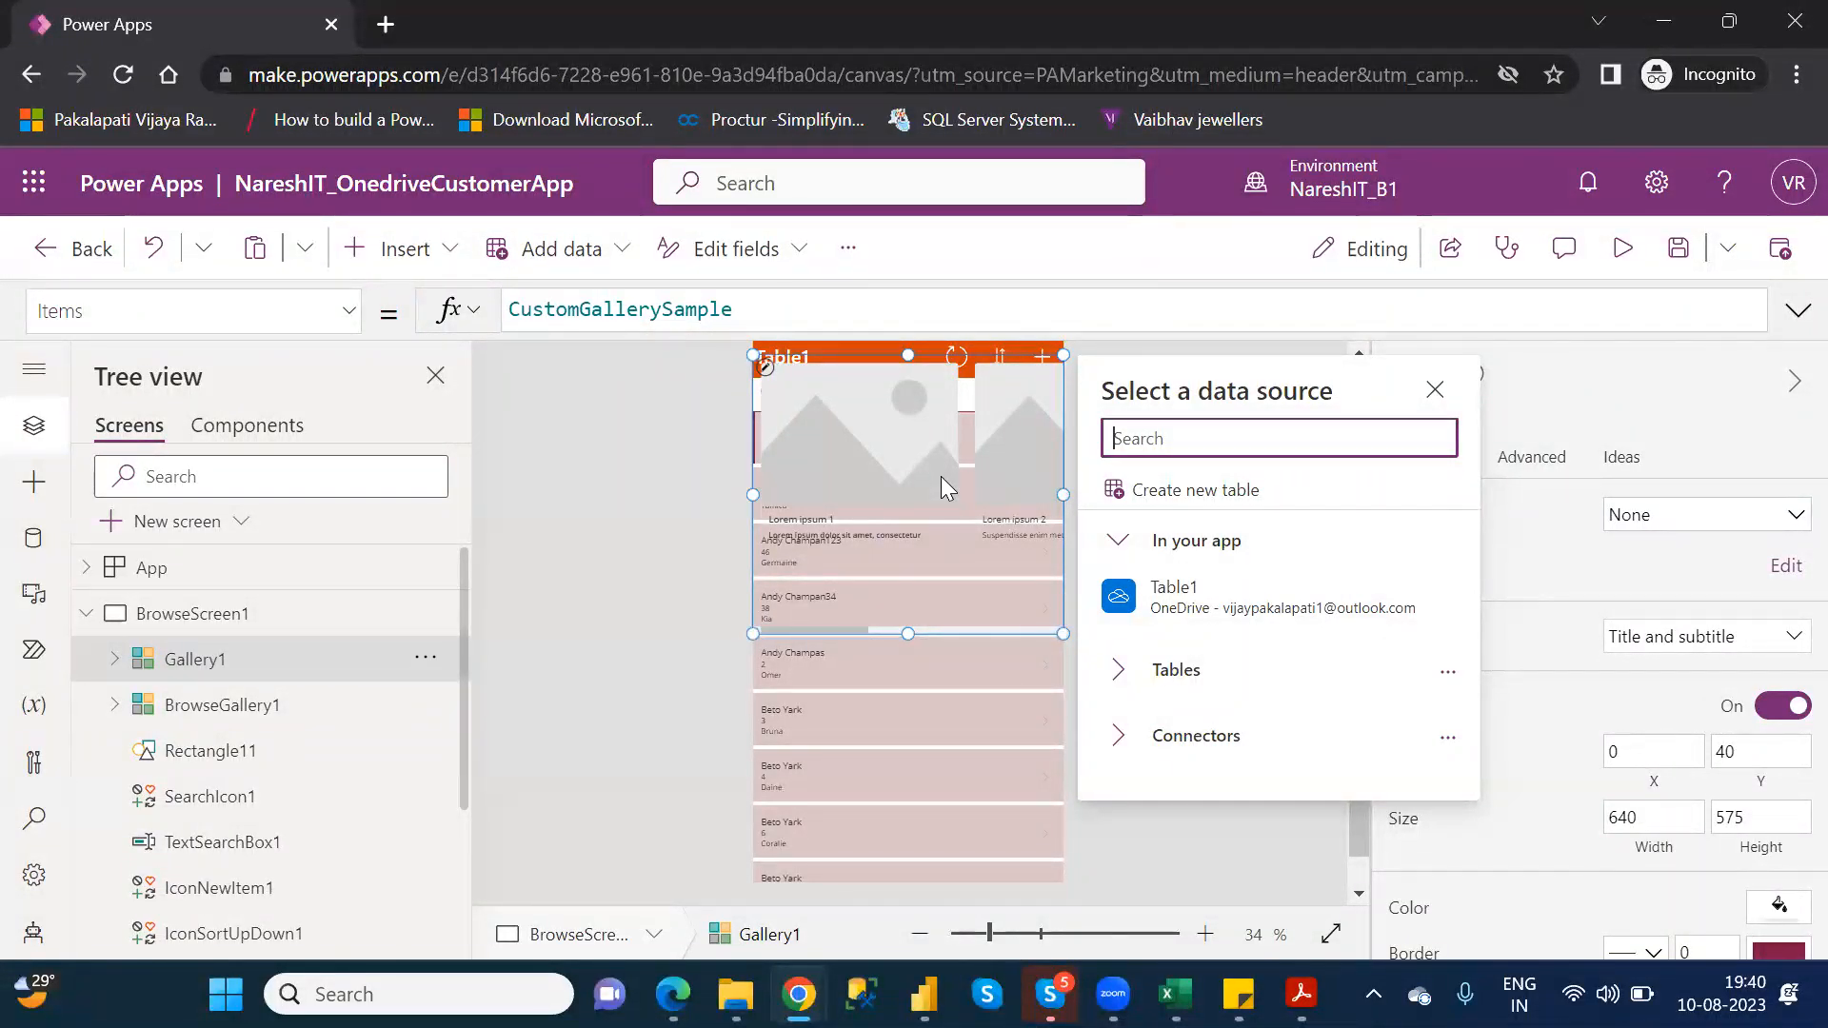
Delete the horizontal gallery from BrowseScreen1 and look up the insertable gallery types by searching for "gall".
left_click(968, 561)
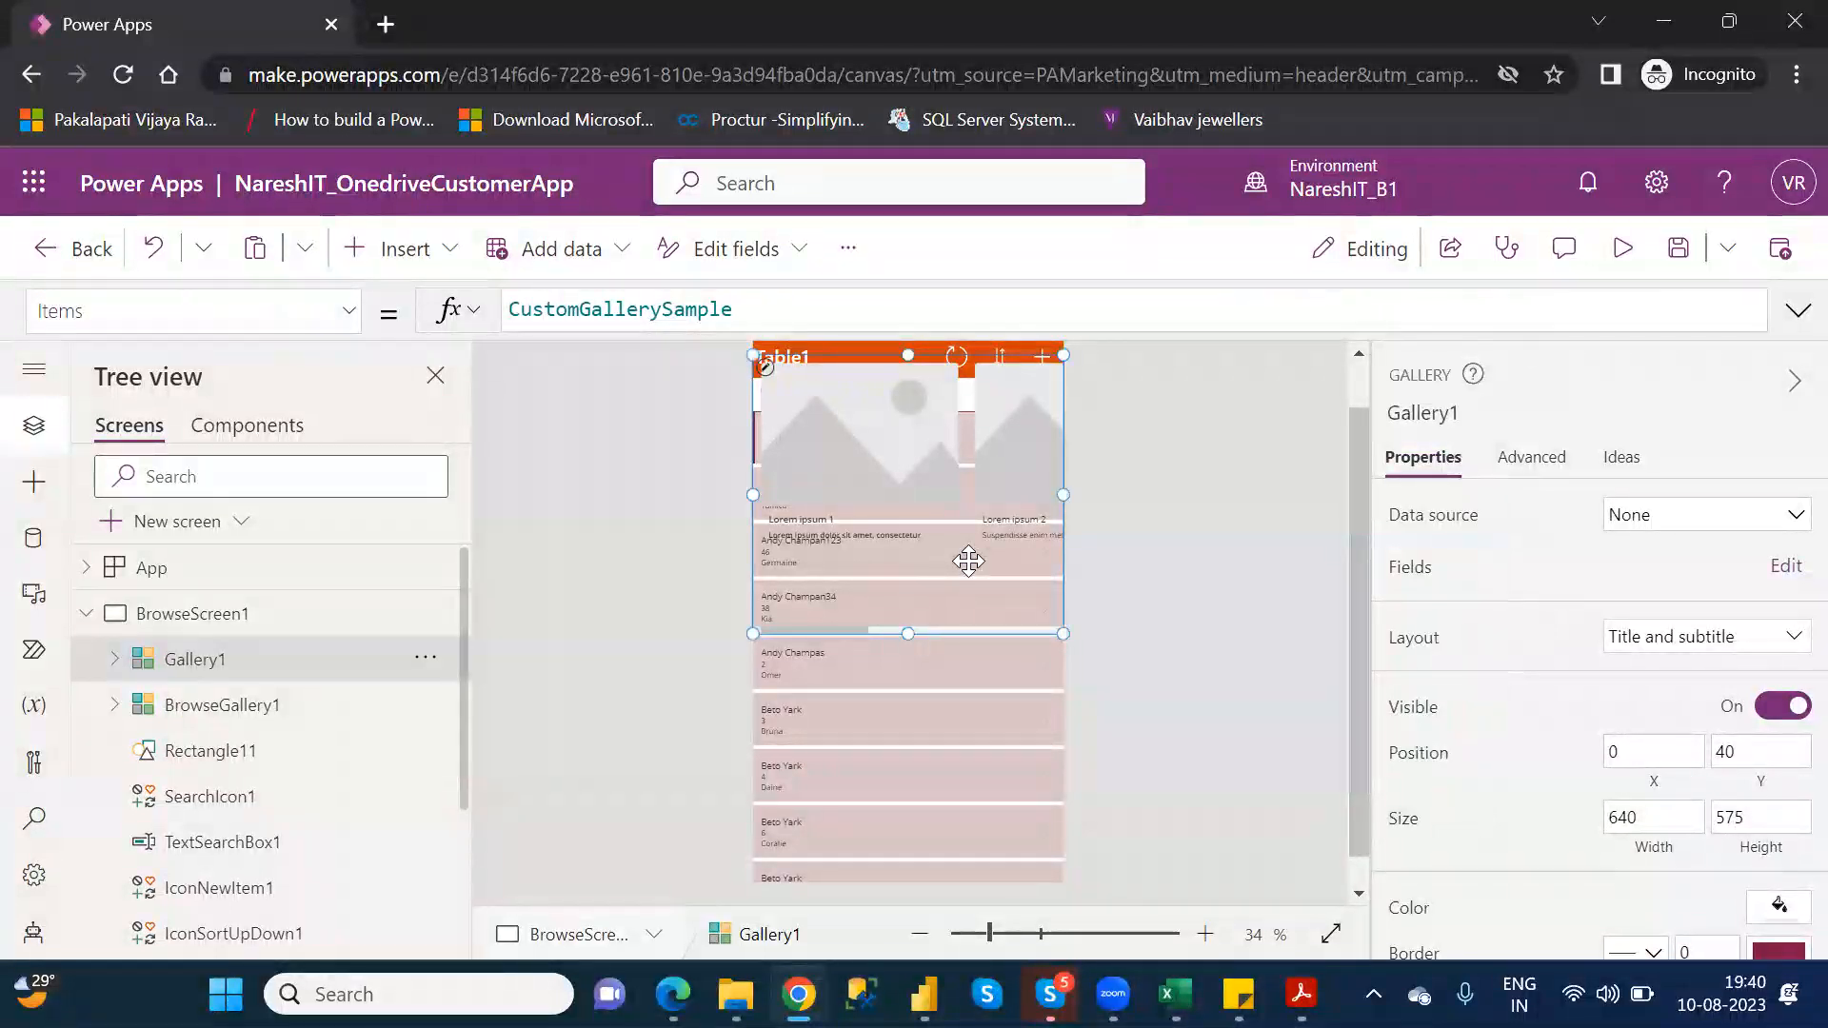
key("Delete")
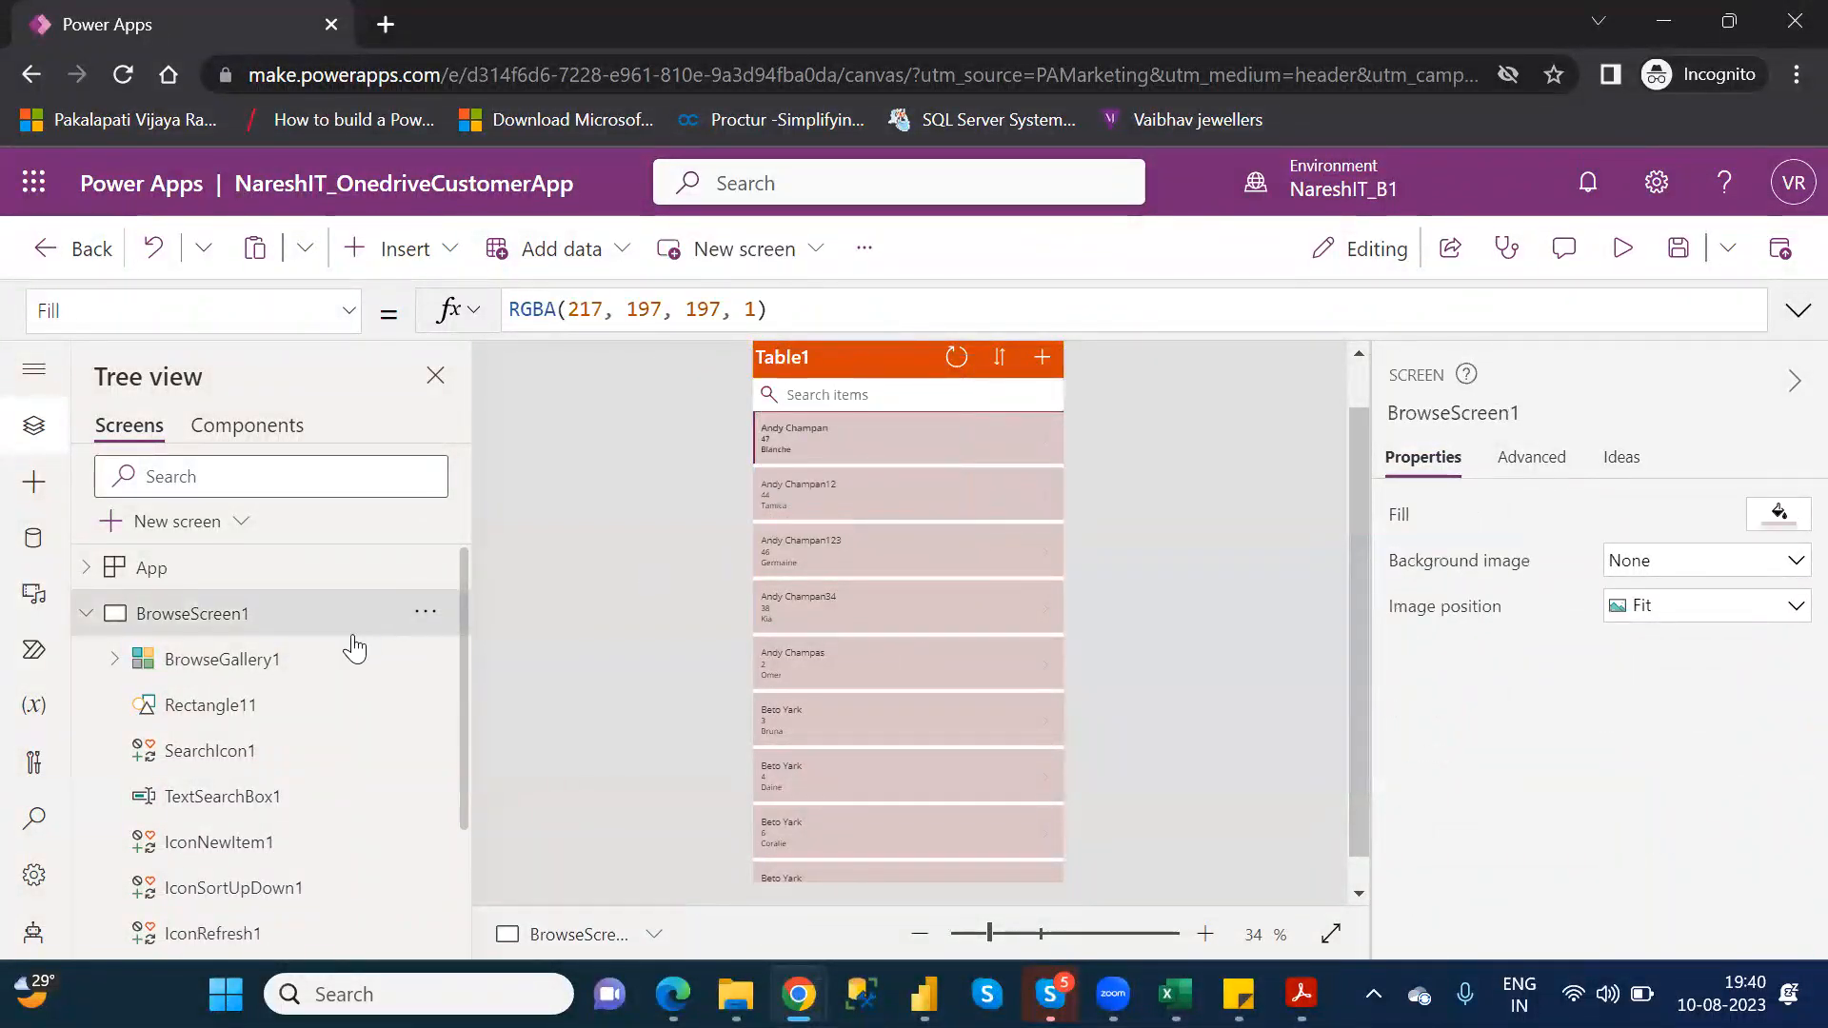
left_click(406, 251)
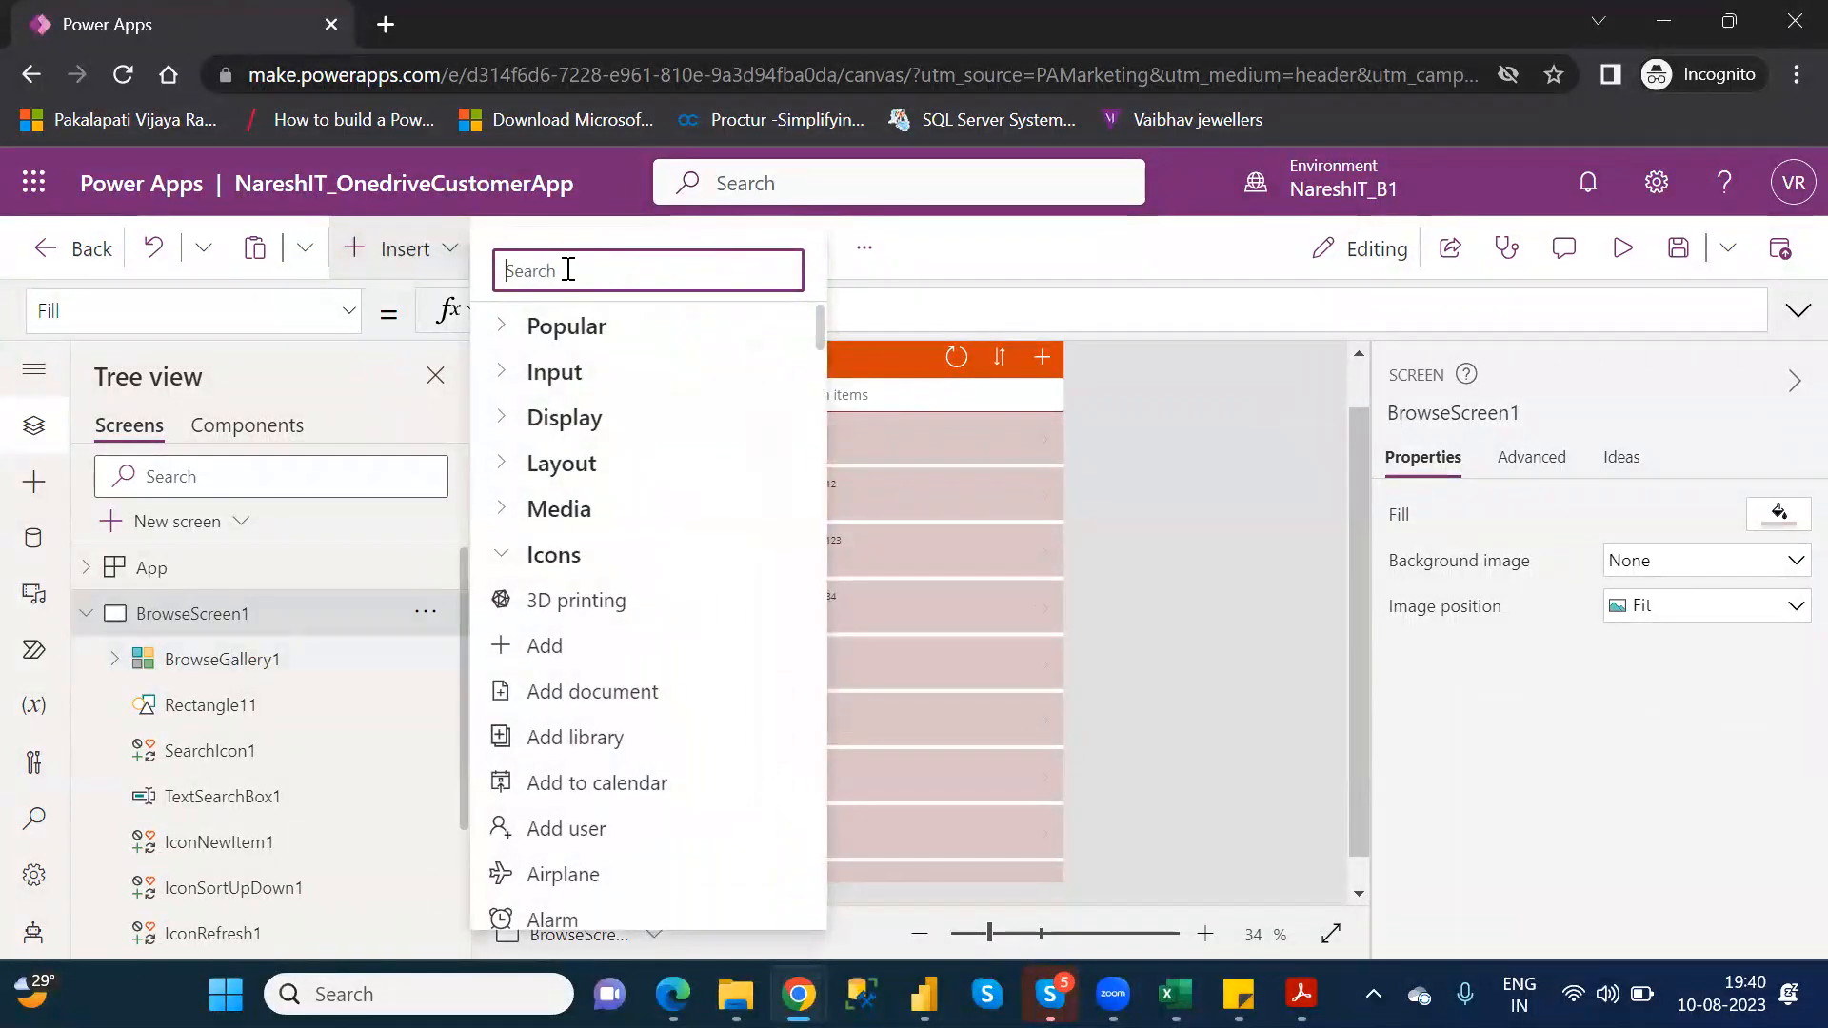
type("gall")
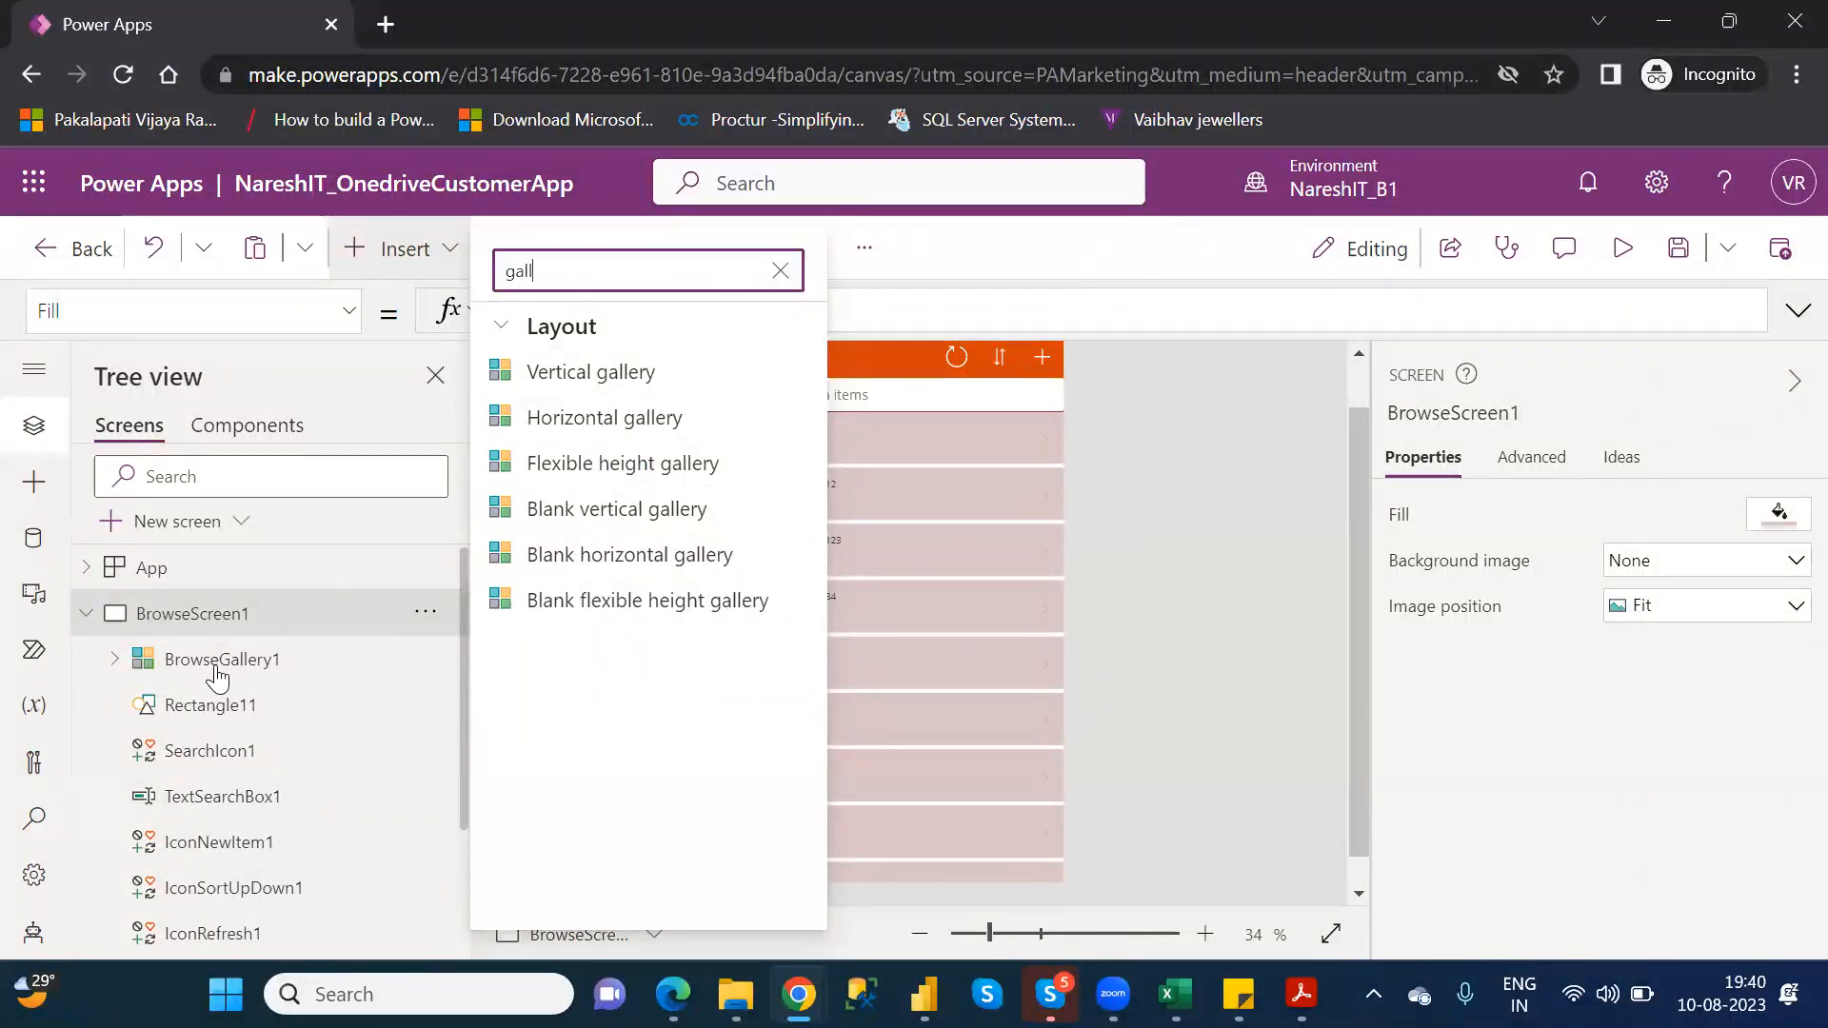
left_click(262, 661)
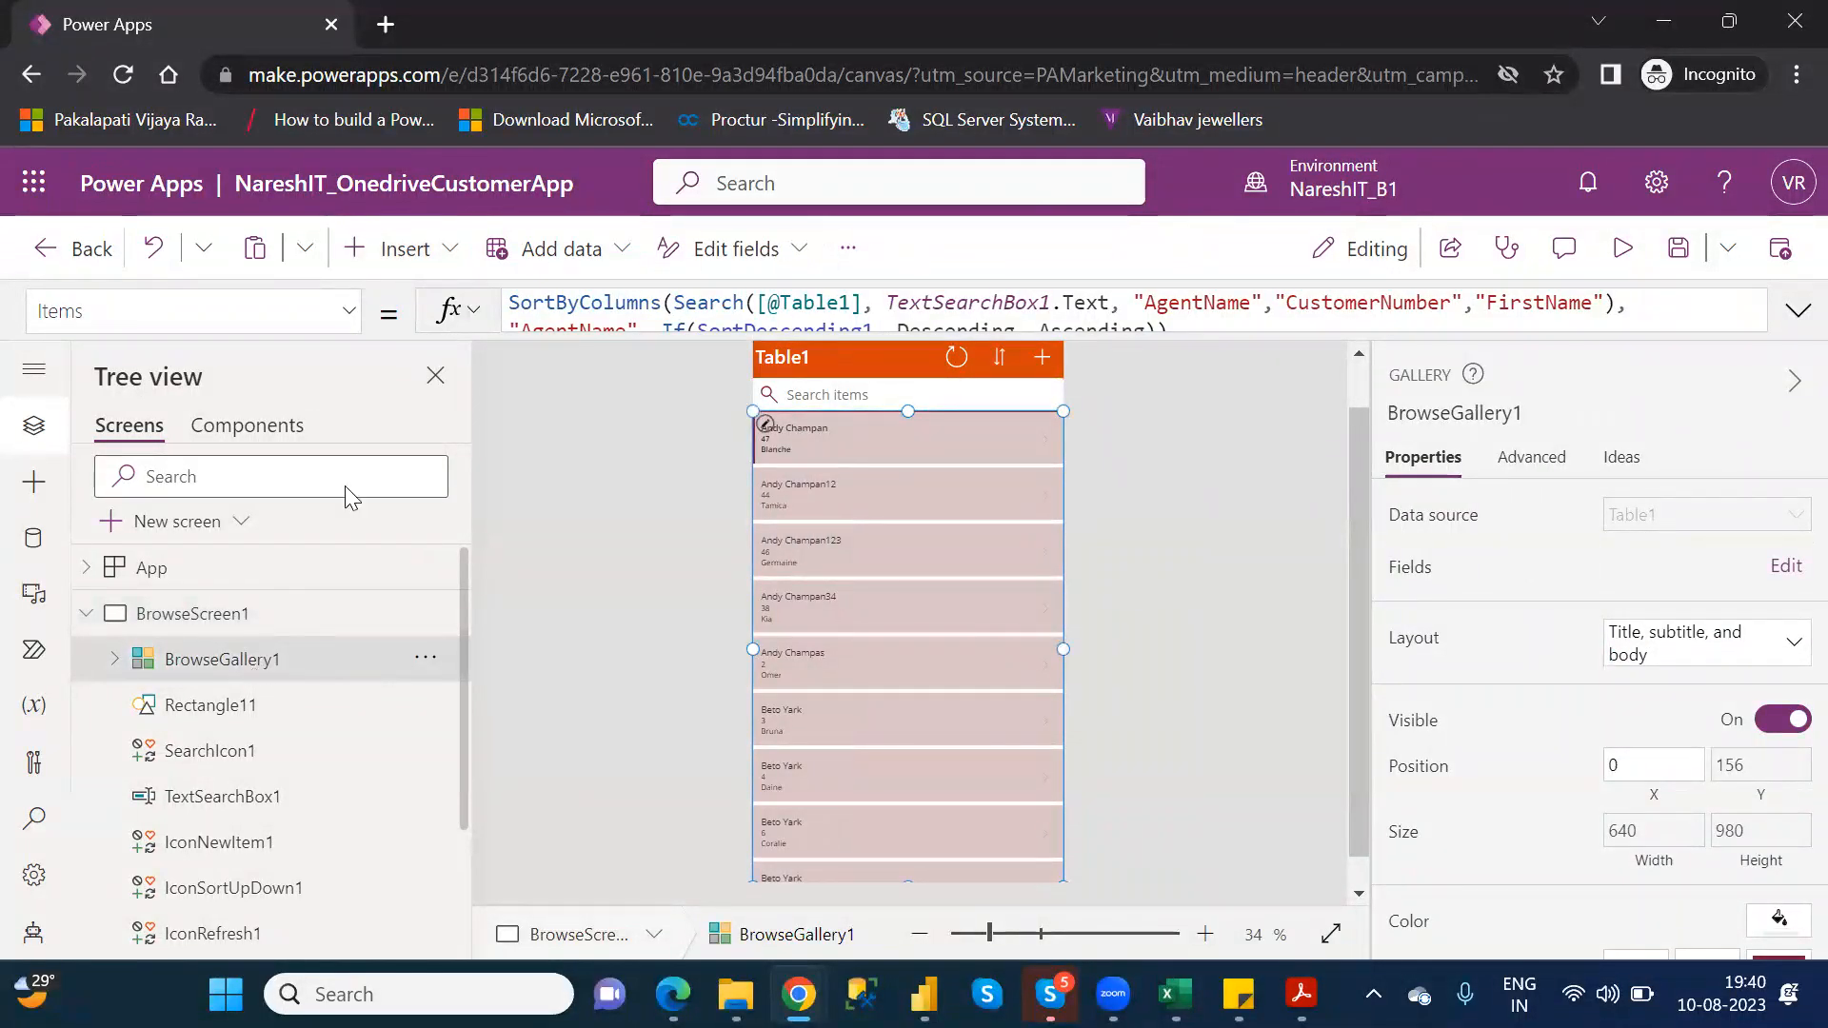
Add a vertical gallery to BrowseScreen1 without a data source and delete it again.
left_click(398, 255)
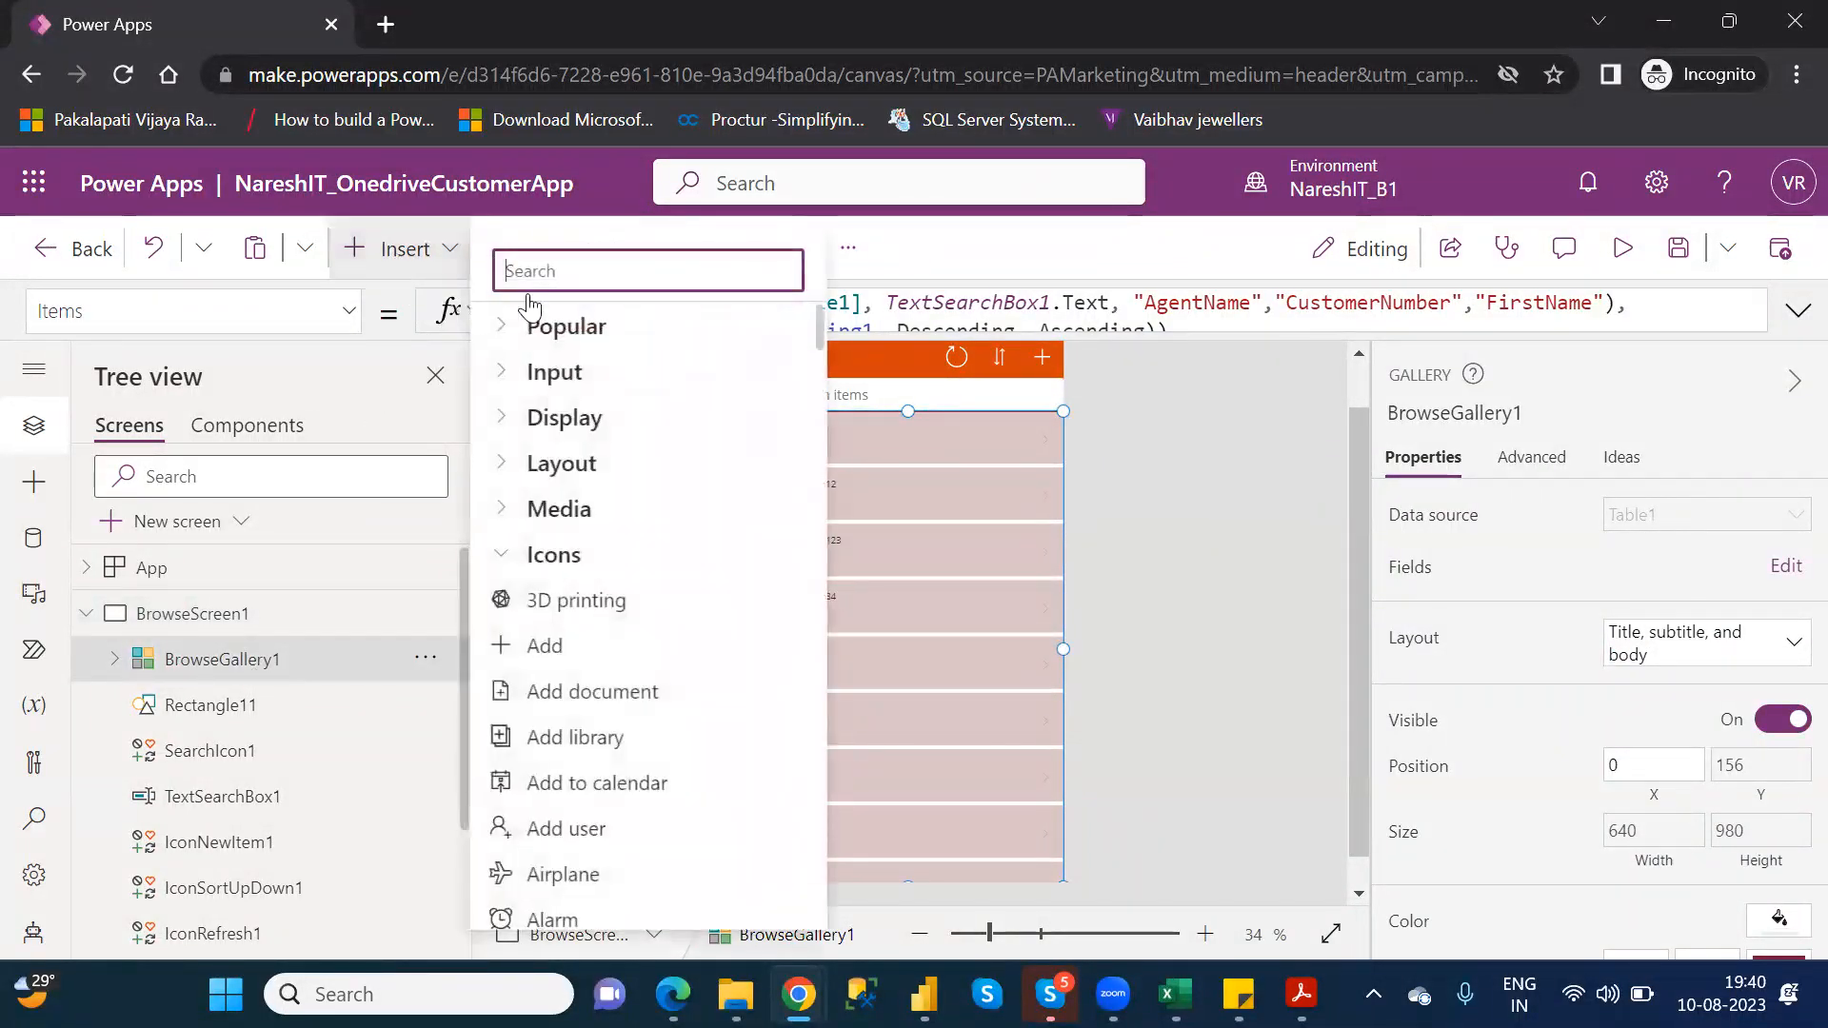
type("gall")
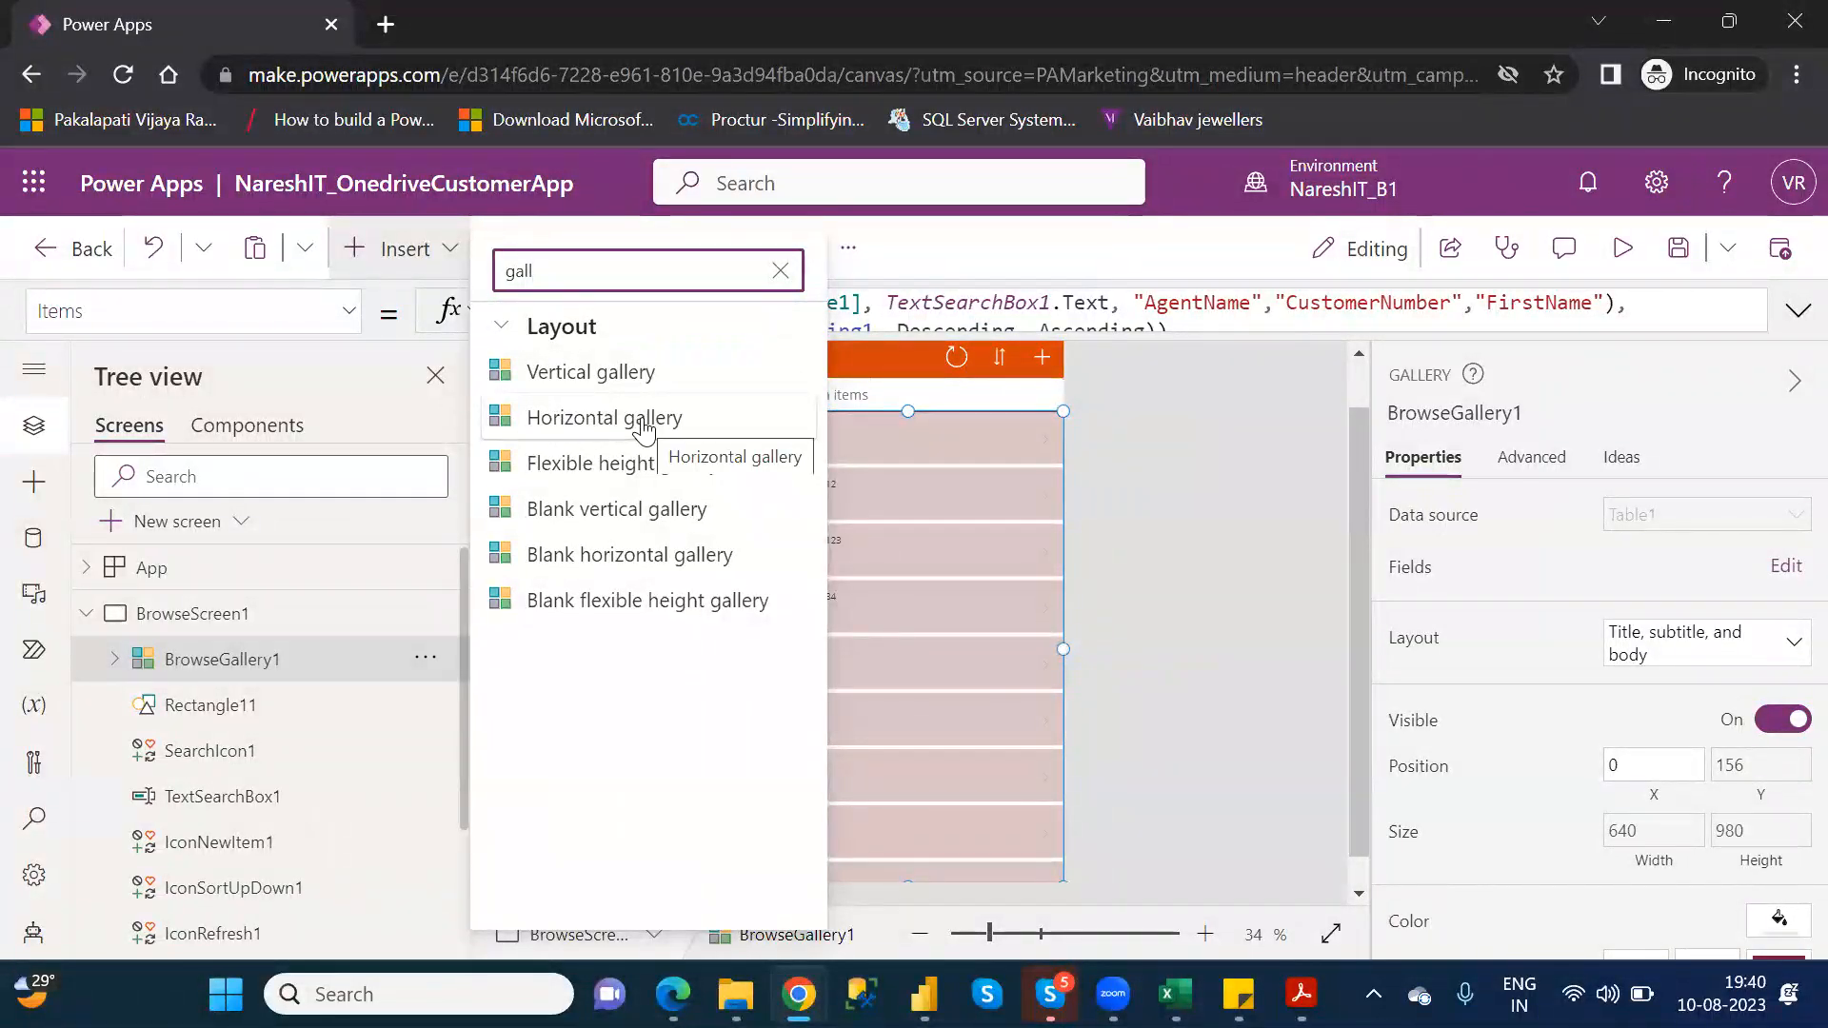
left_click(622, 381)
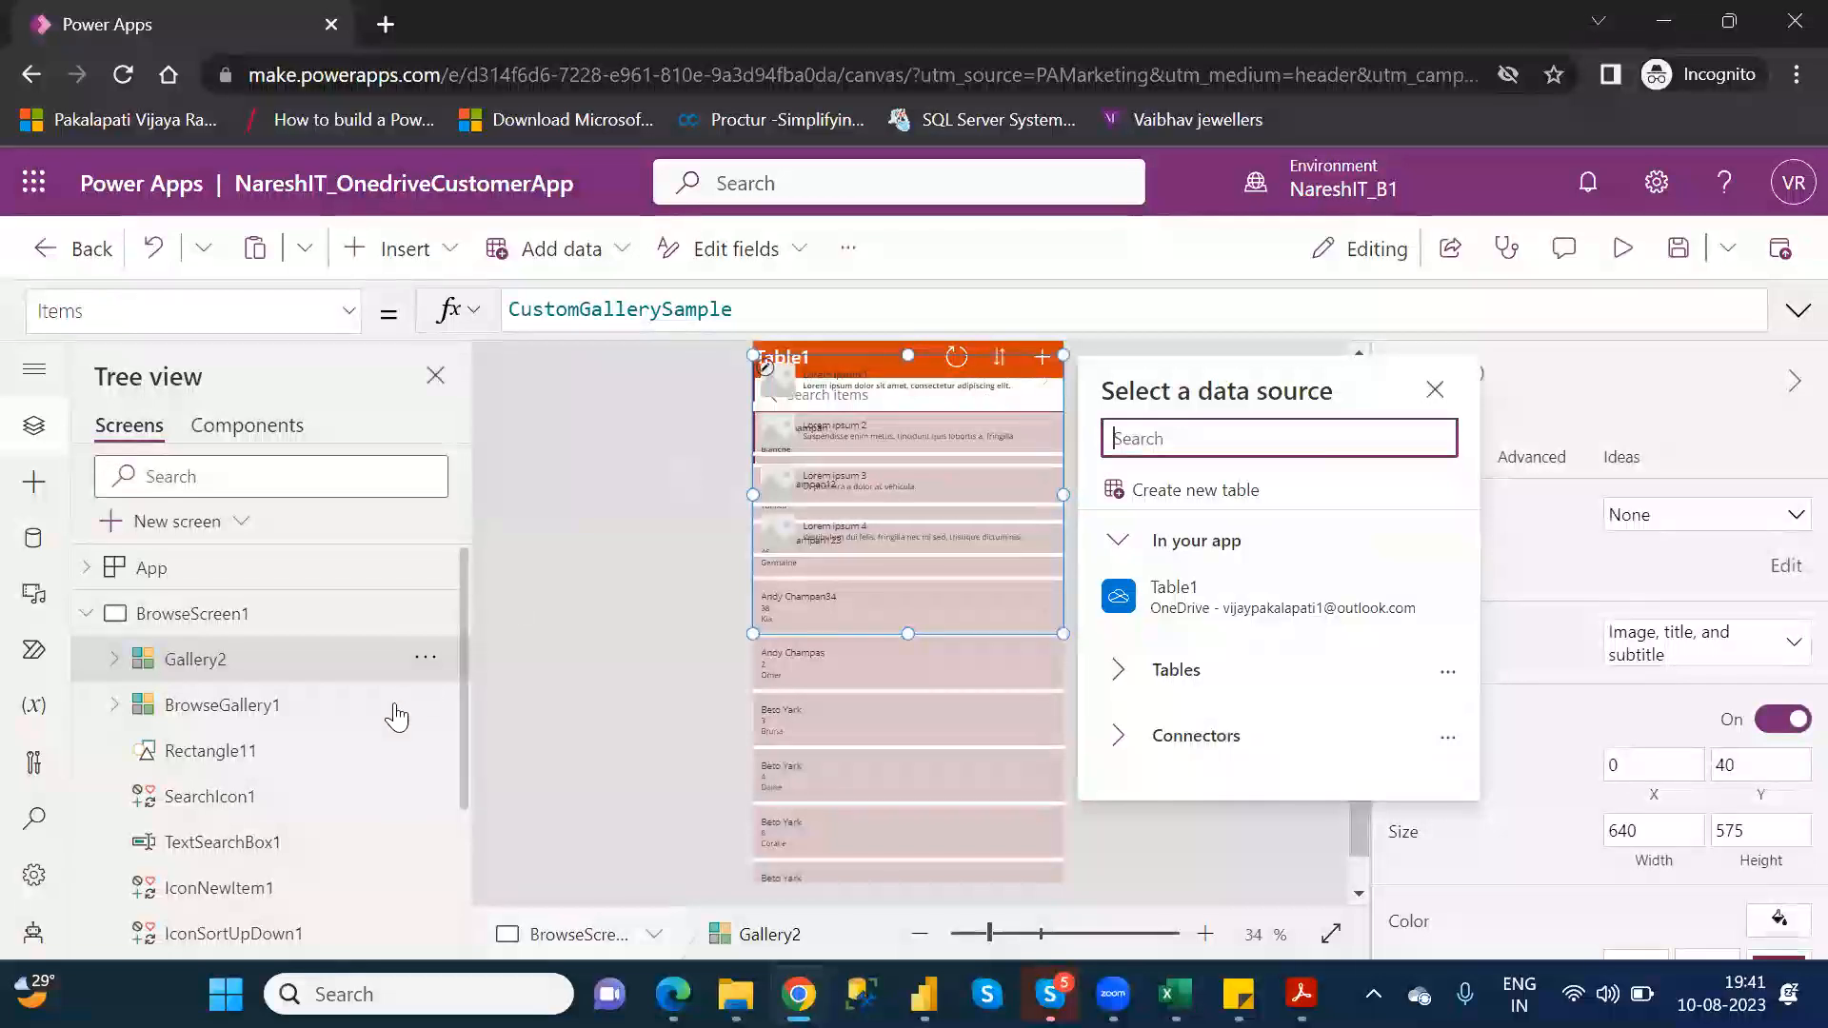
left_click(426, 658)
left_click(425, 658)
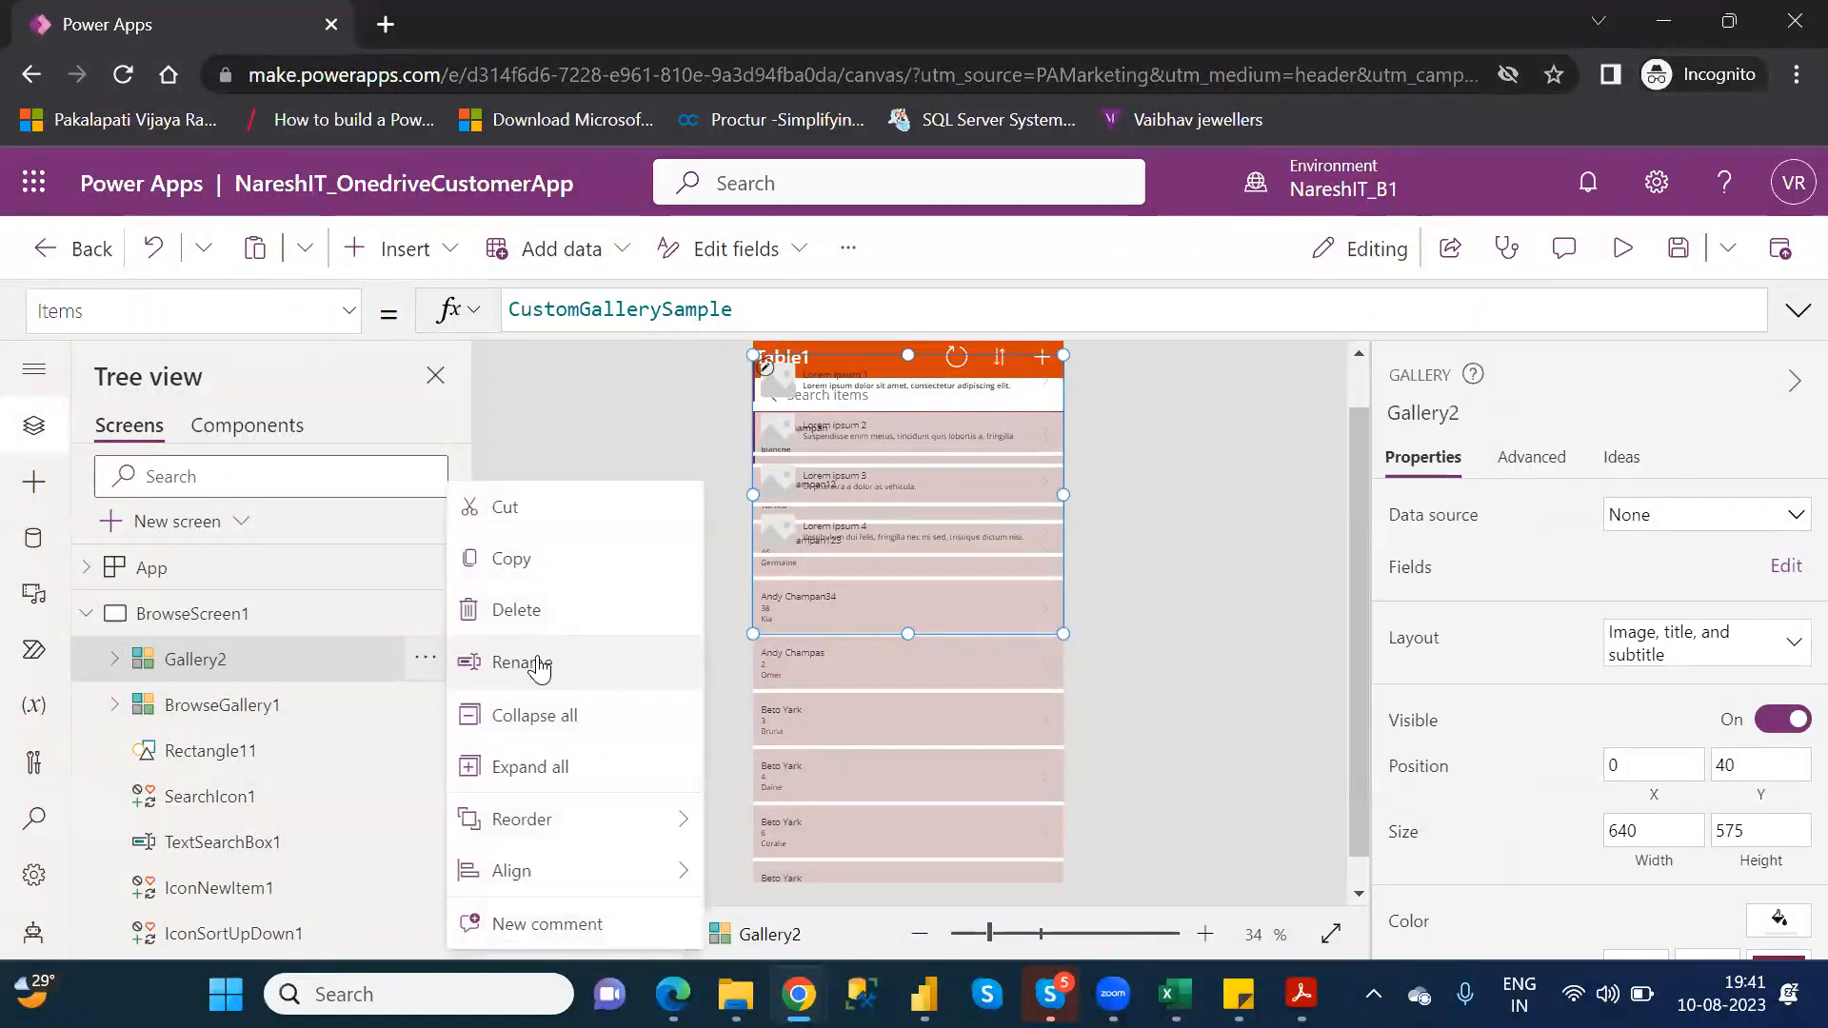
left_click(550, 609)
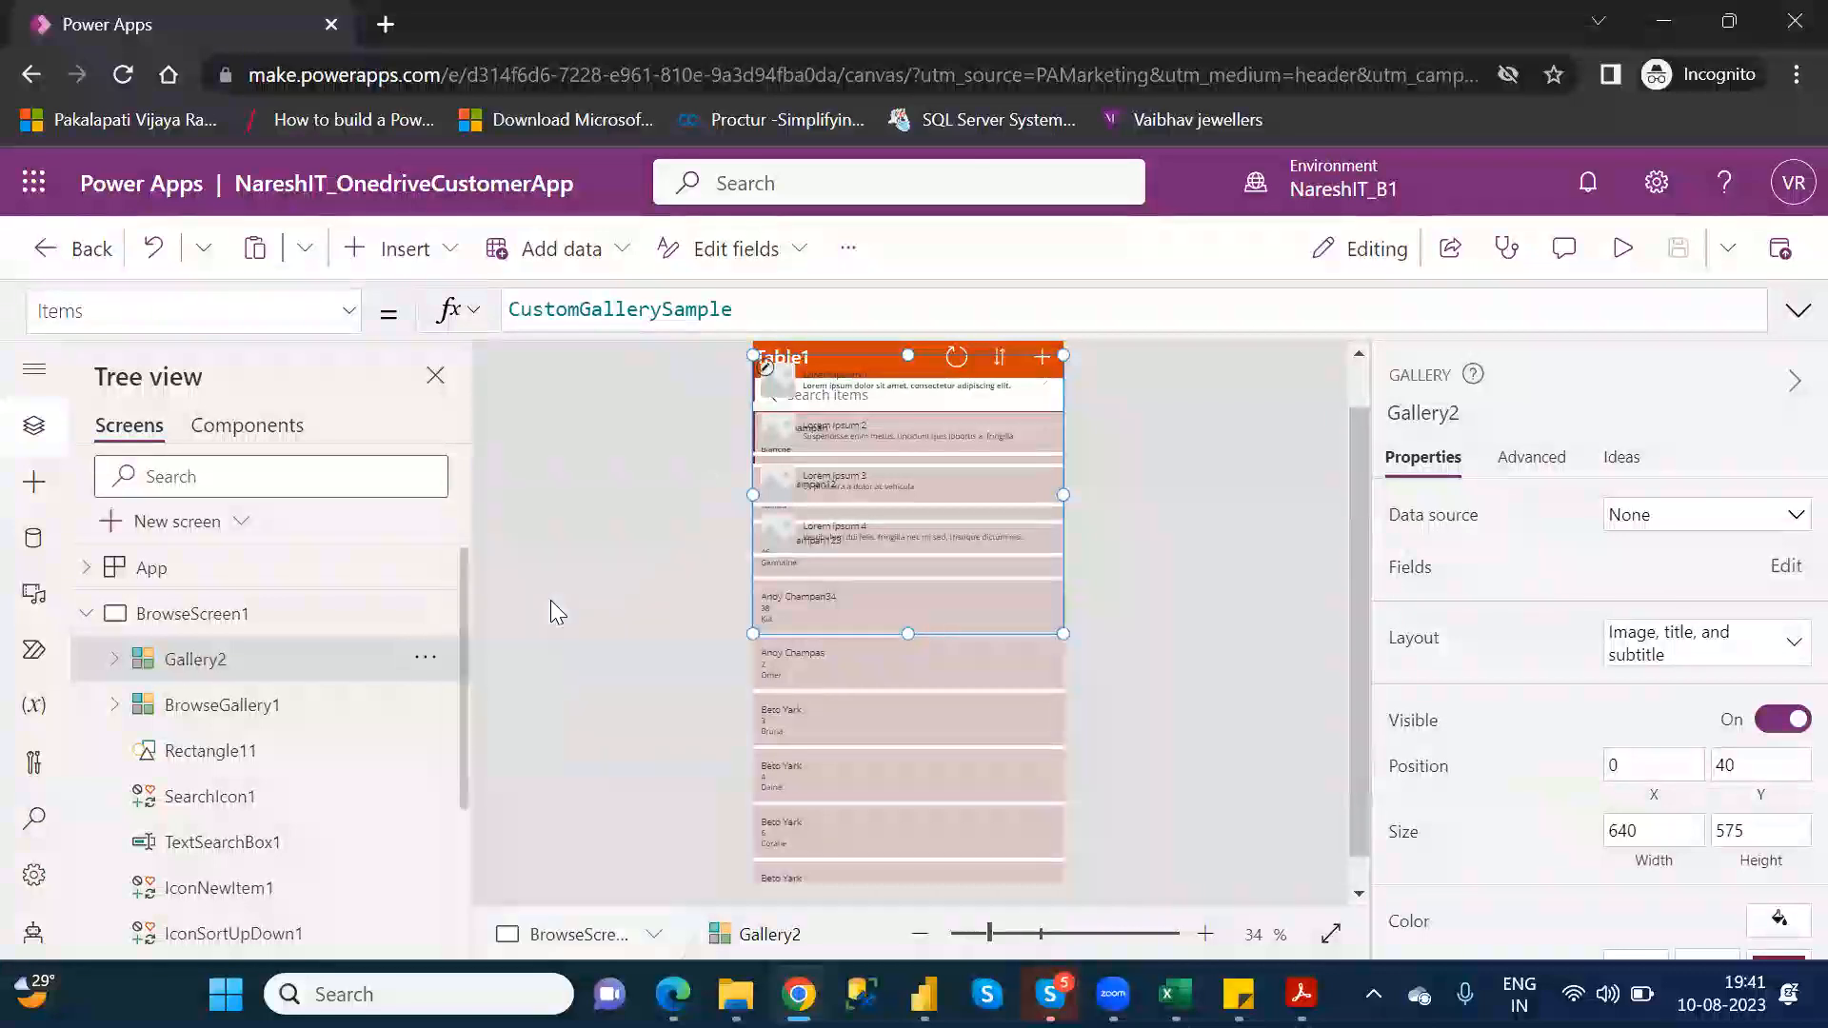
Add a new screen with the Blank layout to the app and collapse BrowseScreen1's controls.
left_click(226, 528)
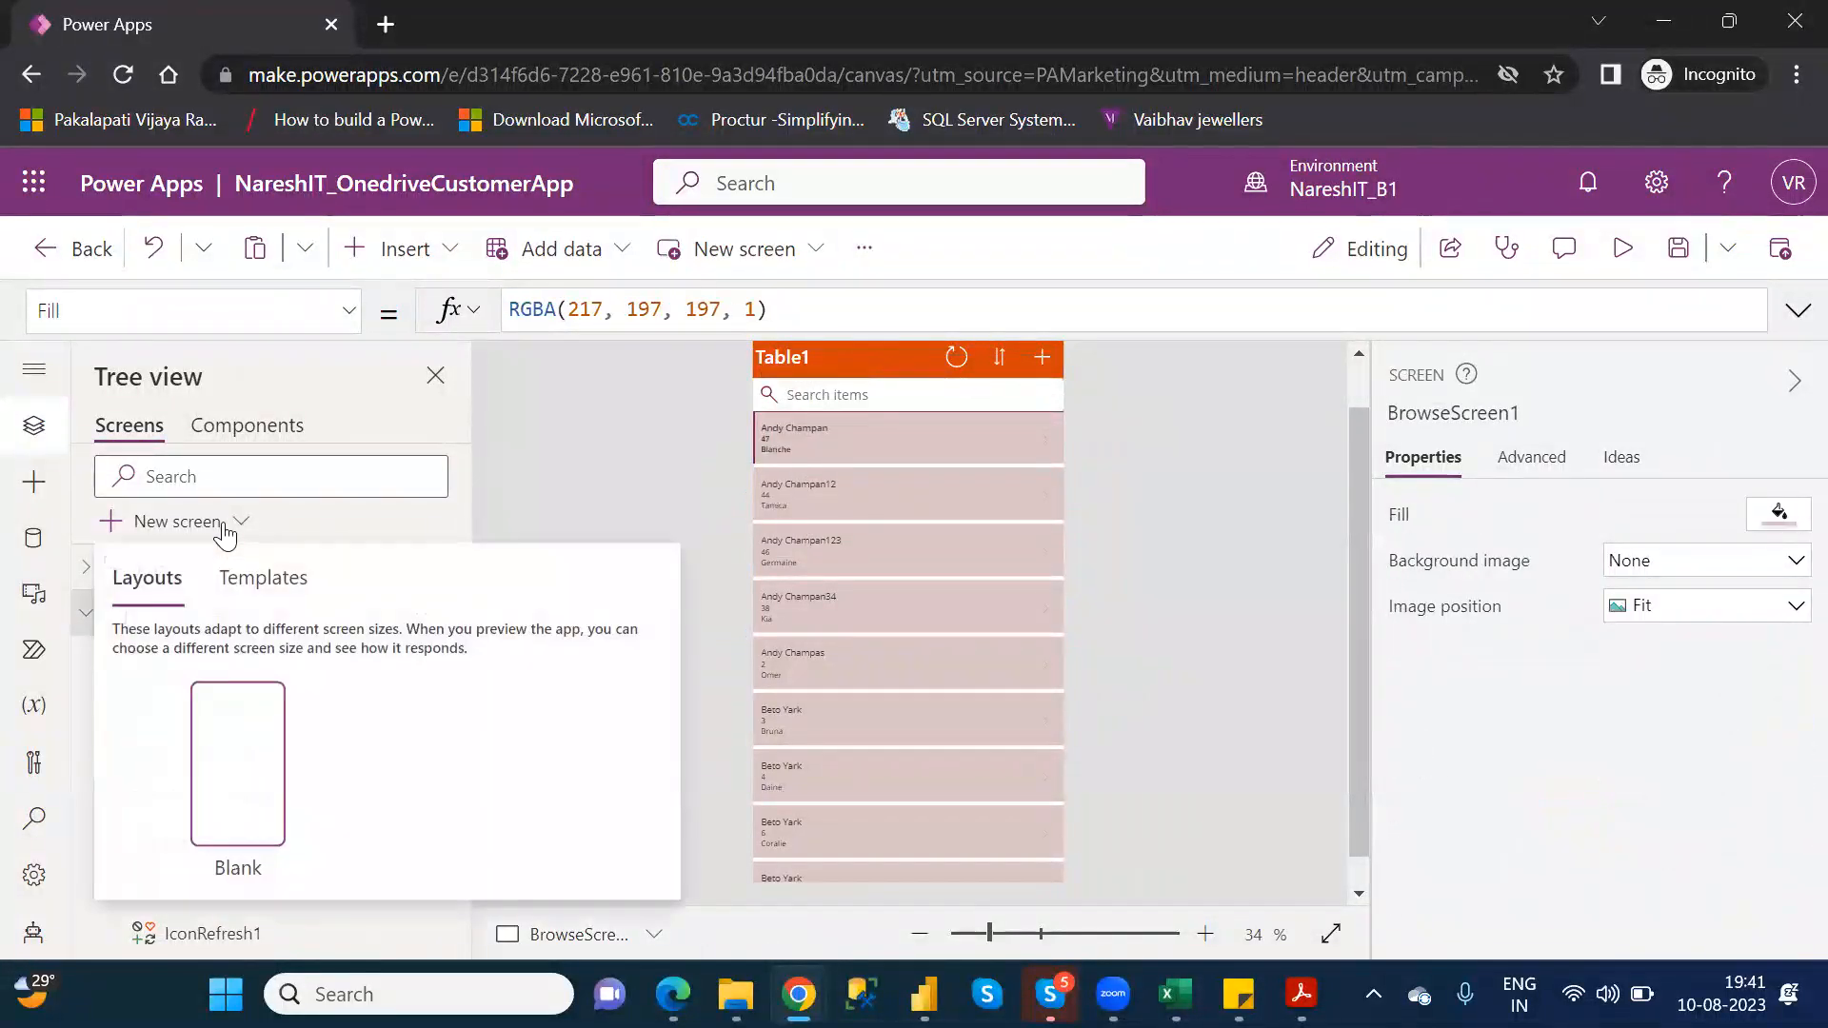
left_click(239, 751)
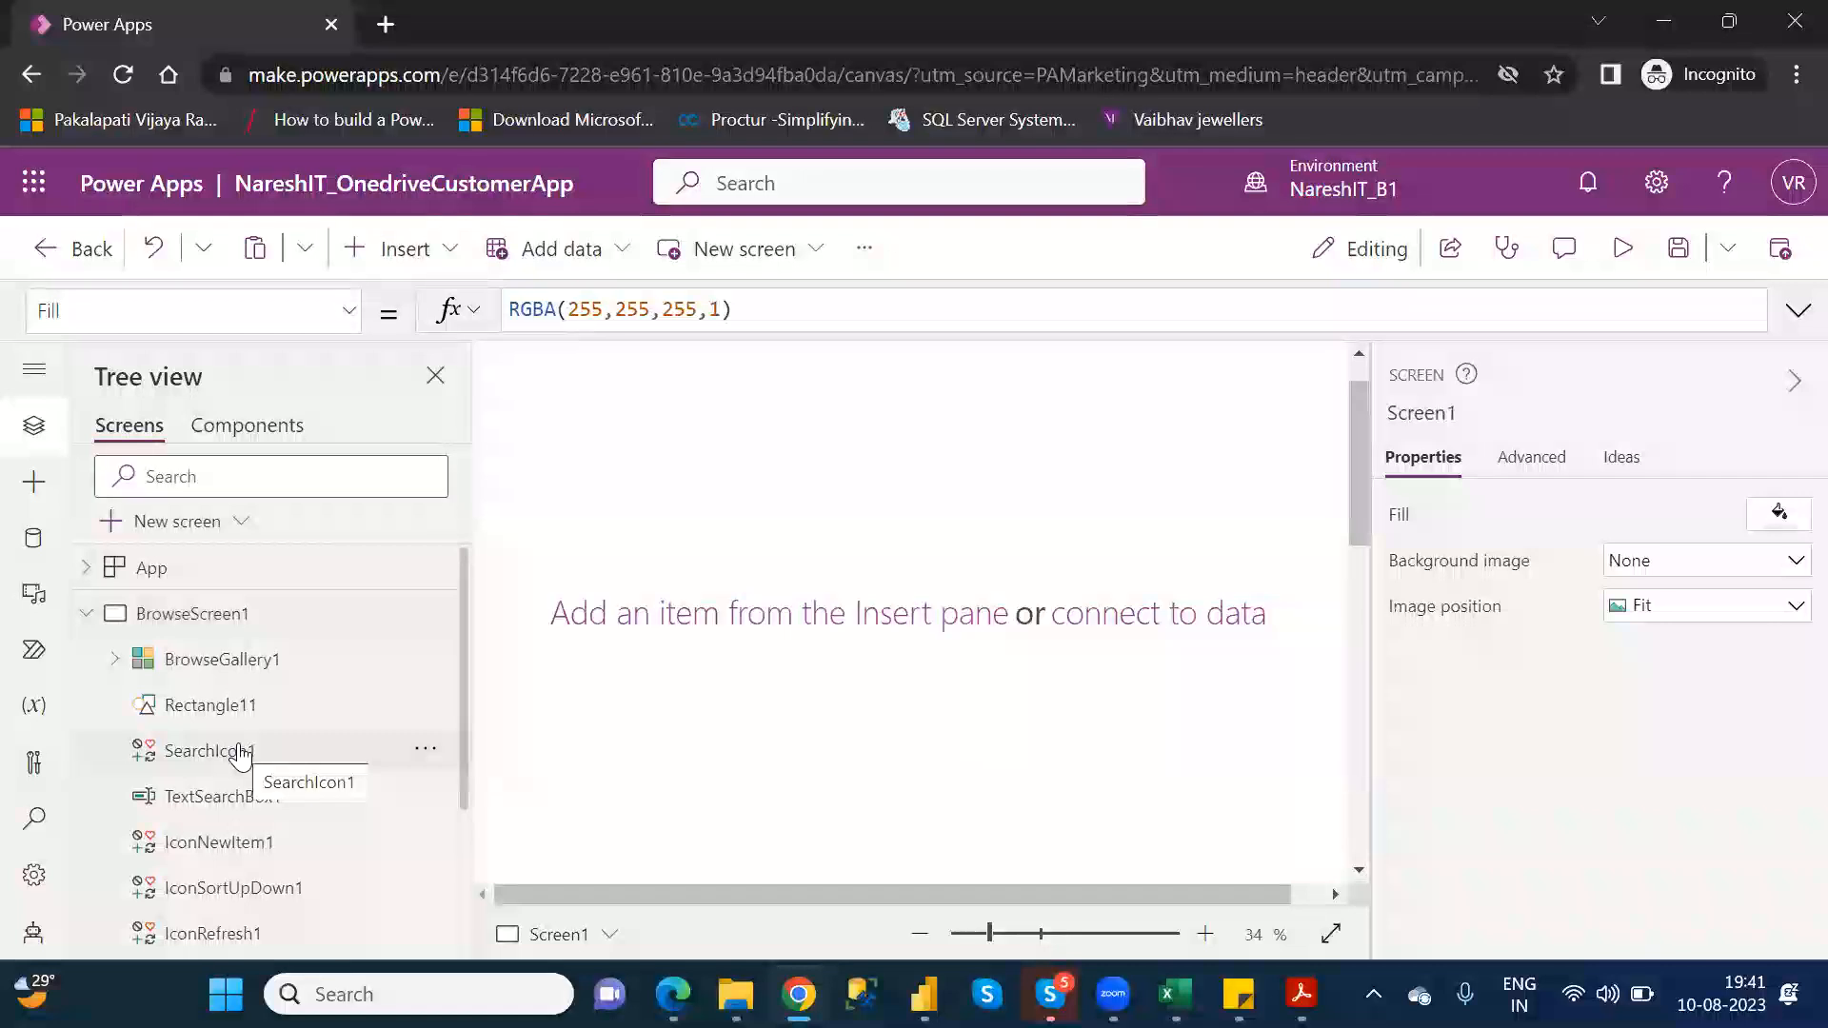
left_click(86, 614)
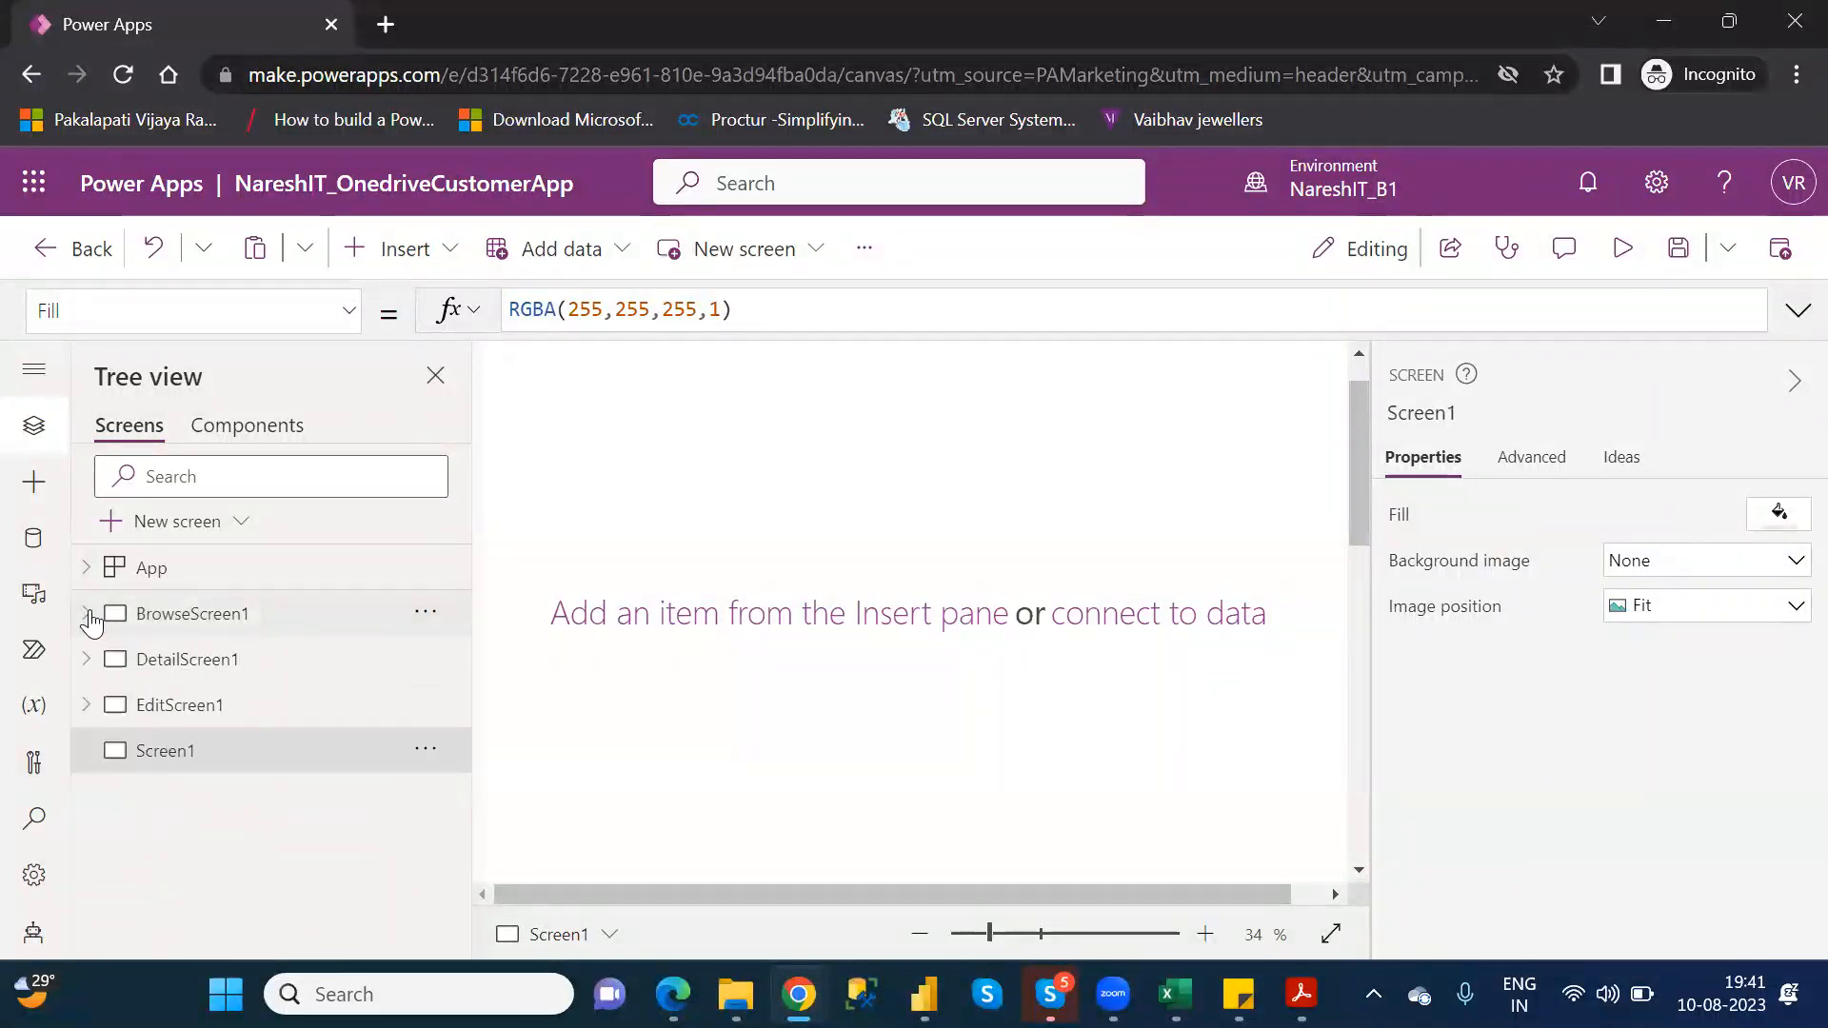
Insert a vertical gallery on the blank Screen1, view its sample image, title and subtitle layout, and delete it.
left_click(431, 274)
type("g")
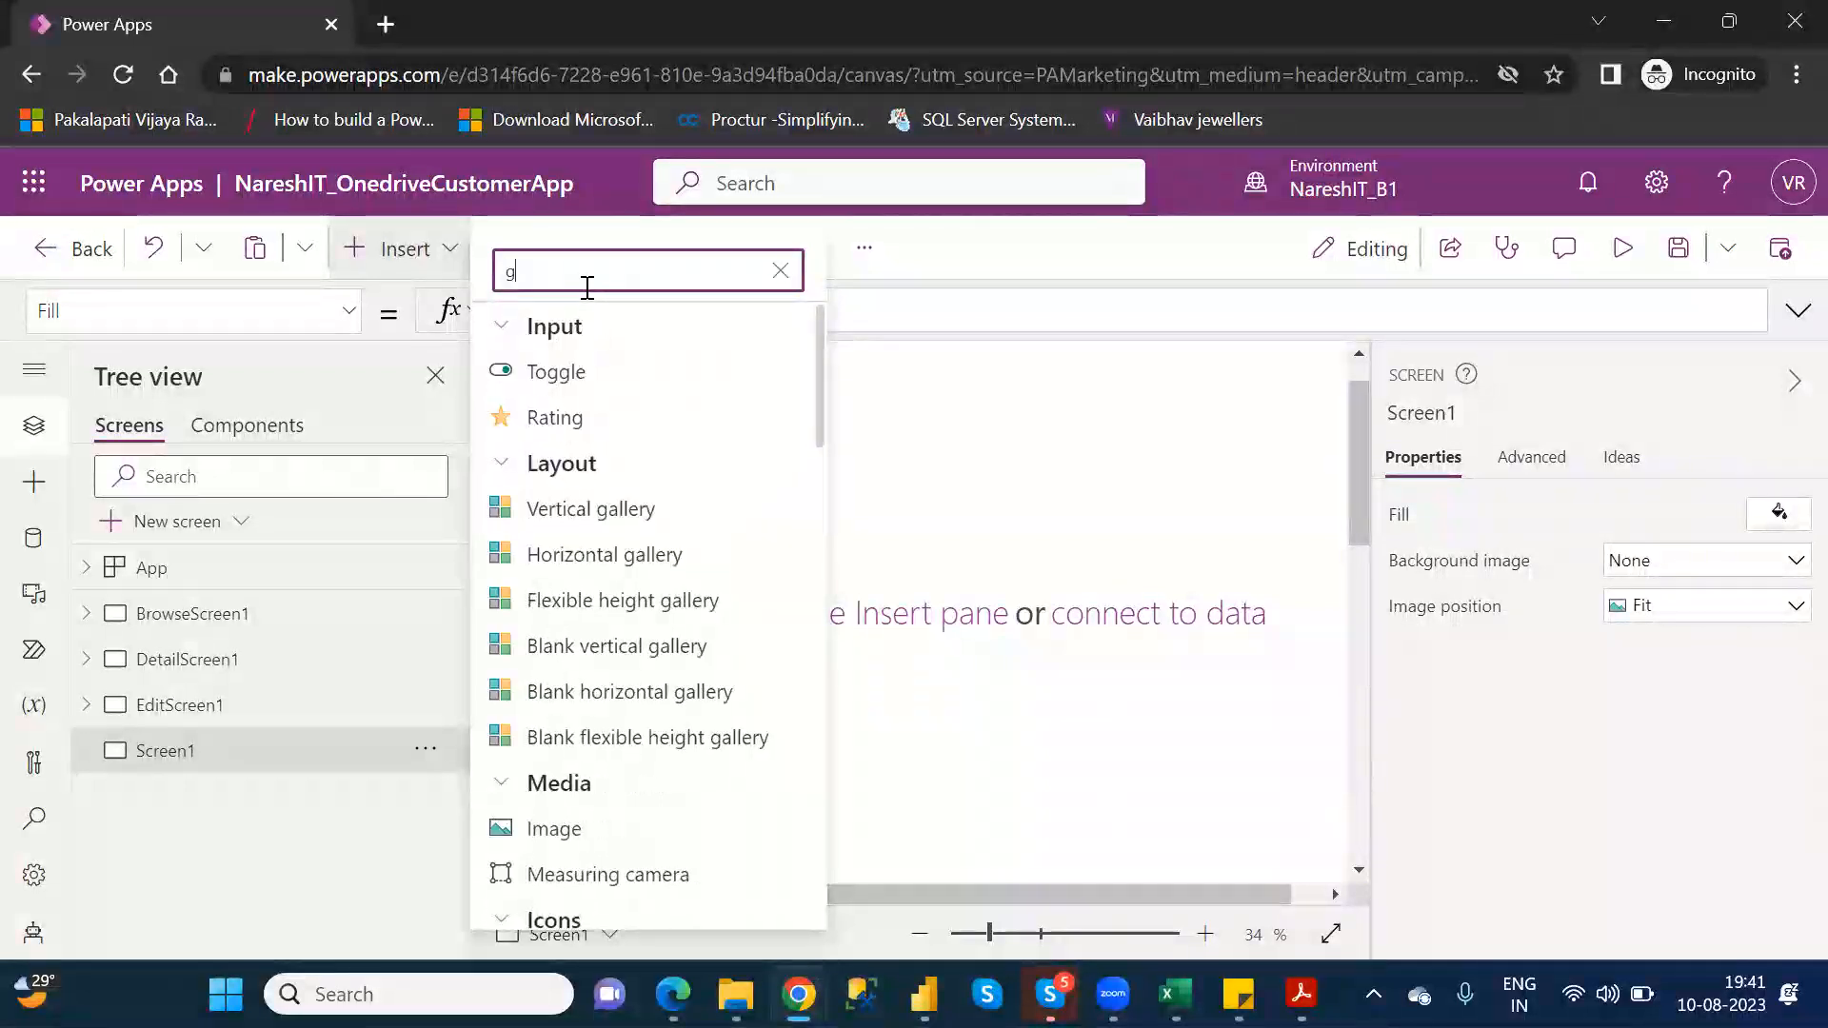
type("alle")
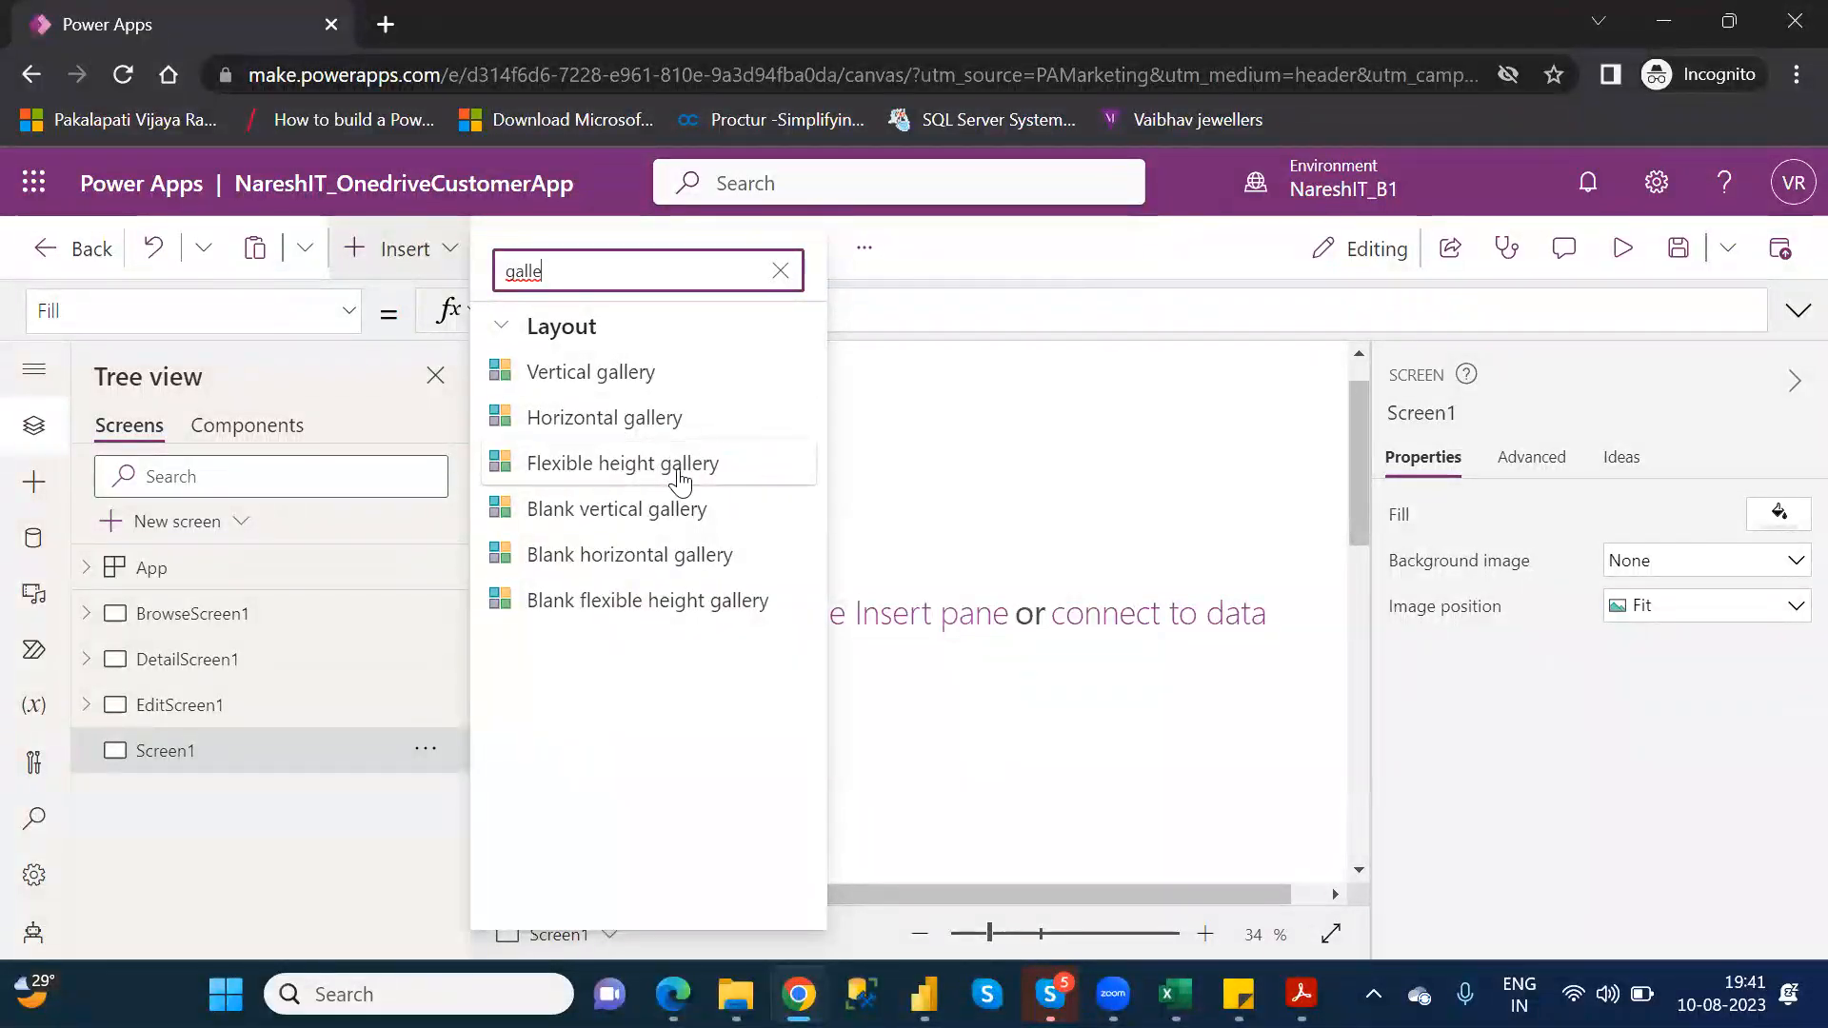
left_click(613, 374)
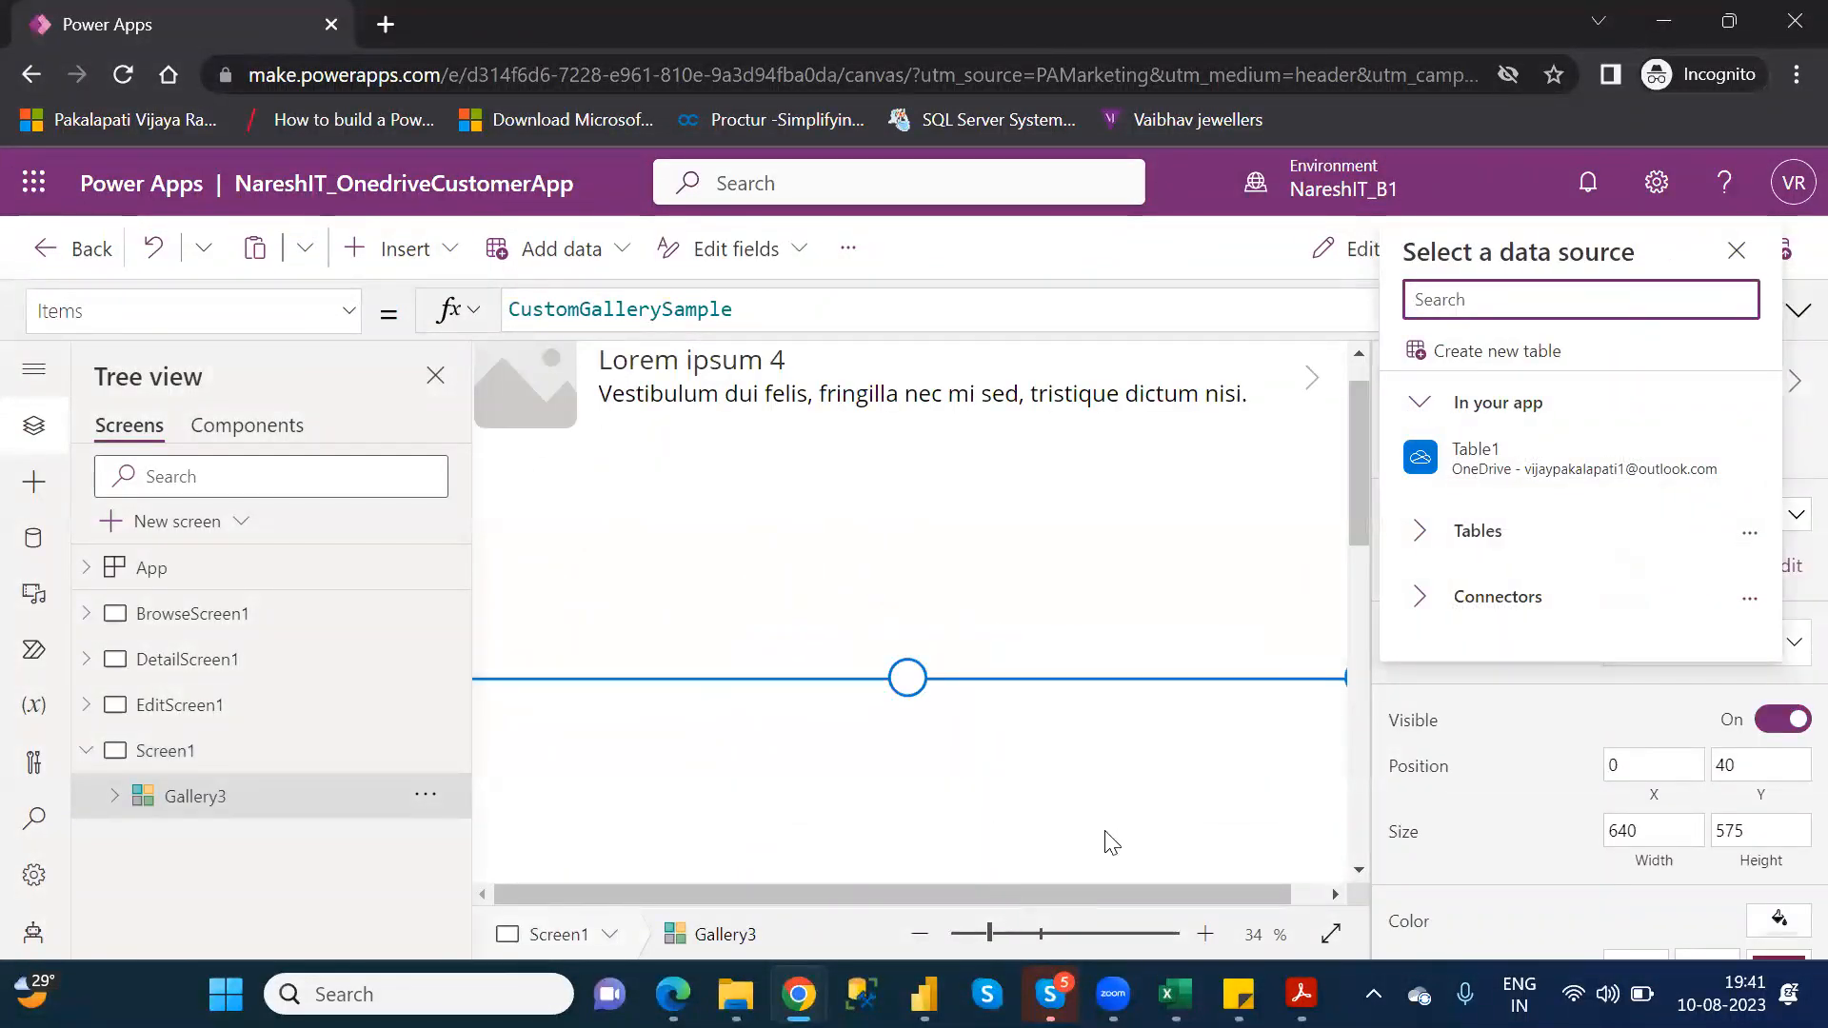
left_click(973, 933)
left_click_drag(973, 935, 1000, 935)
left_click(1001, 935)
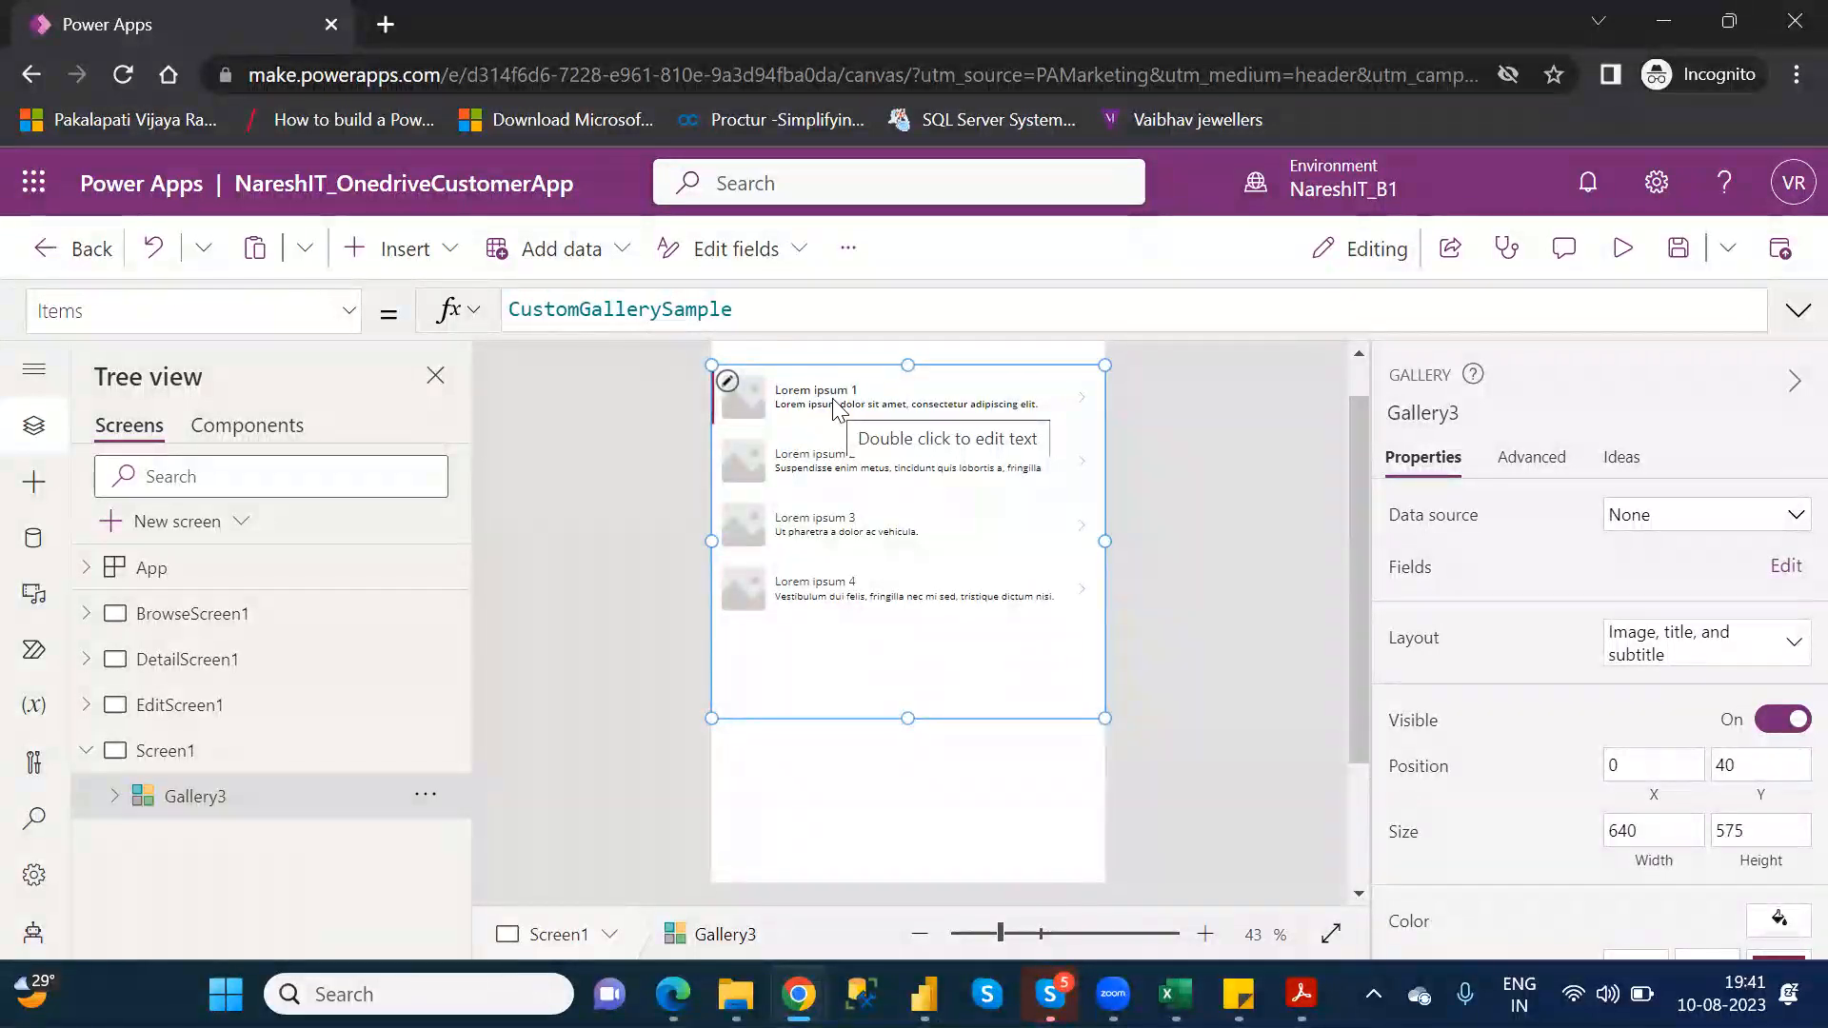
key("Delete")
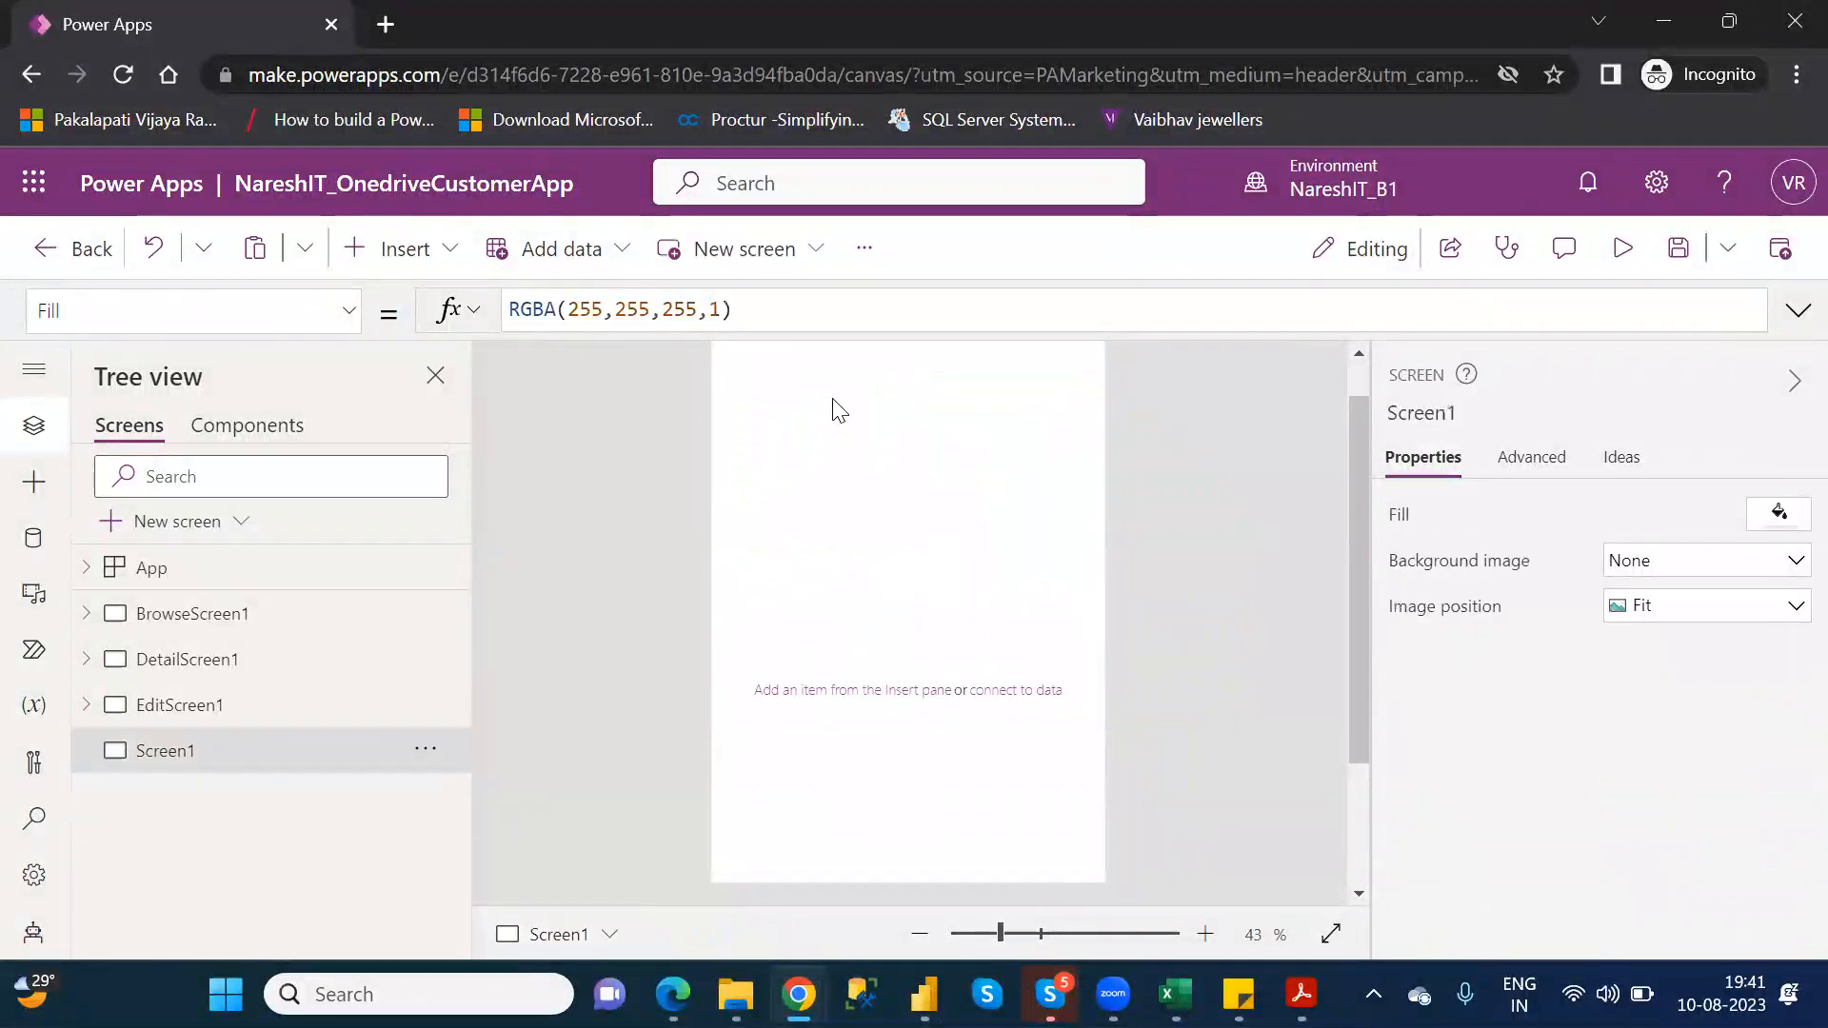
Insert a blank vertical gallery on Screen1, dismiss its data source selection and delete the gallery.
left_click(439, 257)
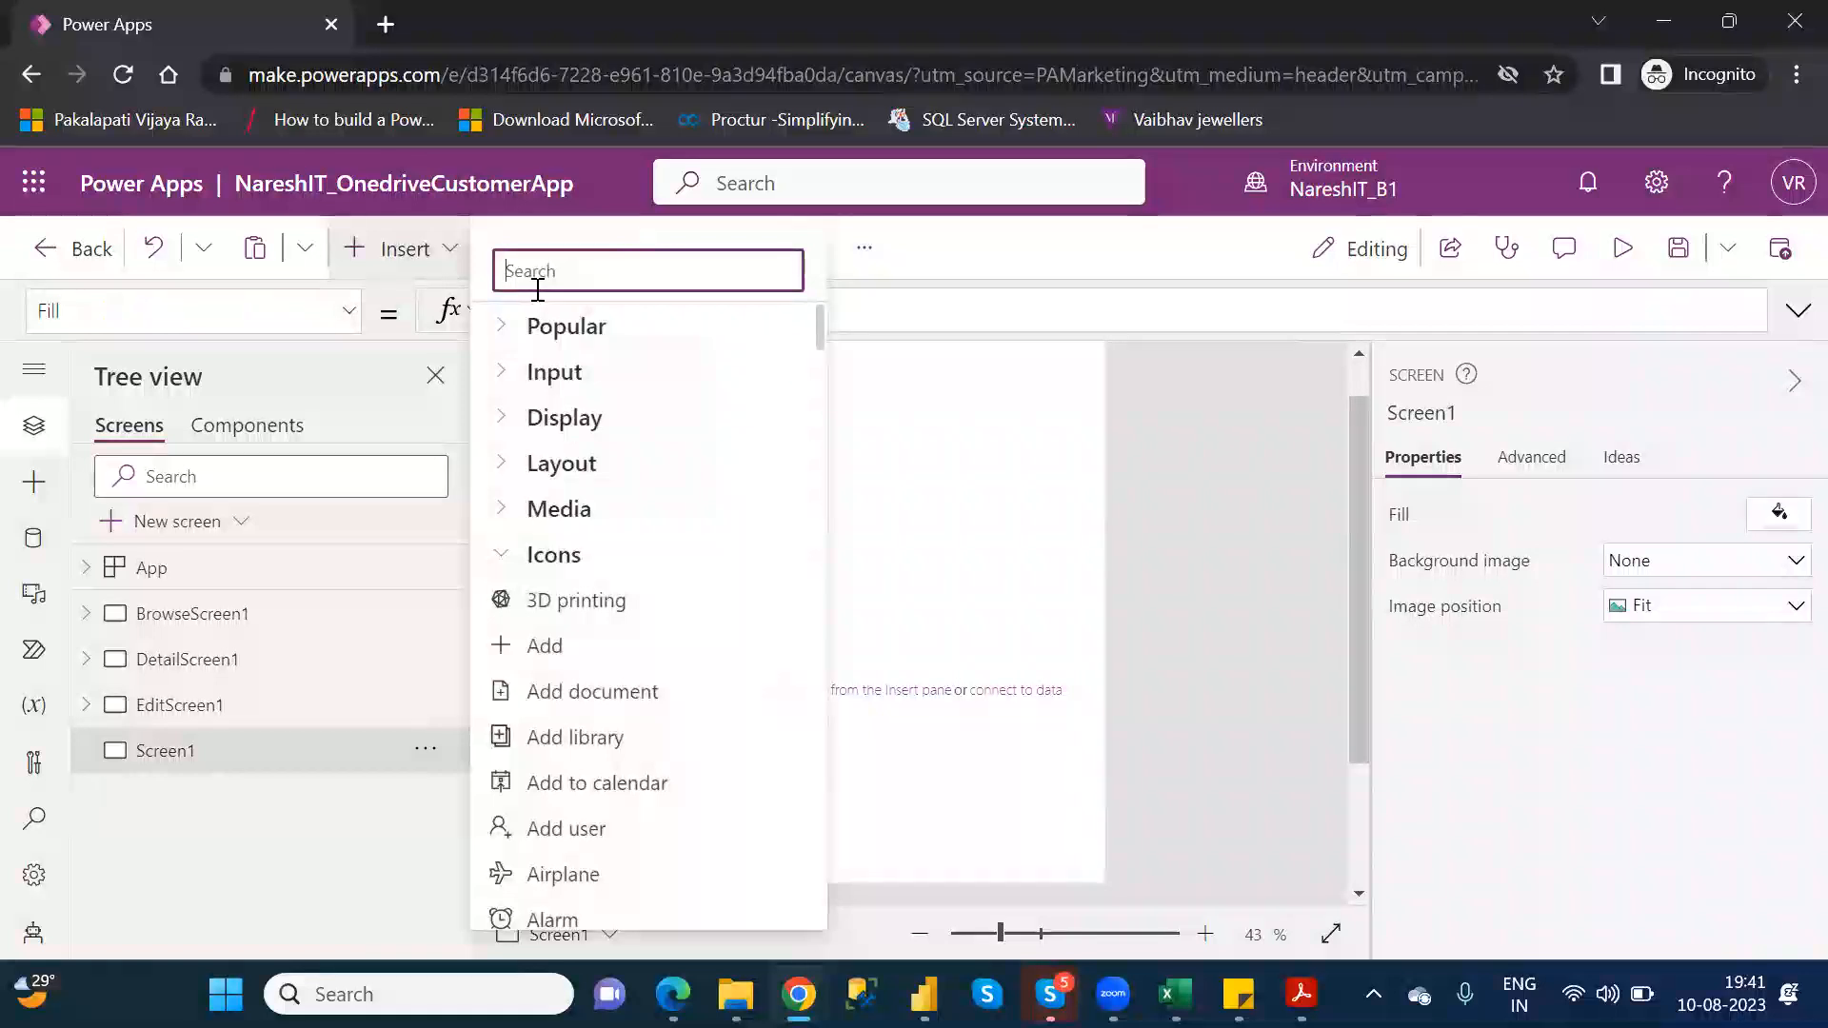
type("gall")
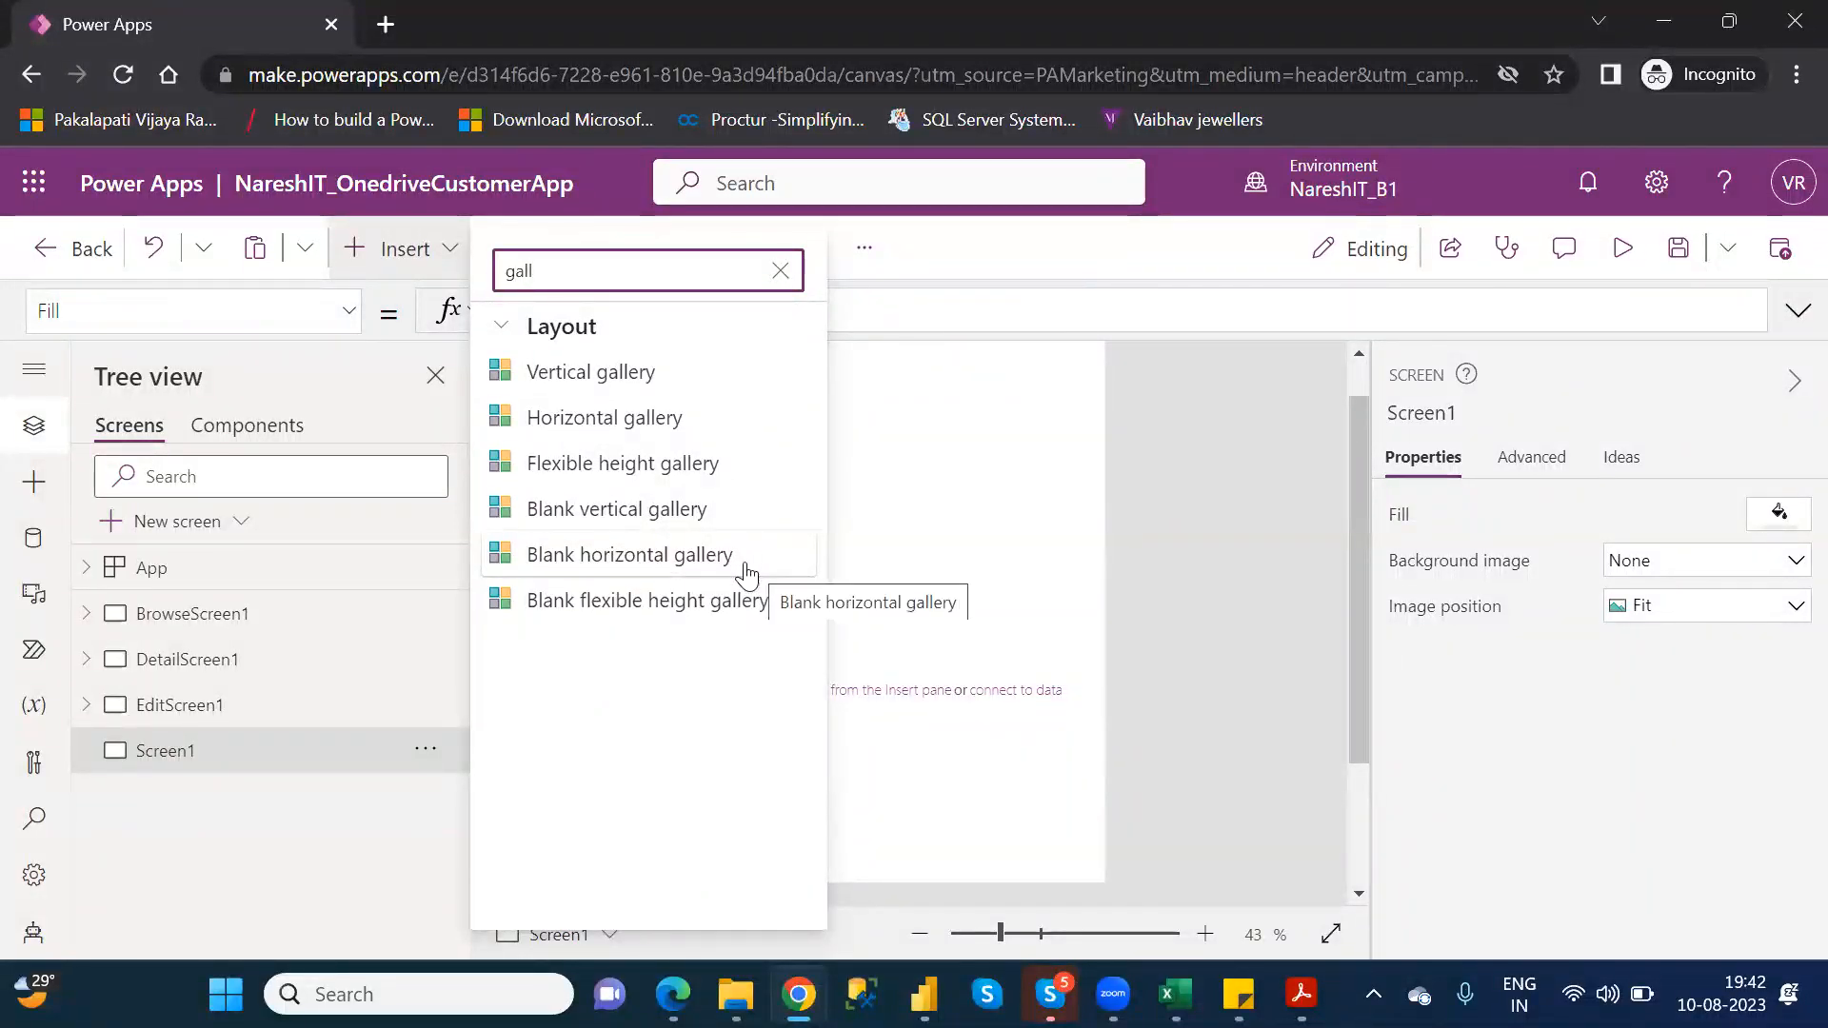
left_click(638, 512)
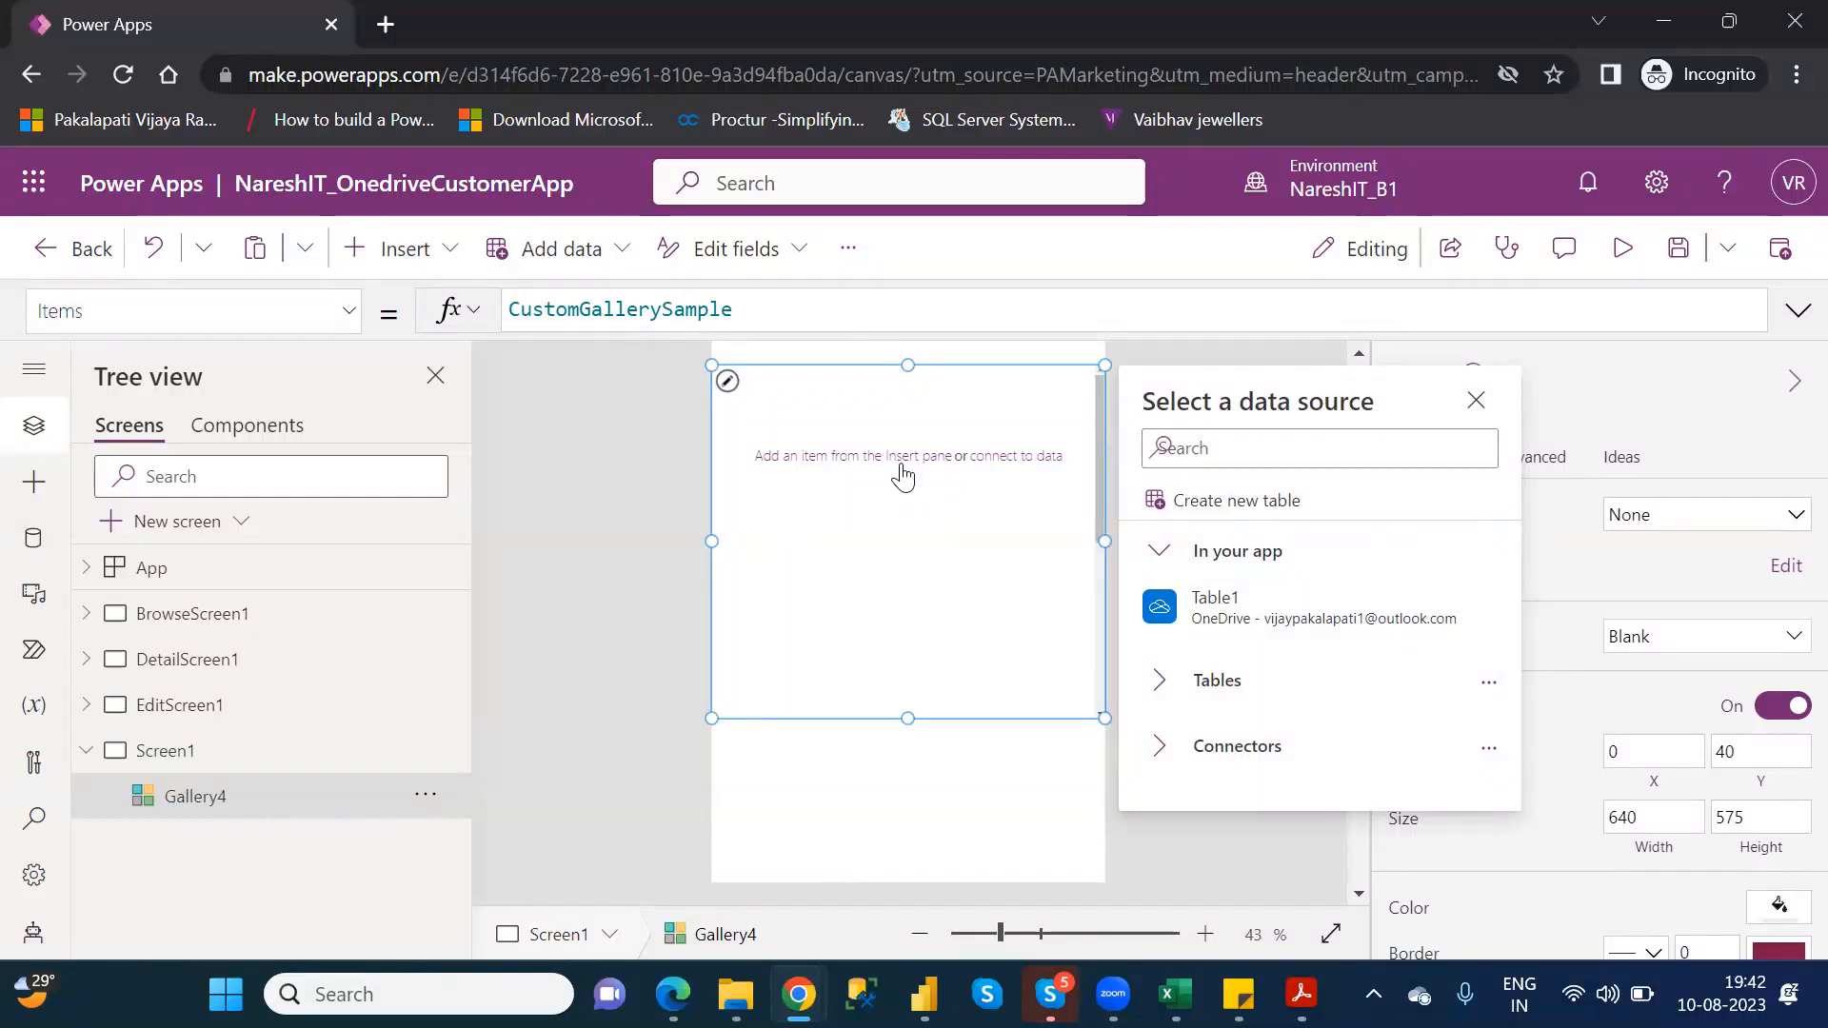
key("Escape")
key("Delete")
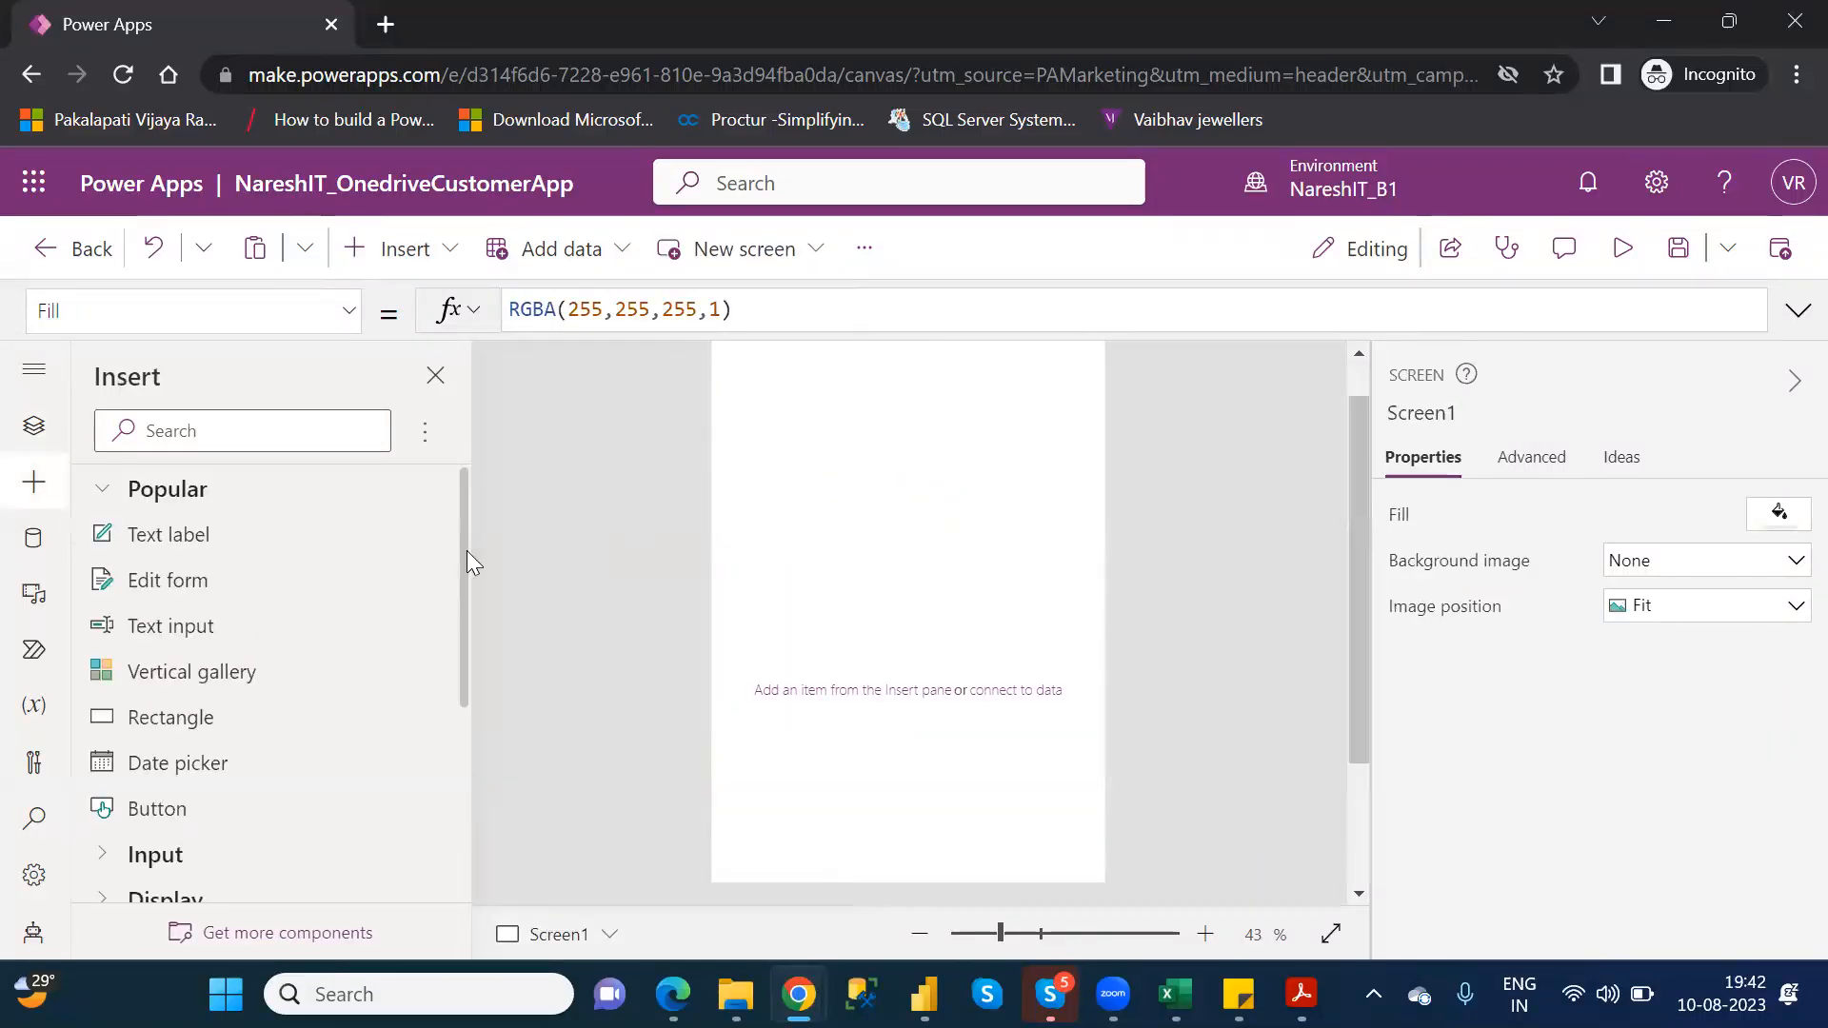
Delete Screen1 from the app's screens.
left_click(38, 438)
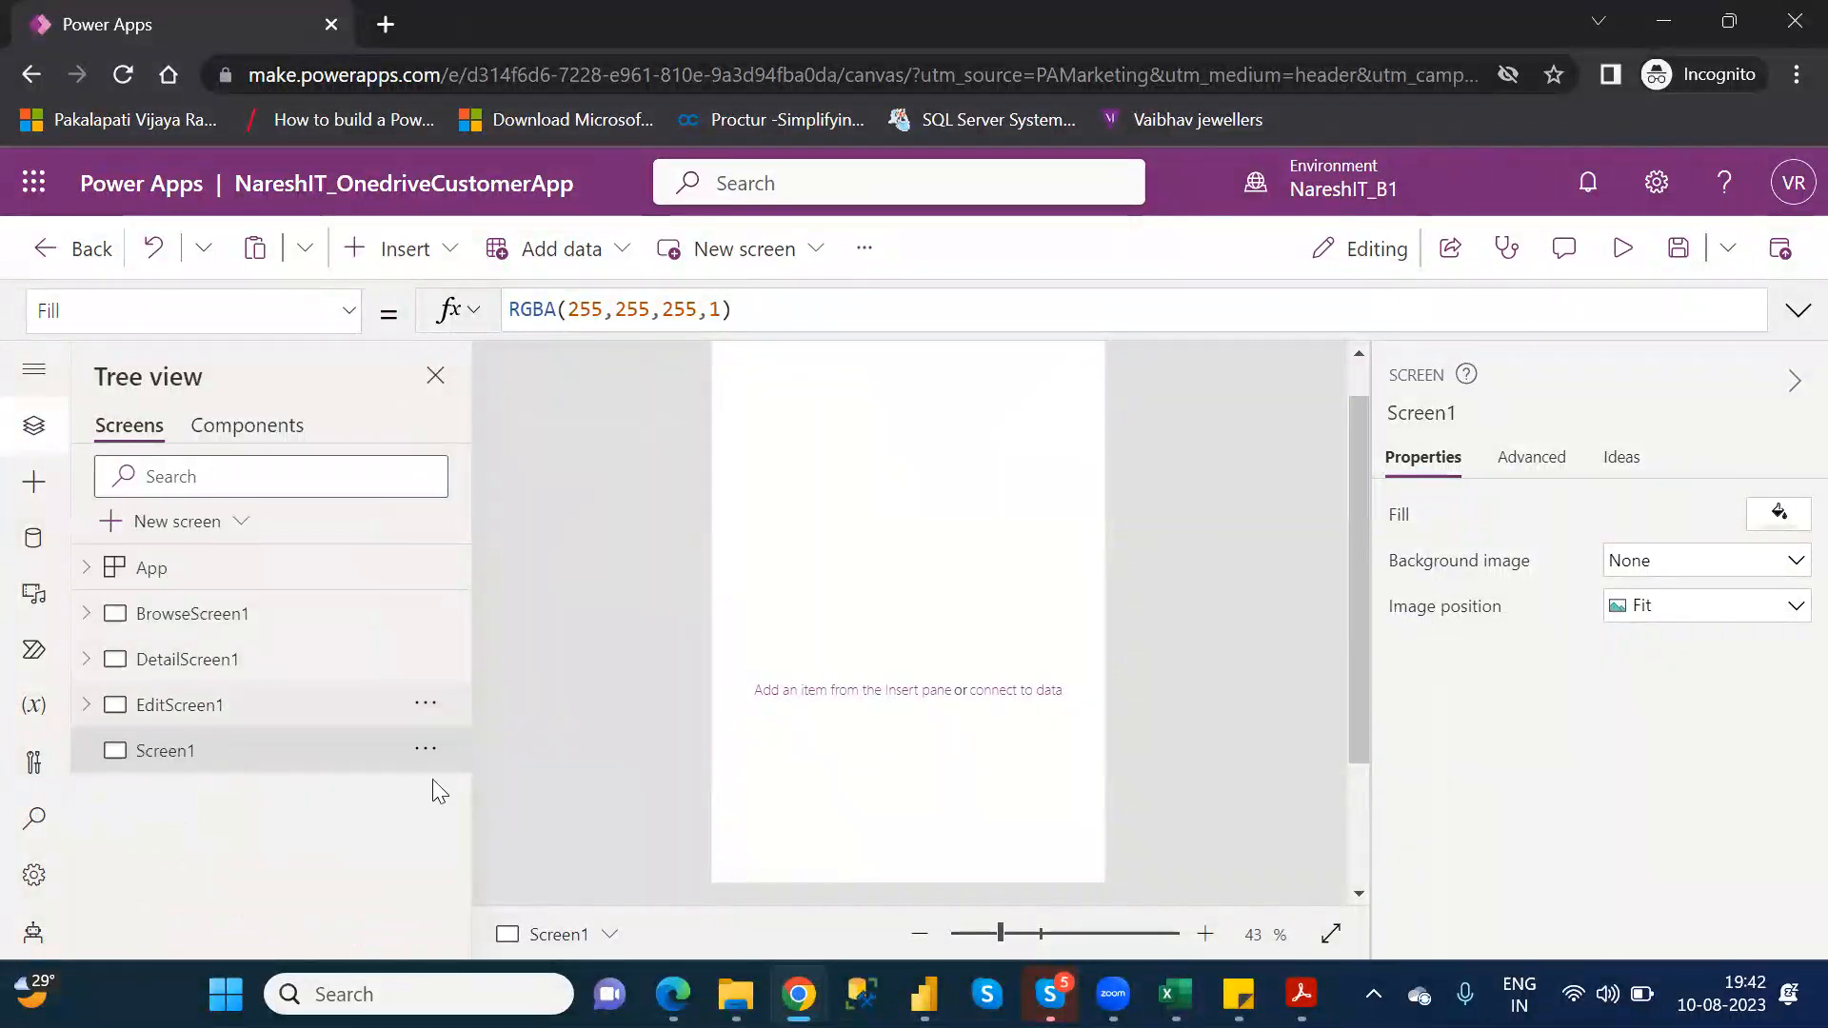
left_click(427, 752)
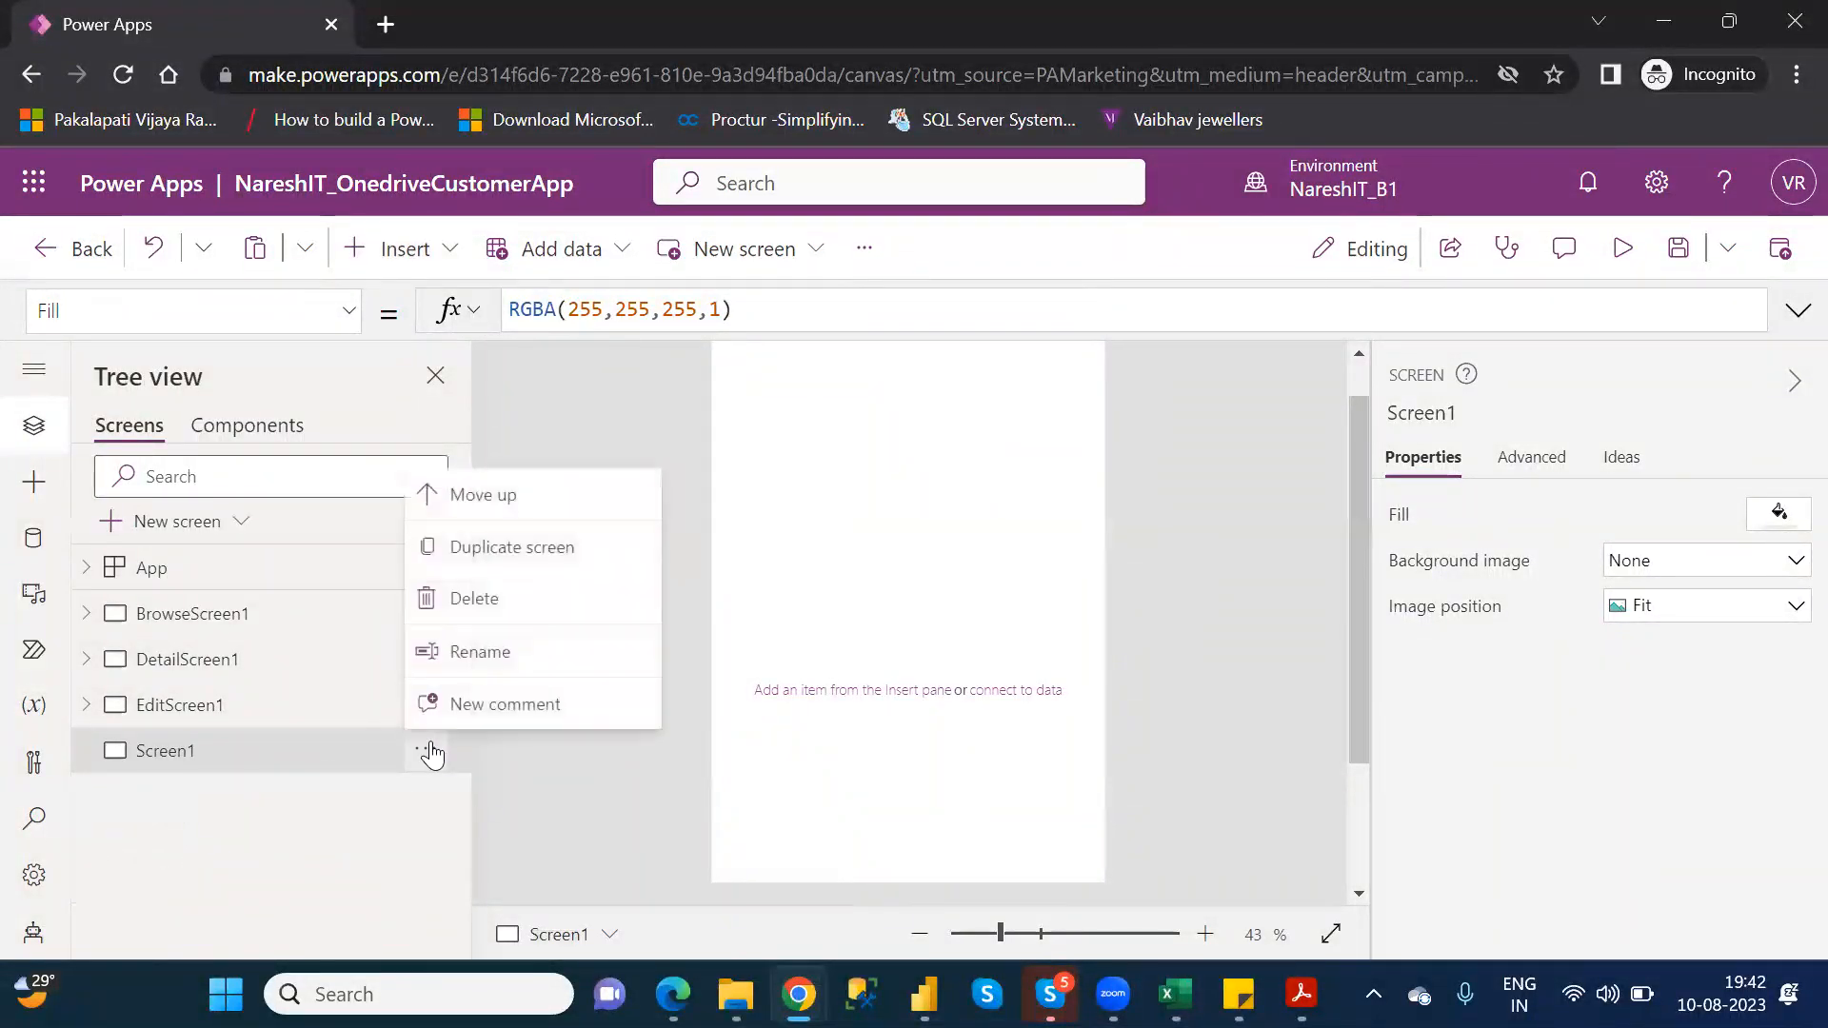
left_click(497, 594)
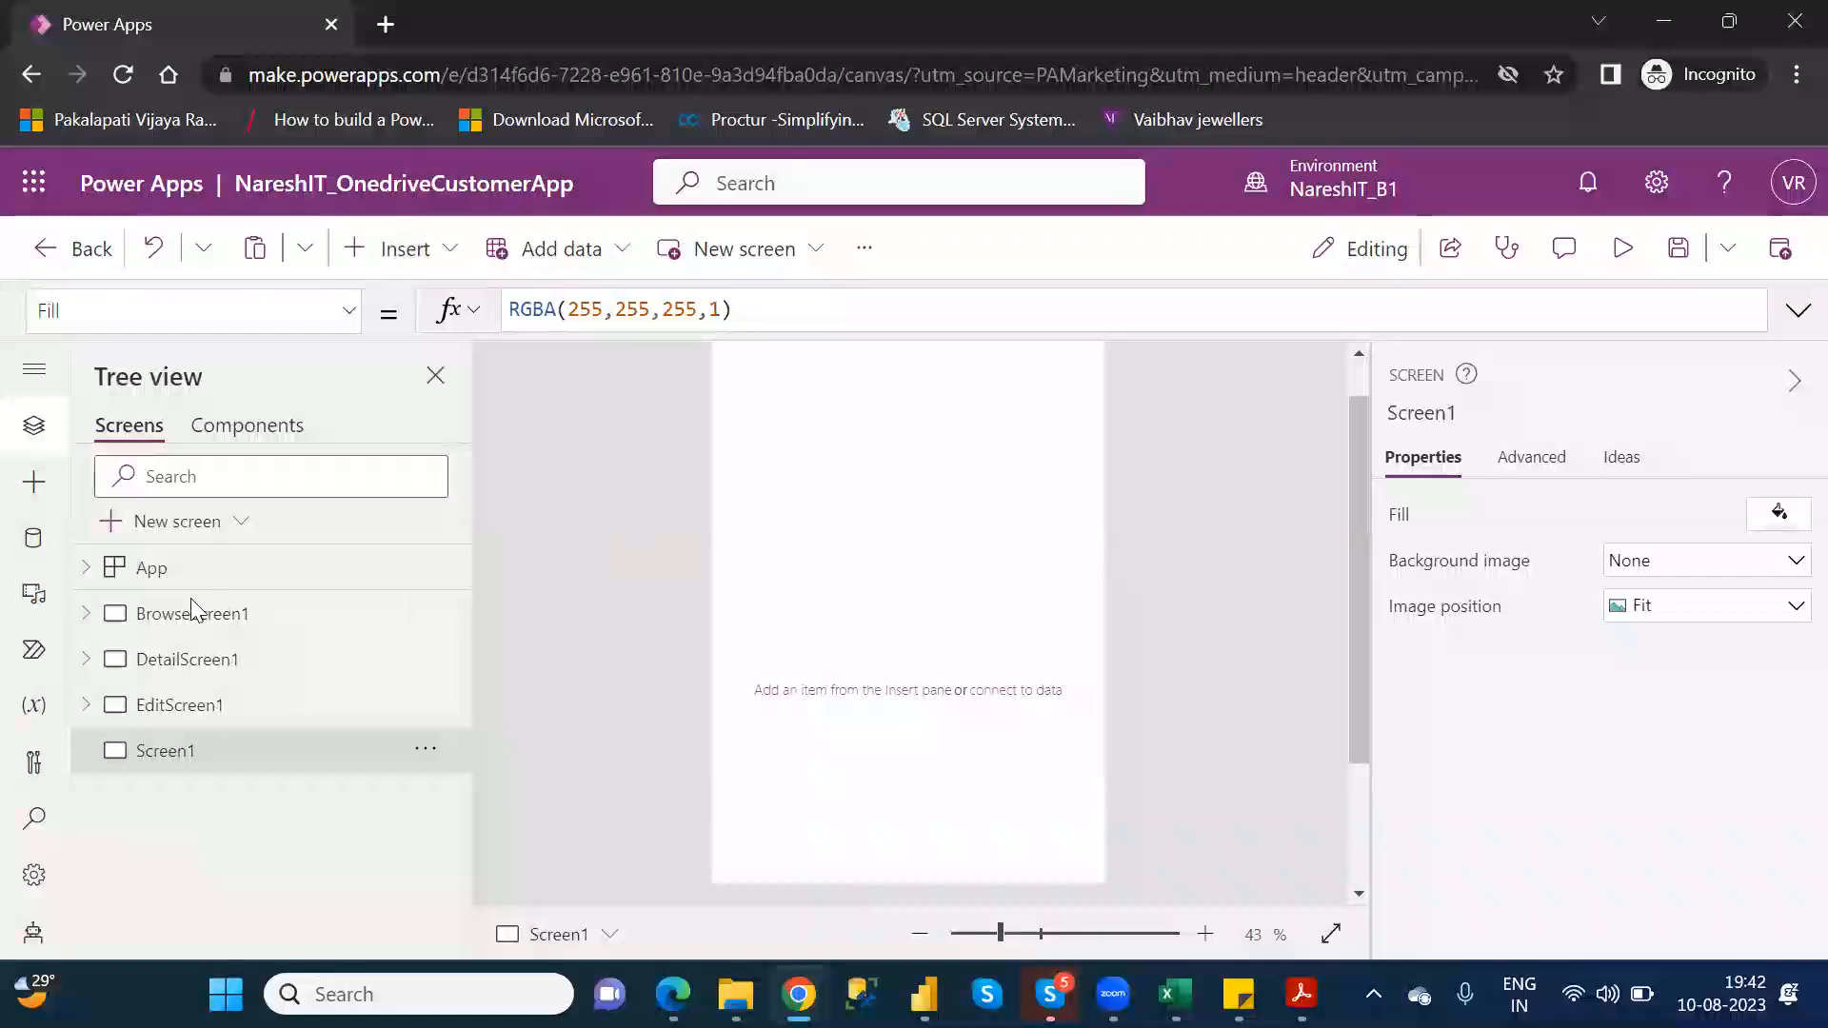
Select BrowseGallery1 on BrowseScreen1 to show its properties with the whole screen in view.
left_click(86, 613)
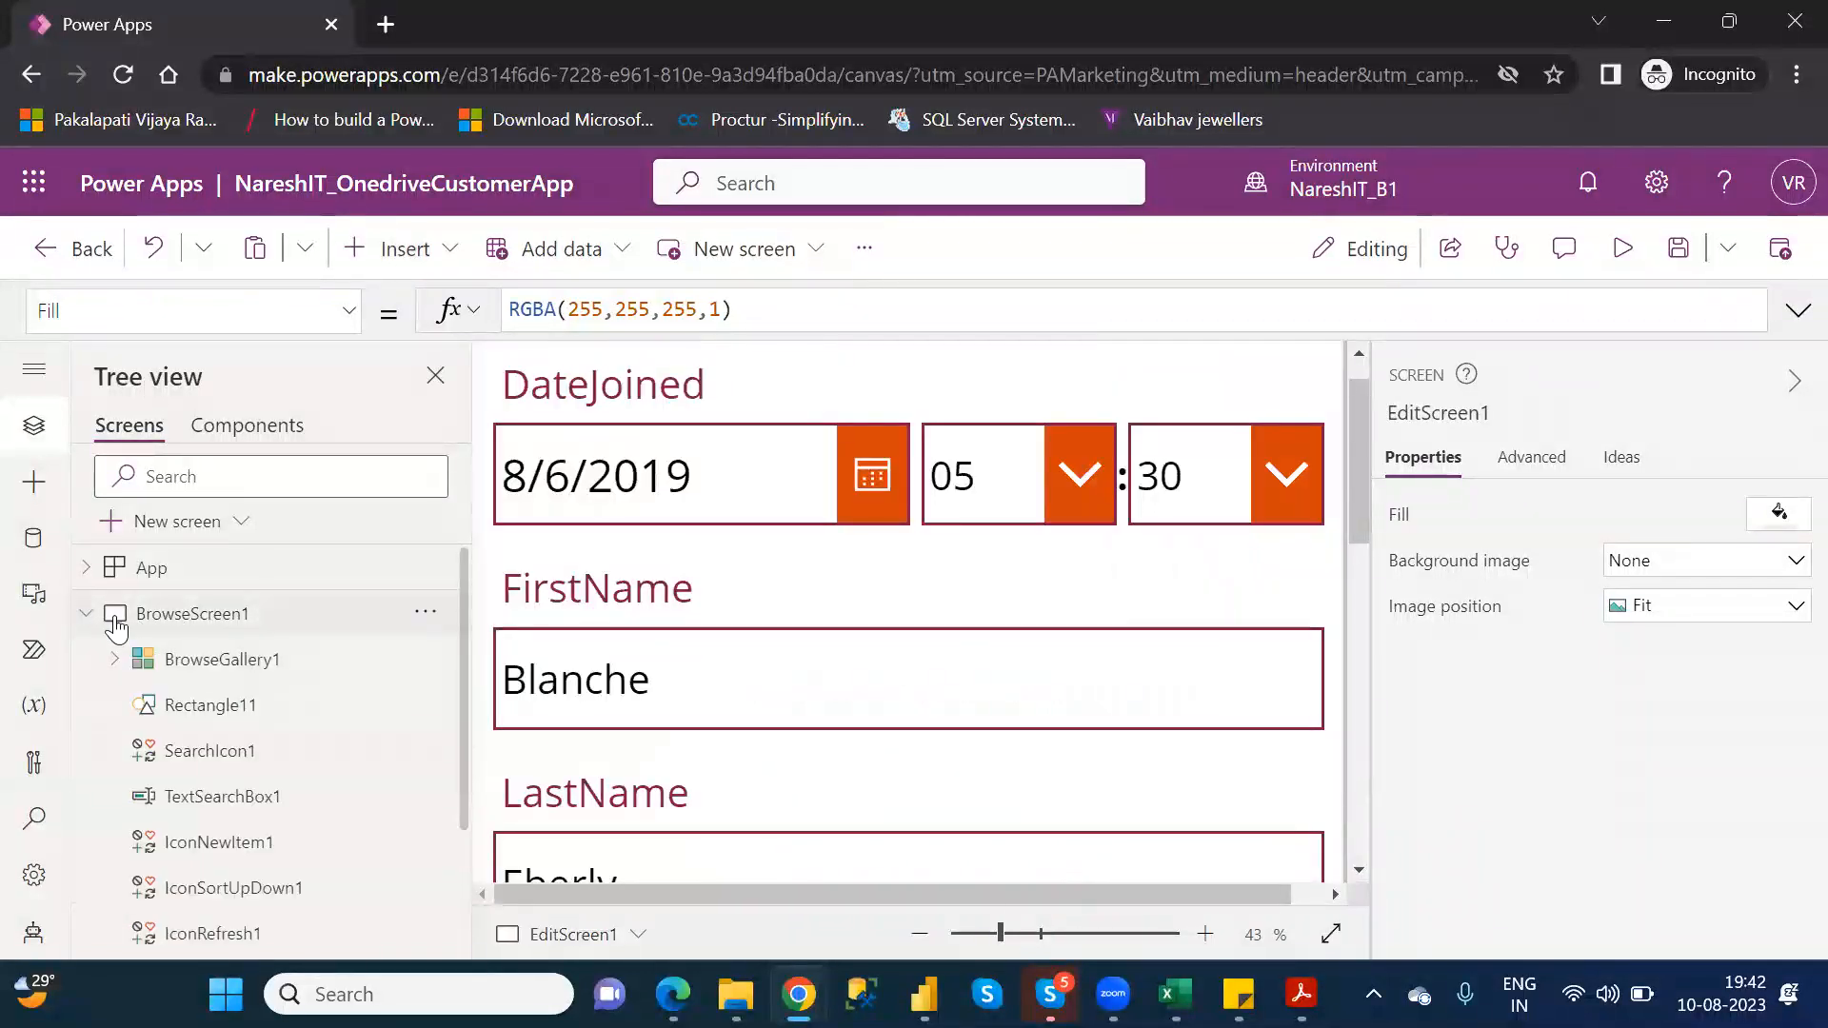
left_click(222, 659)
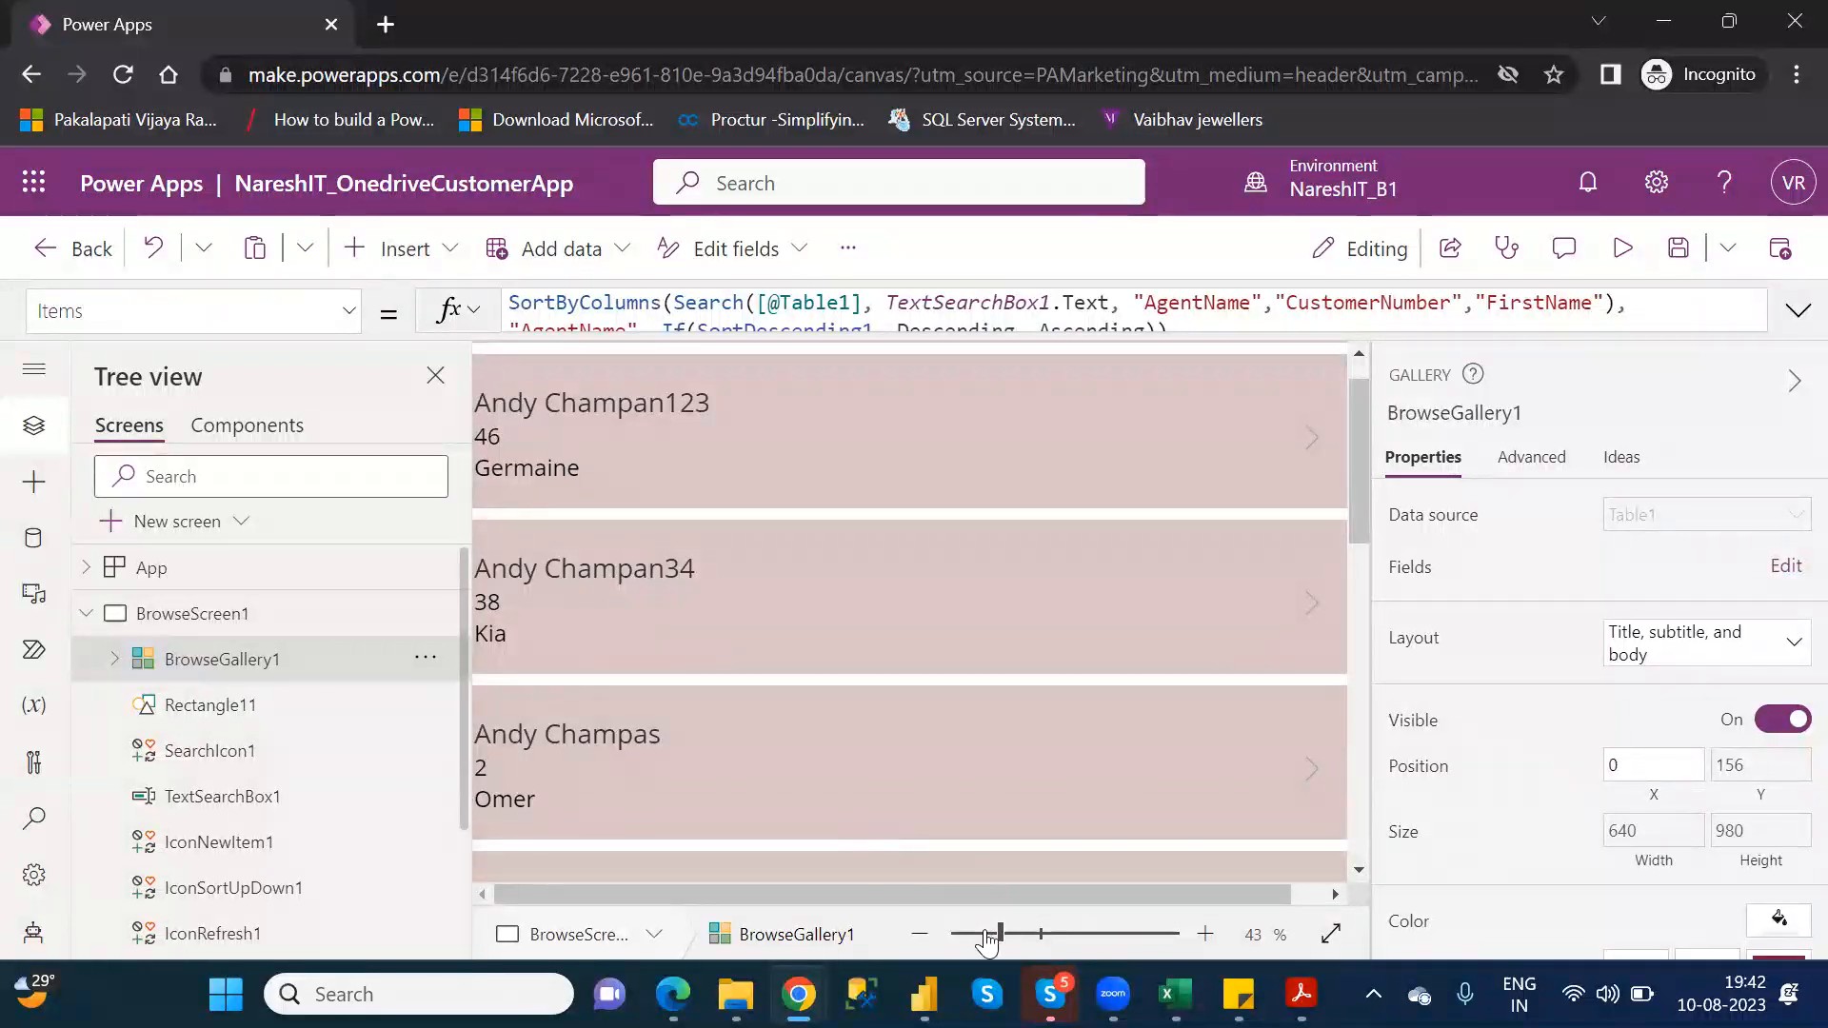
left_click_drag(1001, 933, 985, 938)
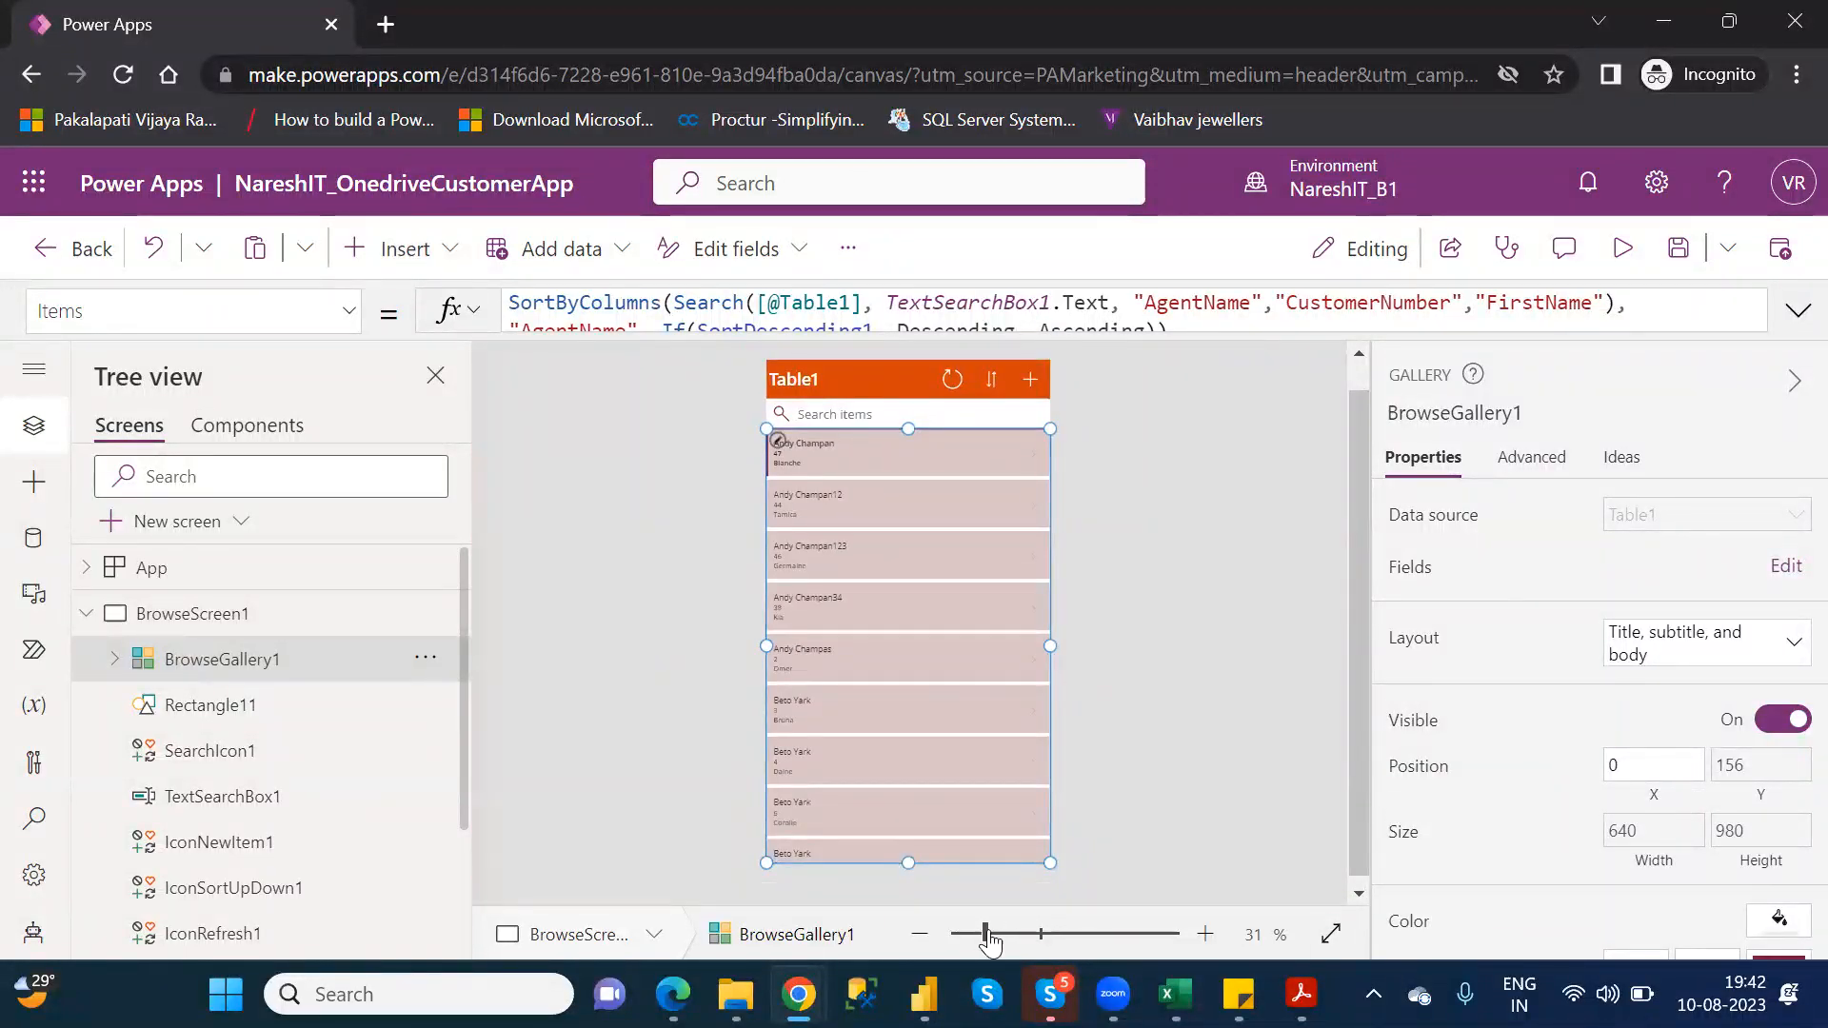
left_click(992, 933)
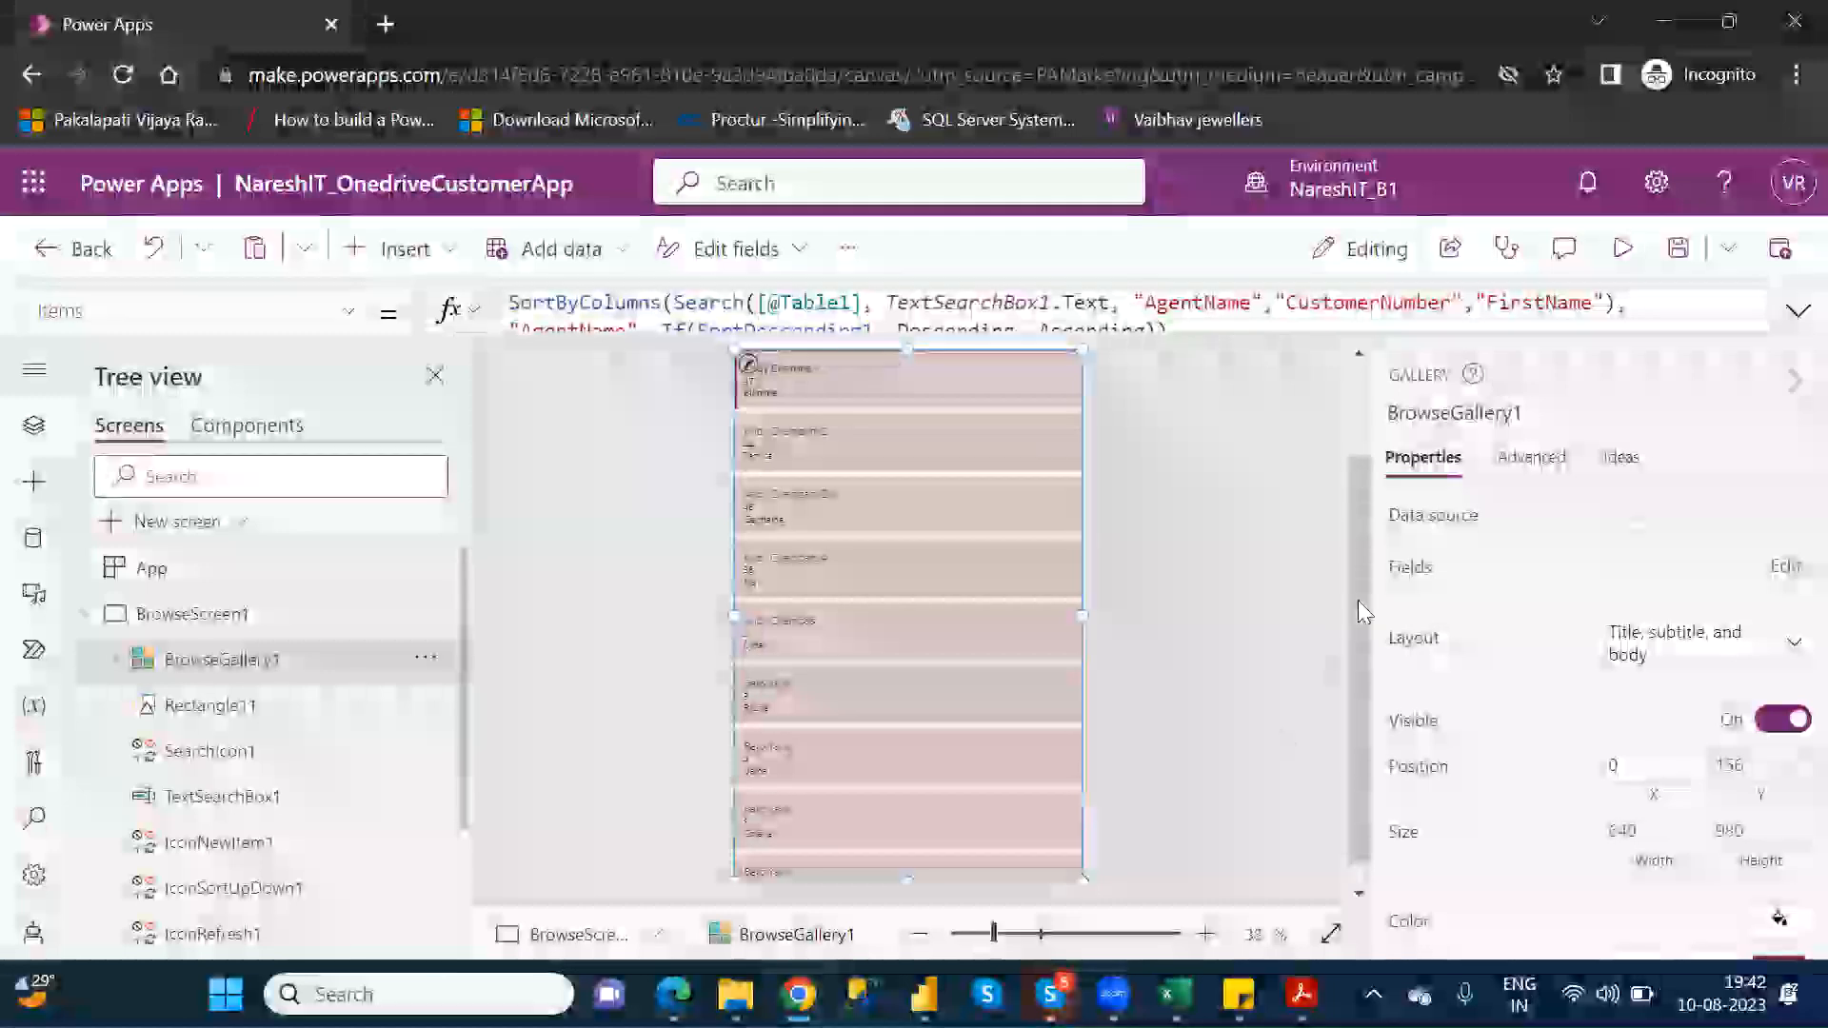
left_click(1356, 440)
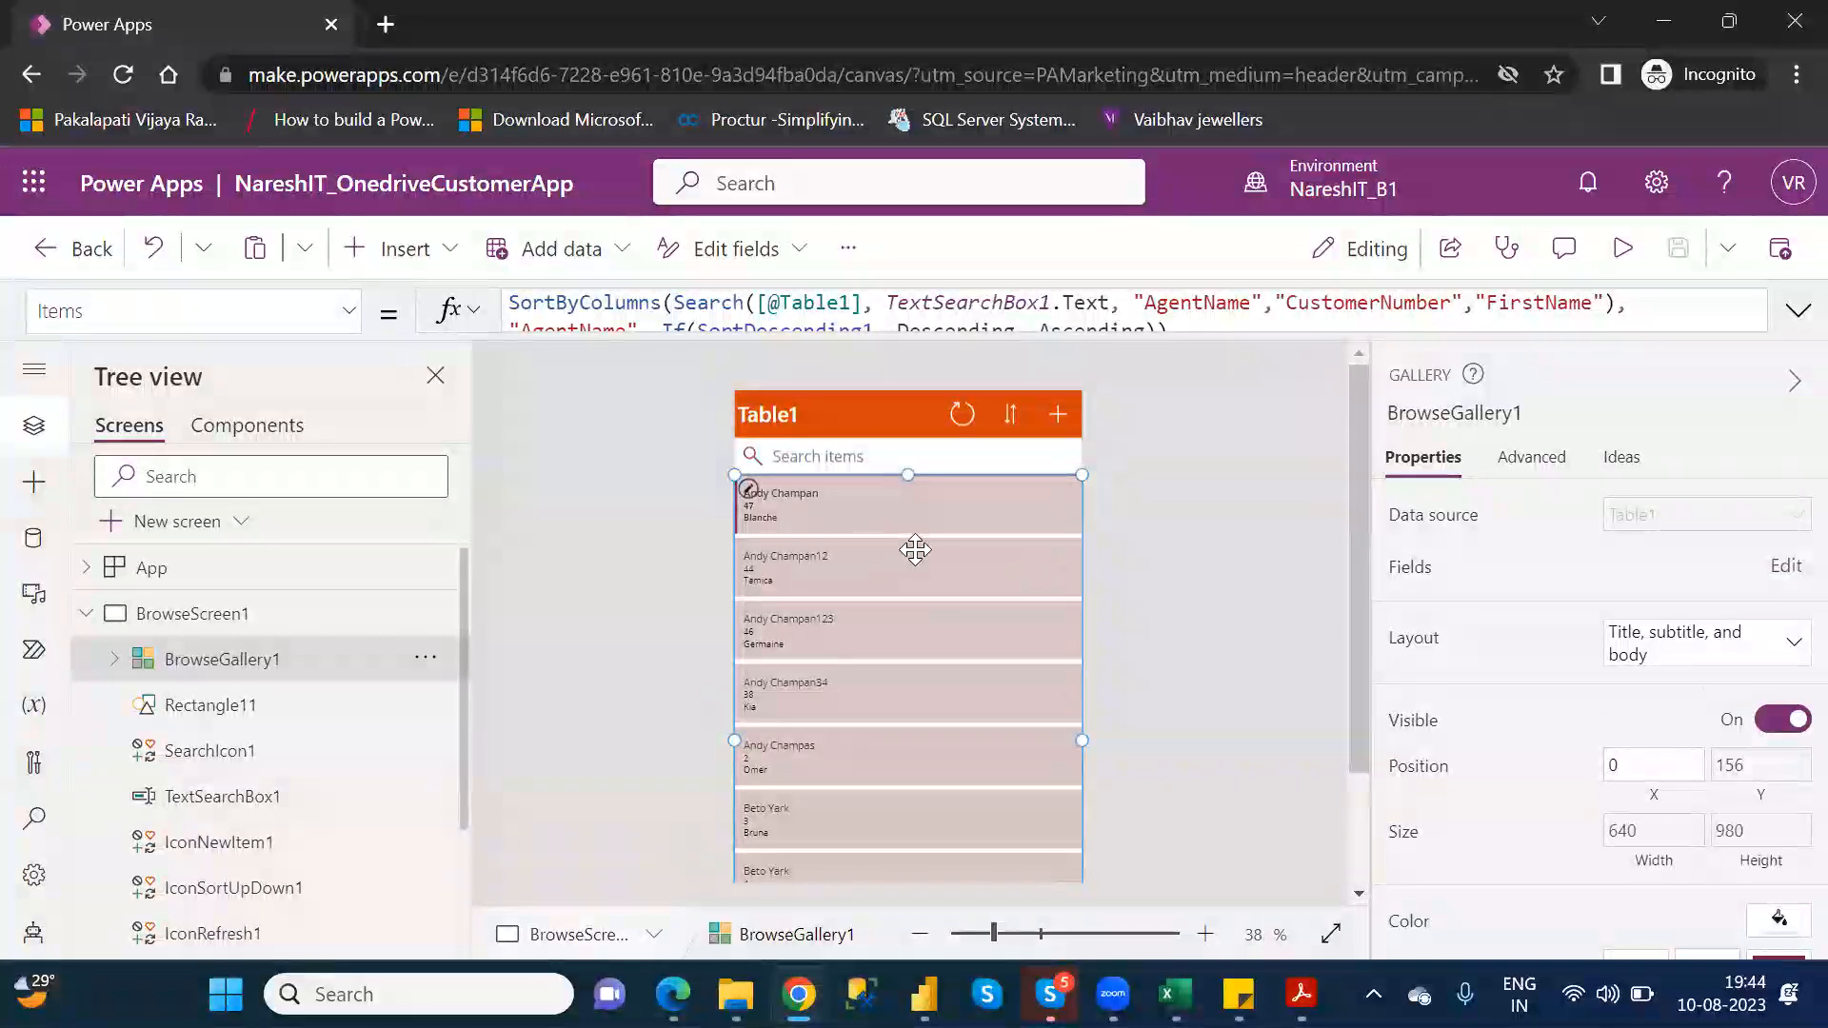
Try the Title layout on BrowseGallery1 and settle on the Title and subtitle layout.
left_click(1687, 657)
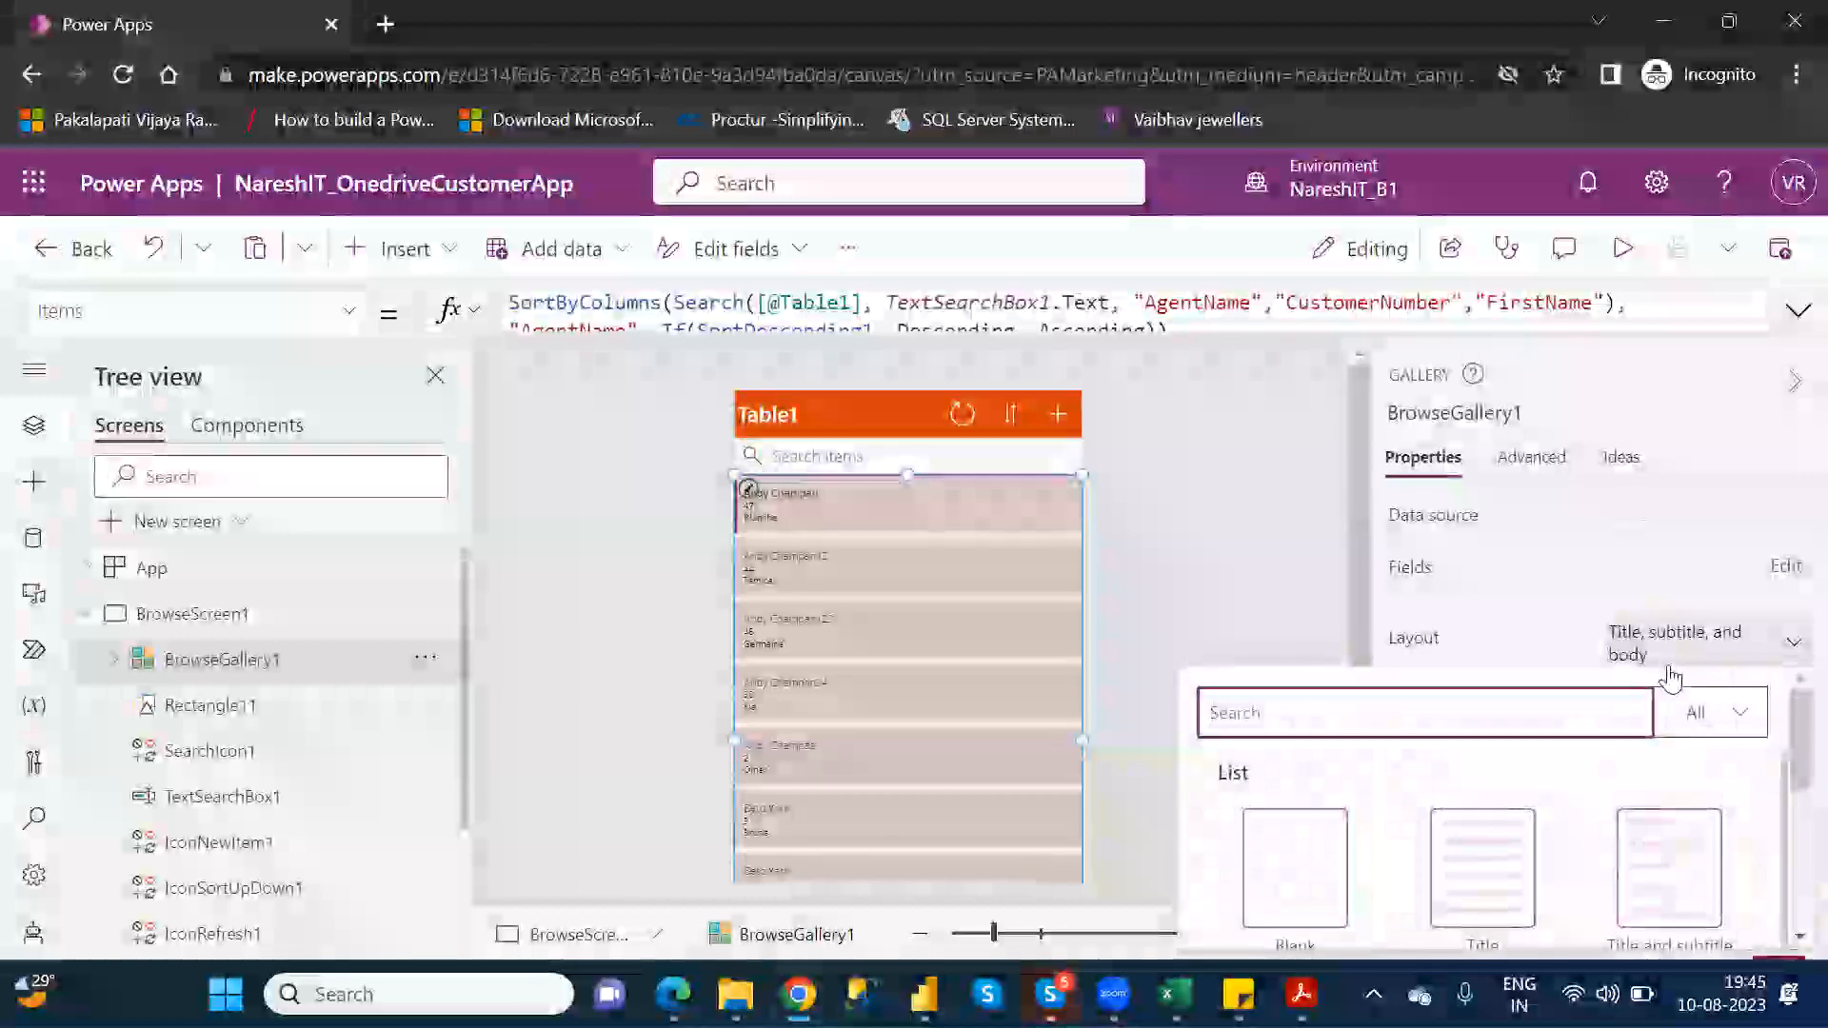
left_click(1482, 868)
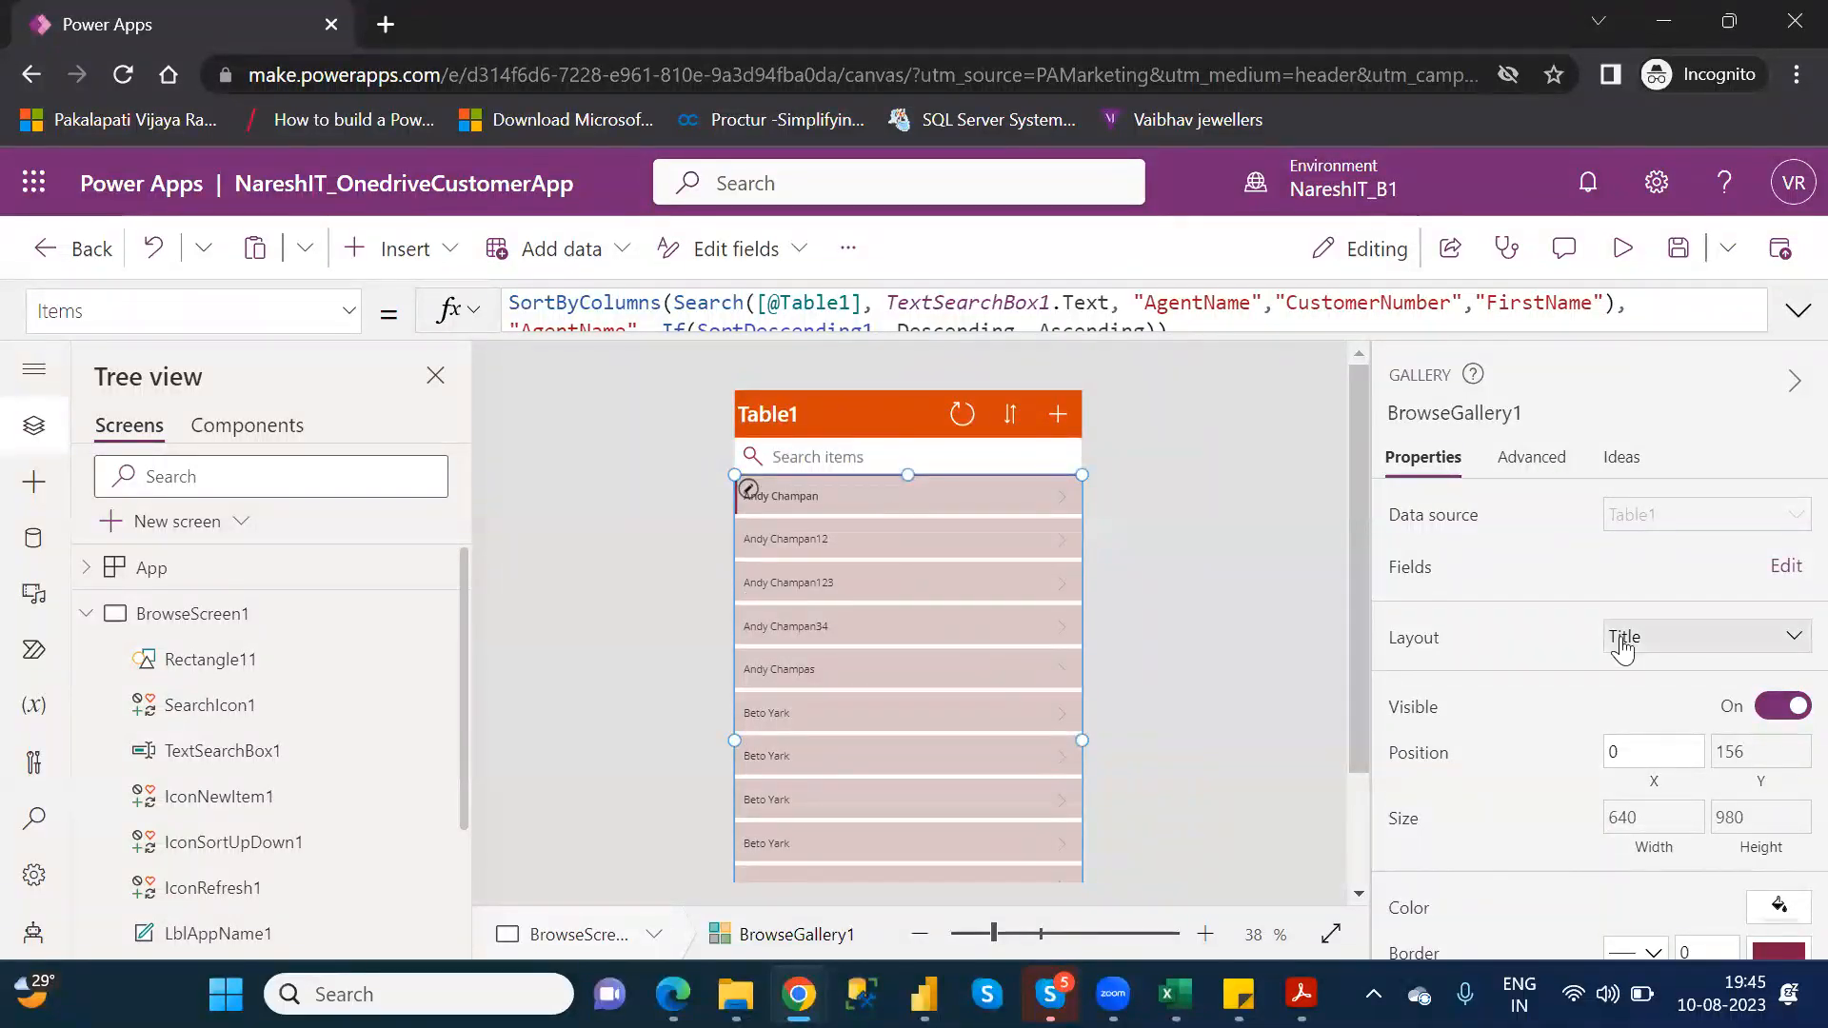
left_click(1668, 656)
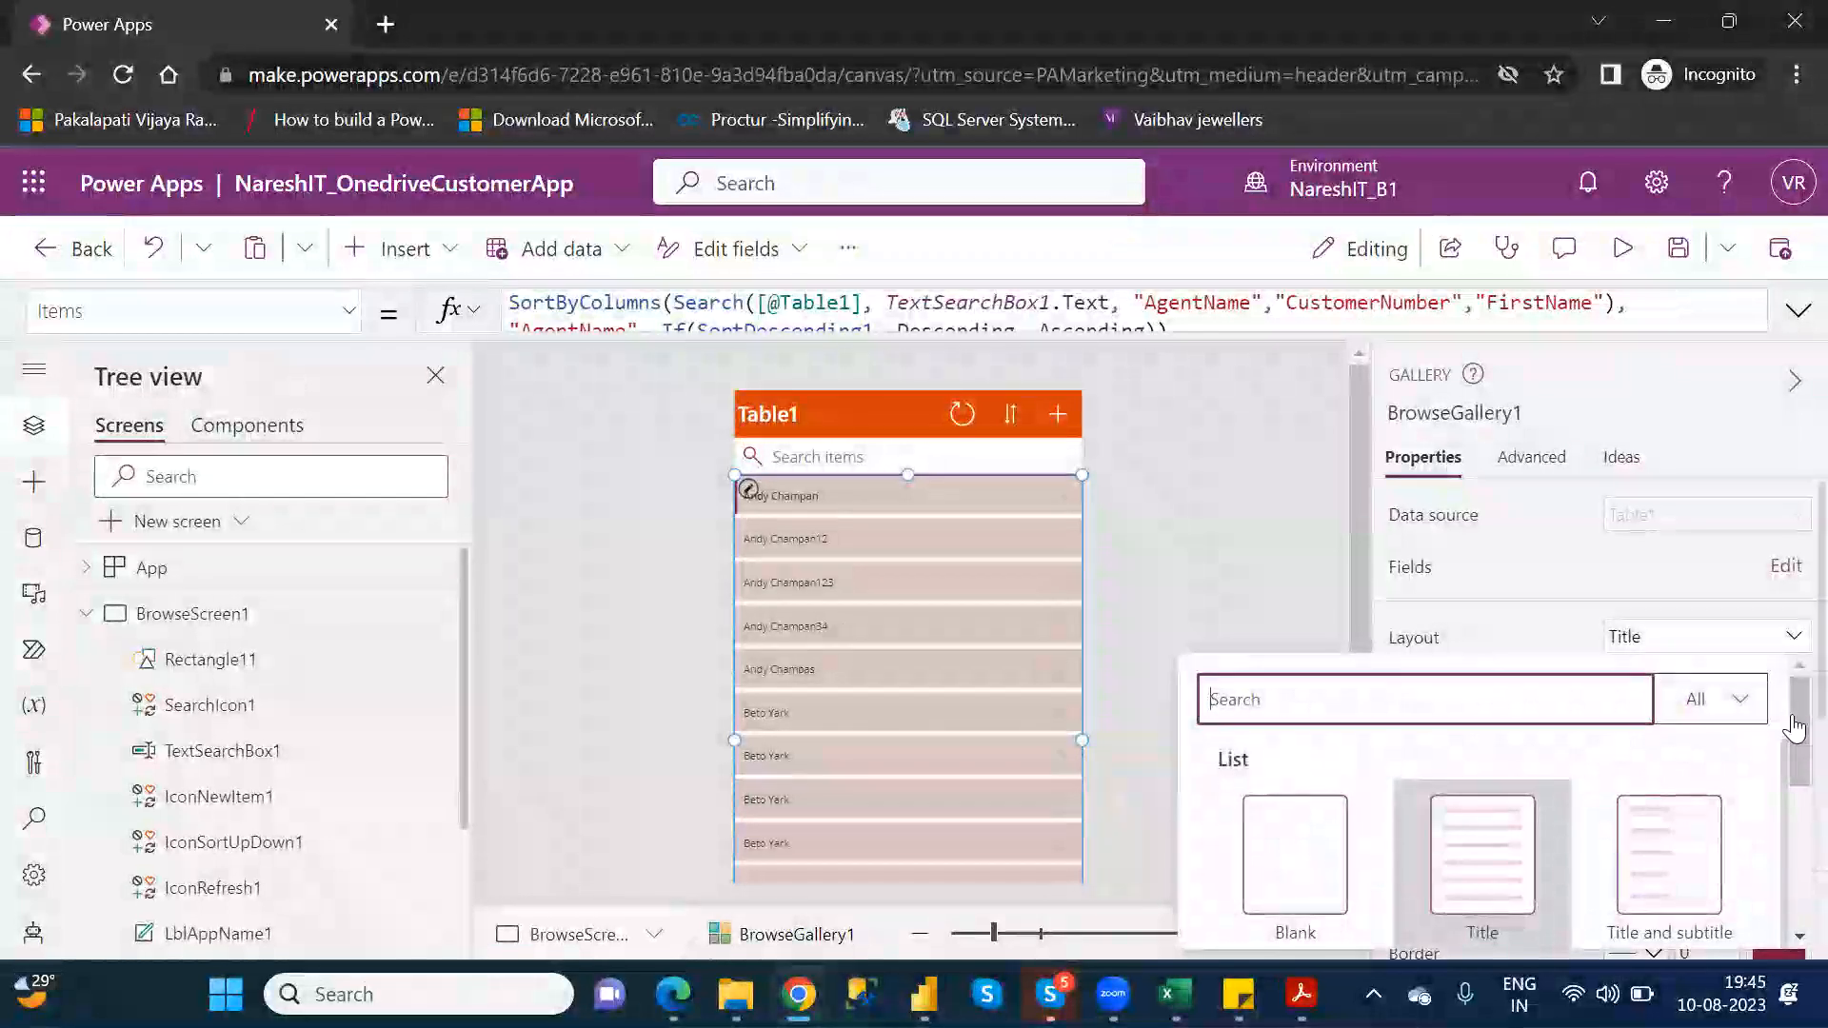
scroll(1788, 738, "down", 2)
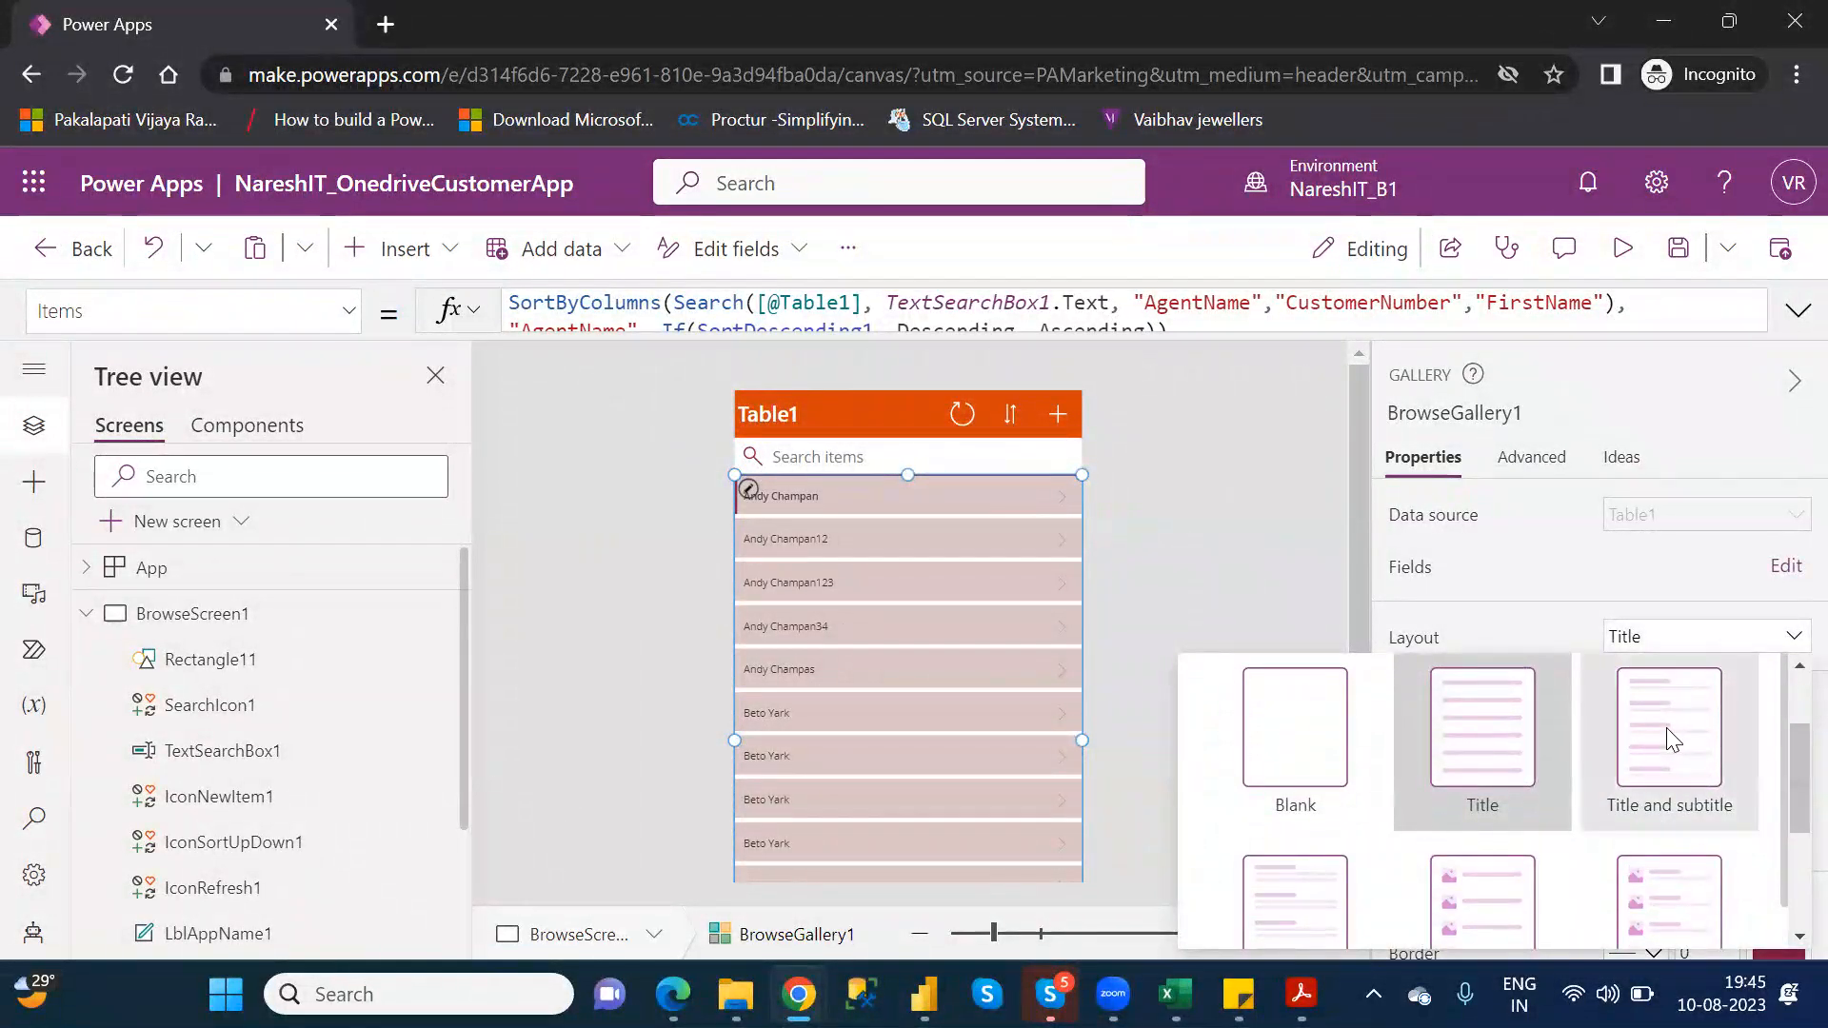
left_click(1672, 739)
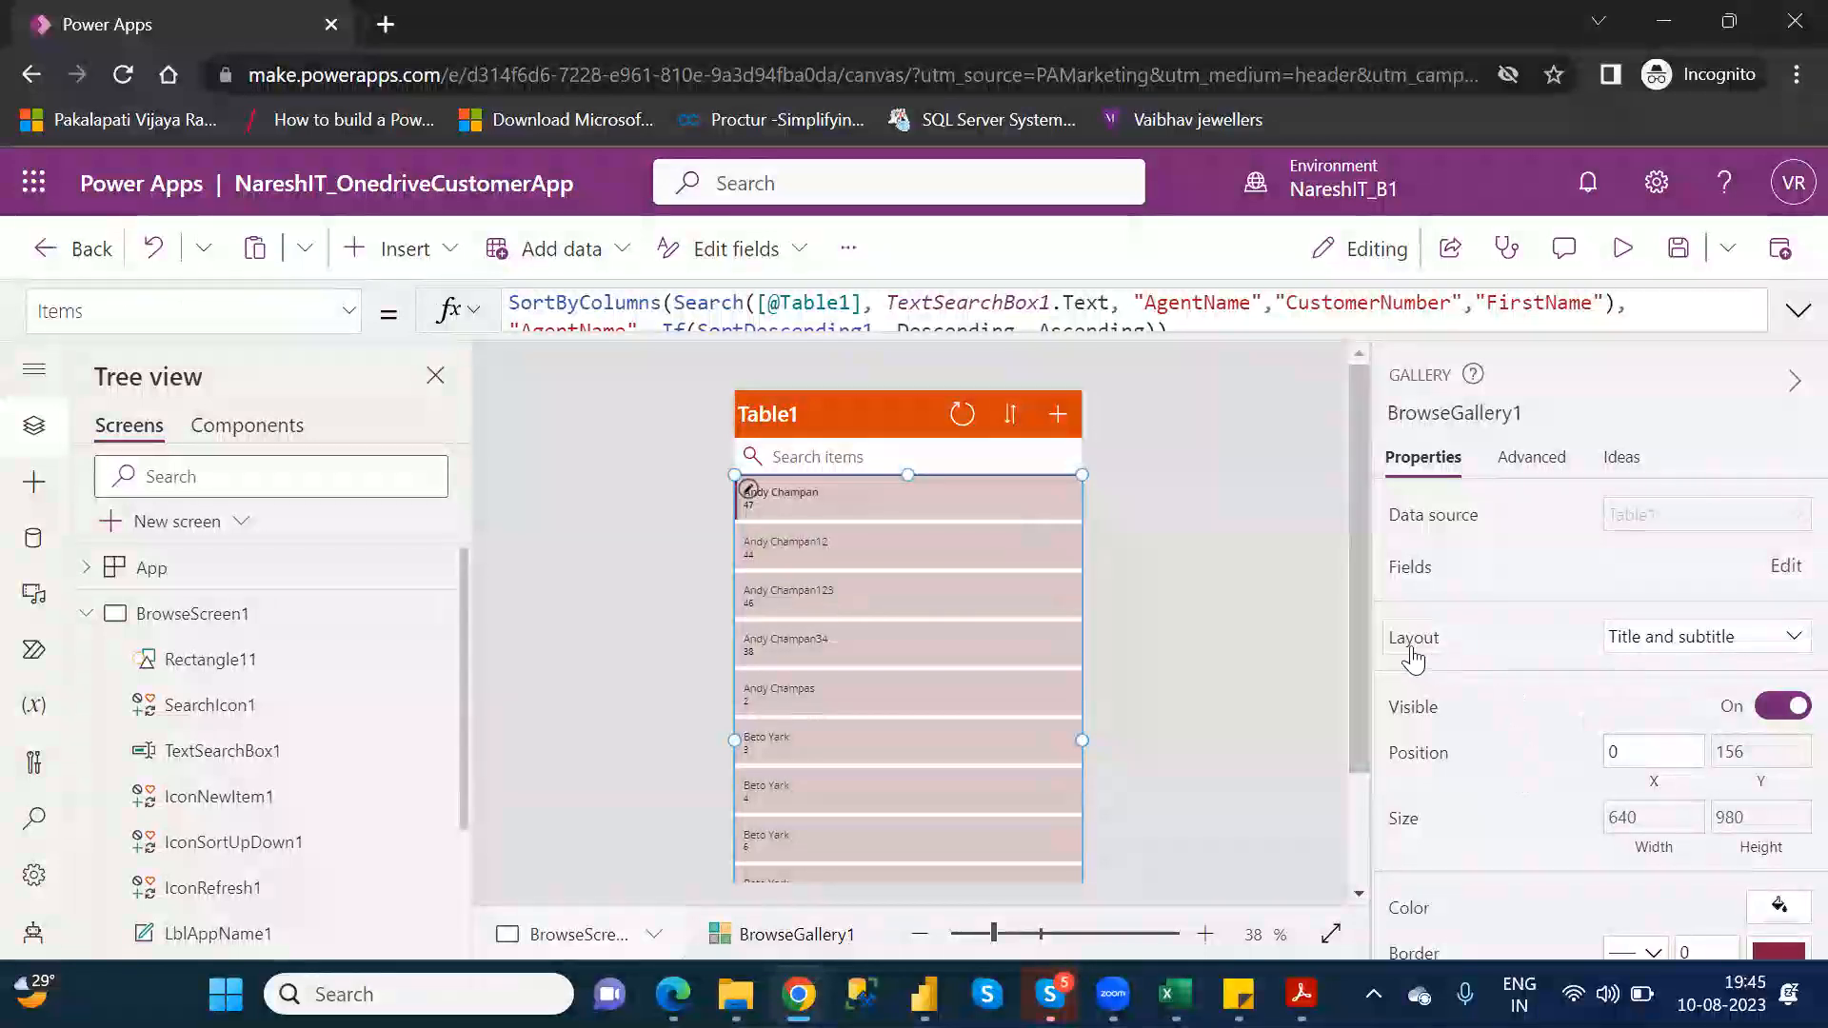
Examine the list and gallery layouts offered for BrowseGallery1, from Blank through Title and subtitle on overlay.
left_click(1707, 655)
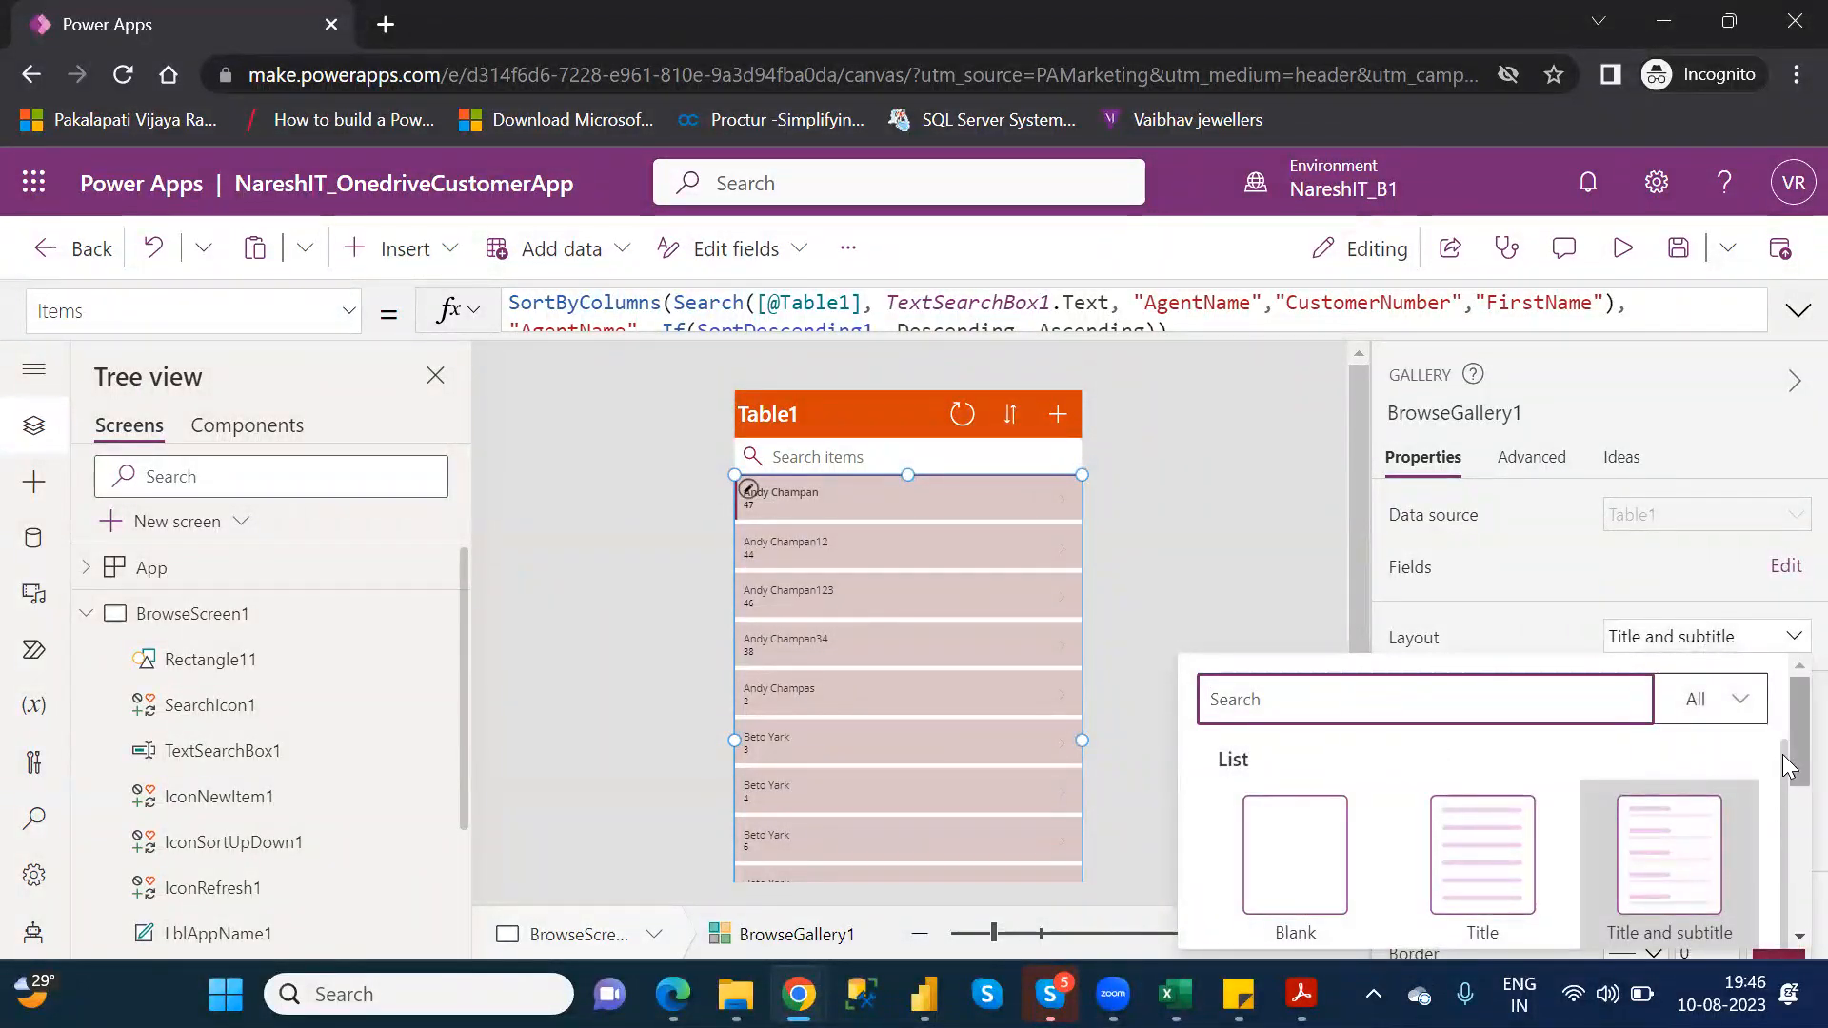
left_click_drag(1782, 755, 1788, 876)
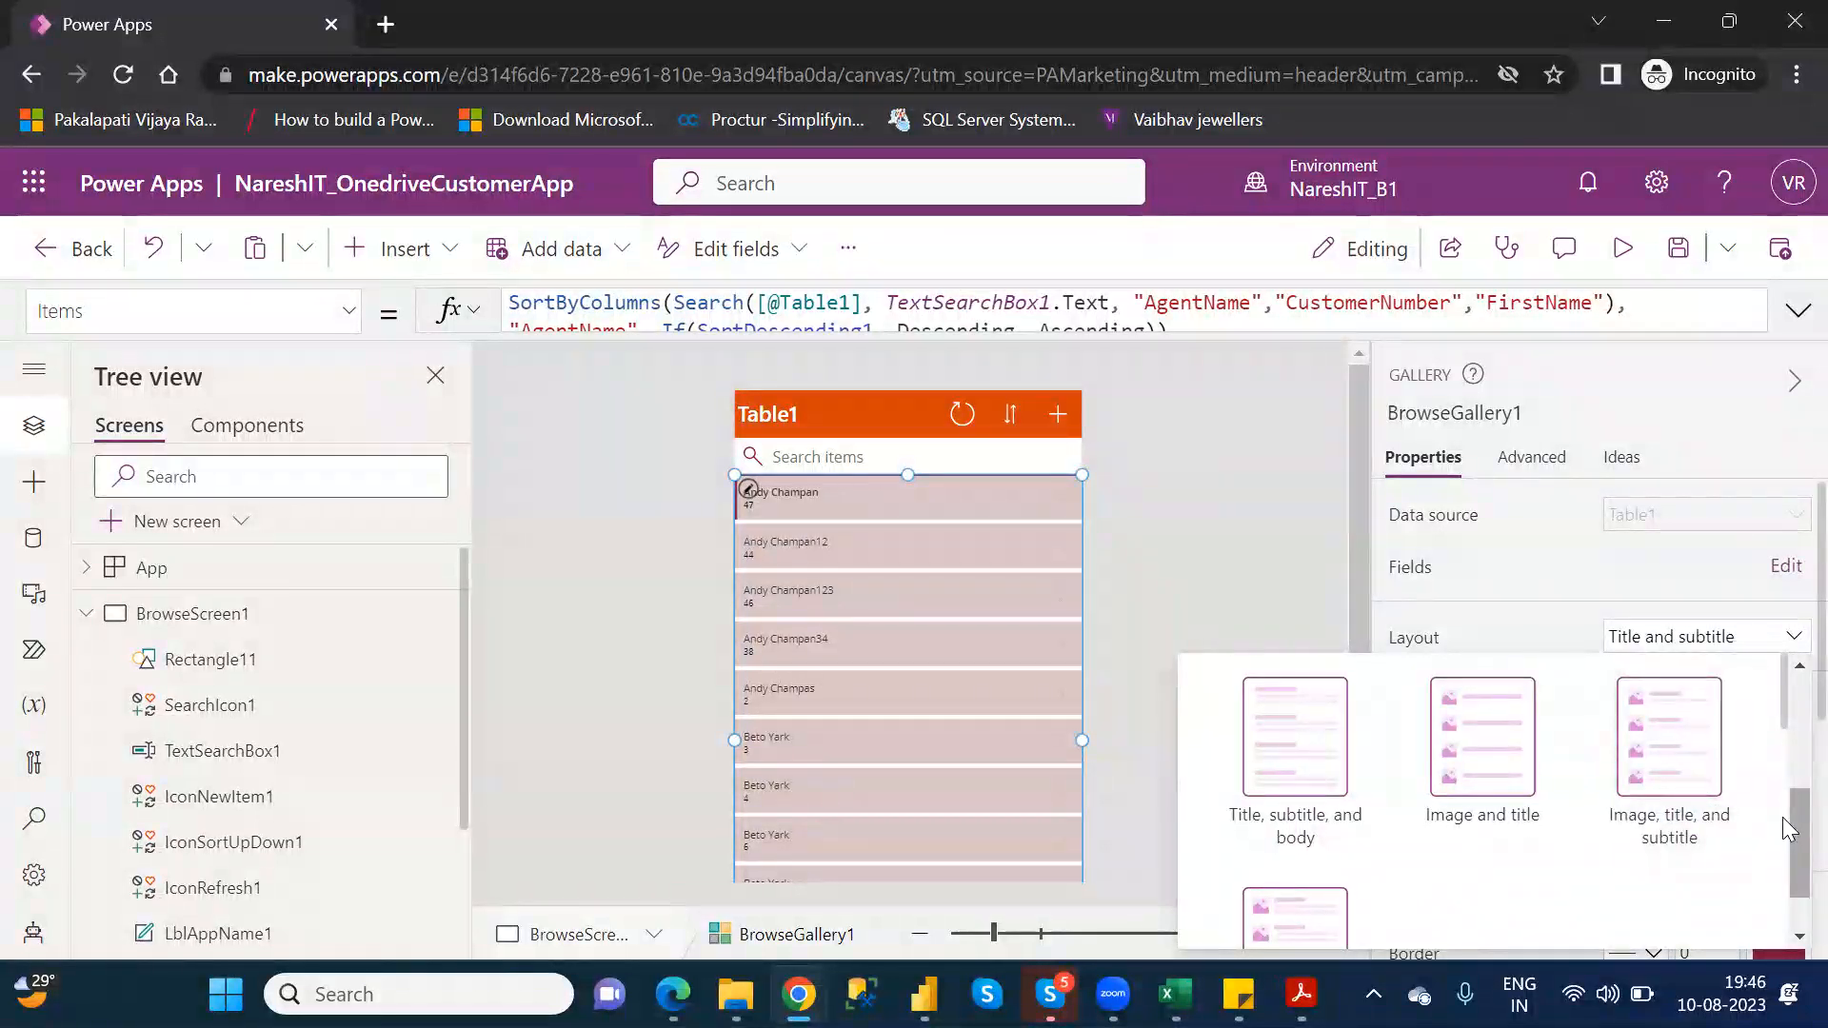
left_click_drag(1790, 839, 1786, 907)
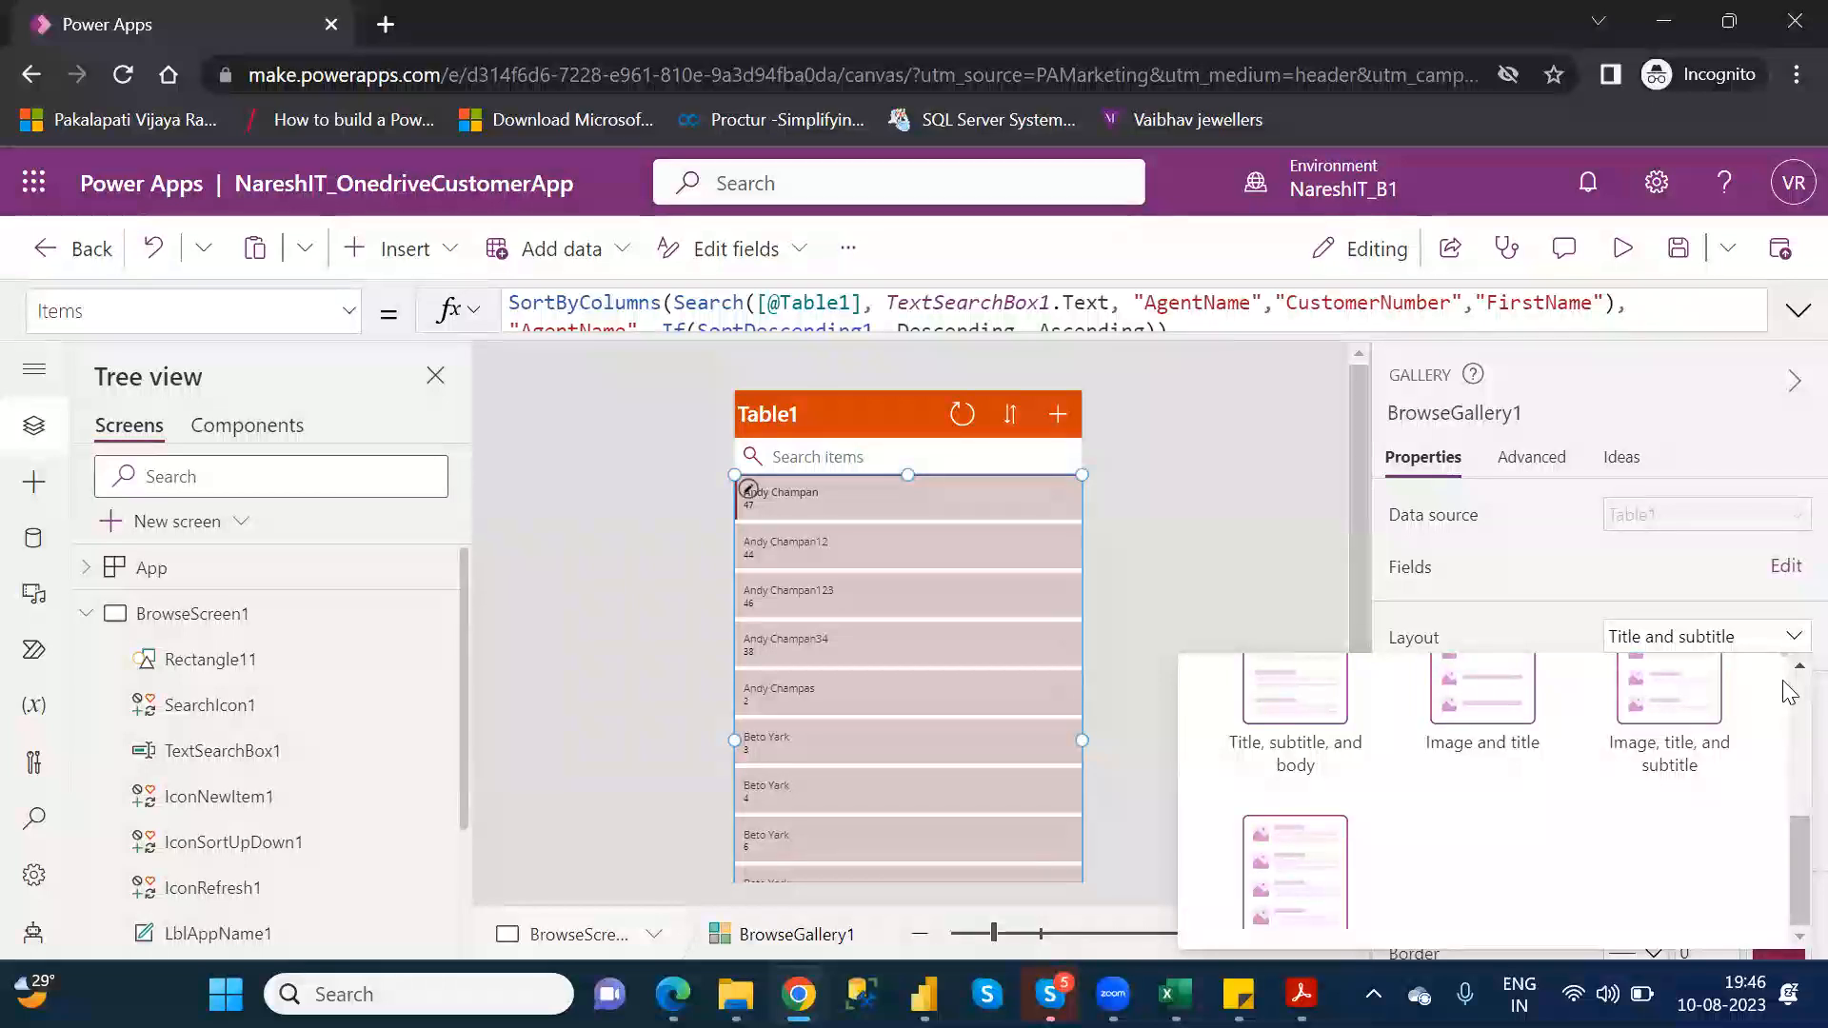
scroll(1786, 695, "up", 5)
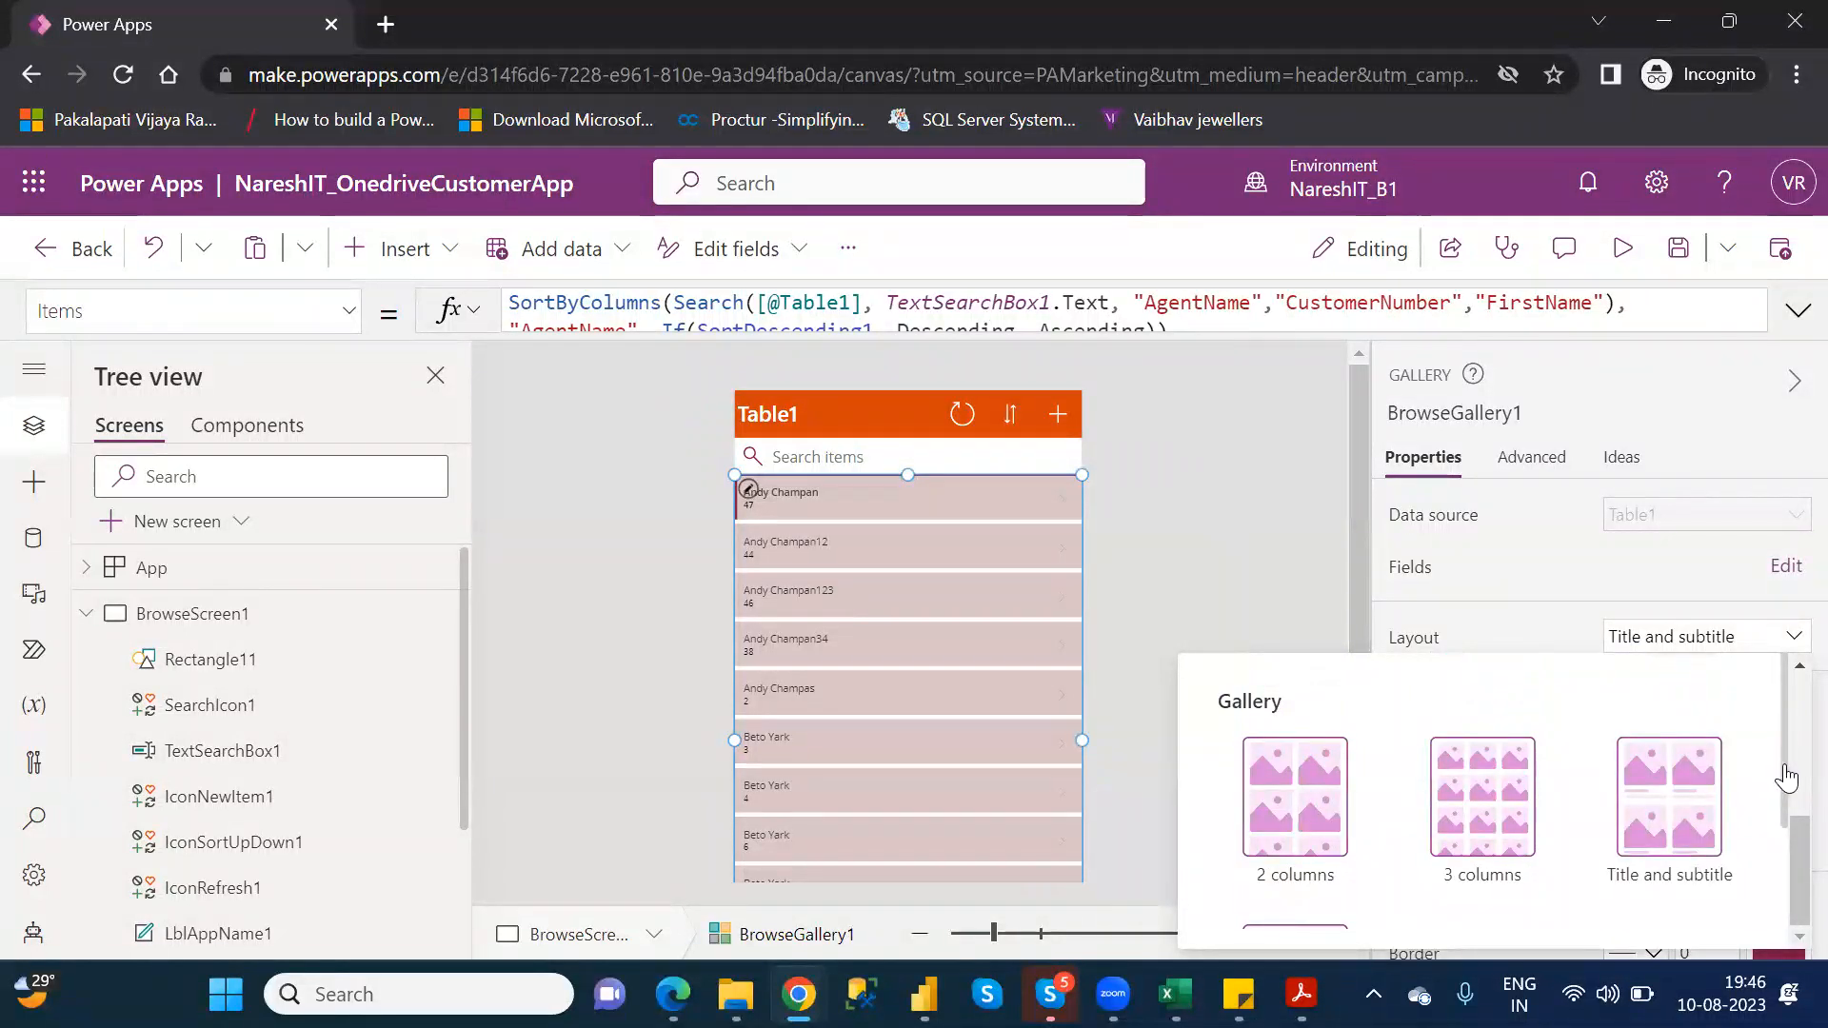
scroll(1786, 714, "up", 1)
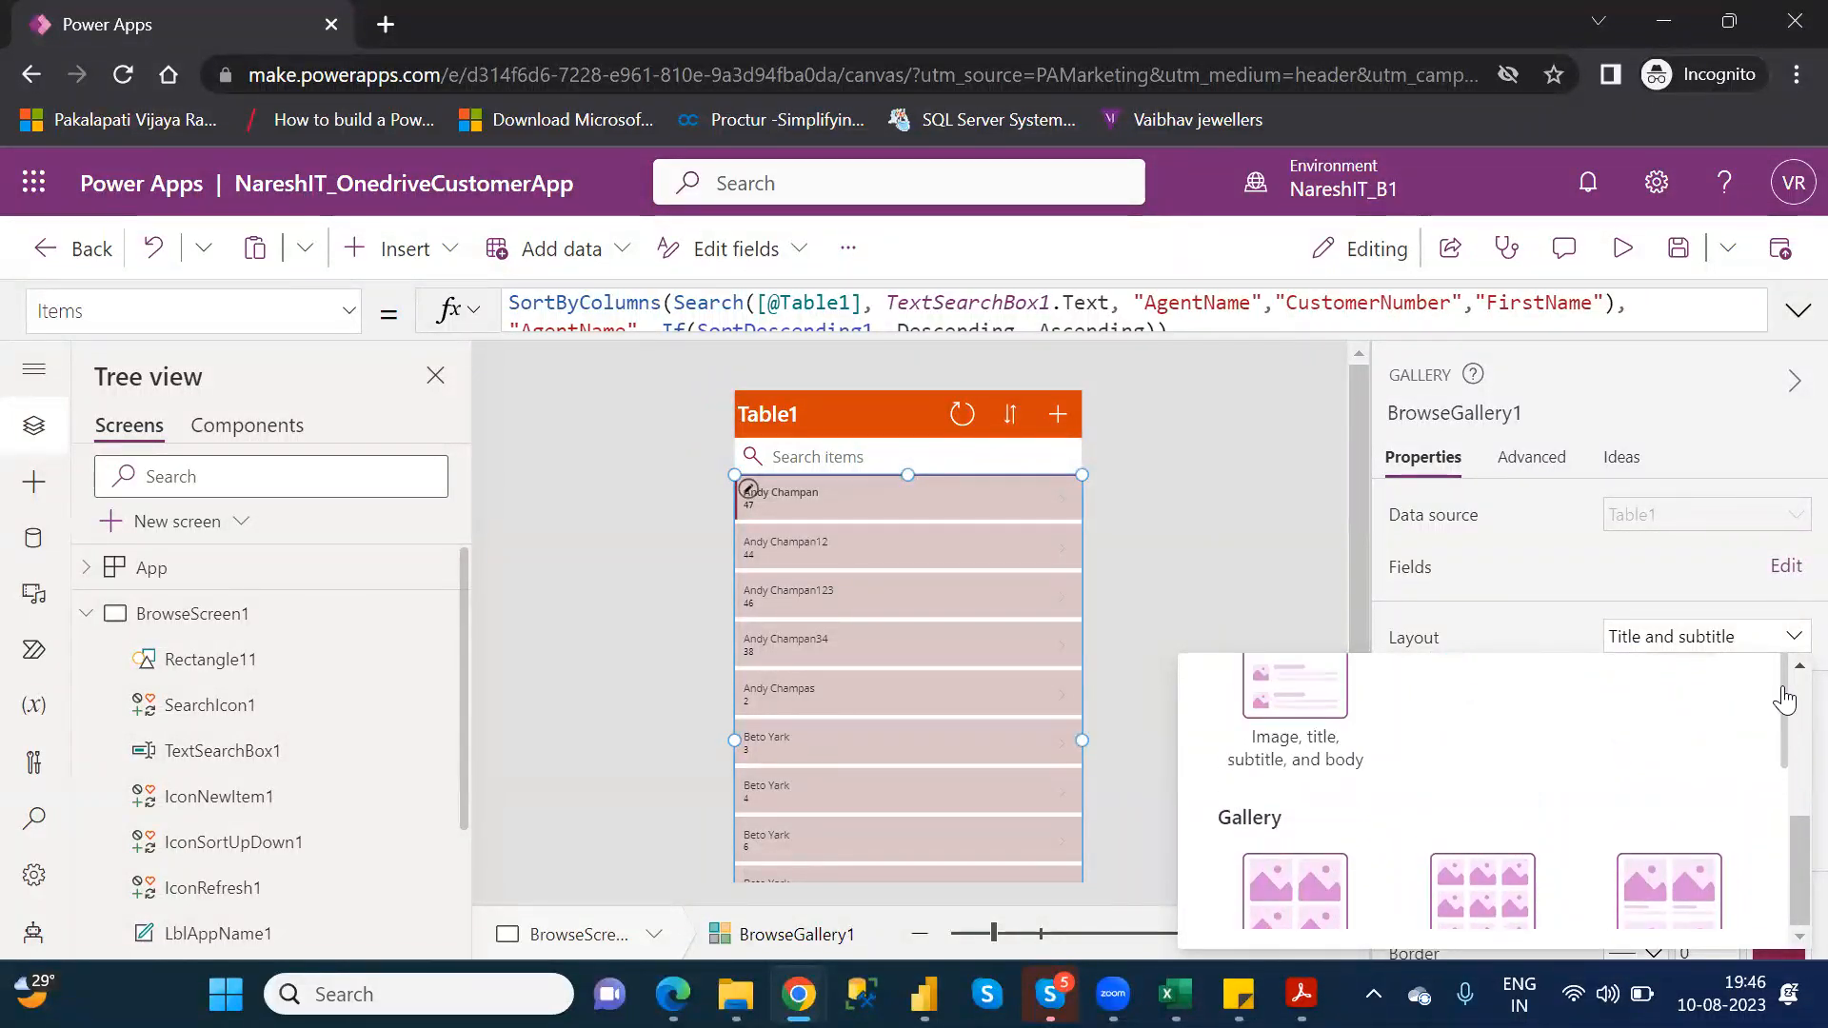
left_click_drag(1780, 721, 1785, 872)
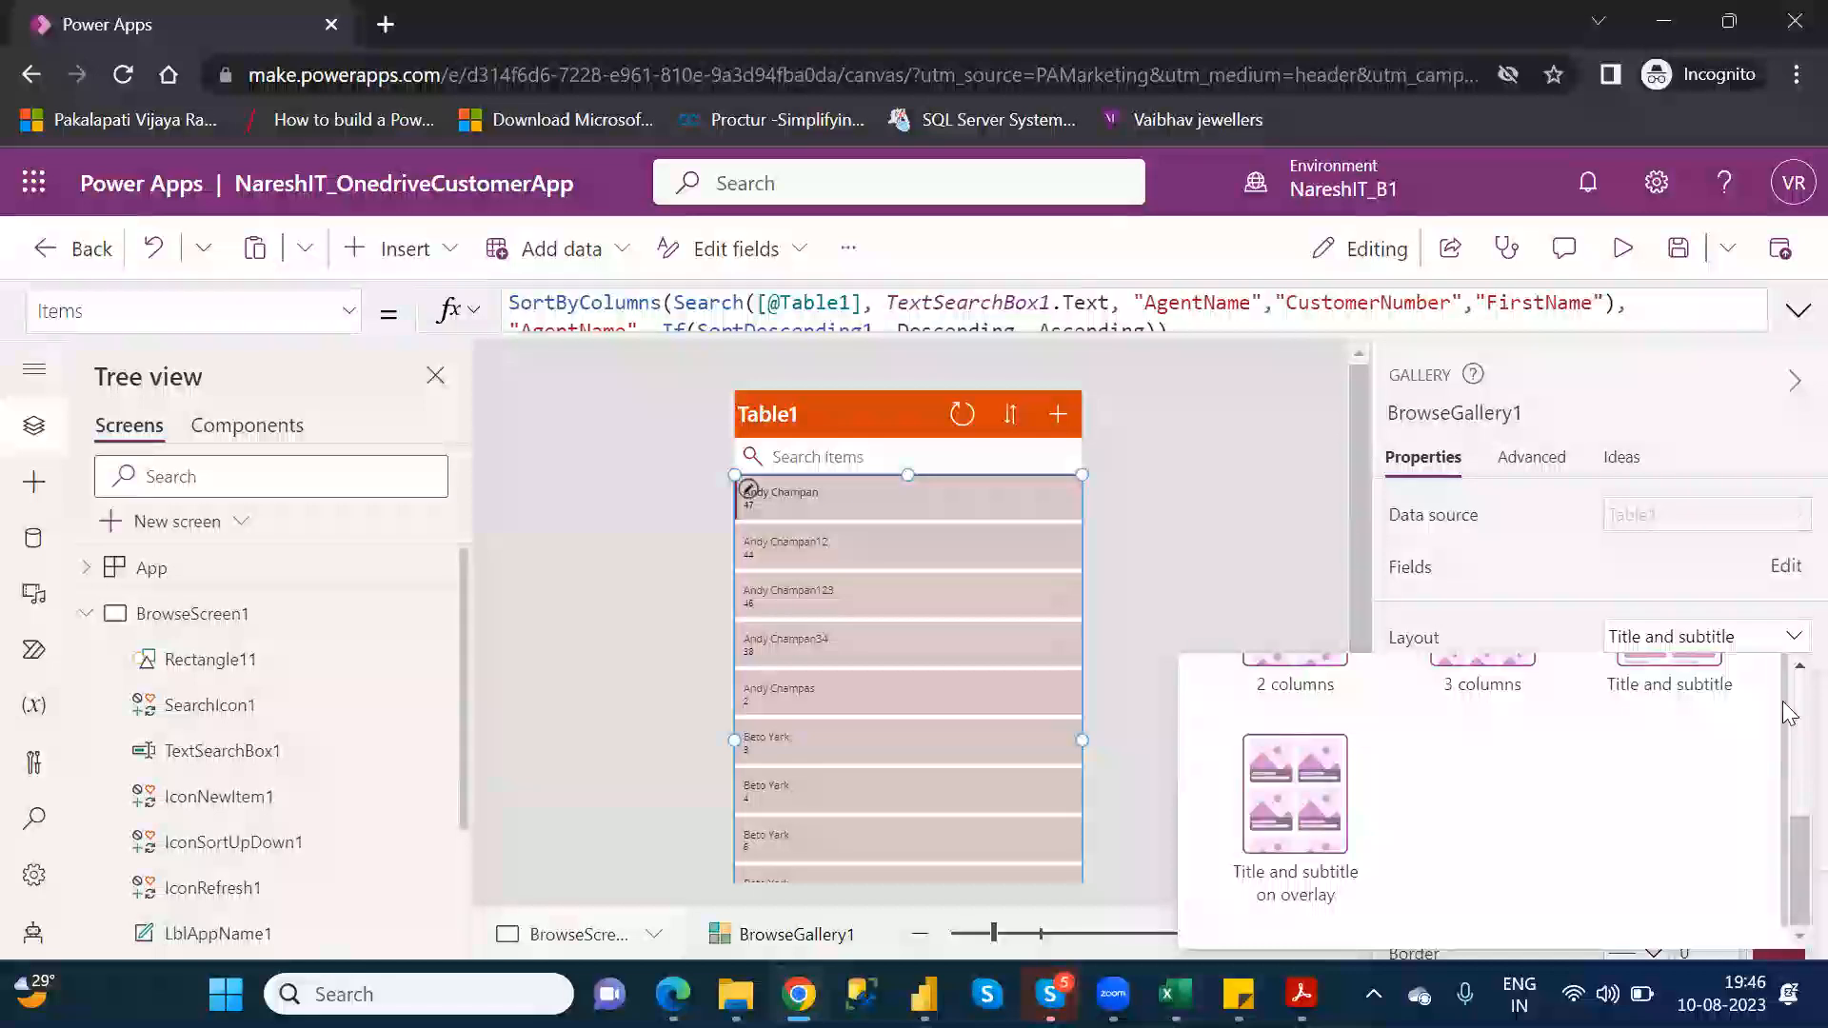
scroll(1788, 714, "up", 3)
scroll(1788, 714, "up", 2)
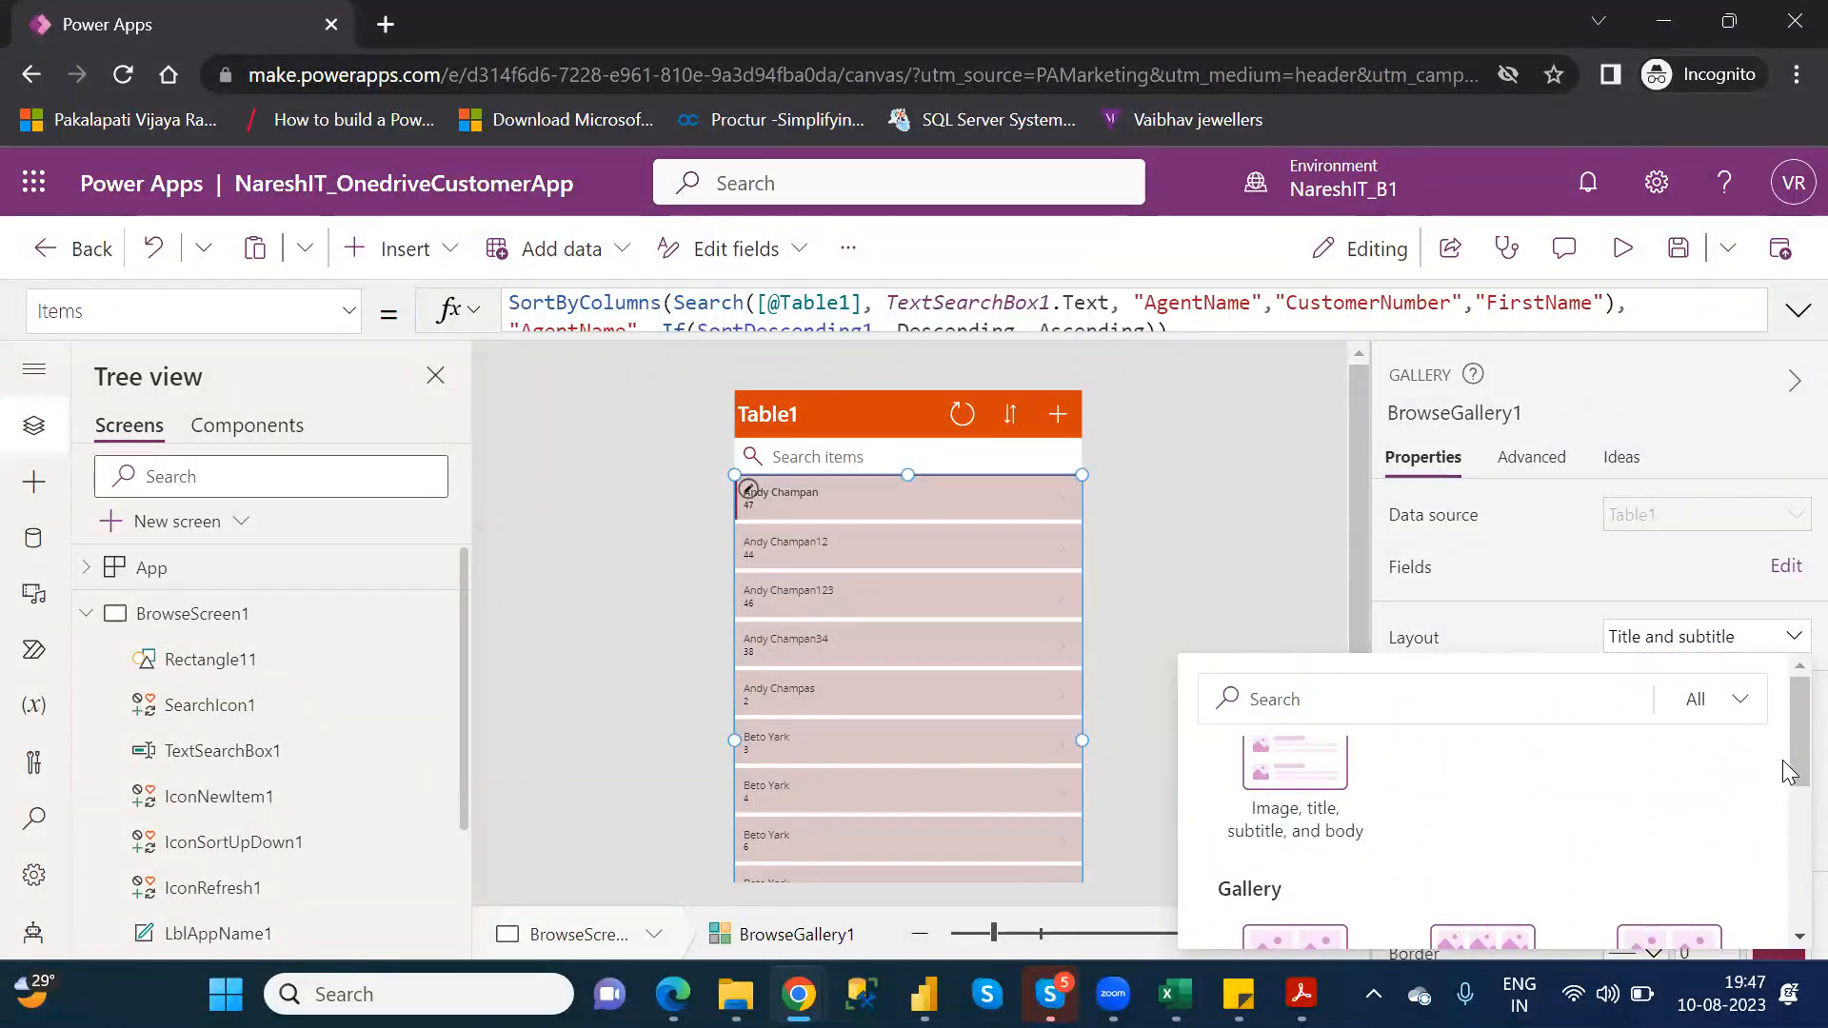
scroll(1784, 776, "up", 3)
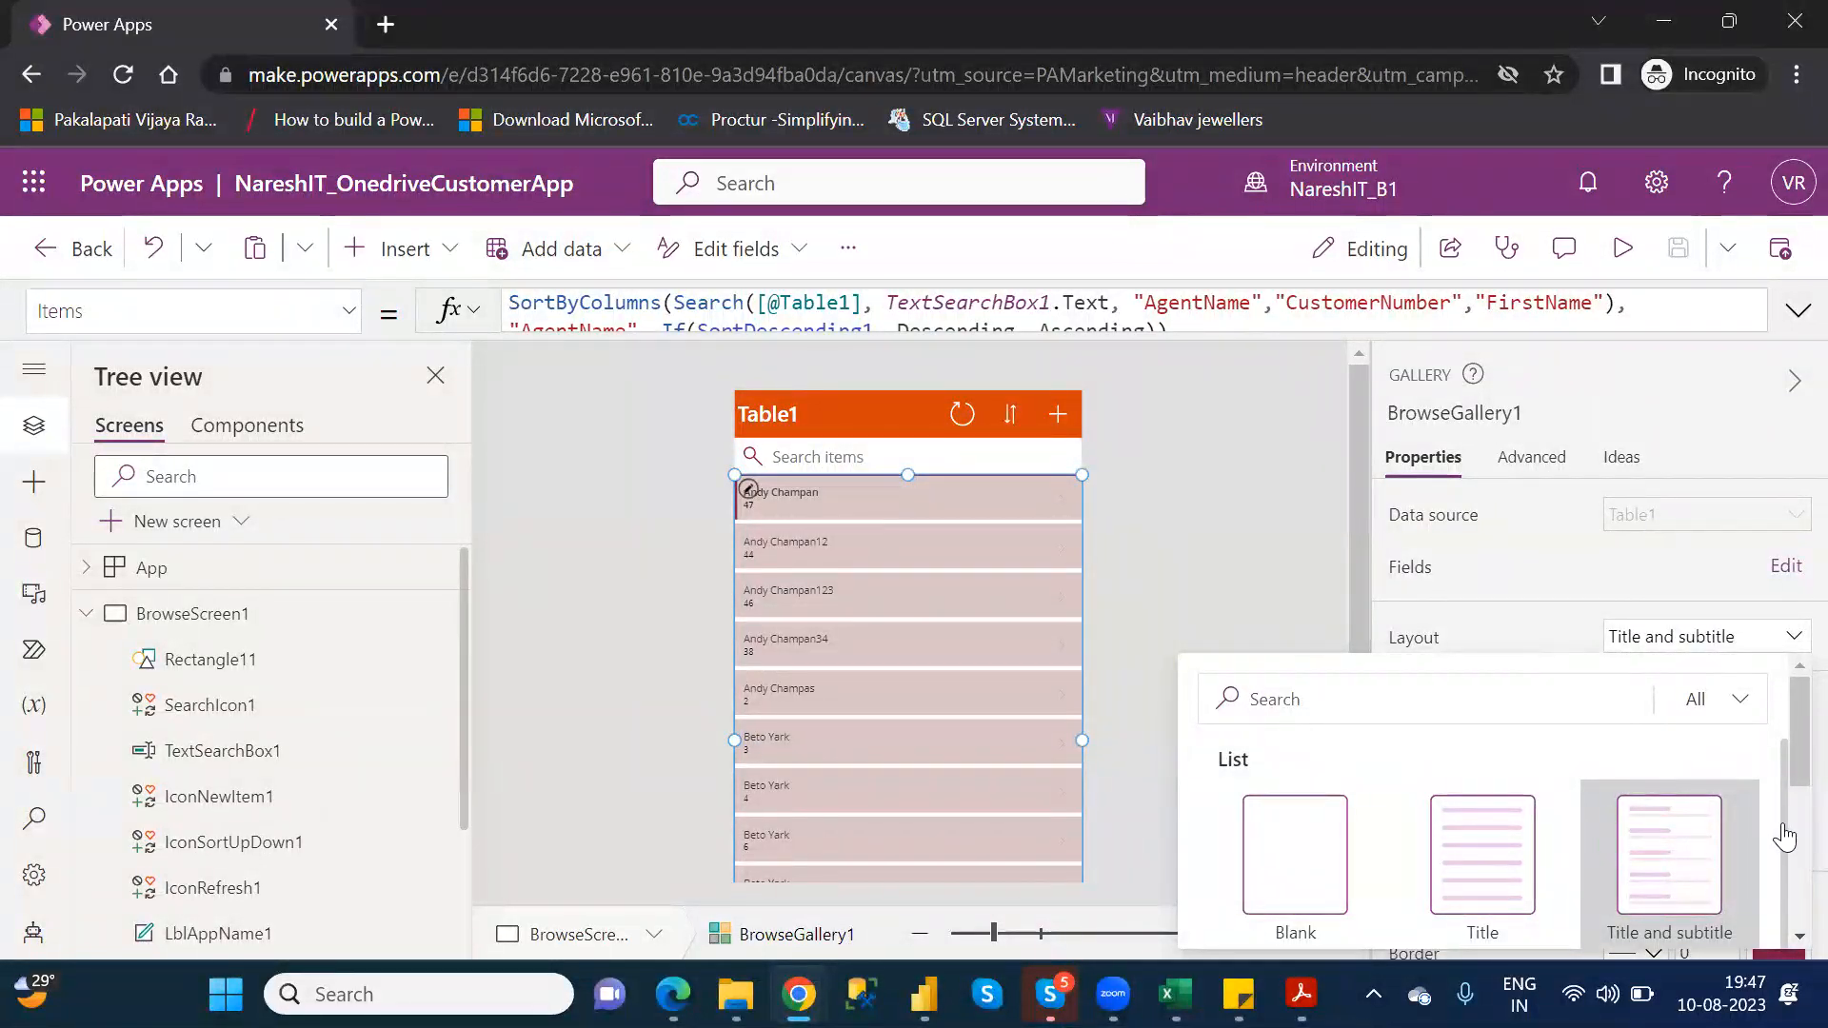
scroll(1784, 844, "down", 5)
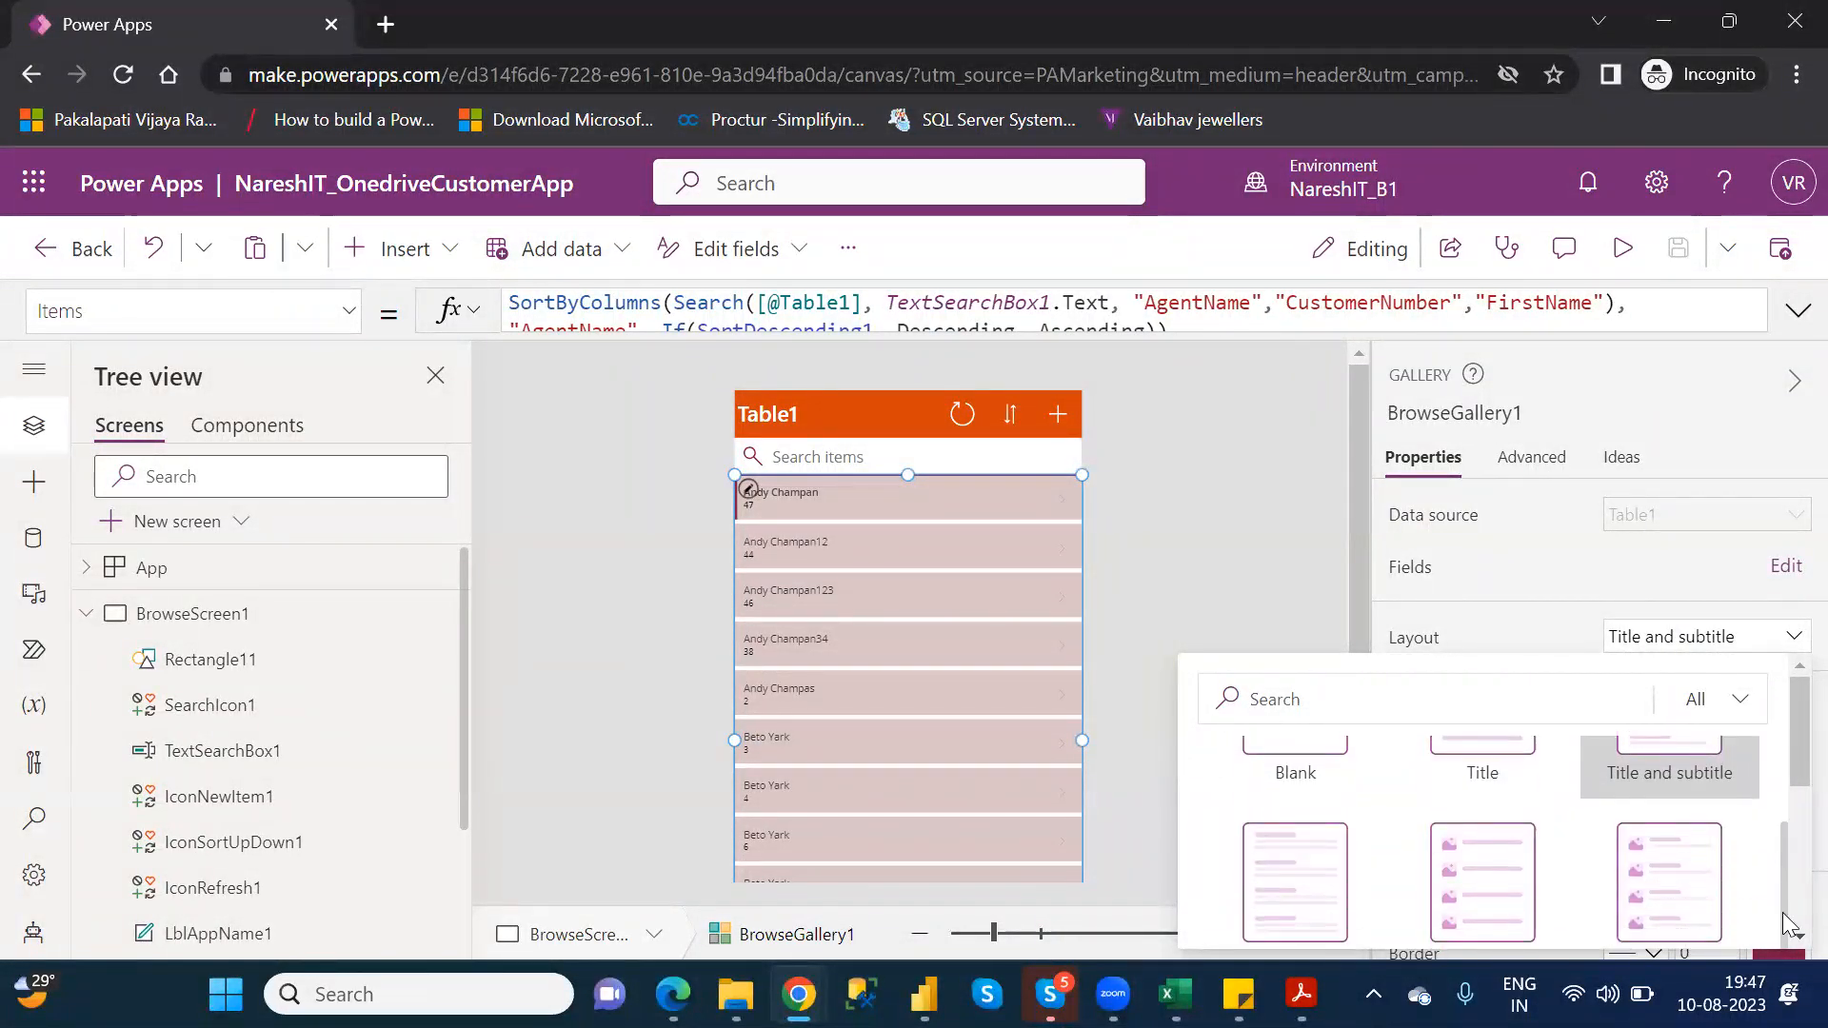
left_click(1793, 963)
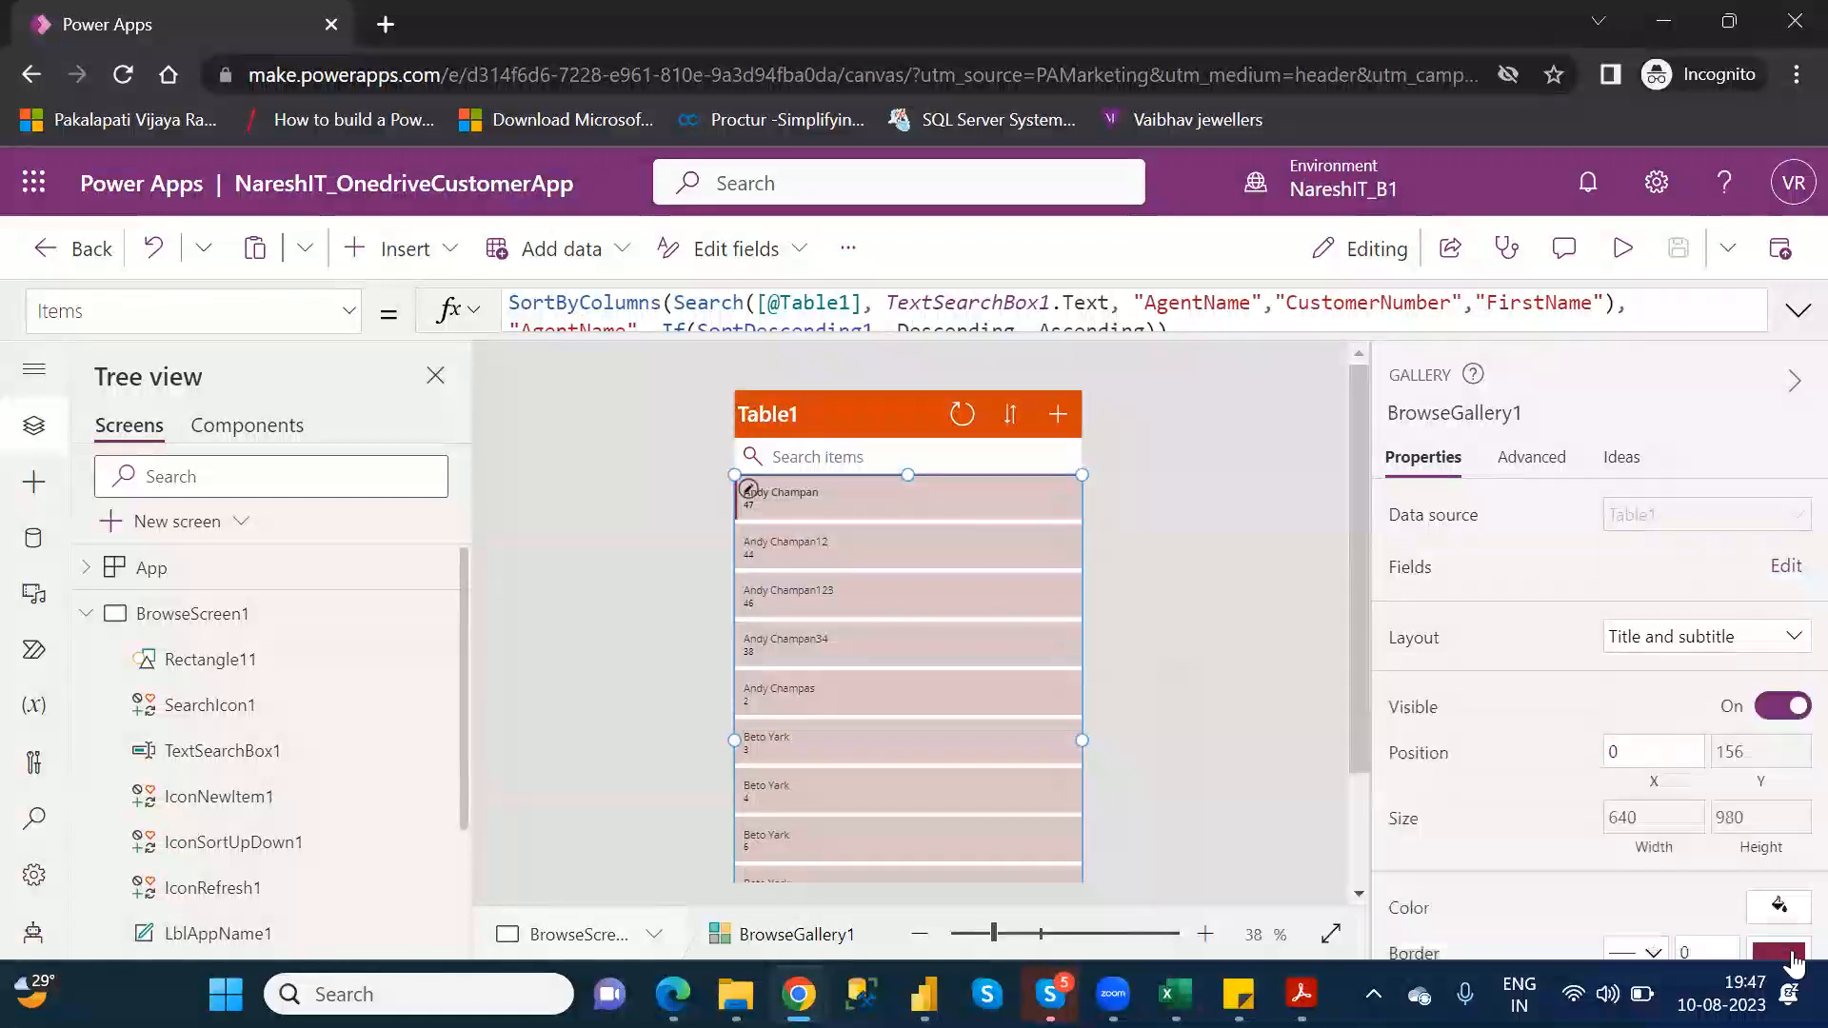
Reapply the Title and subtitle layout to BrowseGallery1 and assign the FirstName column to its Title7 field.
left_click(1709, 648)
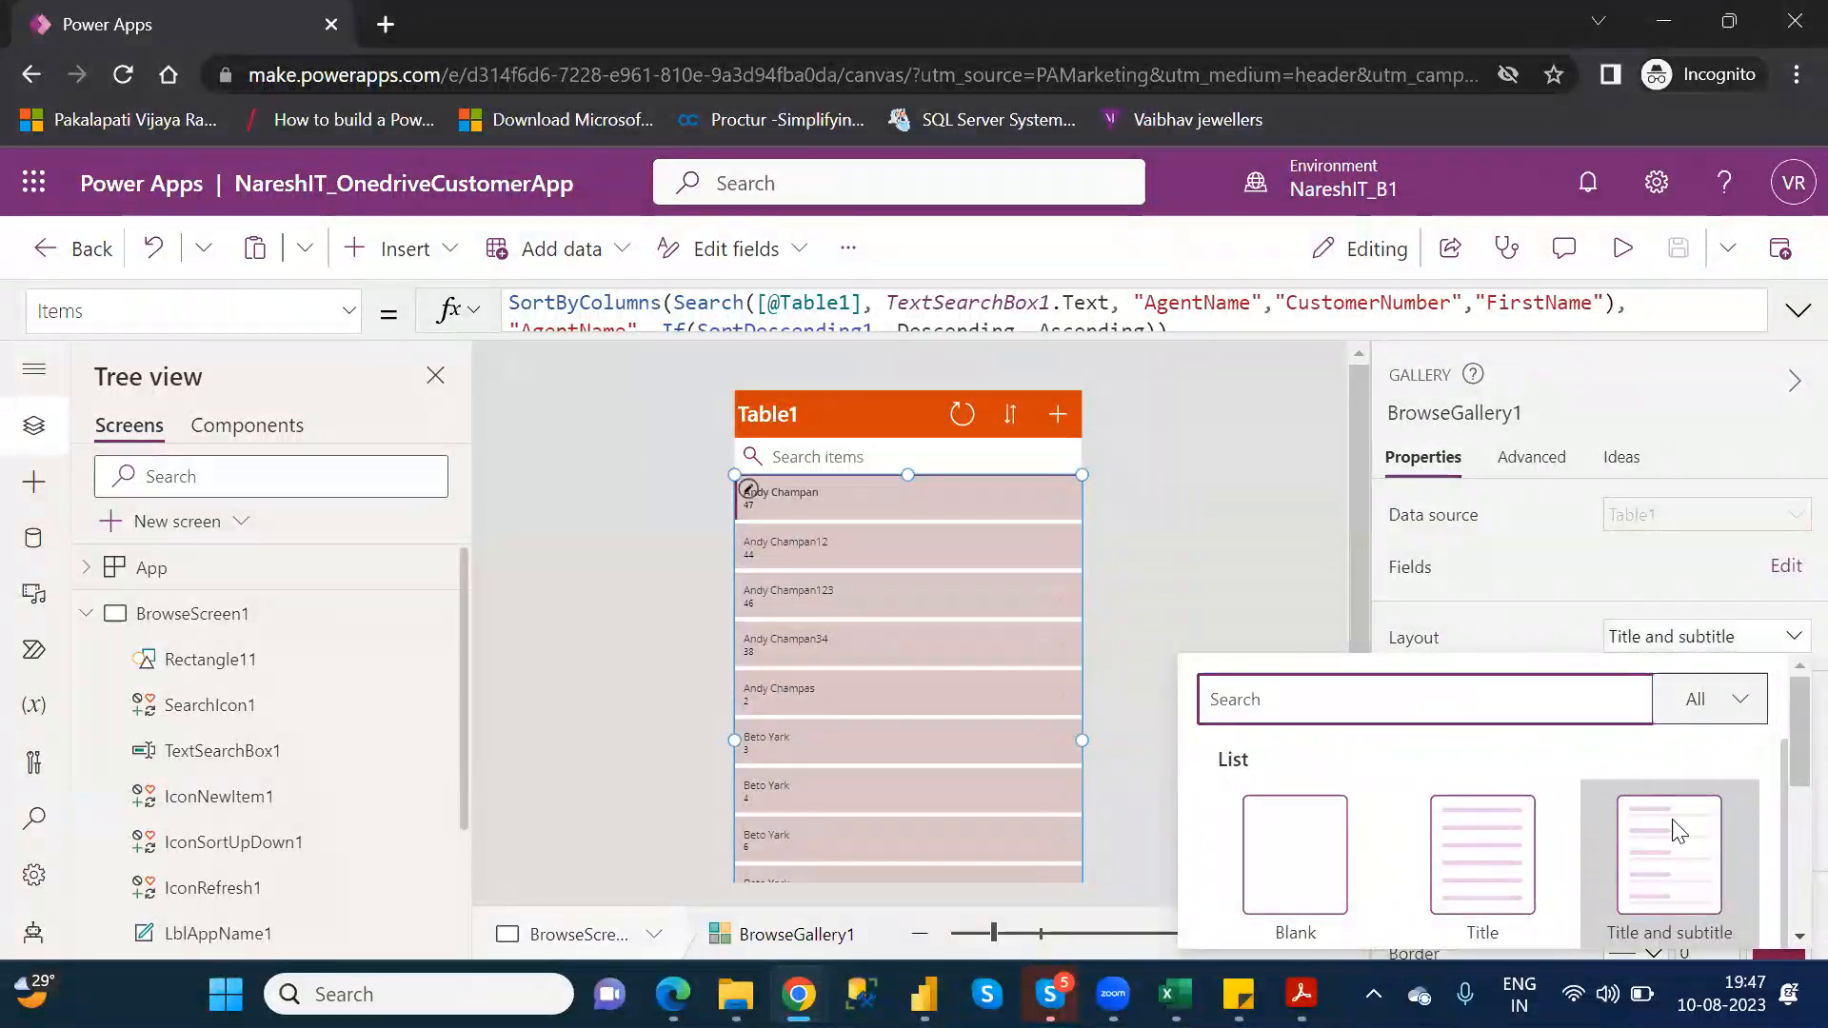
left_click(1679, 855)
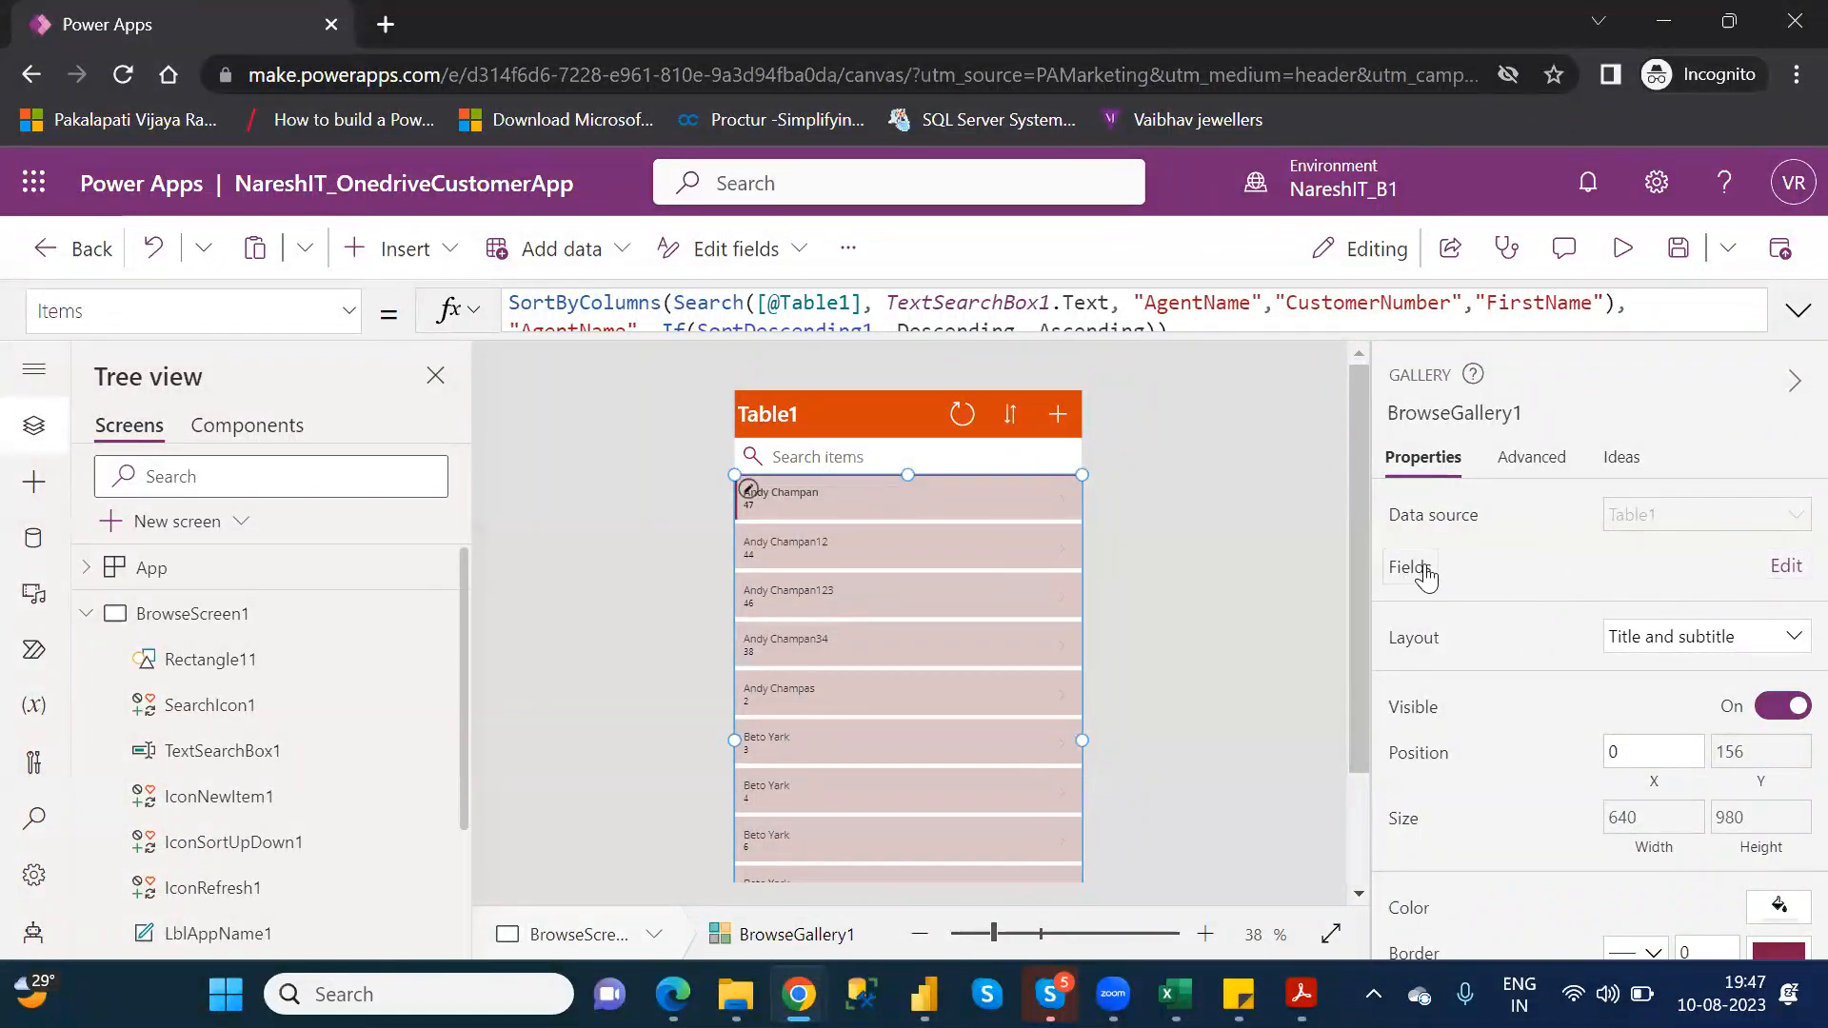
left_click(1783, 581)
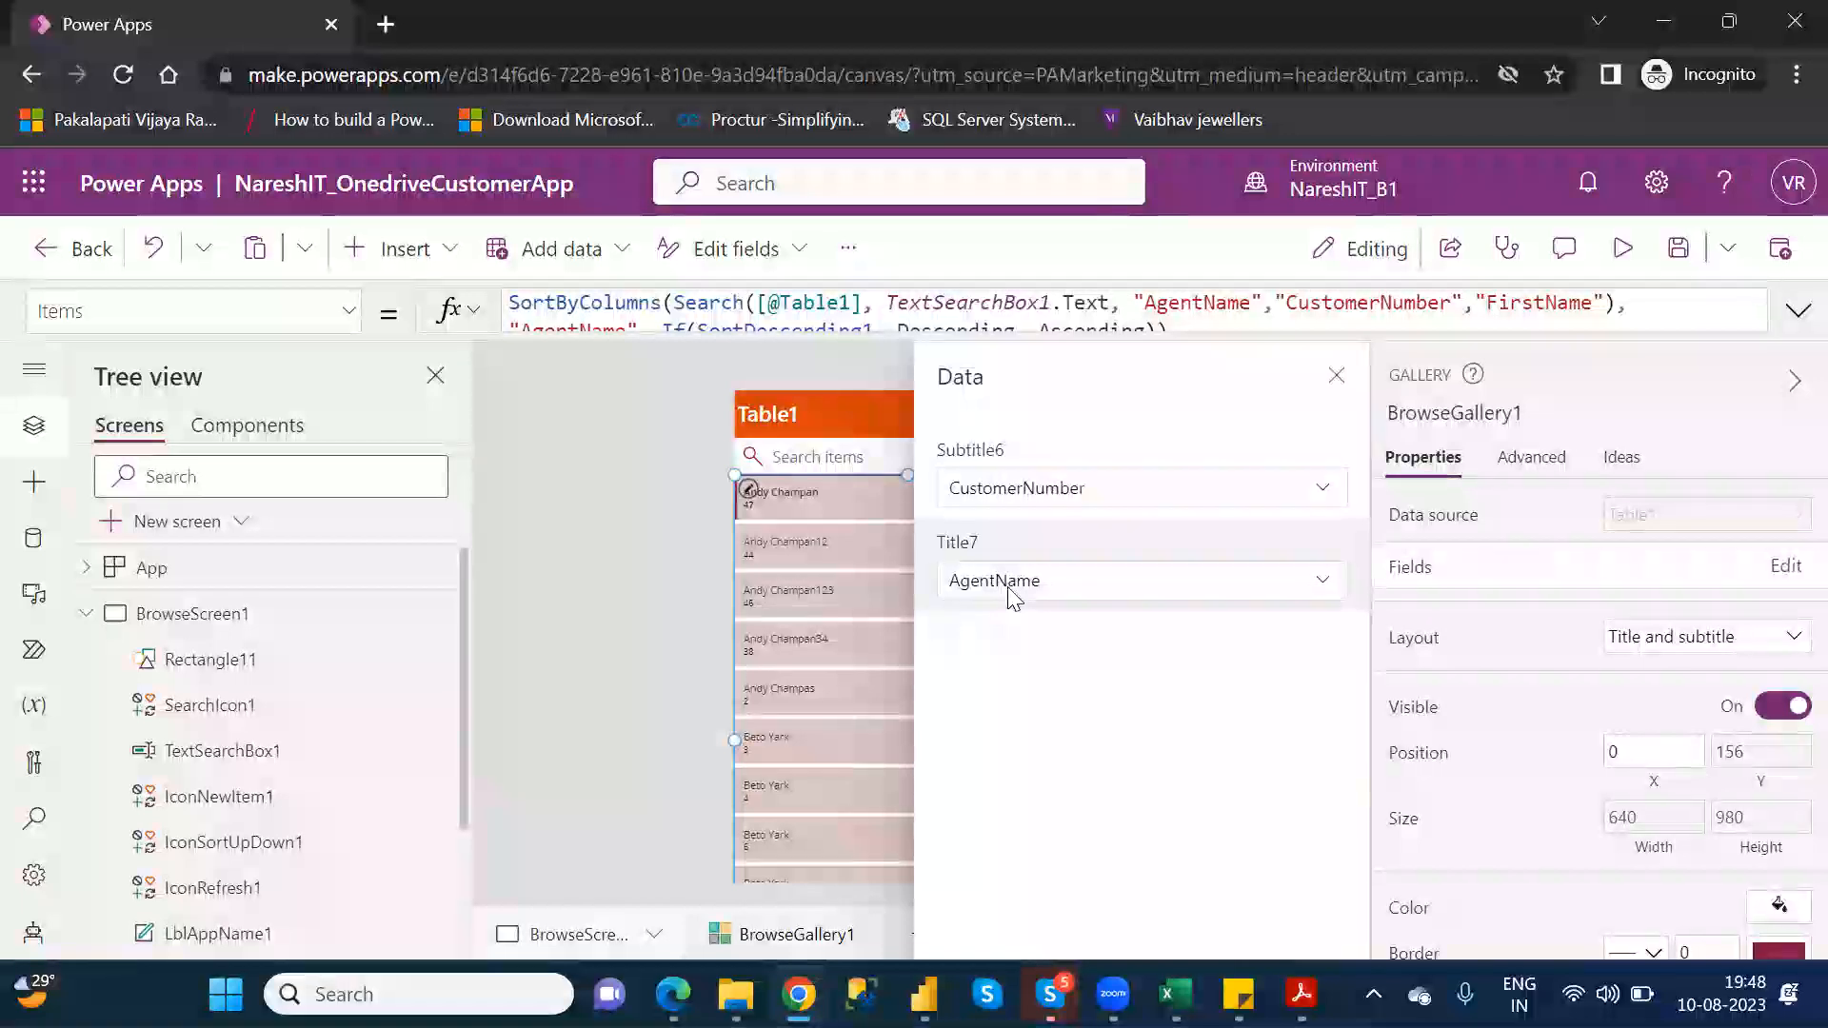
left_click(1066, 604)
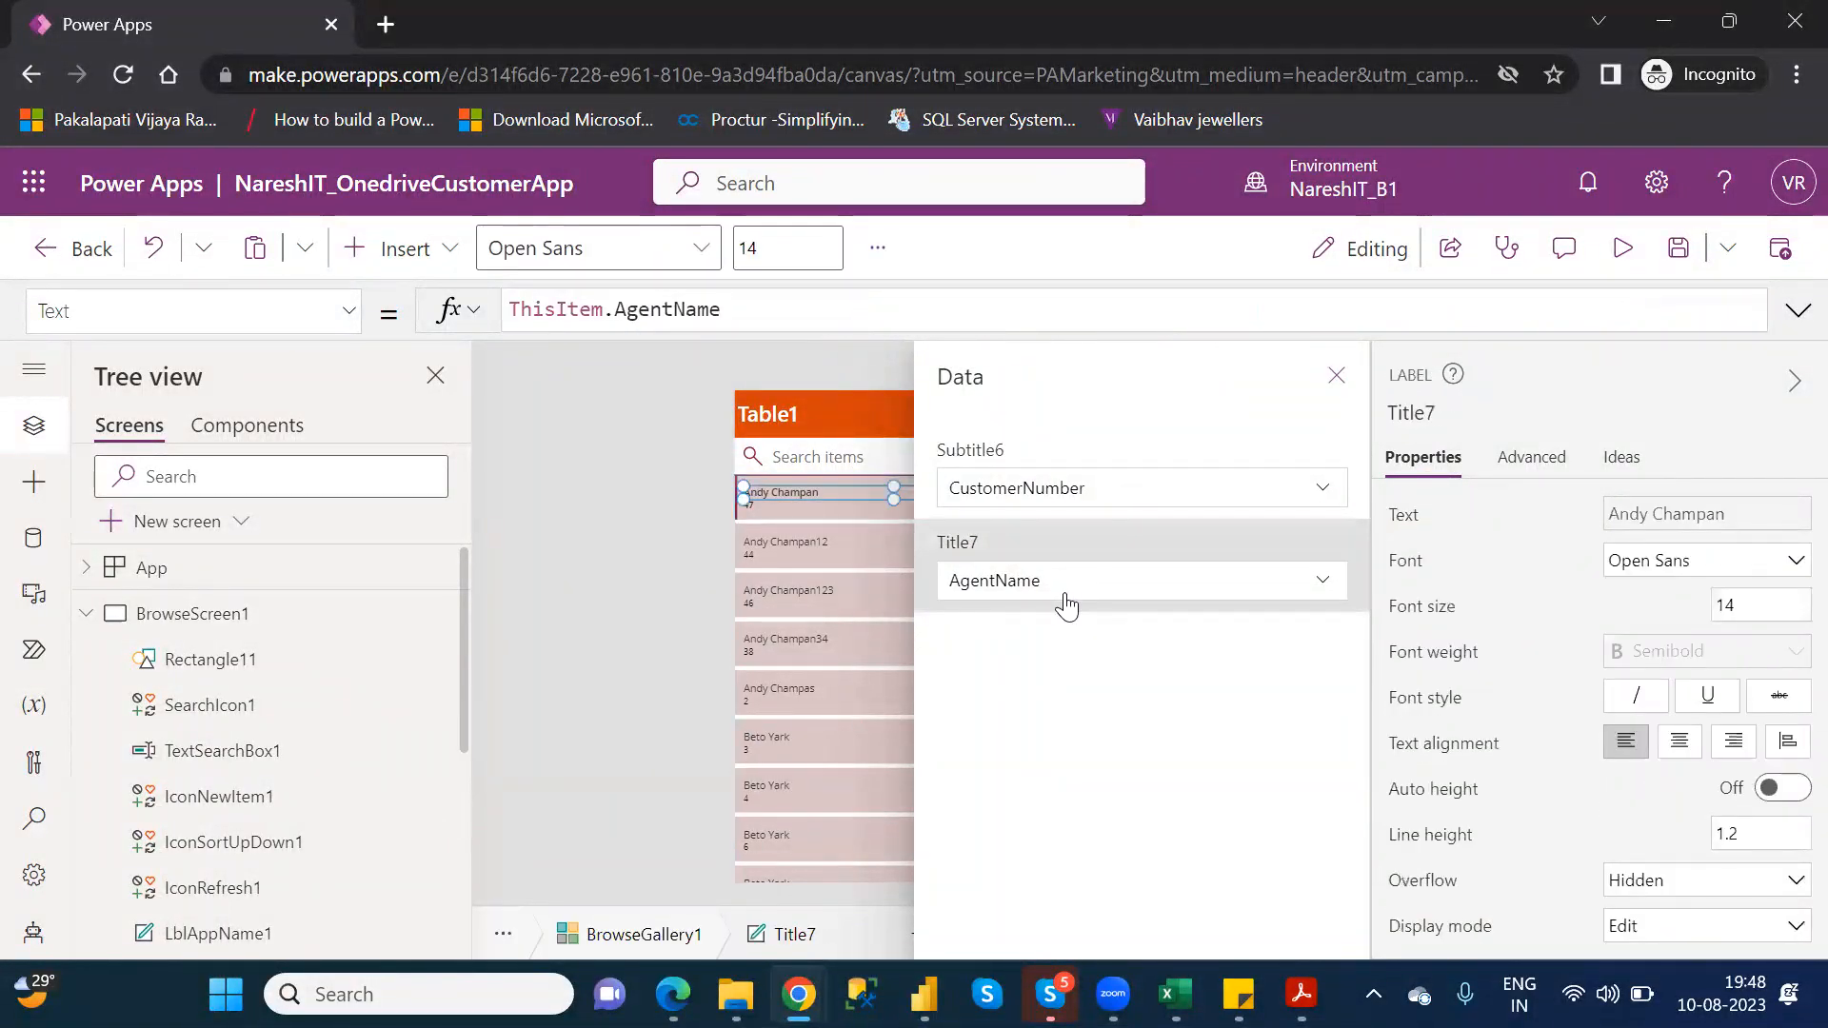
left_click(1066, 595)
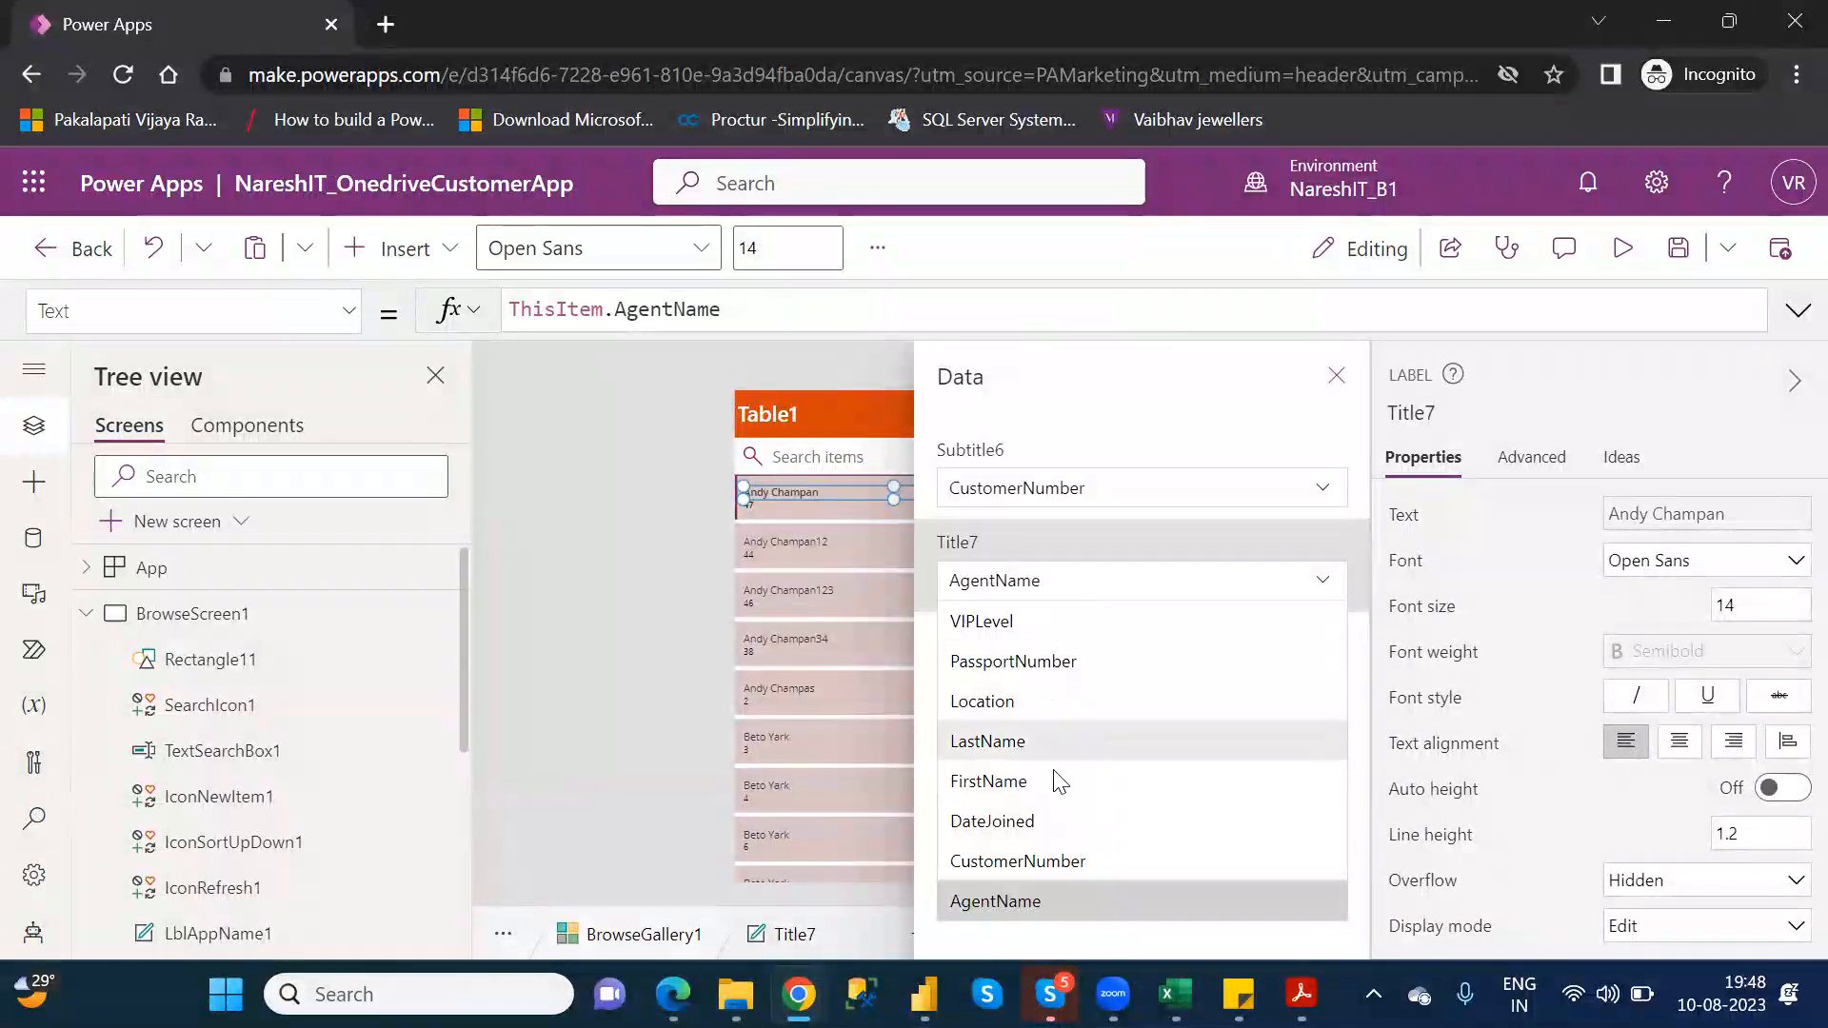
left_click(1047, 785)
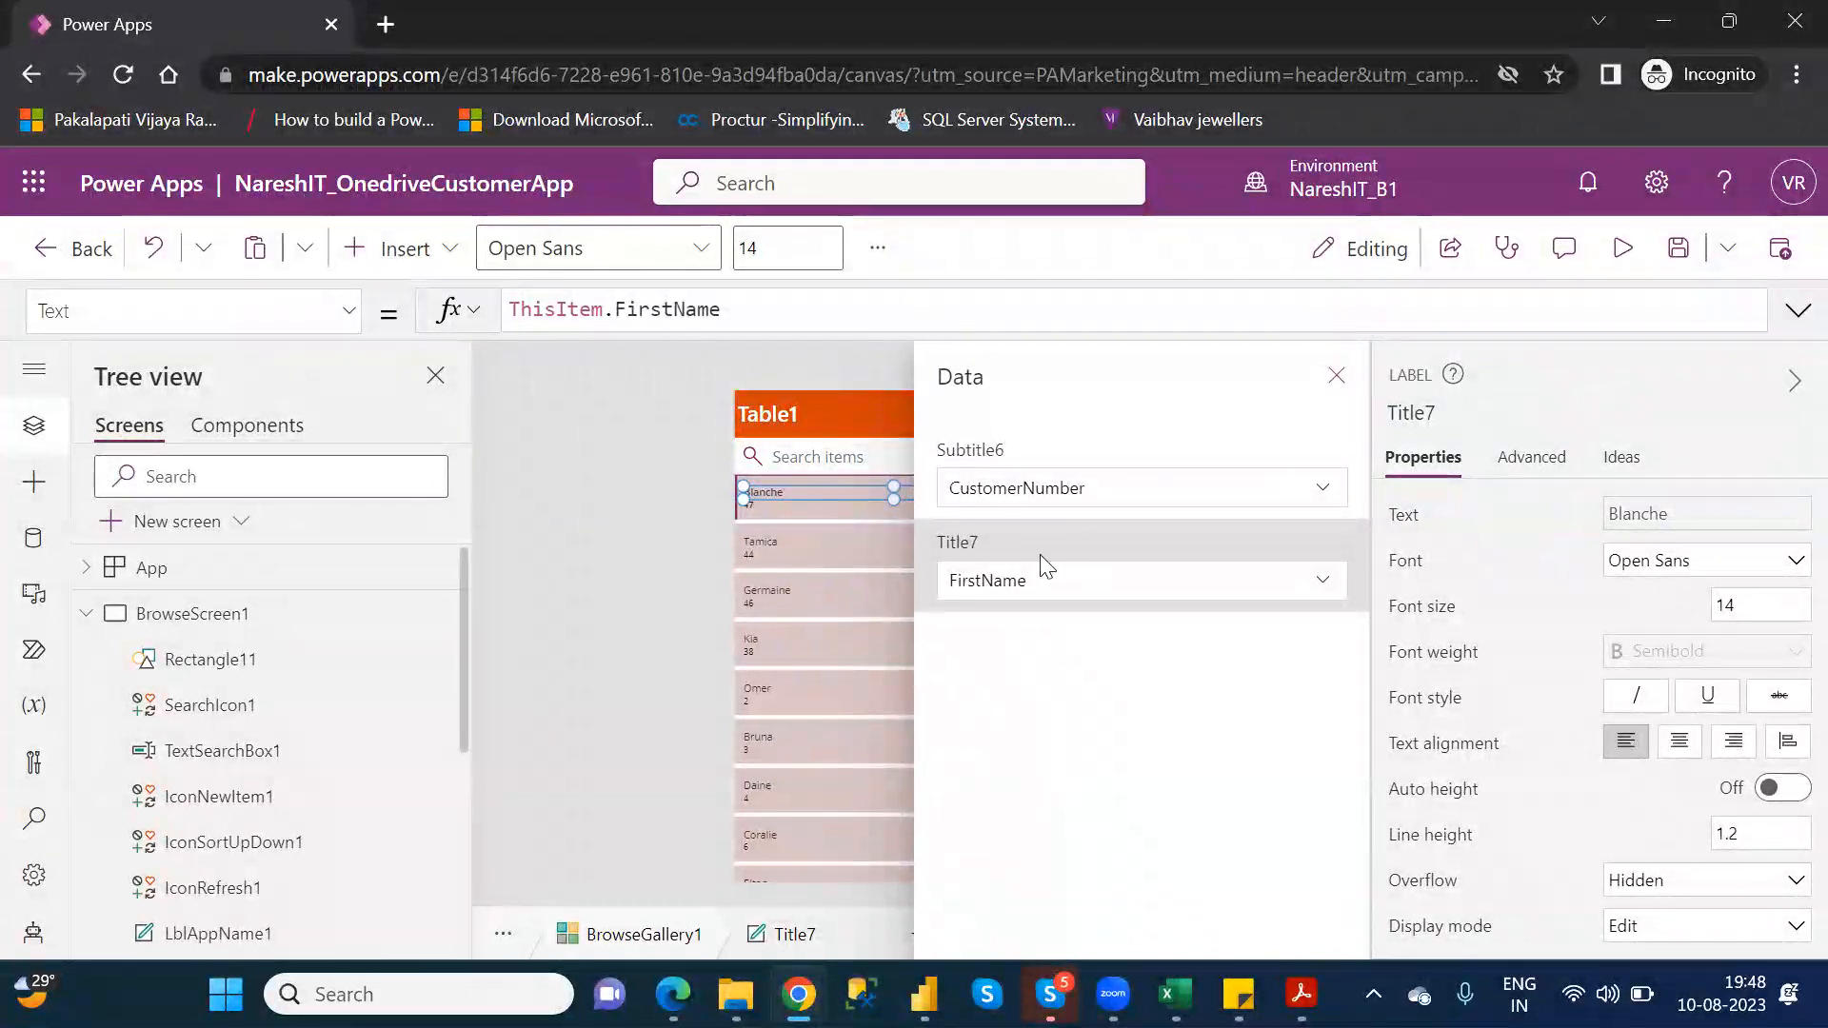
Assign the Location column to the gallery's Subtitle6 field and close the field settings.
left_click(1194, 491)
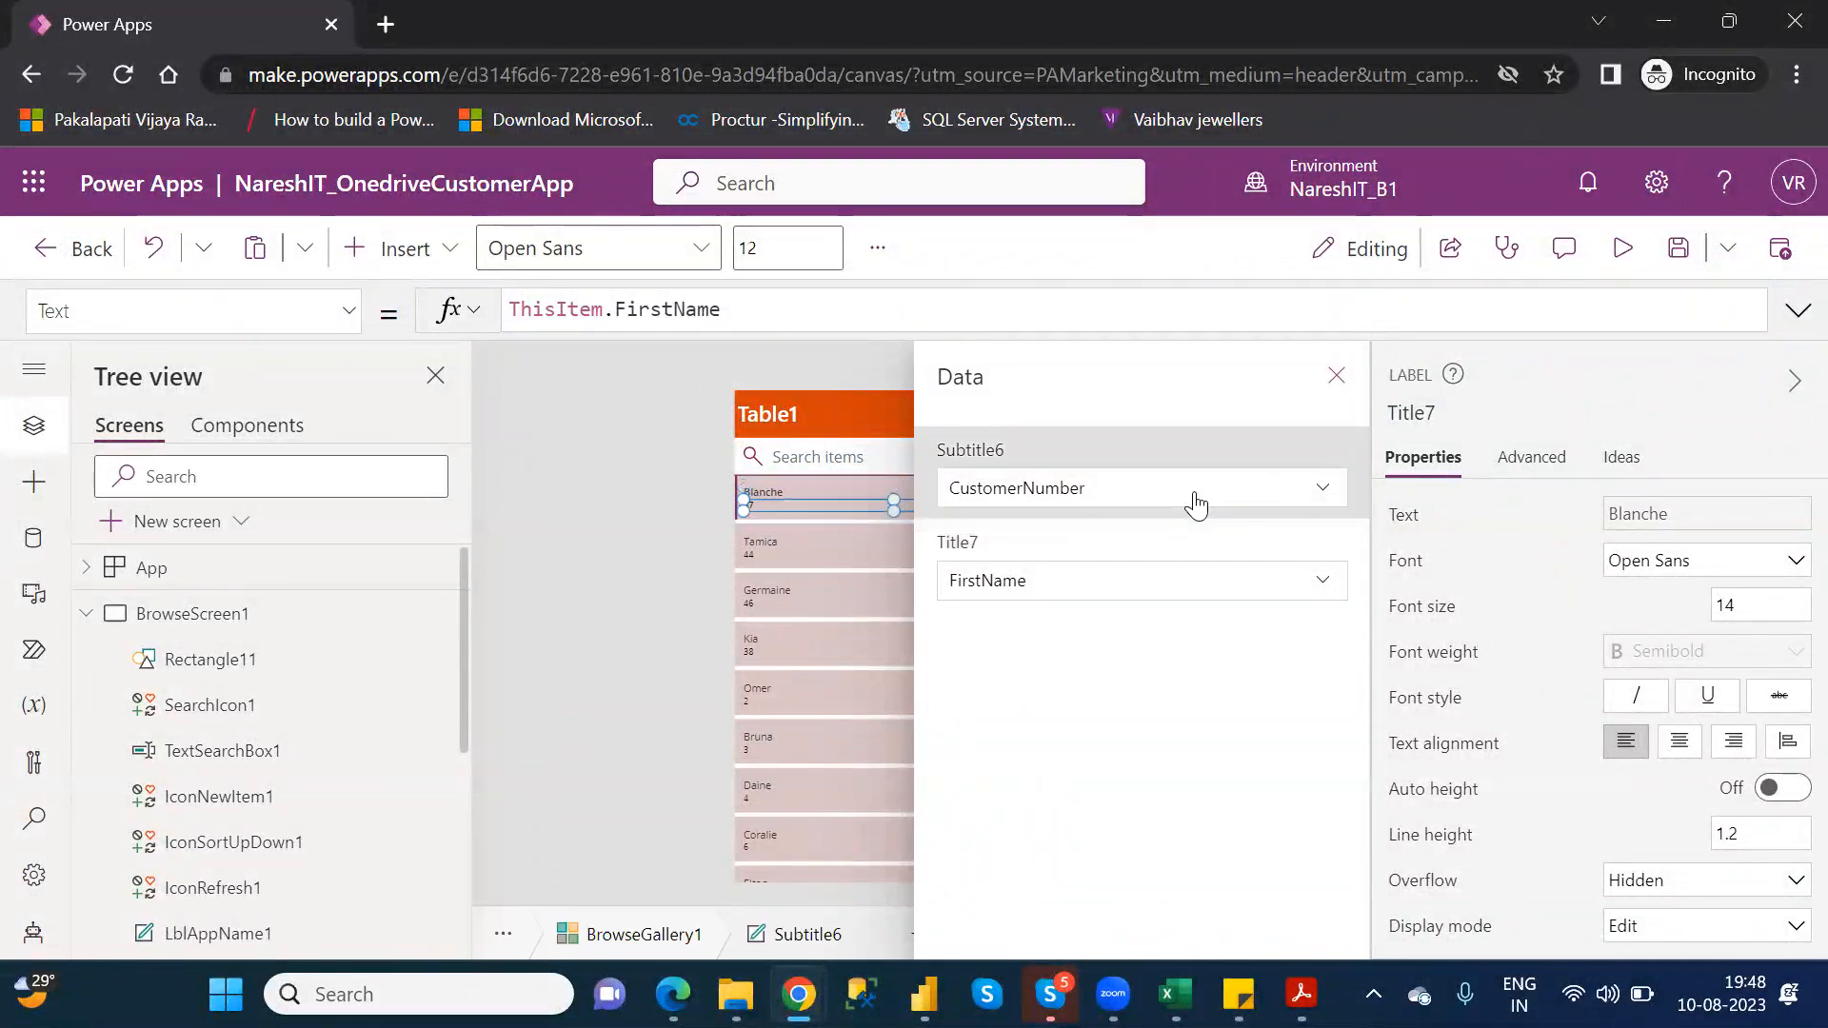
left_click(1194, 494)
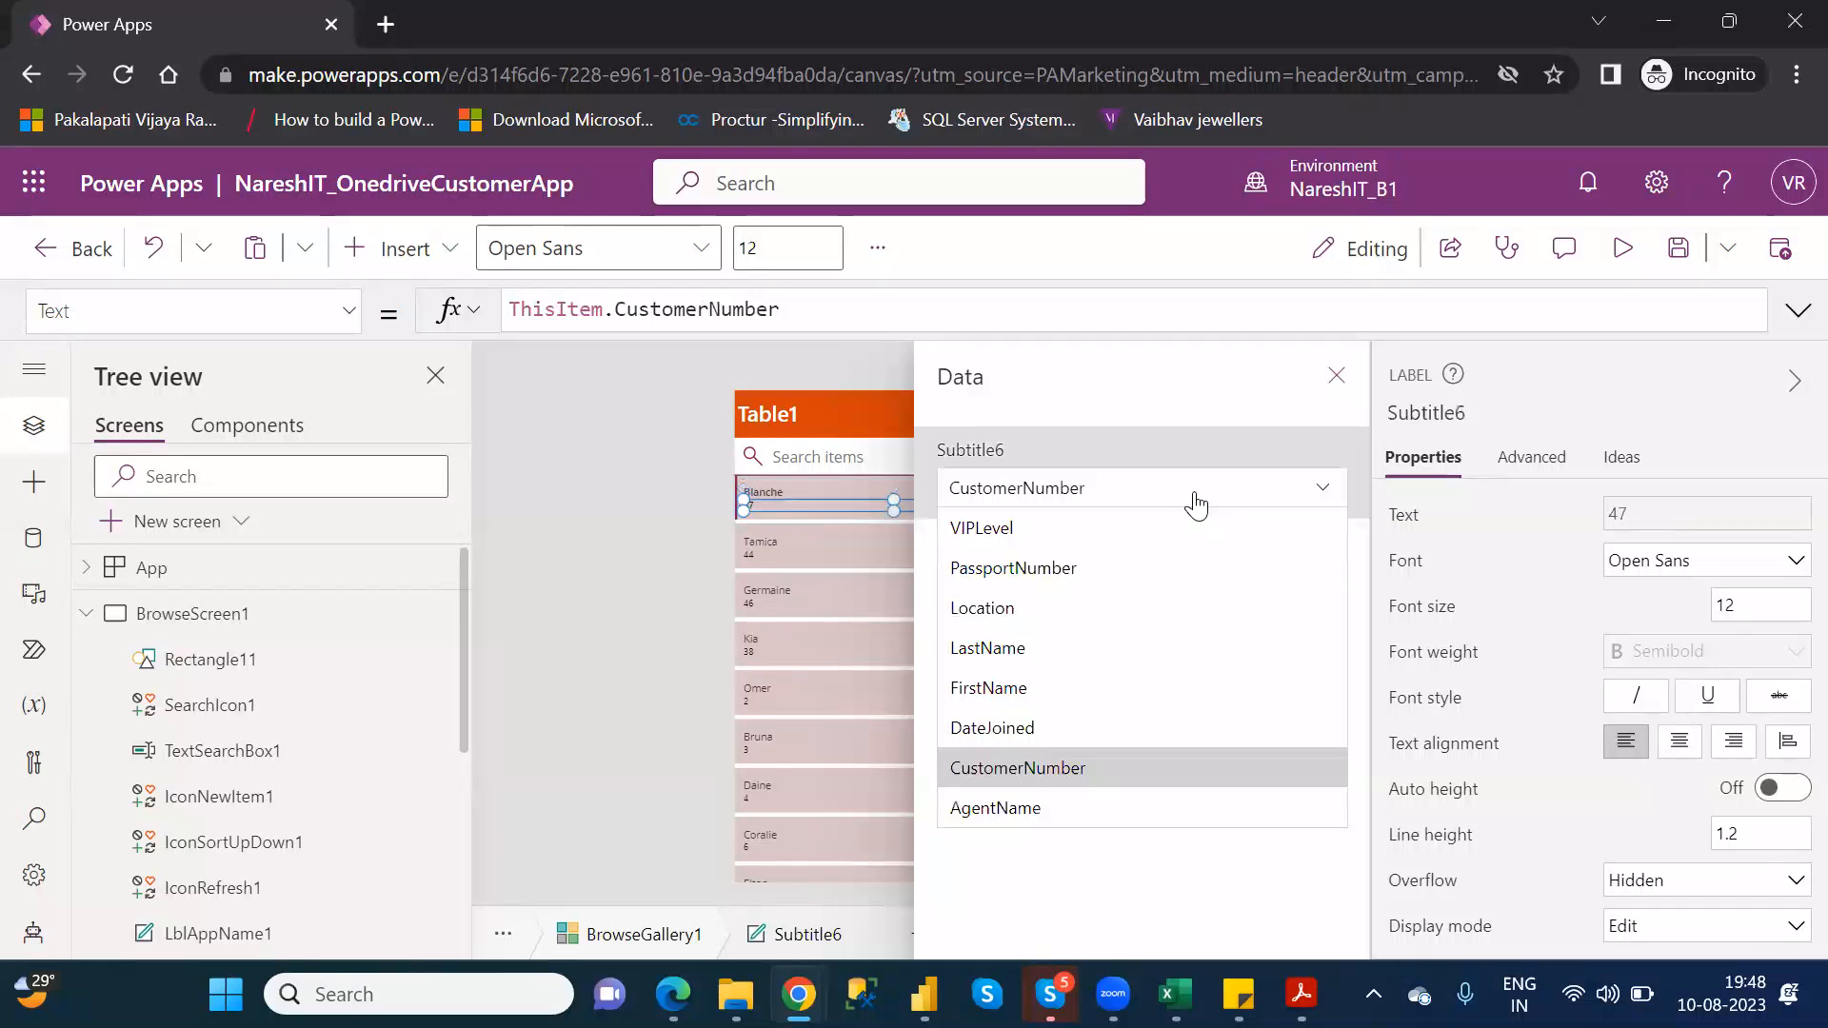
left_click(1048, 623)
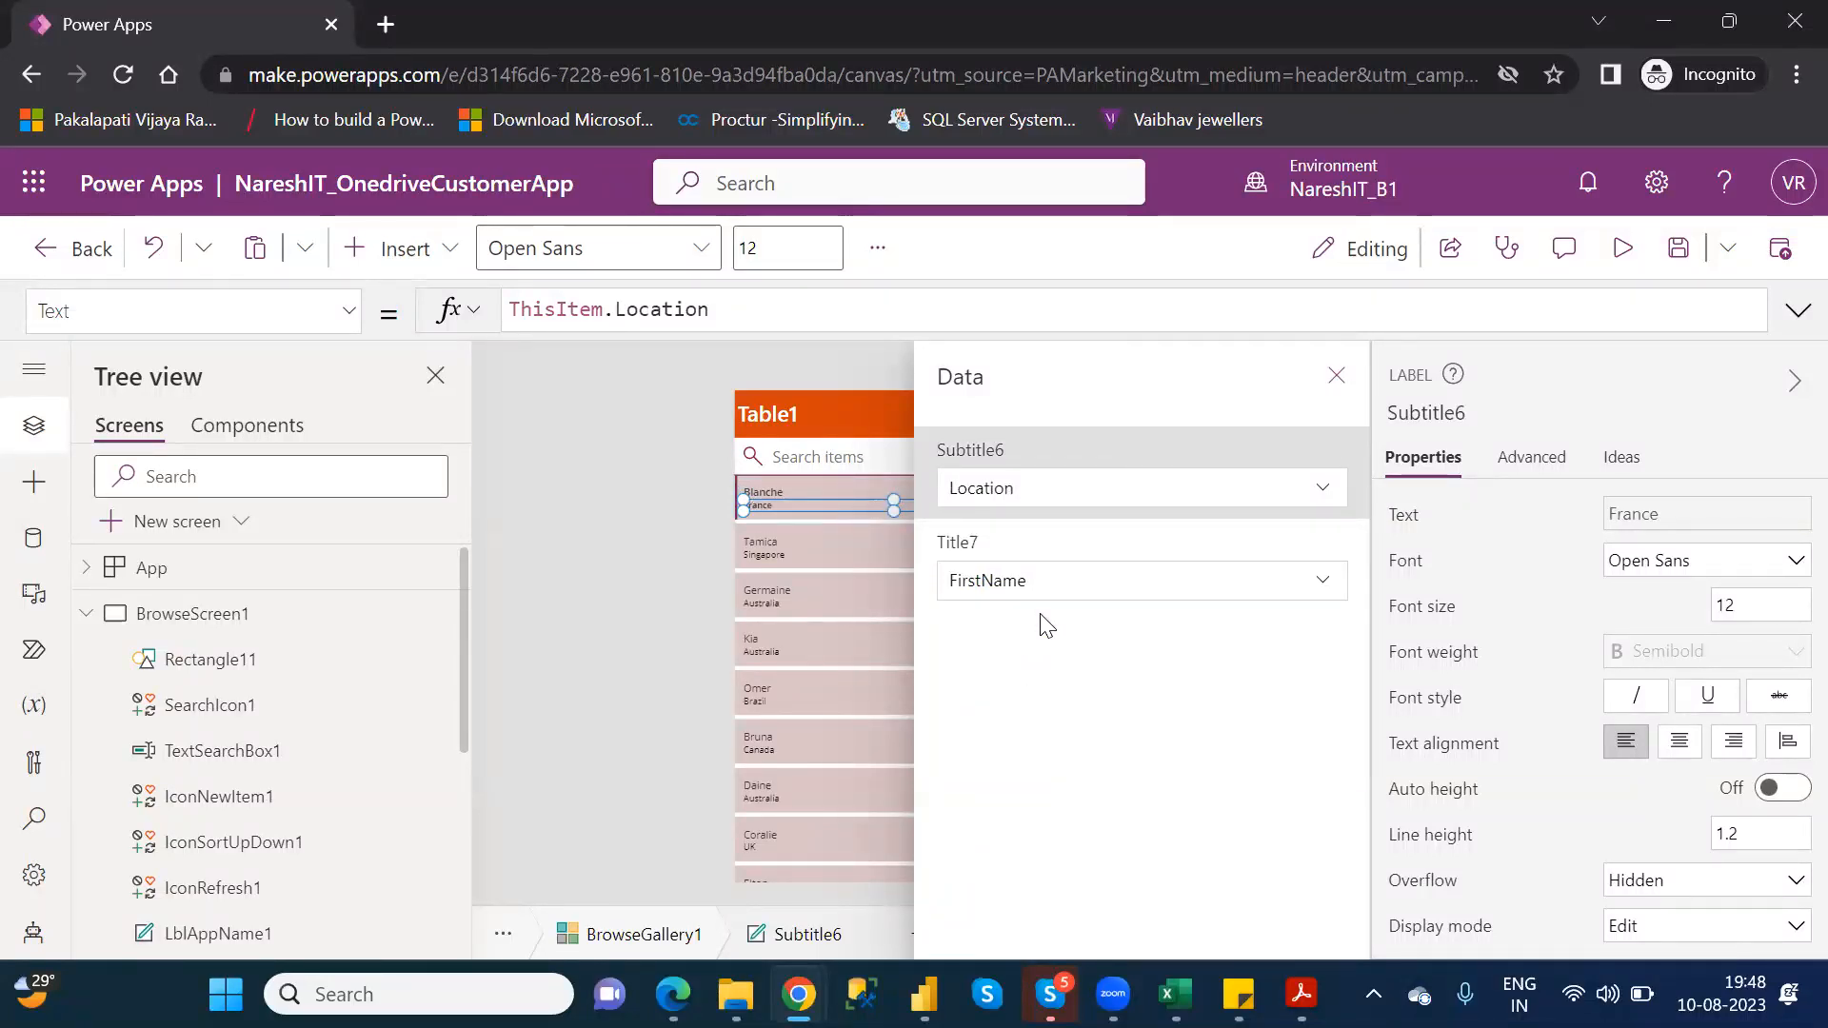
left_click(1336, 375)
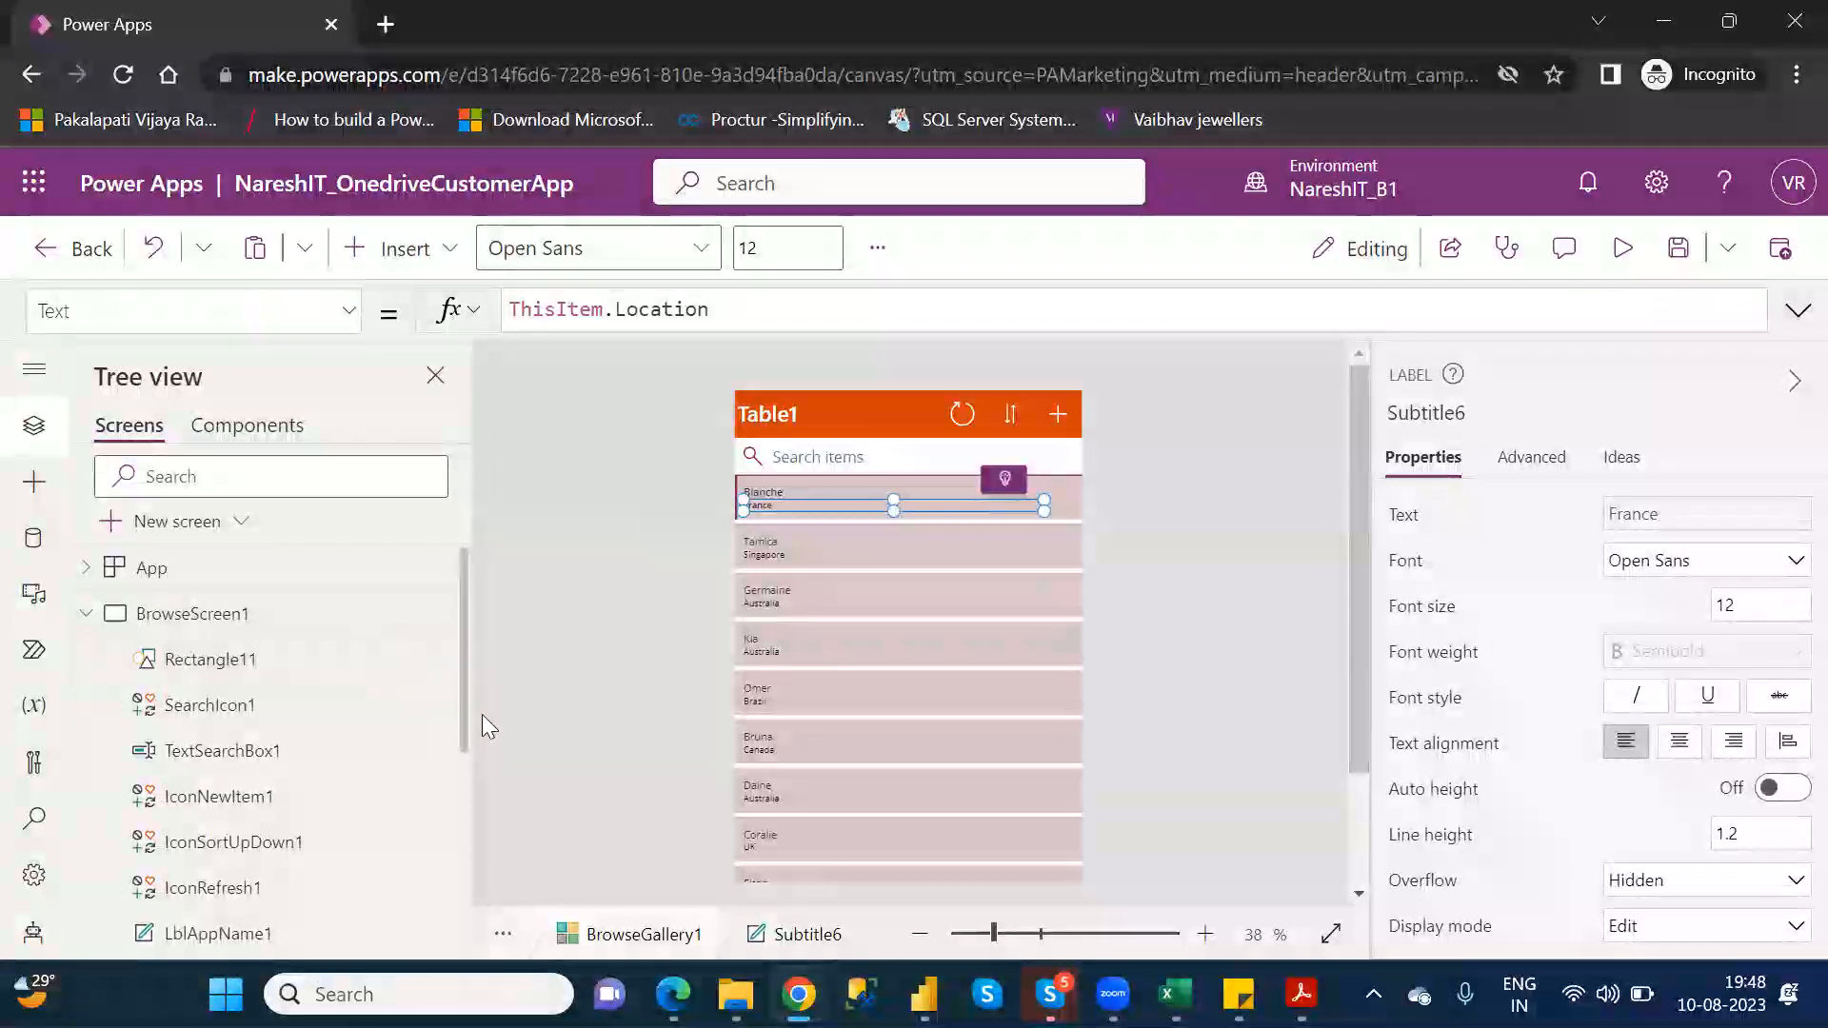
Reselect BrowseGallery1 and review the columns assigned to its title and subtitle fields.
left_click_drag(461, 759, 460, 857)
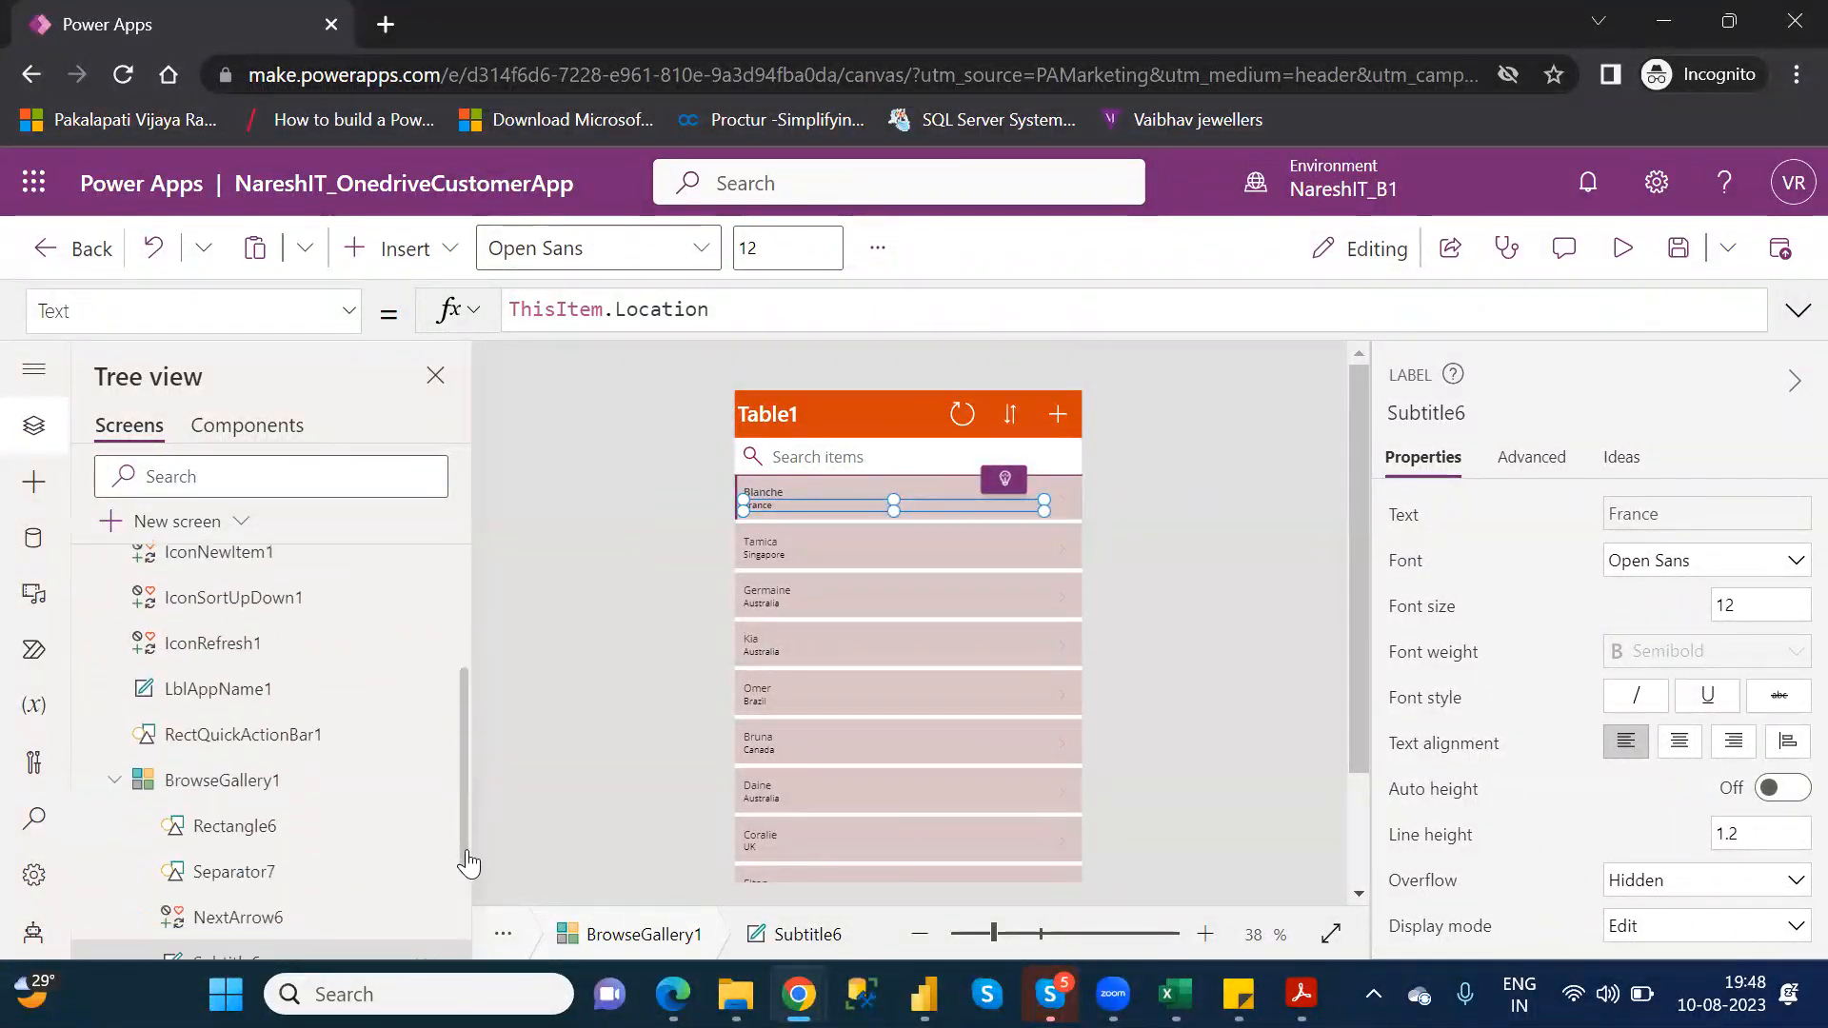
left_click(274, 791)
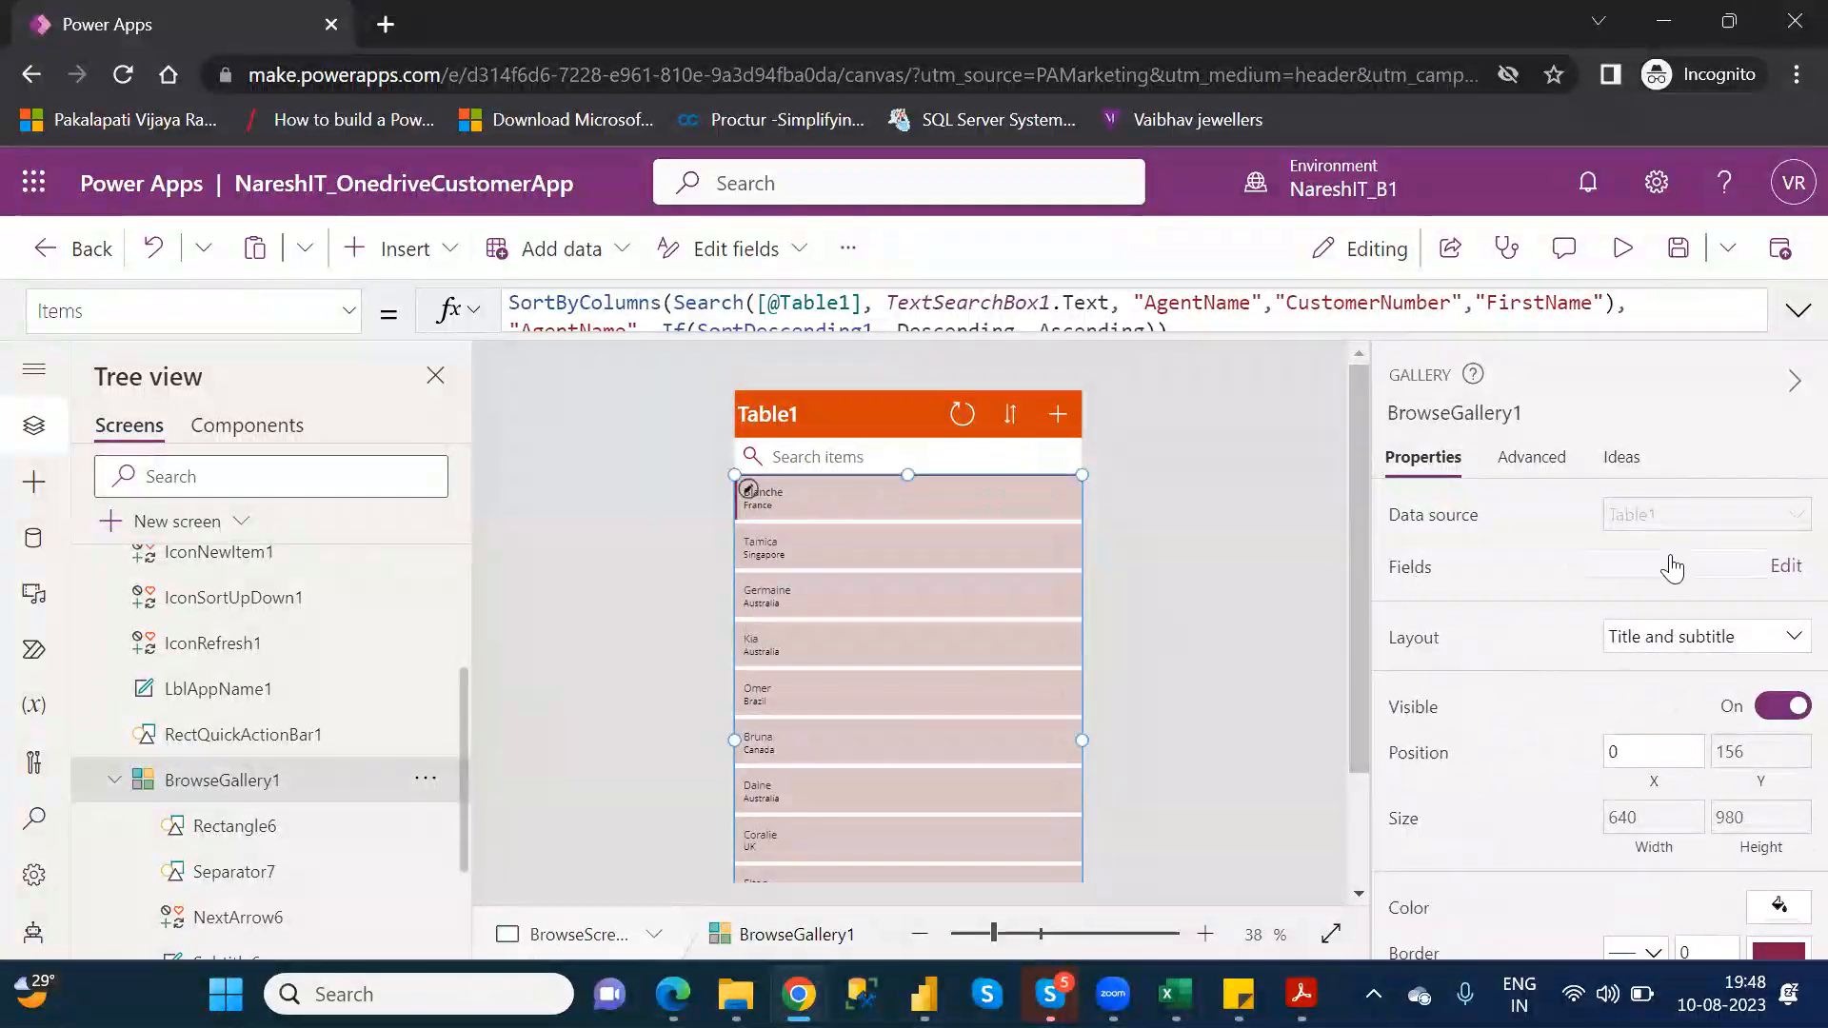
left_click(1792, 568)
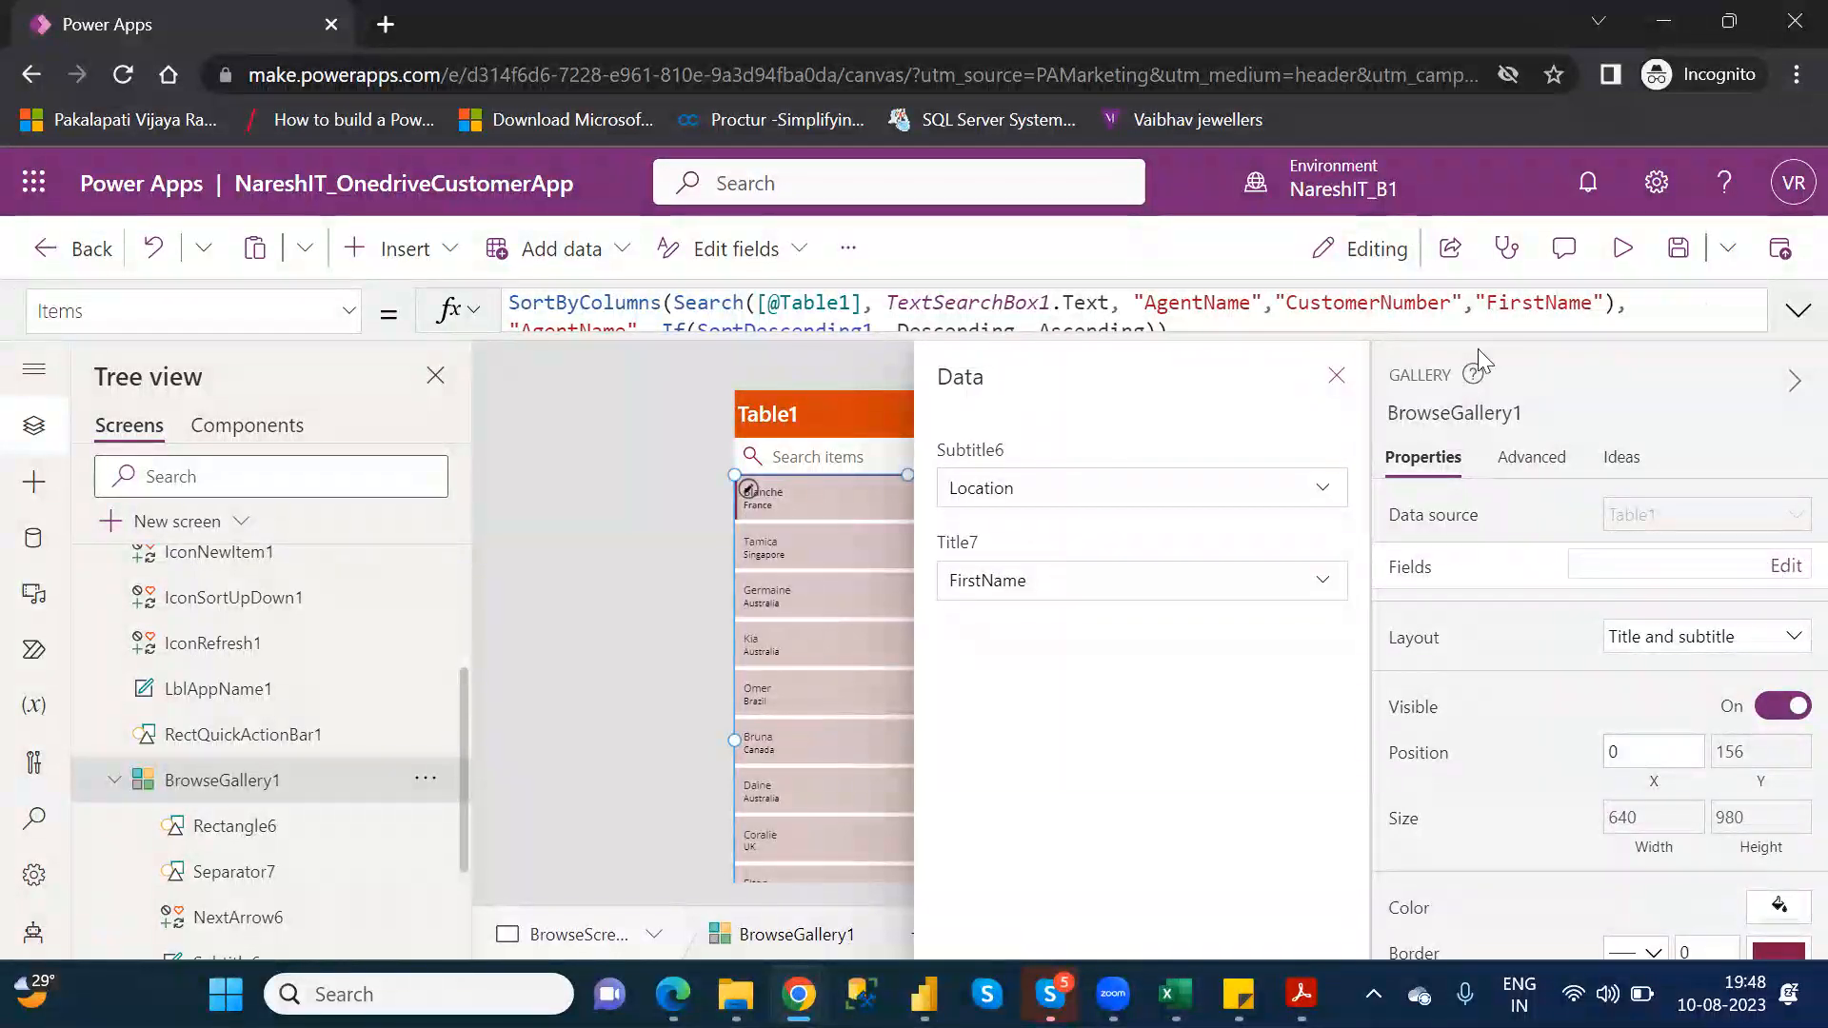
left_click(1337, 375)
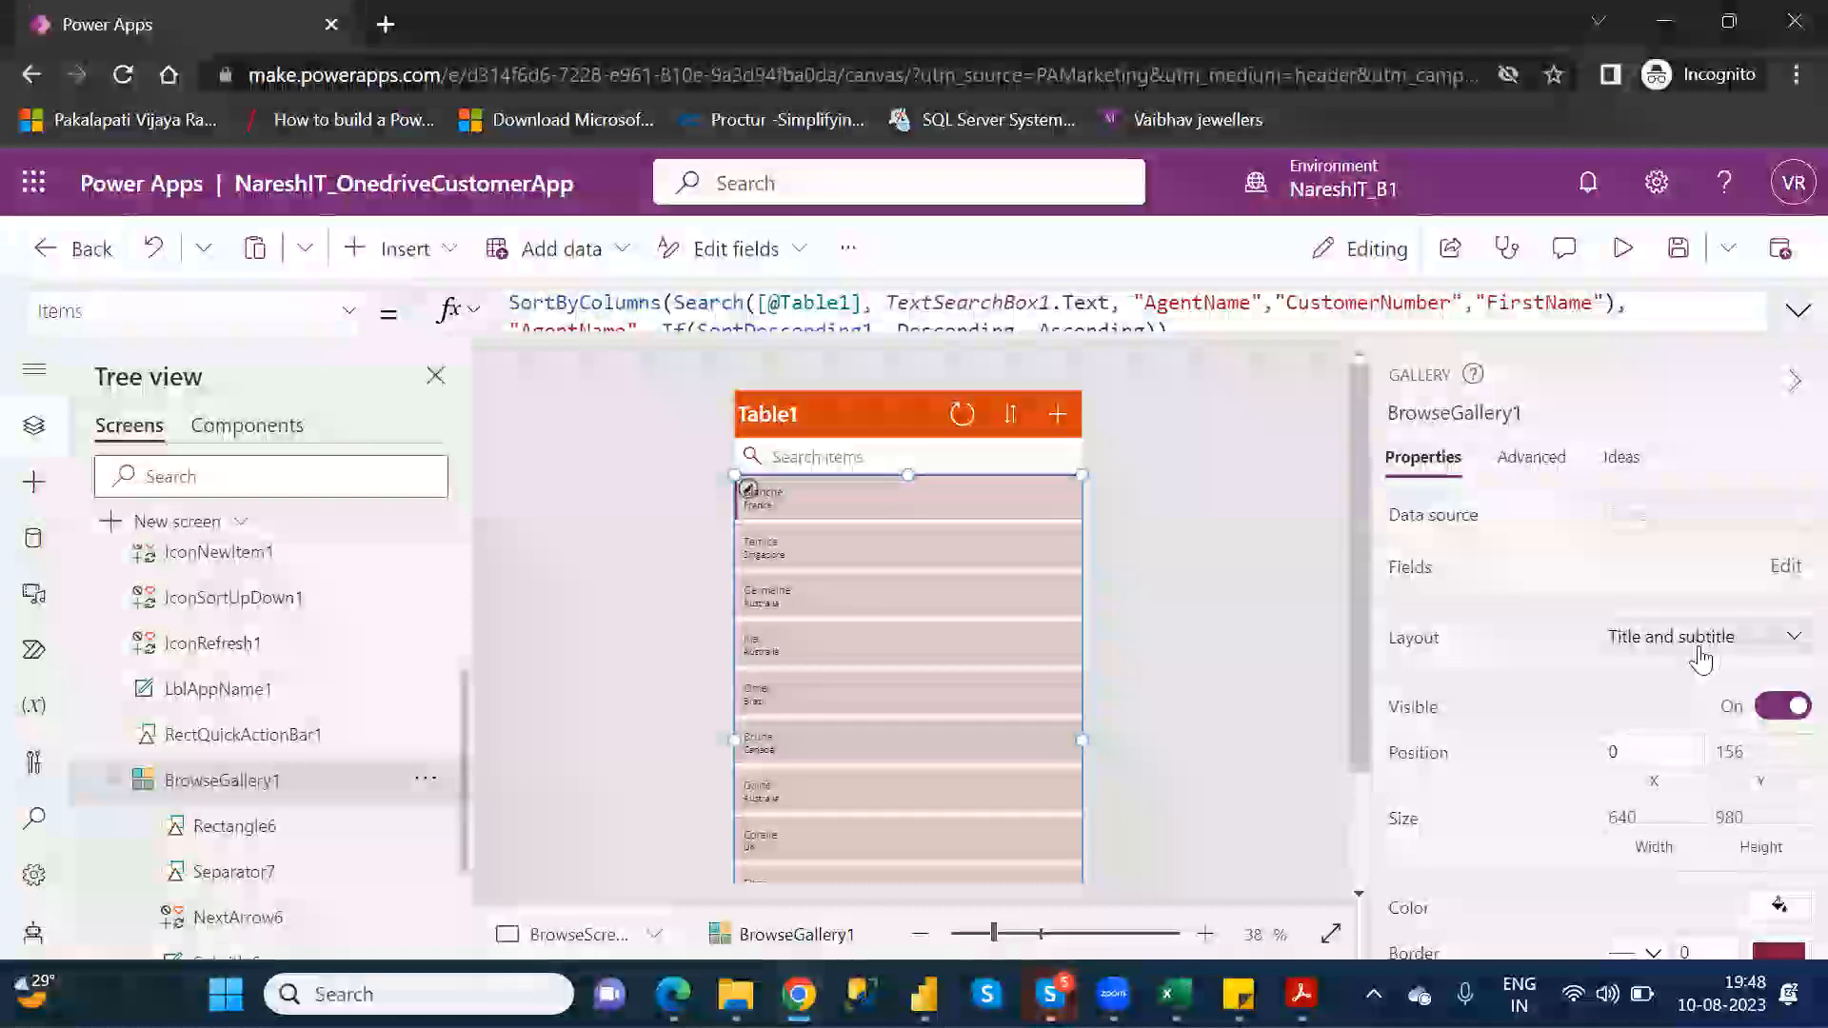
Change the layout of BrowseGallery1 to Title, subtitle, and body.
left_click(1700, 655)
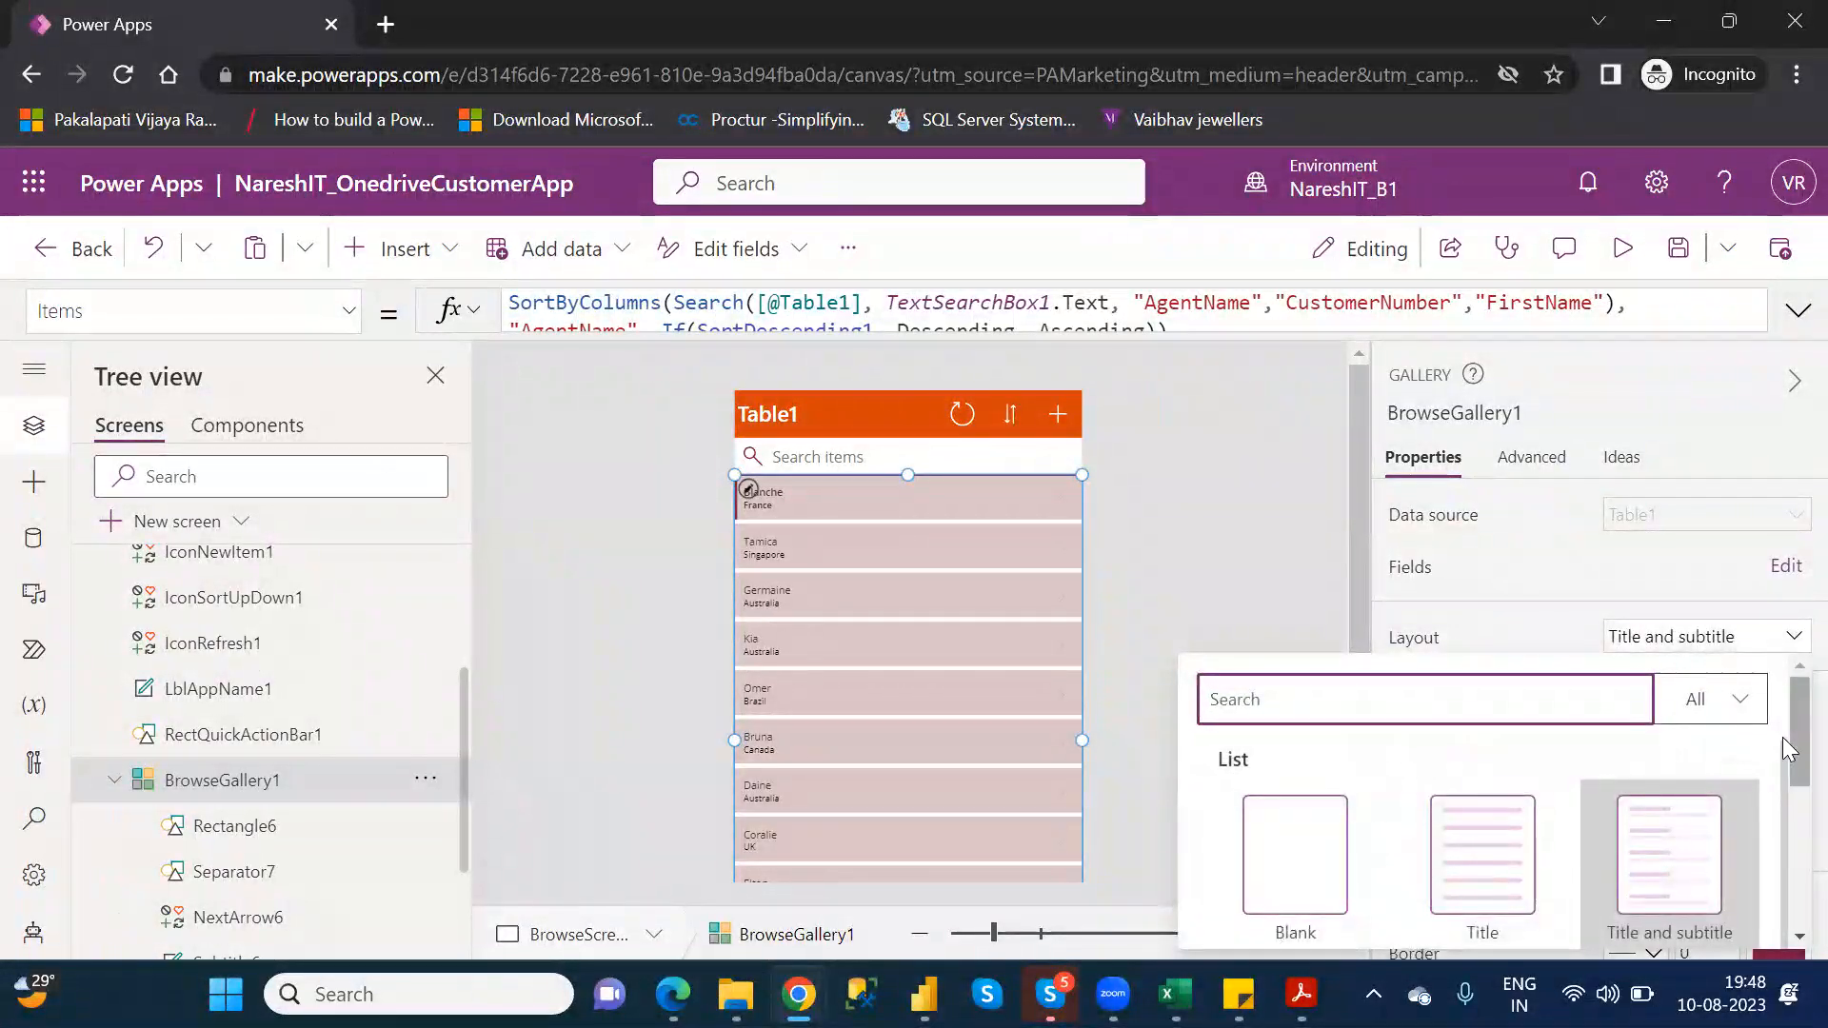
scroll(1782, 737, "down", 3)
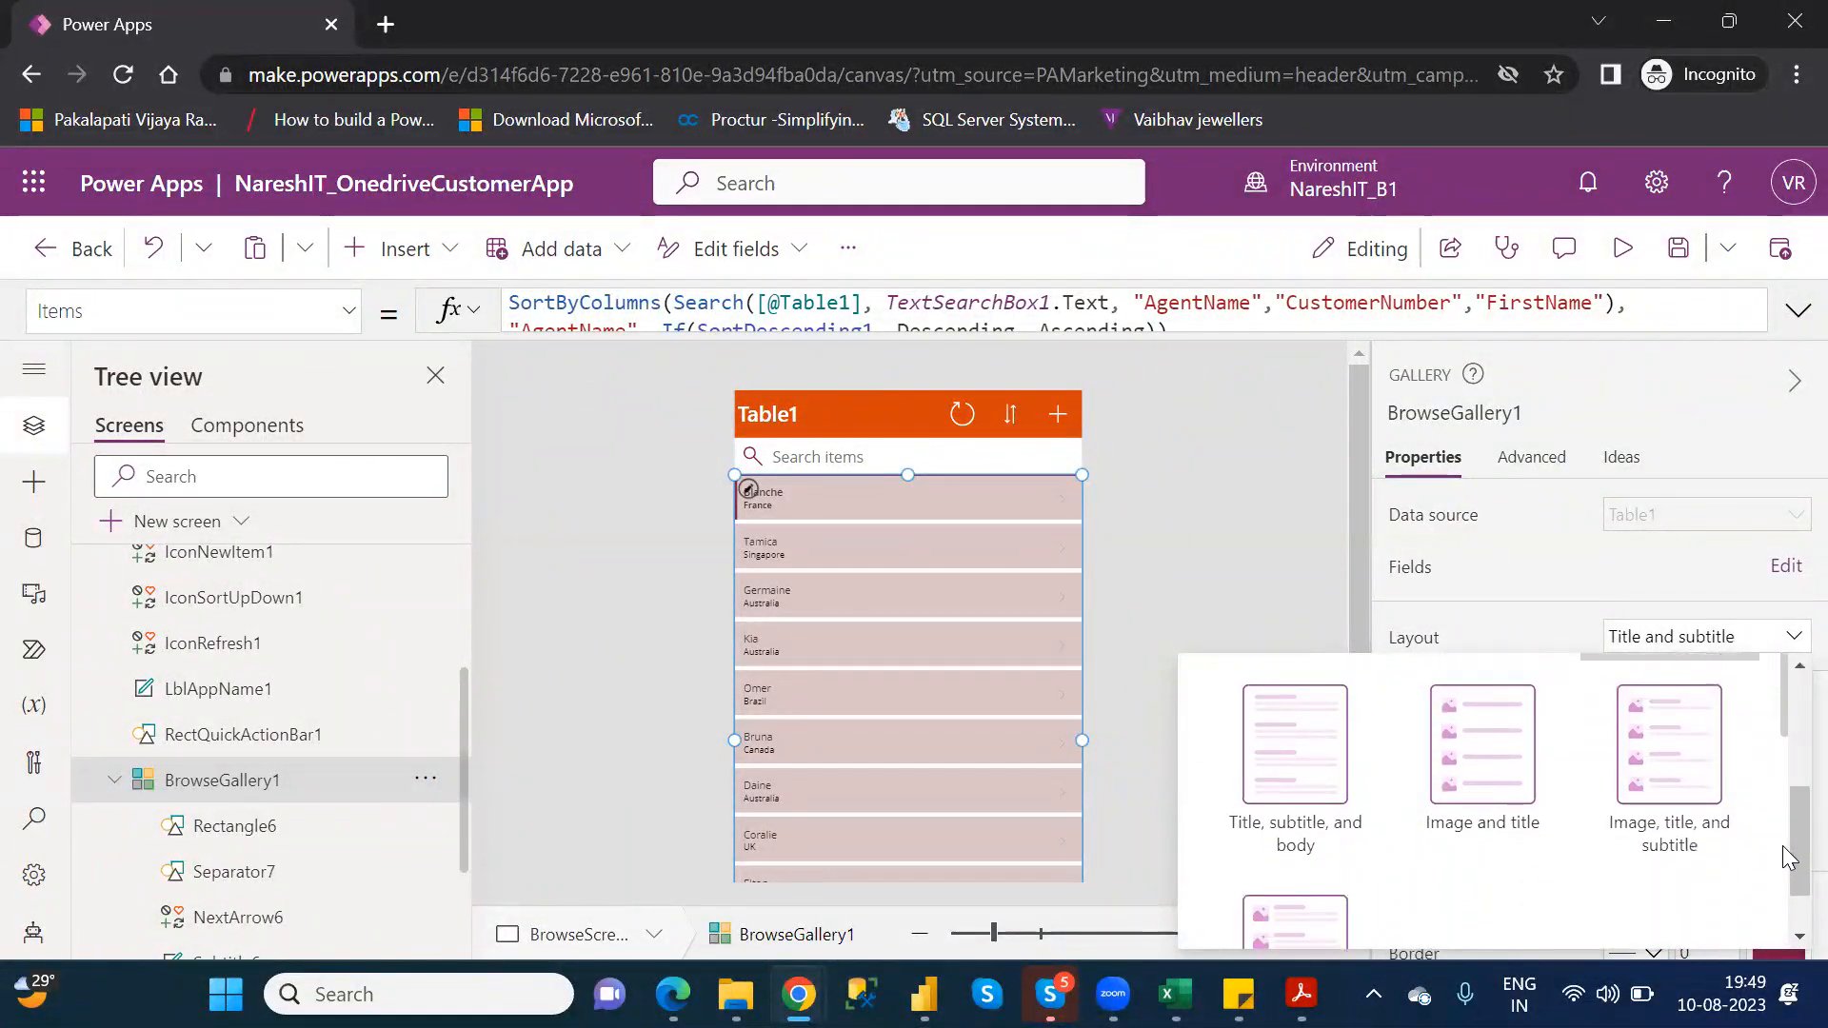
left_click(1301, 722)
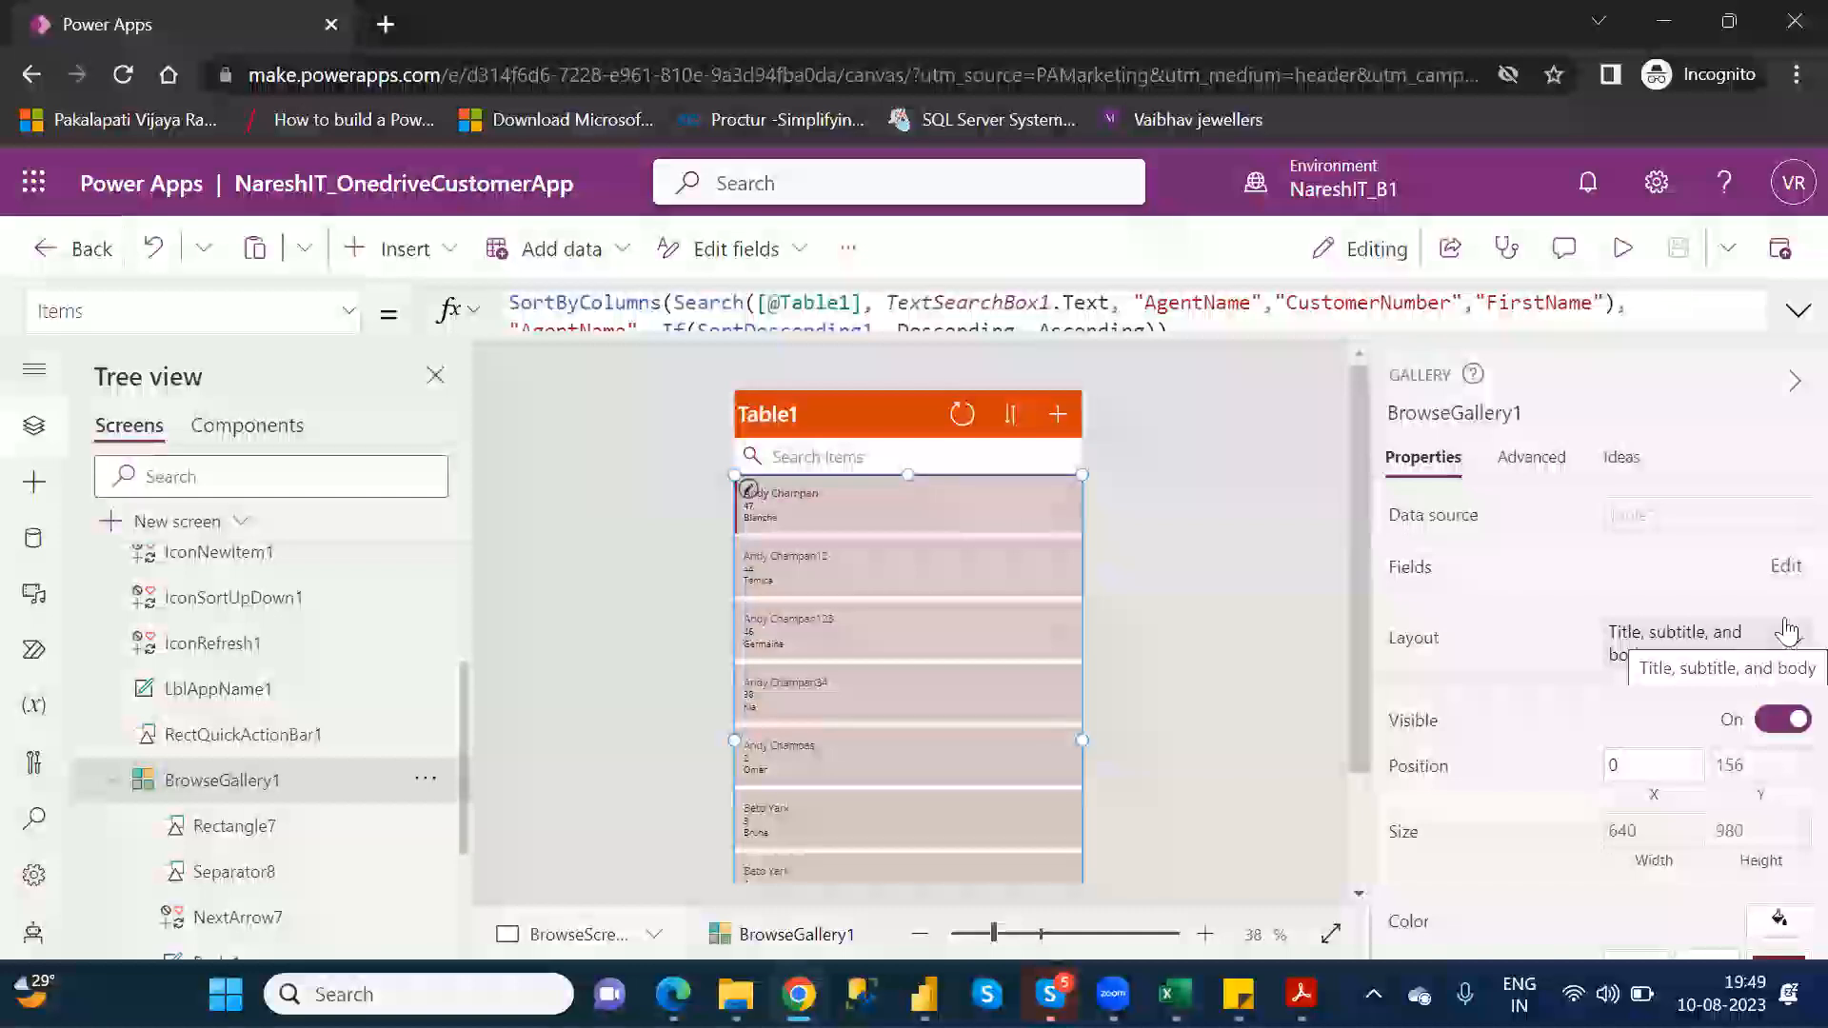
Assign the LastName column to BrowseGallery1's Title8 field and close the field settings.
left_click(1784, 568)
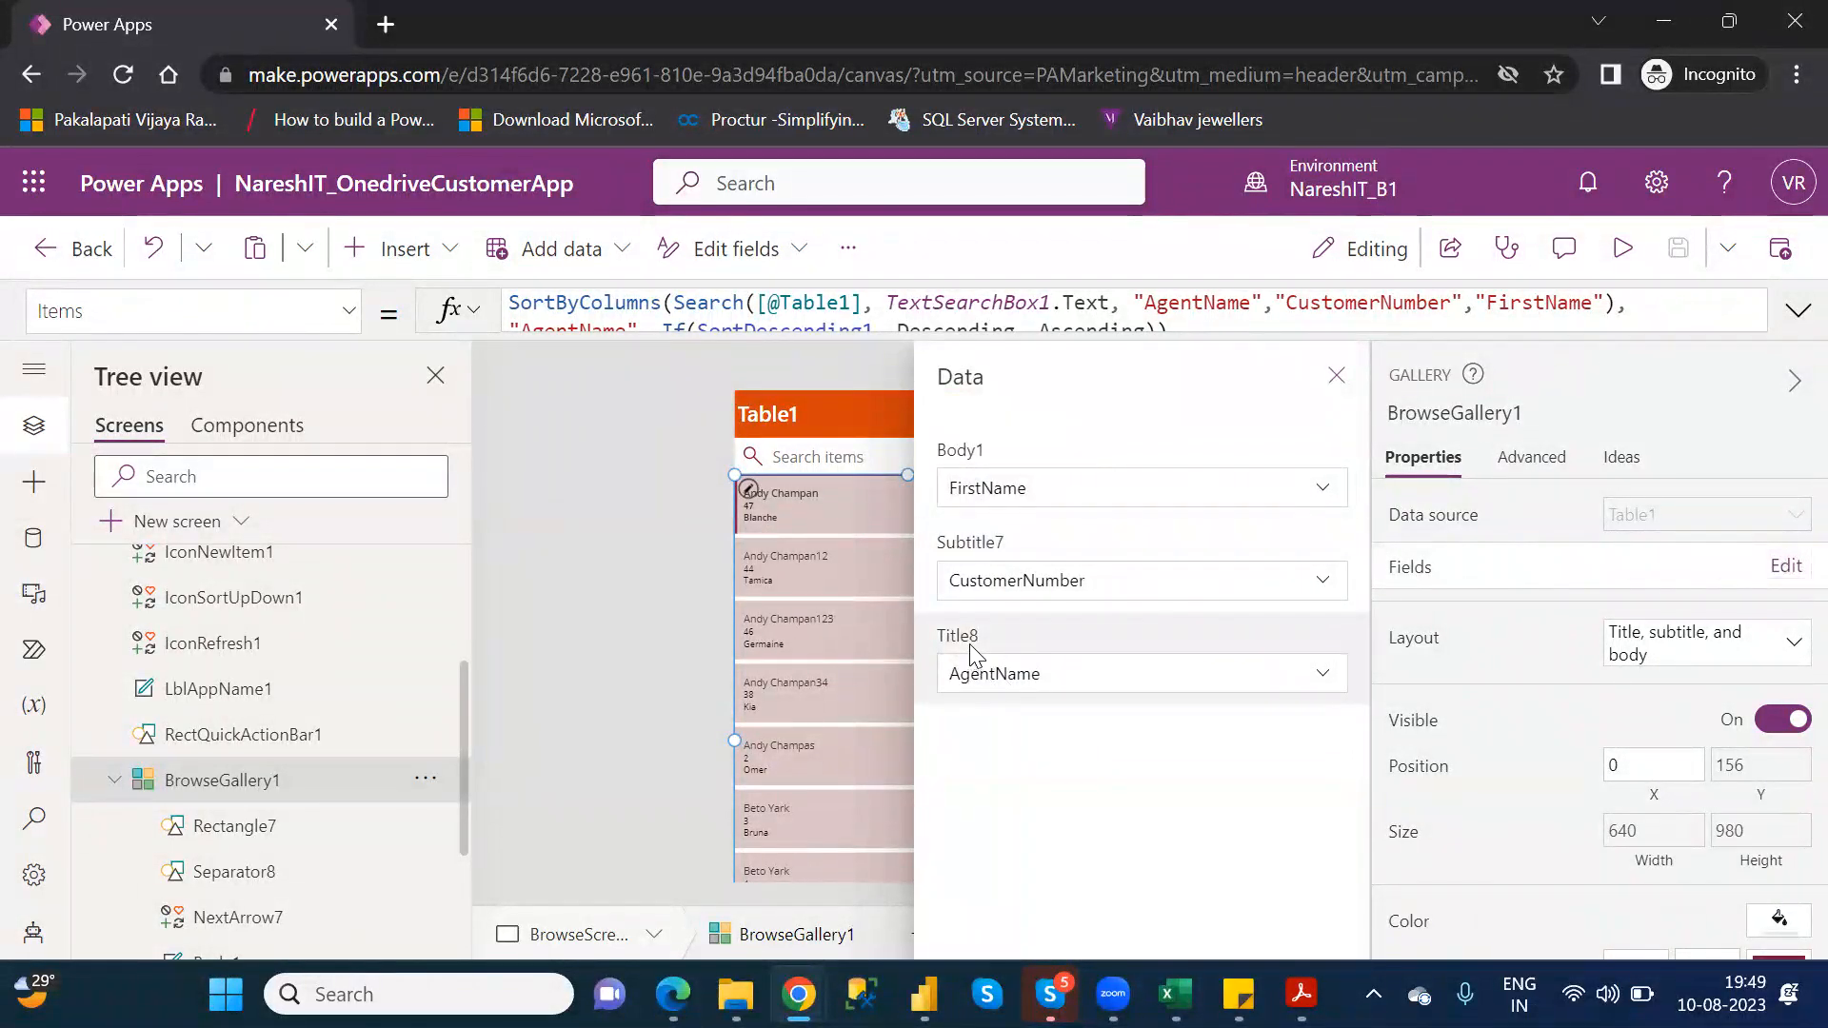
left_click(1081, 695)
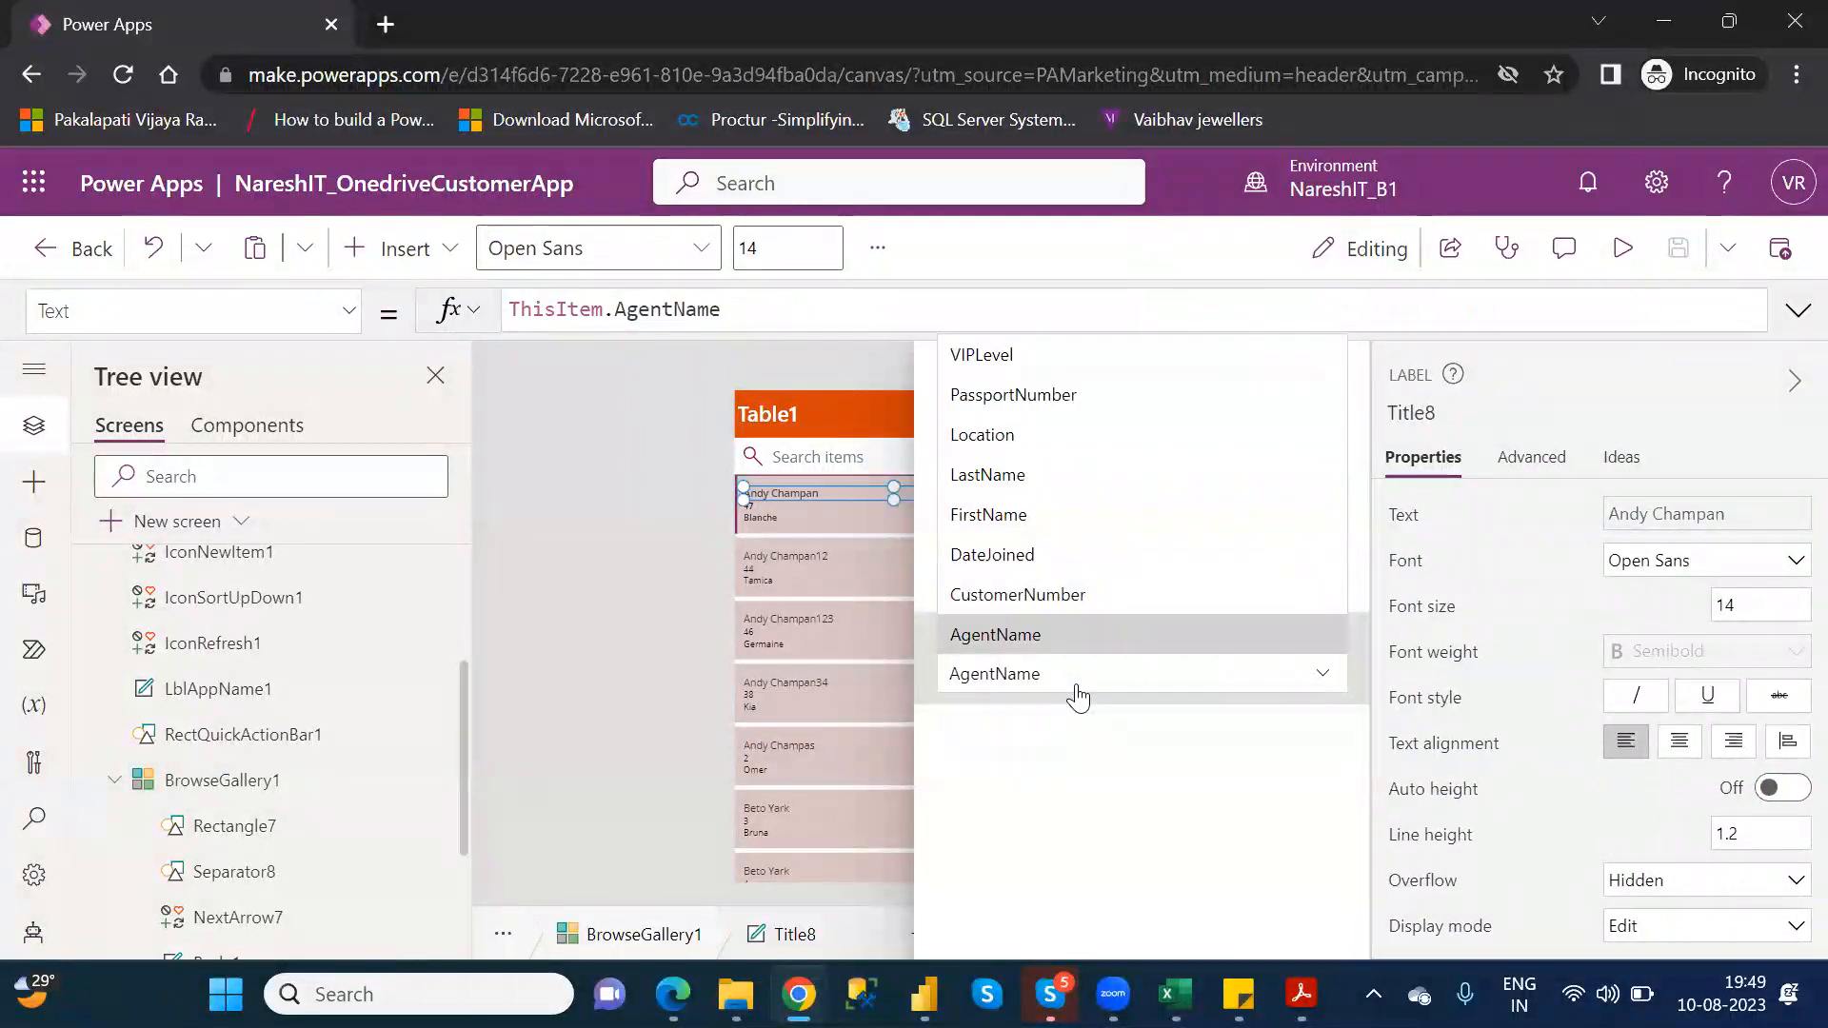
left_click(990, 483)
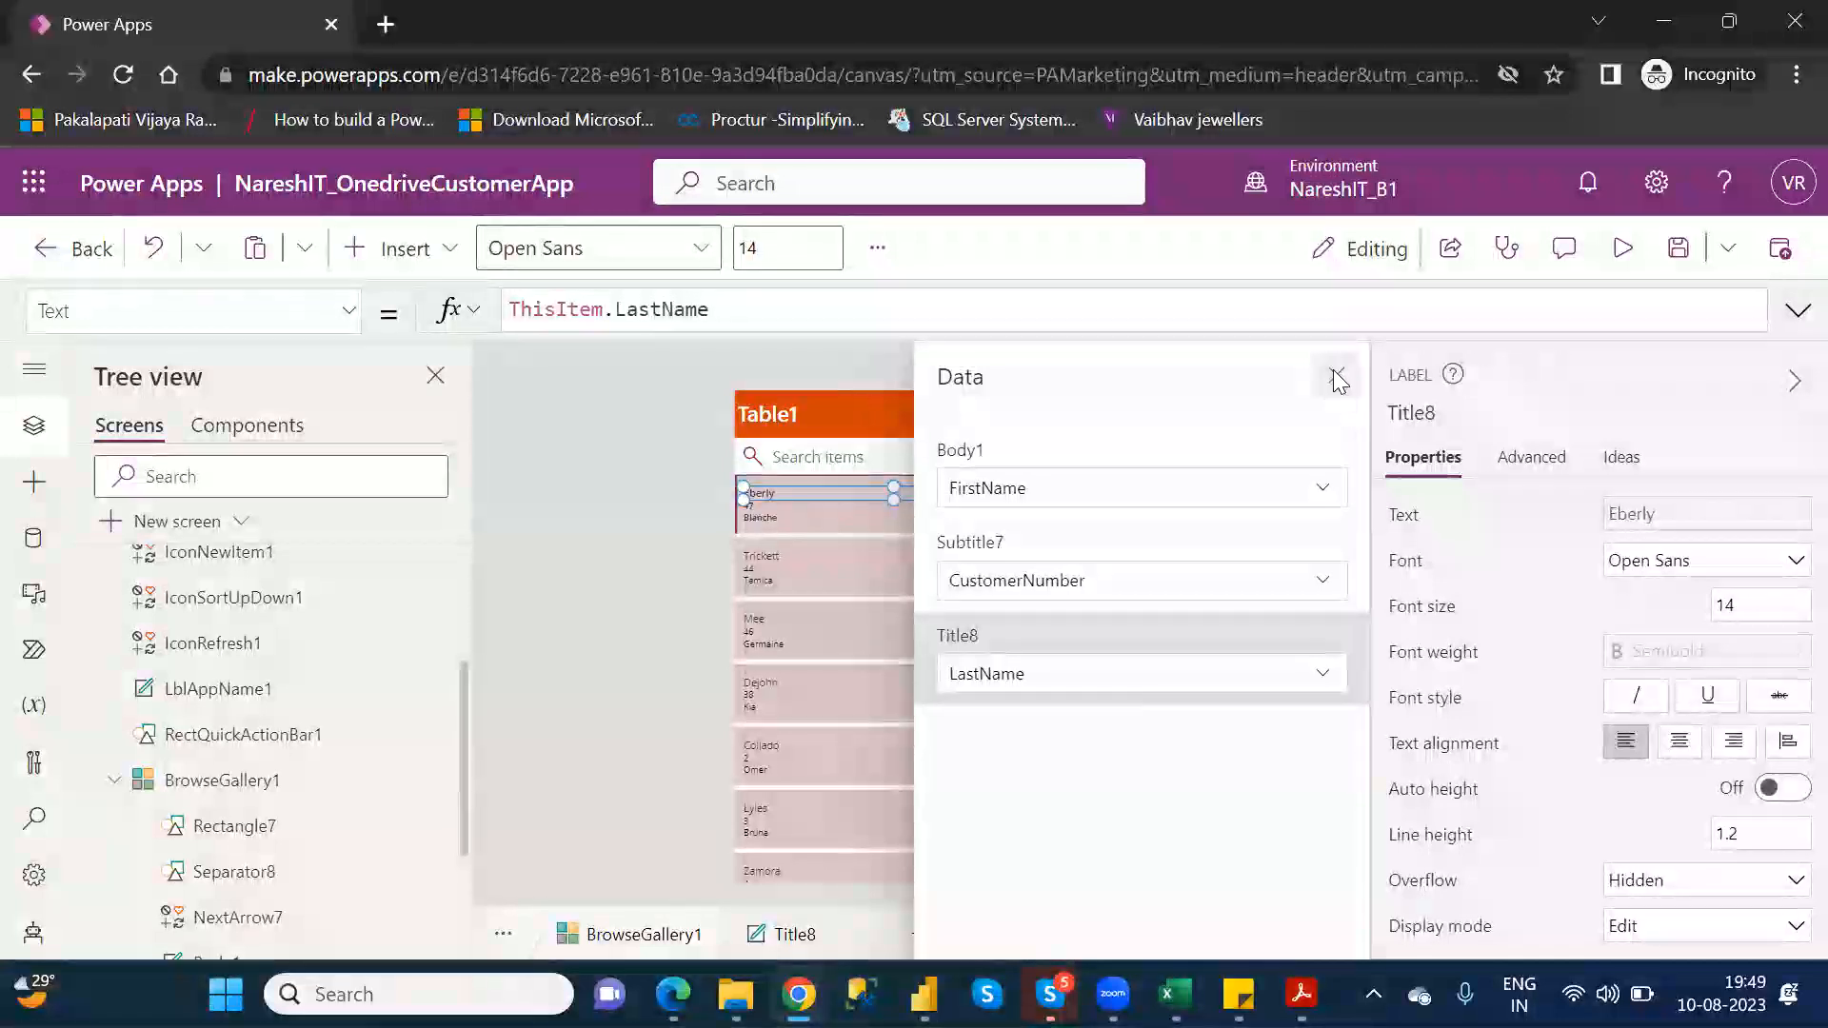
left_click(1336, 375)
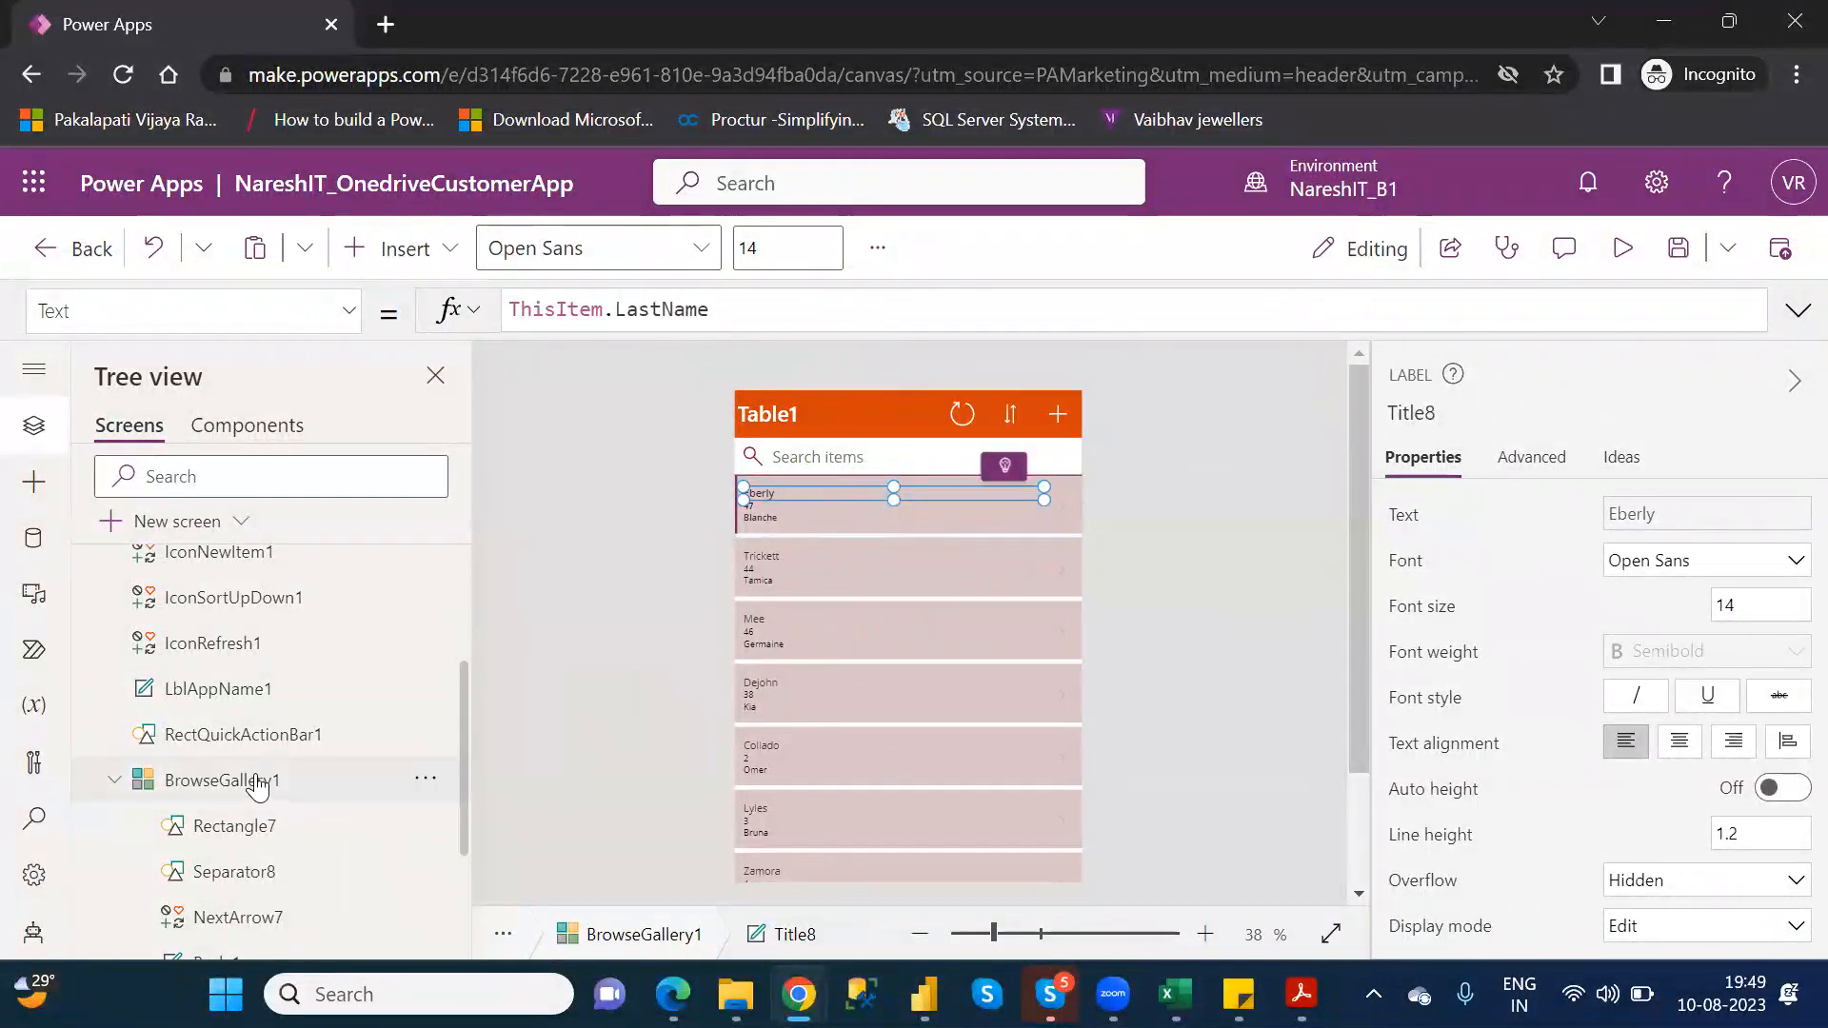
Check the formula of the title label in BrowseGallery1's first row and turn off the gallery's visibility.
left_click(221, 781)
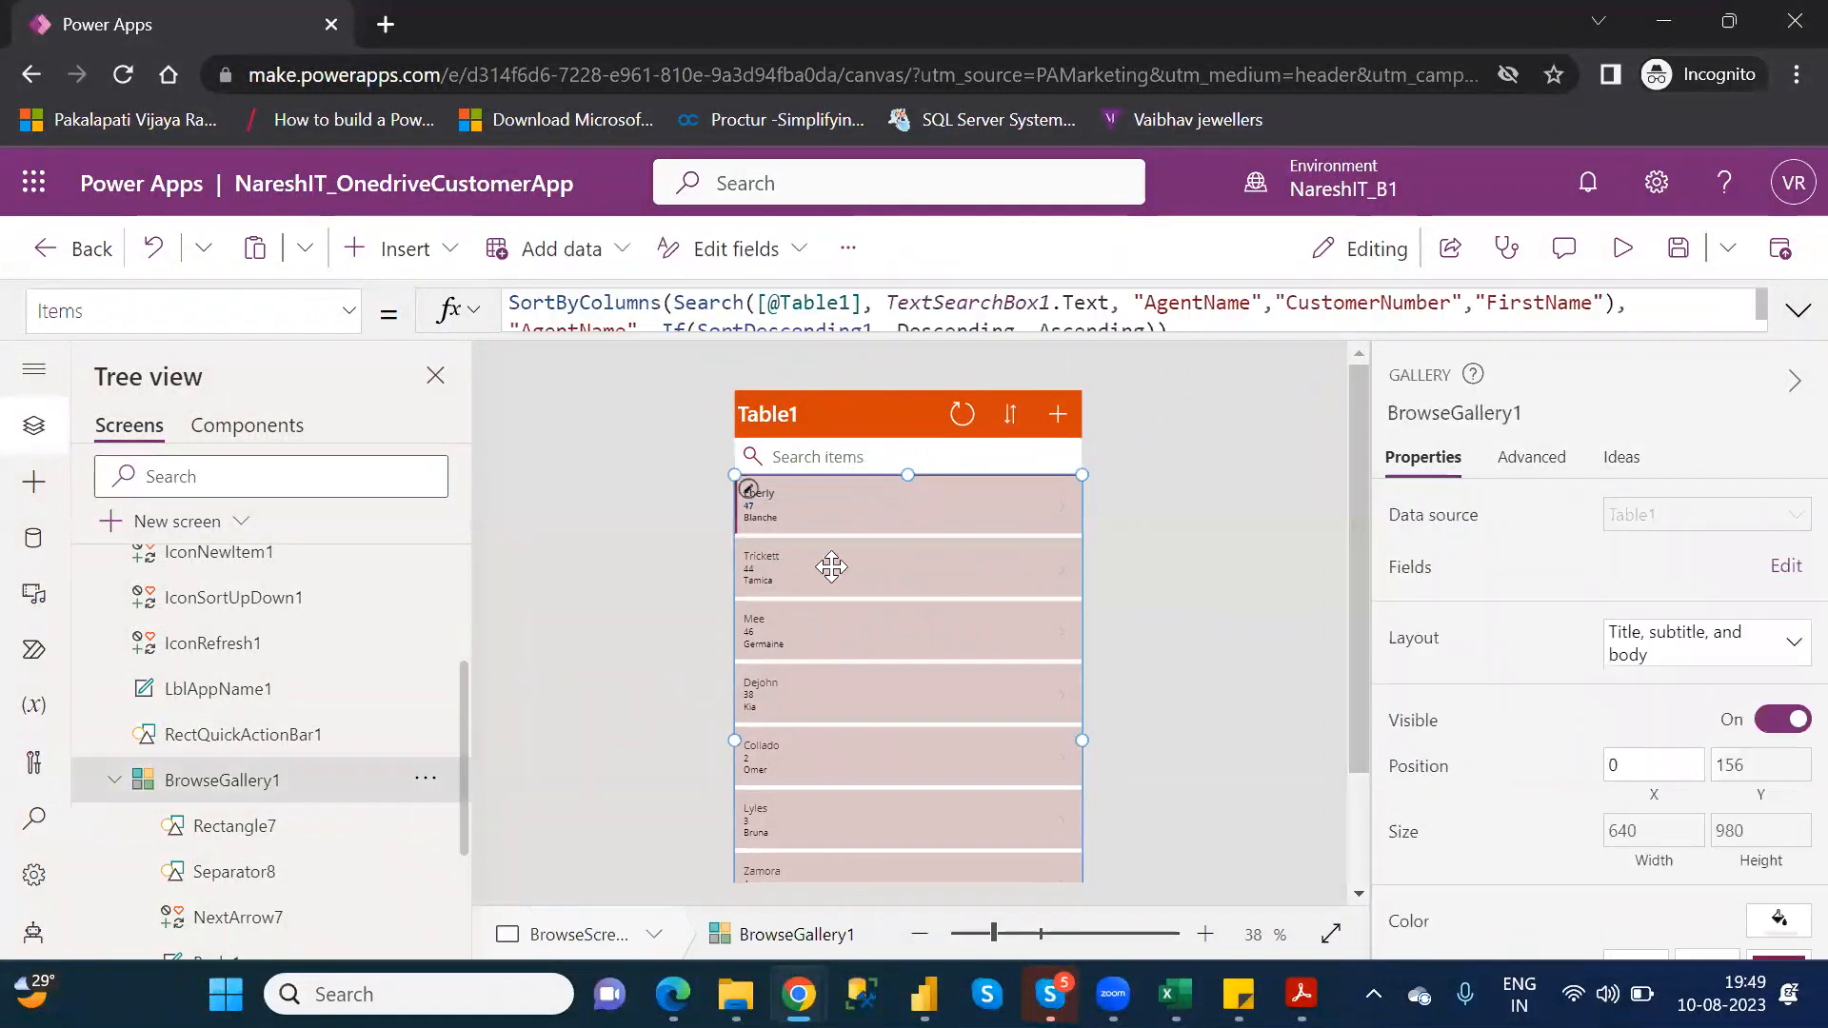
left_click(773, 492)
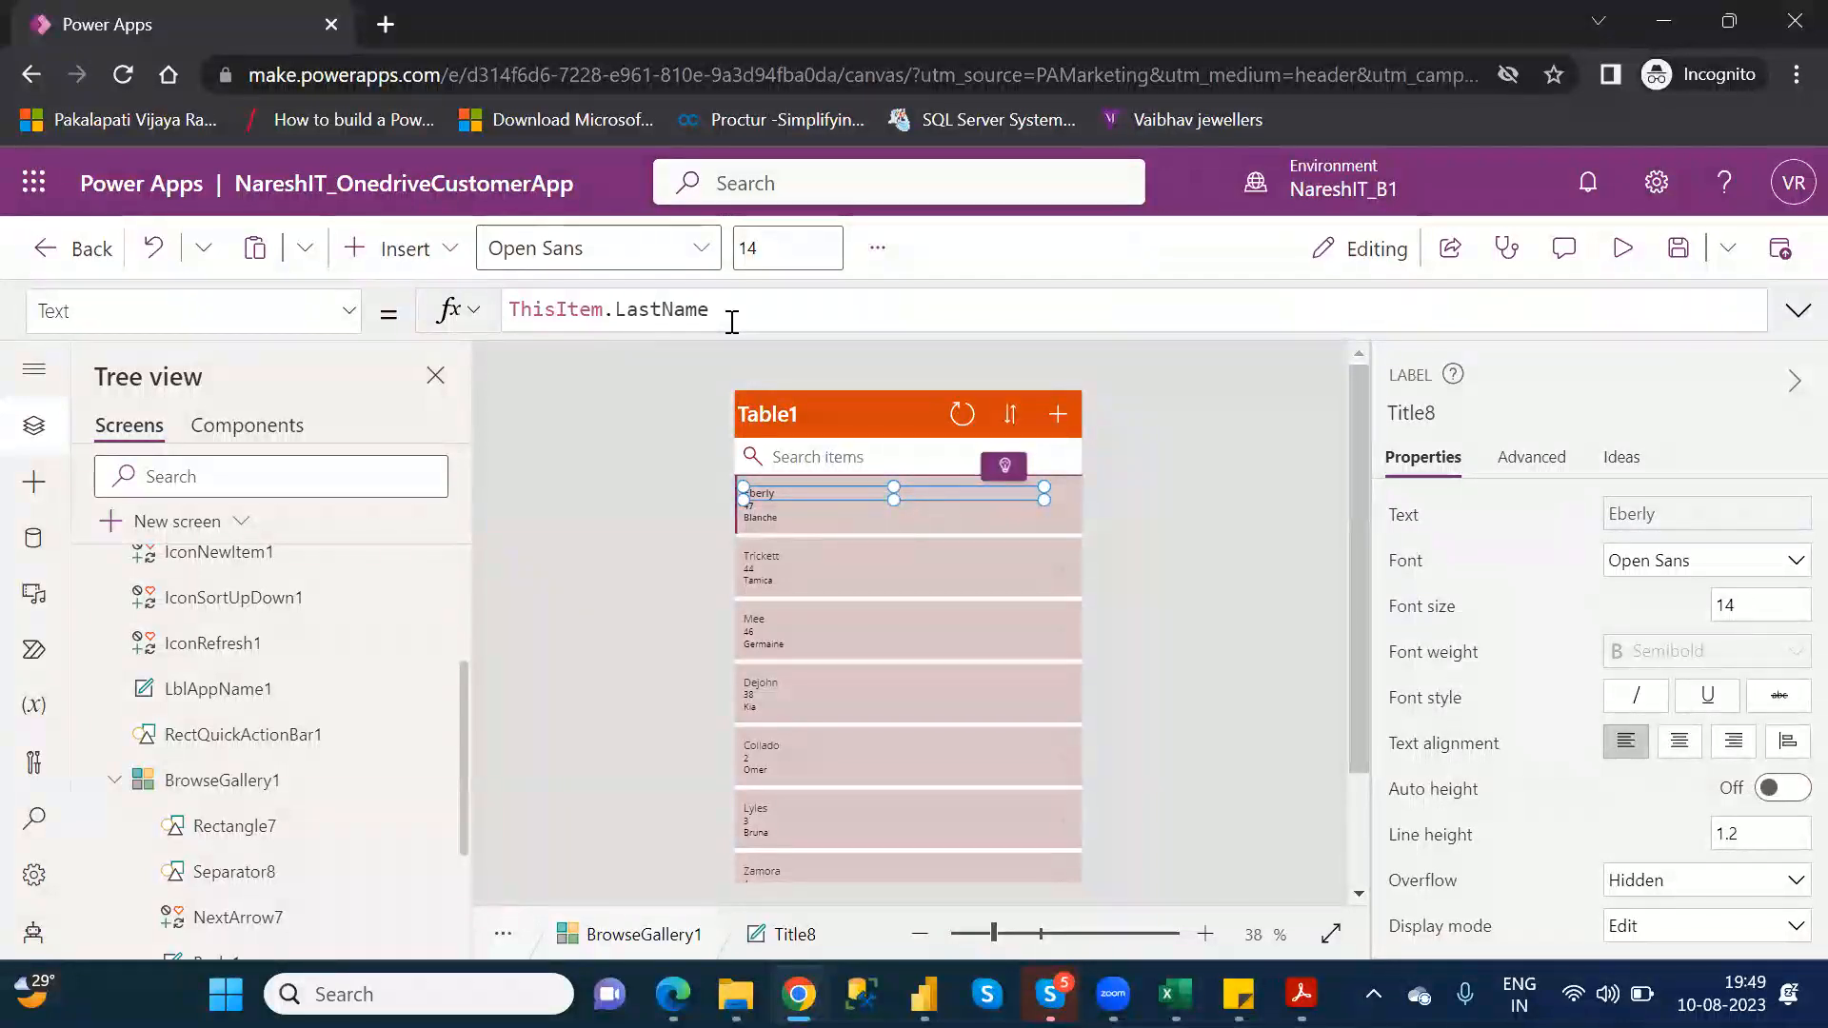
left_click(220, 783)
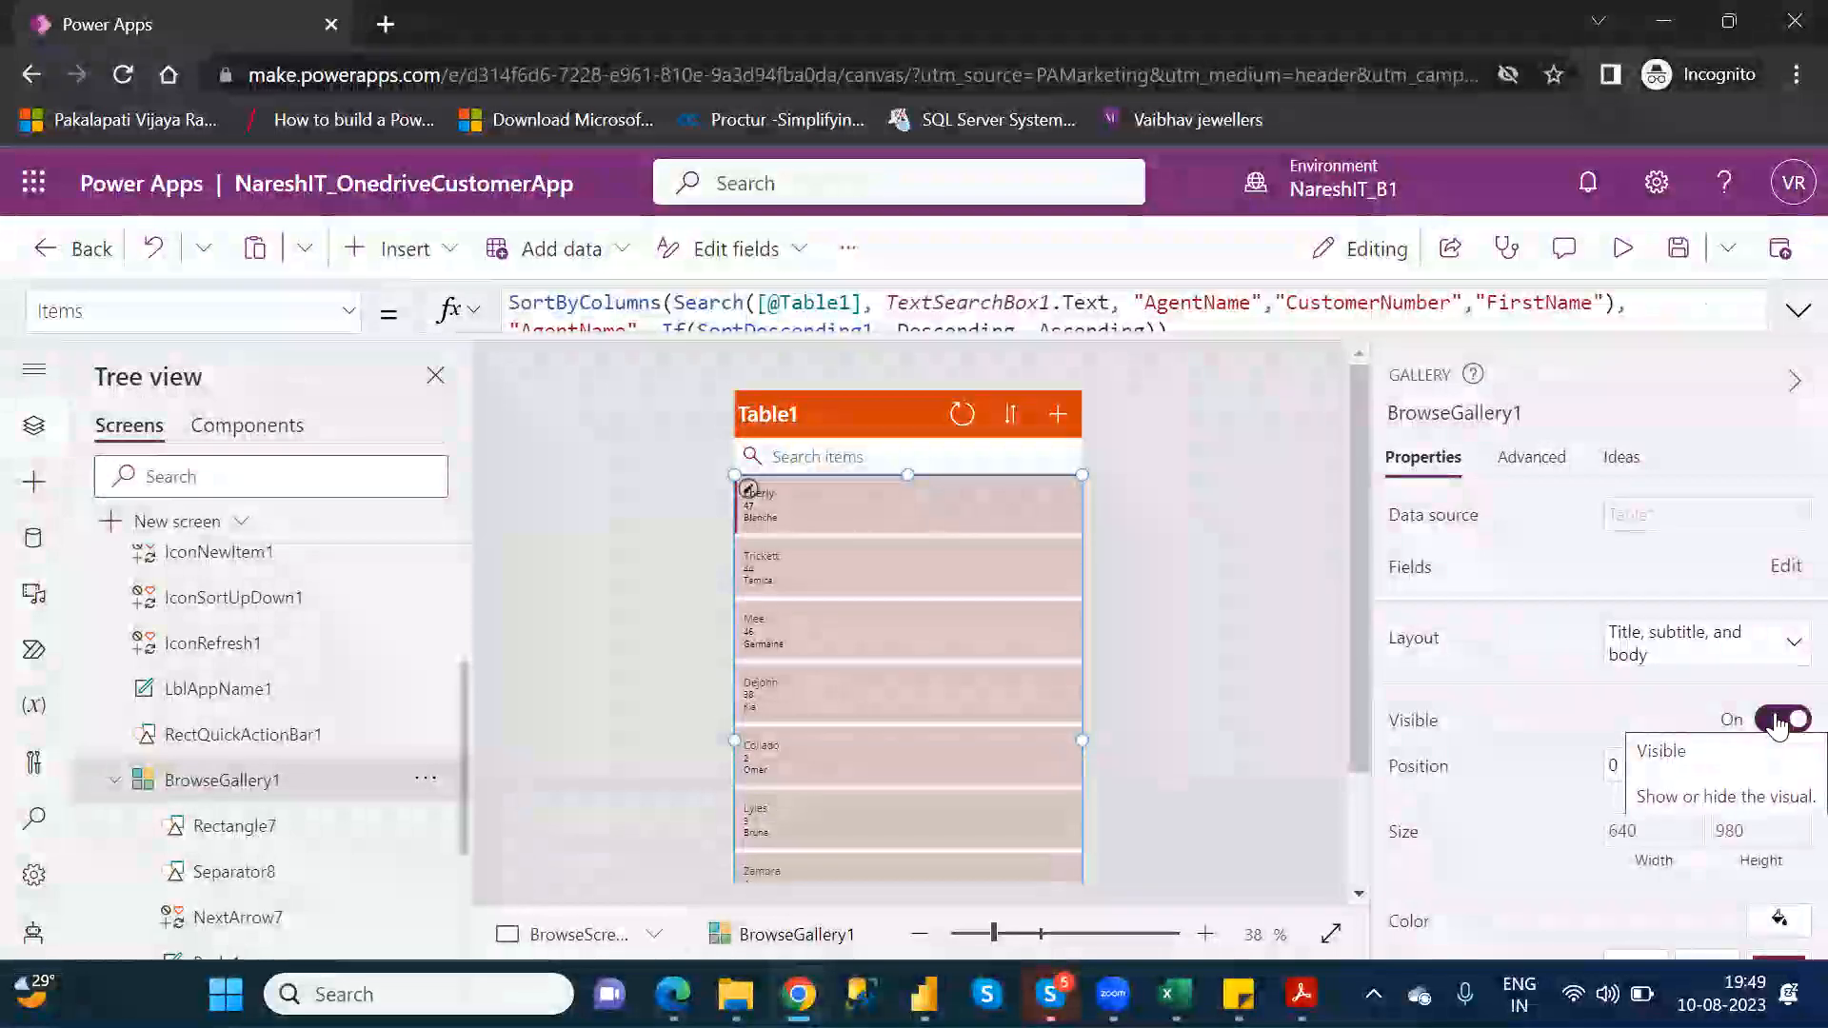
left_click(1781, 720)
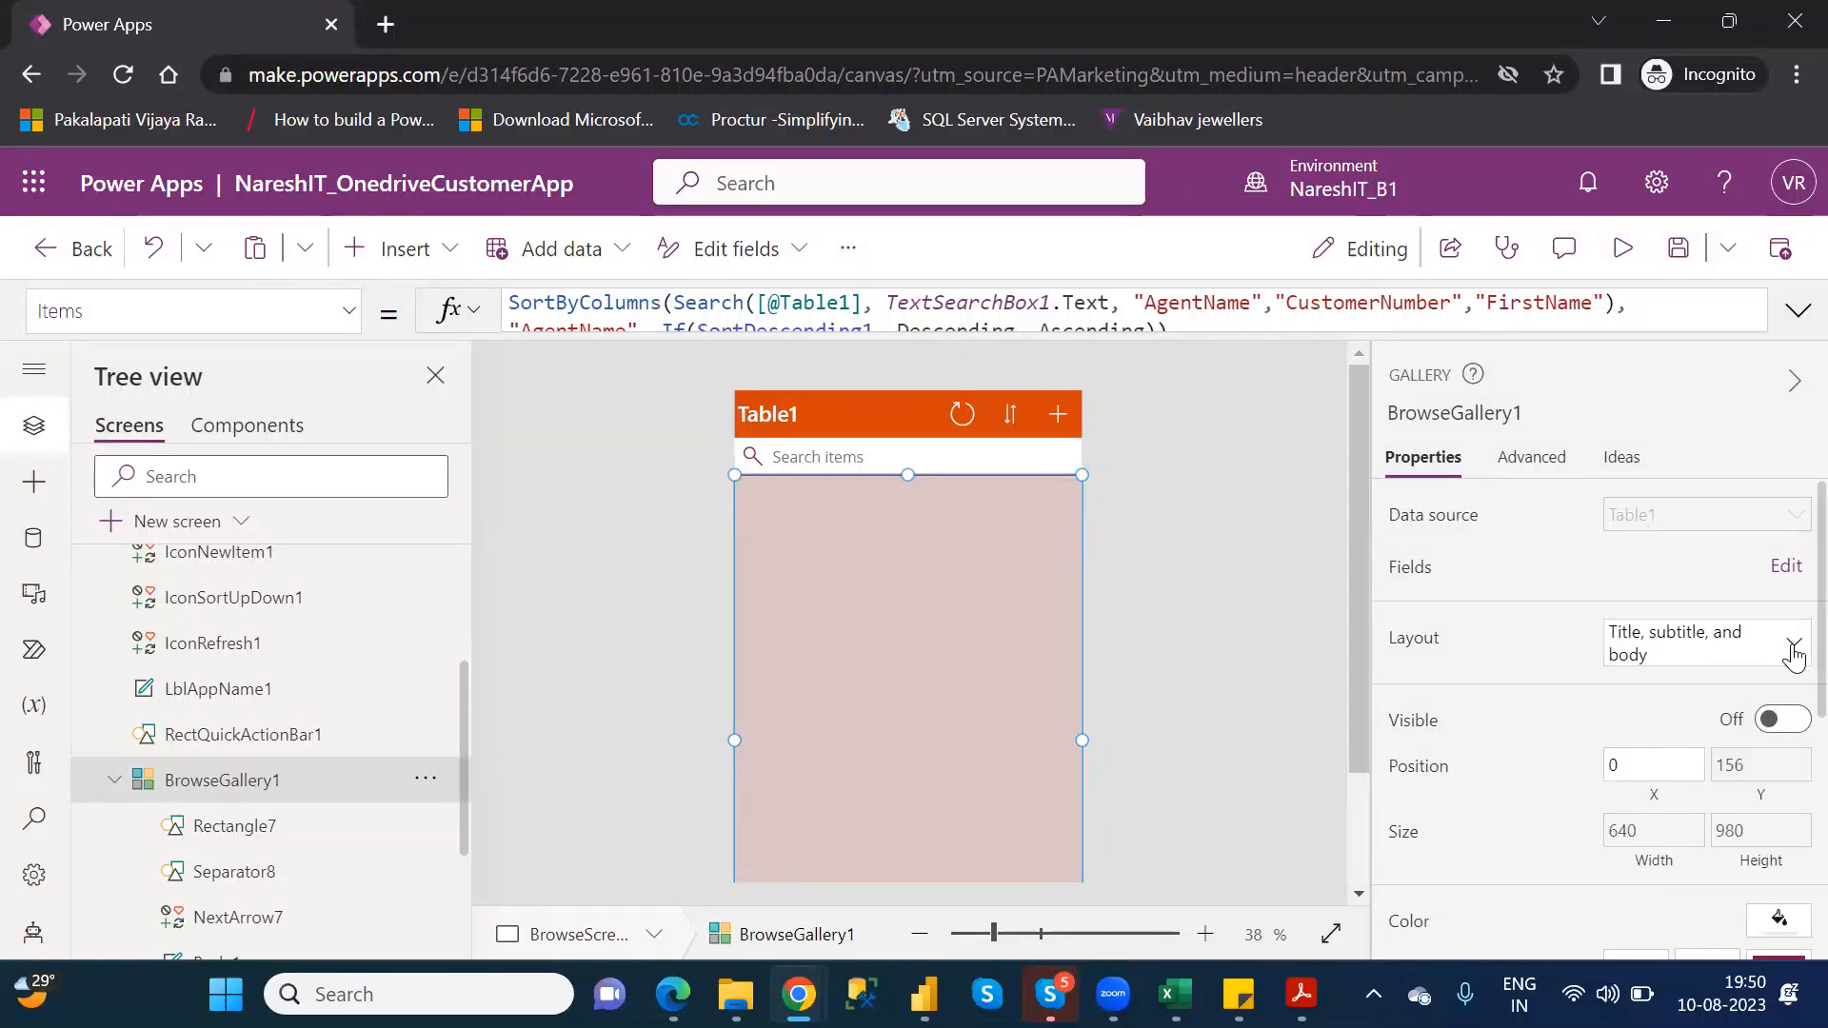
Review BrowseGallery1's remaining properties and turn its visibility back on.
scroll(1785, 724, "down", 5)
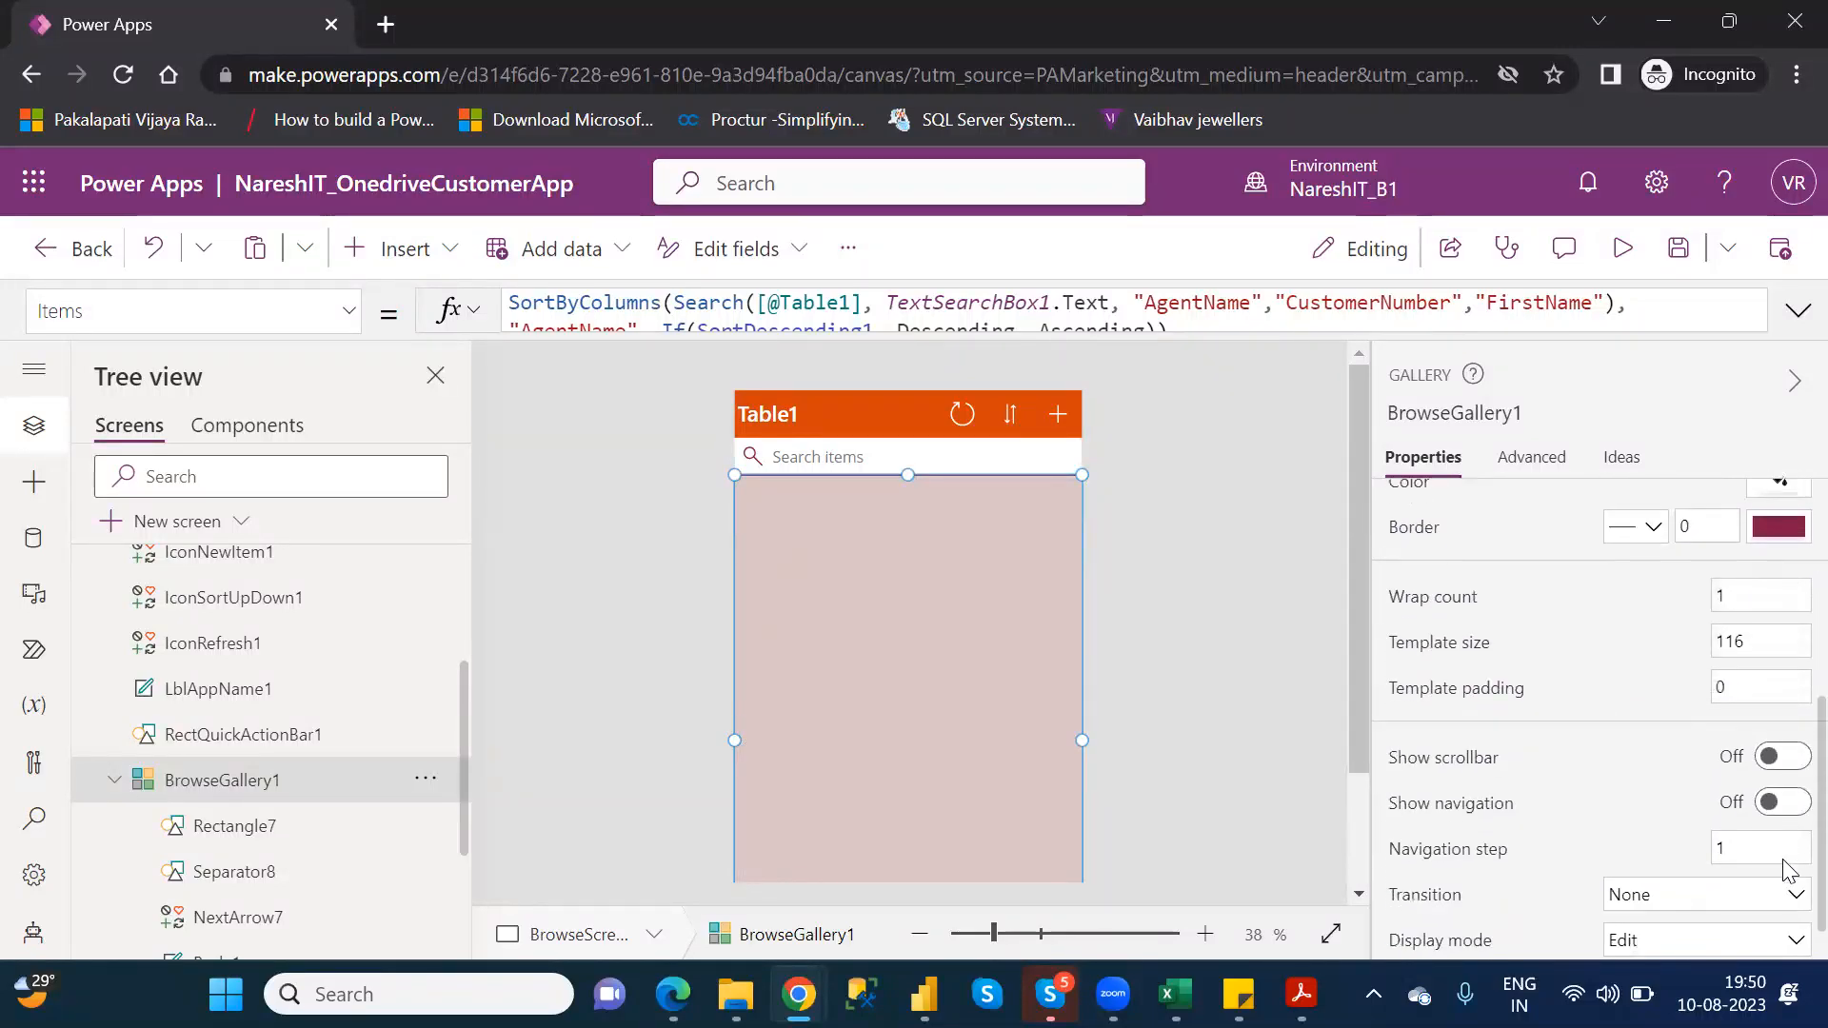
scroll(1788, 871, "down", 1)
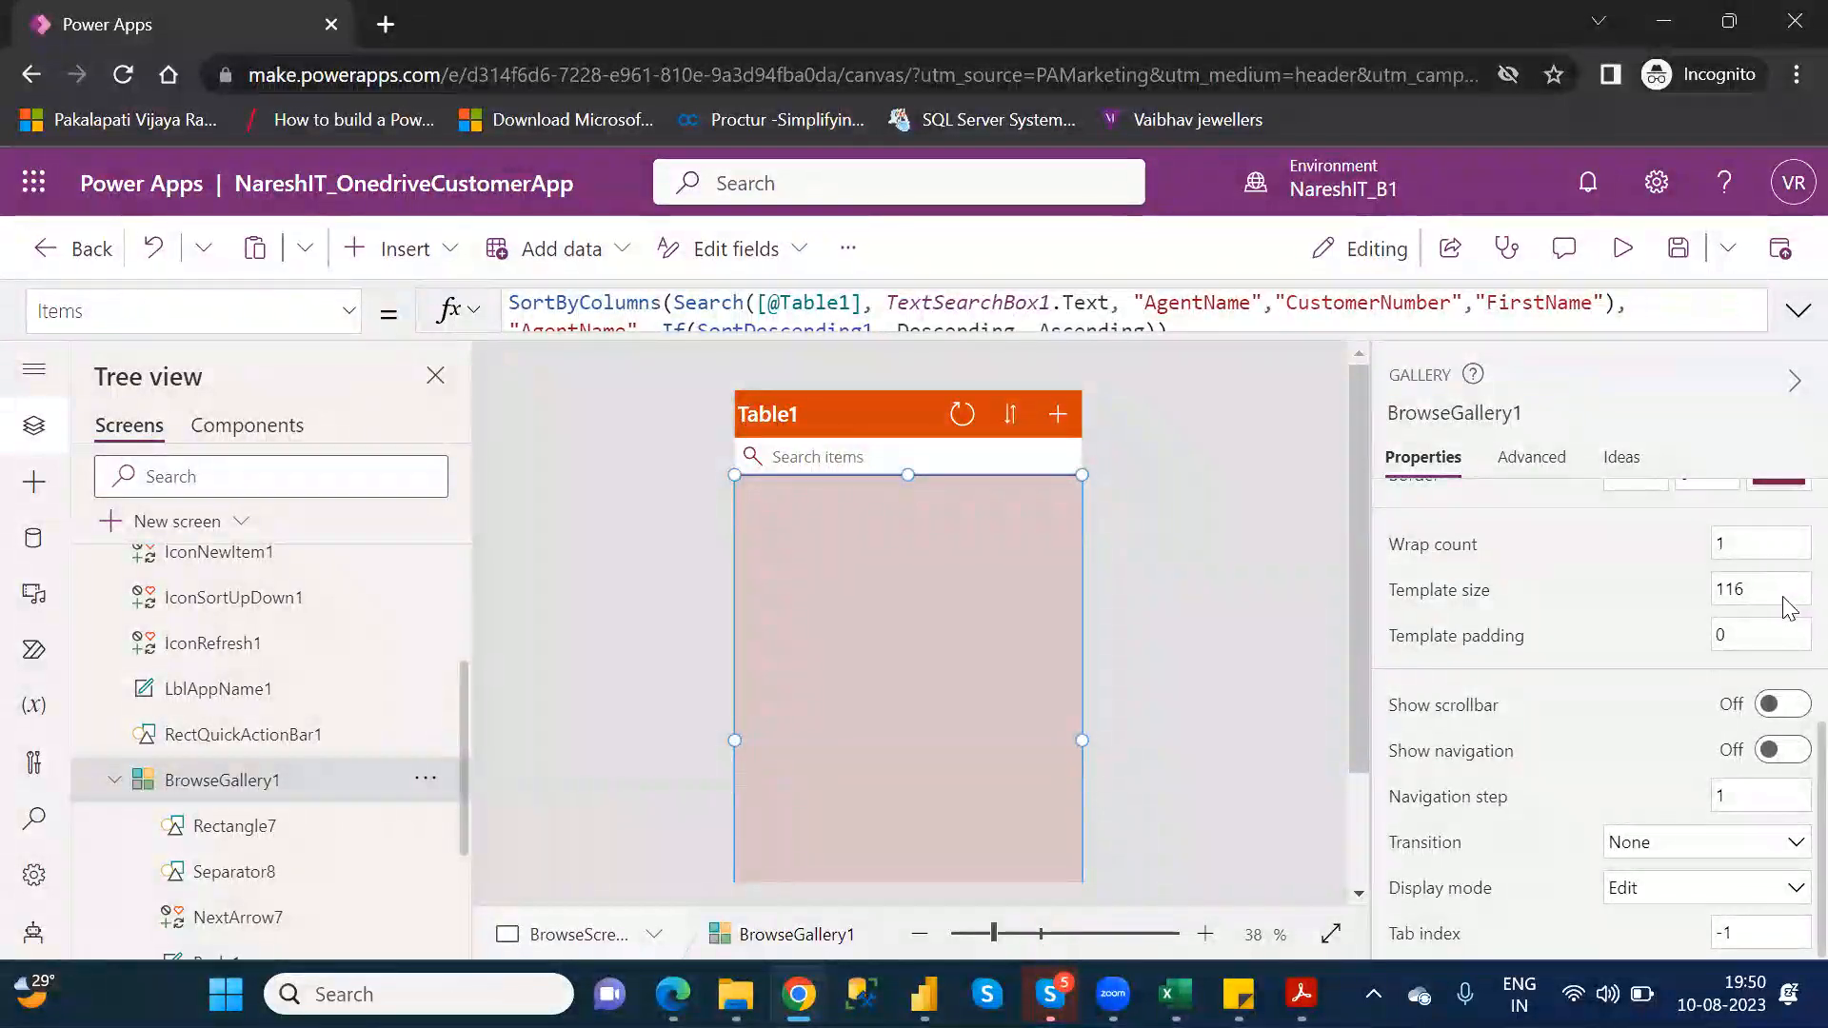
scroll(1788, 610, "up", 5)
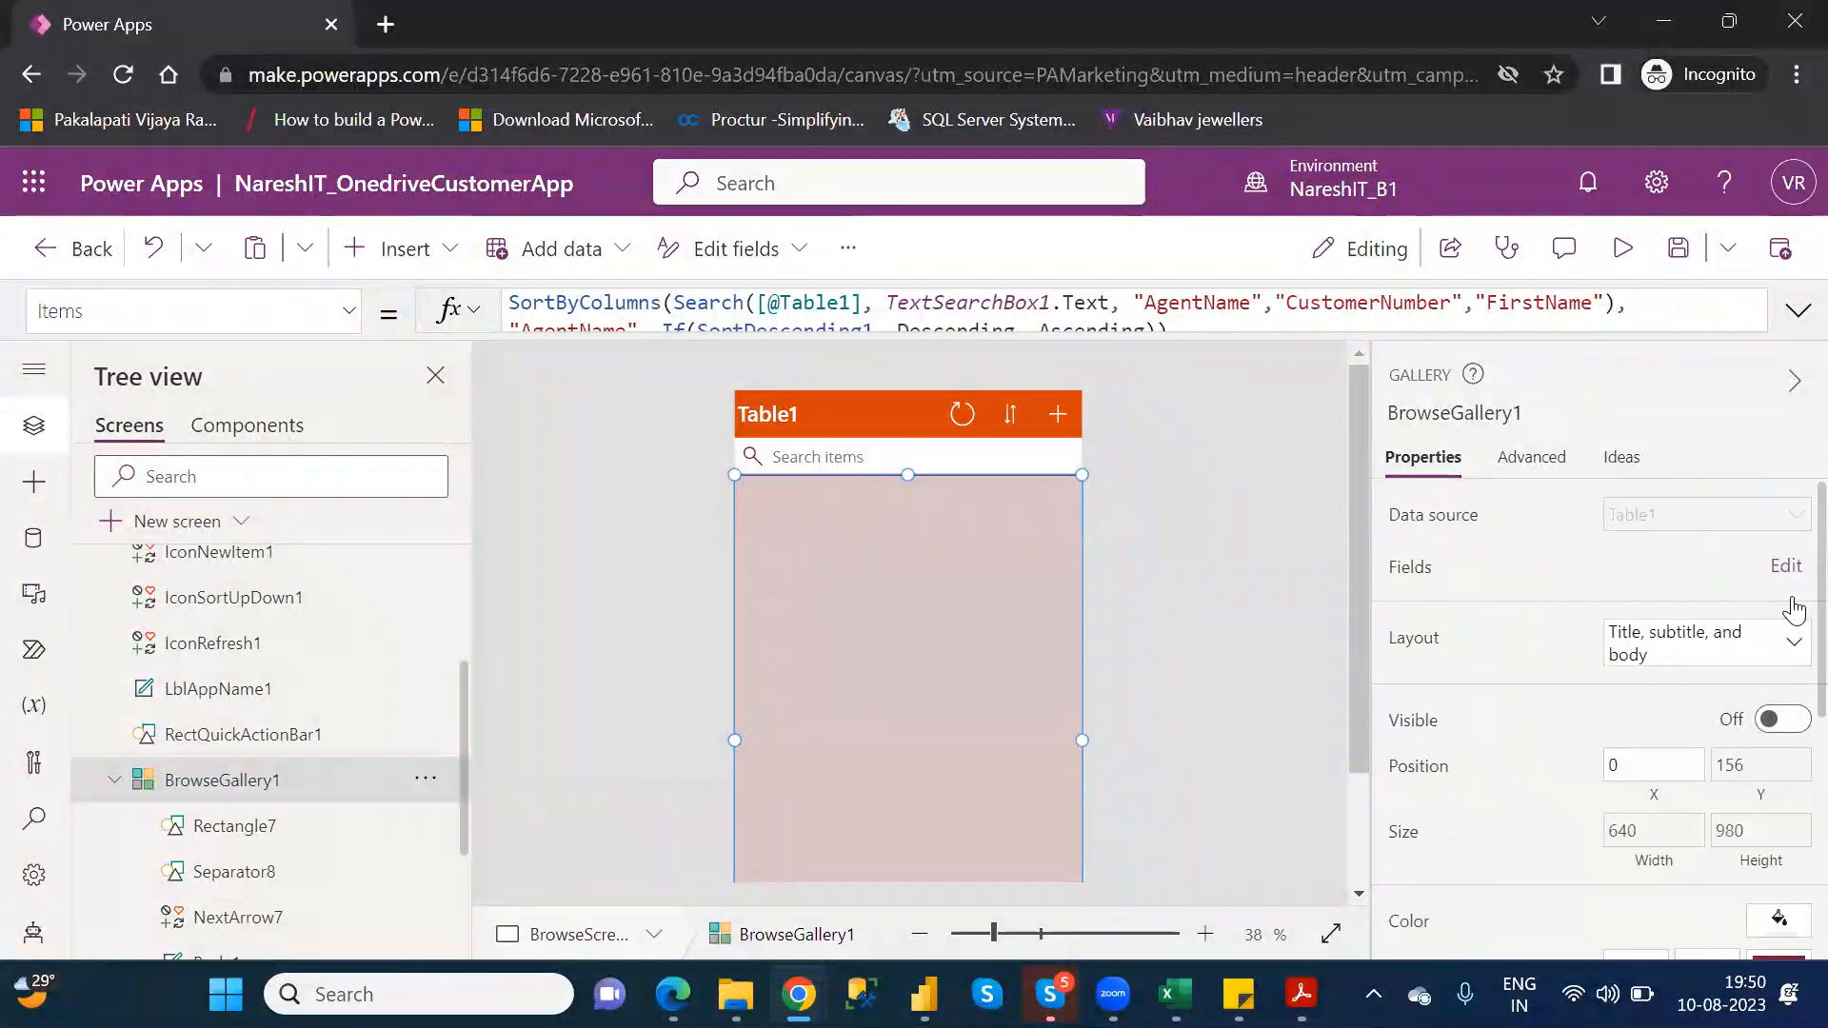
left_click(1780, 721)
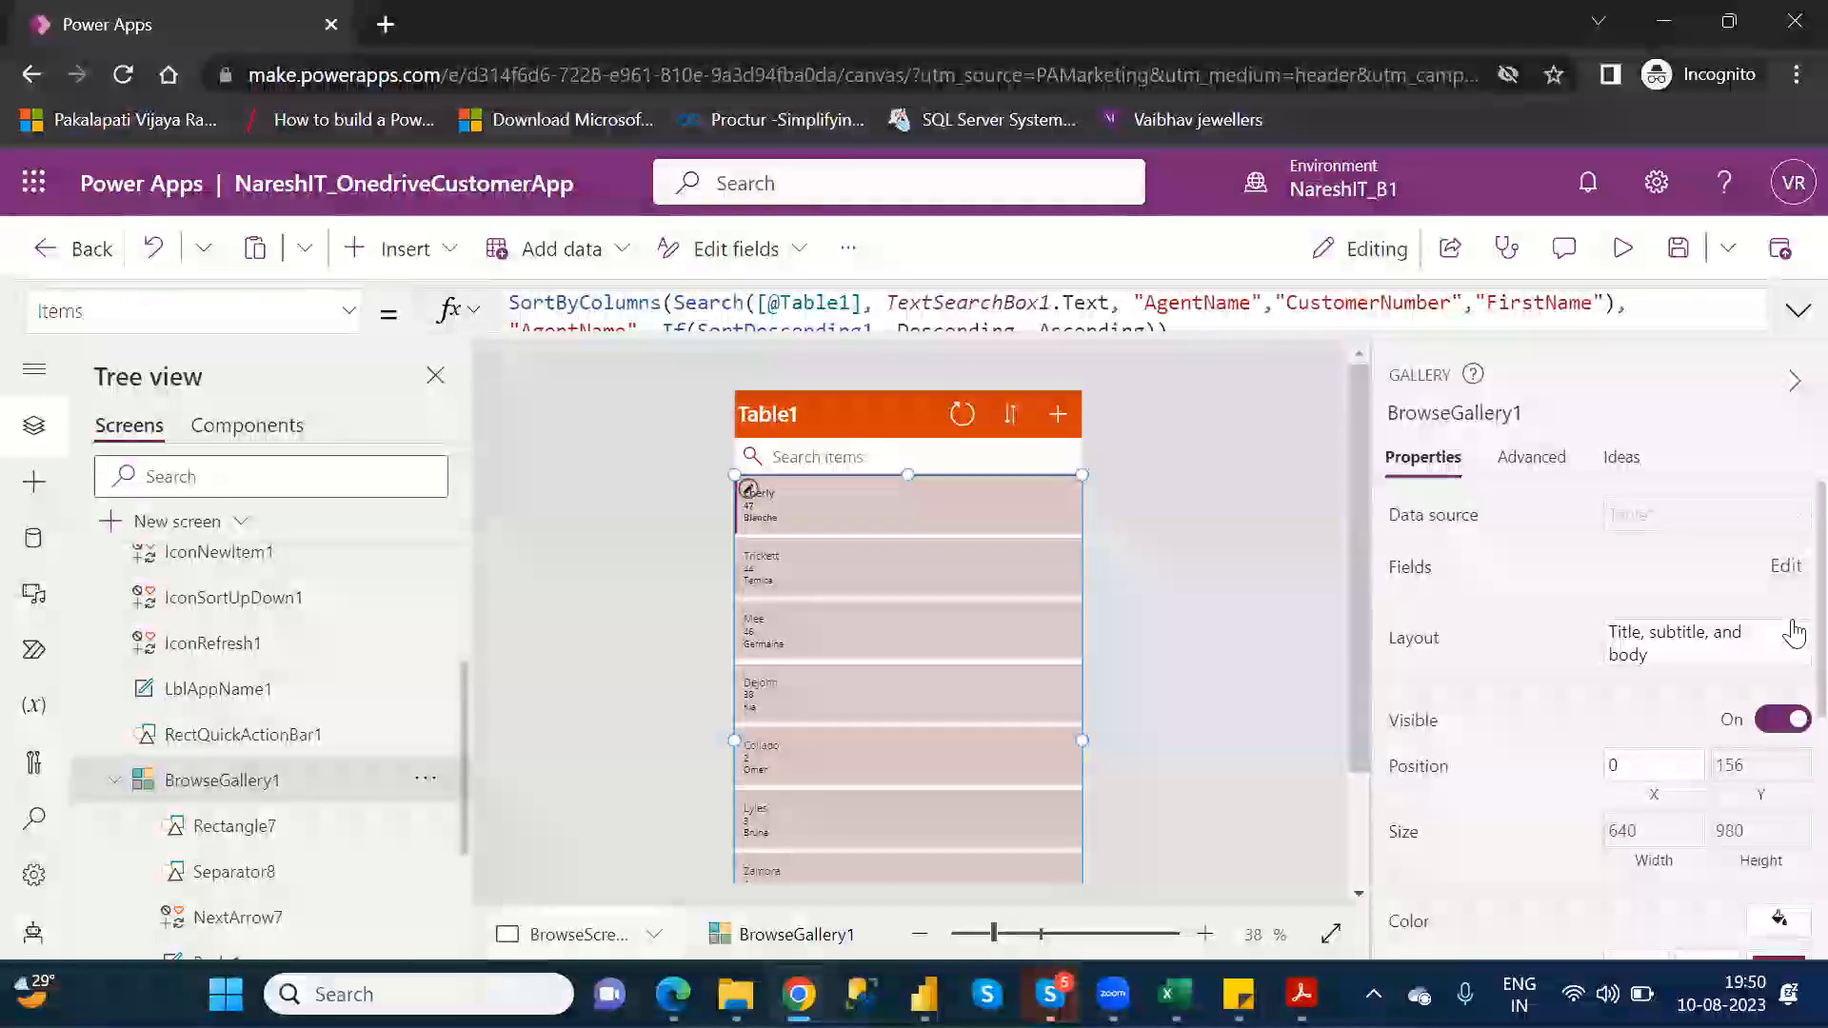
Try a wrap count of 3 on BrowseGallery1 and set it back to 1.
scroll(1789, 667, "down", 5)
scroll(1790, 792, "up", 1)
left_click(1773, 734)
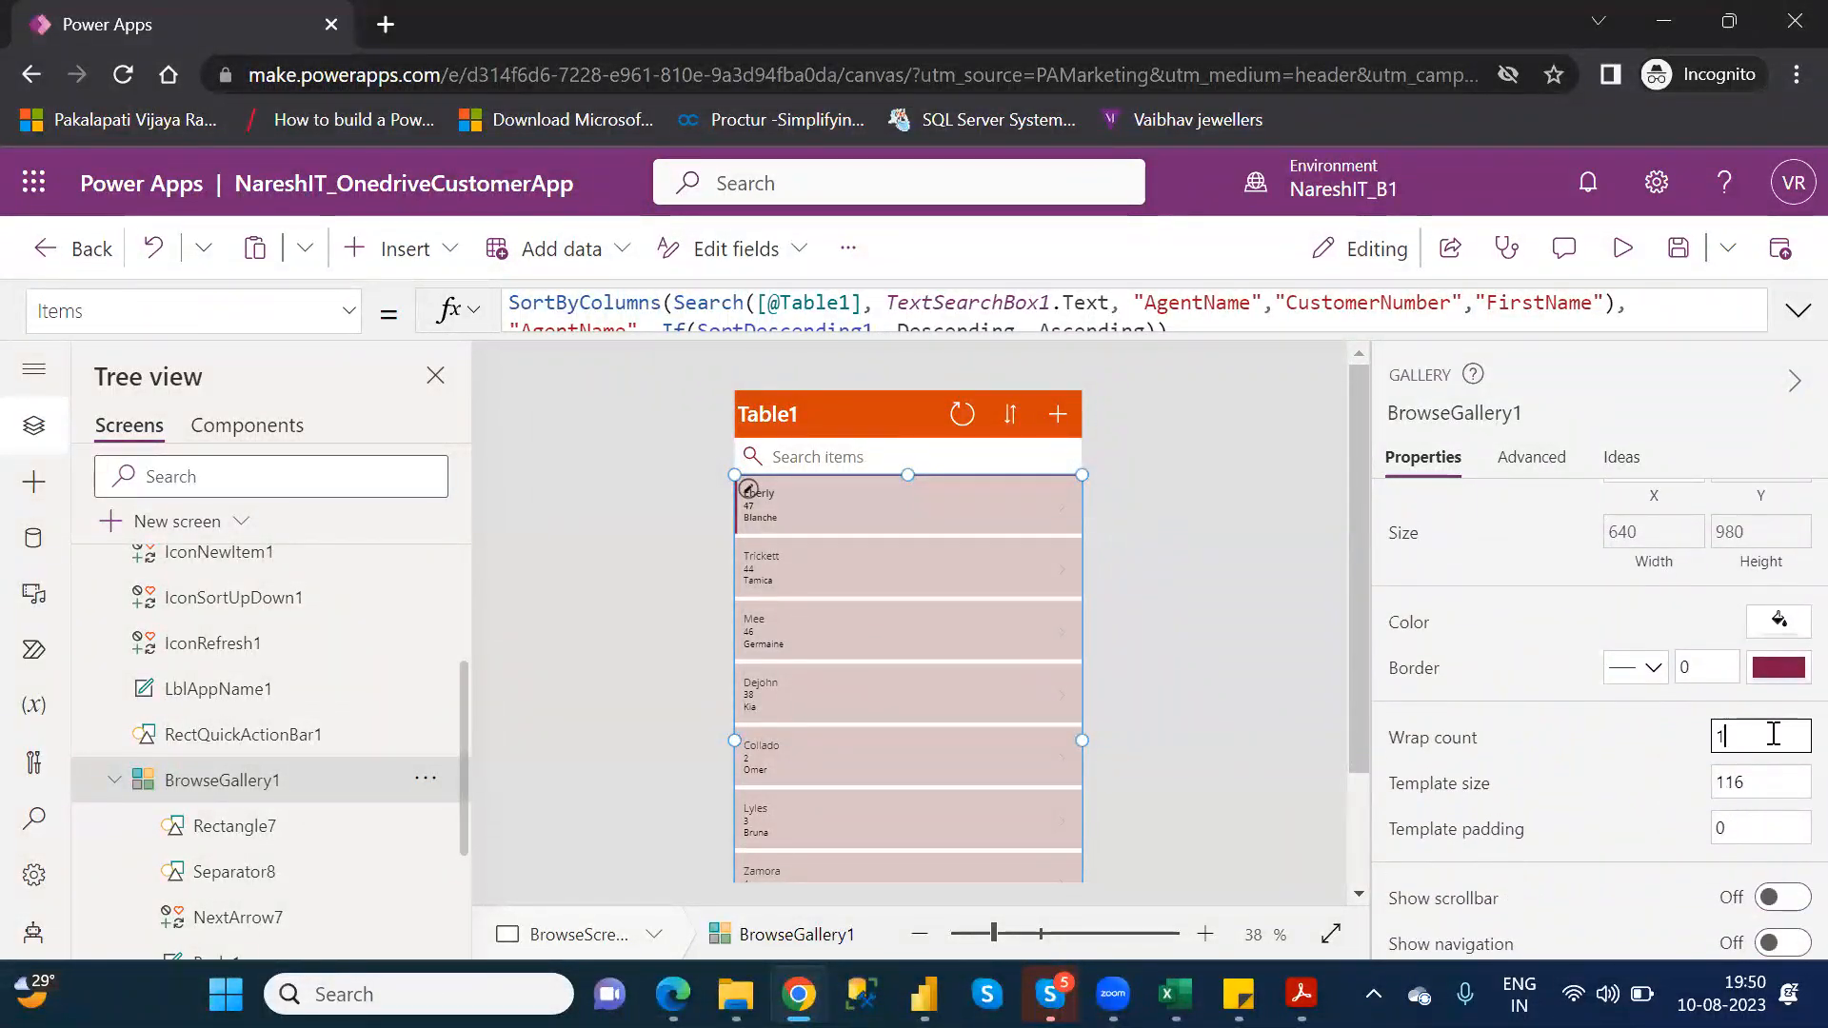
key("BackSpace")
type("3")
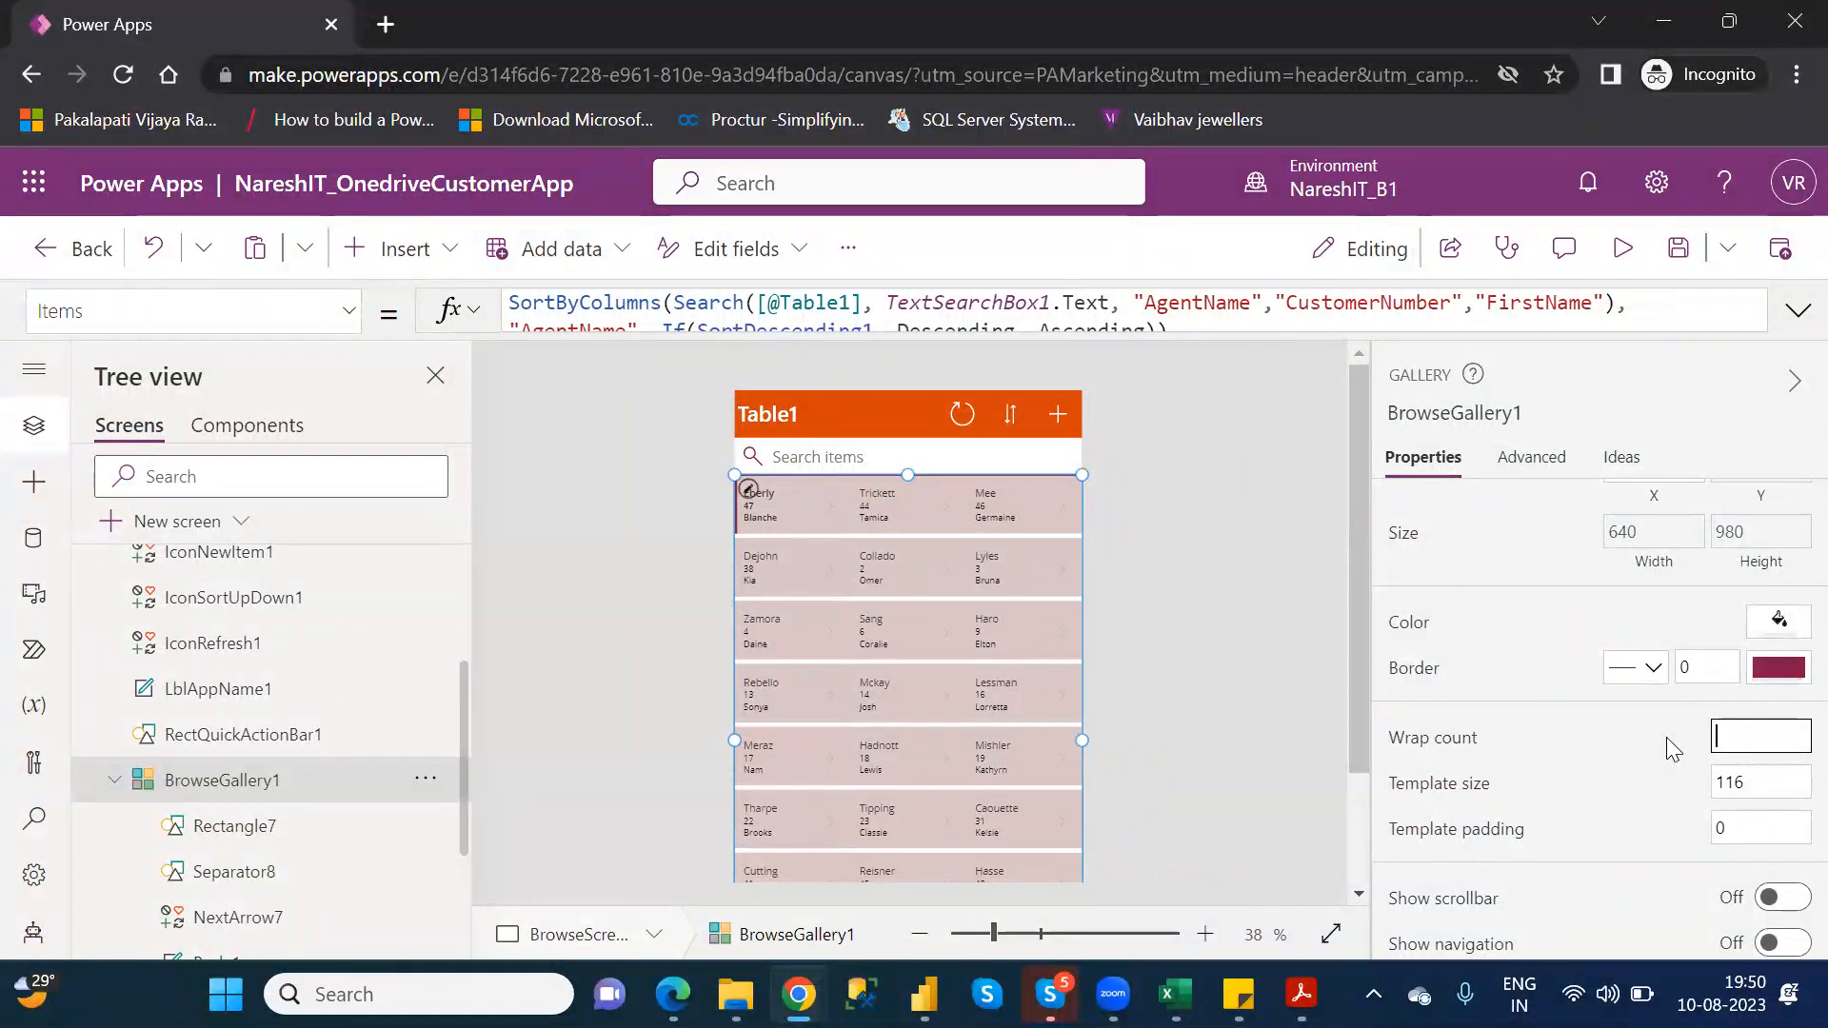
type("1")
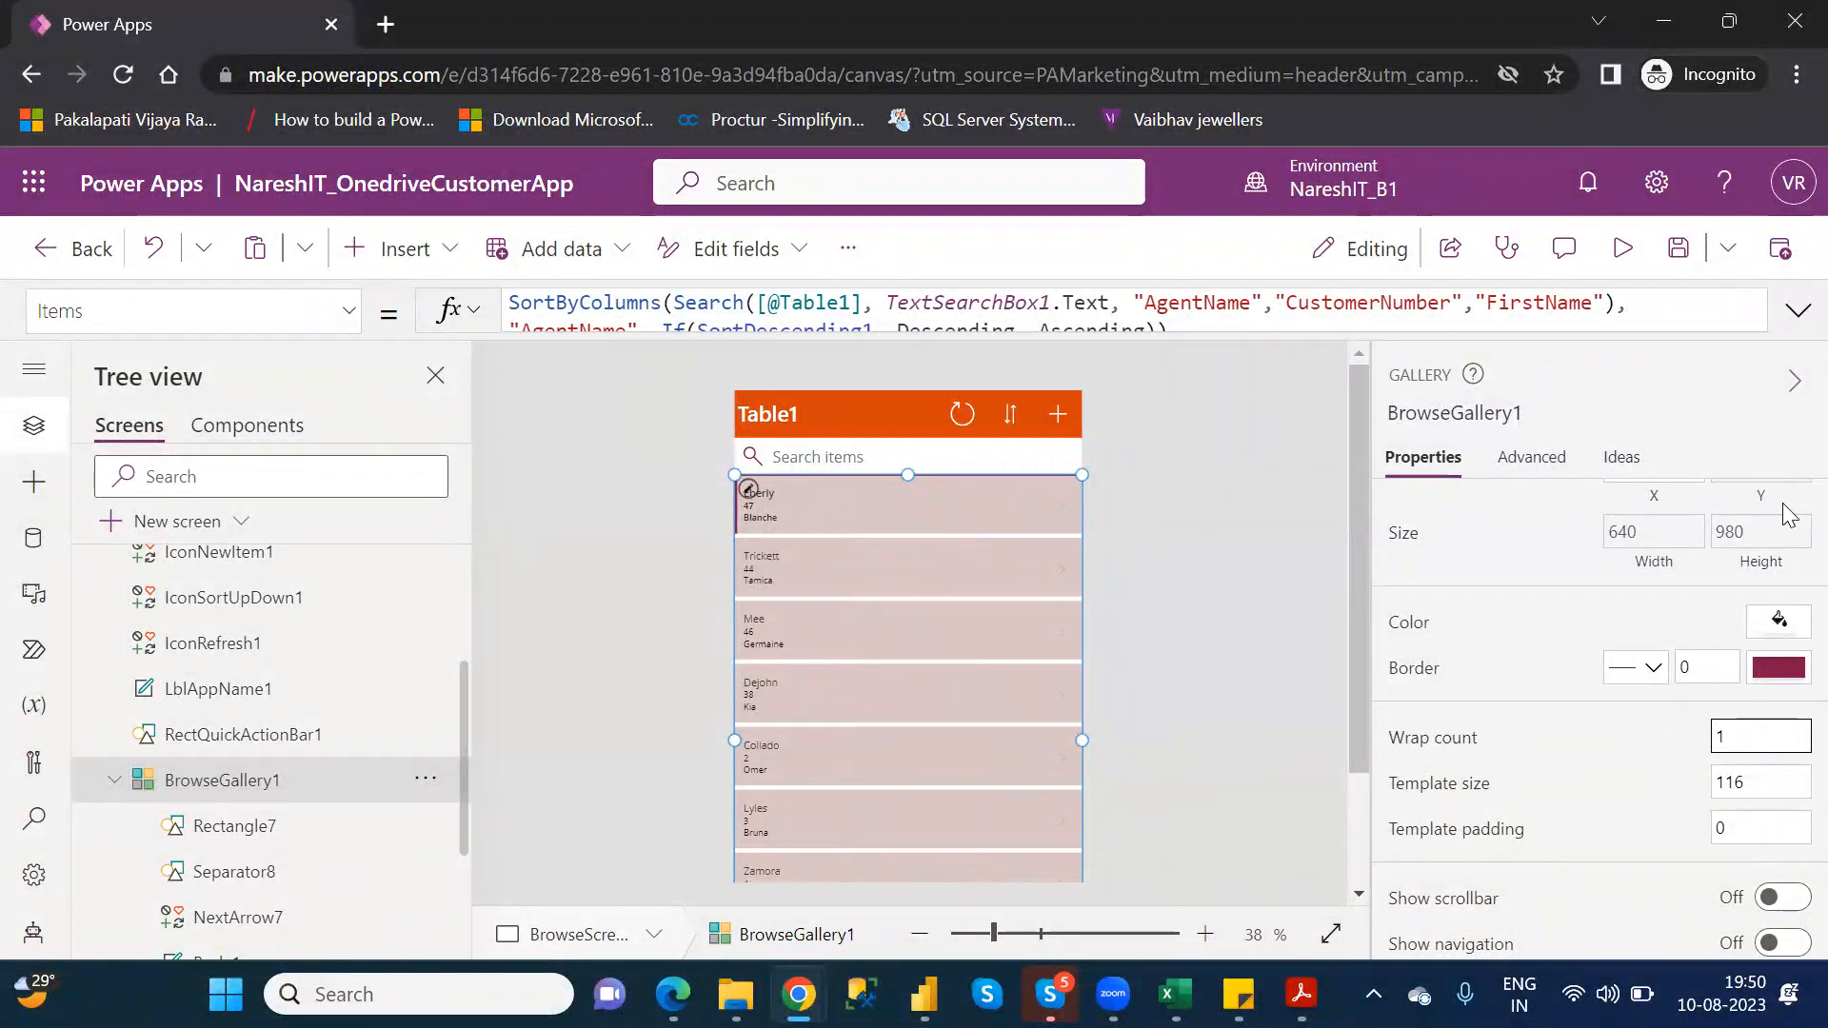
Inspect the title label and the template of the gallery's first row, and reselect the whole BrowseGallery1.
left_click(828, 489)
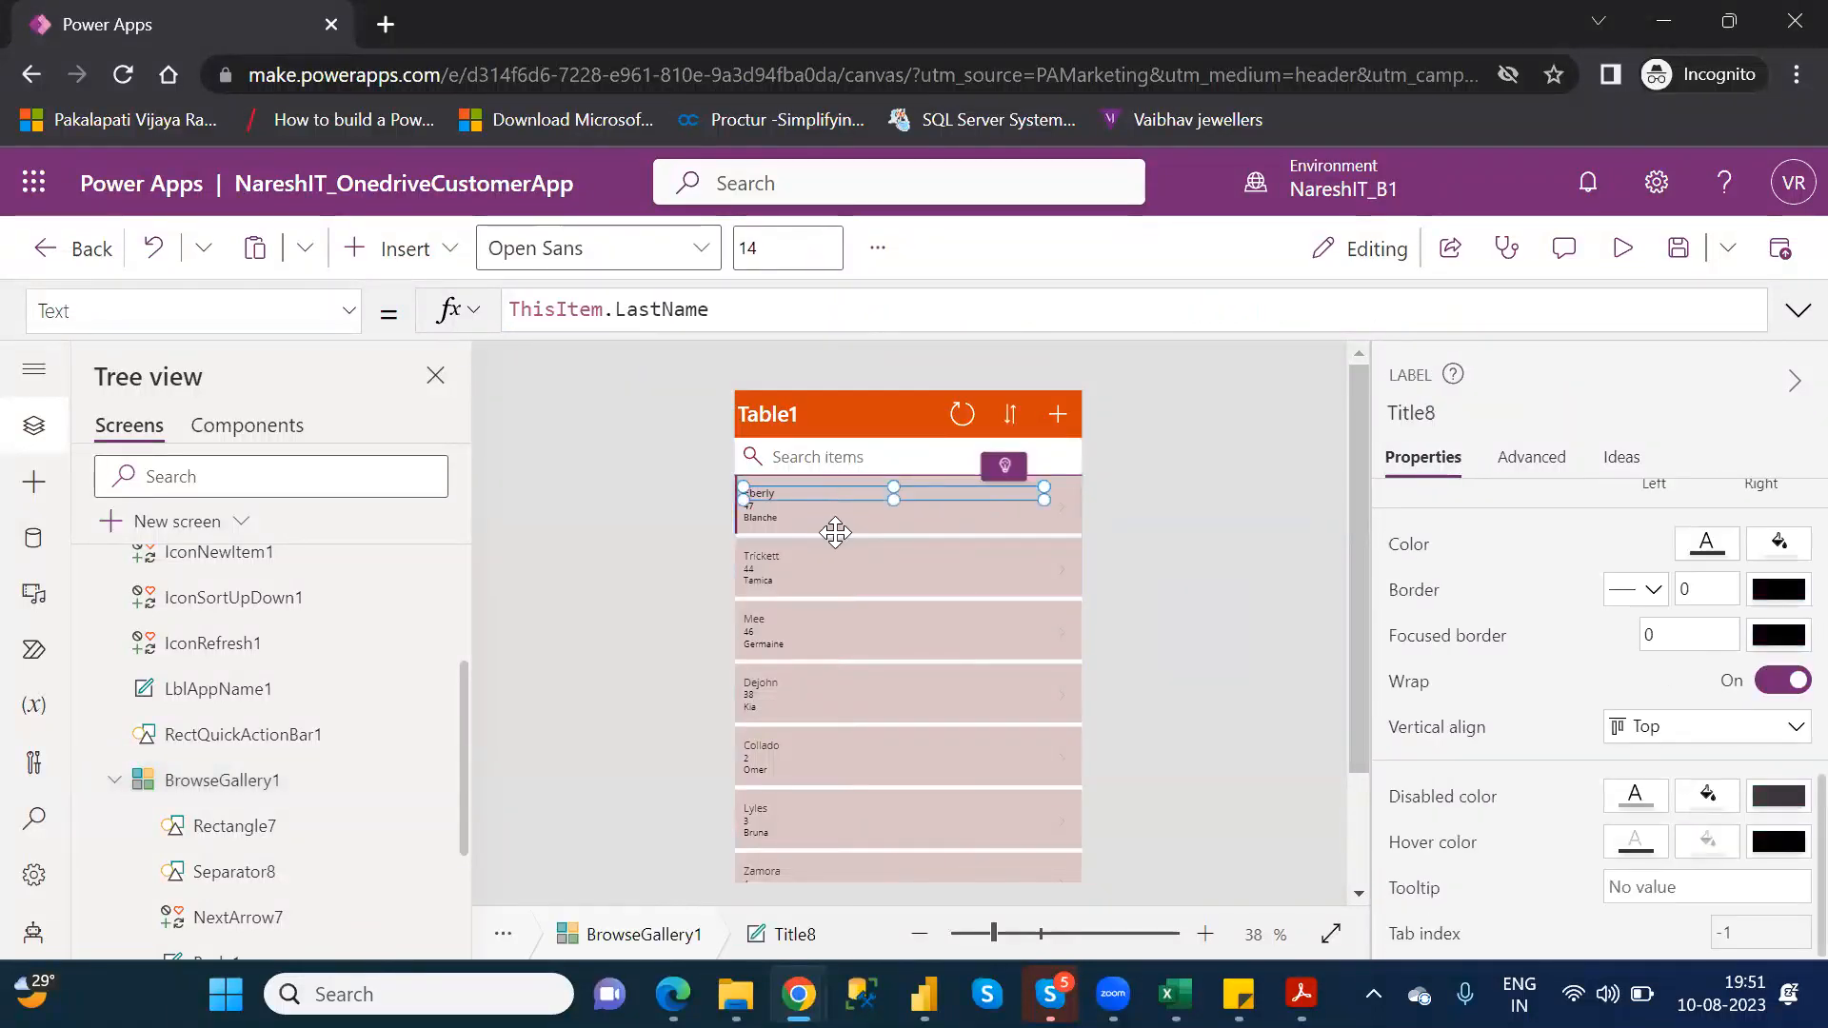
left_click(834, 533)
left_click(834, 480)
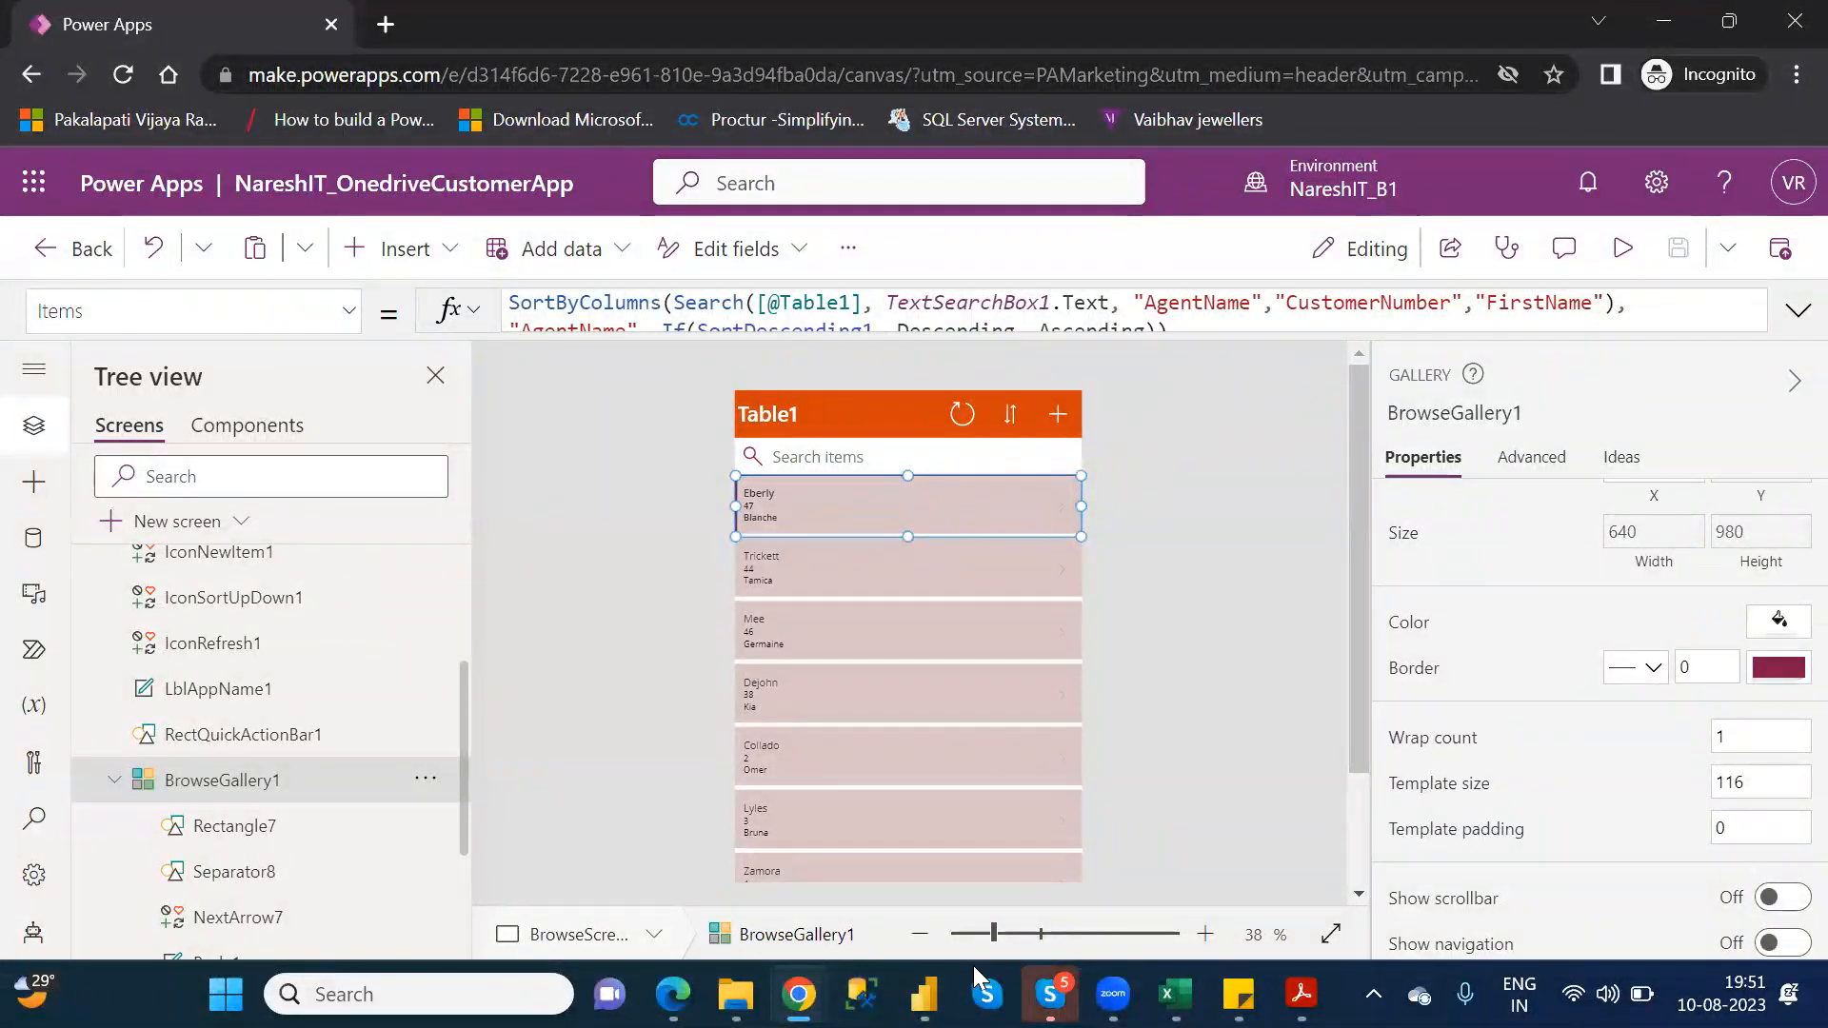
left_click(203, 776)
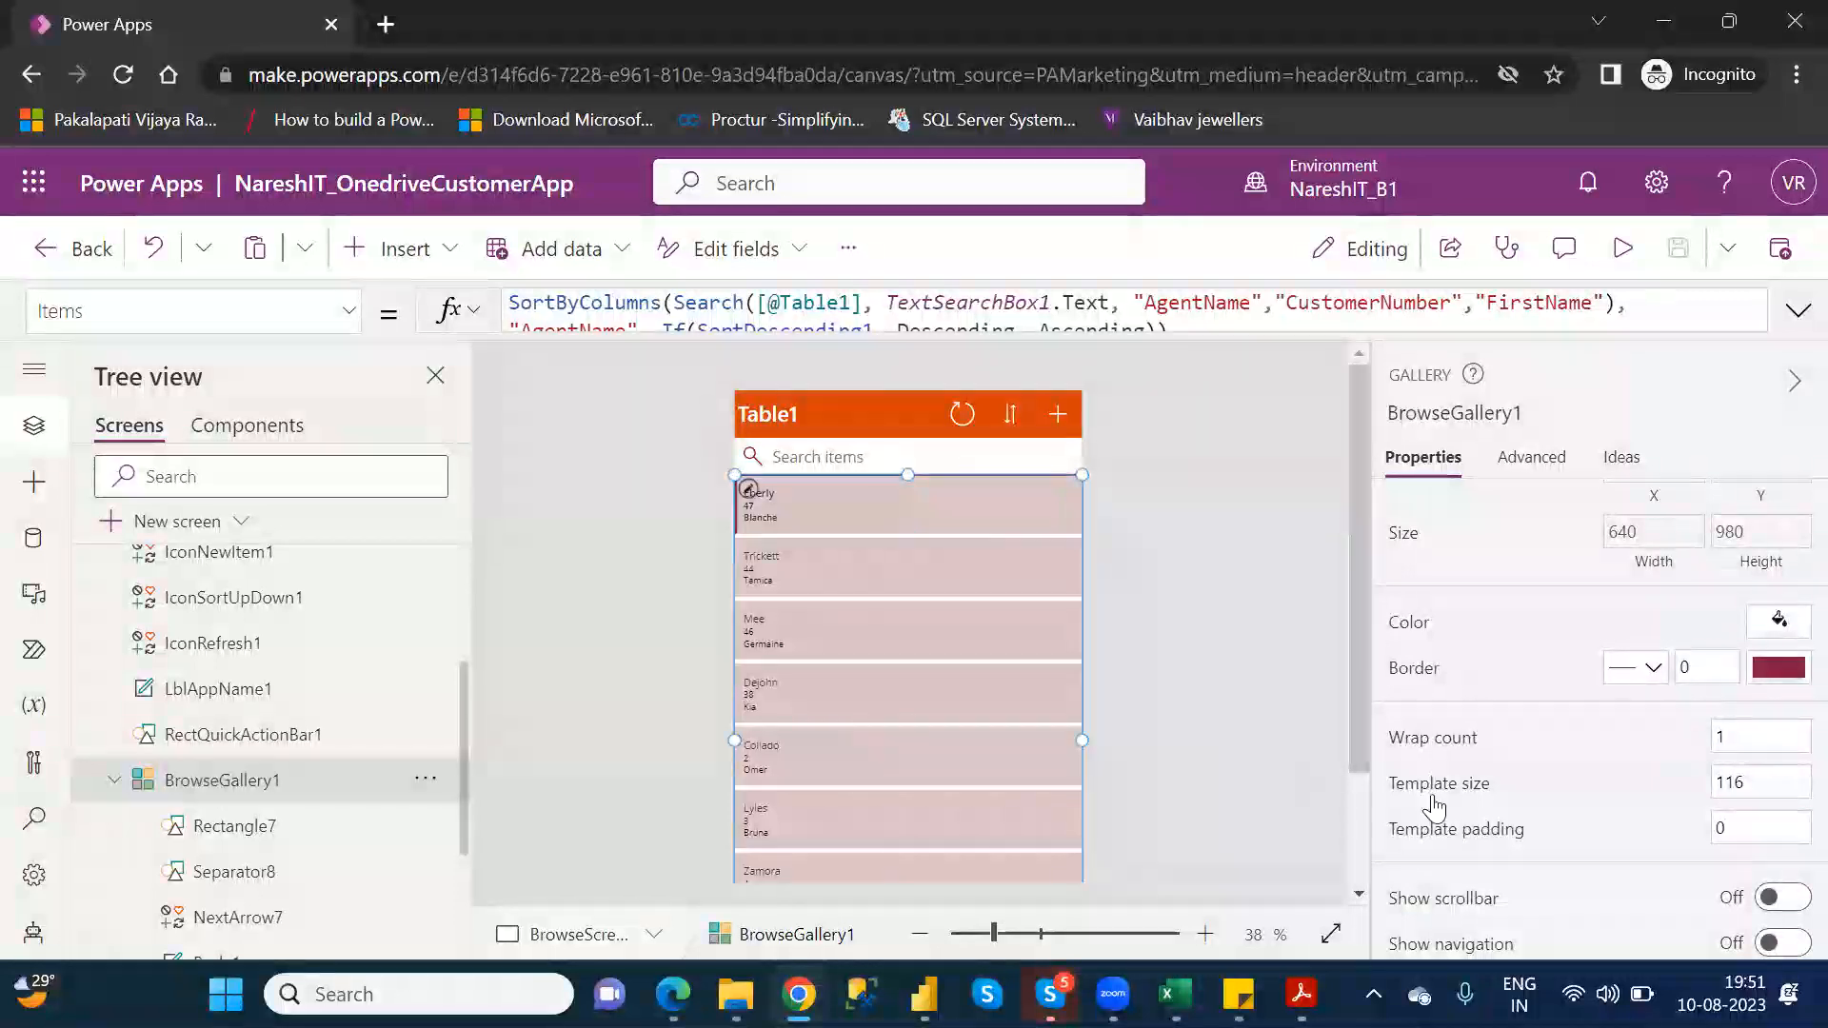
Try a wrap count of 5 on BrowseGallery1 and return it to 1.
left_click(1744, 737)
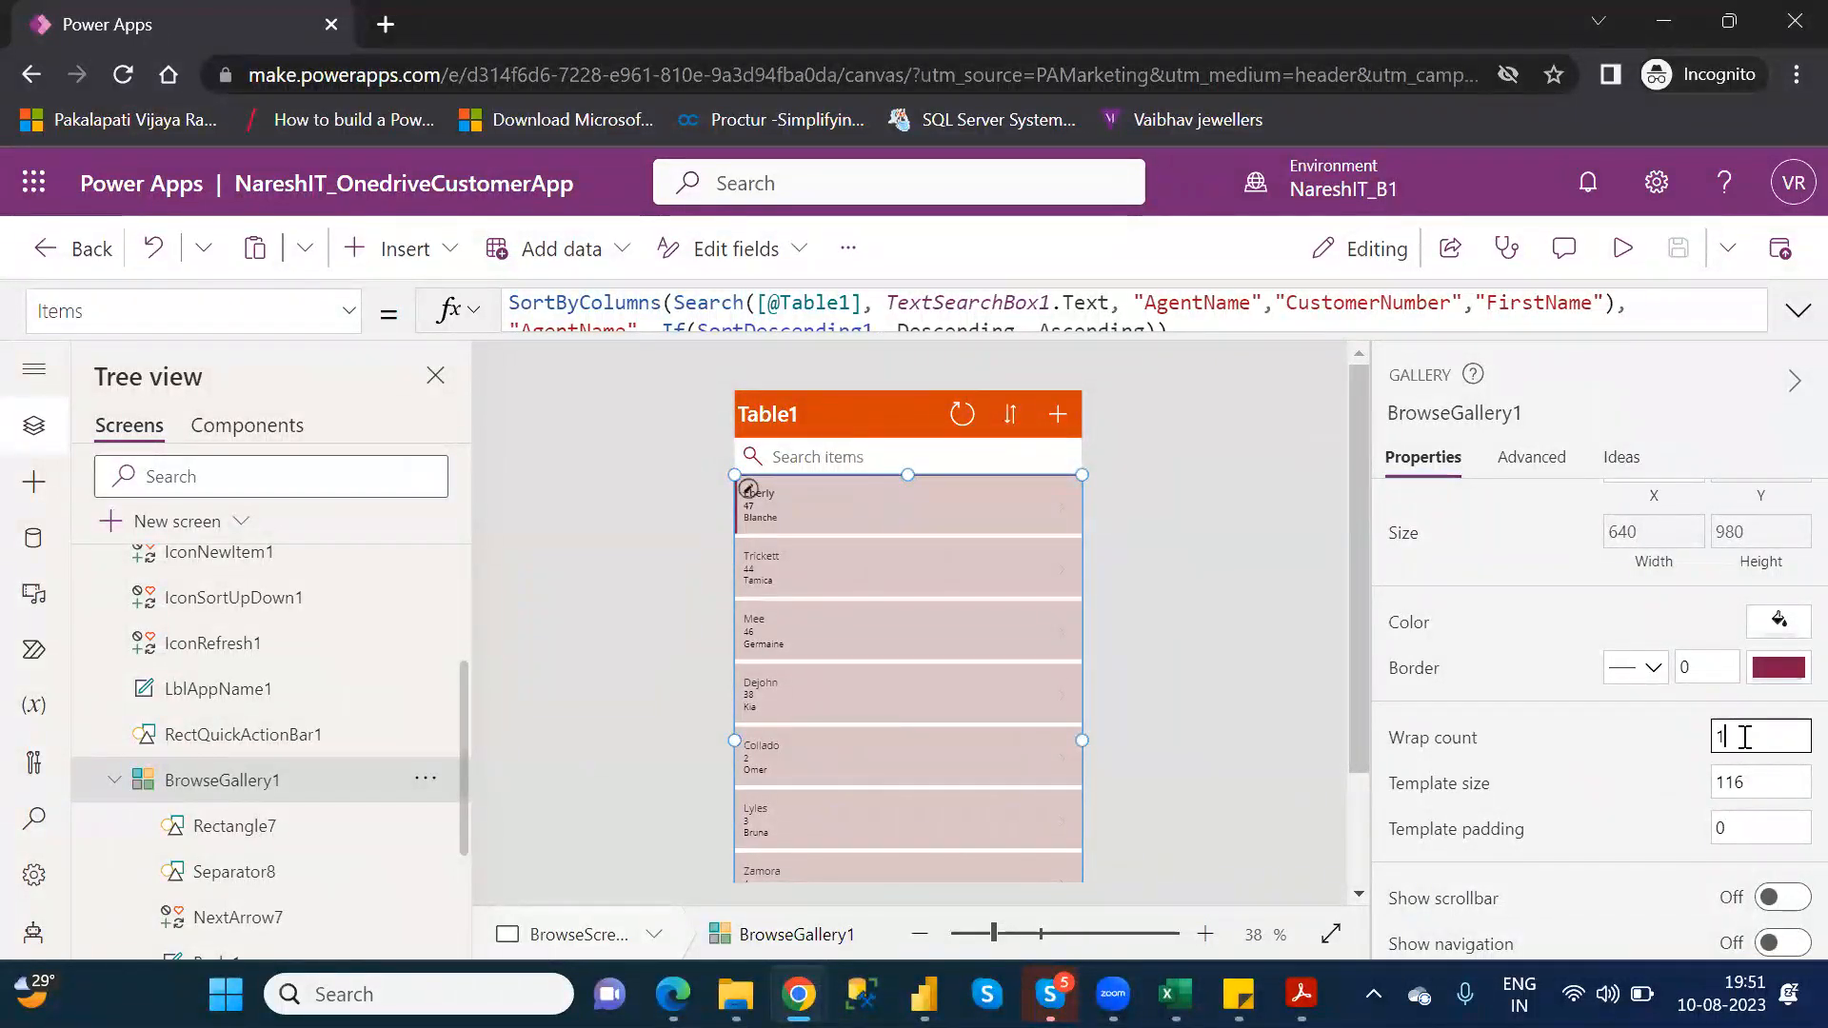
type("3")
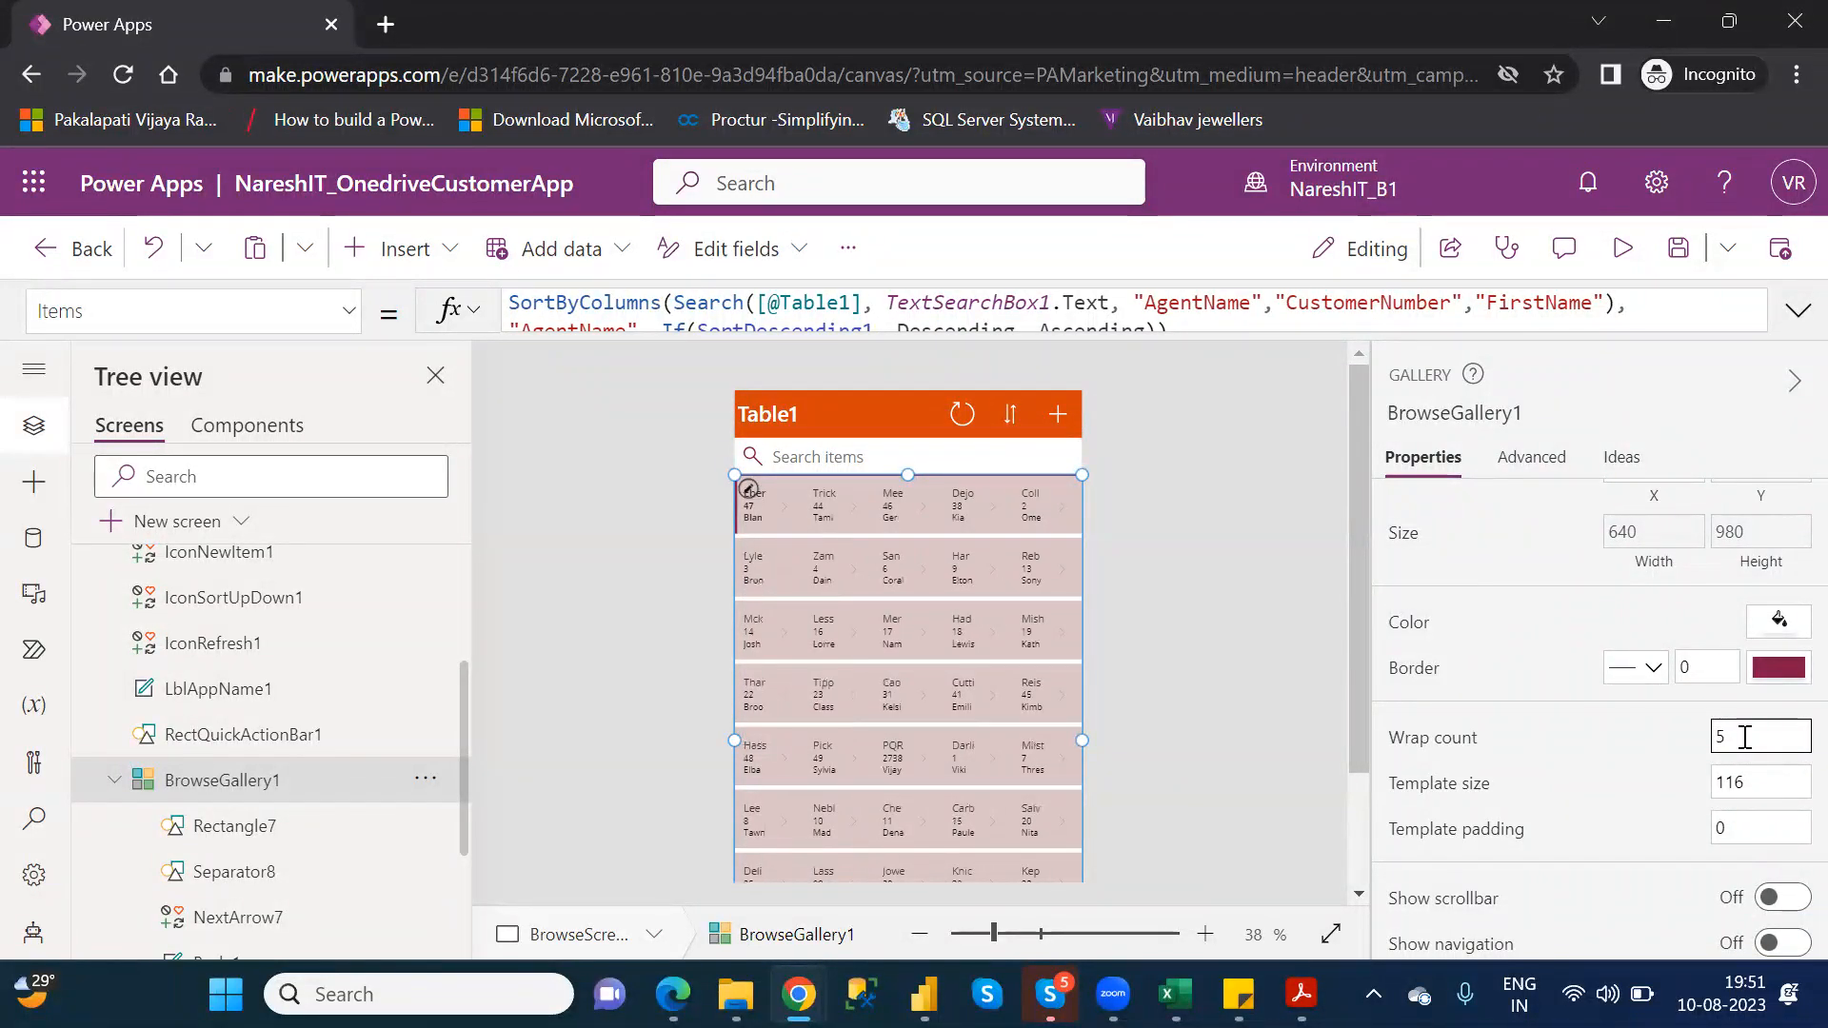
key("BackSpace")
type("1")
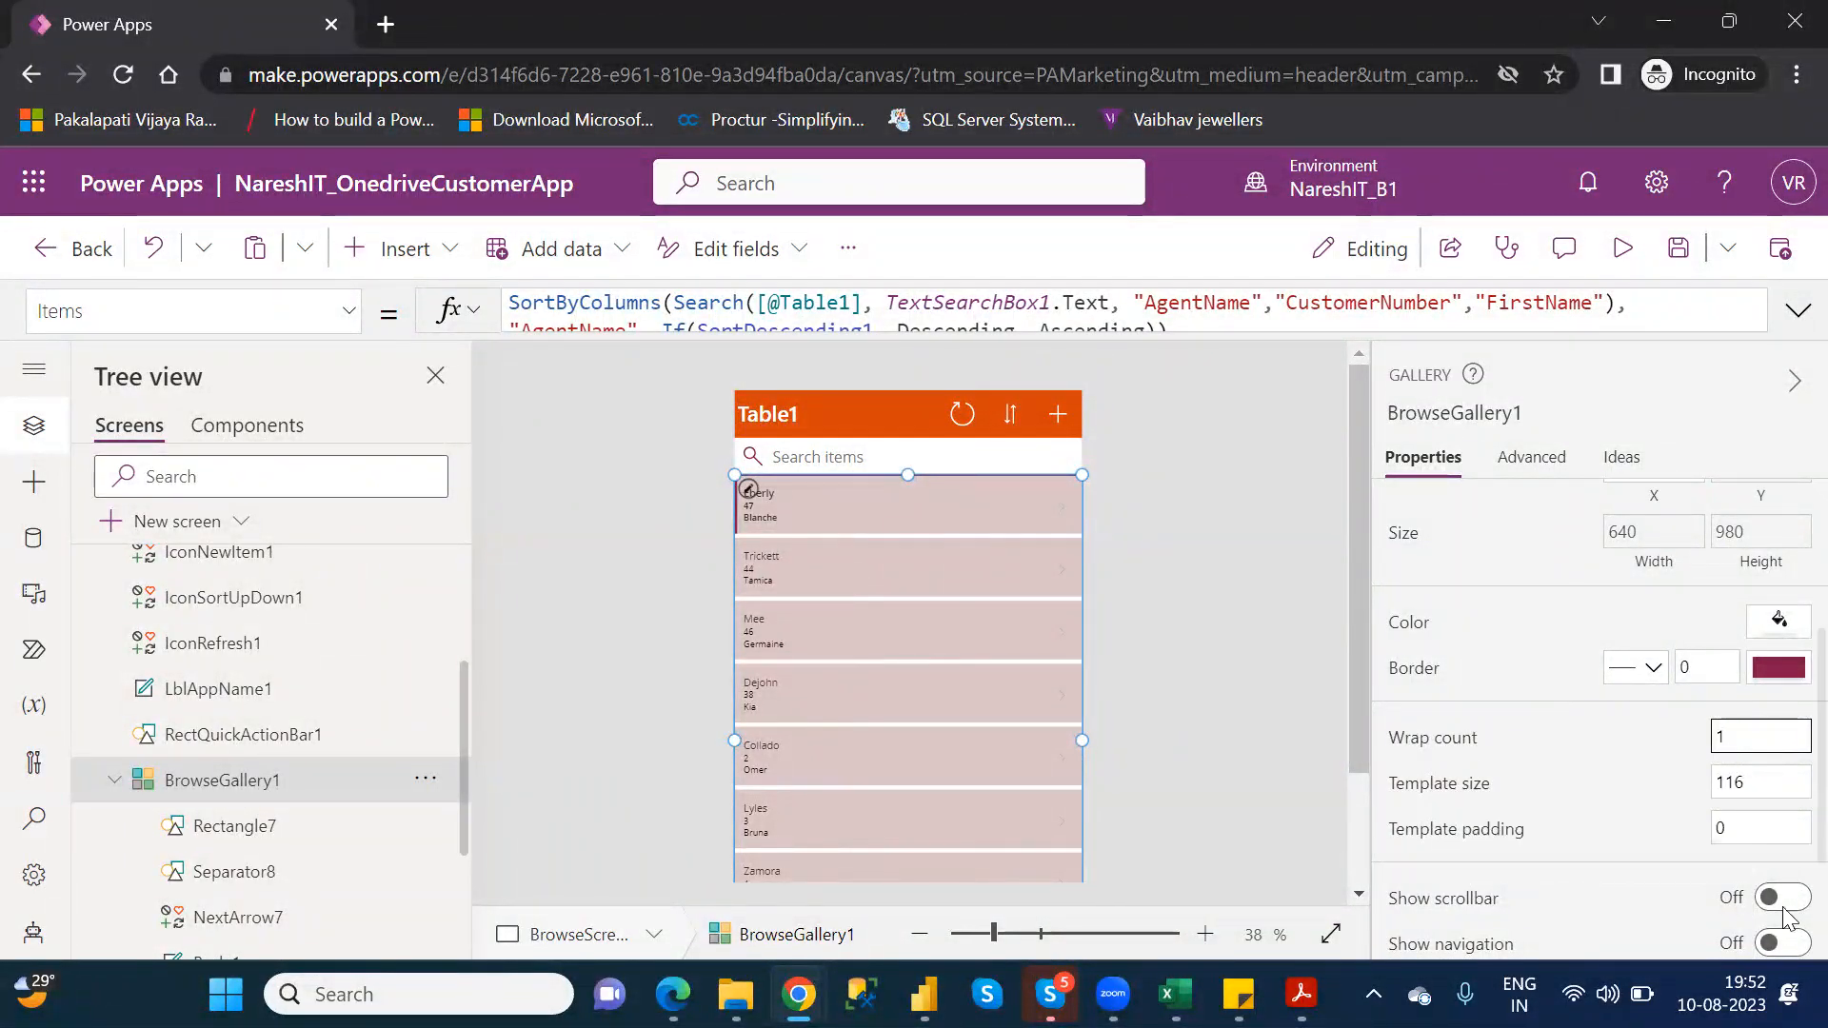
Try a template padding of 4 on BrowseGallery1 and reset it to 0.
left_click(1750, 837)
key("BackSpace")
type("4")
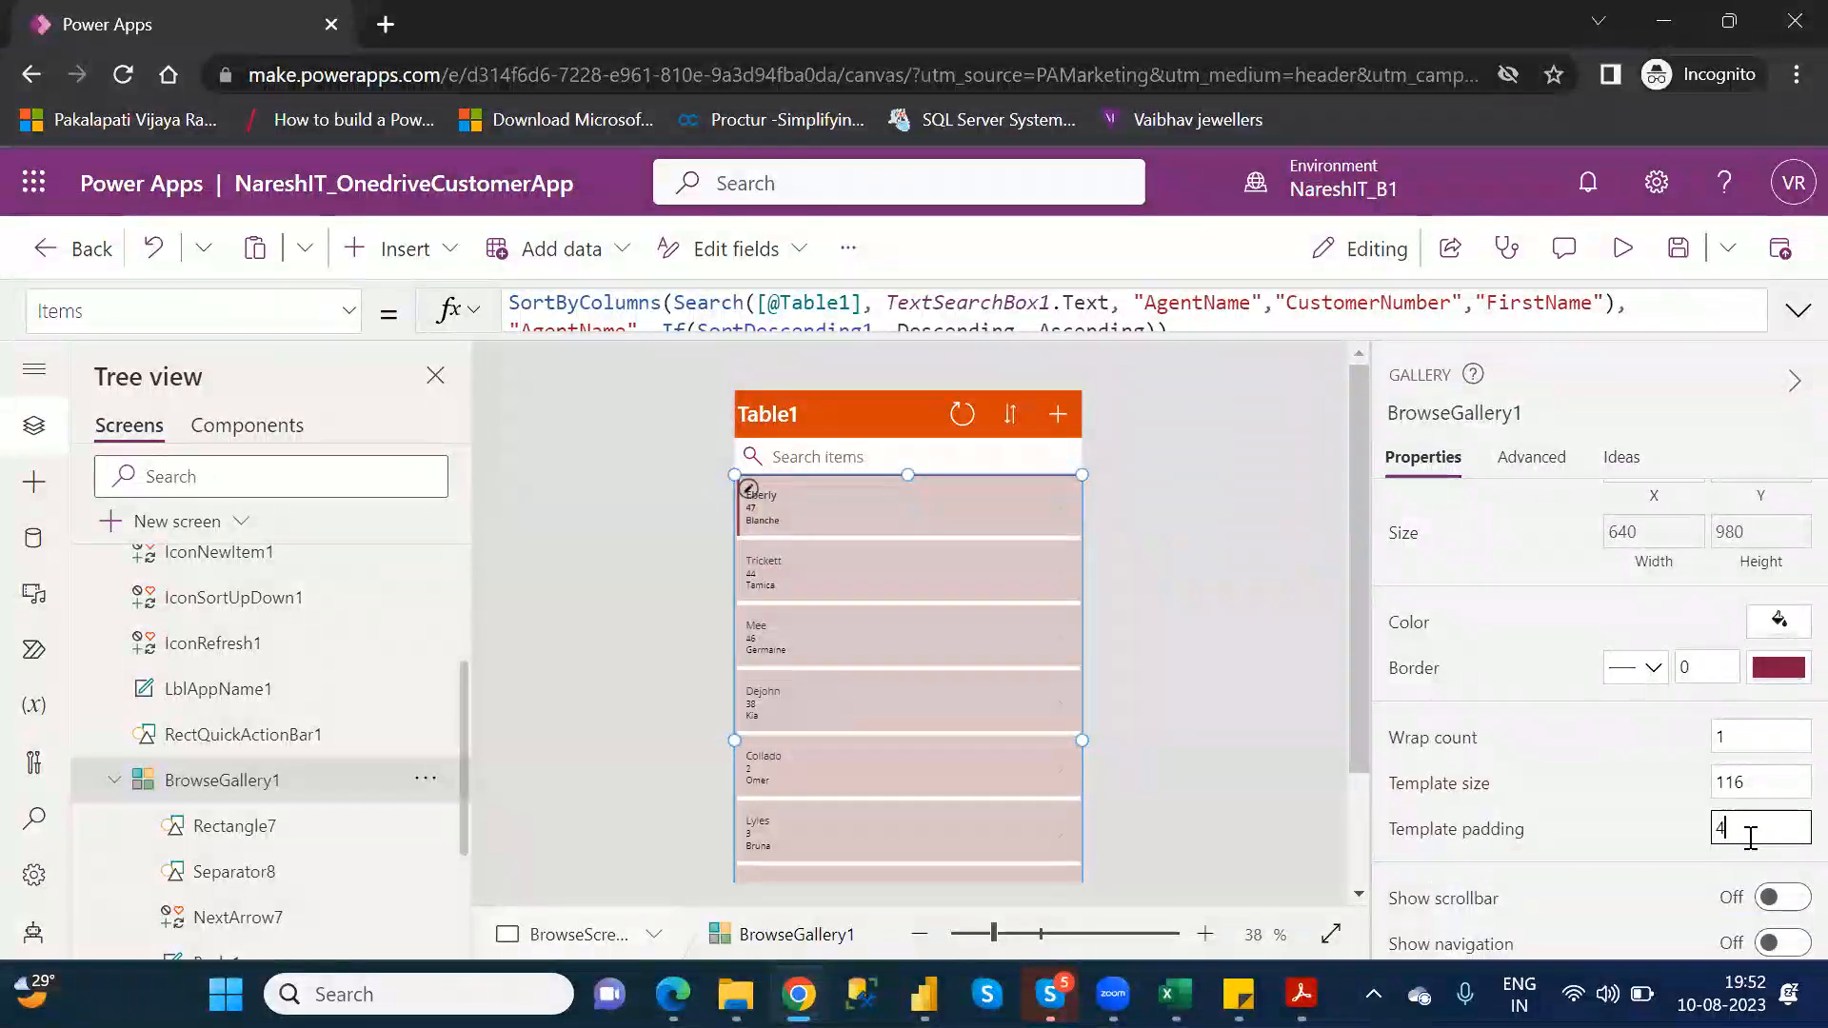
key("BackSpace")
type("0")
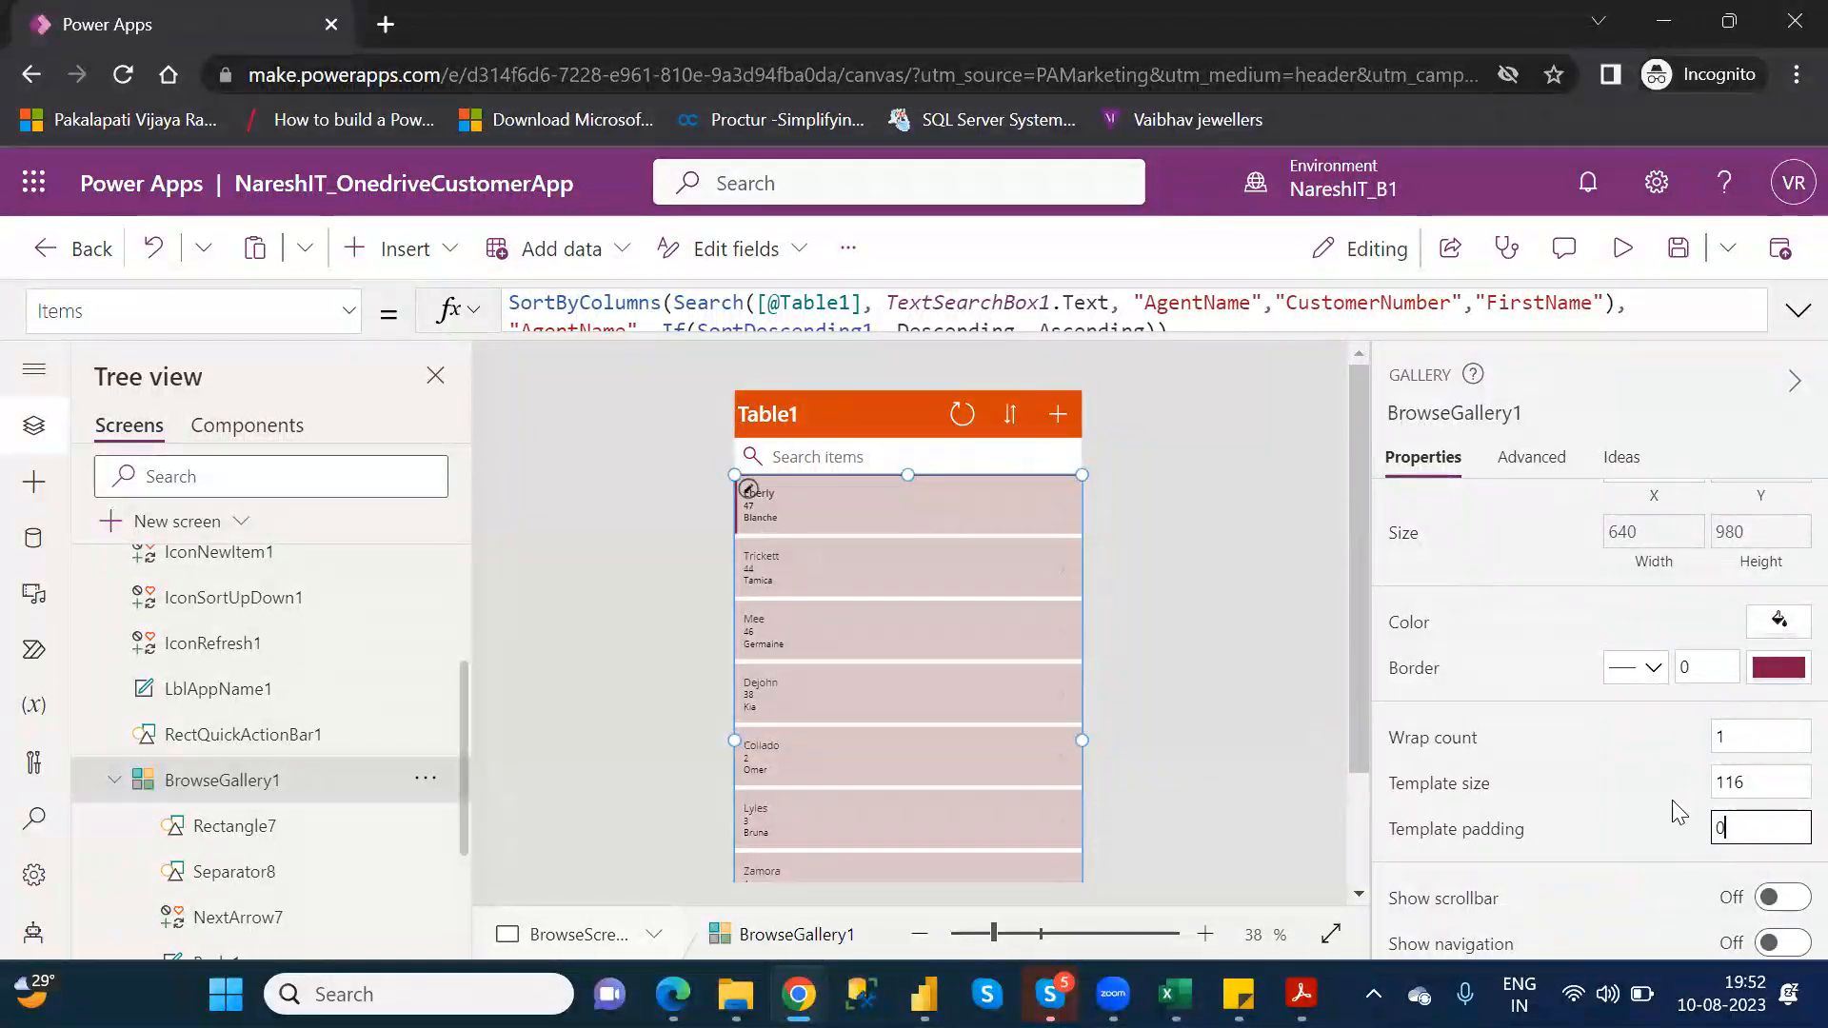
Turn on BrowseGallery1's scrollbar, try it out on the canvas, and turn it off again.
left_click(1786, 900)
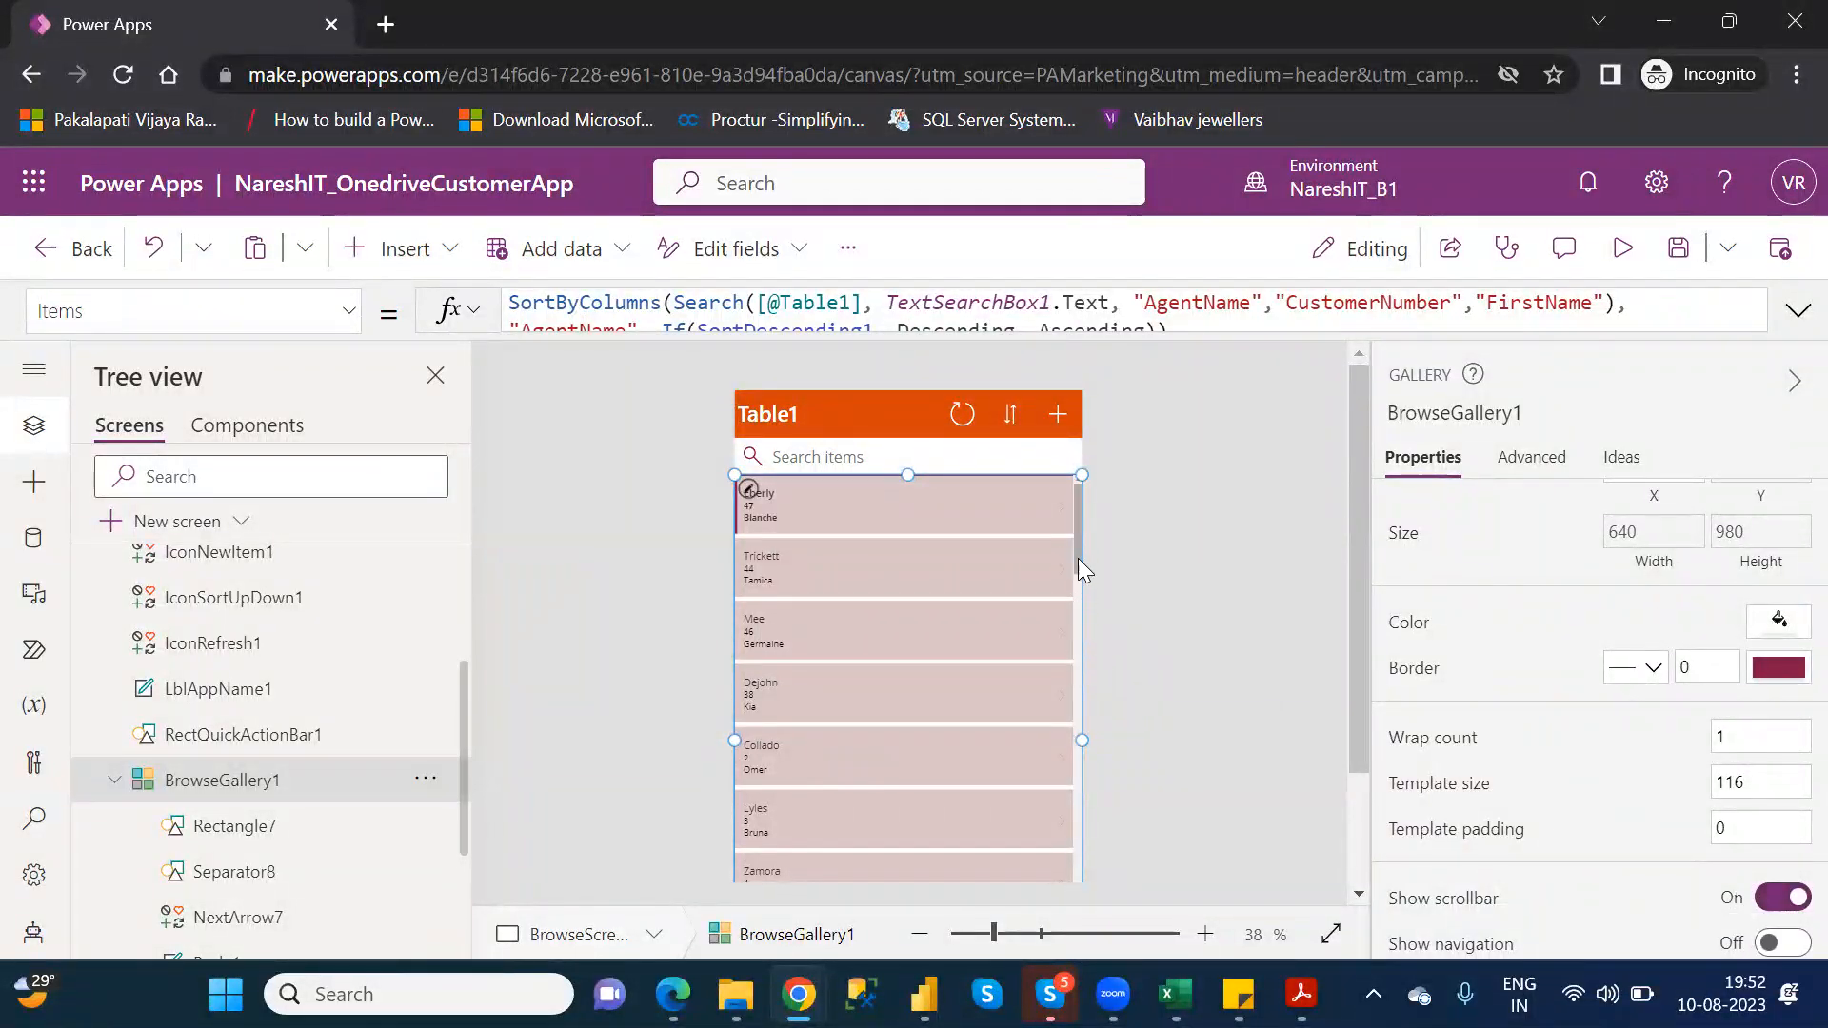
left_click_drag(1080, 559, 1066, 518)
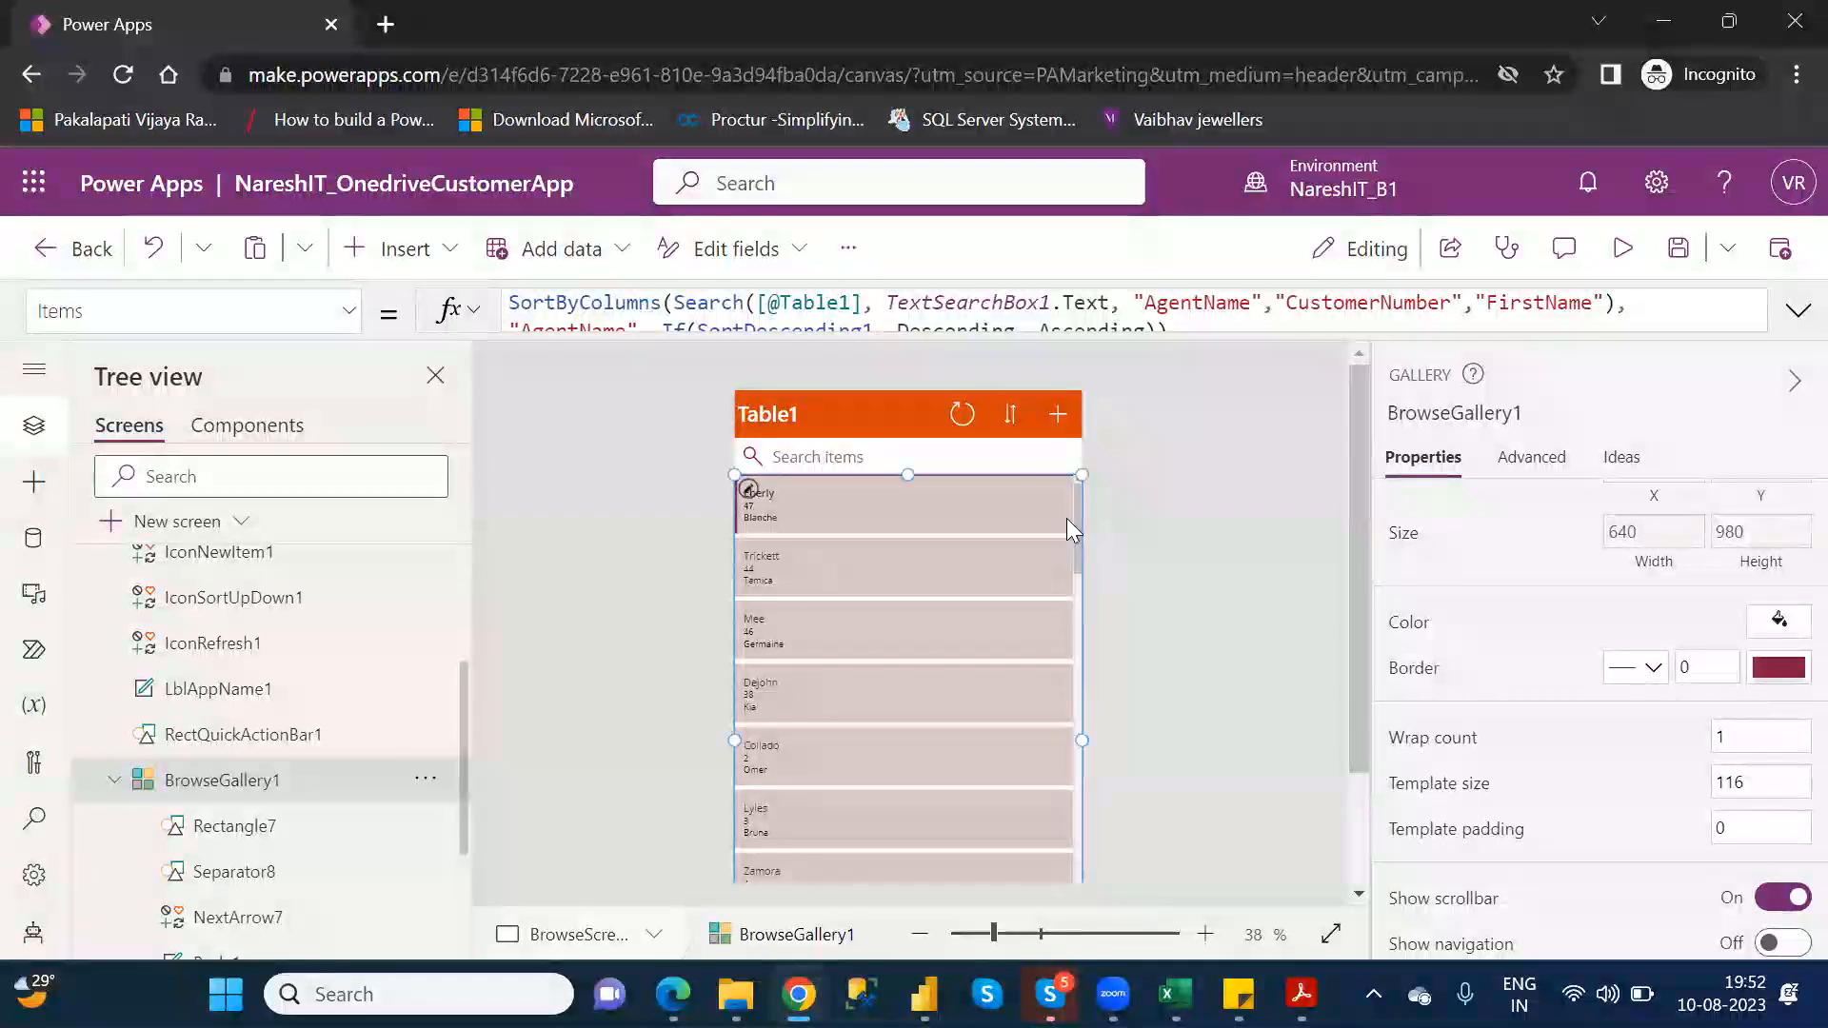
left_click(1066, 520)
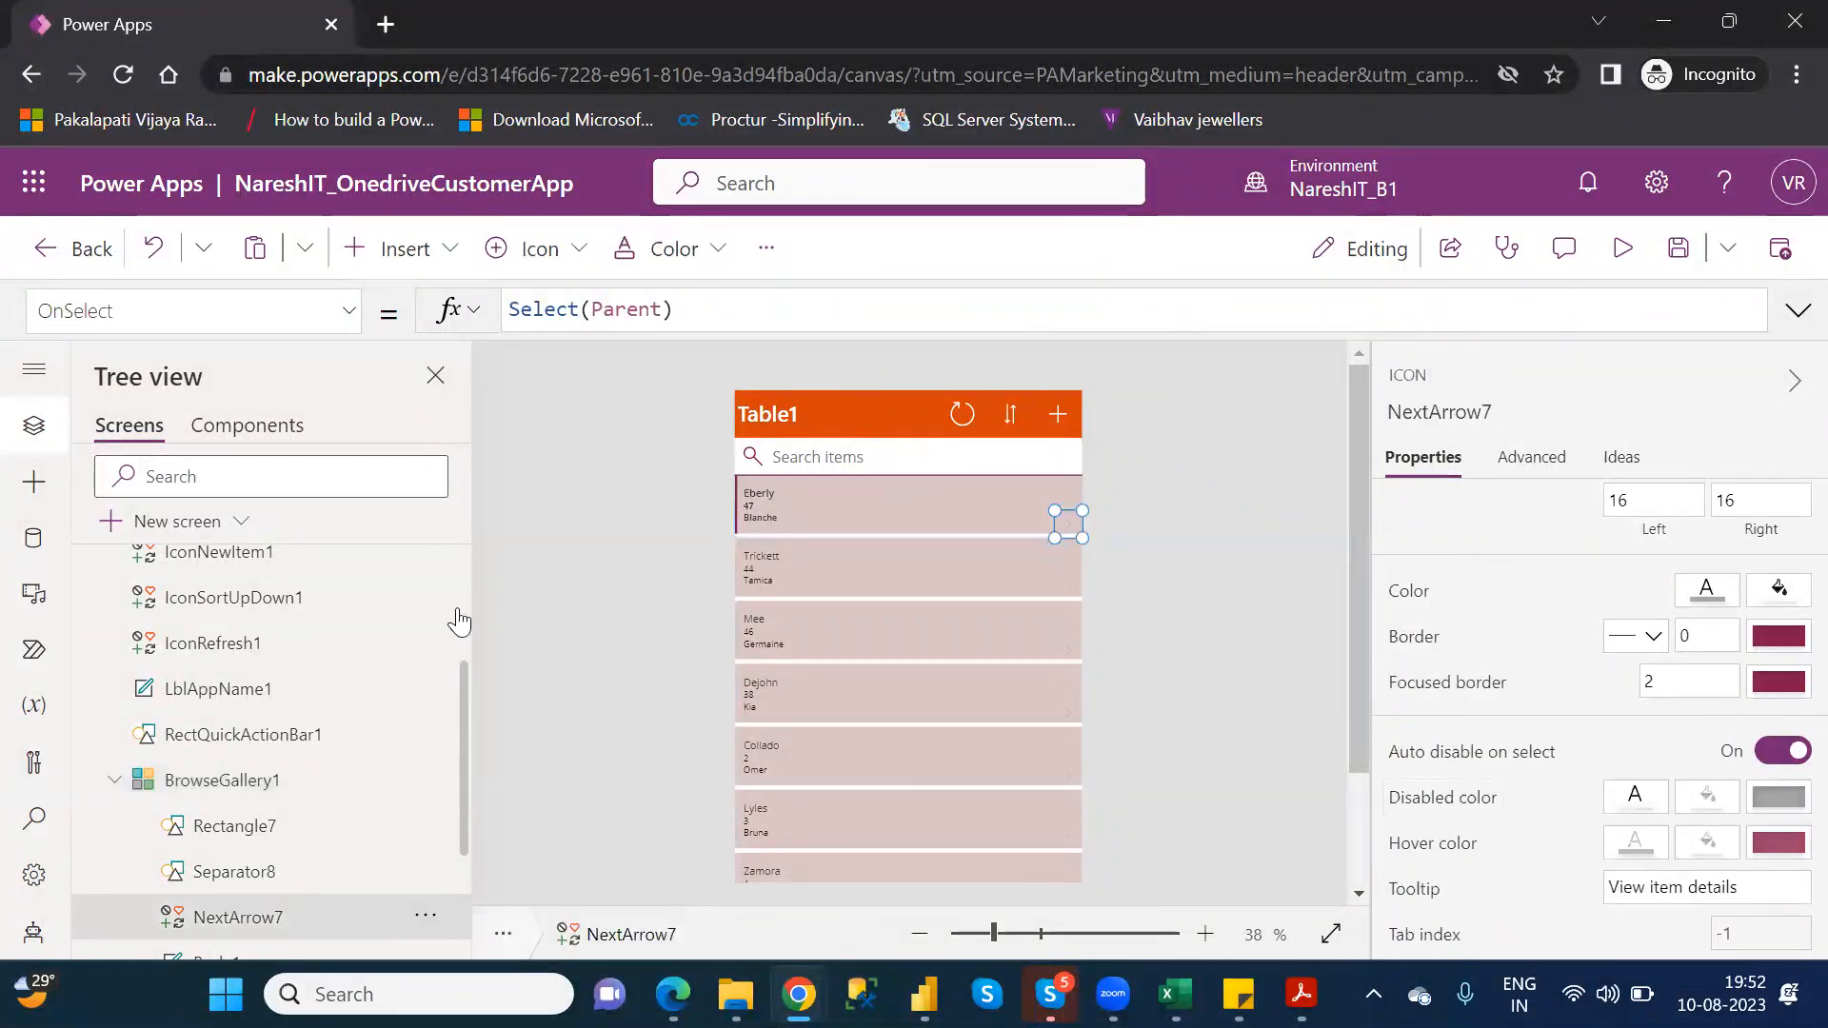
left_click(224, 782)
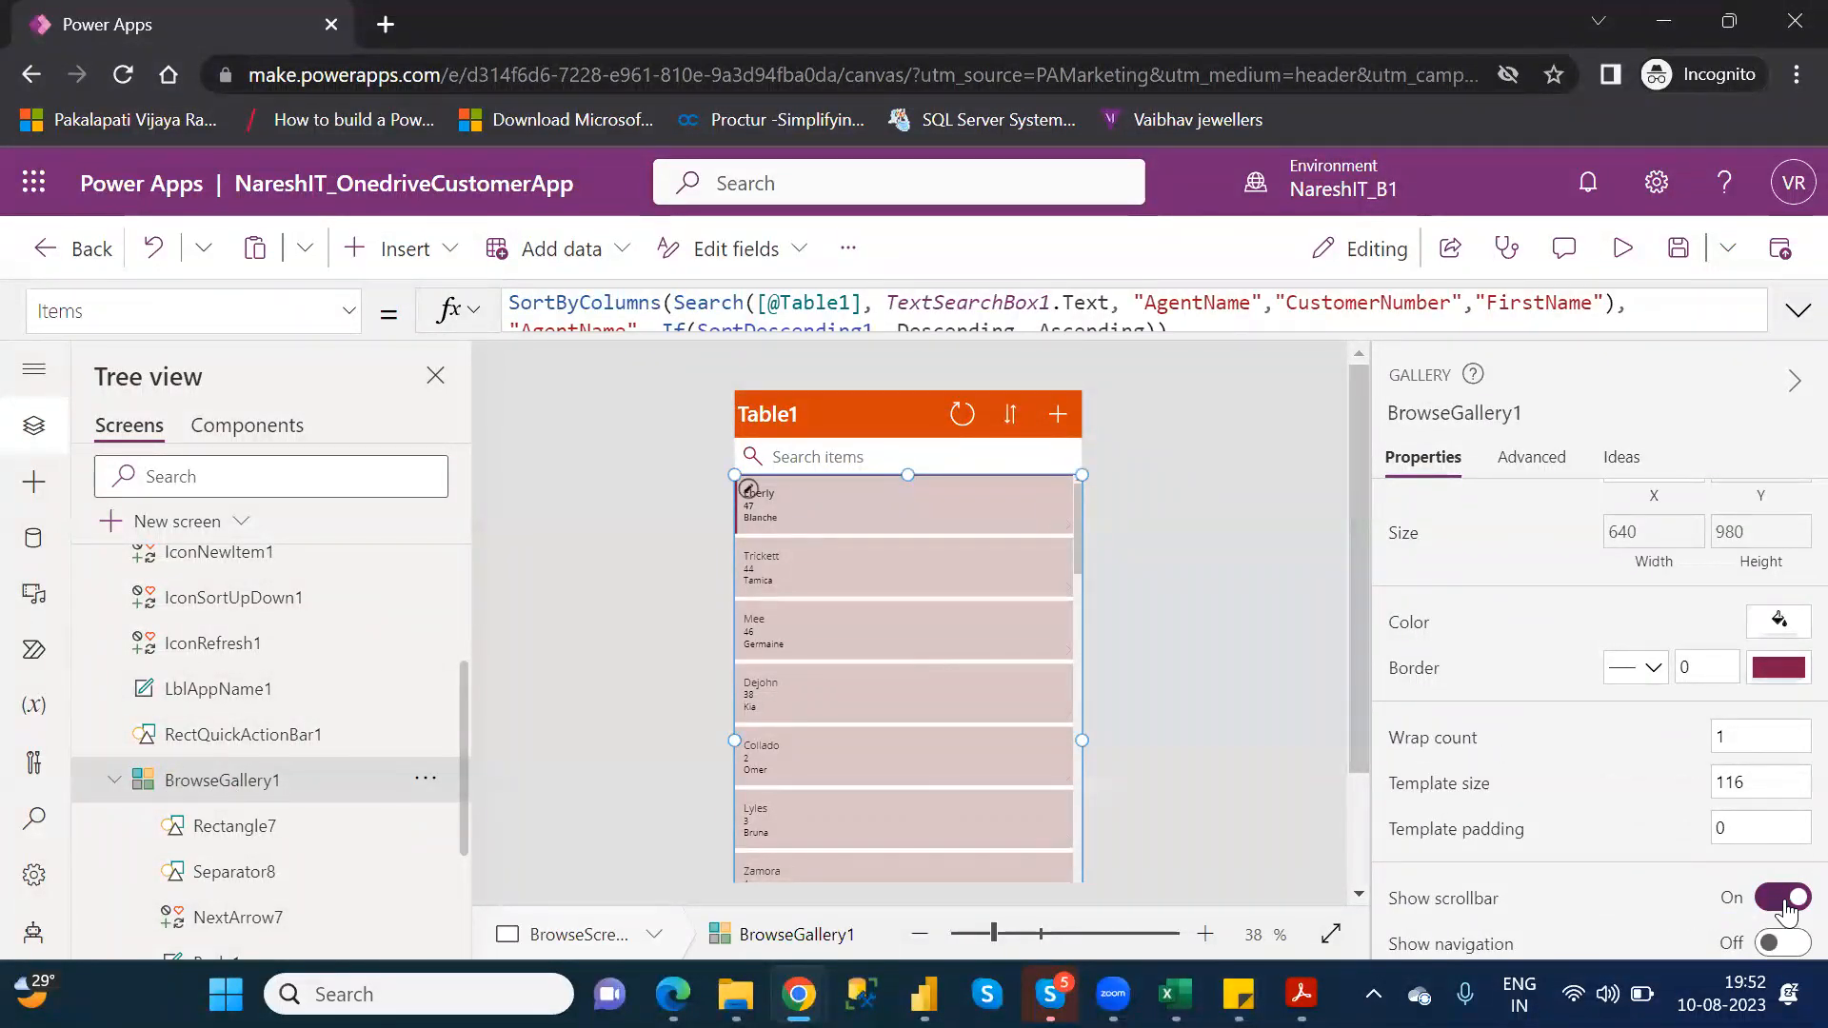
left_click(1780, 898)
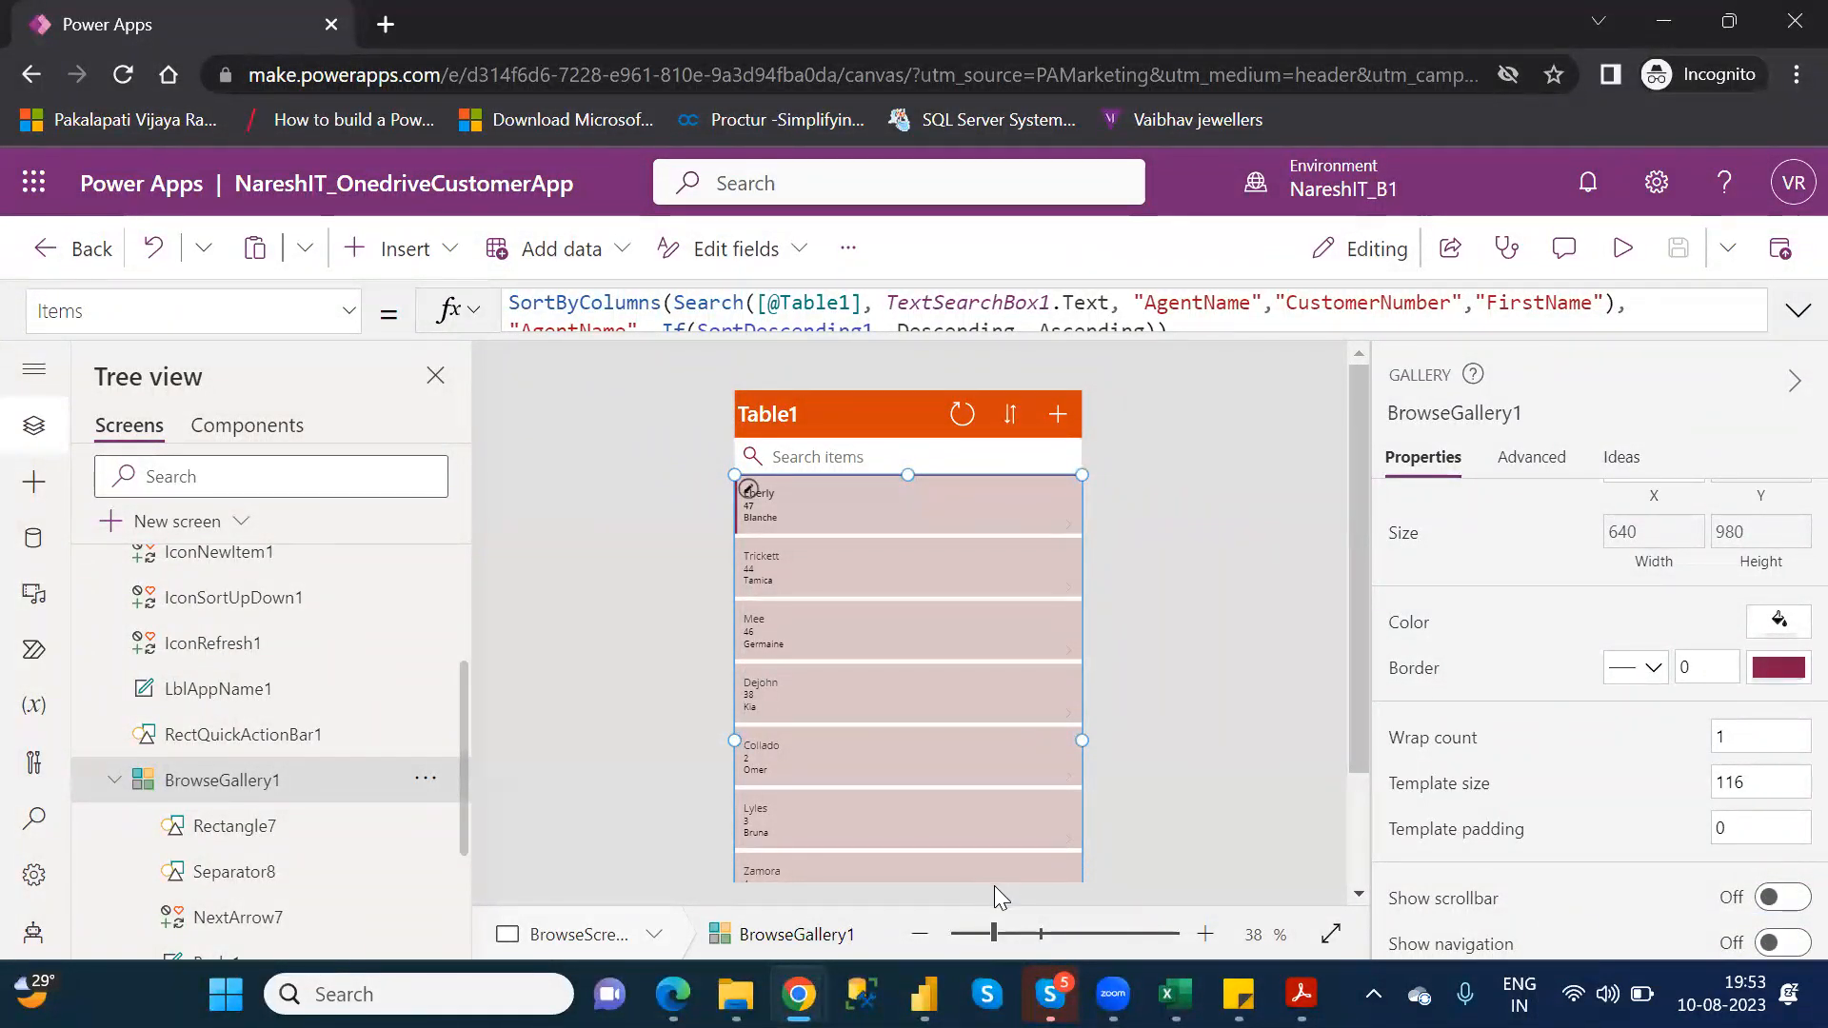
Preview the app, try its item search box, and return to the editor, dismissing the testing tip.
left_click(1625, 249)
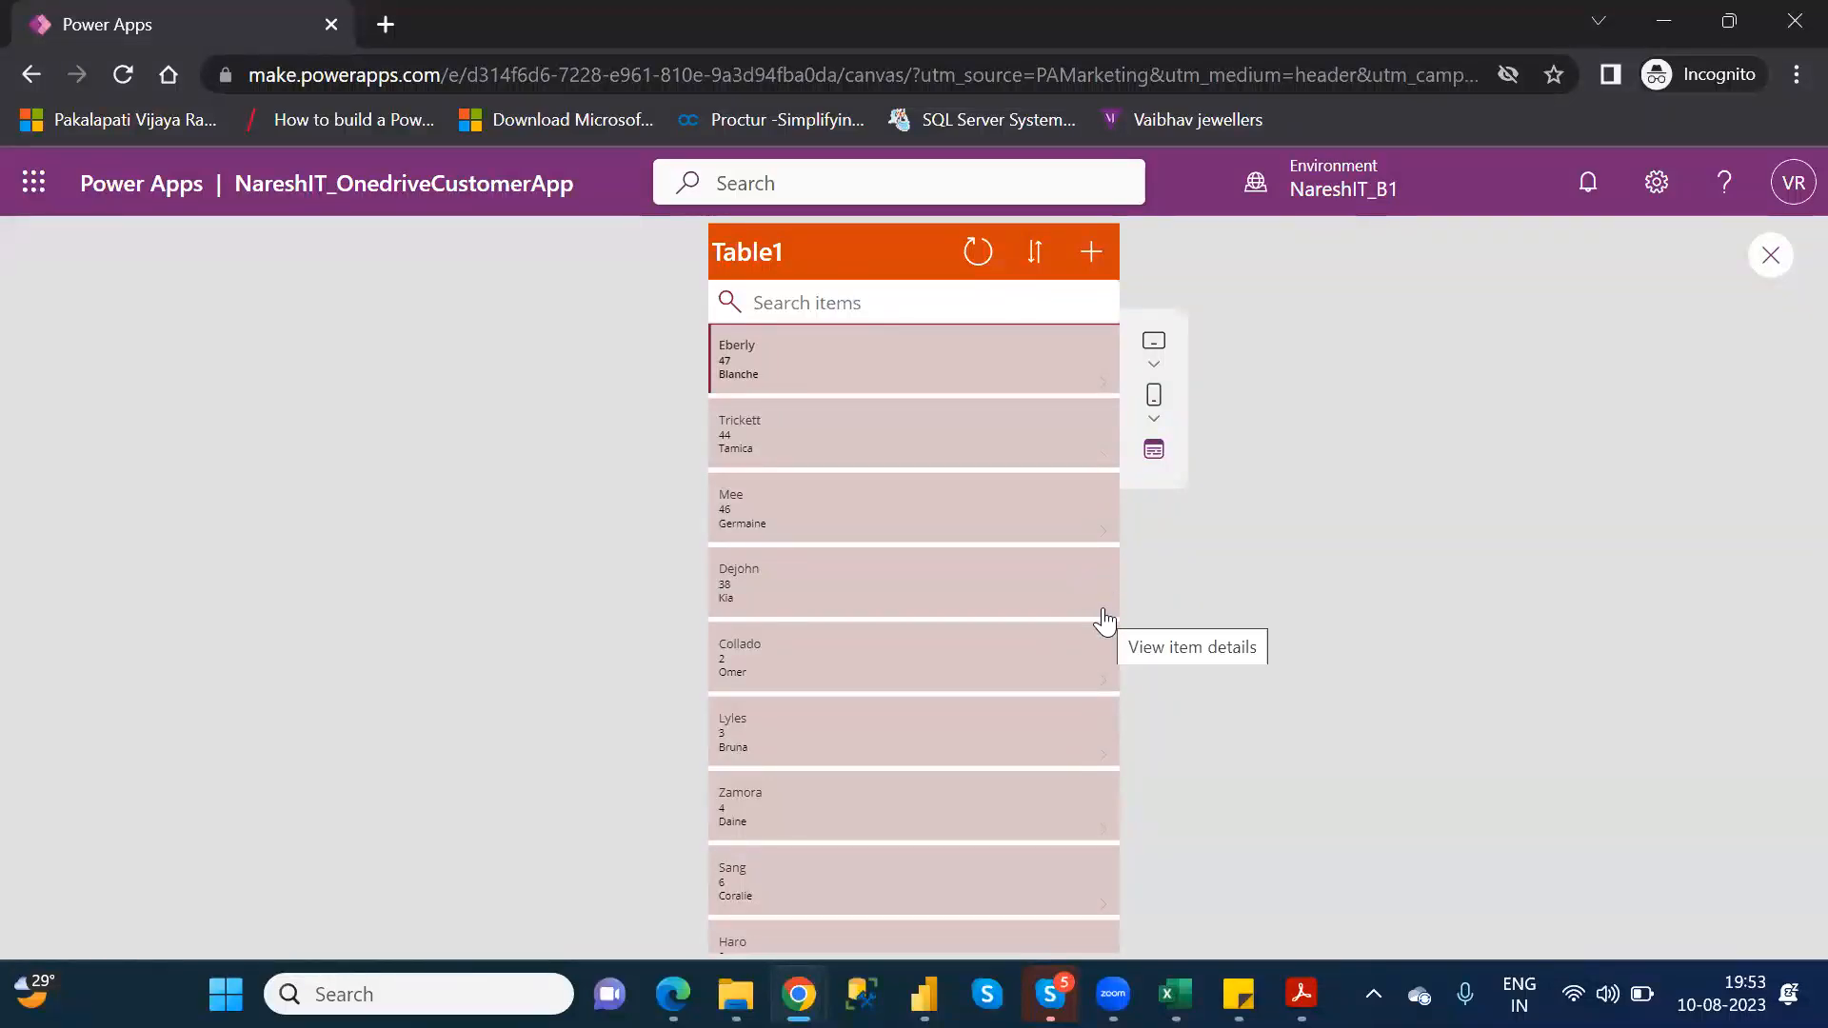
left_click(874, 298)
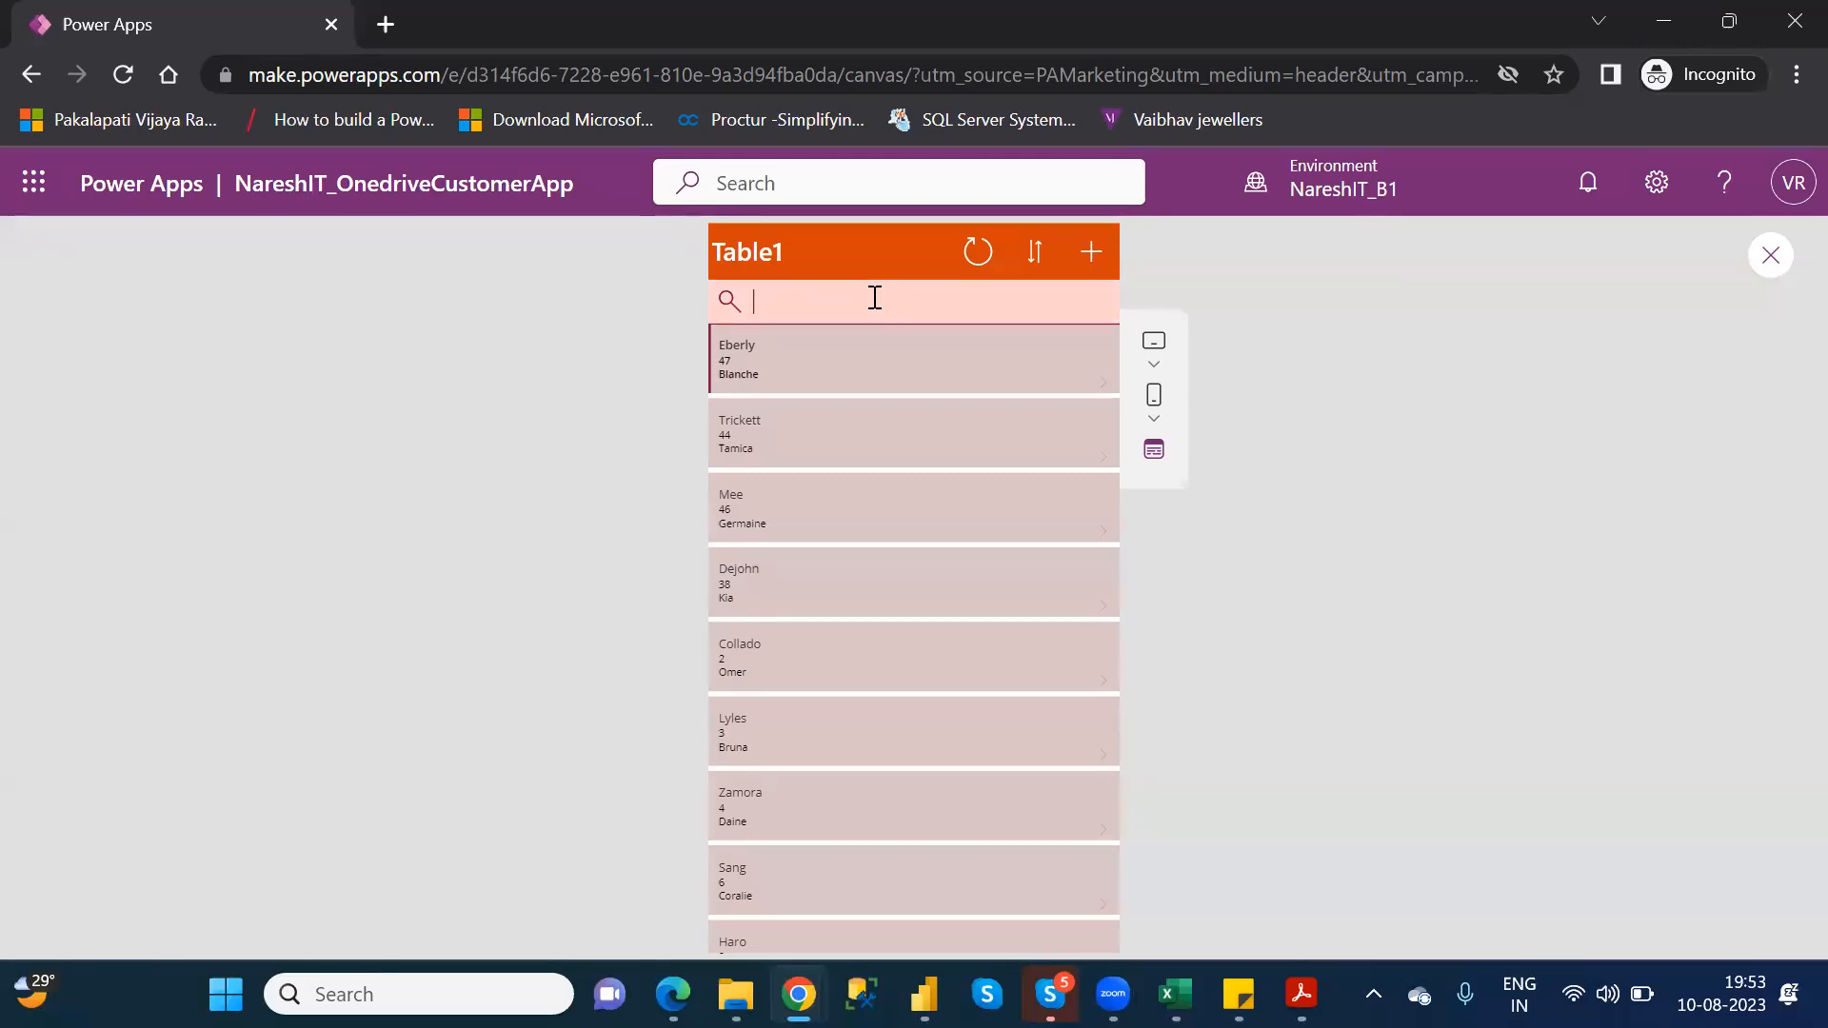
left_click(1779, 251)
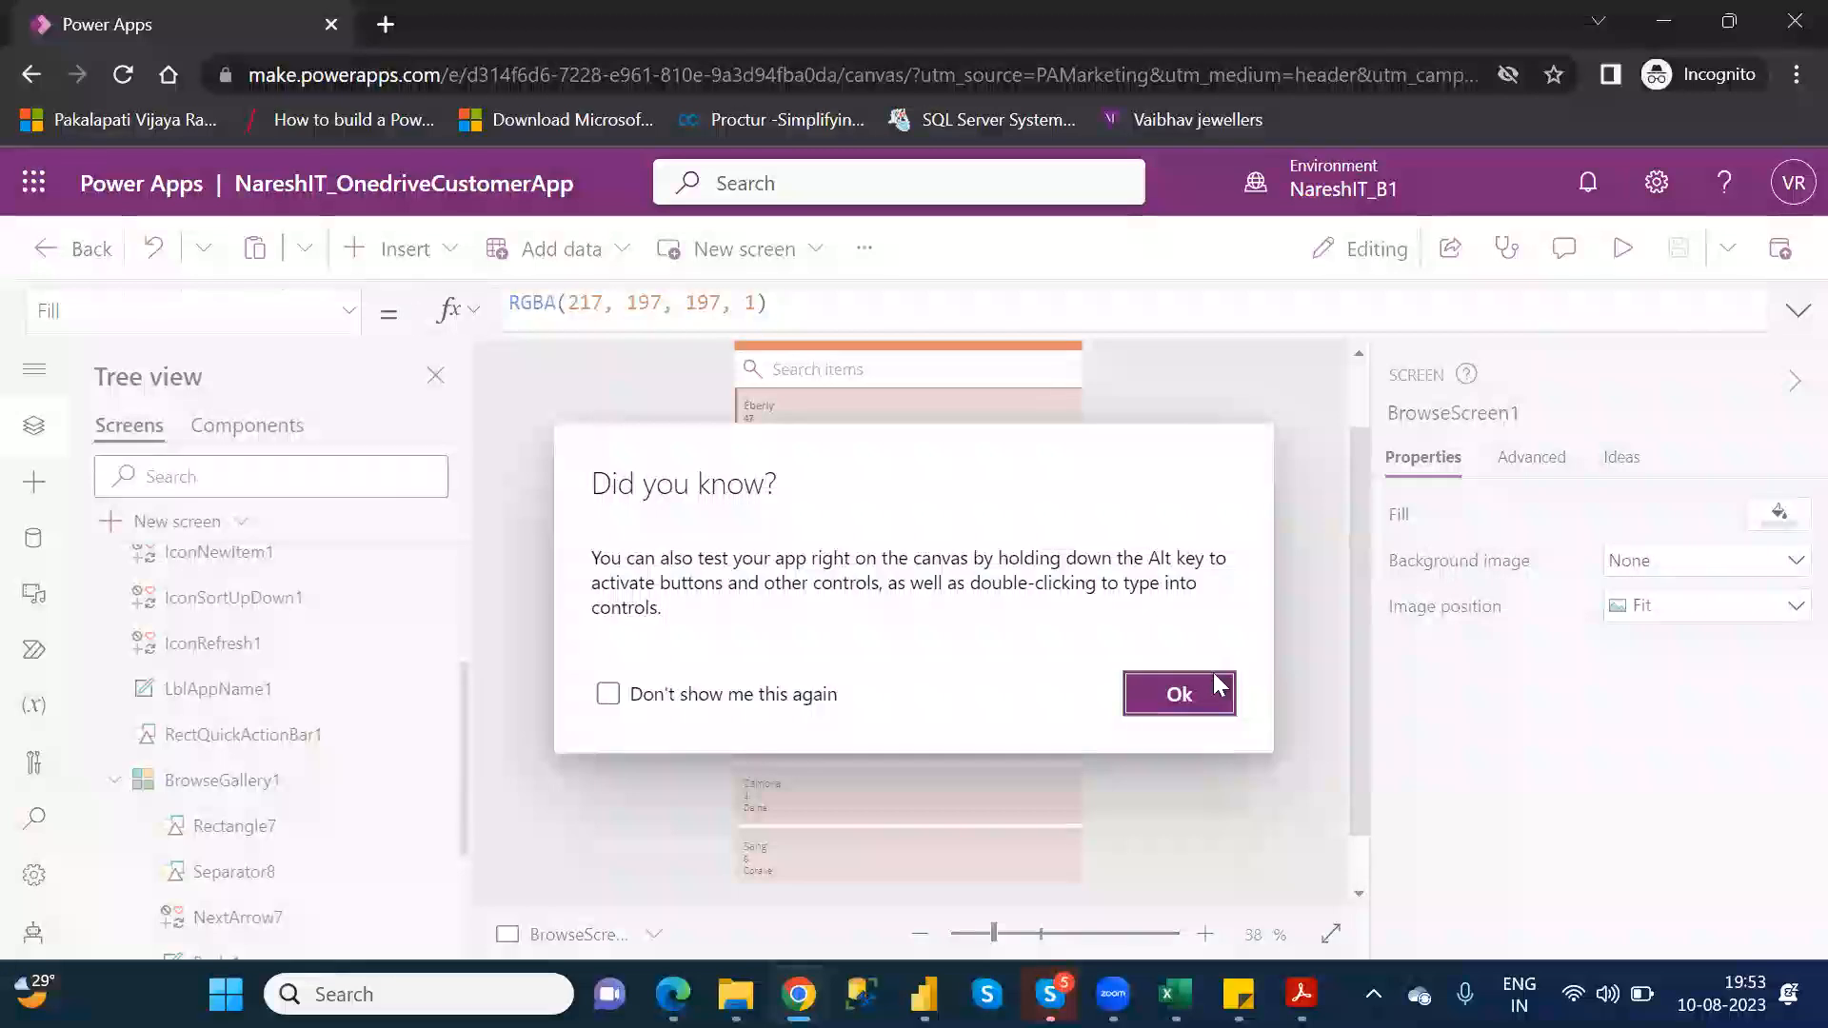
left_click(1180, 694)
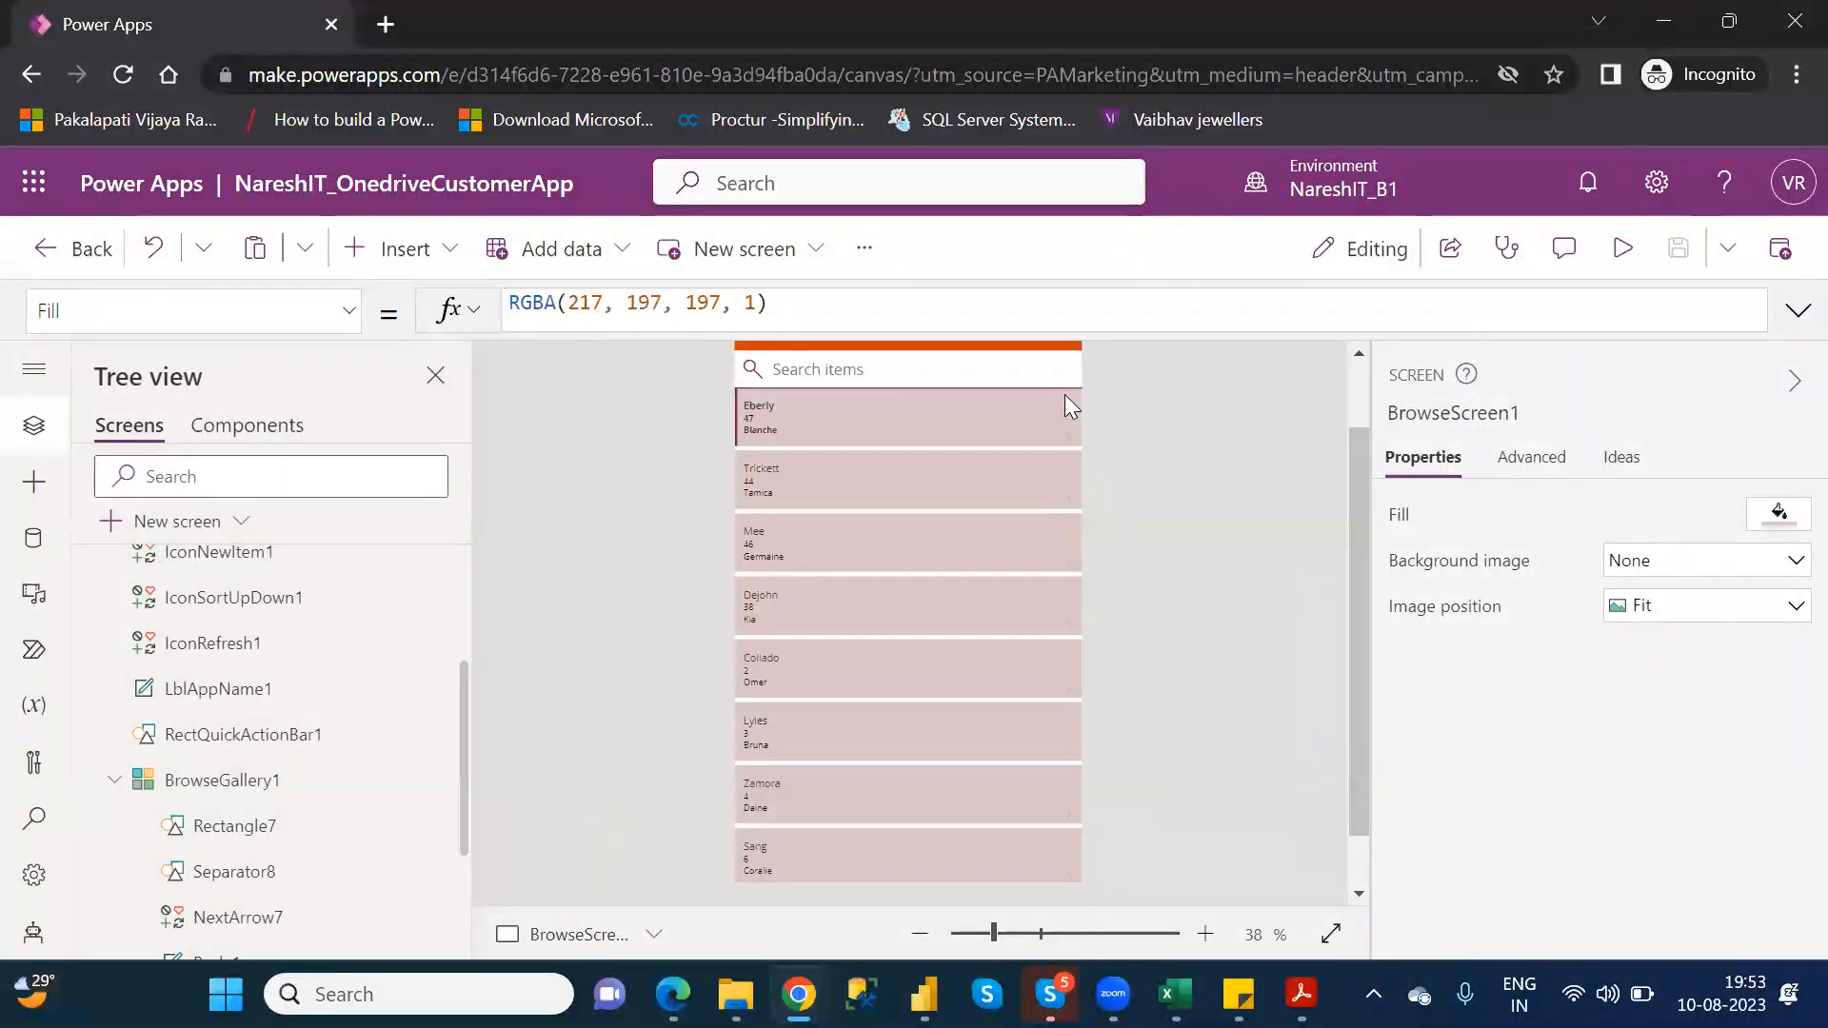
Turn on BrowseGallery1's scrollbar, and switch its navigation buttons on and back off.
left_click(244, 790)
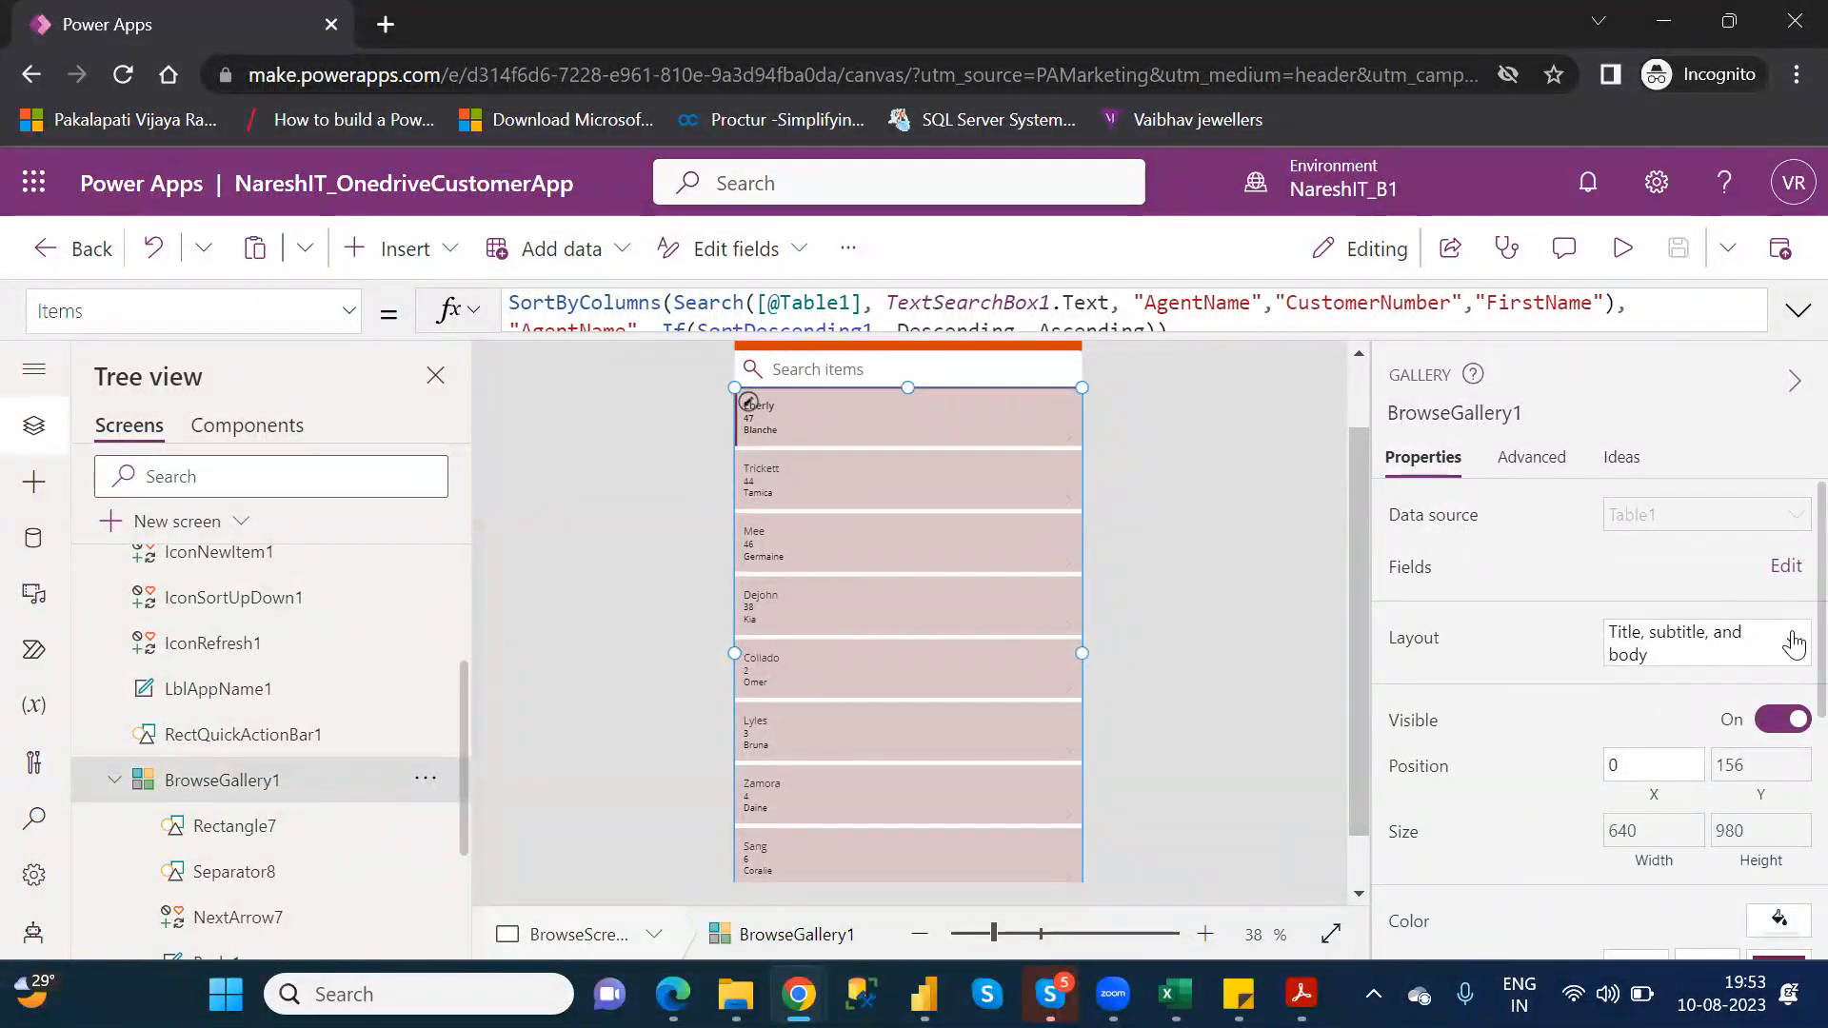
scroll(1790, 666, "down", 1)
scroll(1780, 776, "down", 3)
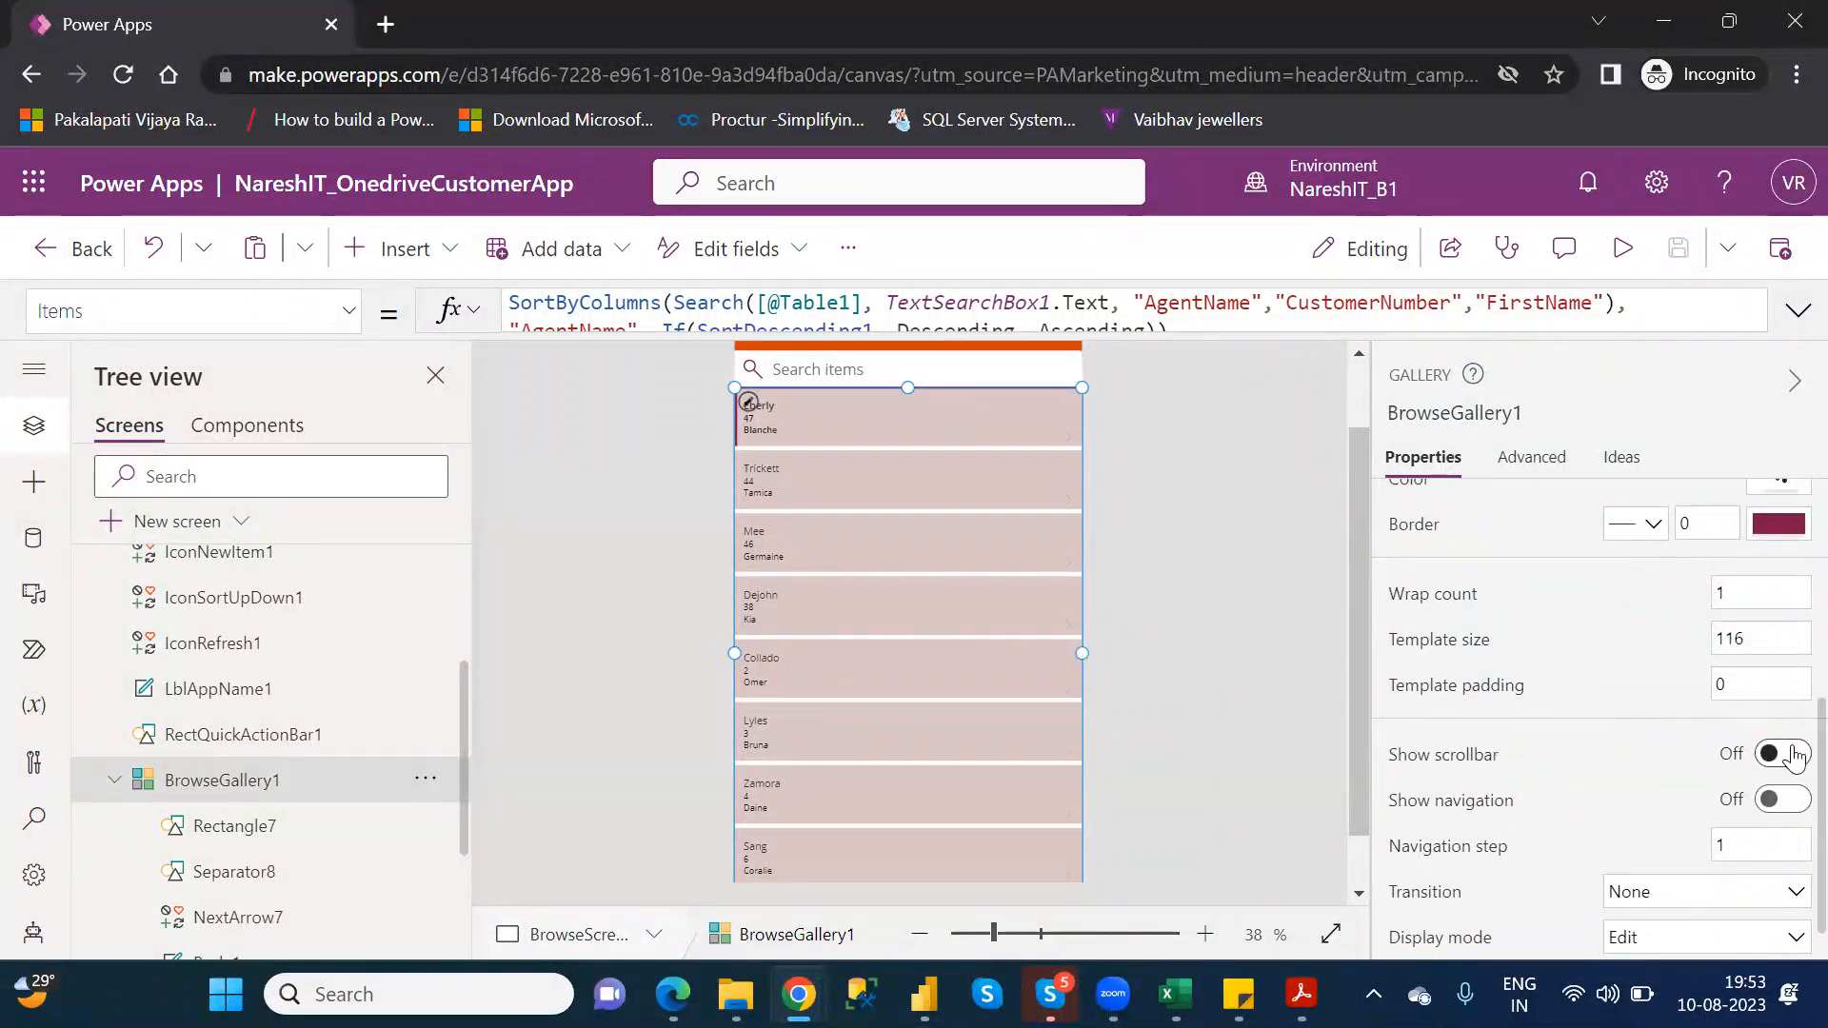
left_click(1794, 755)
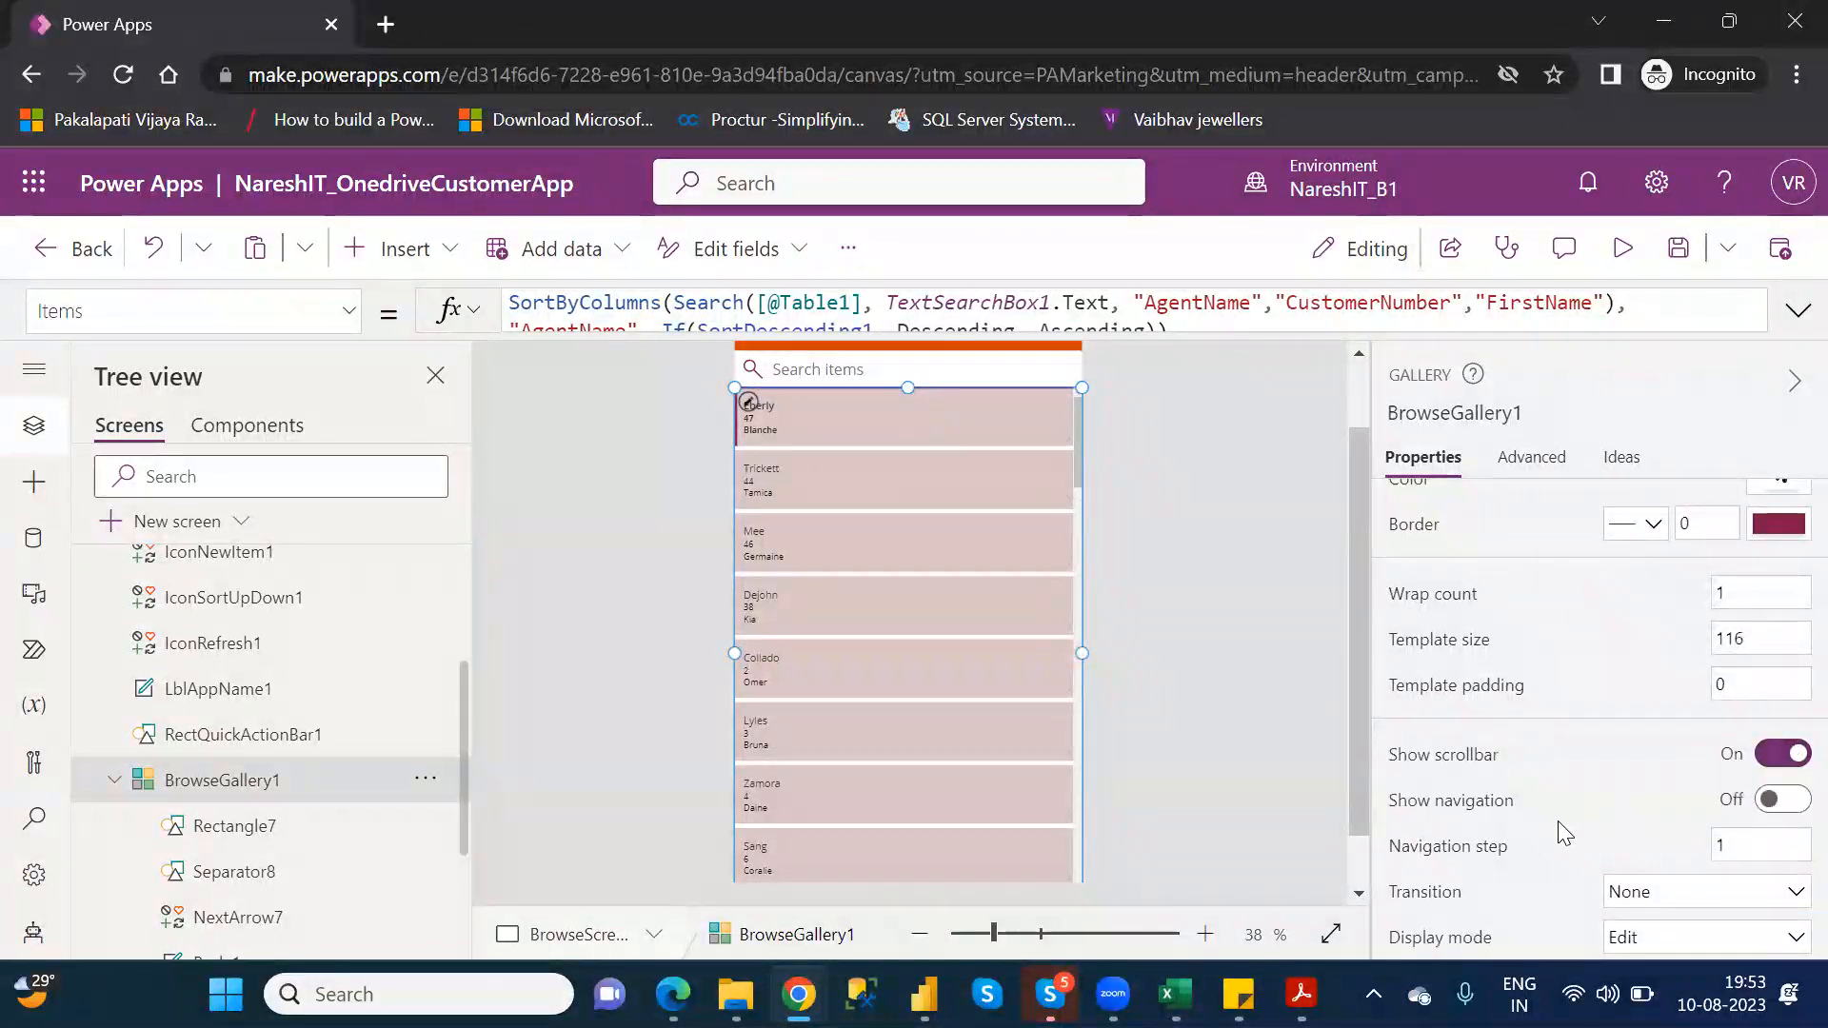
left_click(1792, 802)
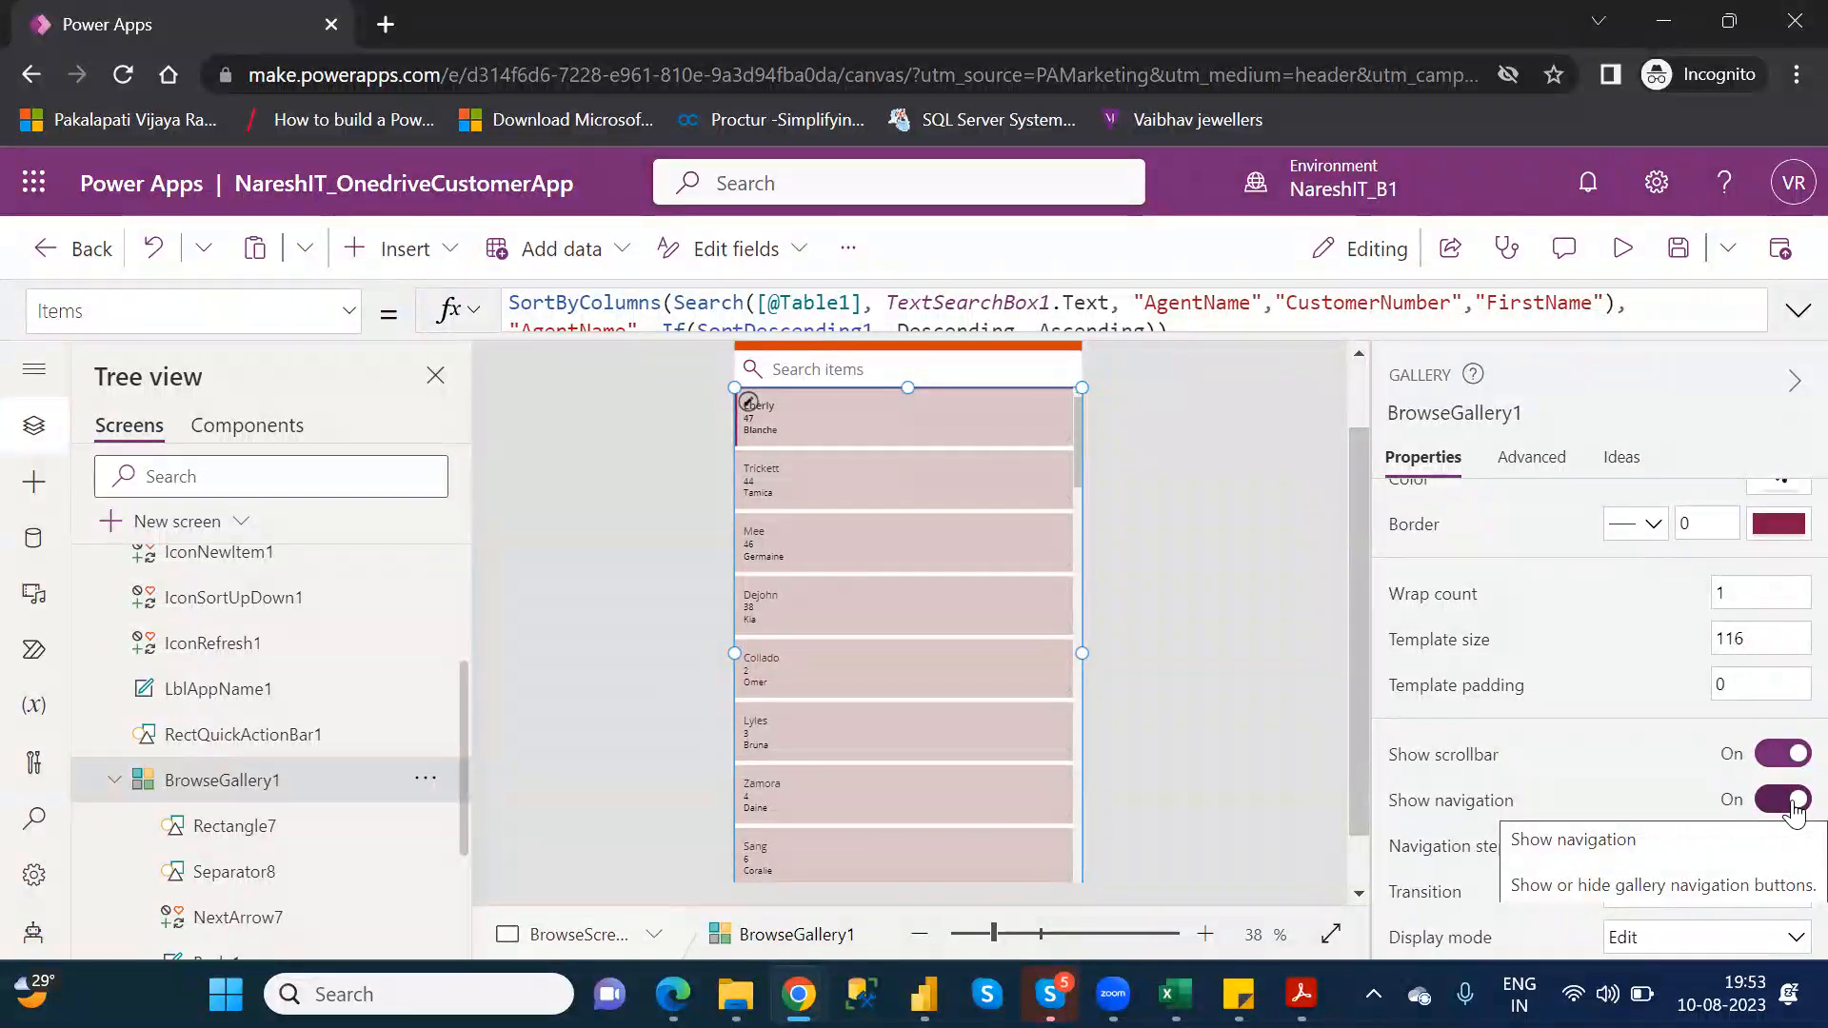
left_click(1786, 804)
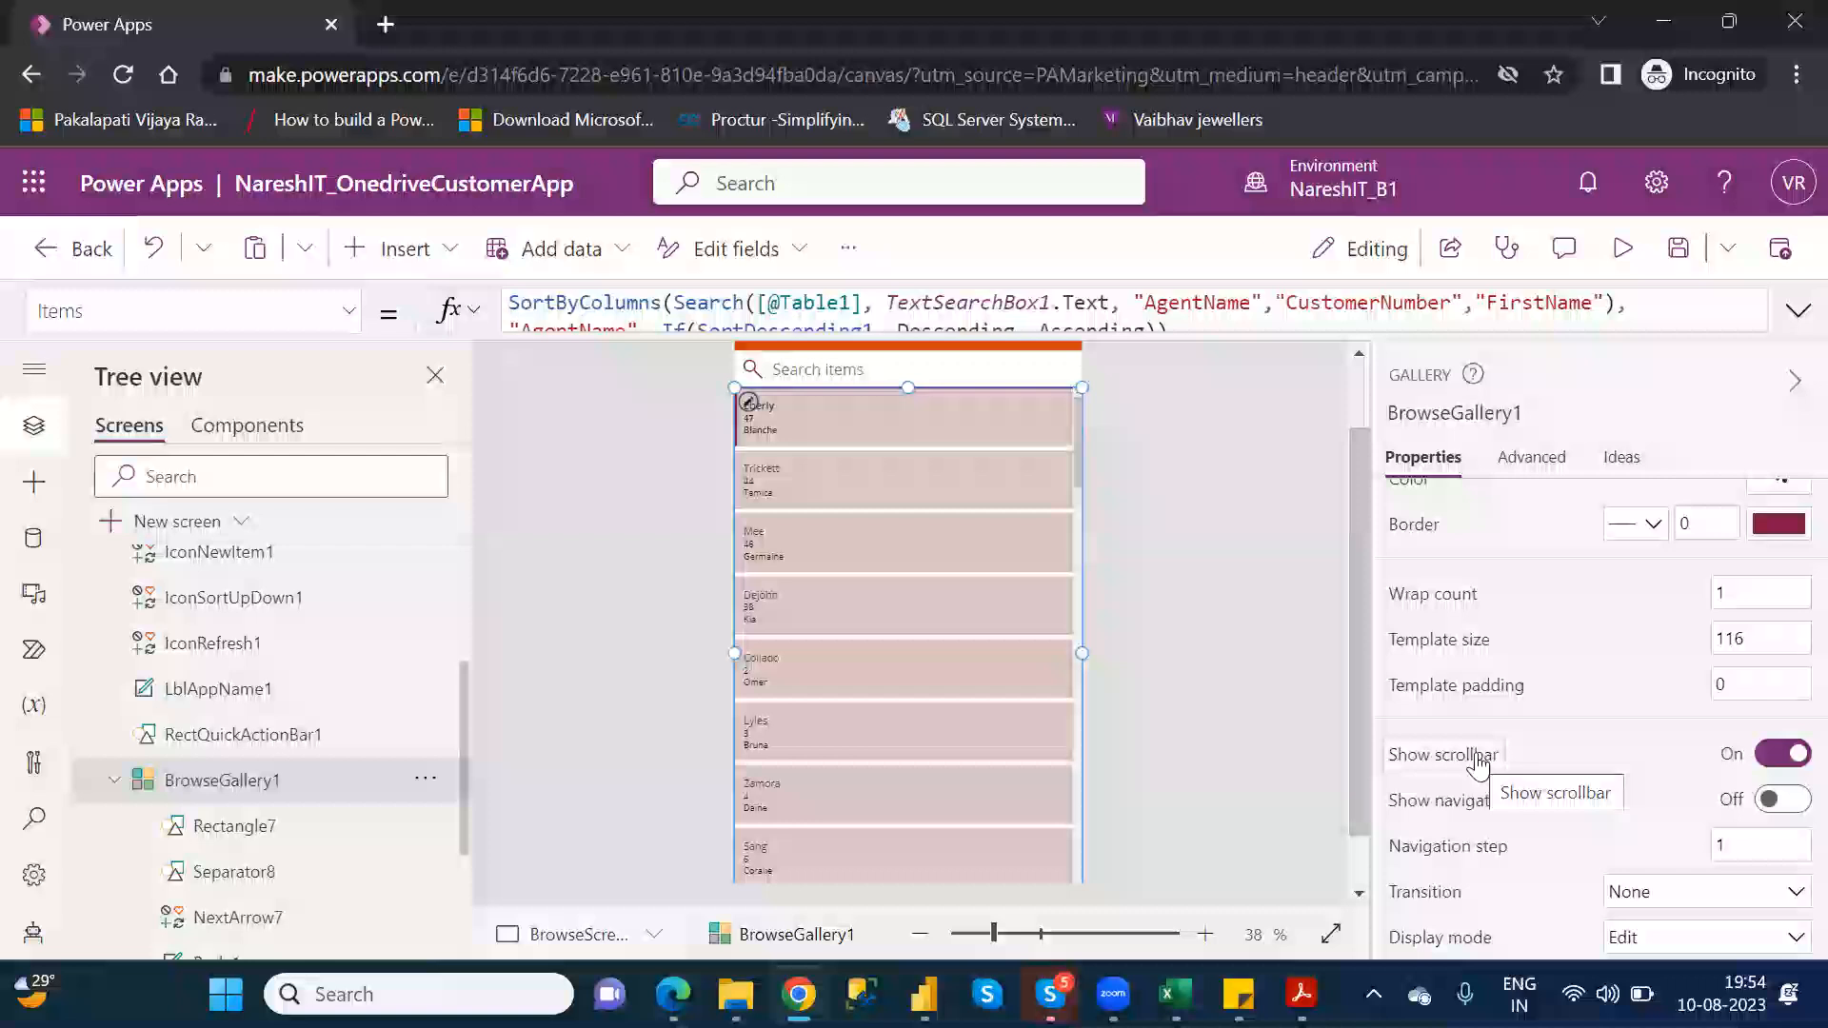
Collapse and re-expand BrowseGallery1 in the tree view to review its child controls.
left_click(117, 782)
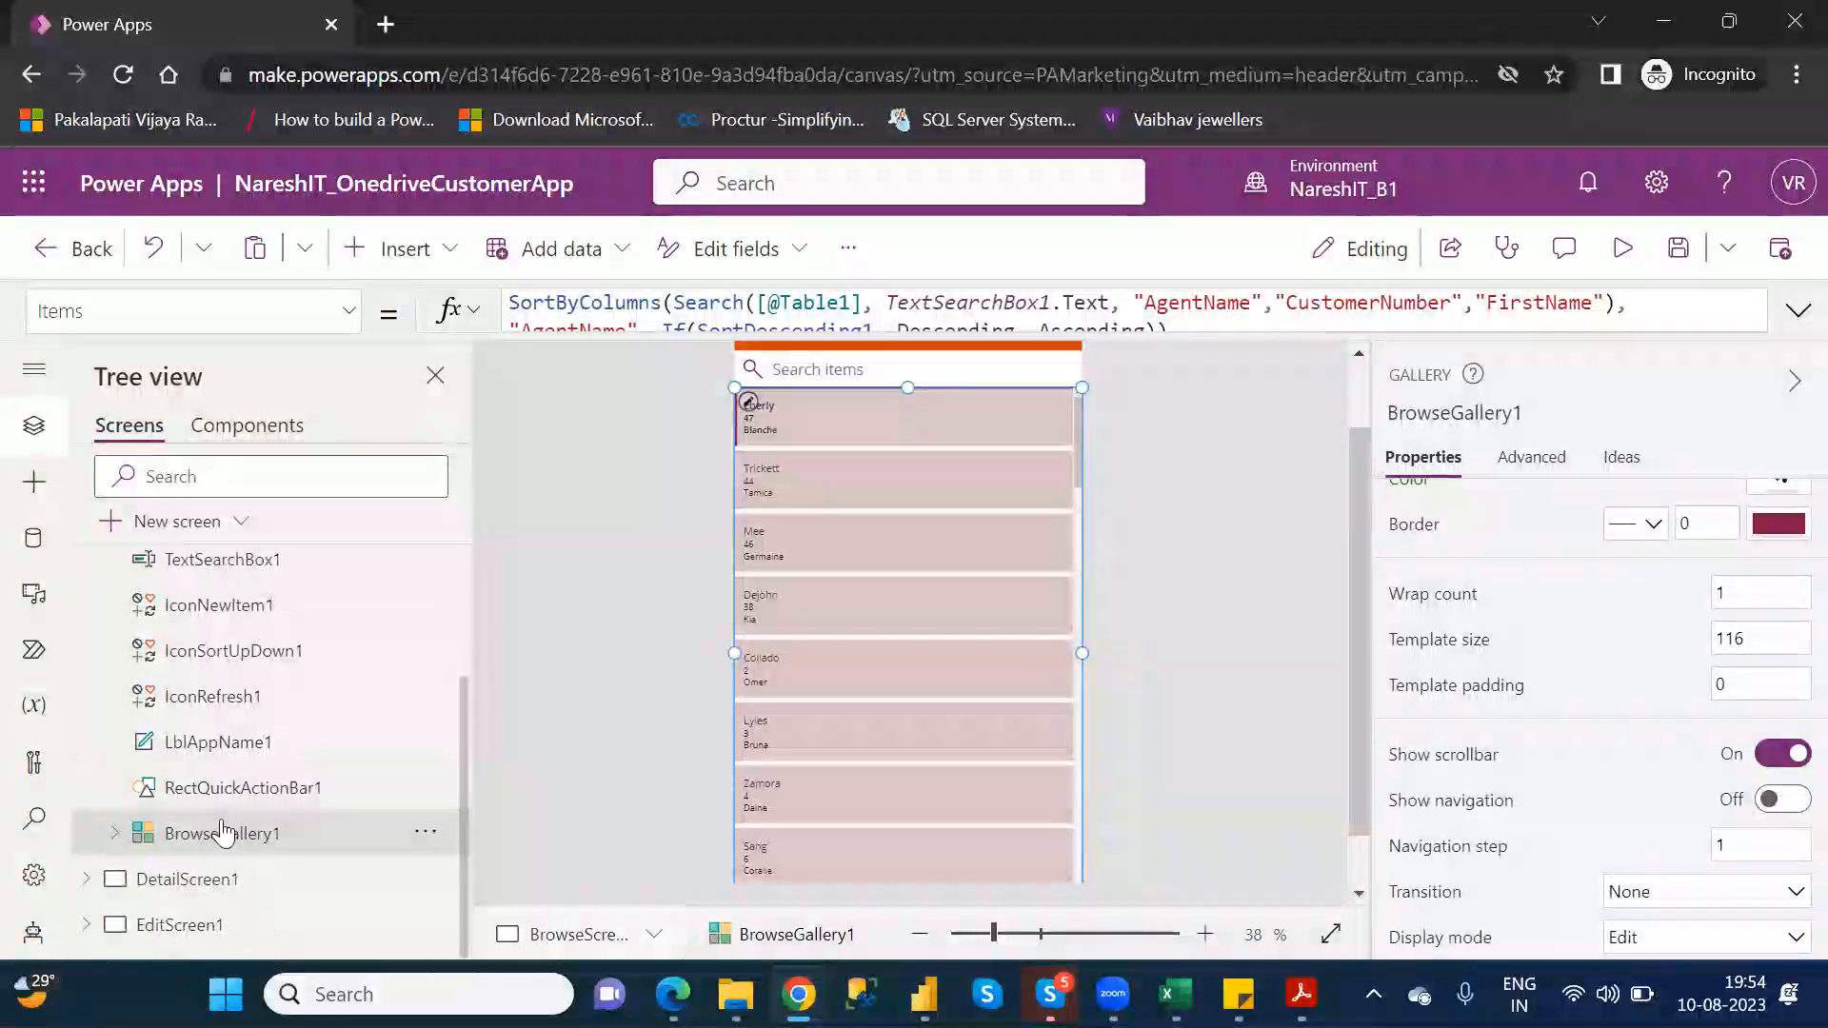
left_click(117, 834)
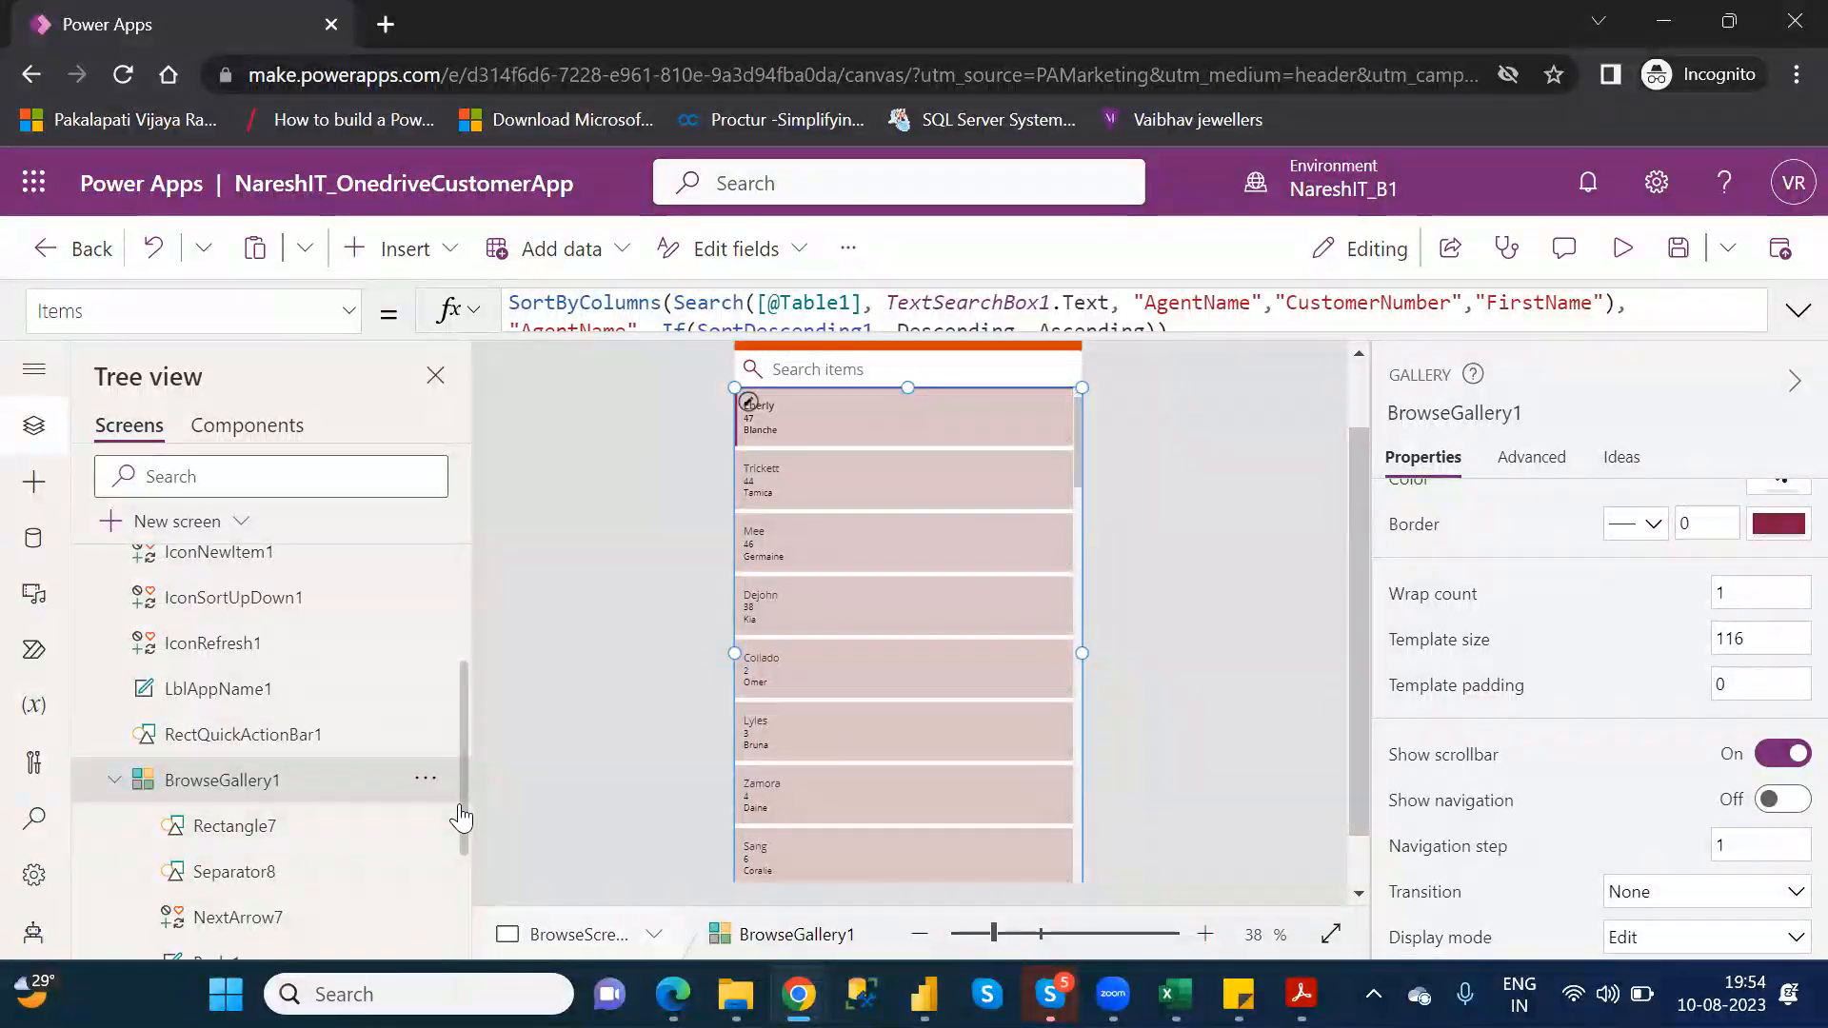
scroll(465, 843, "down", 1)
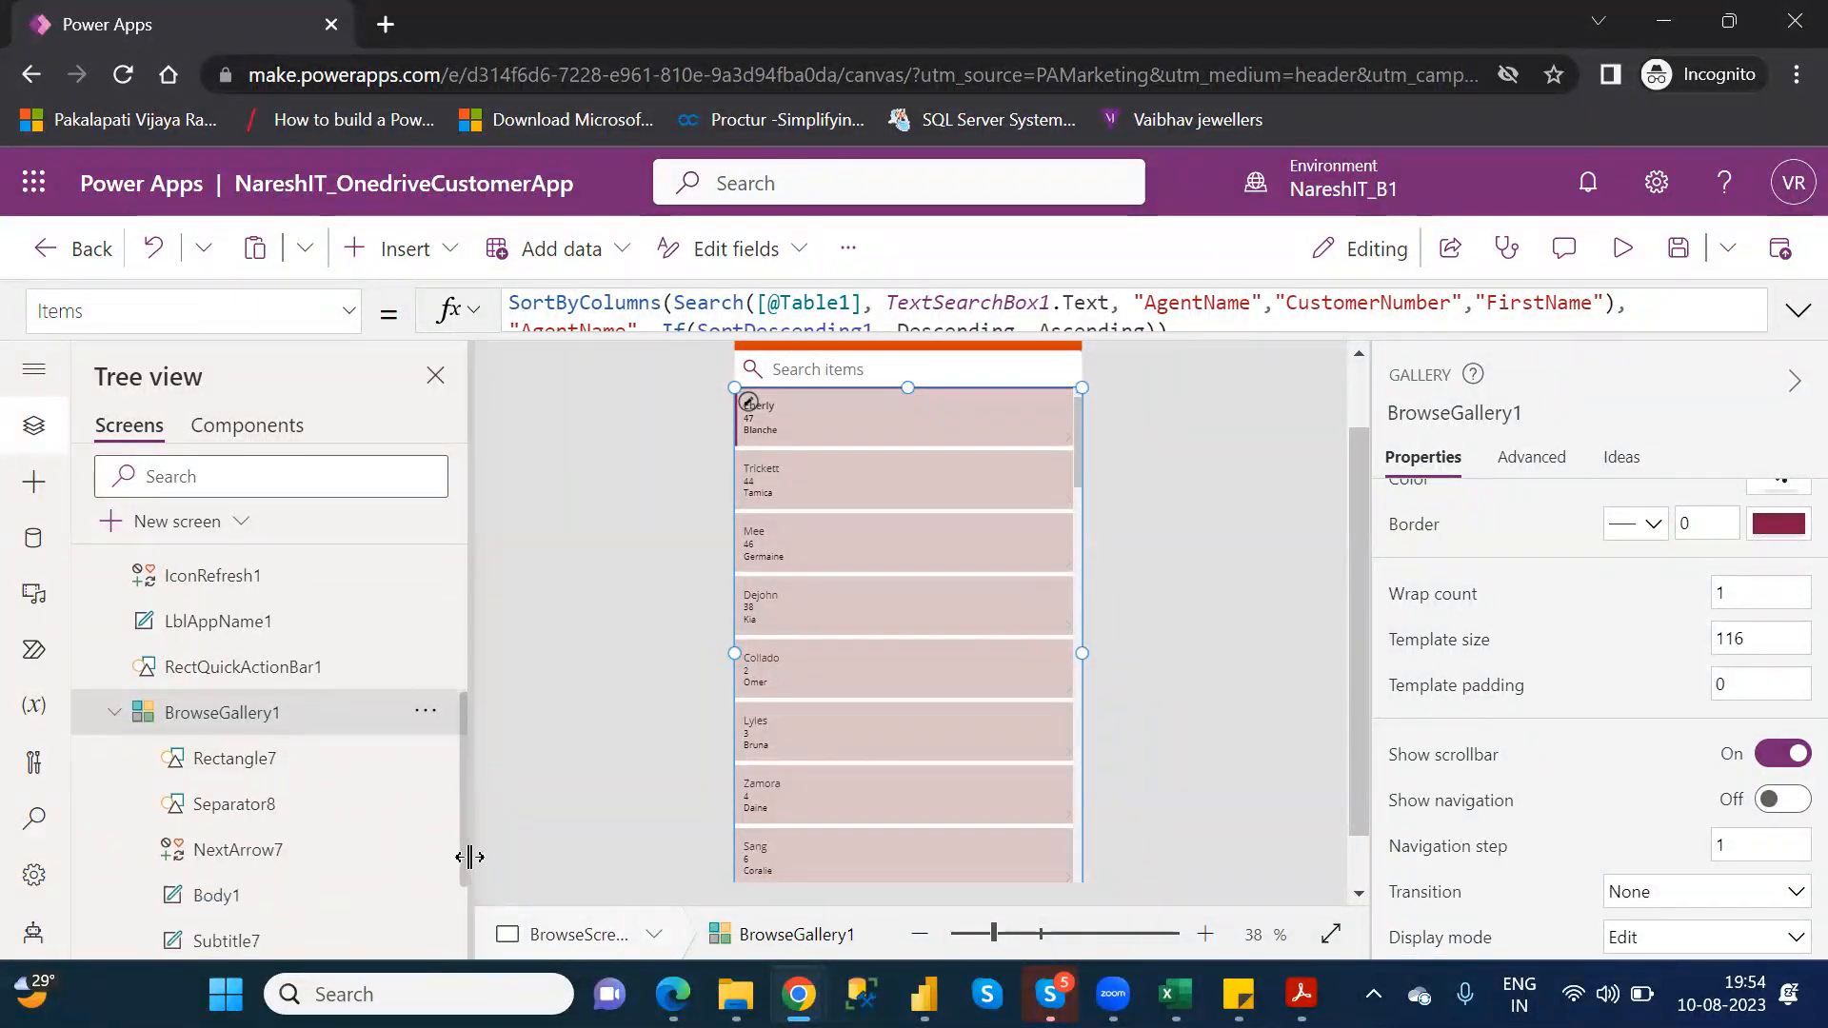
scroll(469, 856, "down", 2)
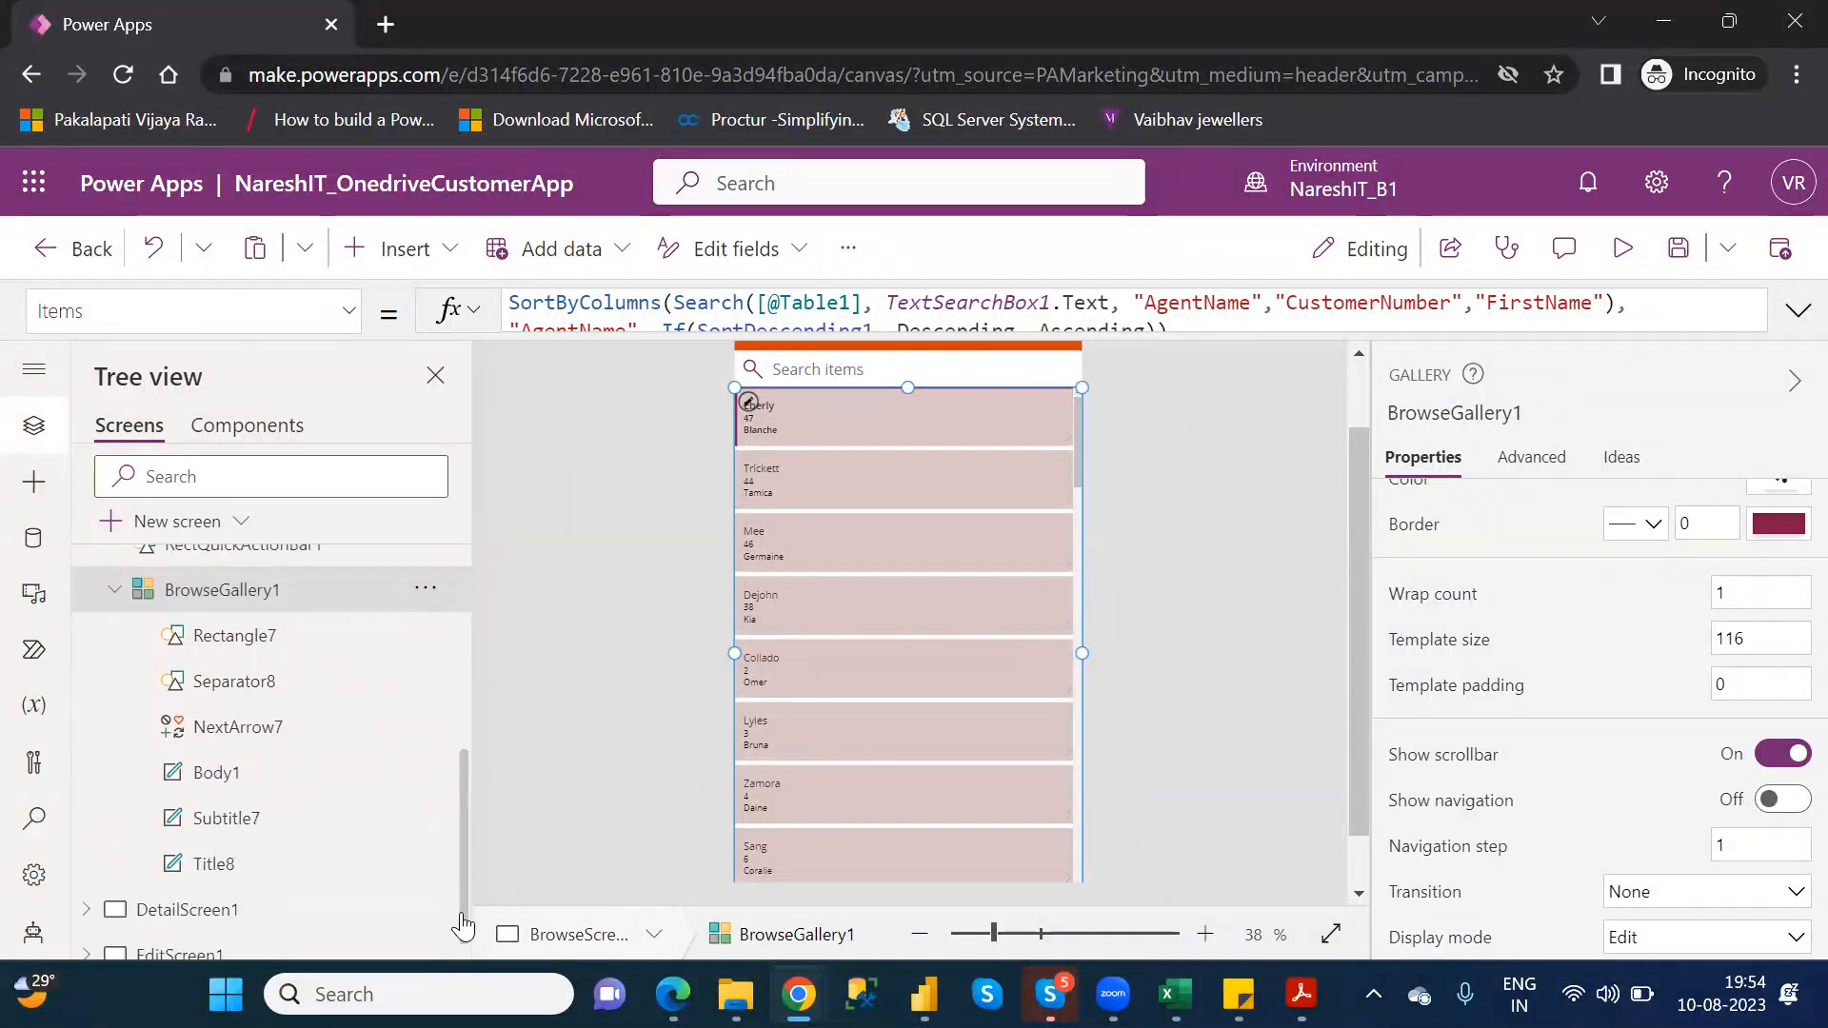
Select Rectangle7 inside BrowseGallery1 and look through the insertable Shapes category without adding anything.
left_click(223, 631)
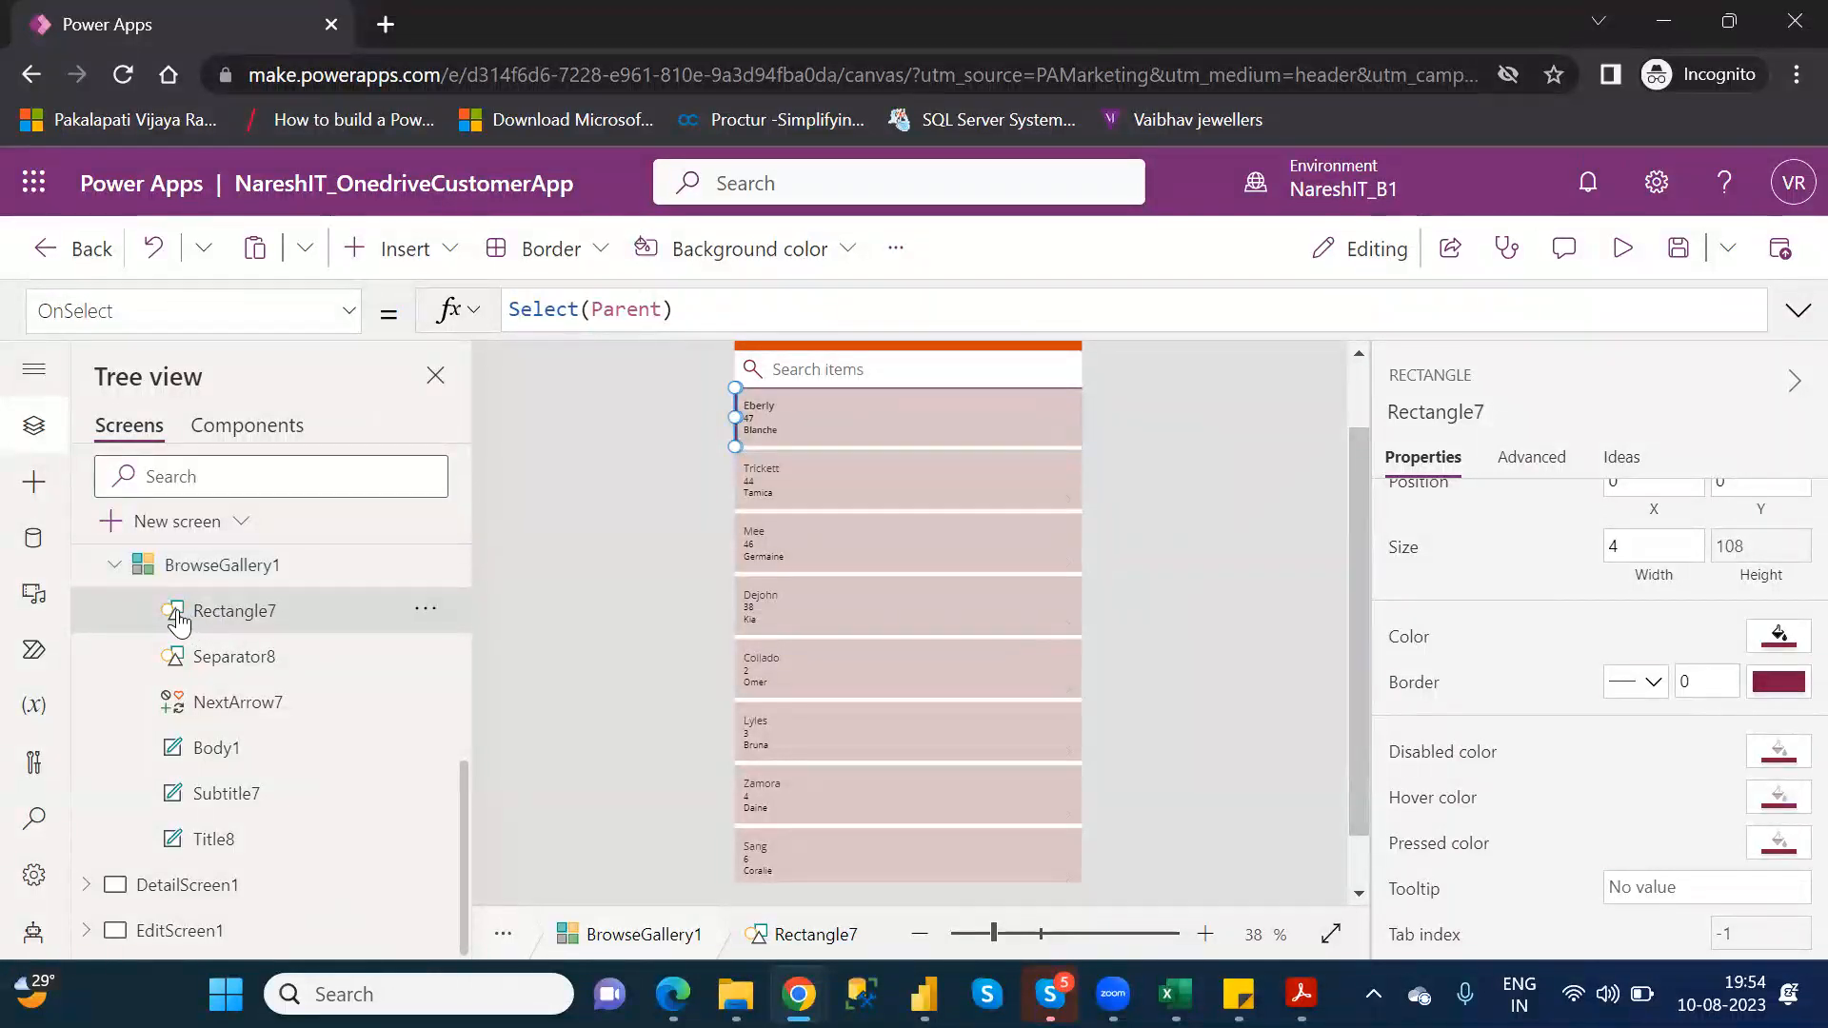
left_click(407, 250)
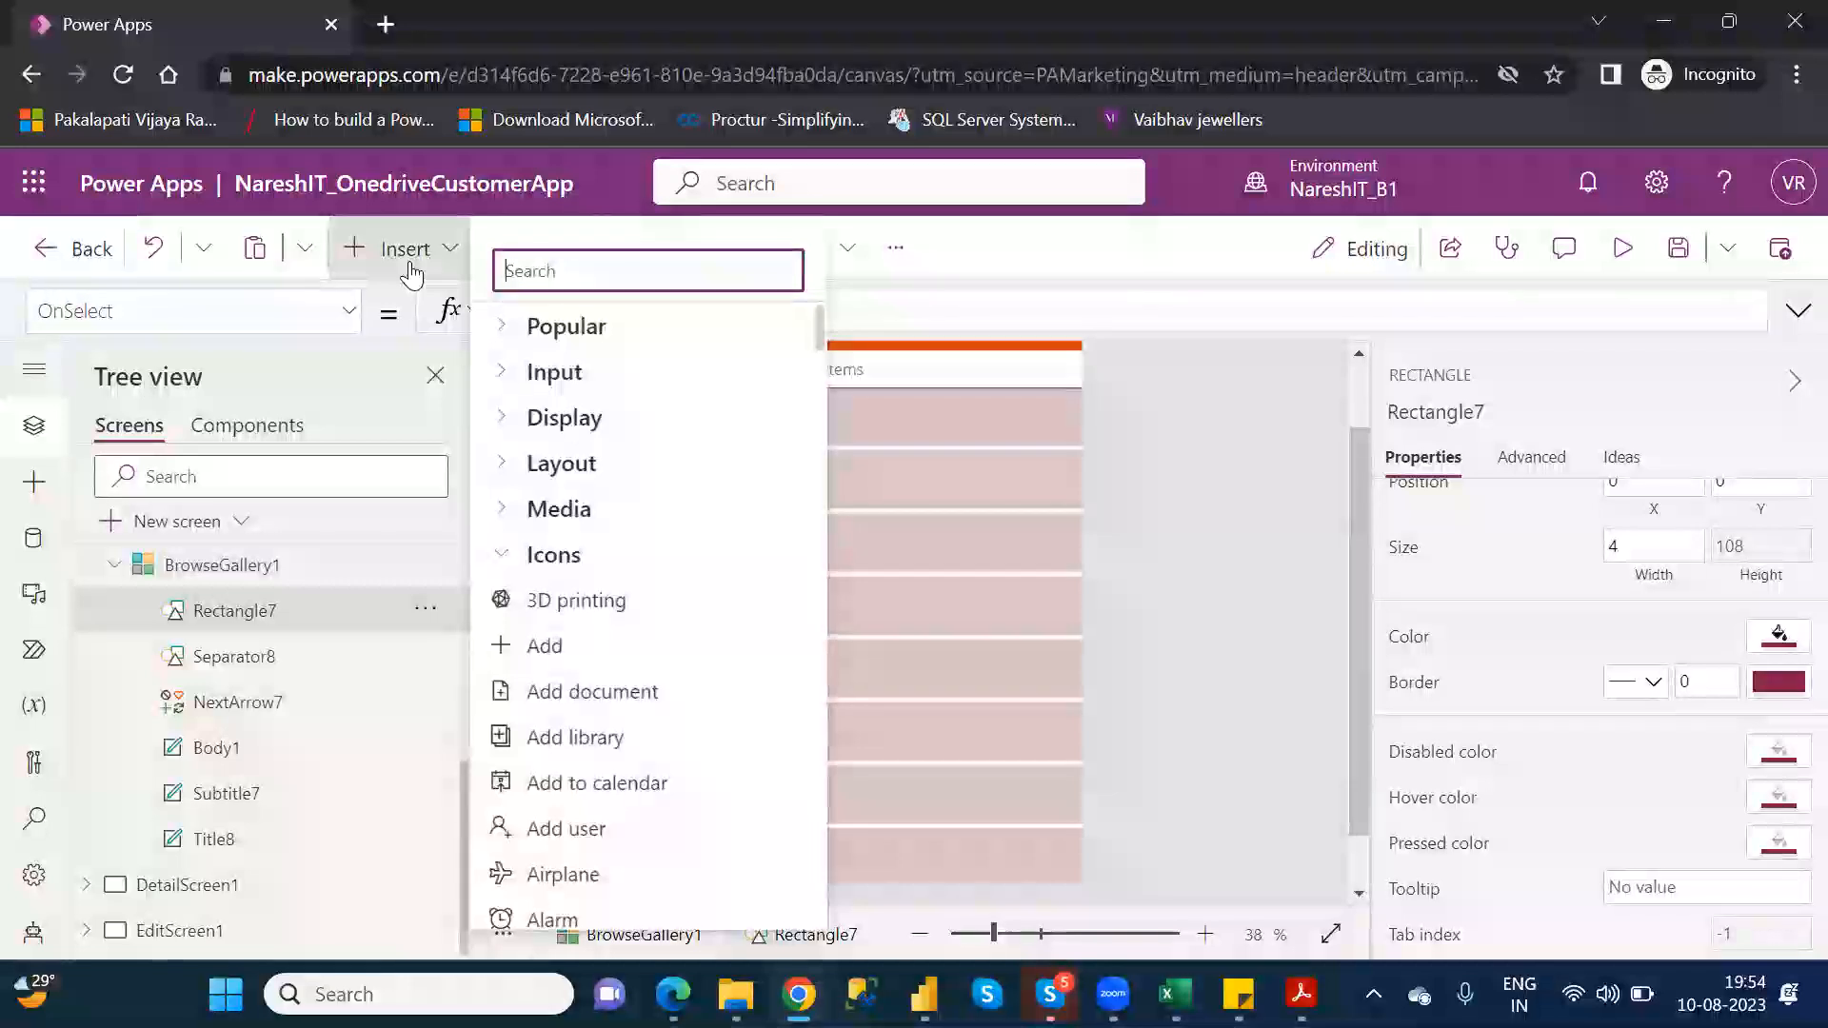
left_click(497, 560)
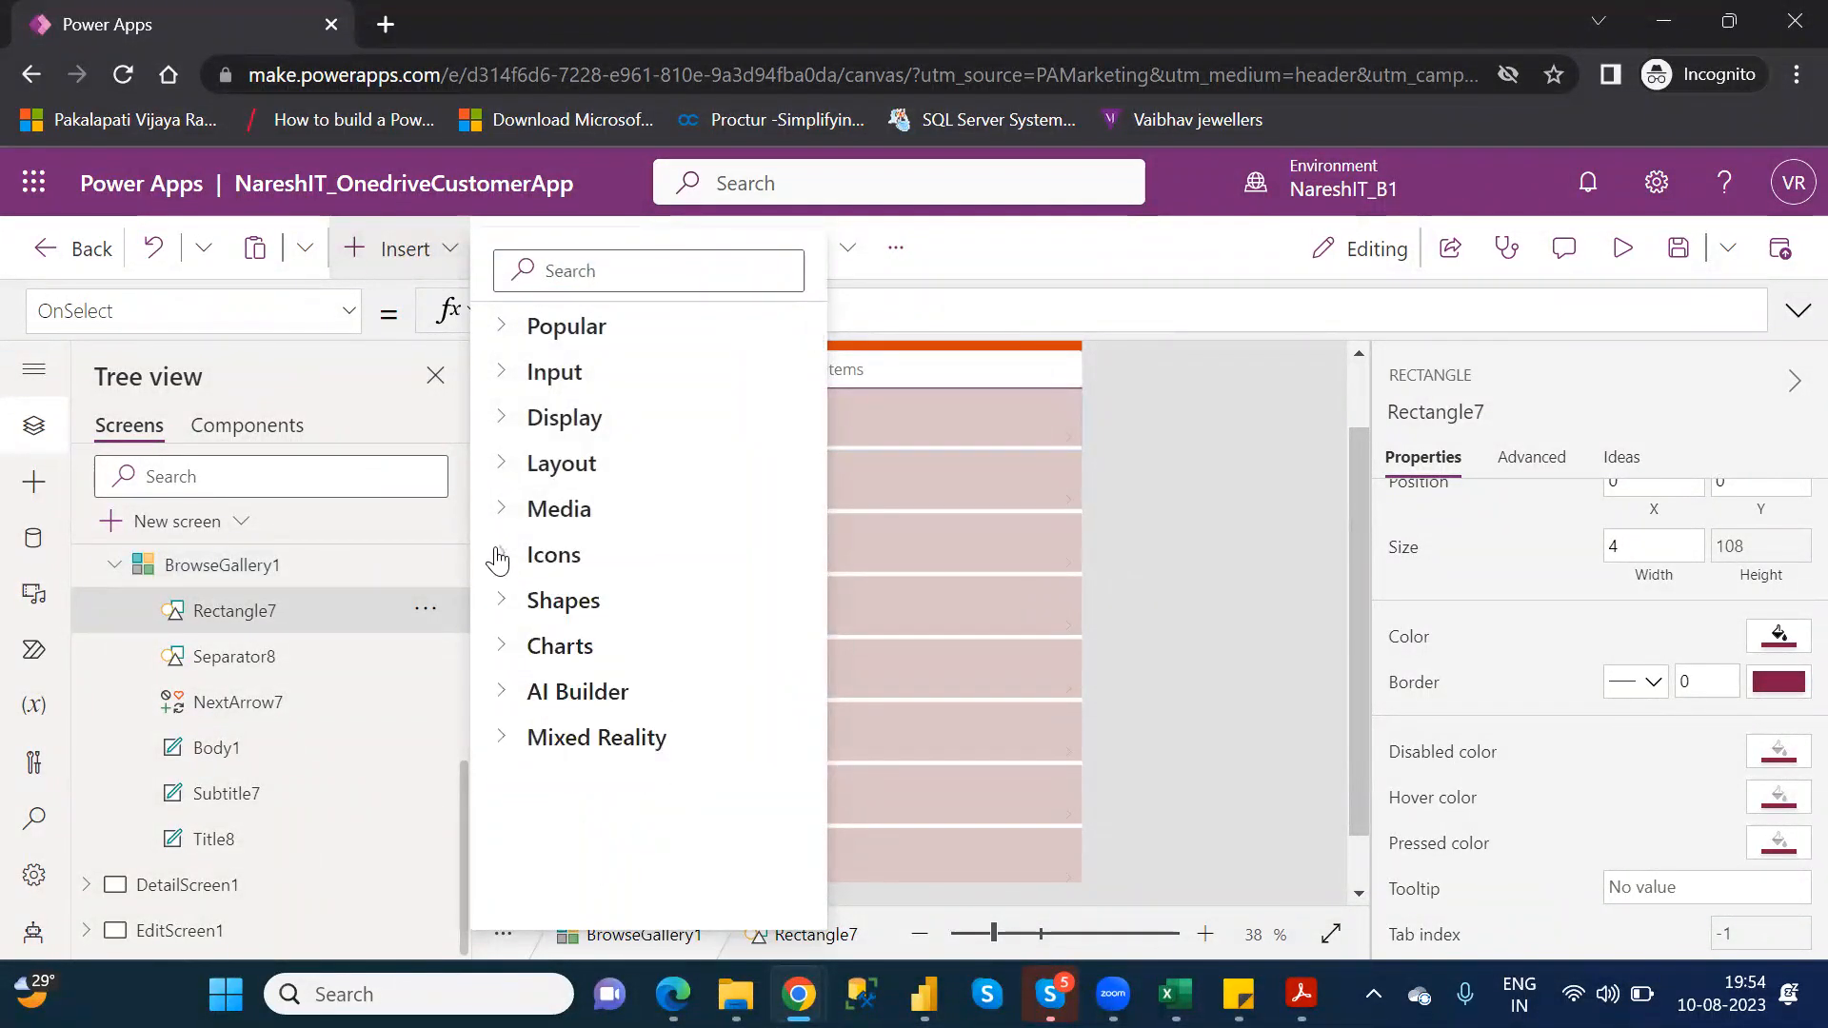
left_click(497, 602)
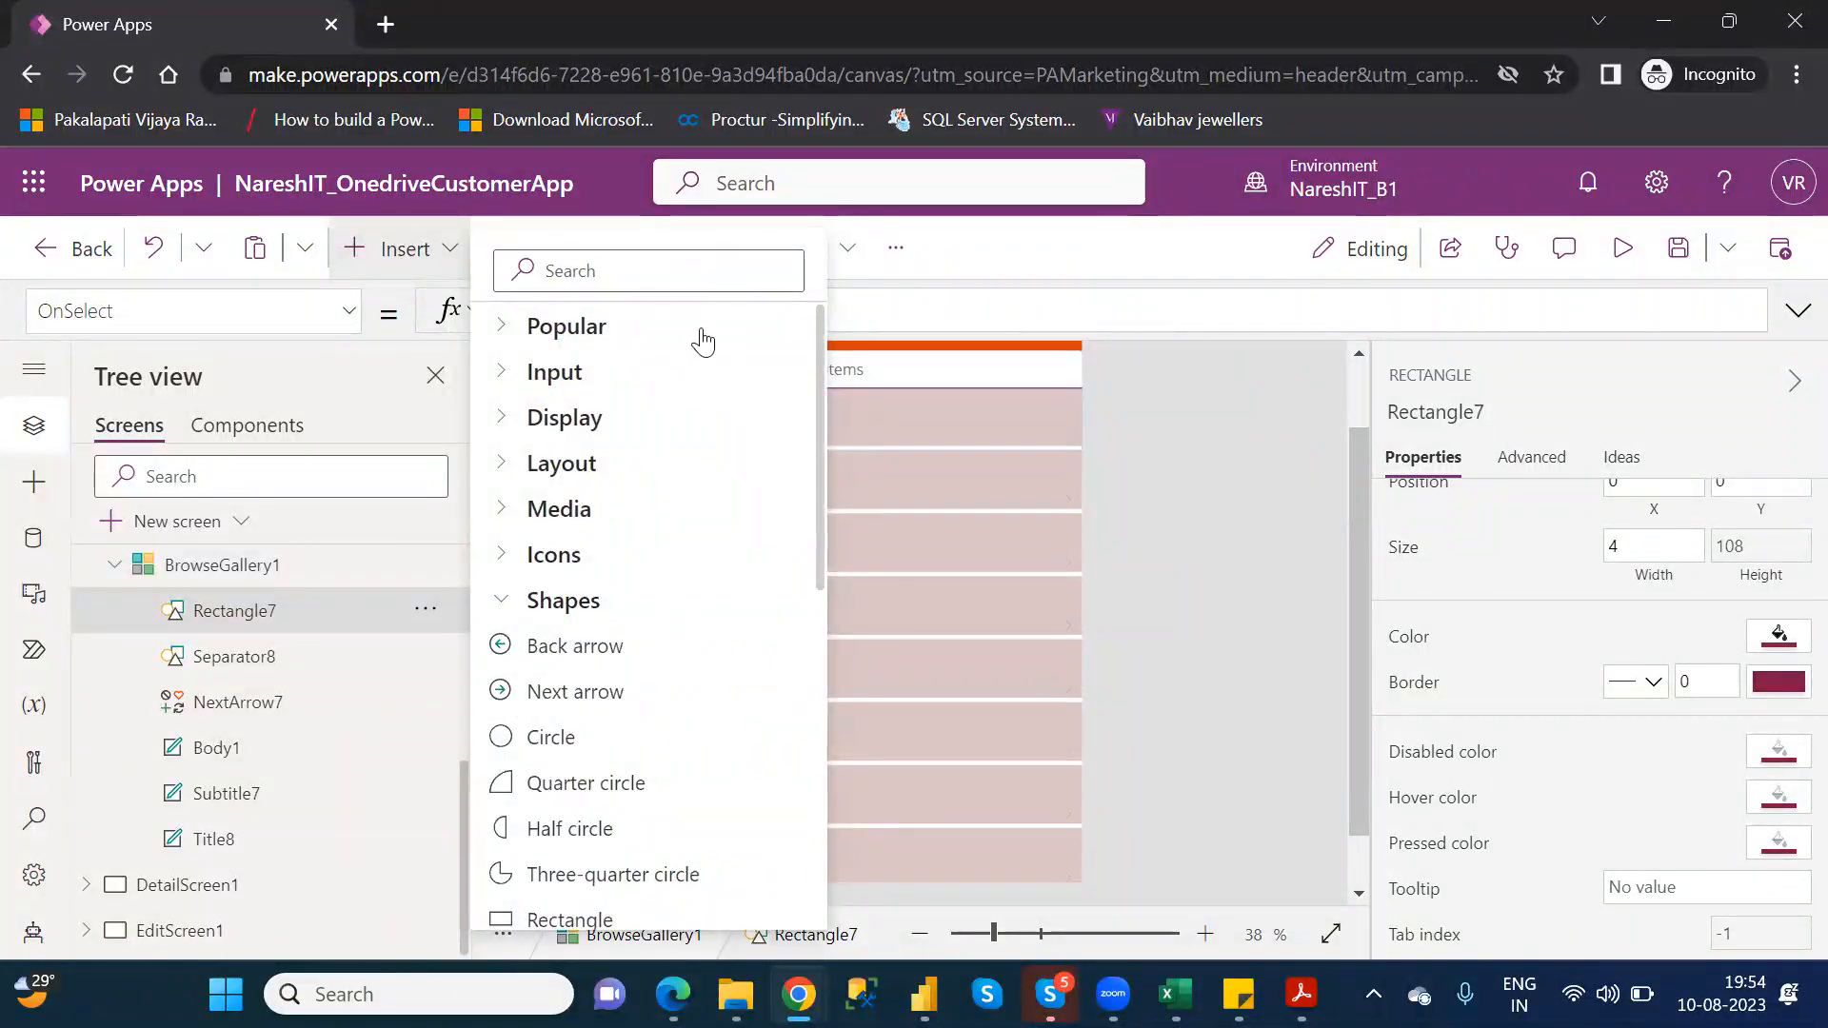
left_click(905, 305)
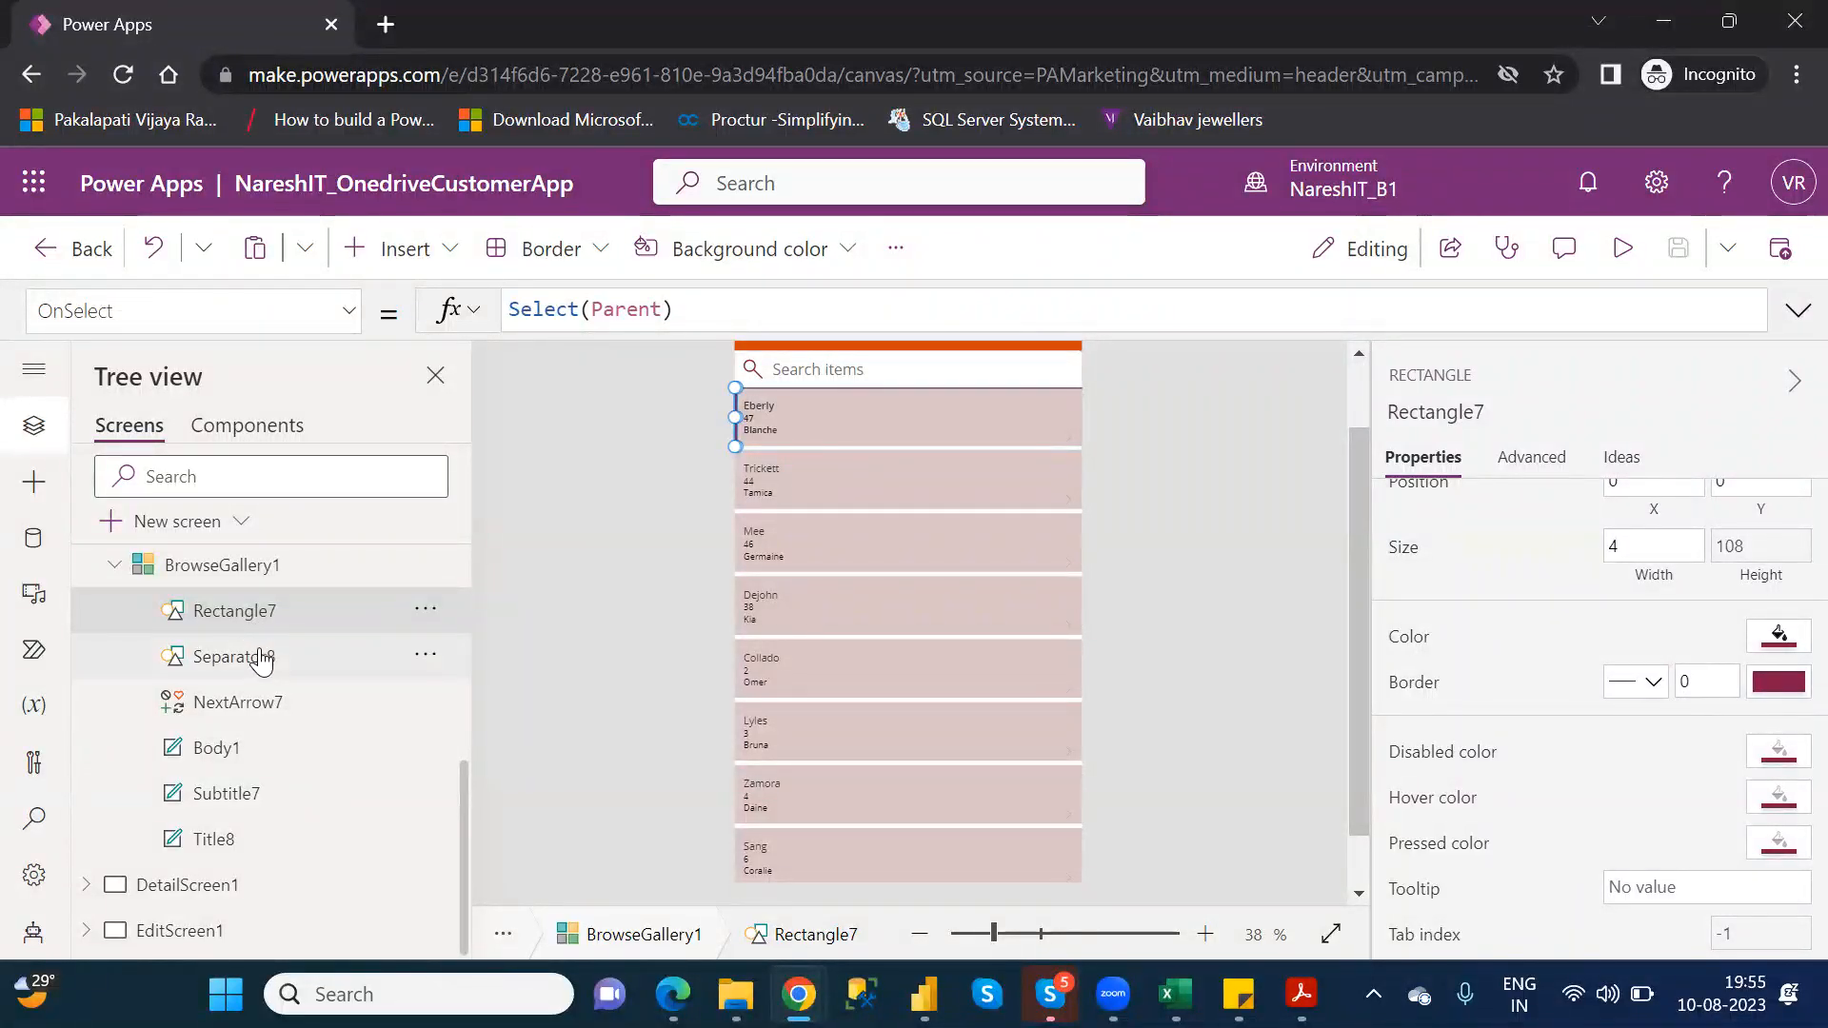
Select Separator8 to examine it, preview the app's row separators, and return to the editor, dismissing the testing tip.
left_click(262, 659)
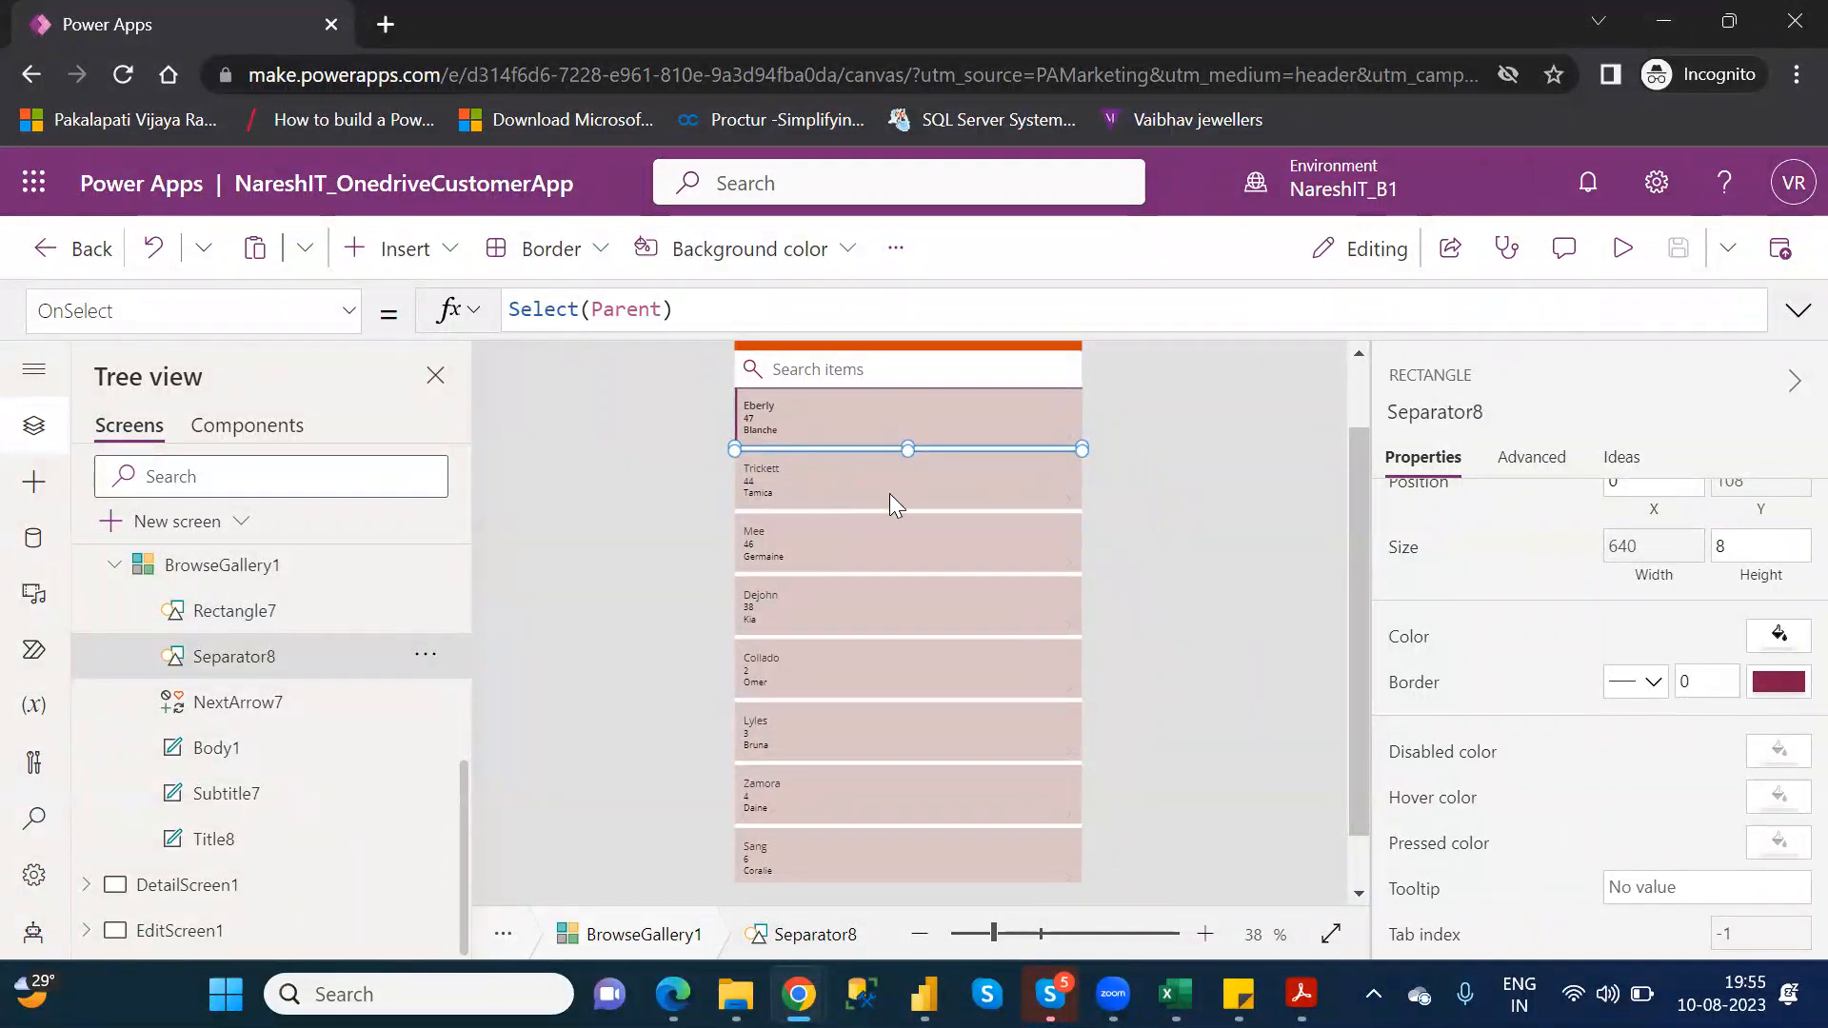
left_click(1622, 249)
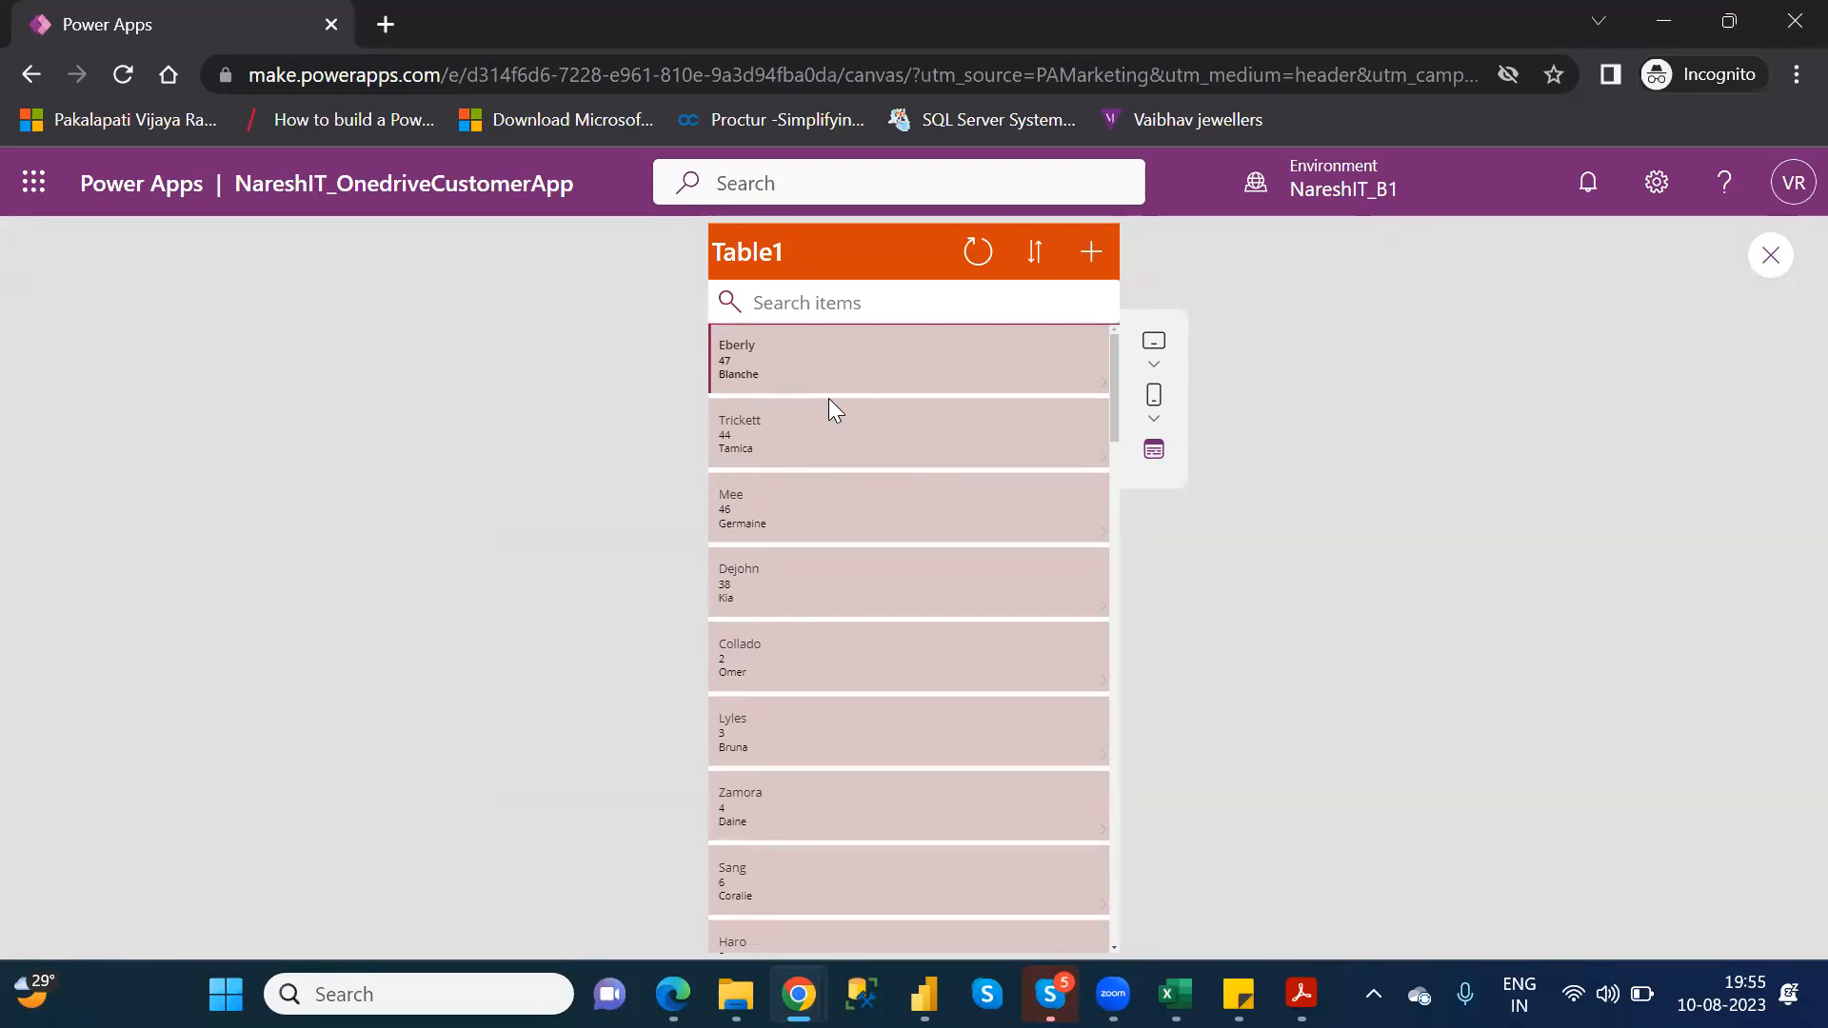
left_click(1771, 255)
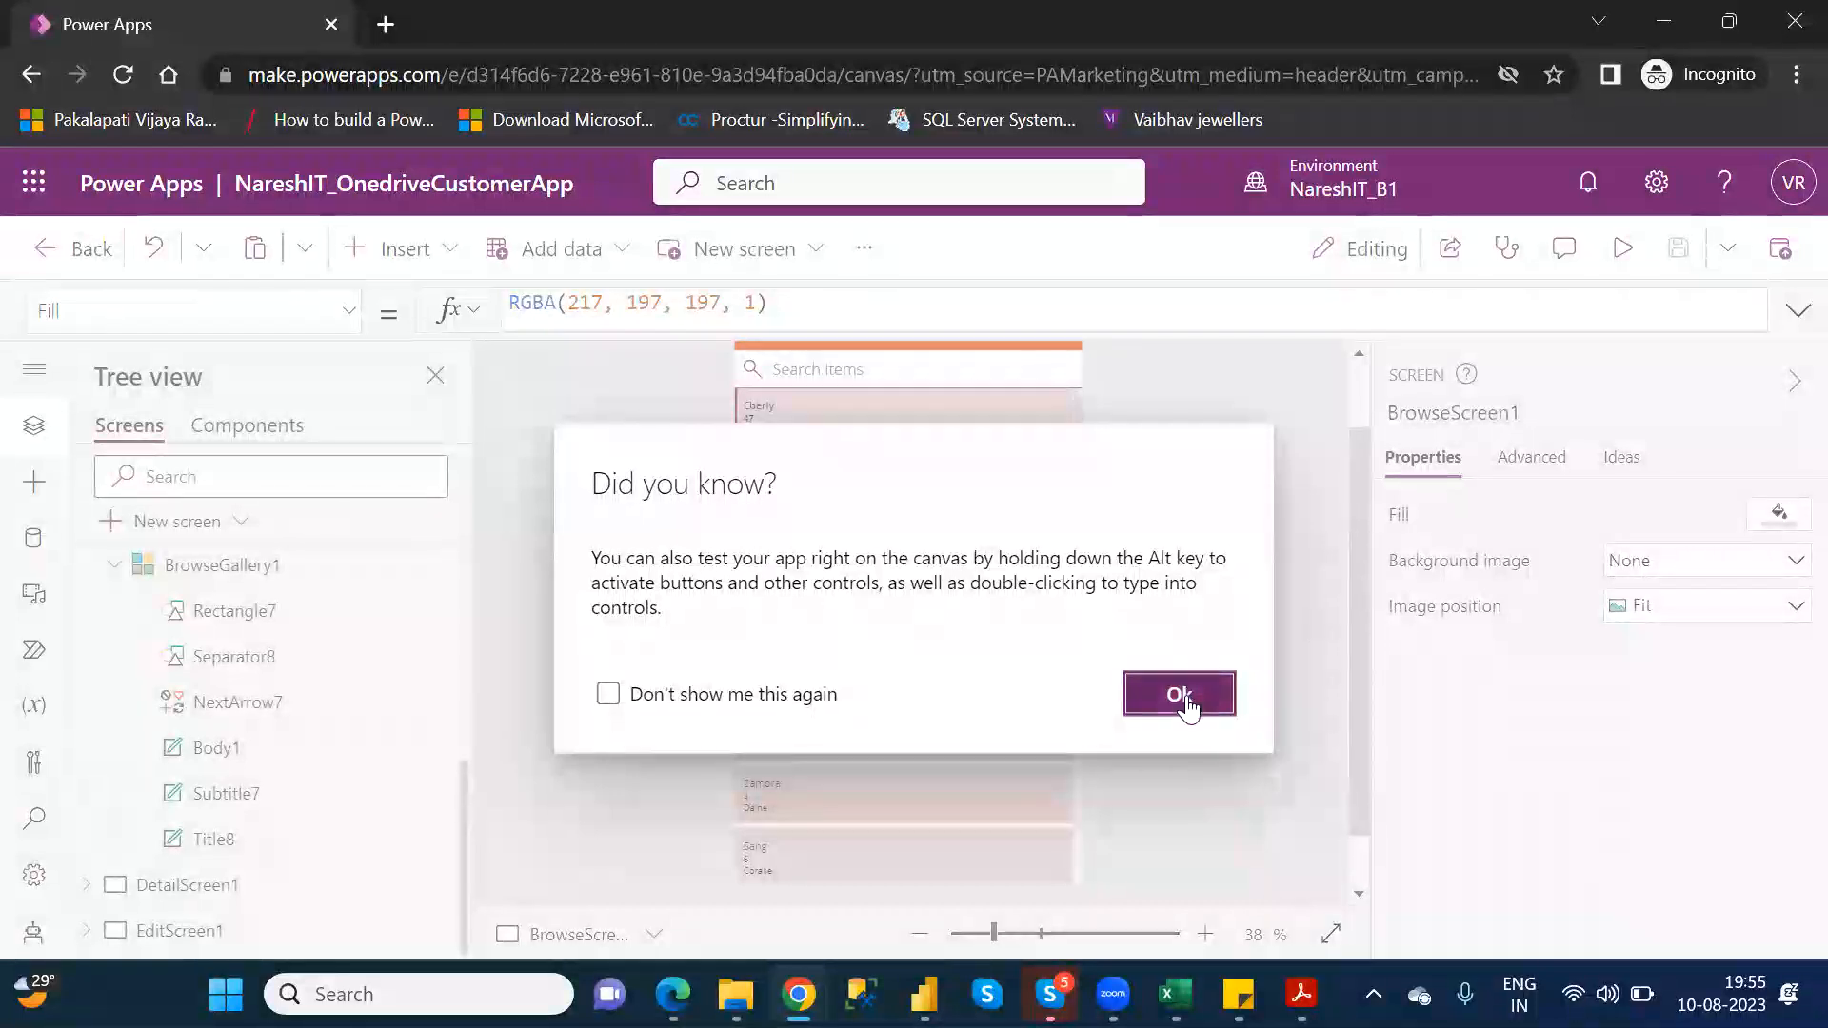
left_click(1186, 699)
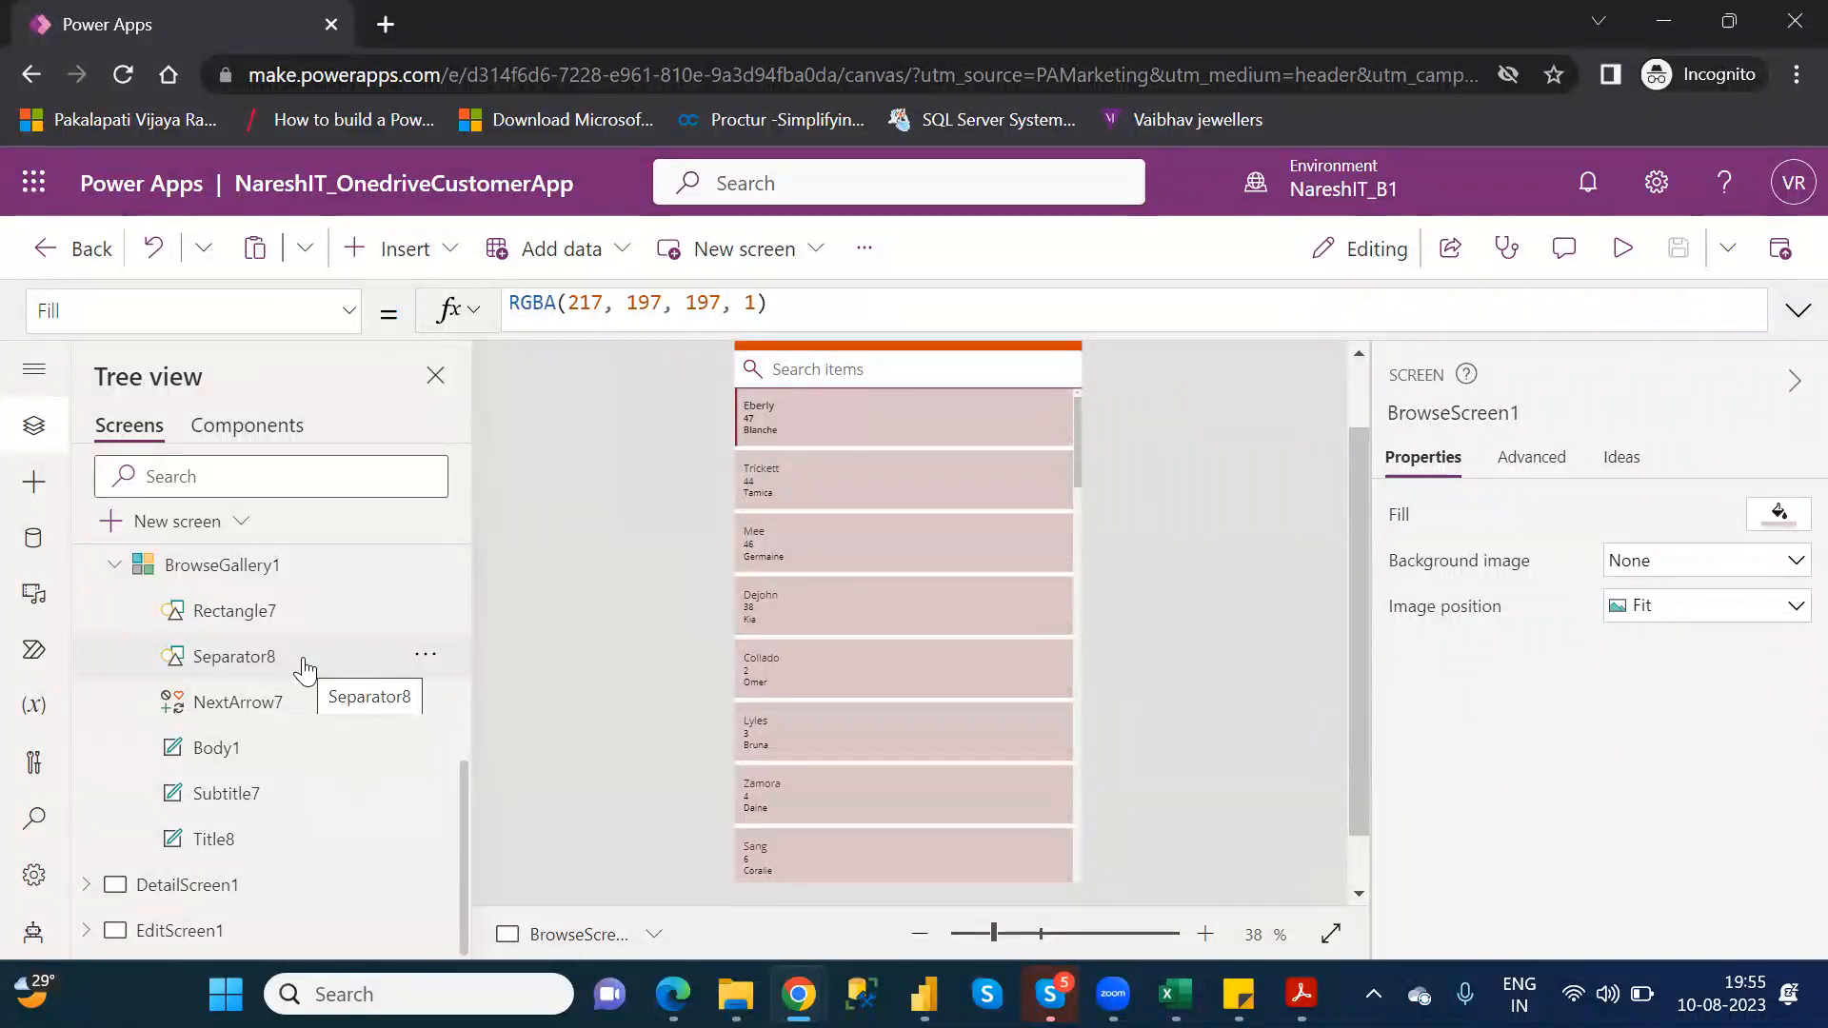
Move the NextArrow7 icon up and inward within the gallery's first row, to about X 350, Y 29.
left_click(273, 719)
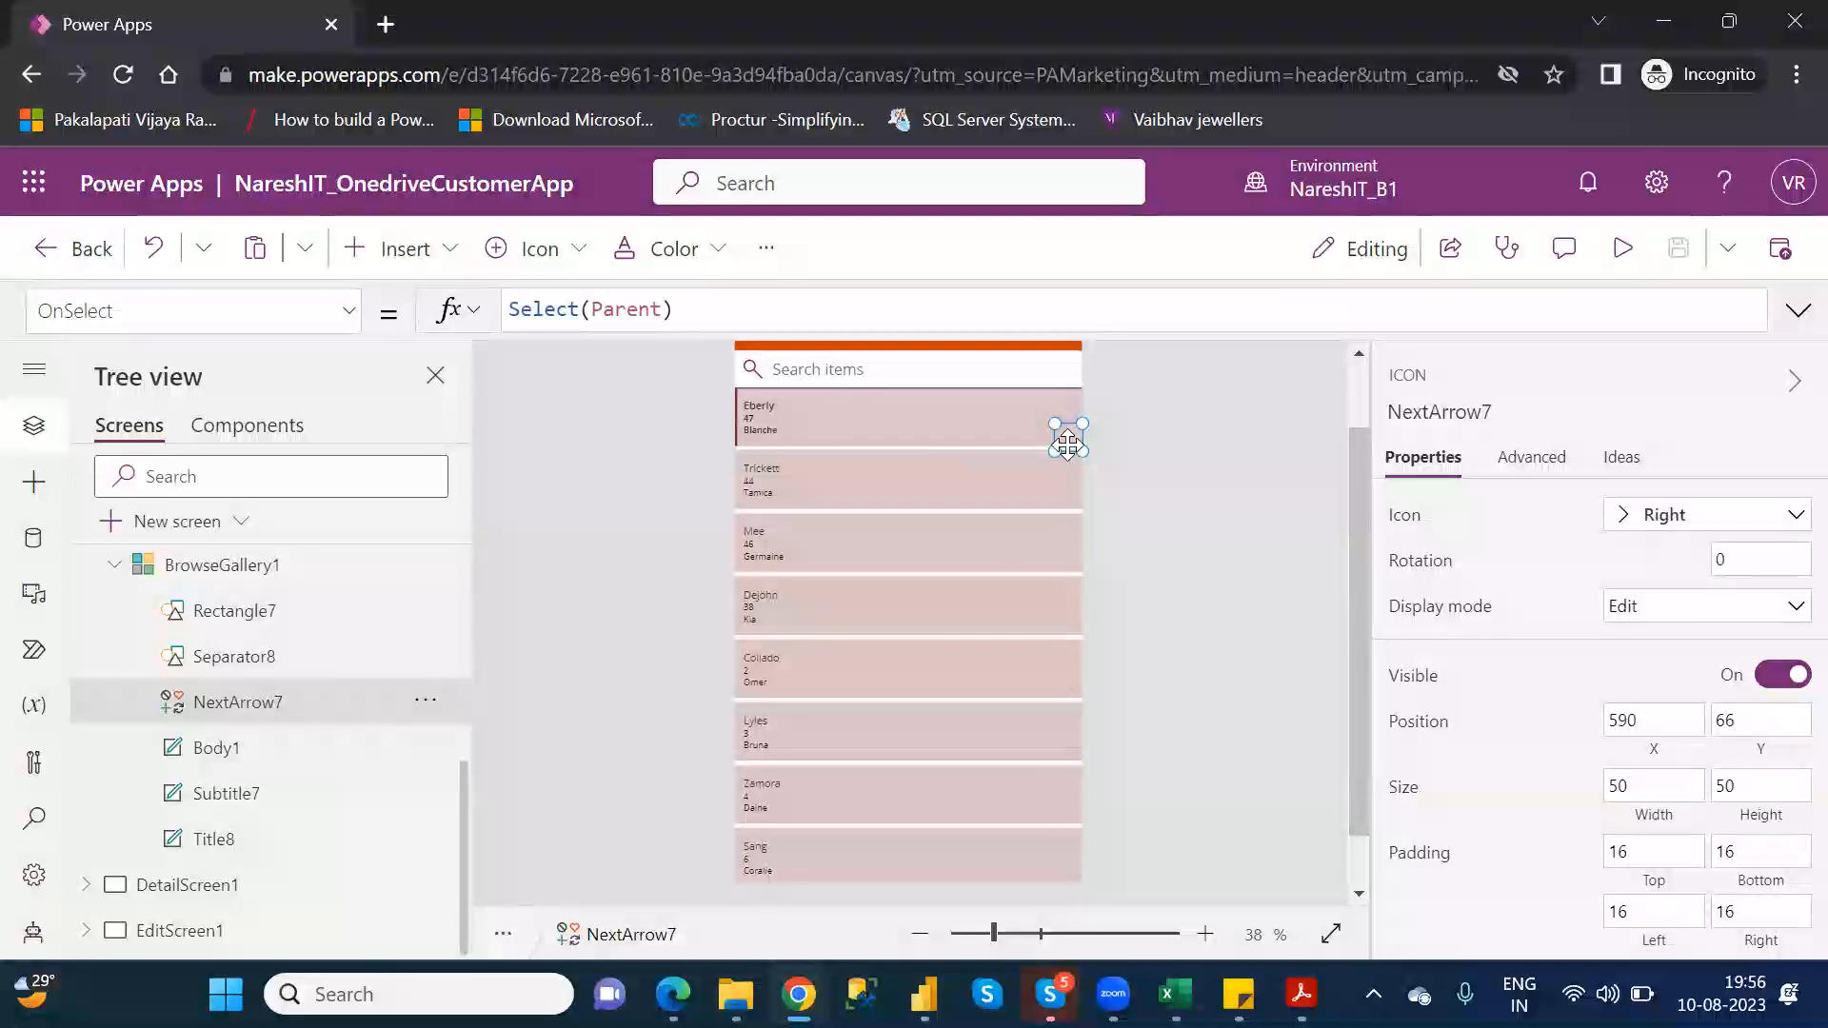
left_click_drag(1069, 434, 1069, 417)
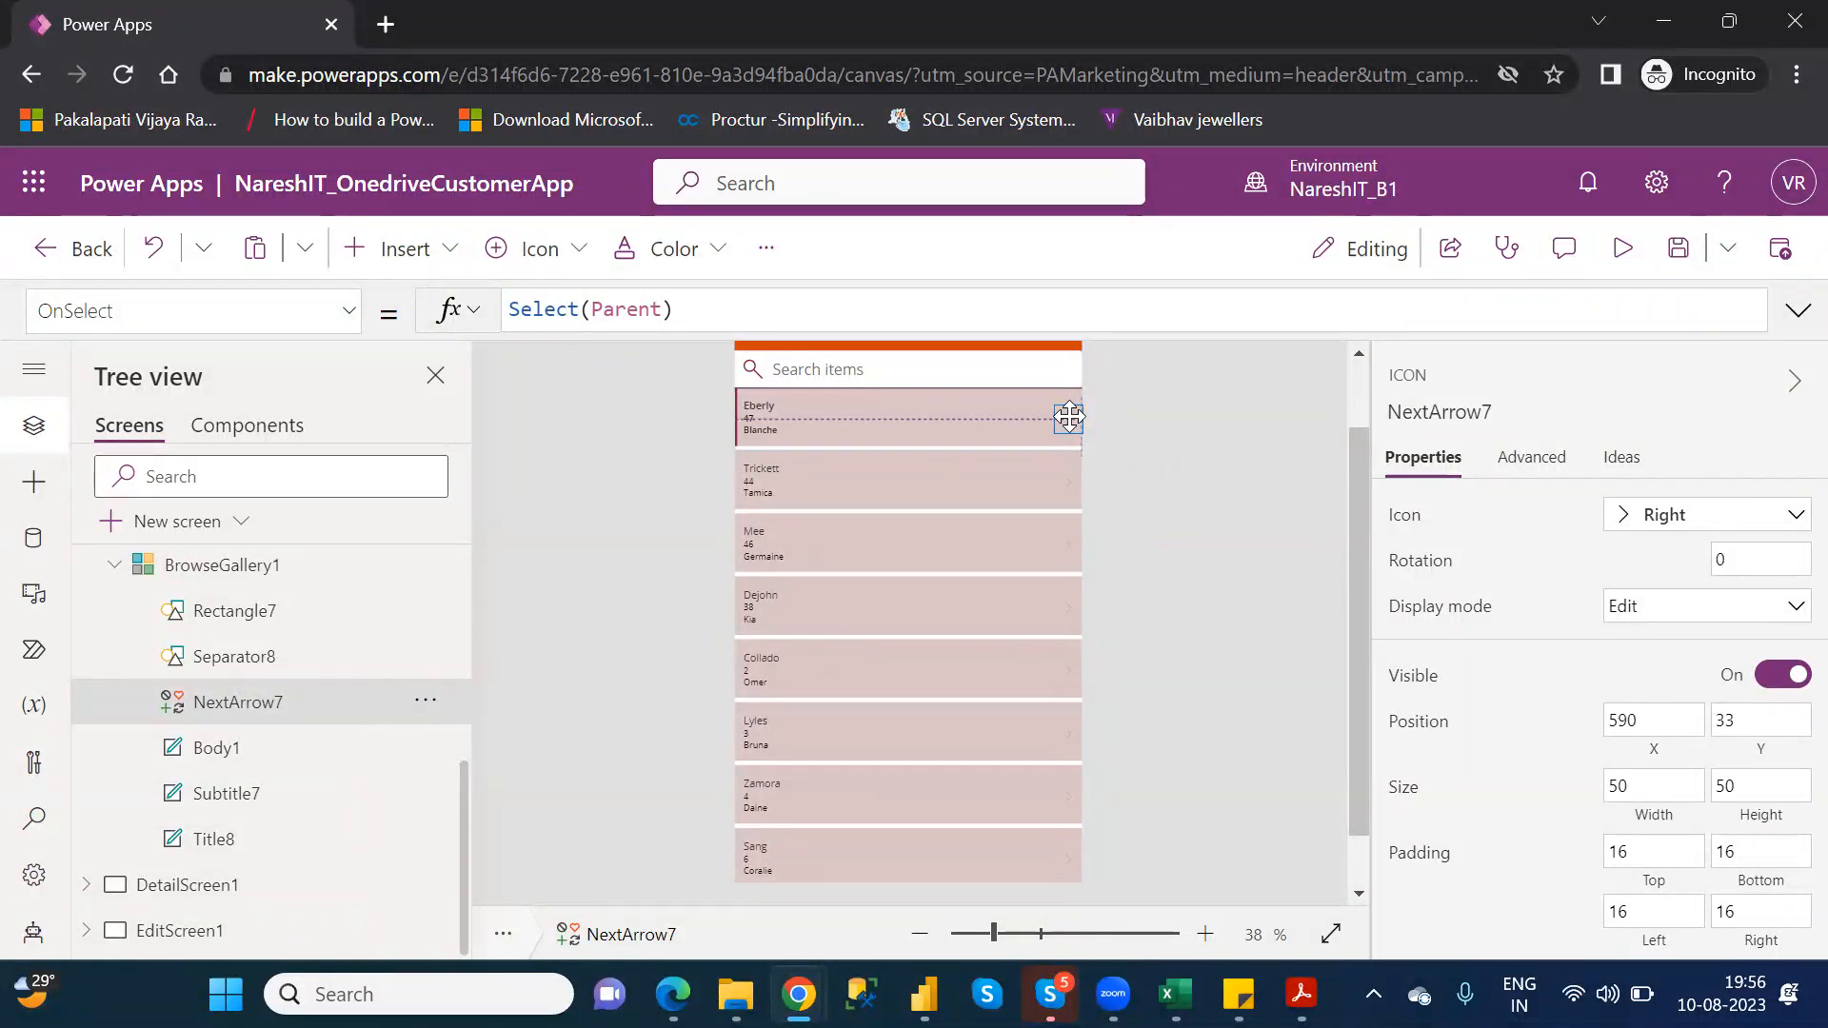
left_click_drag(1070, 417, 1067, 429)
left_click_drag(1066, 417, 935, 415)
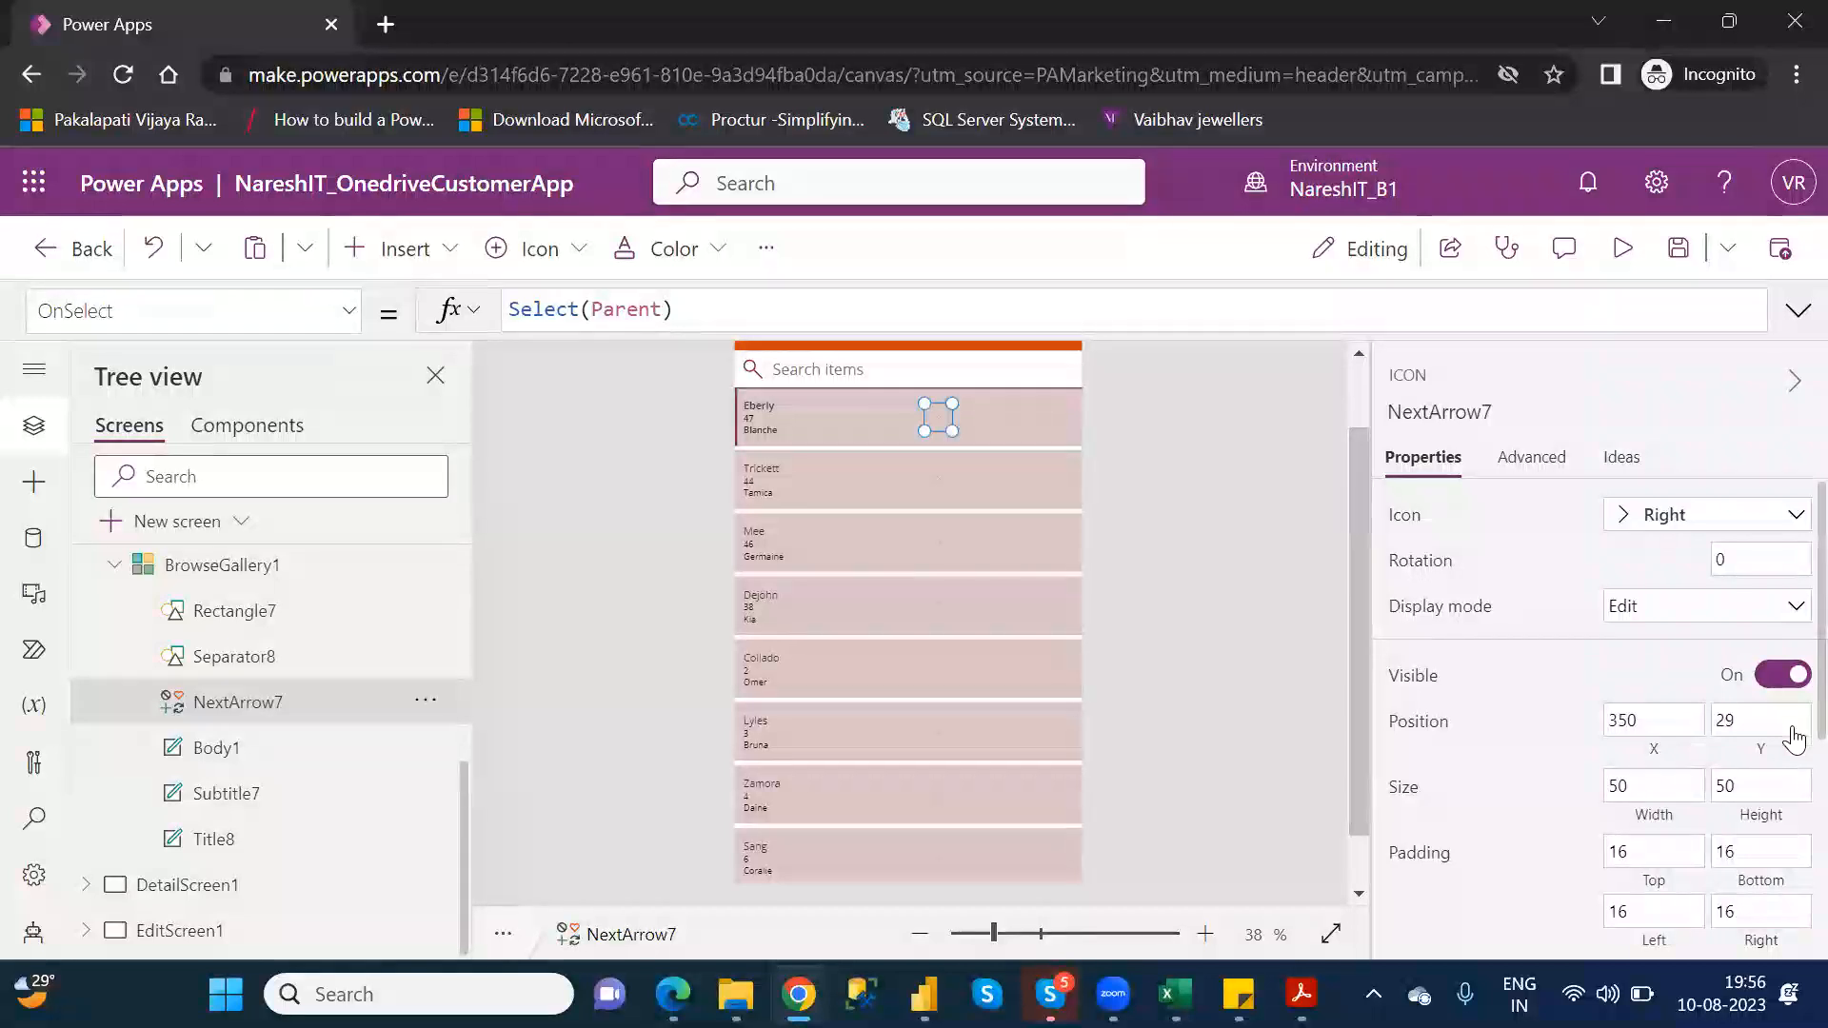
Set the NextArrow7 icon's color to standard black, RGBA(0, 0, 0, 1), and deselect it.
scroll(1786, 809, "down", 2)
scroll(1786, 837, "down", 3)
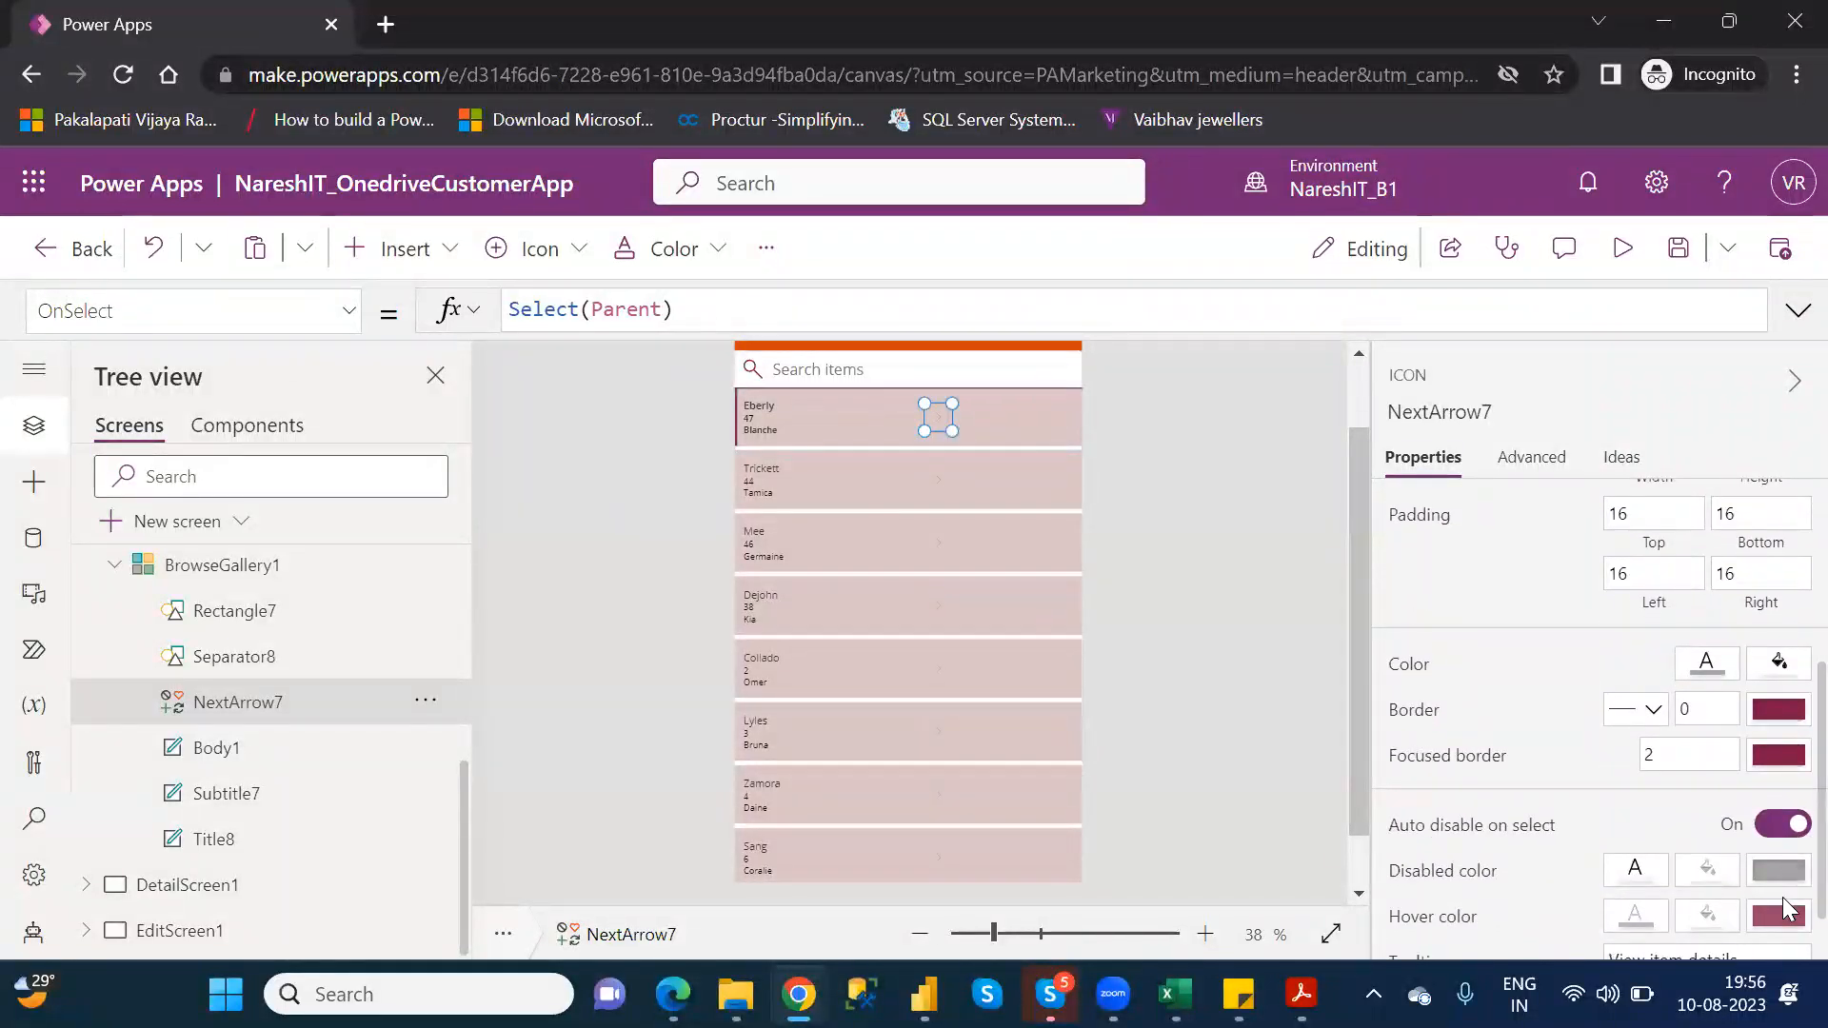
left_click(1705, 666)
left_click(1278, 842)
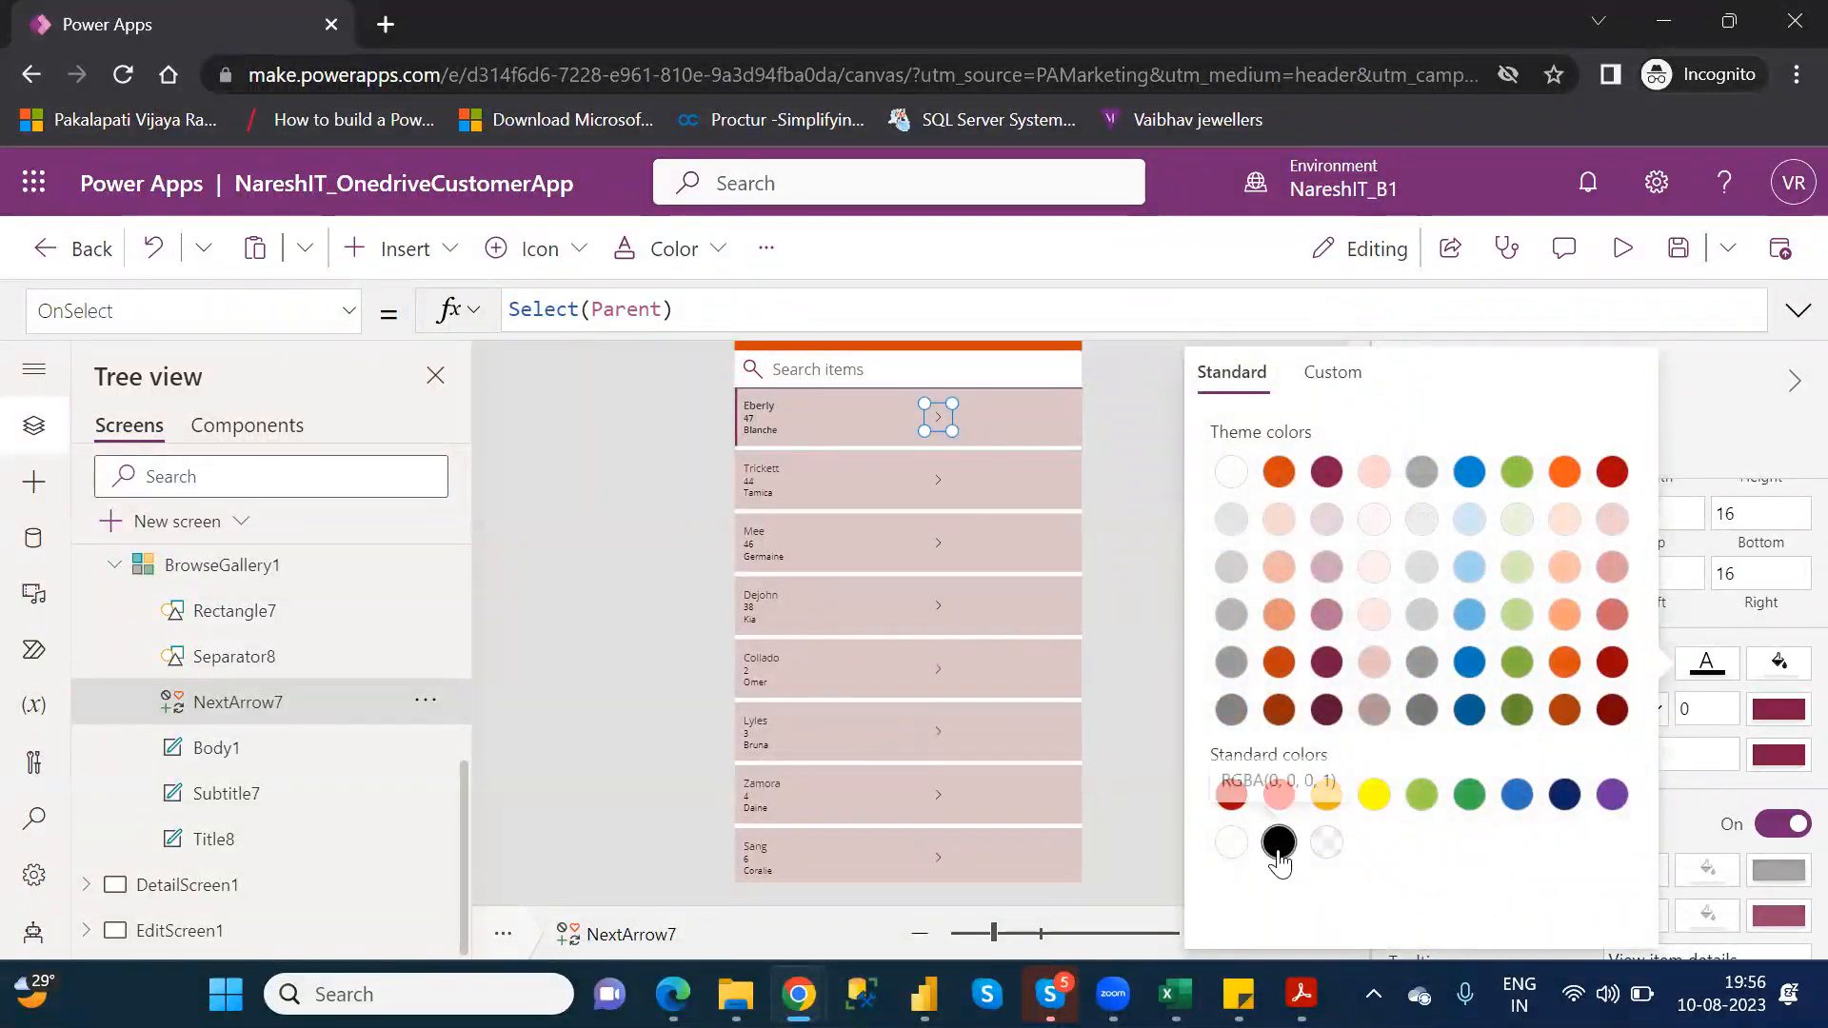
left_click(1111, 444)
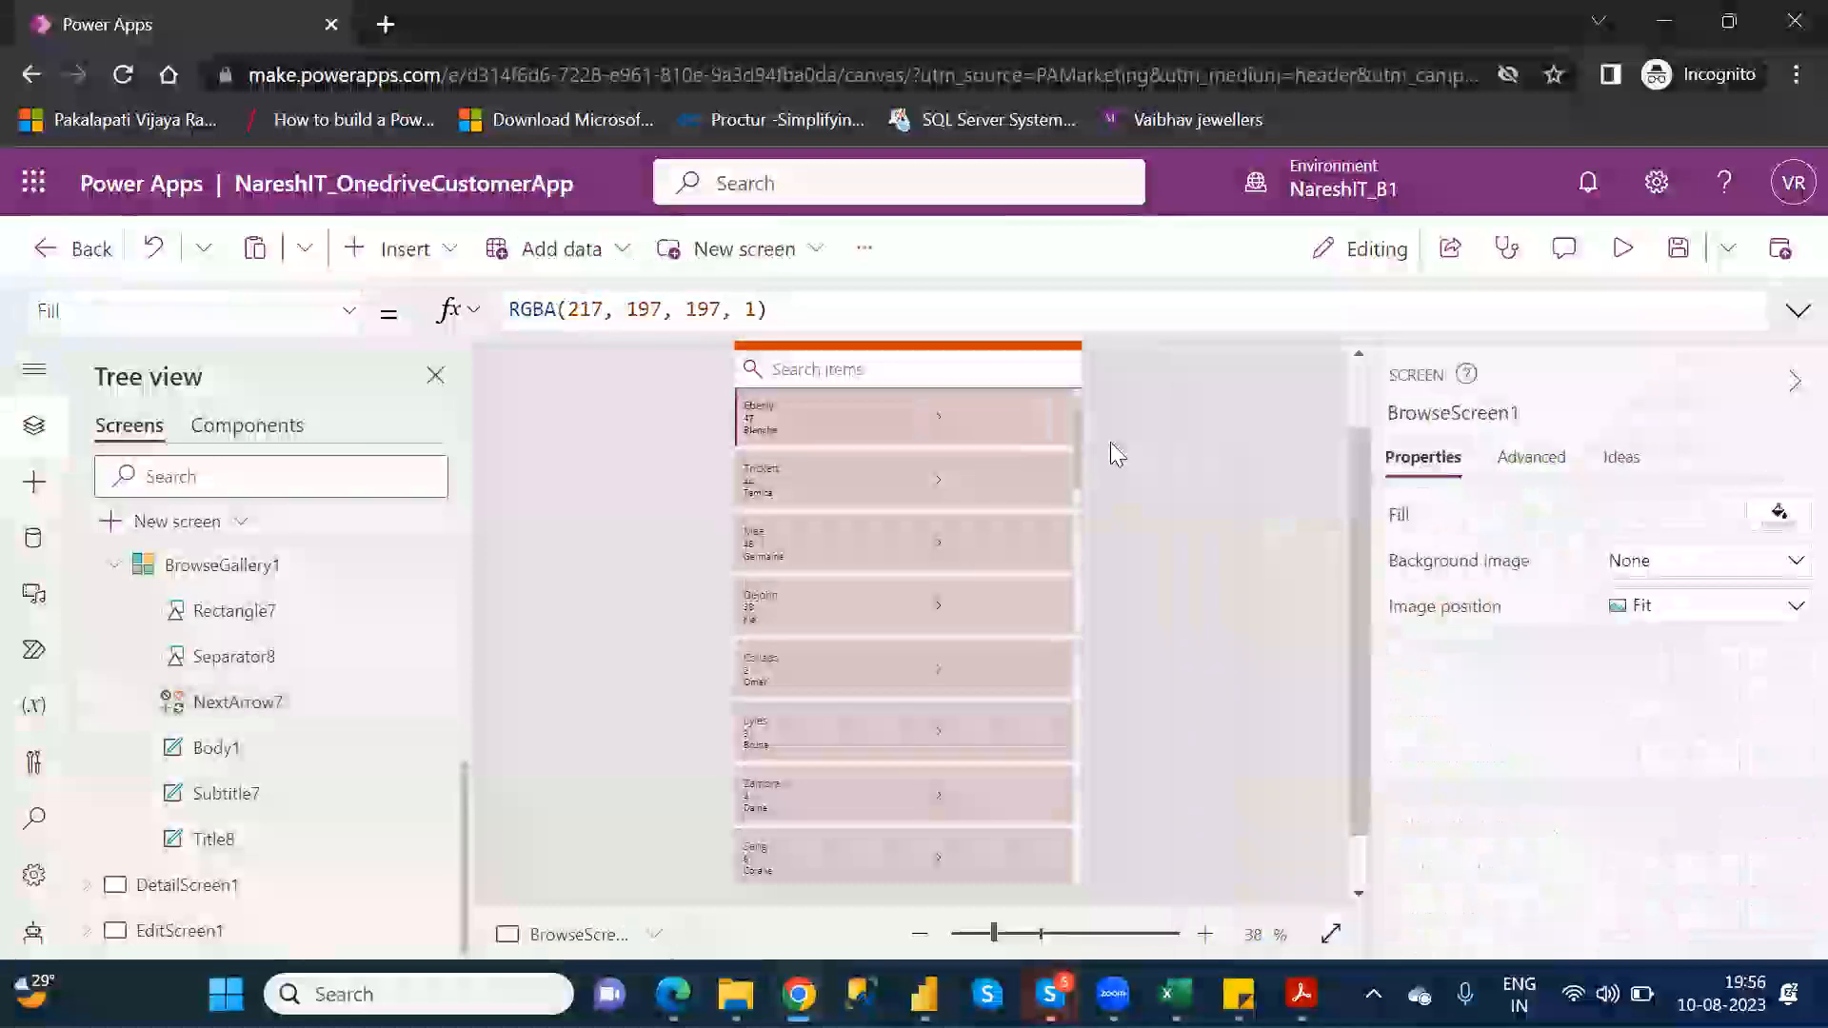
Try moving the Title8 label lower in the gallery's first row, and undo the move.
left_click(935, 418)
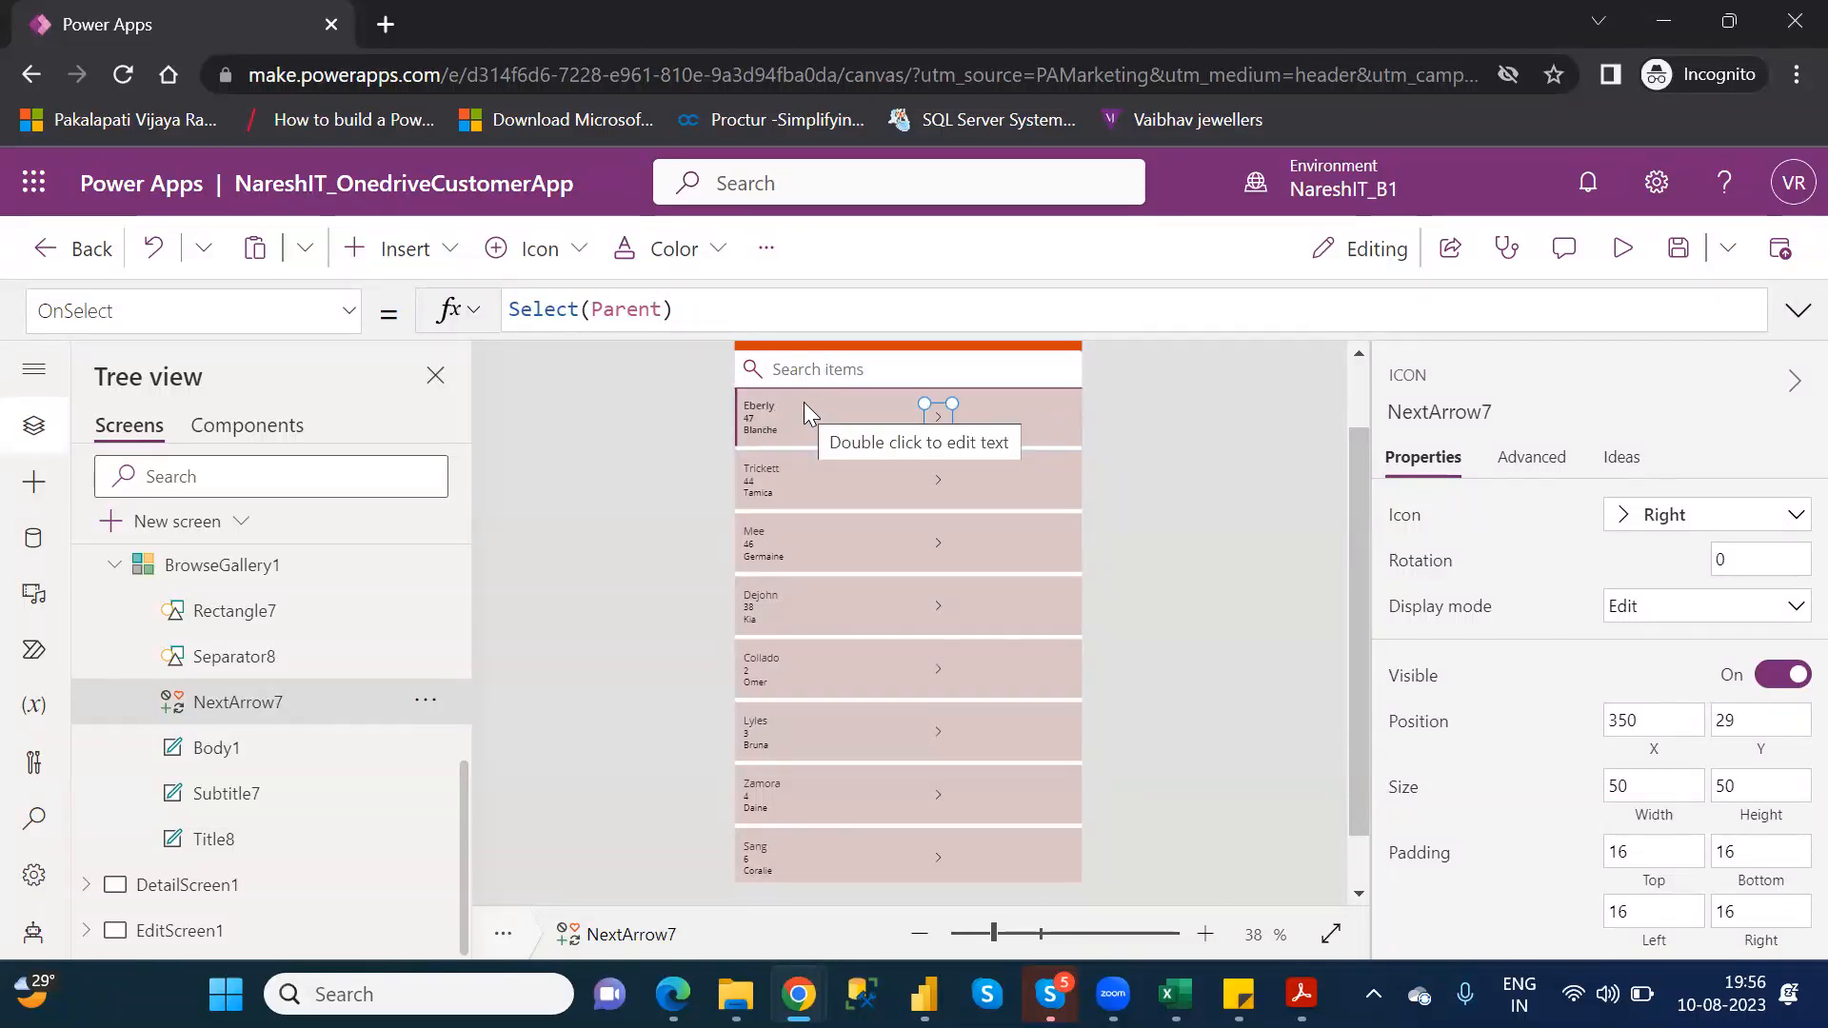
left_click(773, 408)
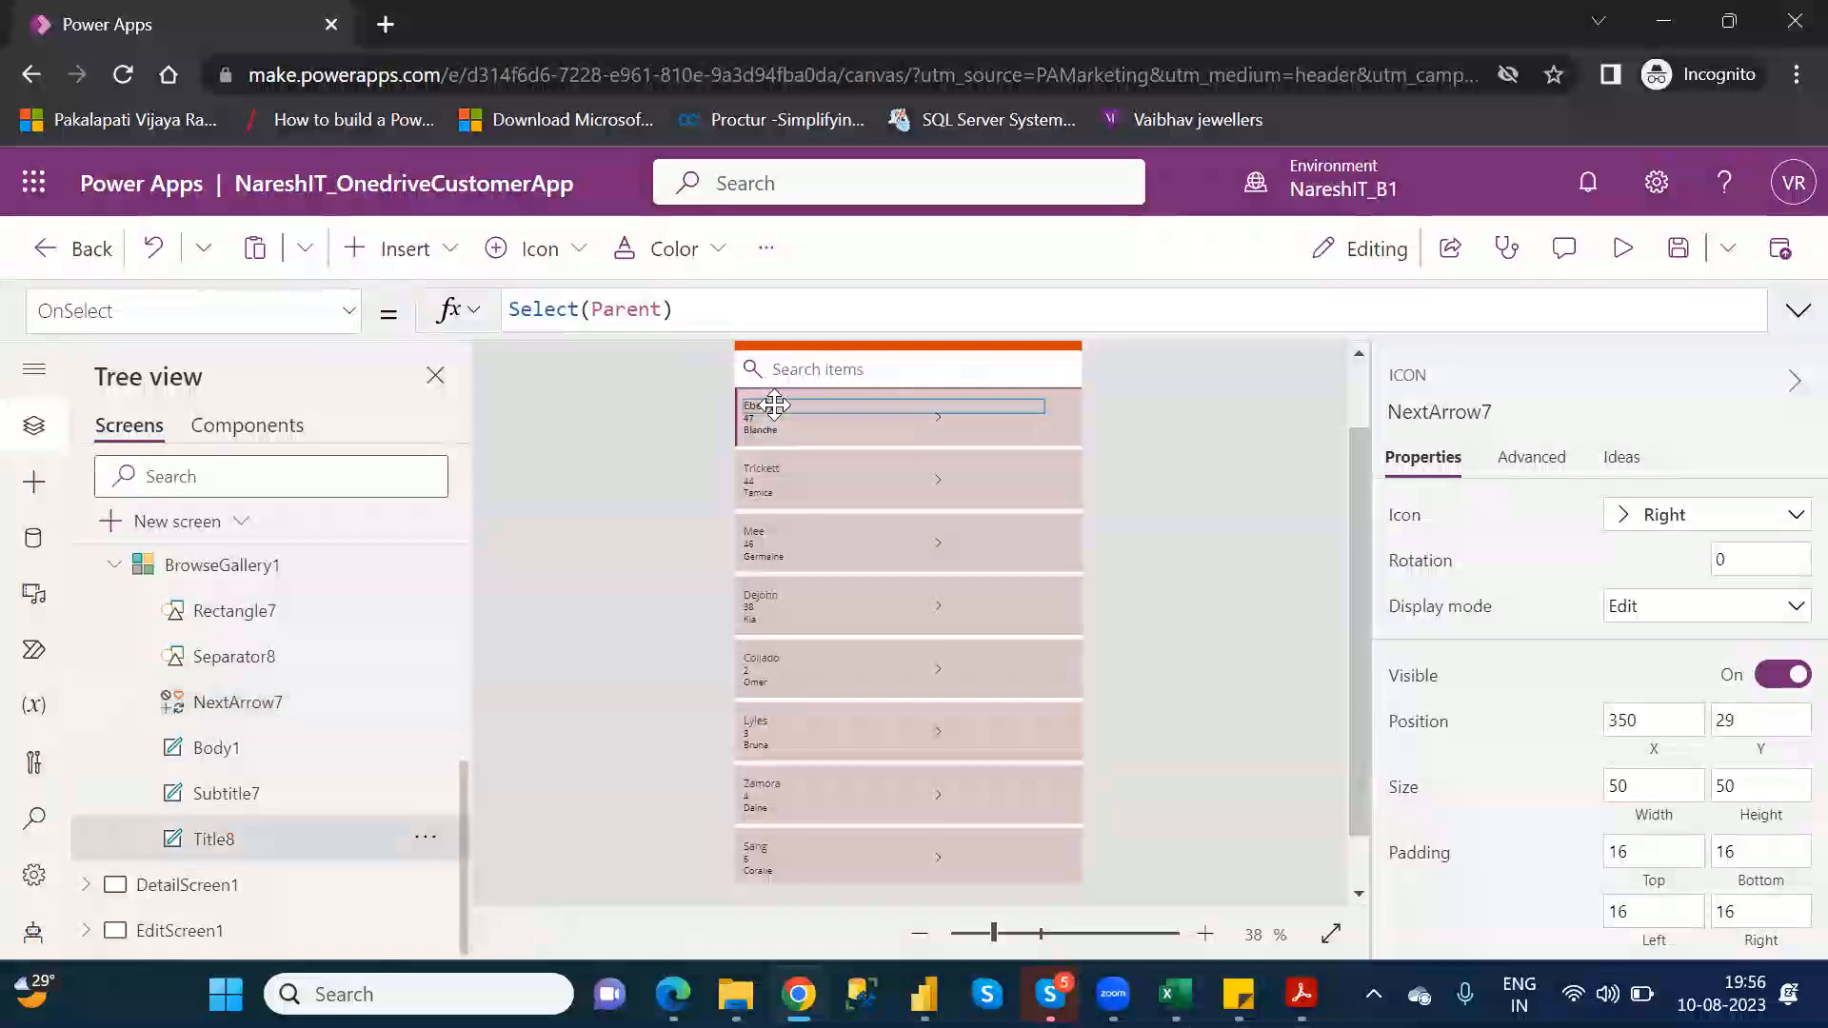
left_click_drag(773, 405, 773, 438)
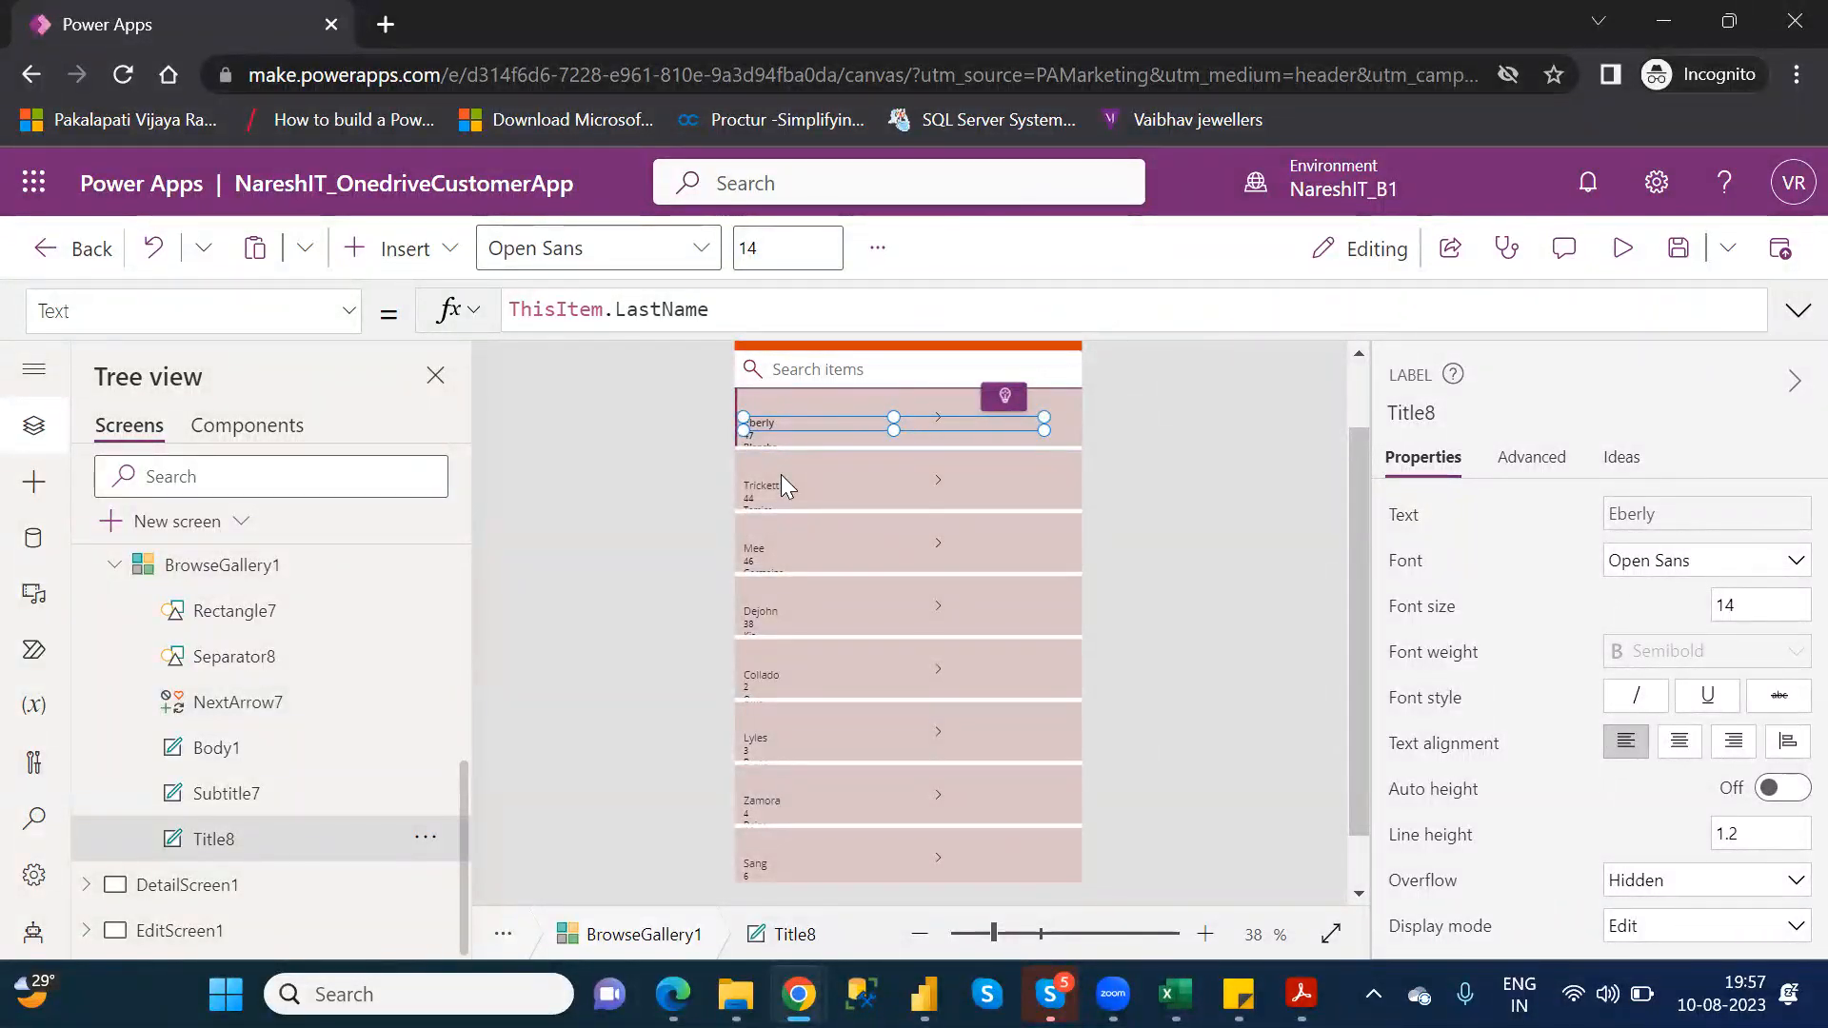
key("ctrl+z")
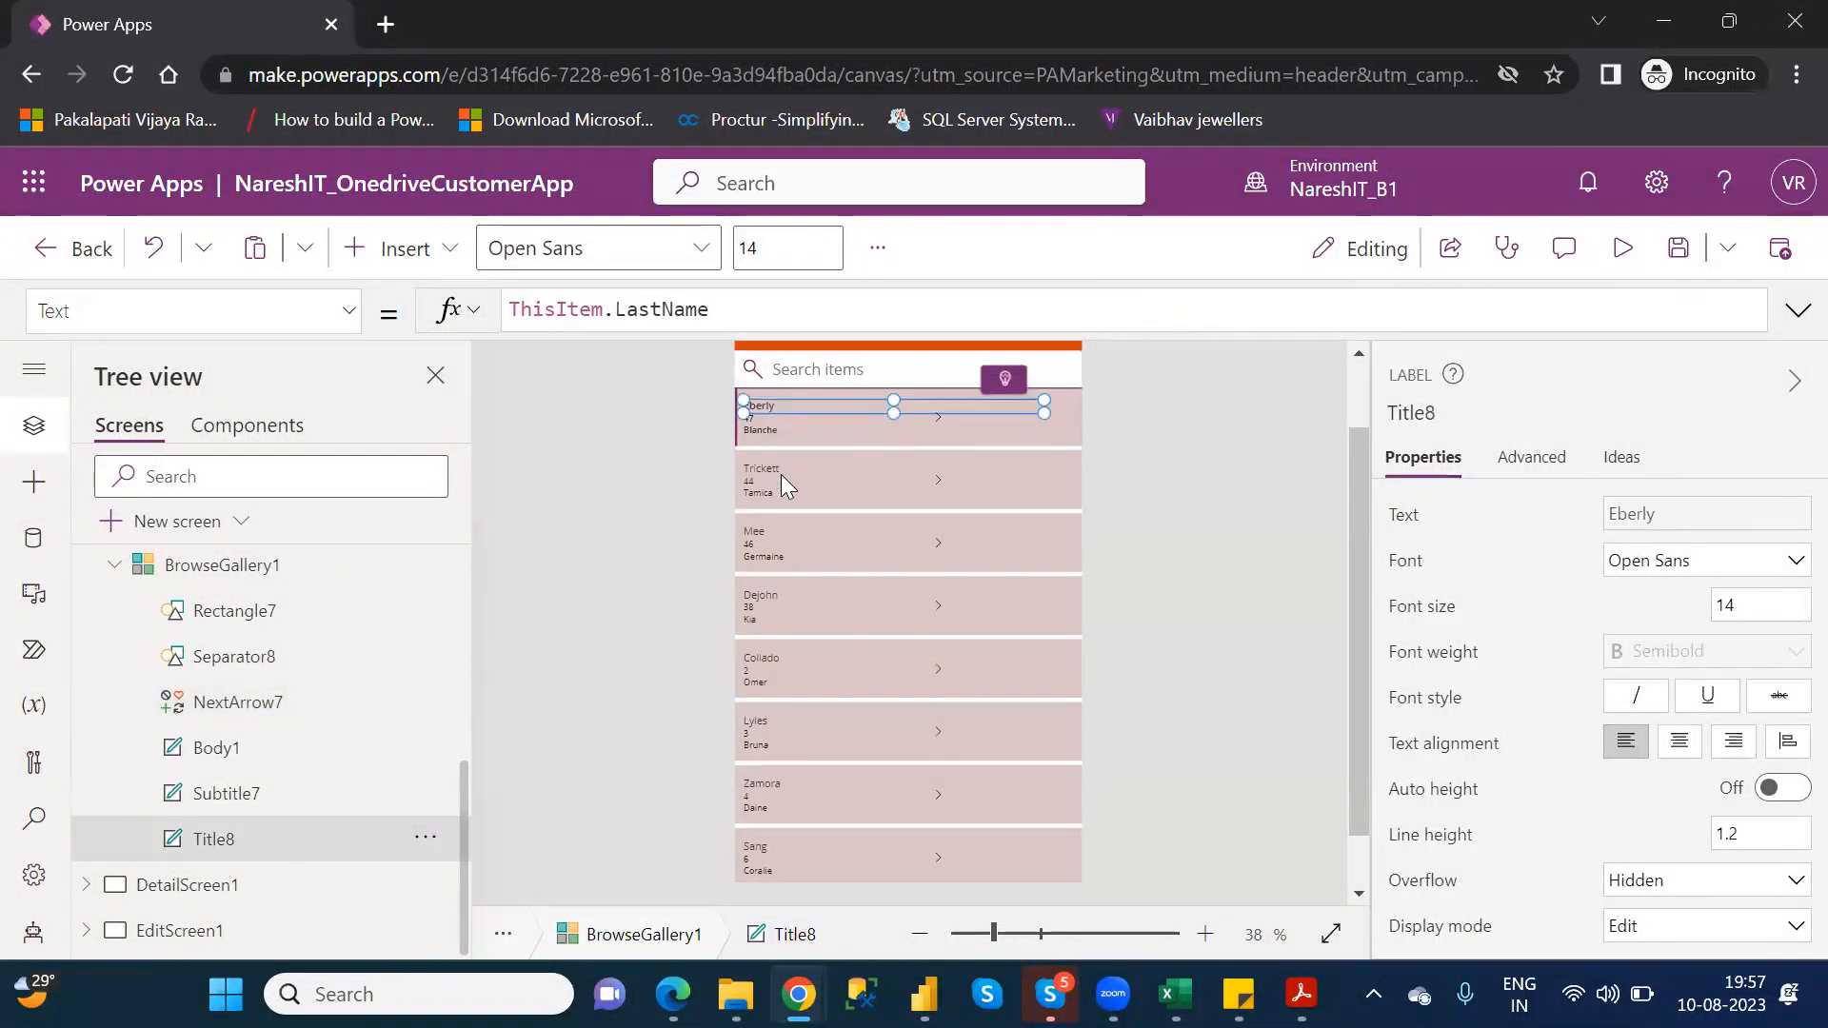
Move the NextArrow7 icon near the right end of the gallery's first row, to about X 570, Y 29.
left_click(937, 419)
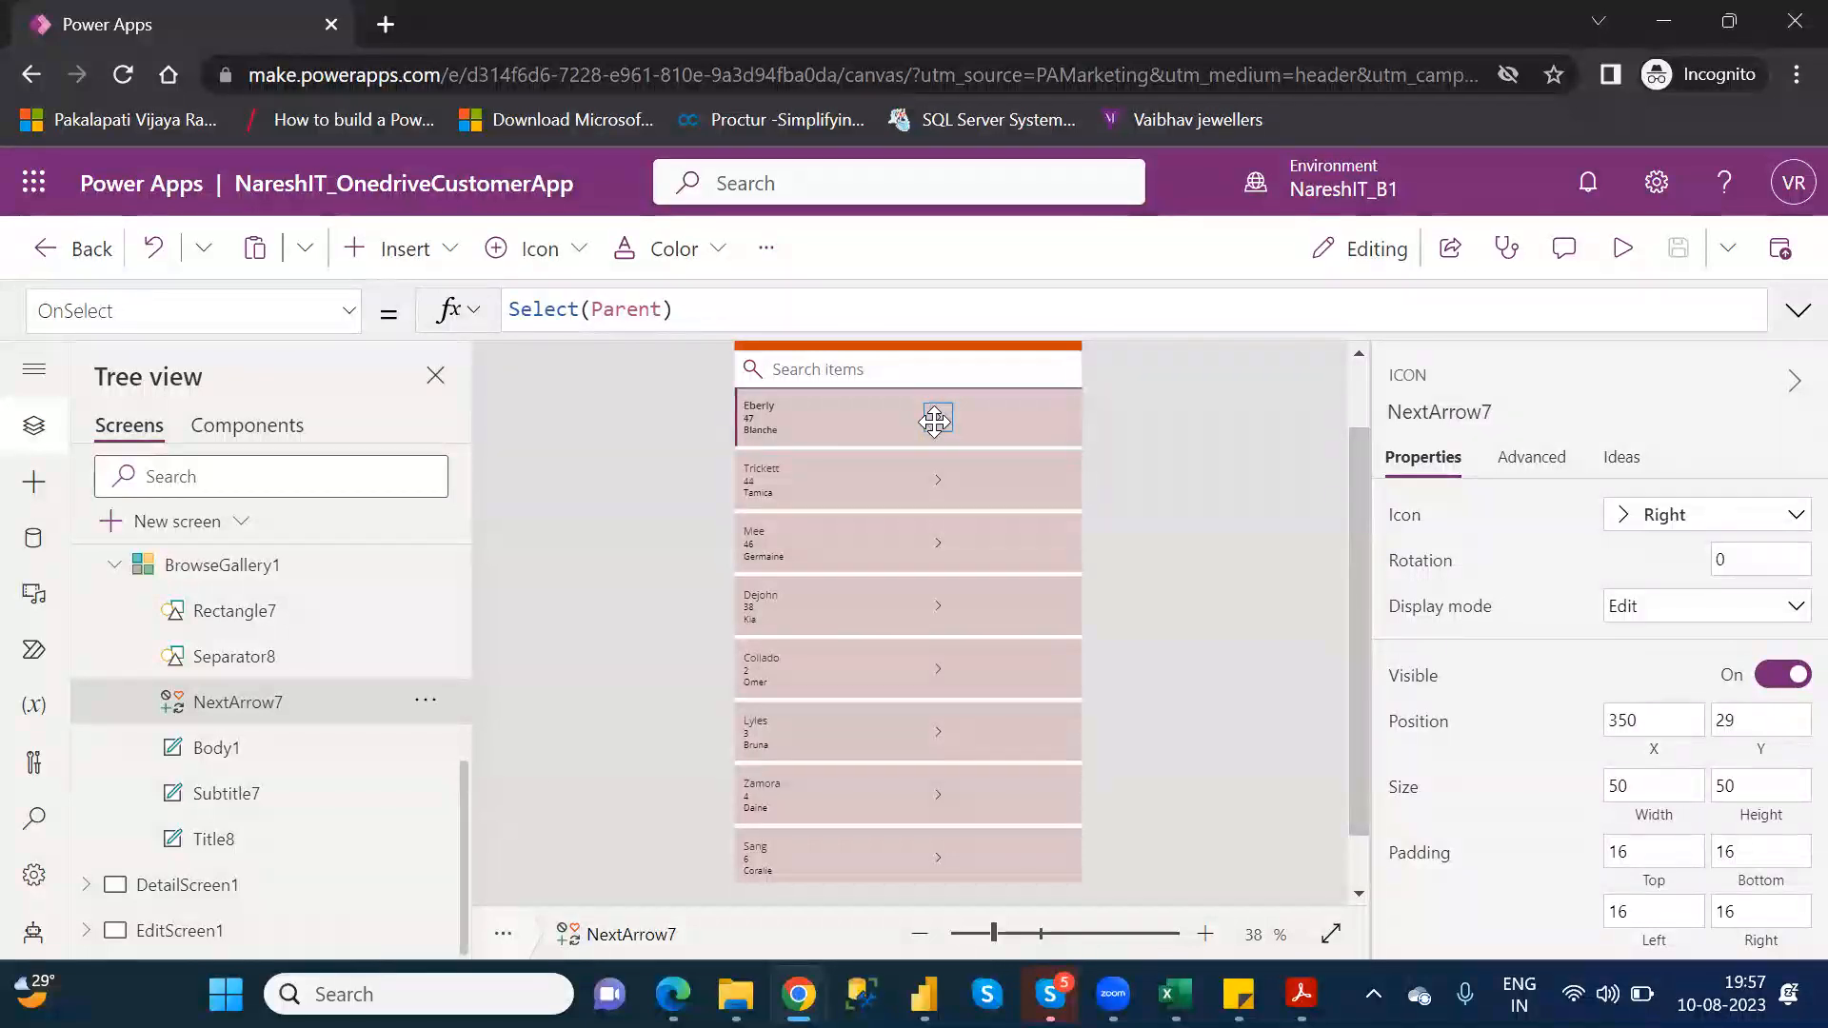
left_click_drag(968, 420, 1049, 423)
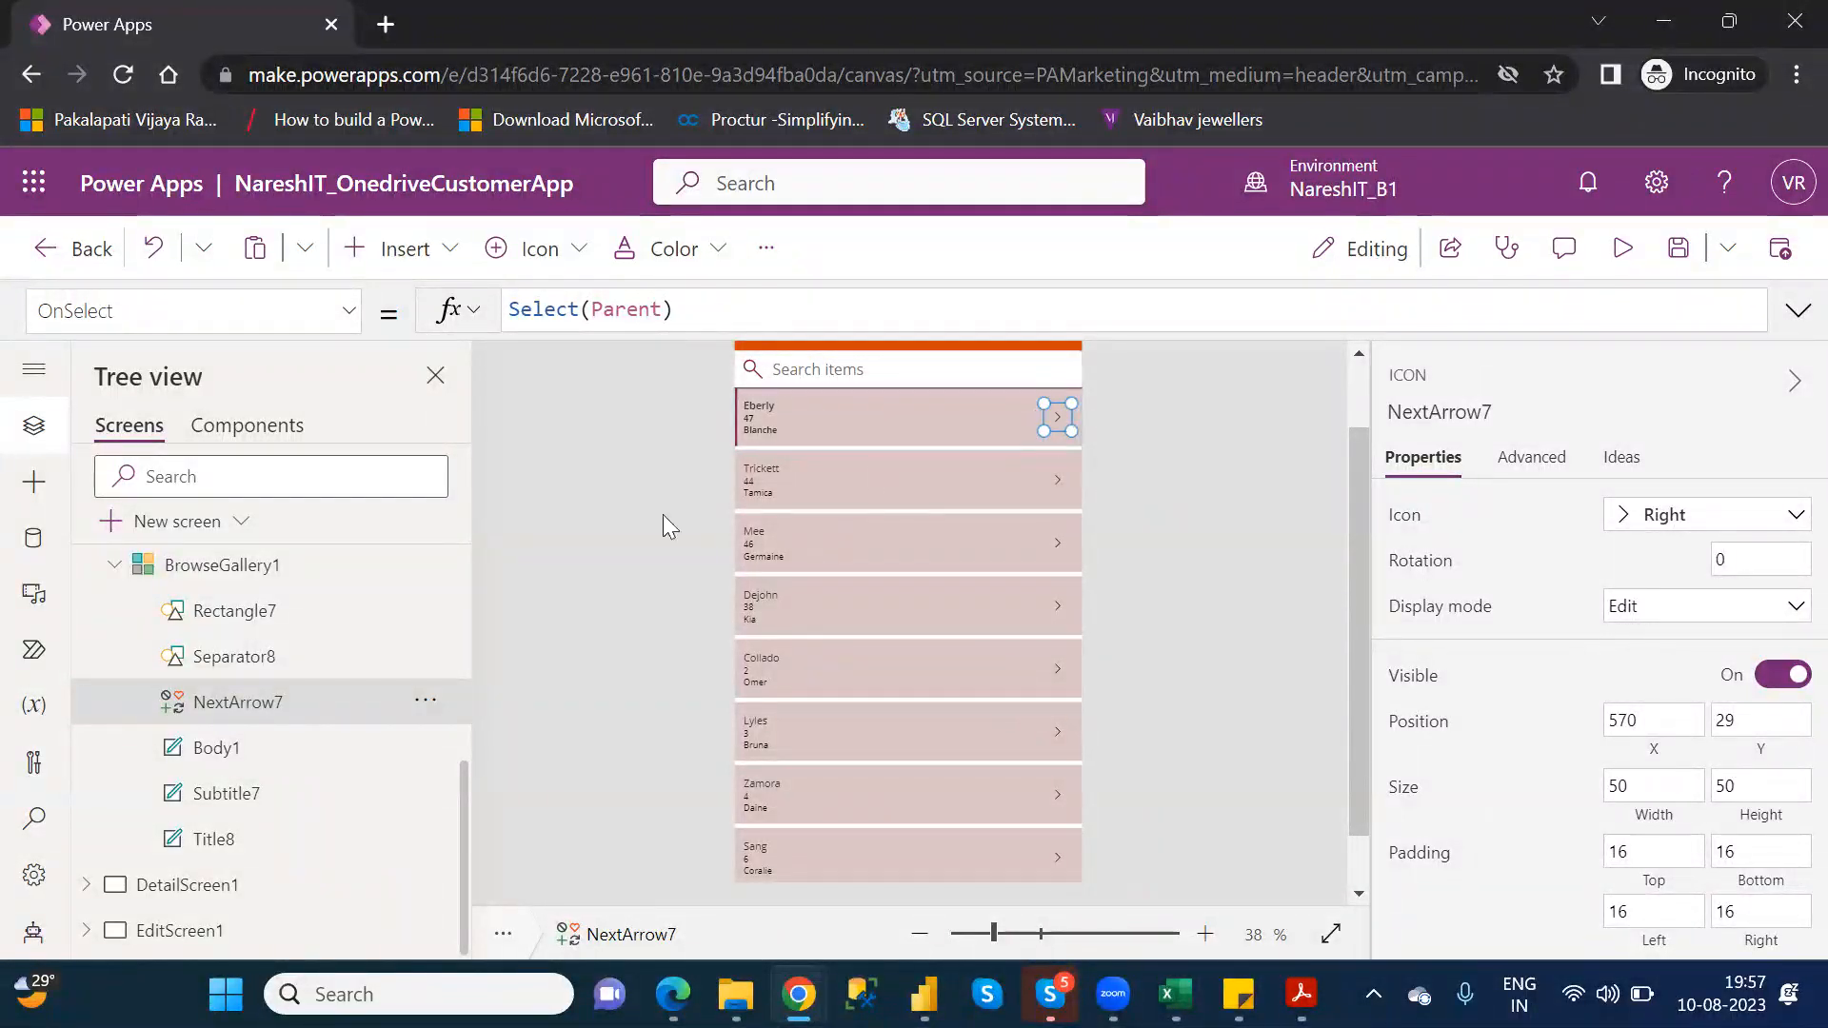
Examine the Text formulas of Body1, Subtitle7 and Title8, highlighting the field name in Title8's formula.
left_click(264, 764)
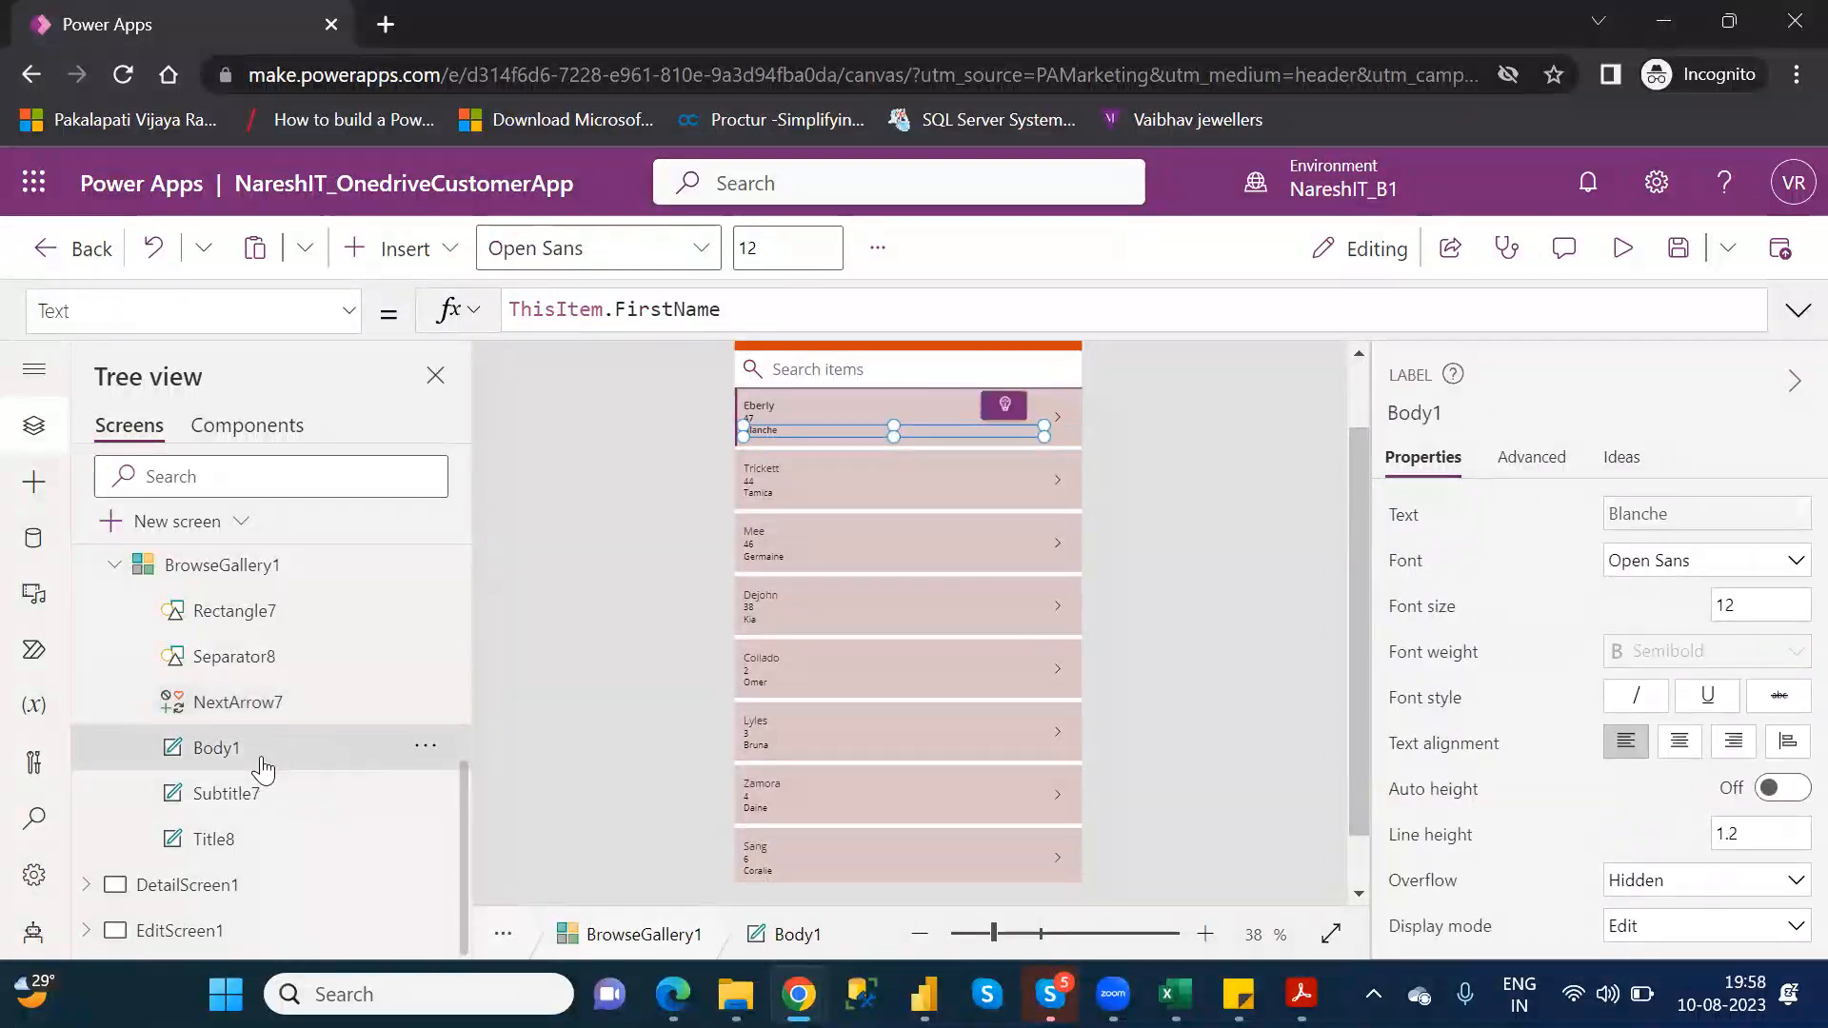
left_click(259, 802)
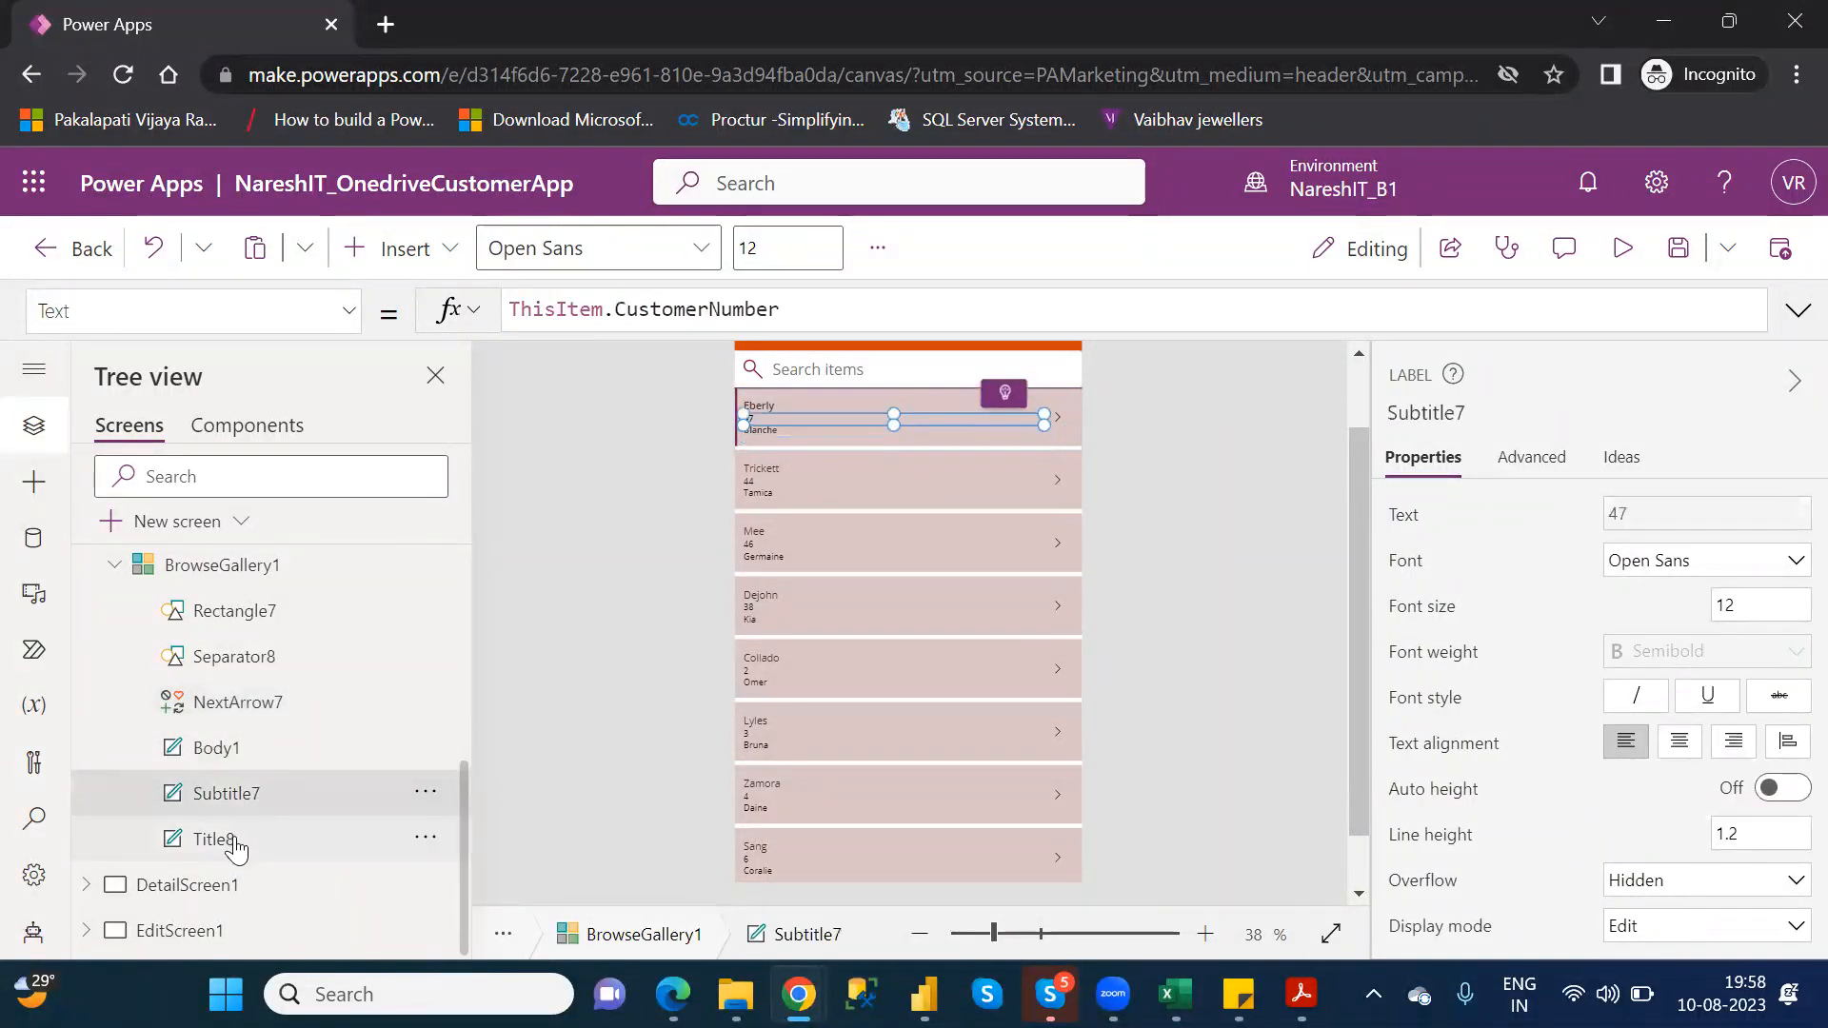
left_click(234, 845)
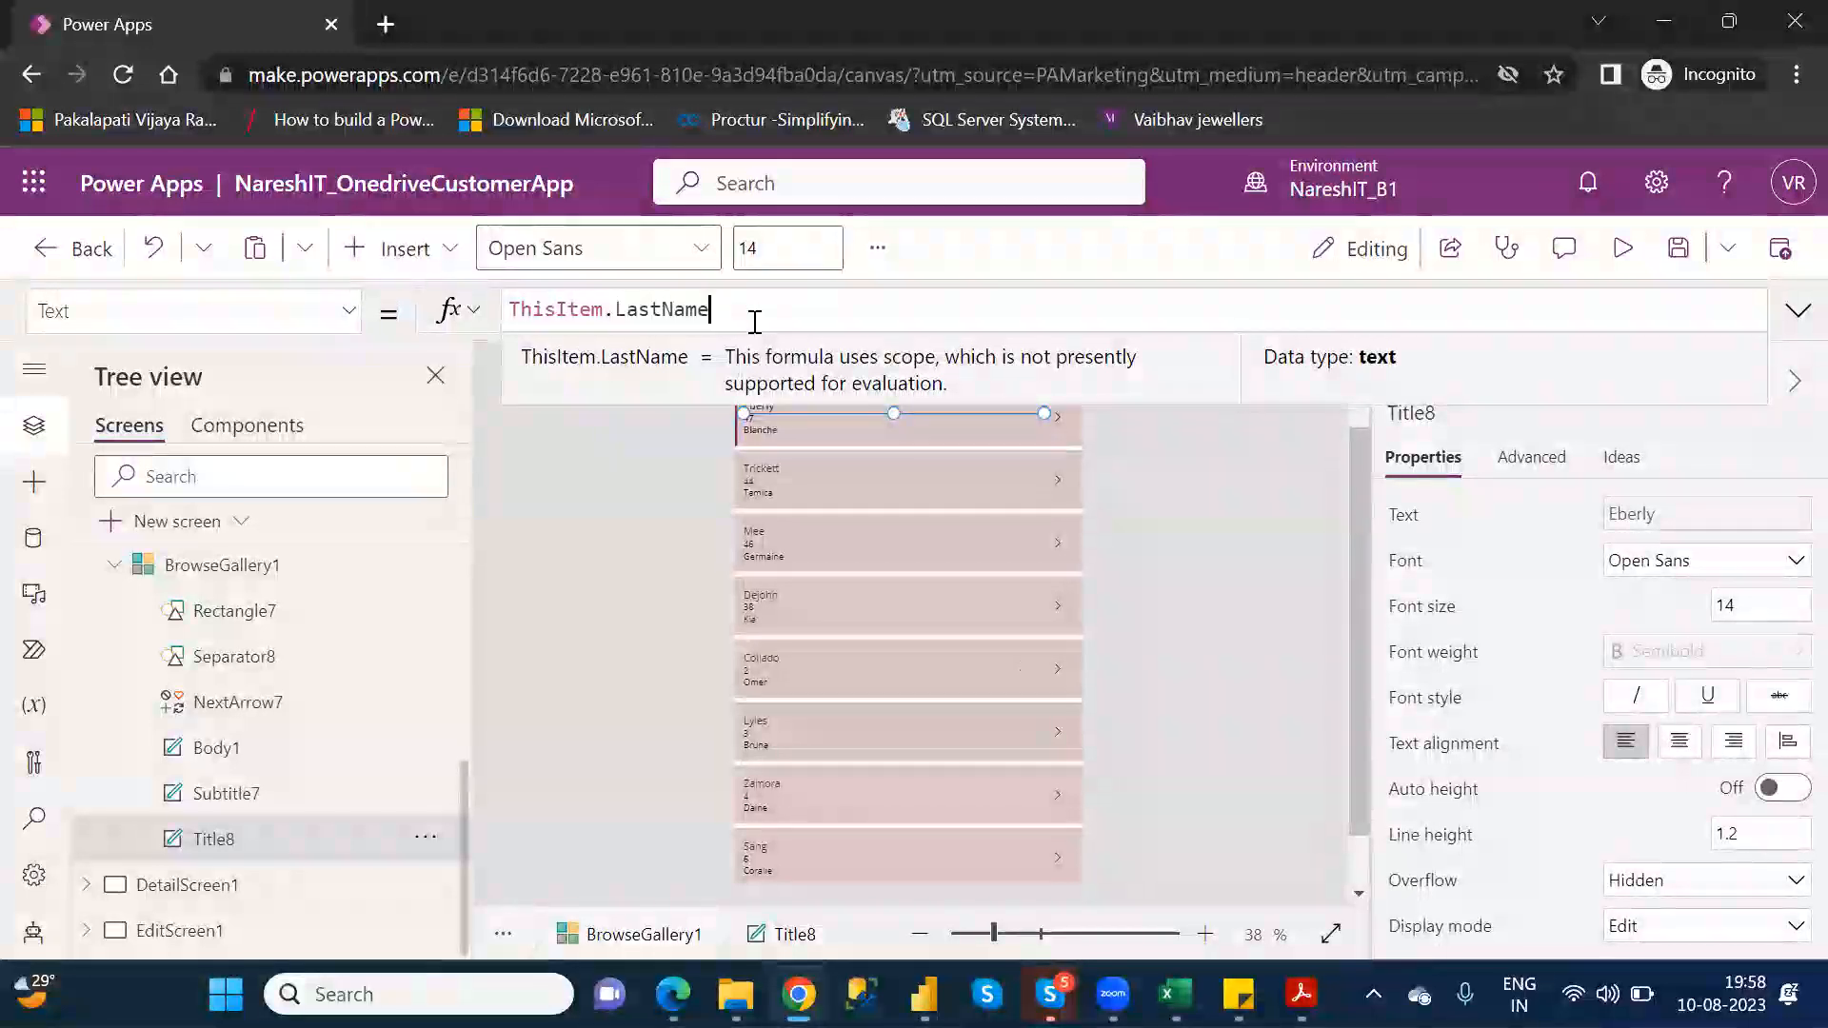
left_click(222, 845)
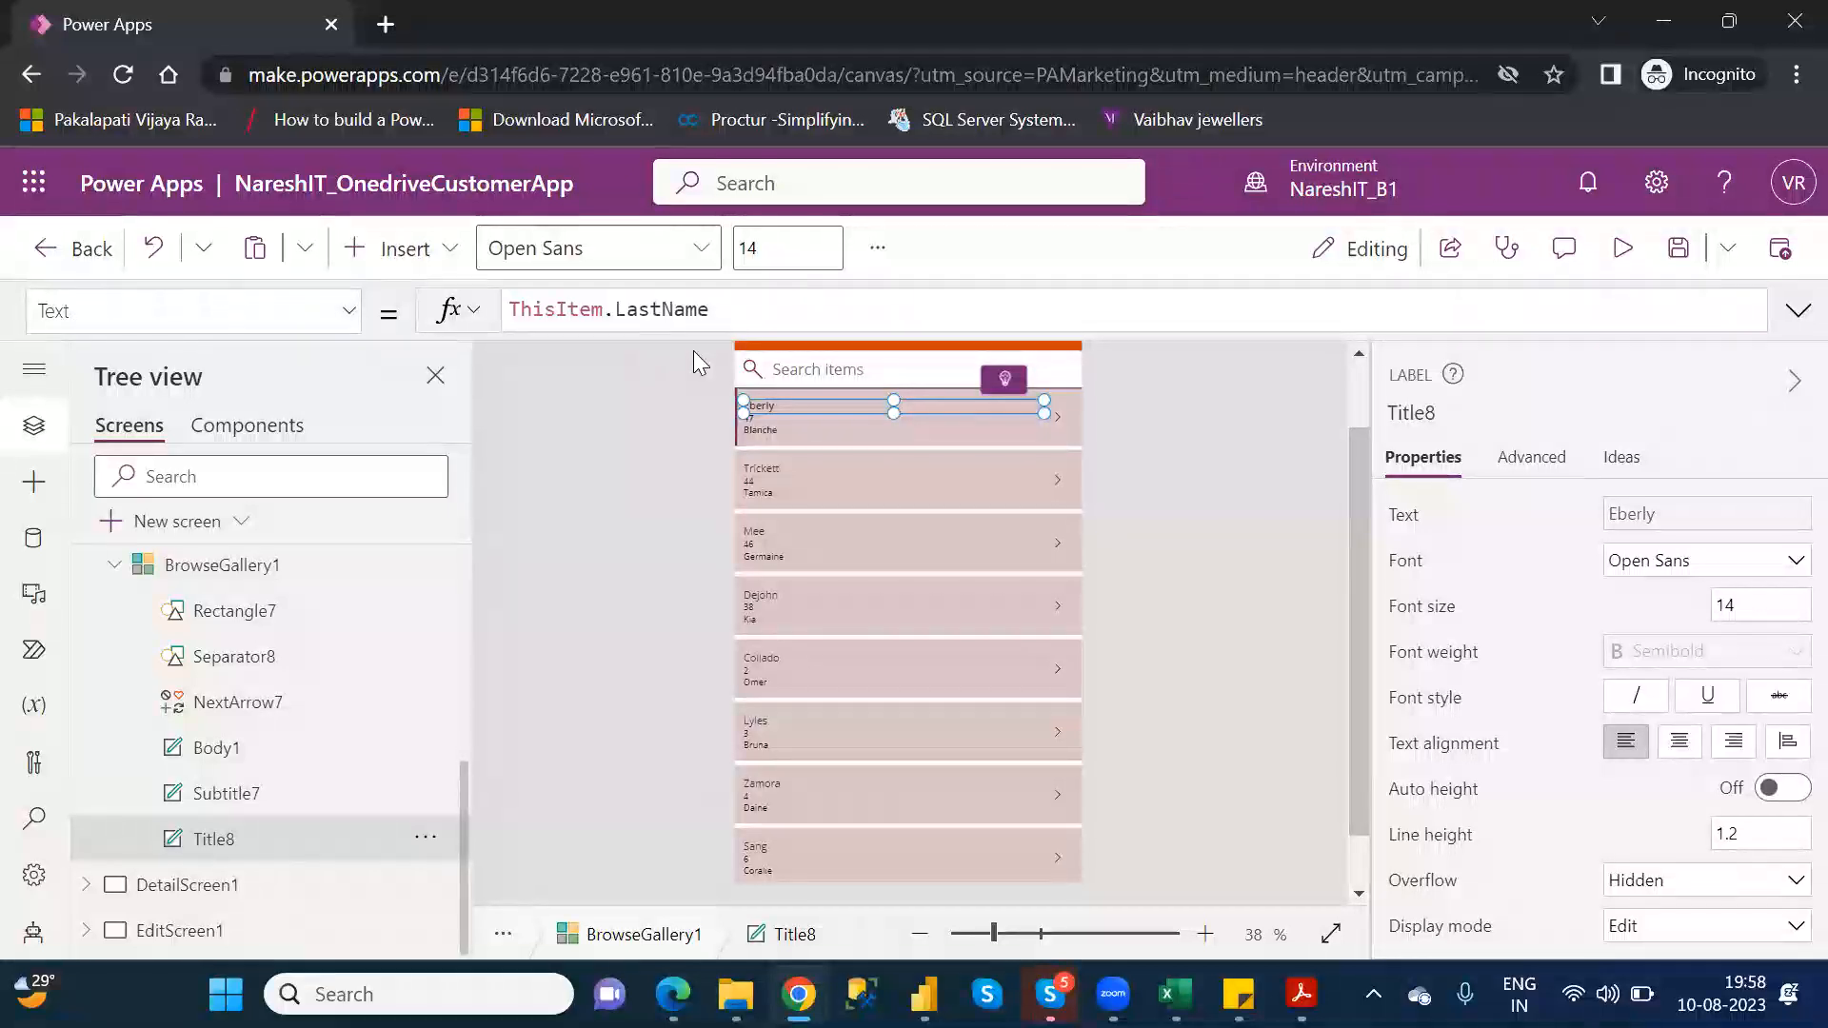
double_click(692, 311)
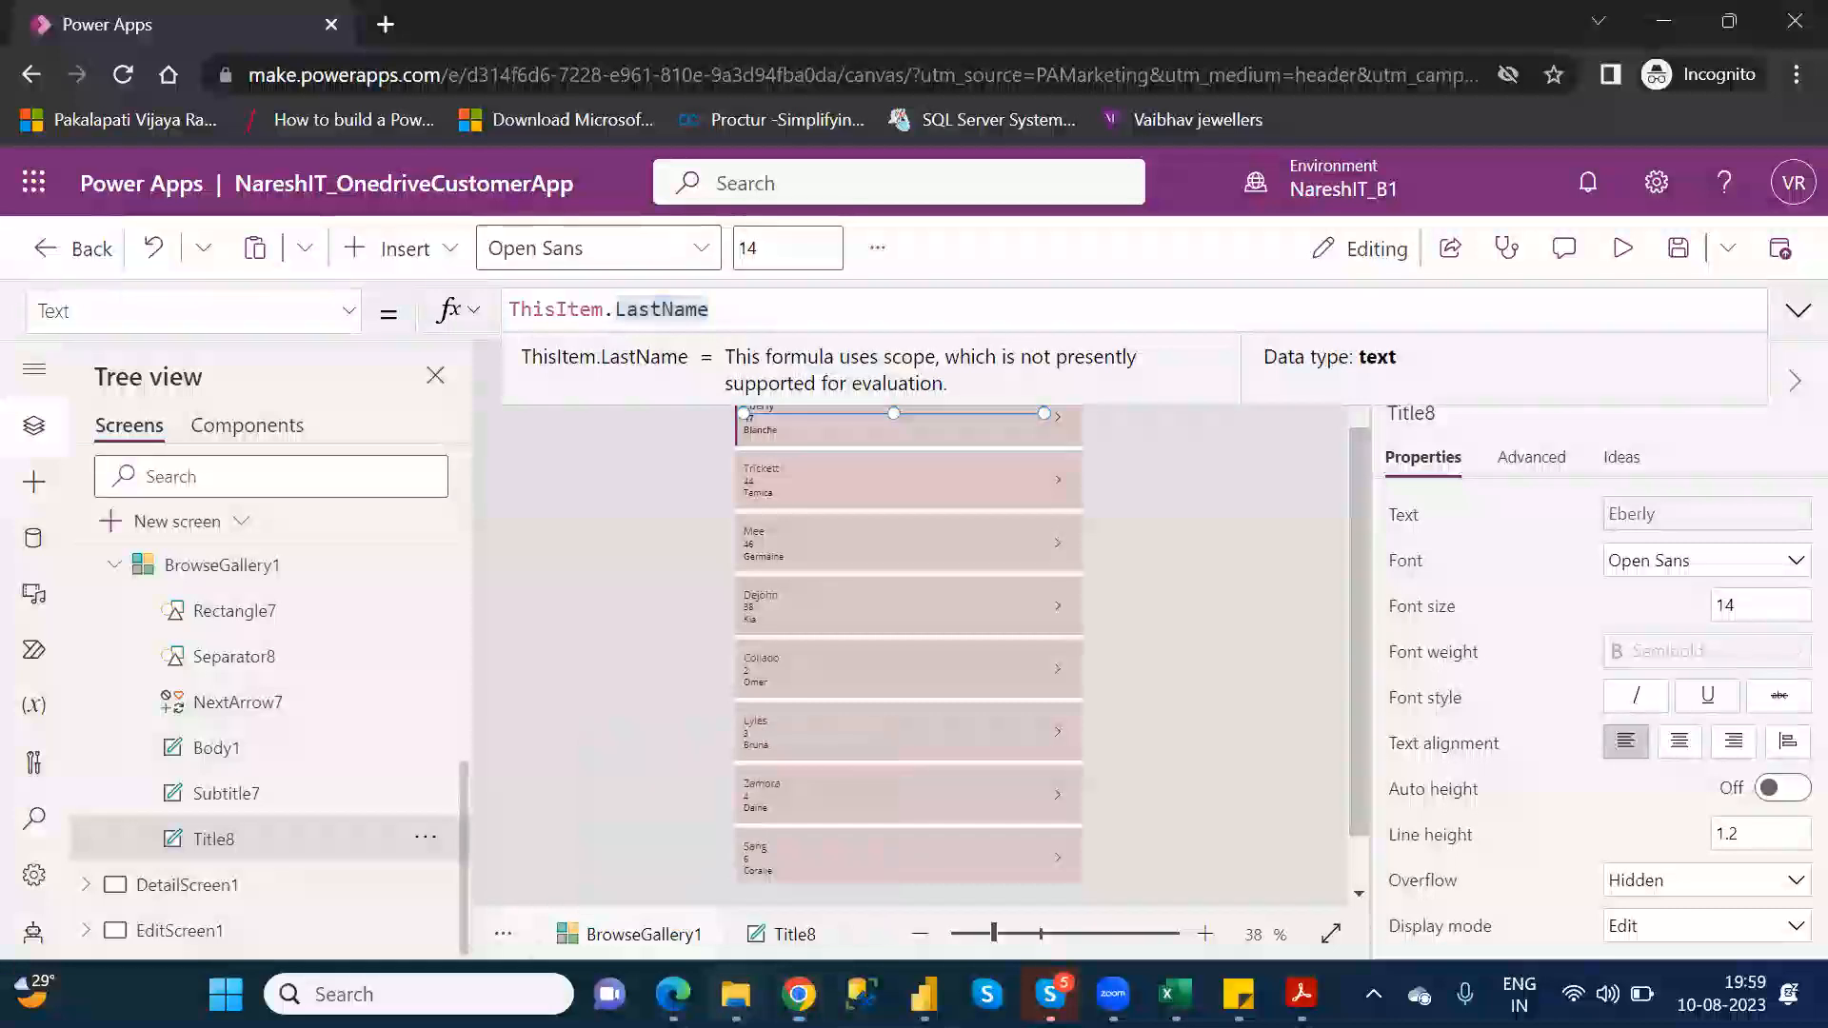
Open the Customers workbook from the personal OneDrive folder and examine its column headers and first customer record.
left_click(735, 994)
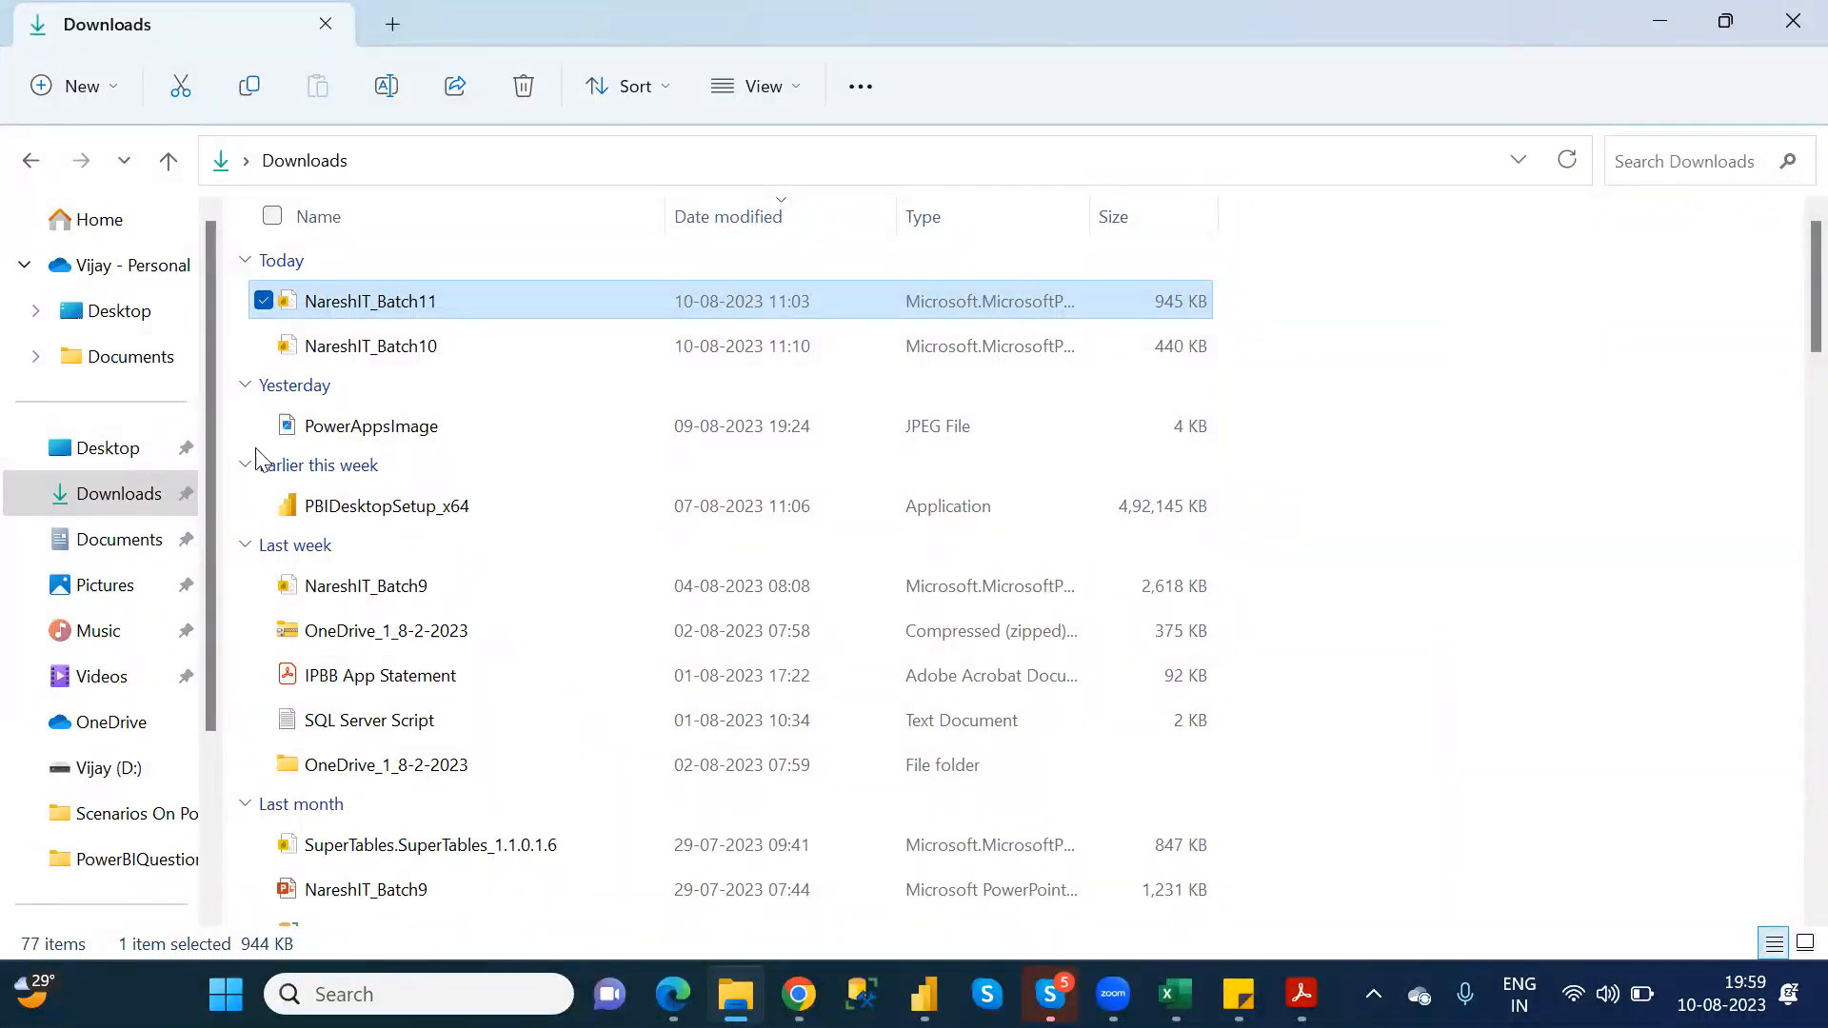
left_click(133, 276)
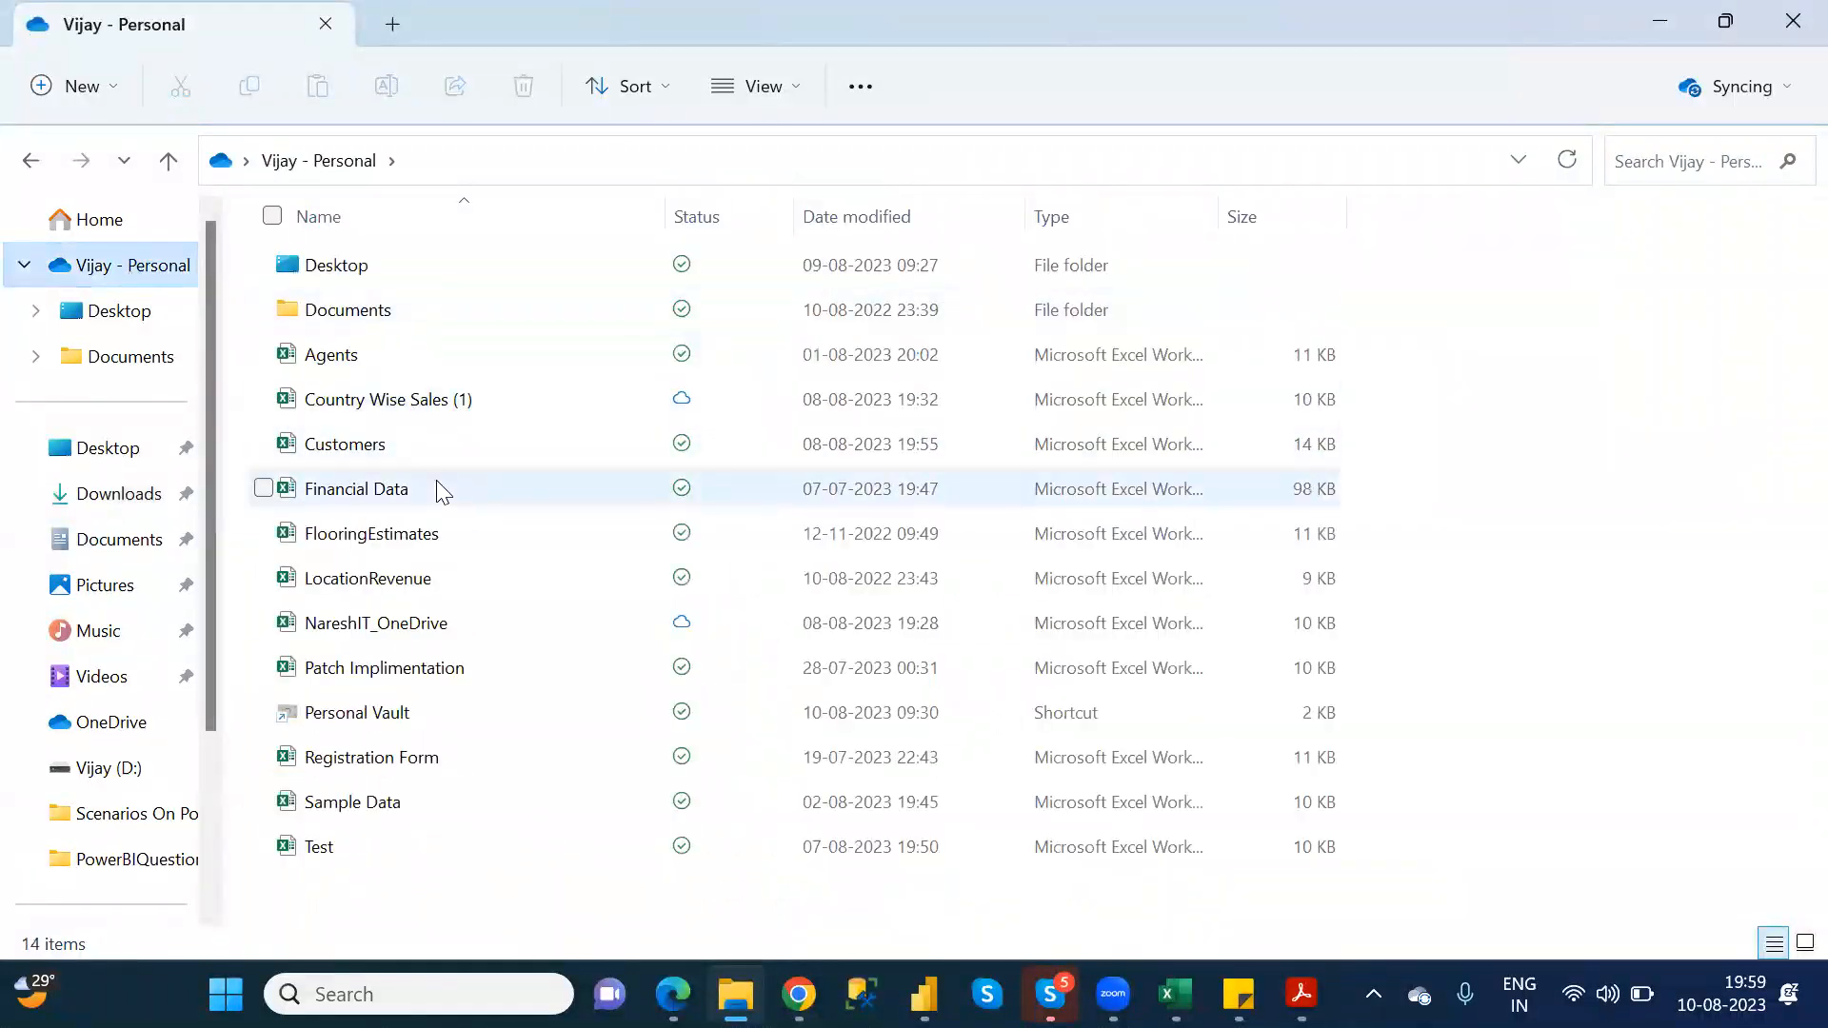
double_click(378, 450)
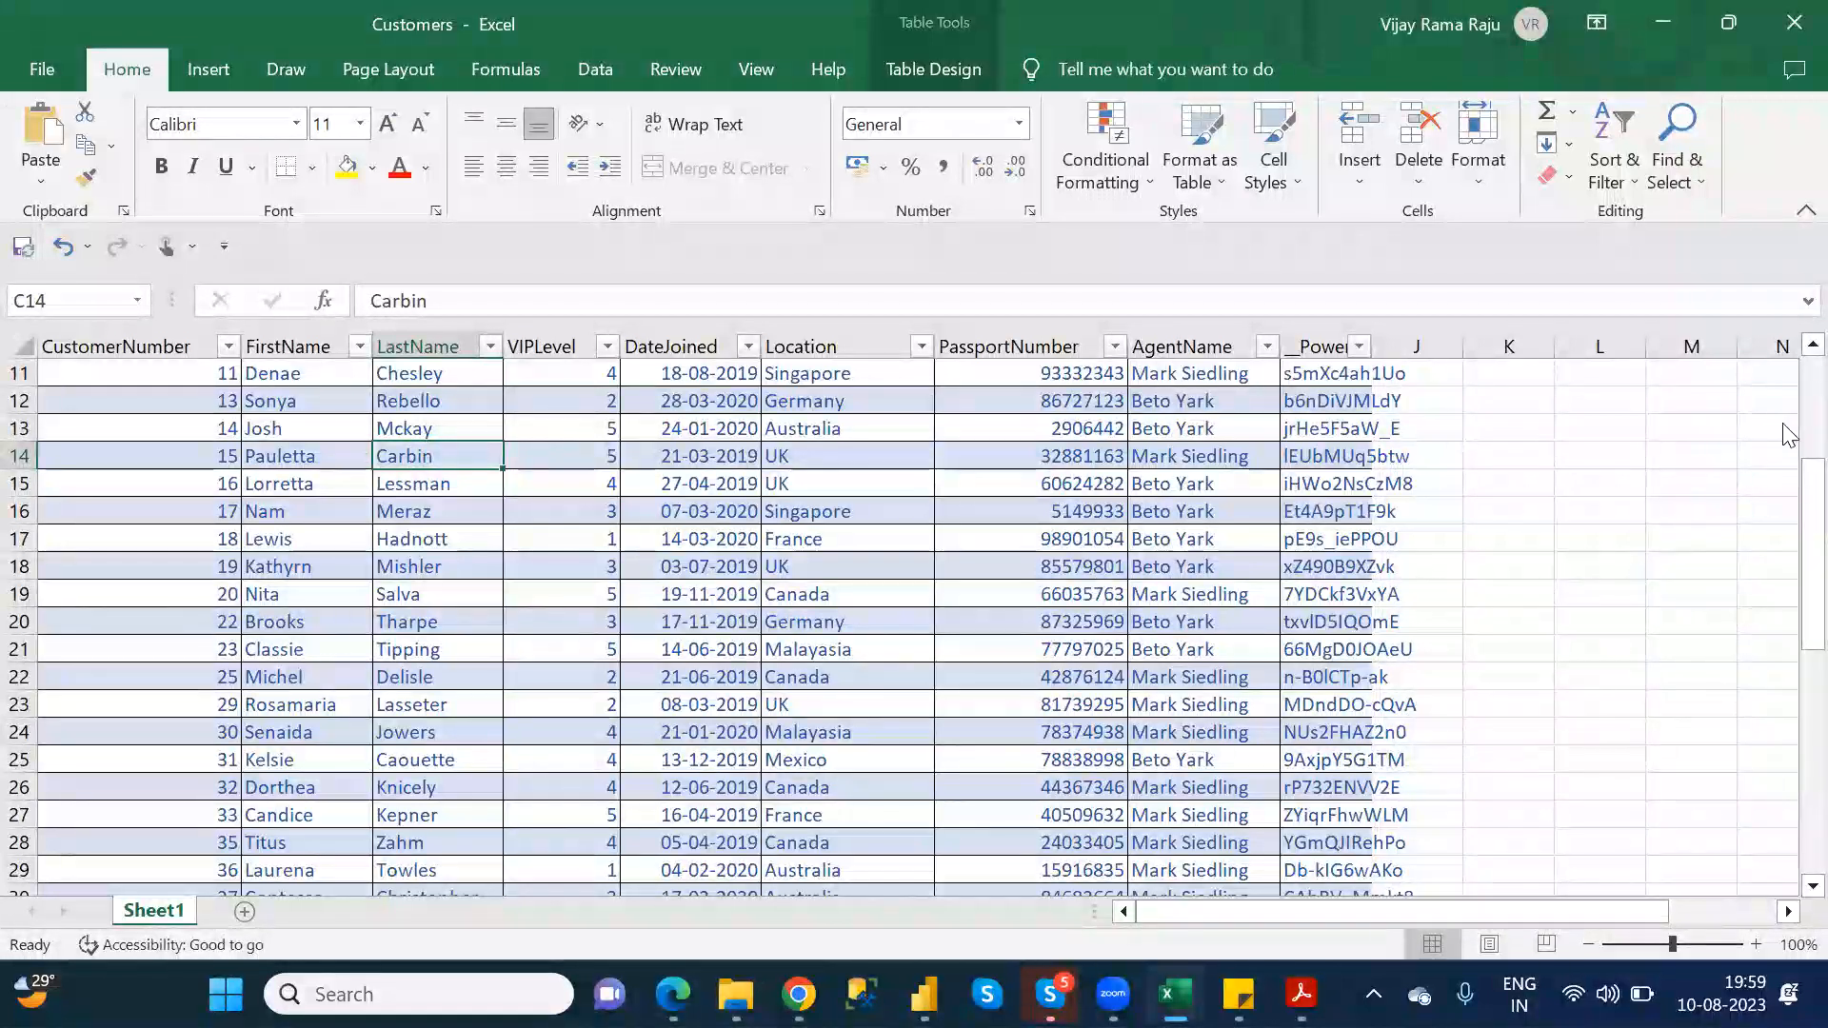
scroll(1783, 400, "up", 4)
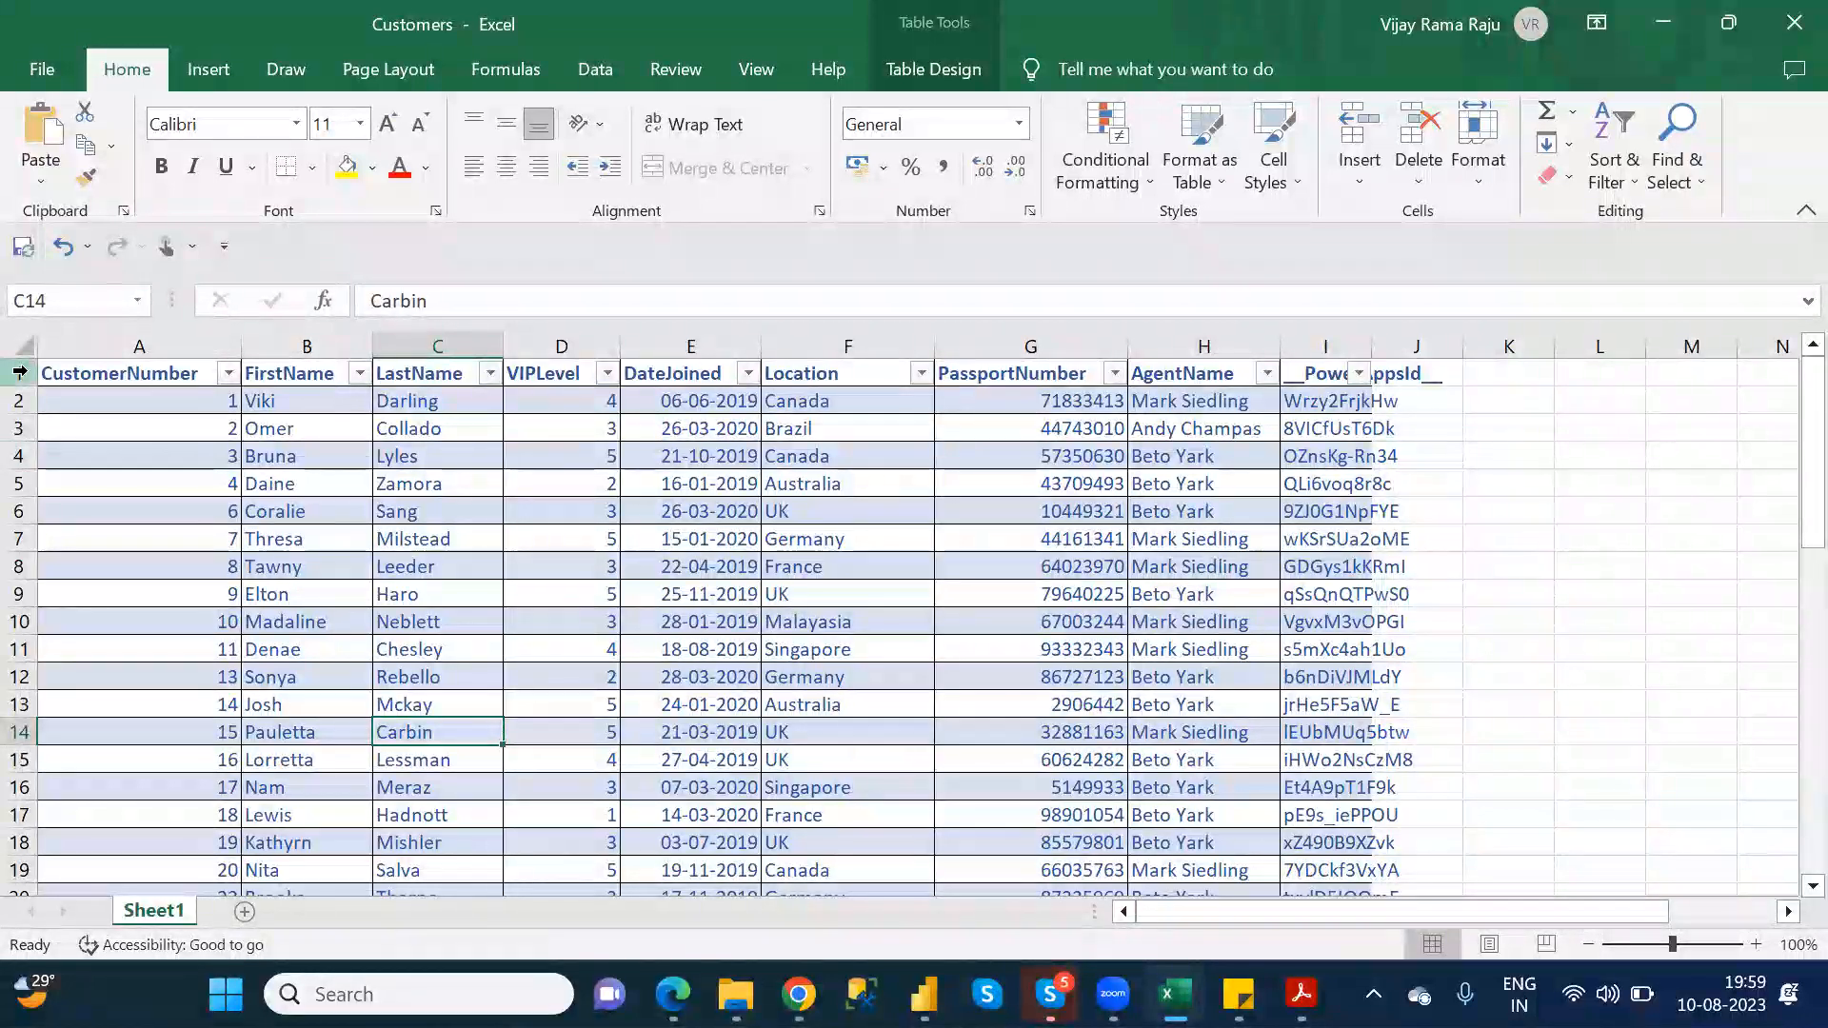
left_click(18, 400)
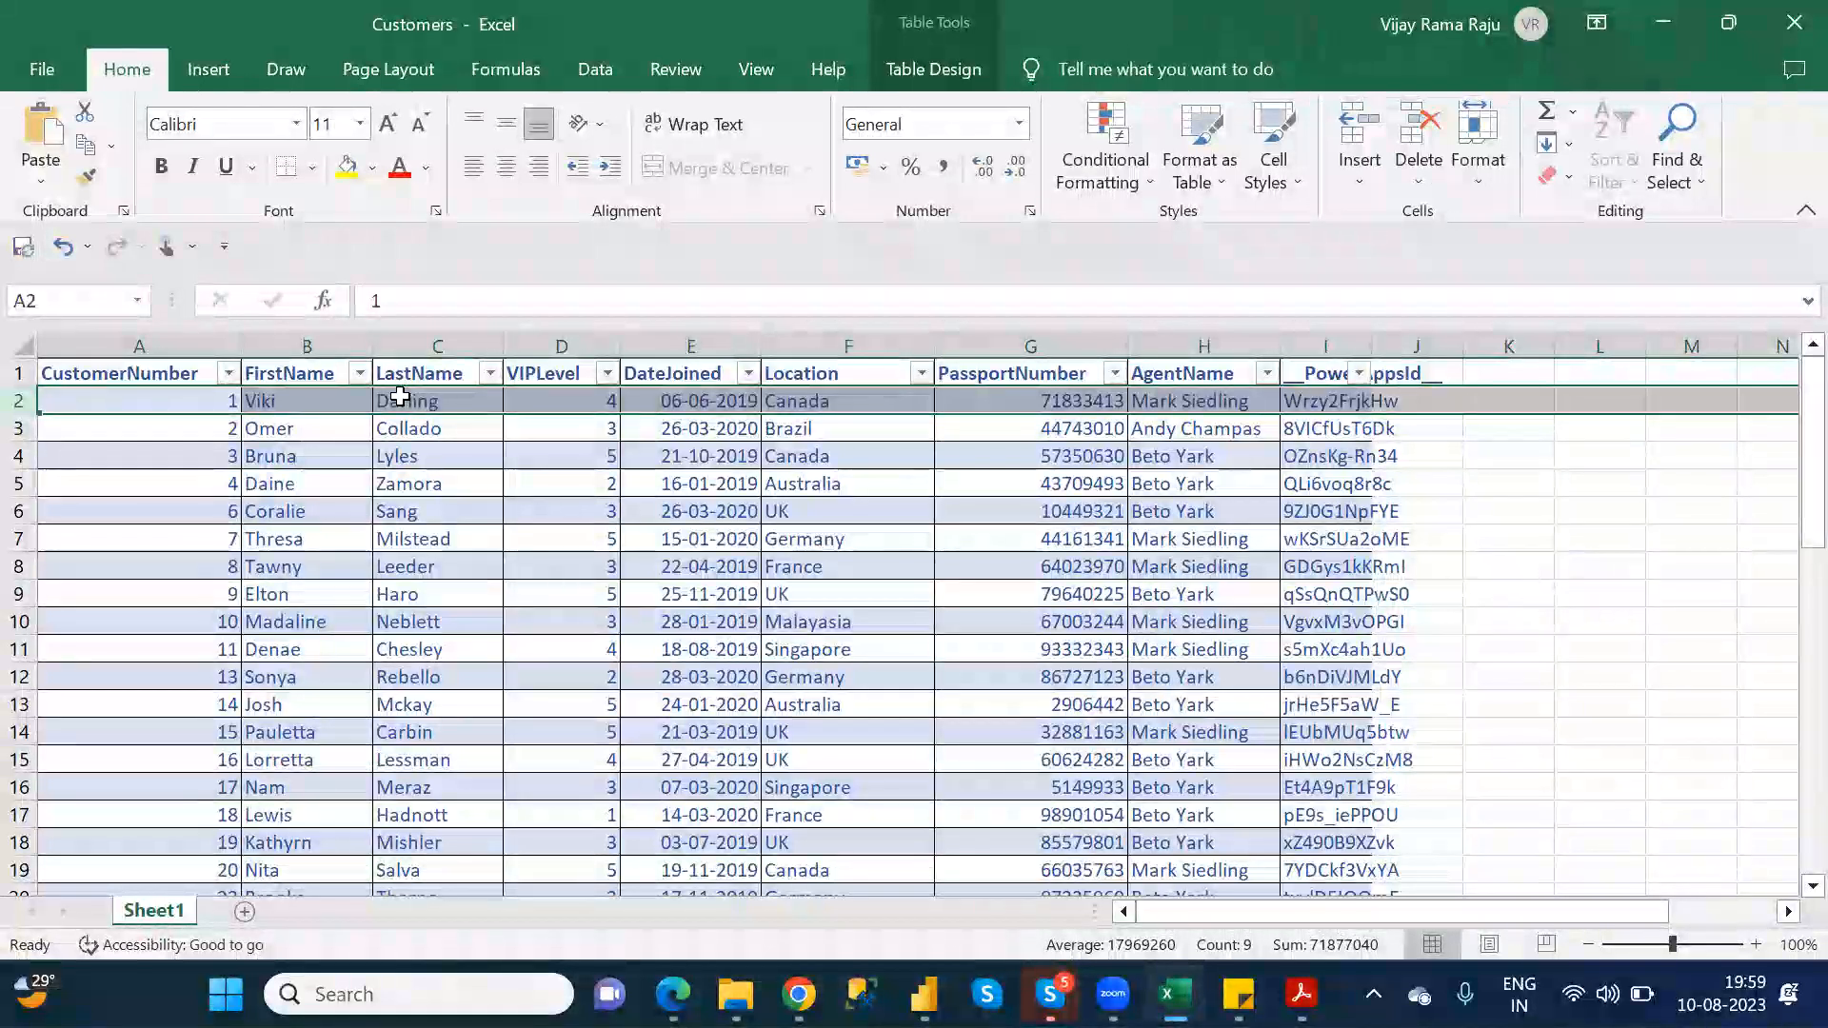
Close the Customers workbook and switch back to the Power Apps editor with Title8's formula.
left_click(1787, 28)
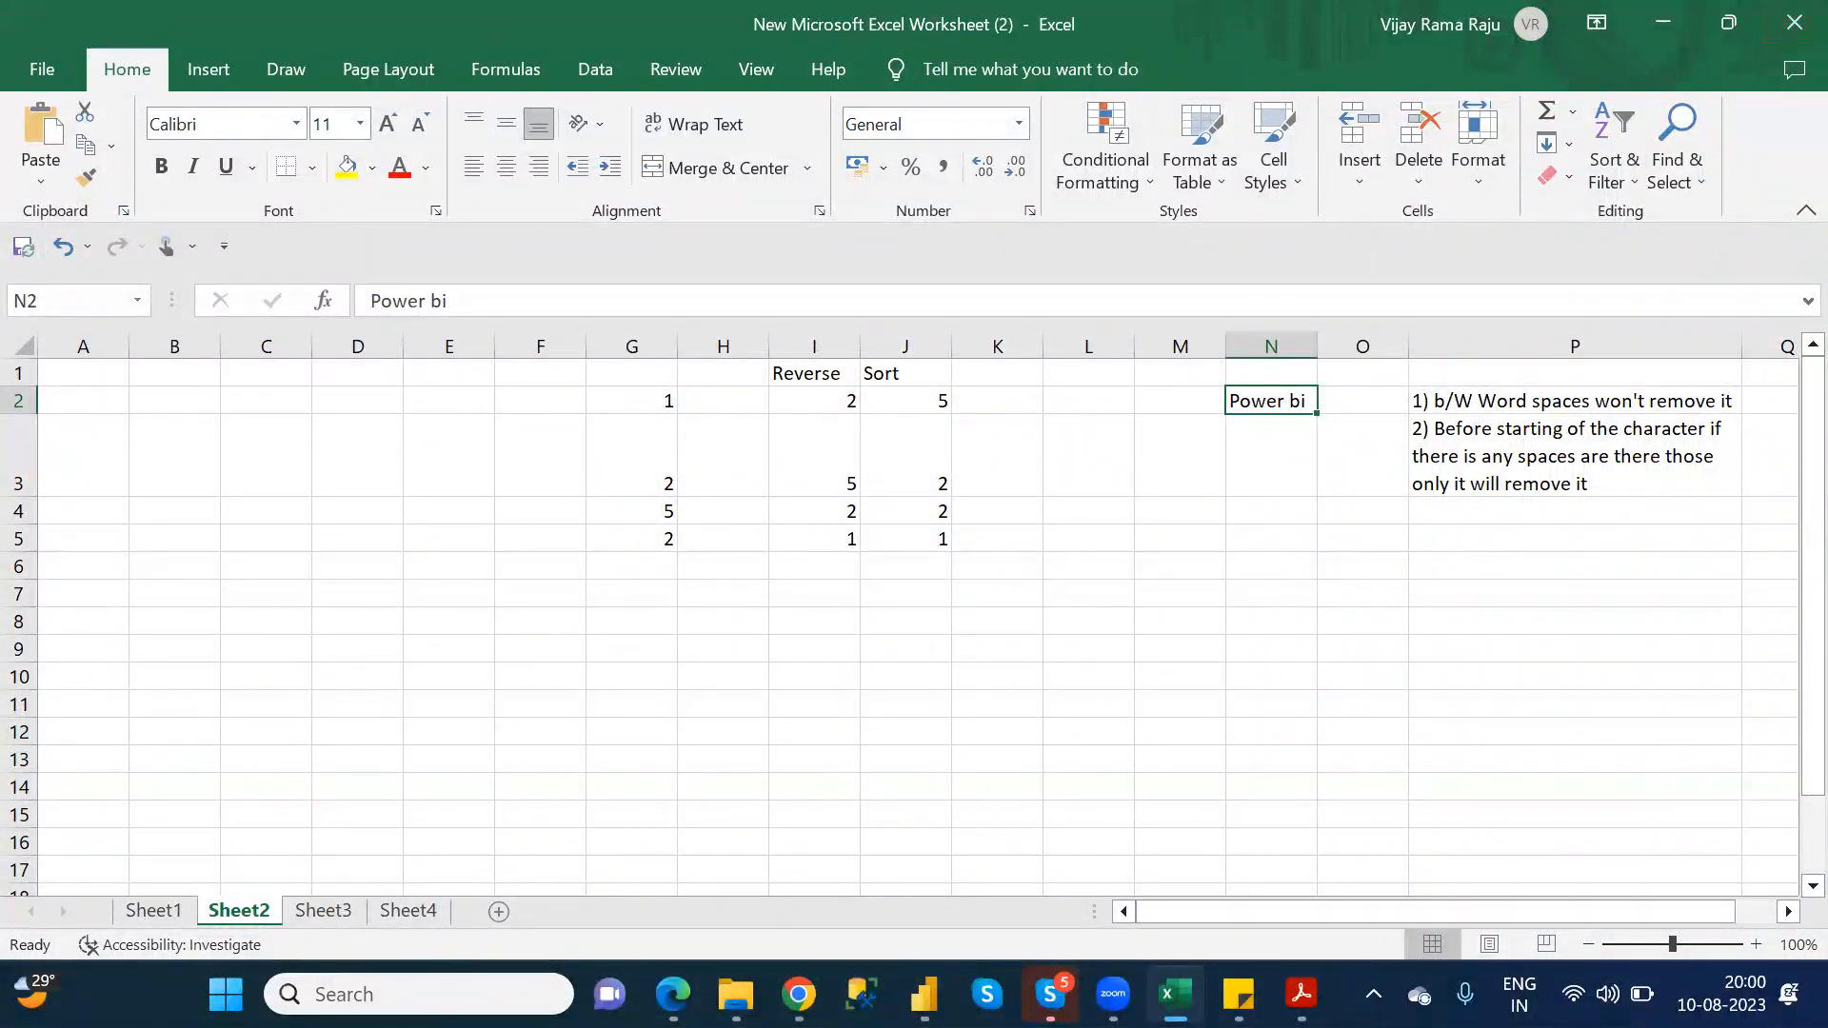
left_click(672, 994)
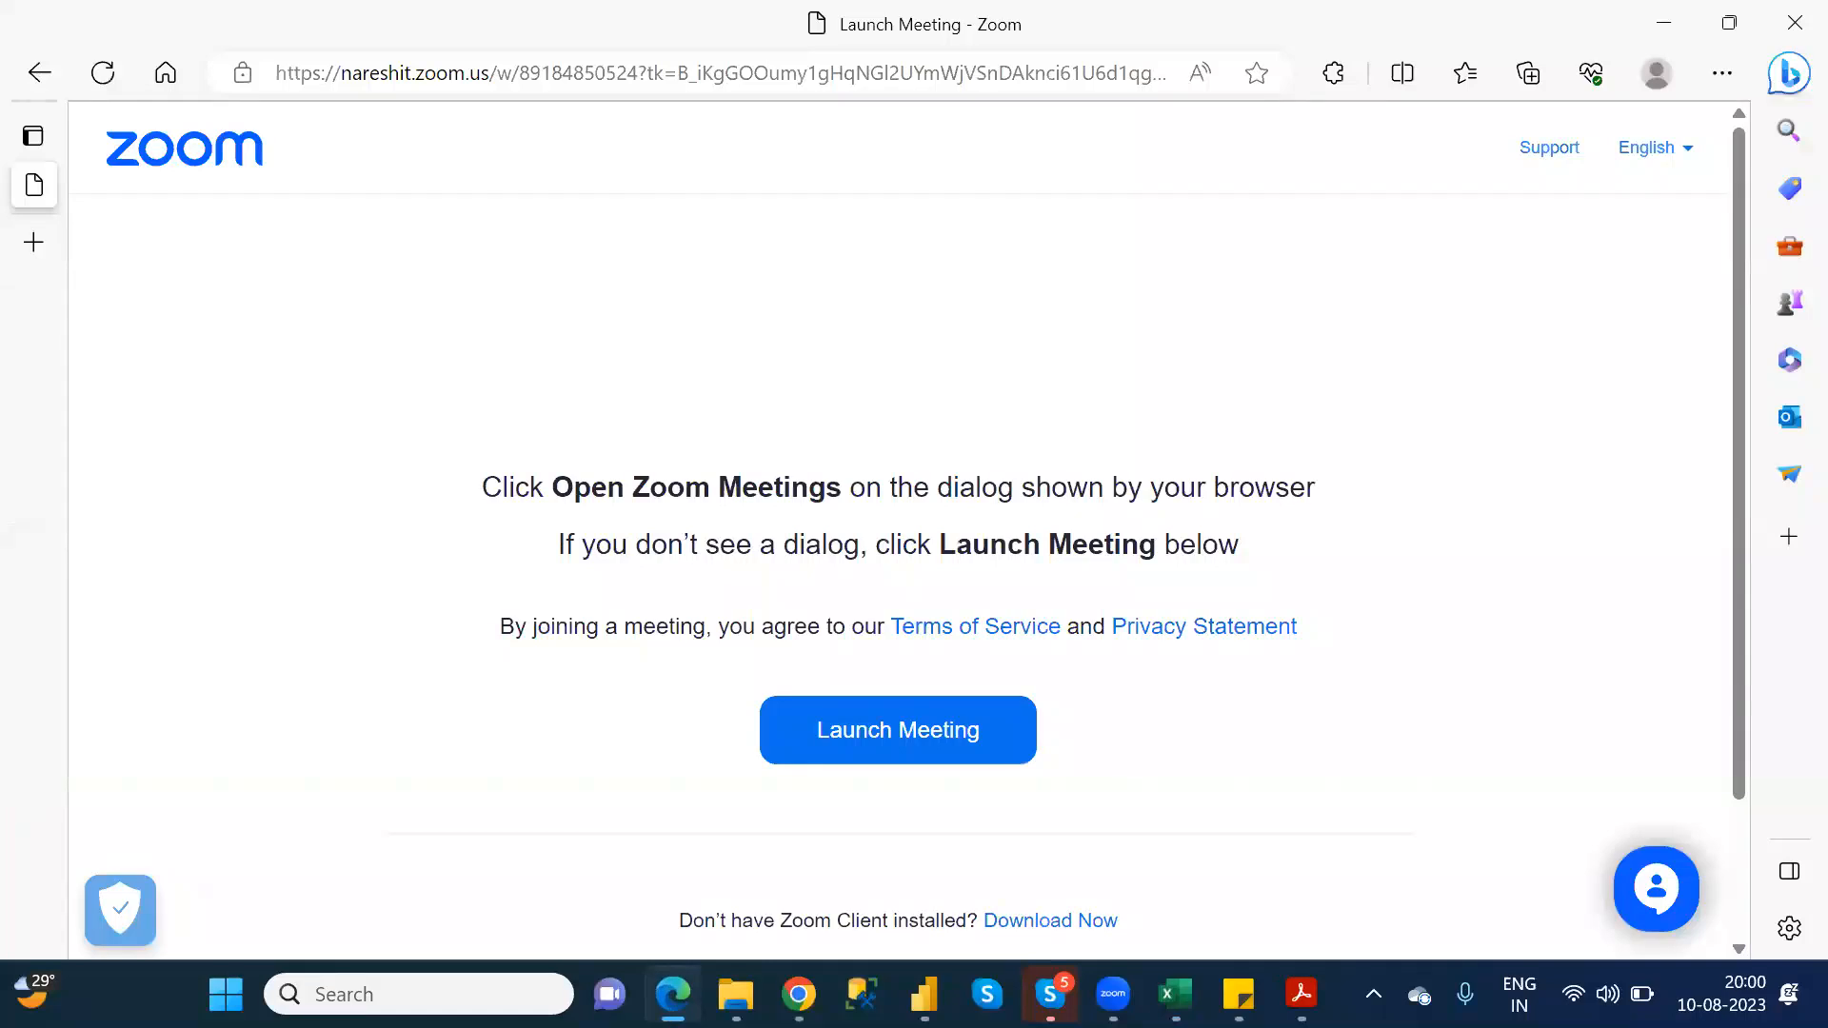
mouse_move(799, 993)
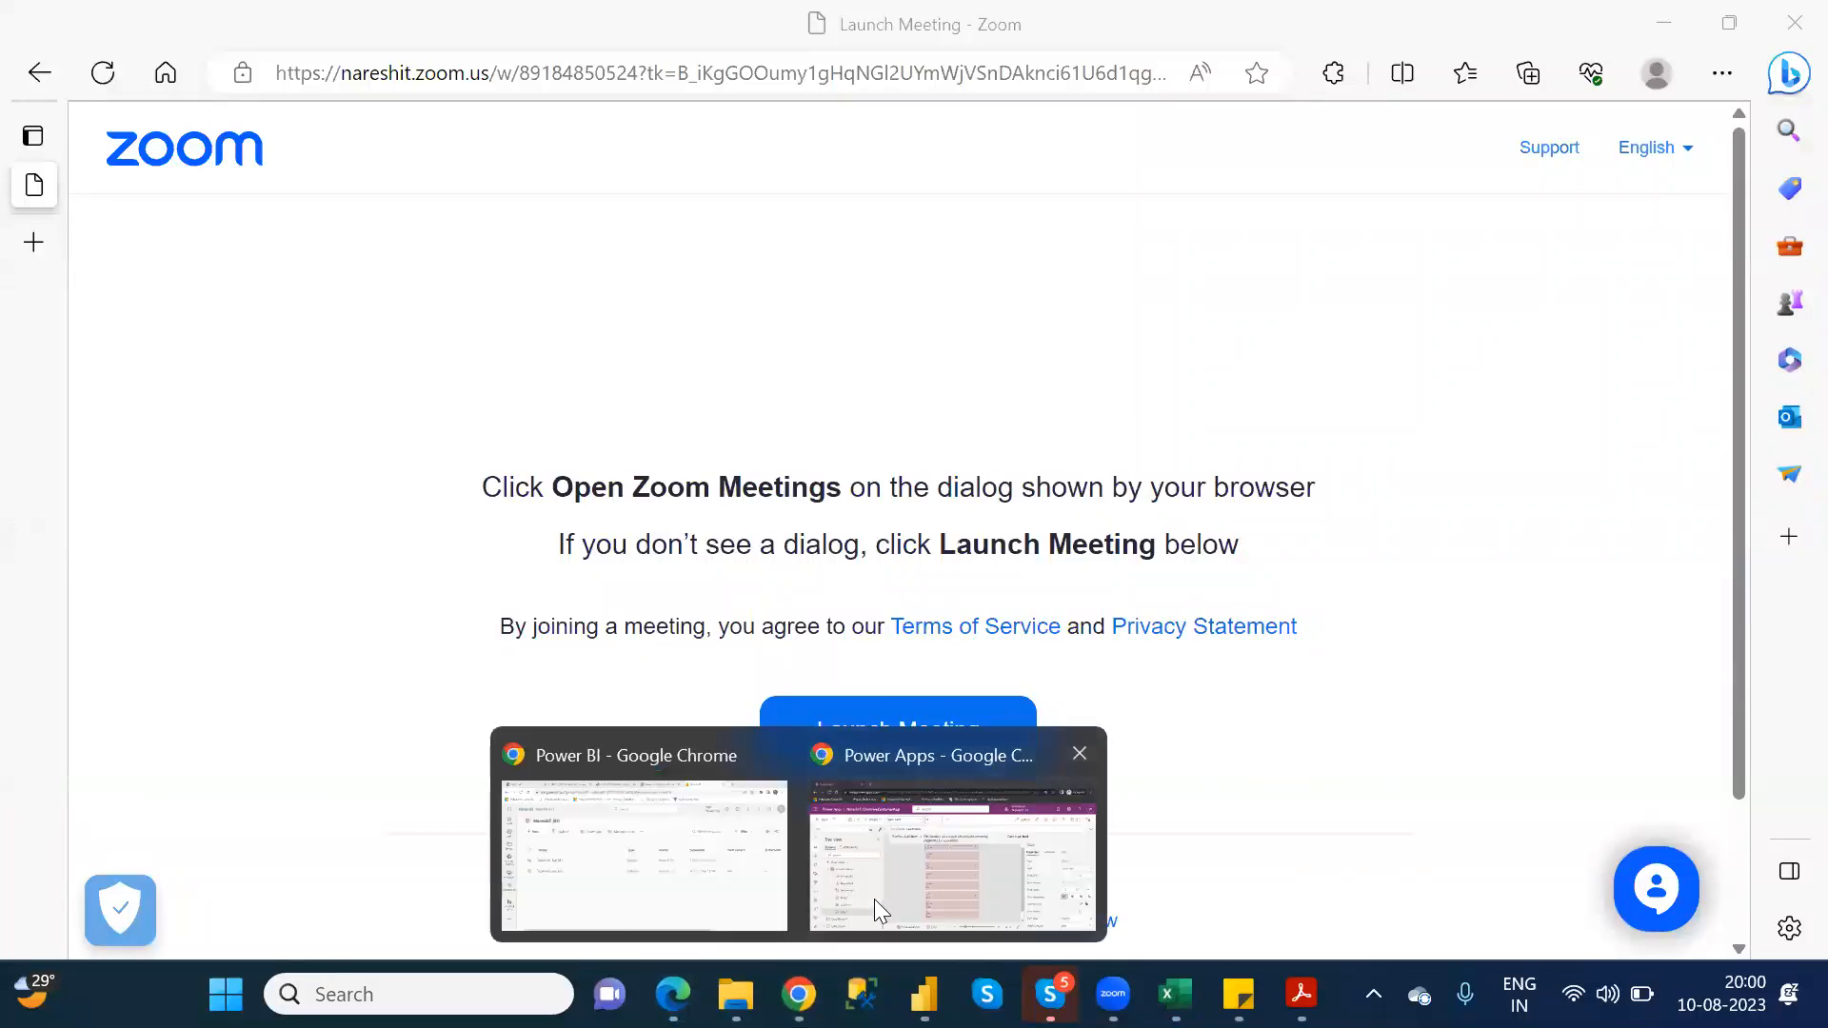
left_click(874, 899)
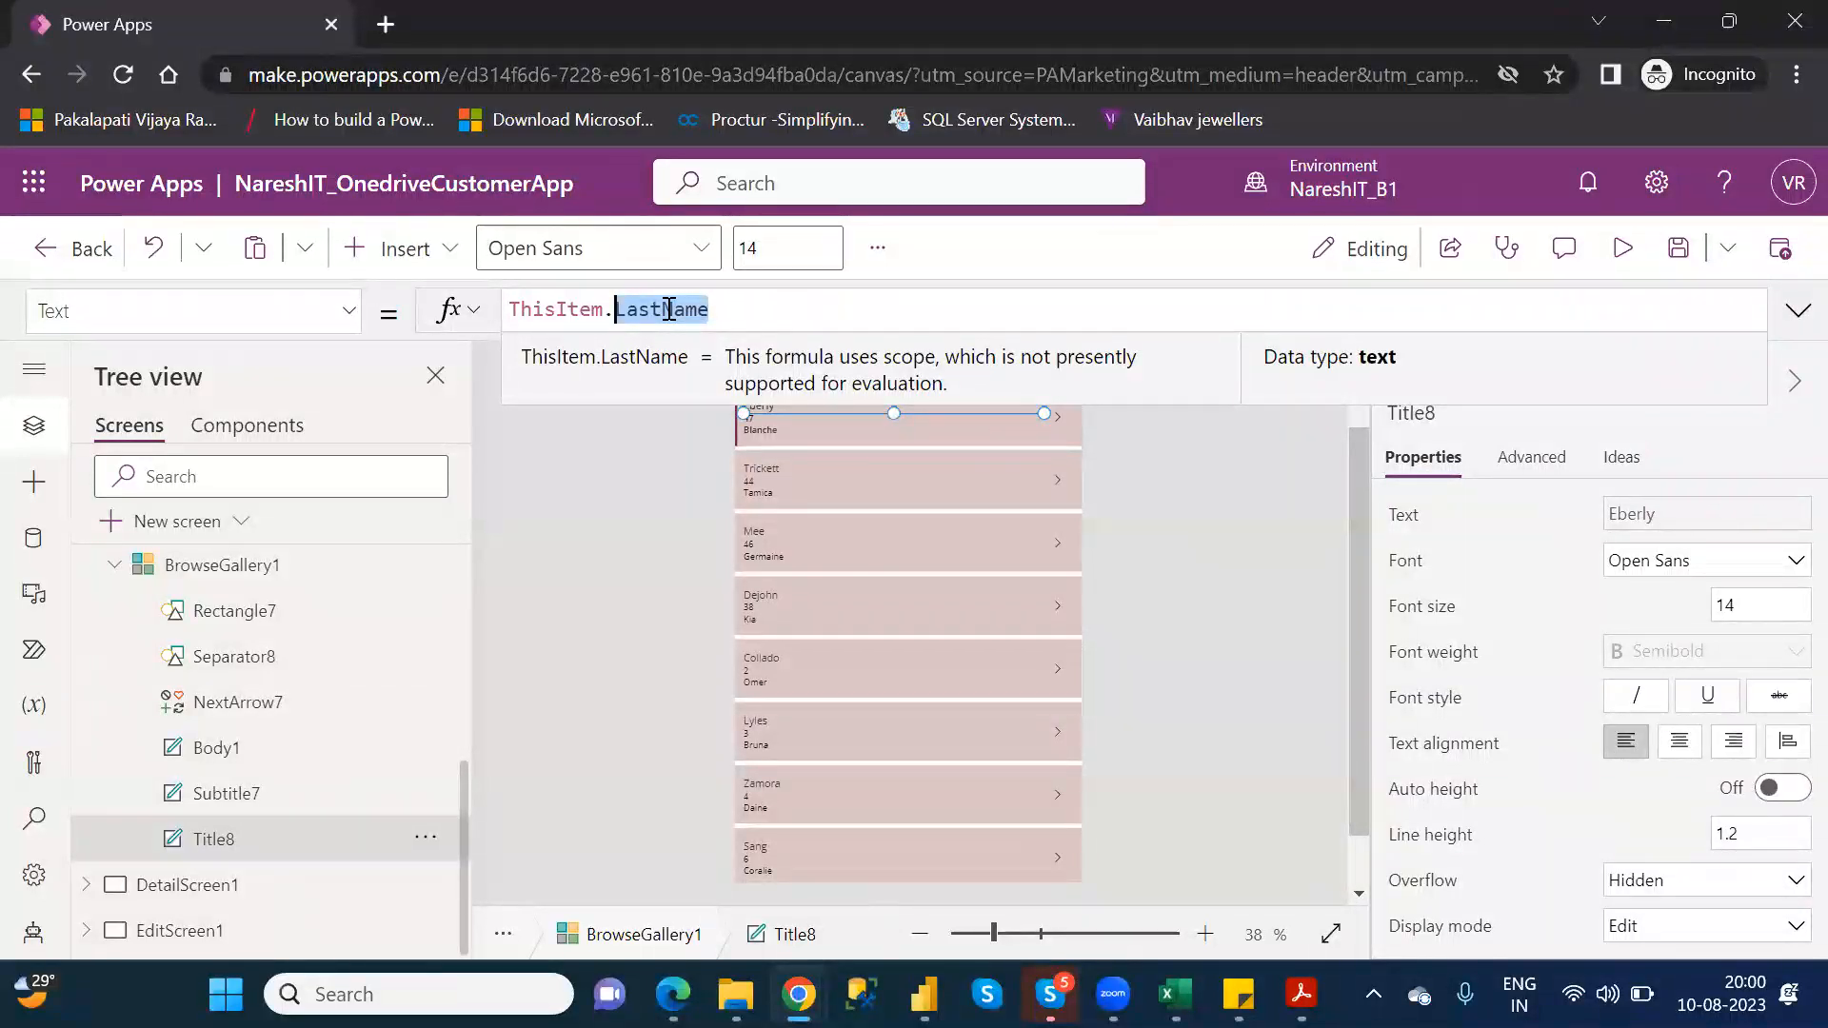
Change Title8's Text formula to ThisItem.FirstName.
key("BackSpace")
key("BackSpace")
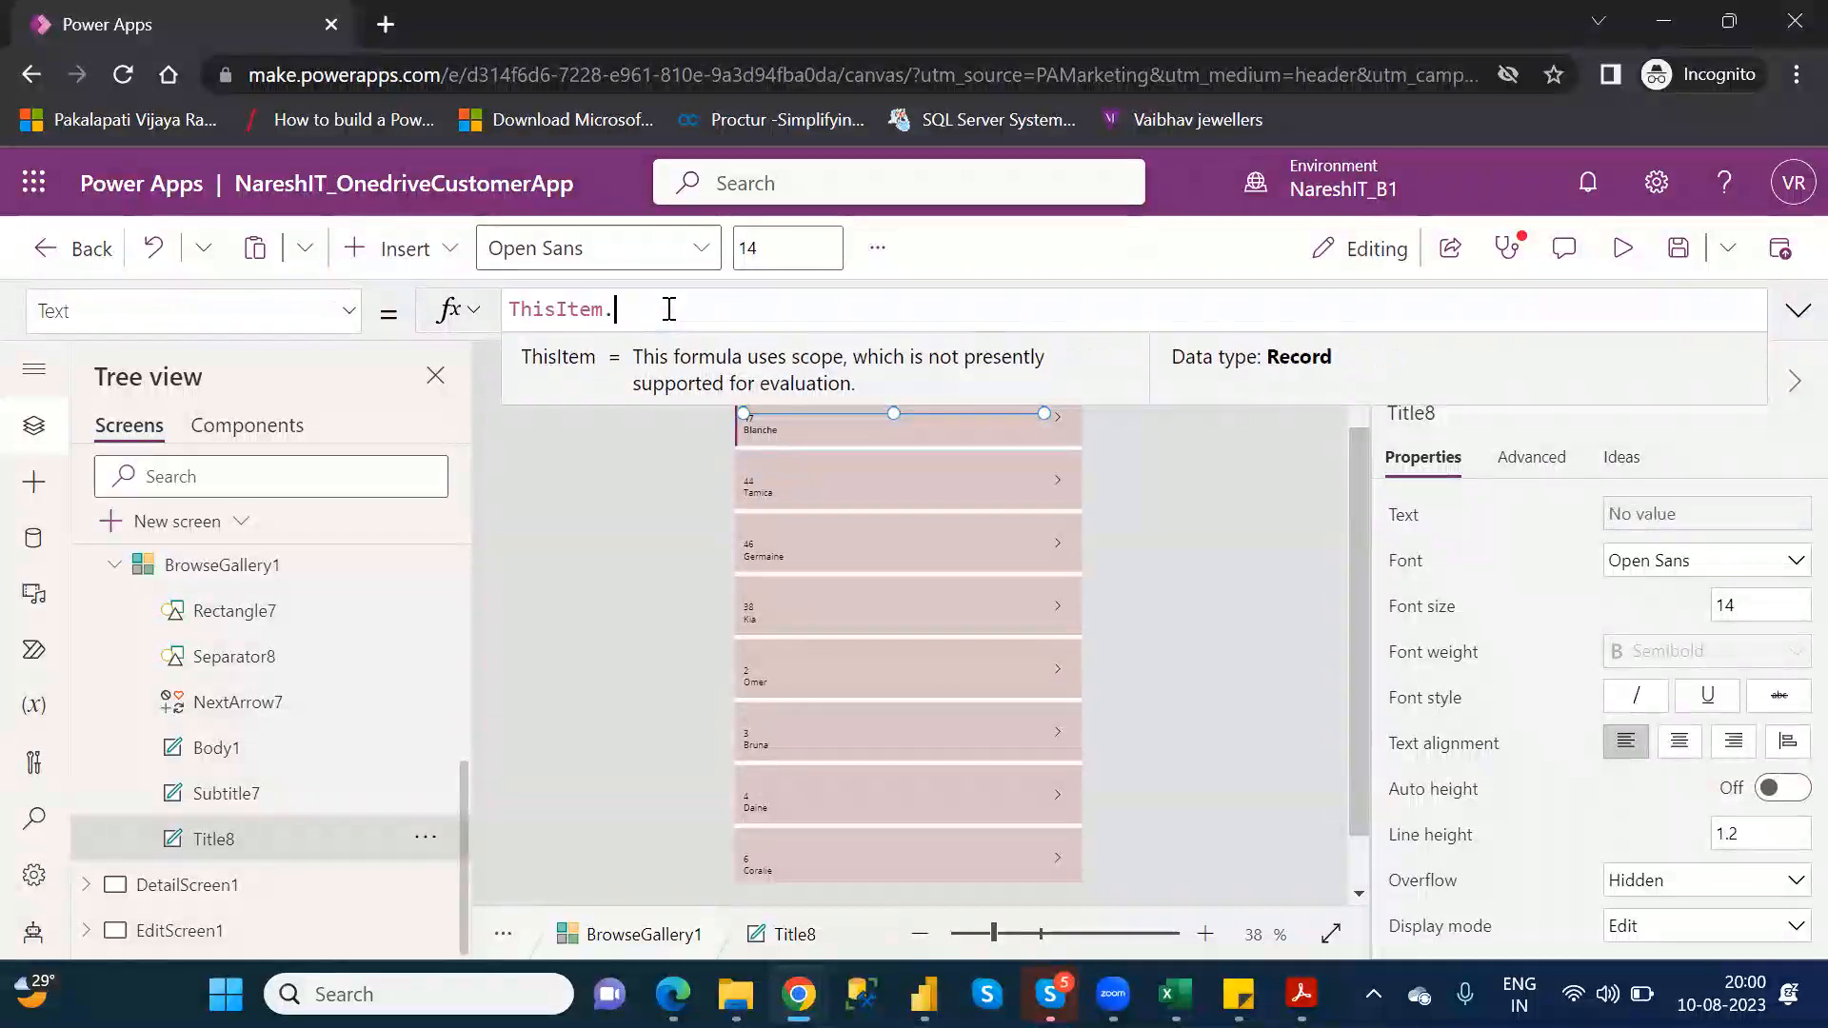
type(".")
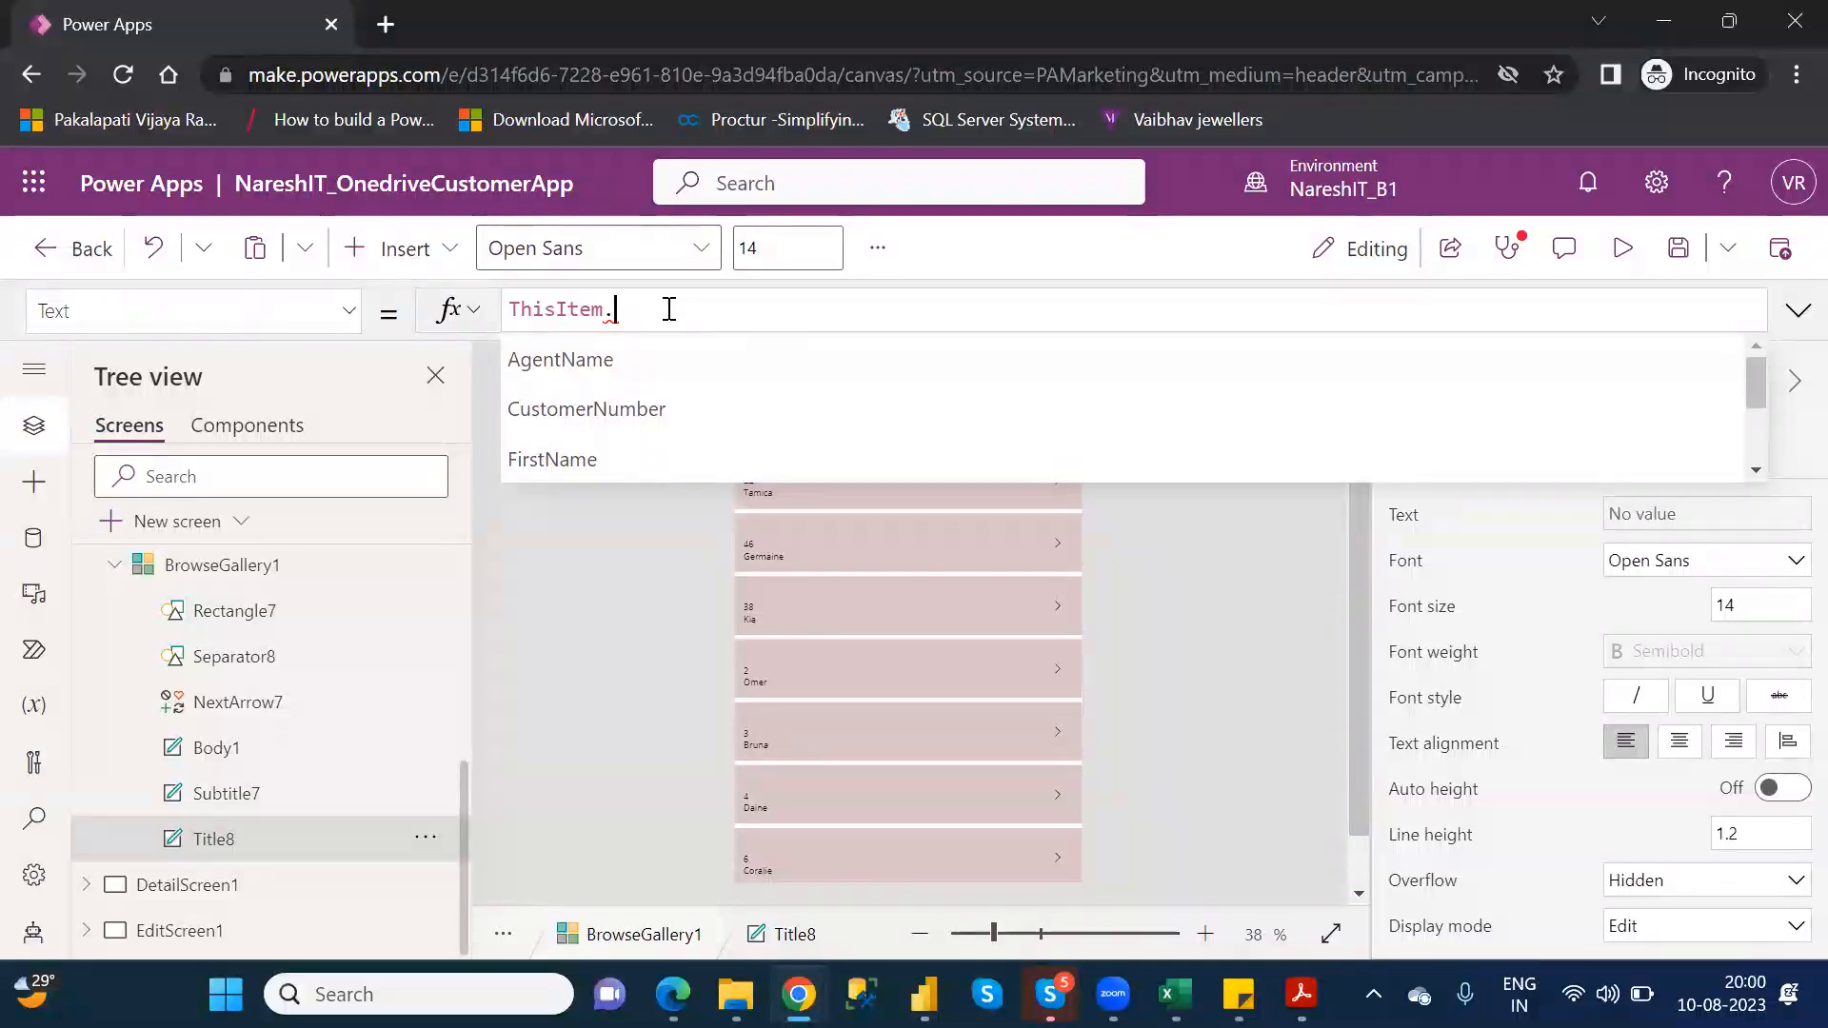
key("Down")
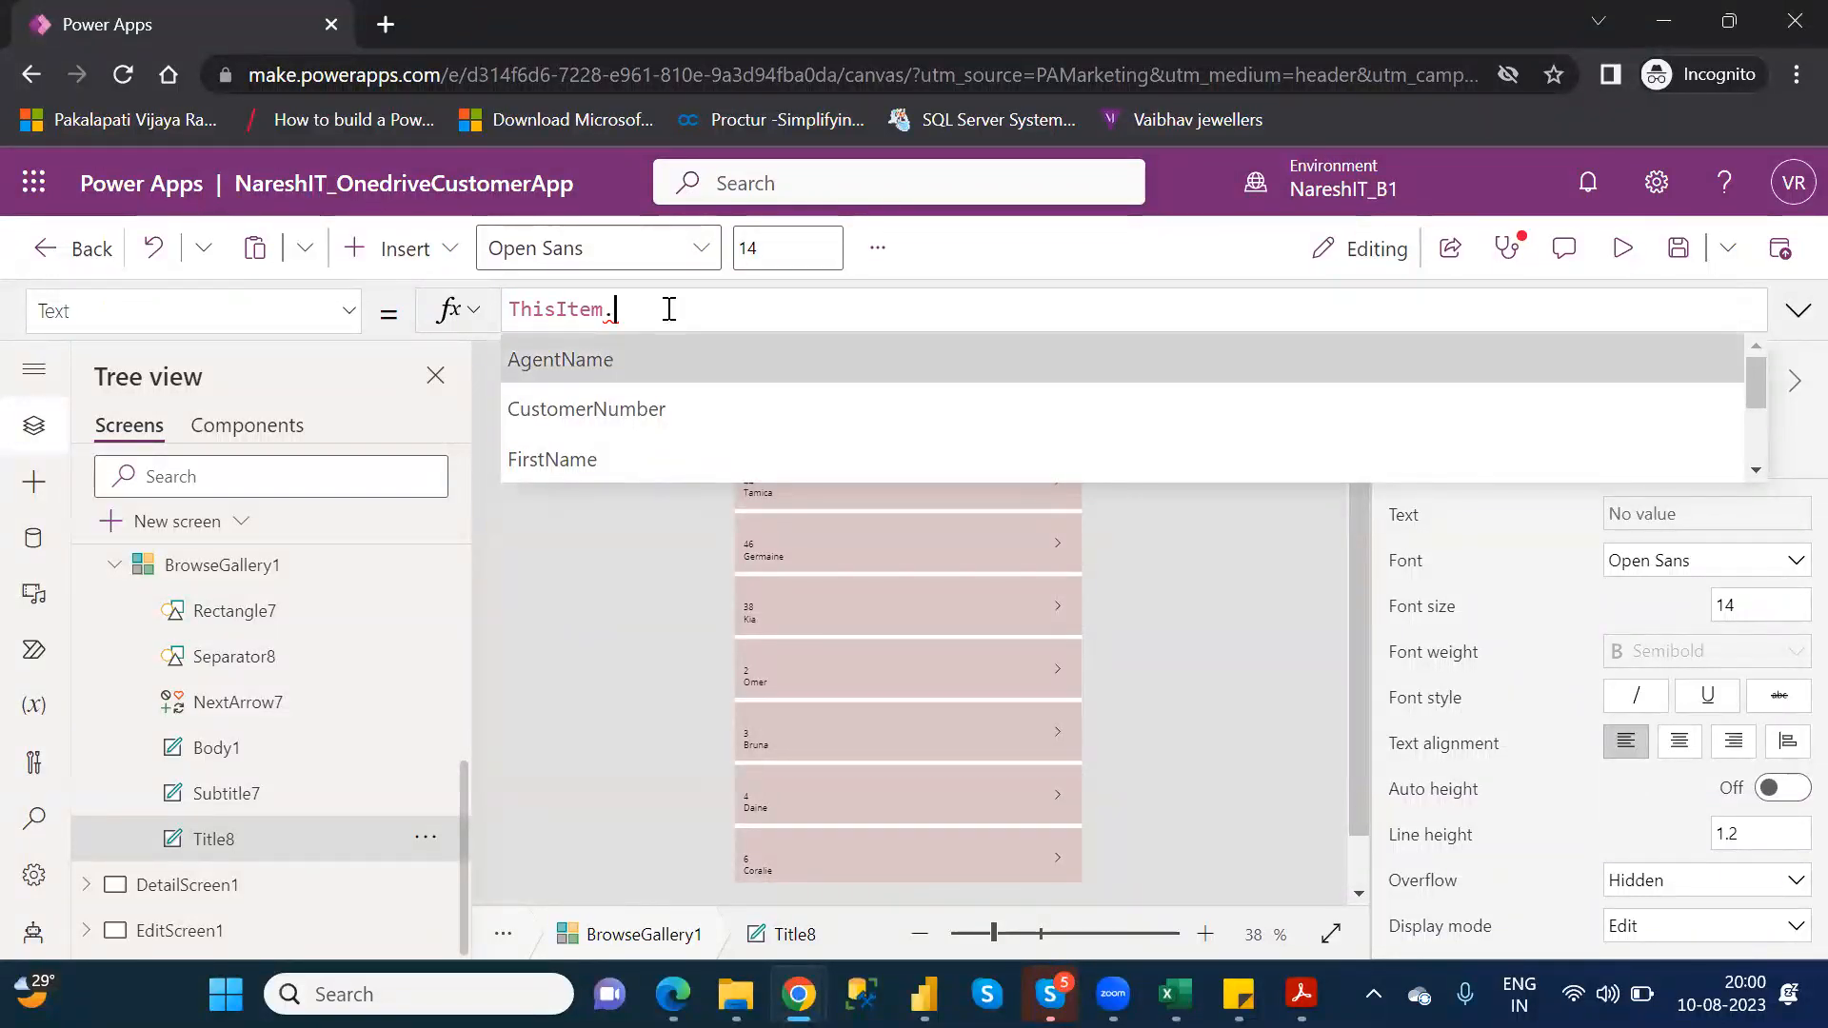
key("Down")
key("Down")
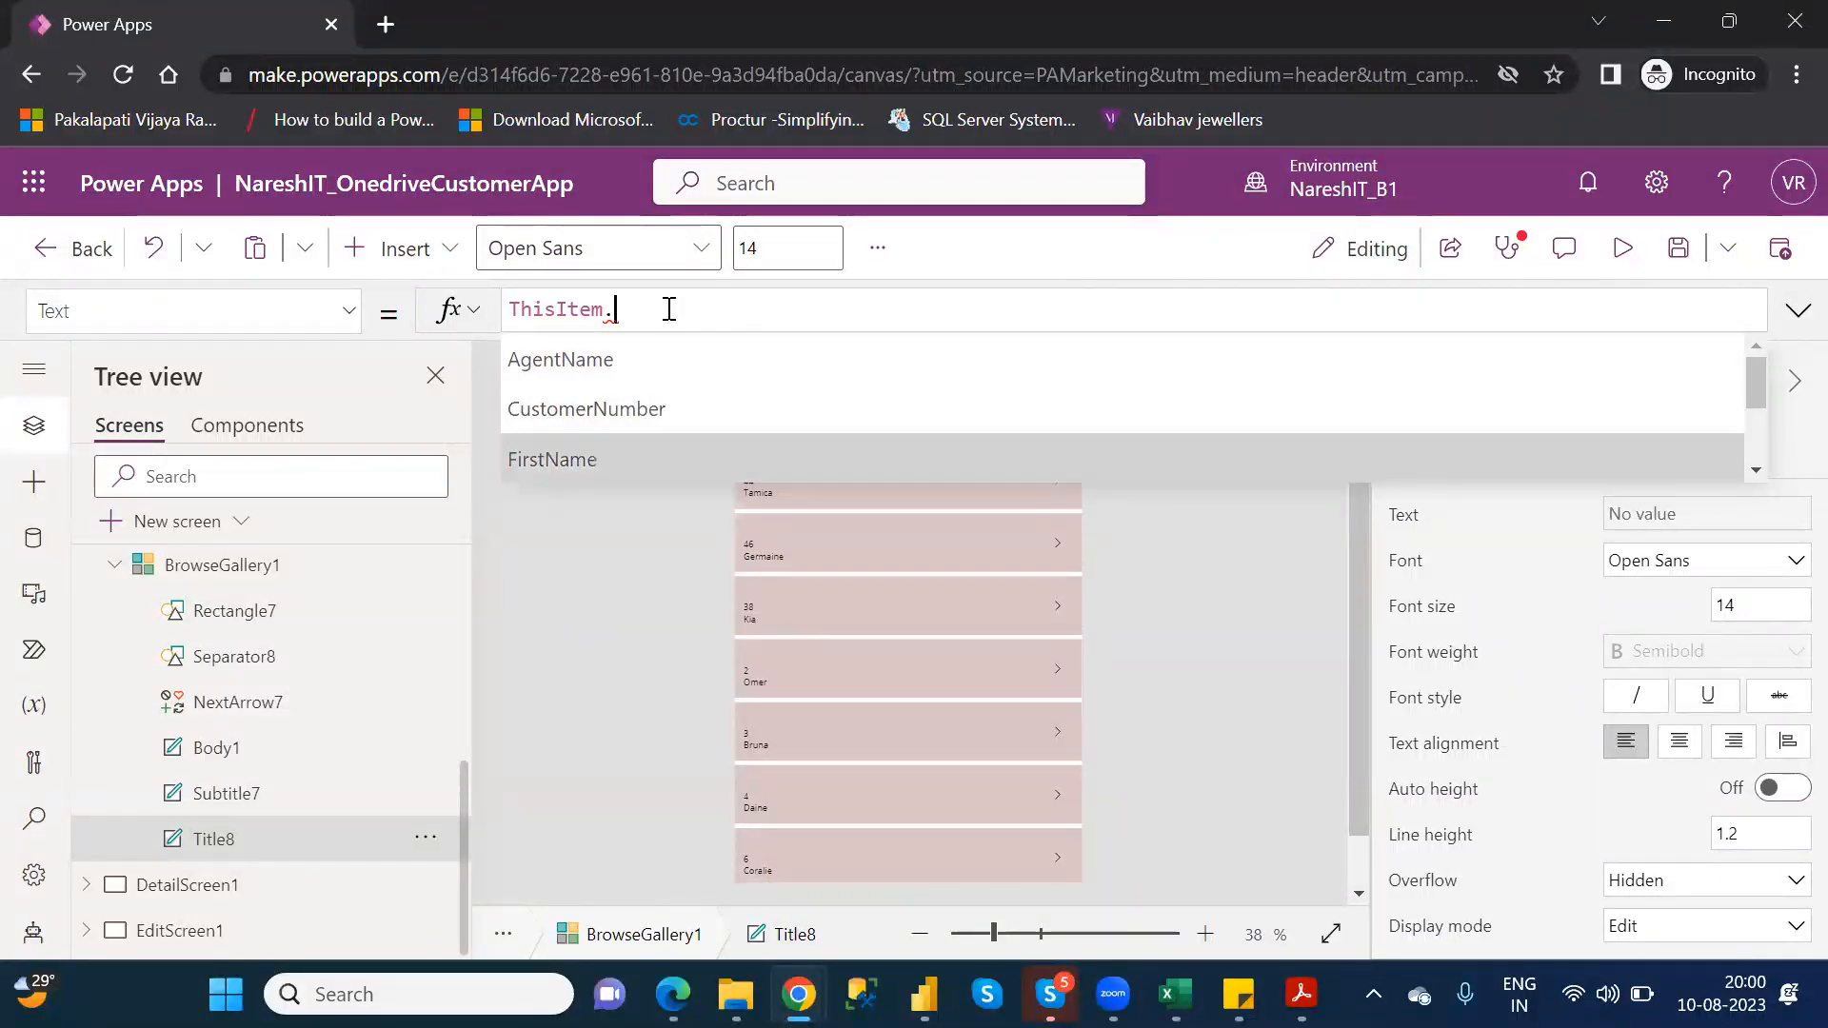
key("Tab")
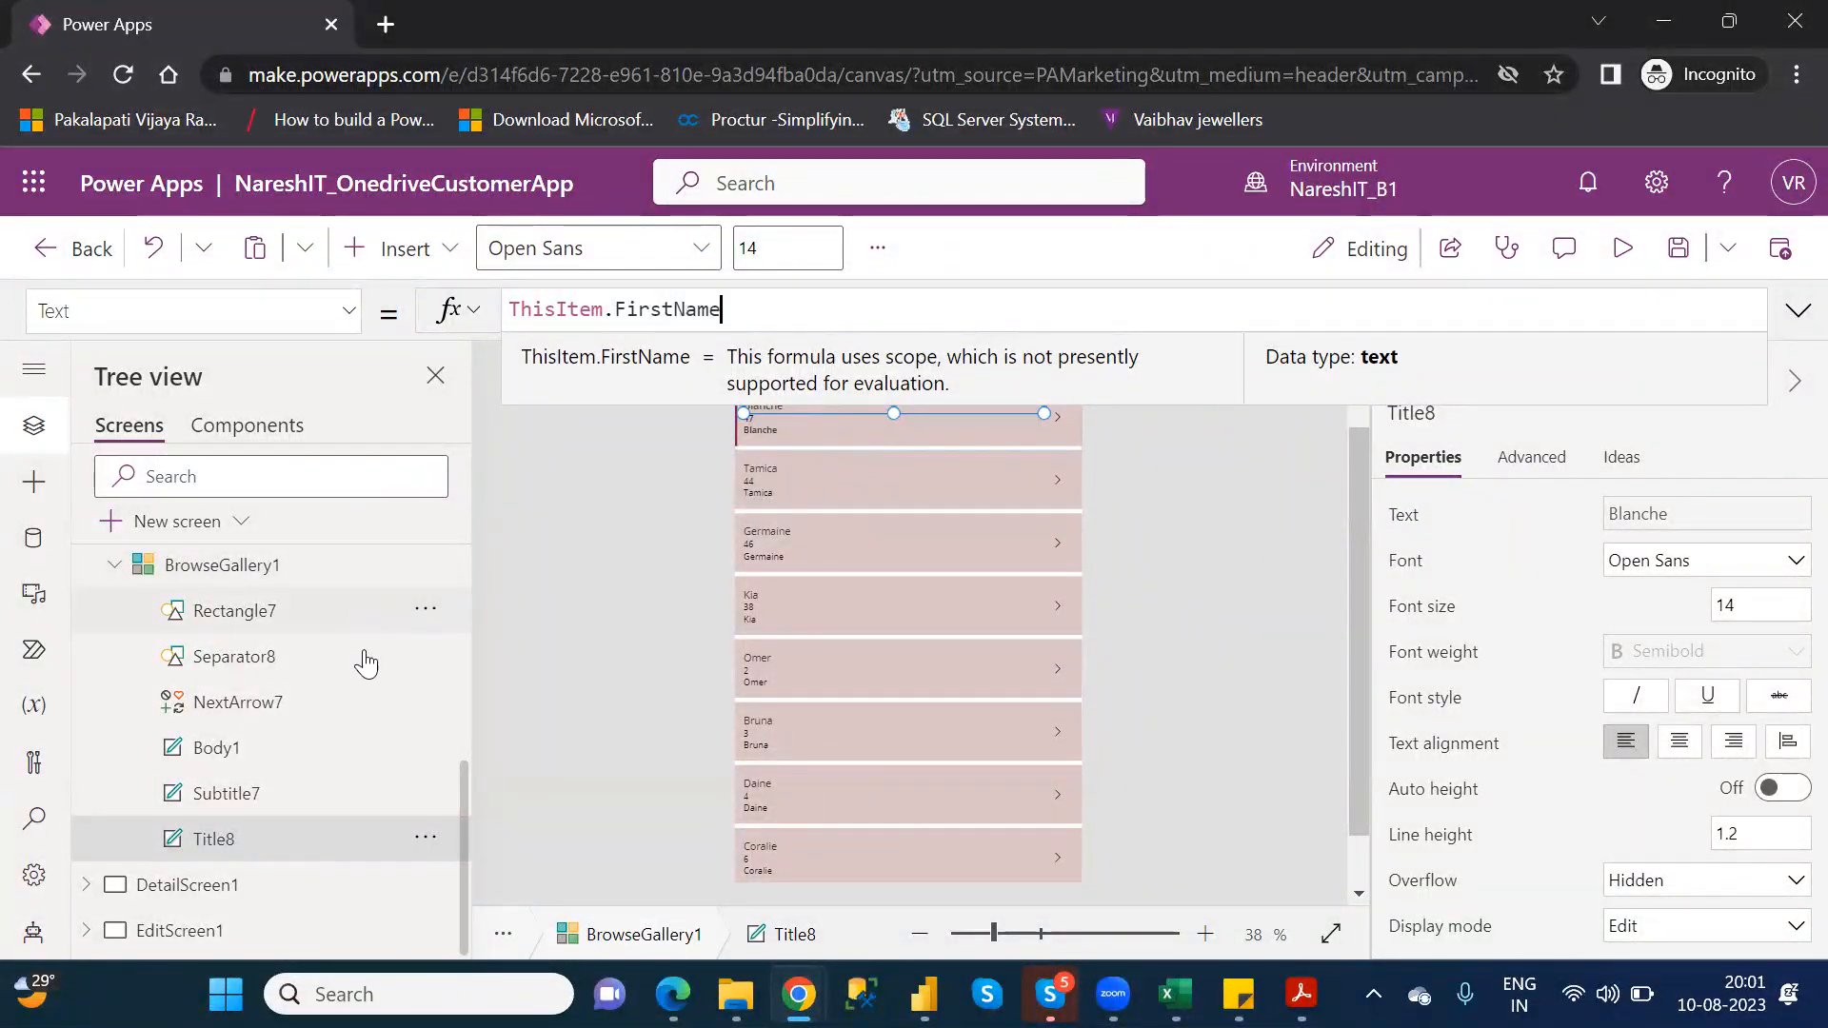
Examine BrowseGallery1's field assignments for Body1, Subtitle7 and Title8, and compare them with Title8's Text formula.
left_click(254, 571)
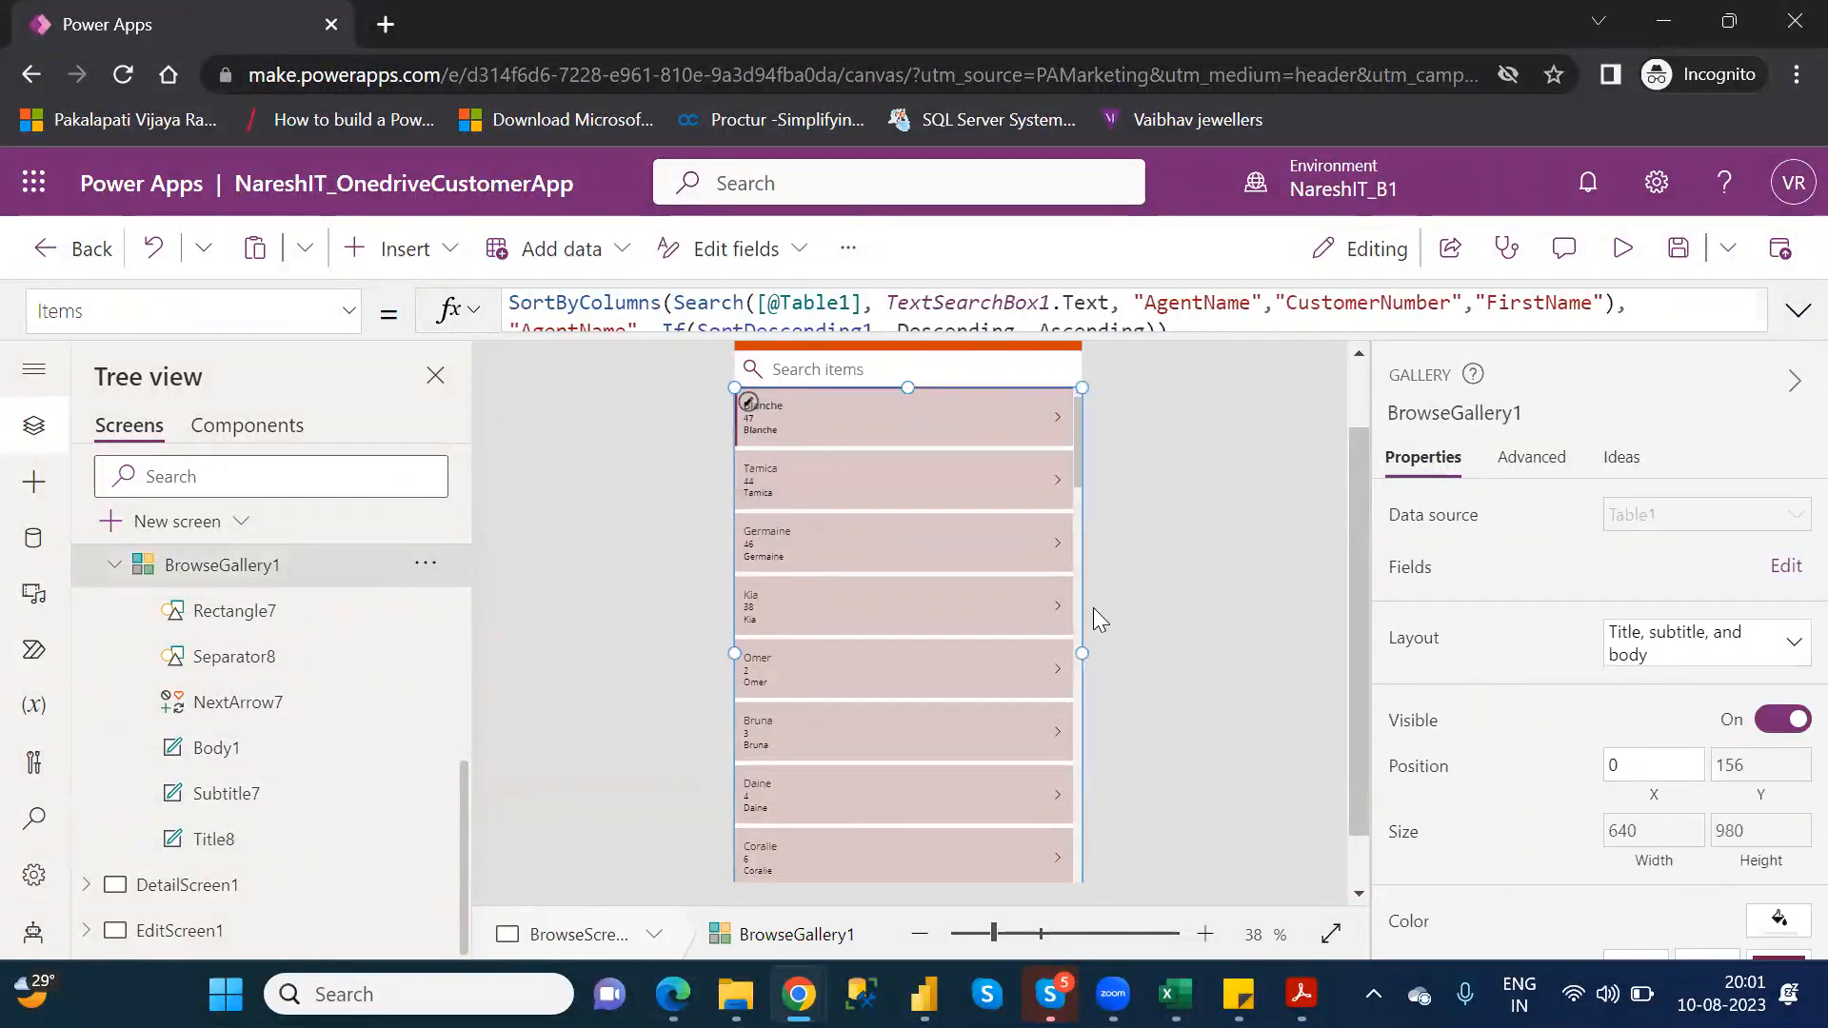
left_click(1787, 568)
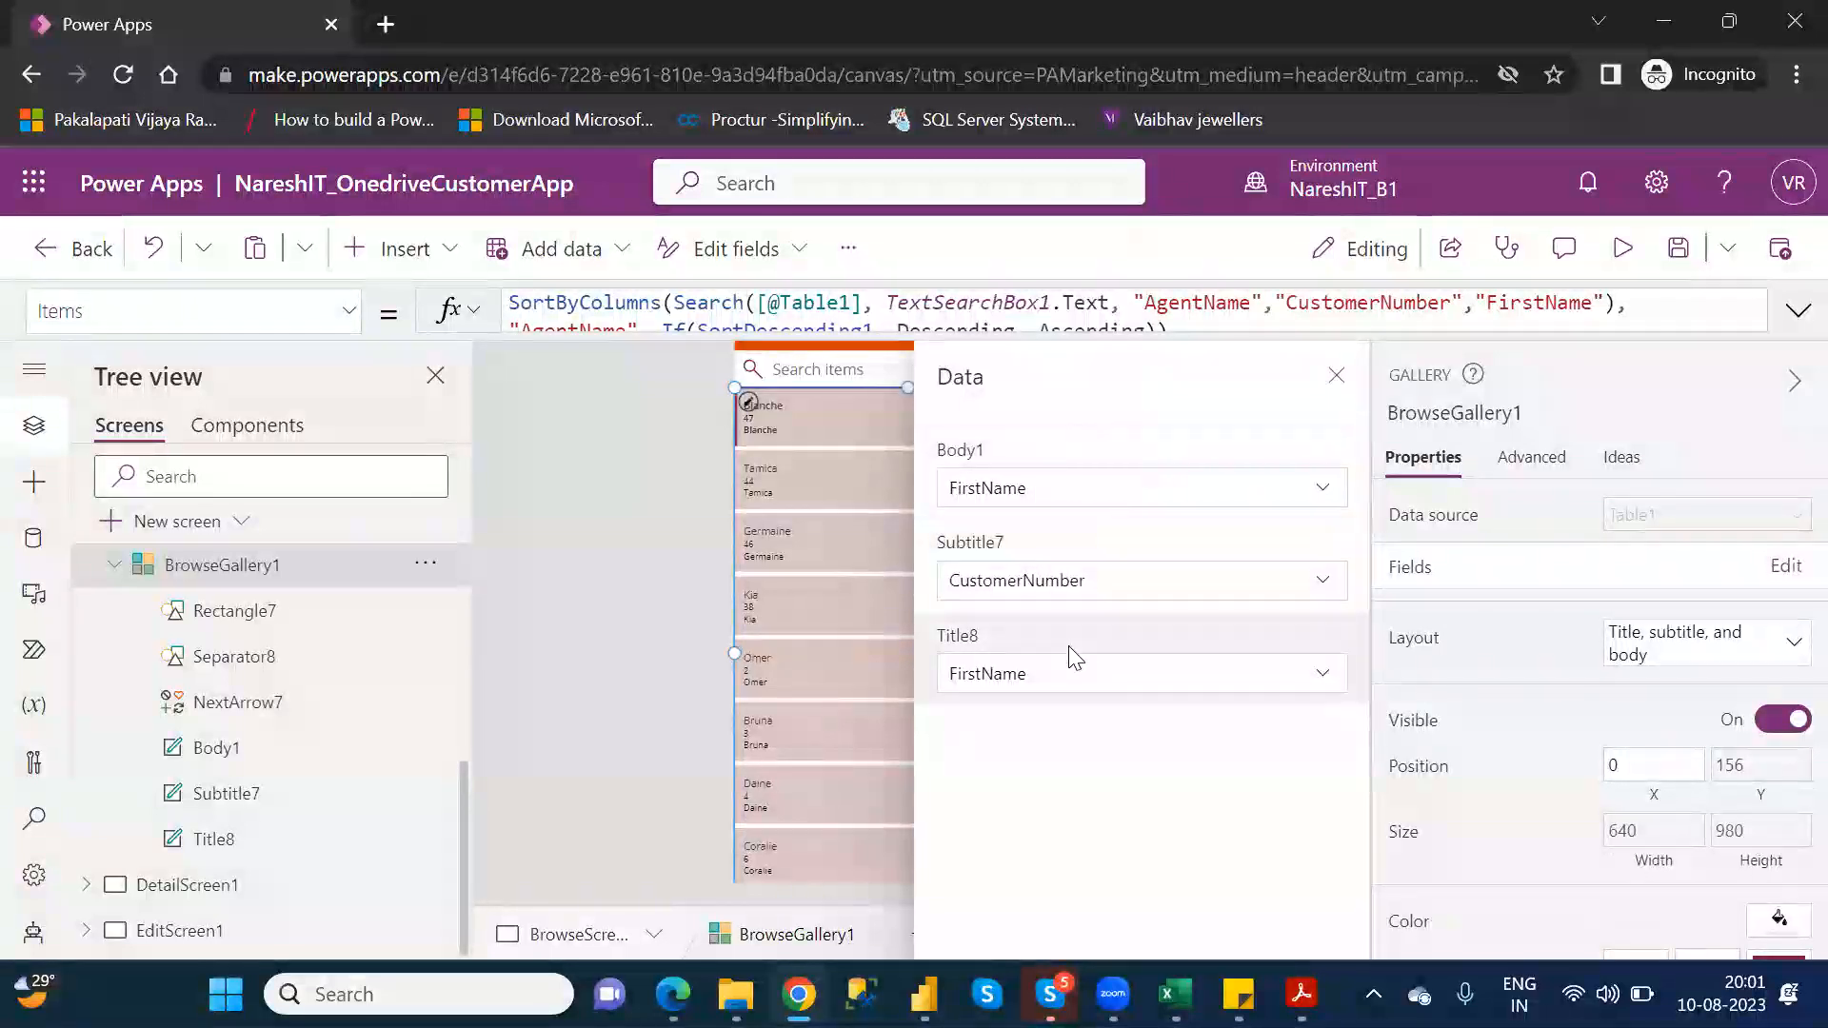
left_click(215, 840)
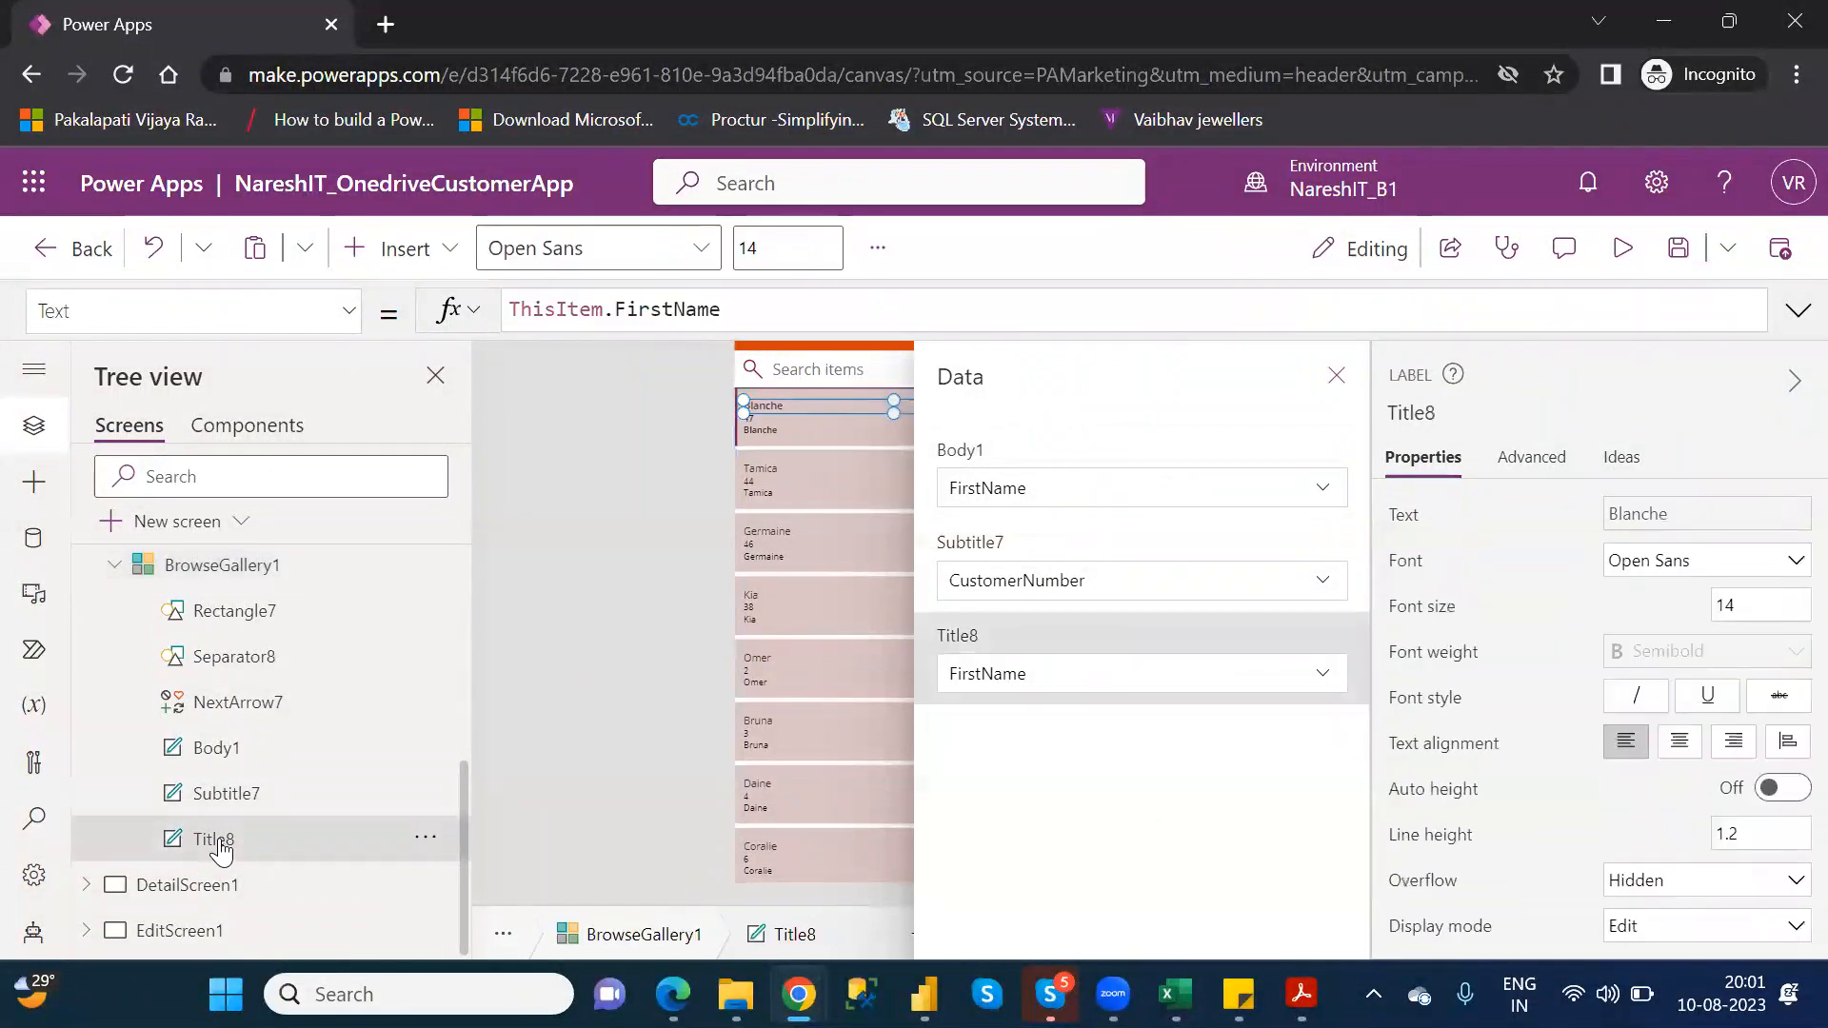
left_click(1336, 375)
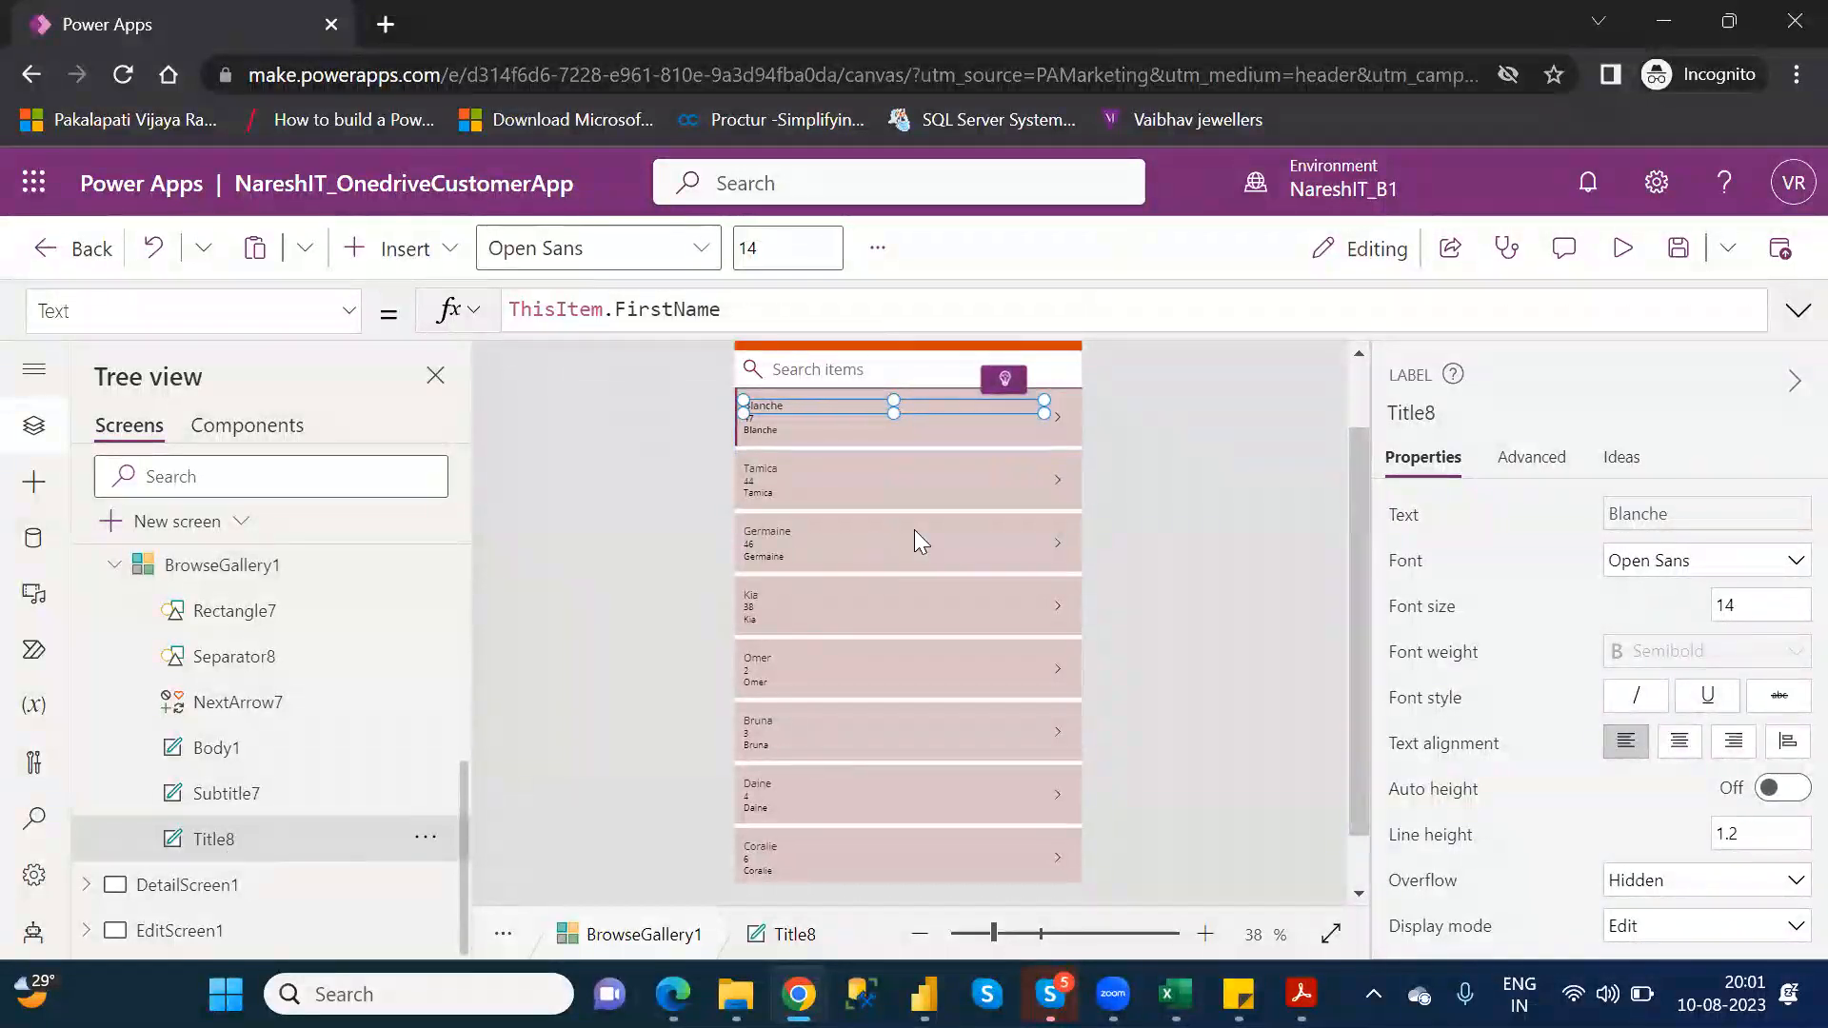
left_click(229, 574)
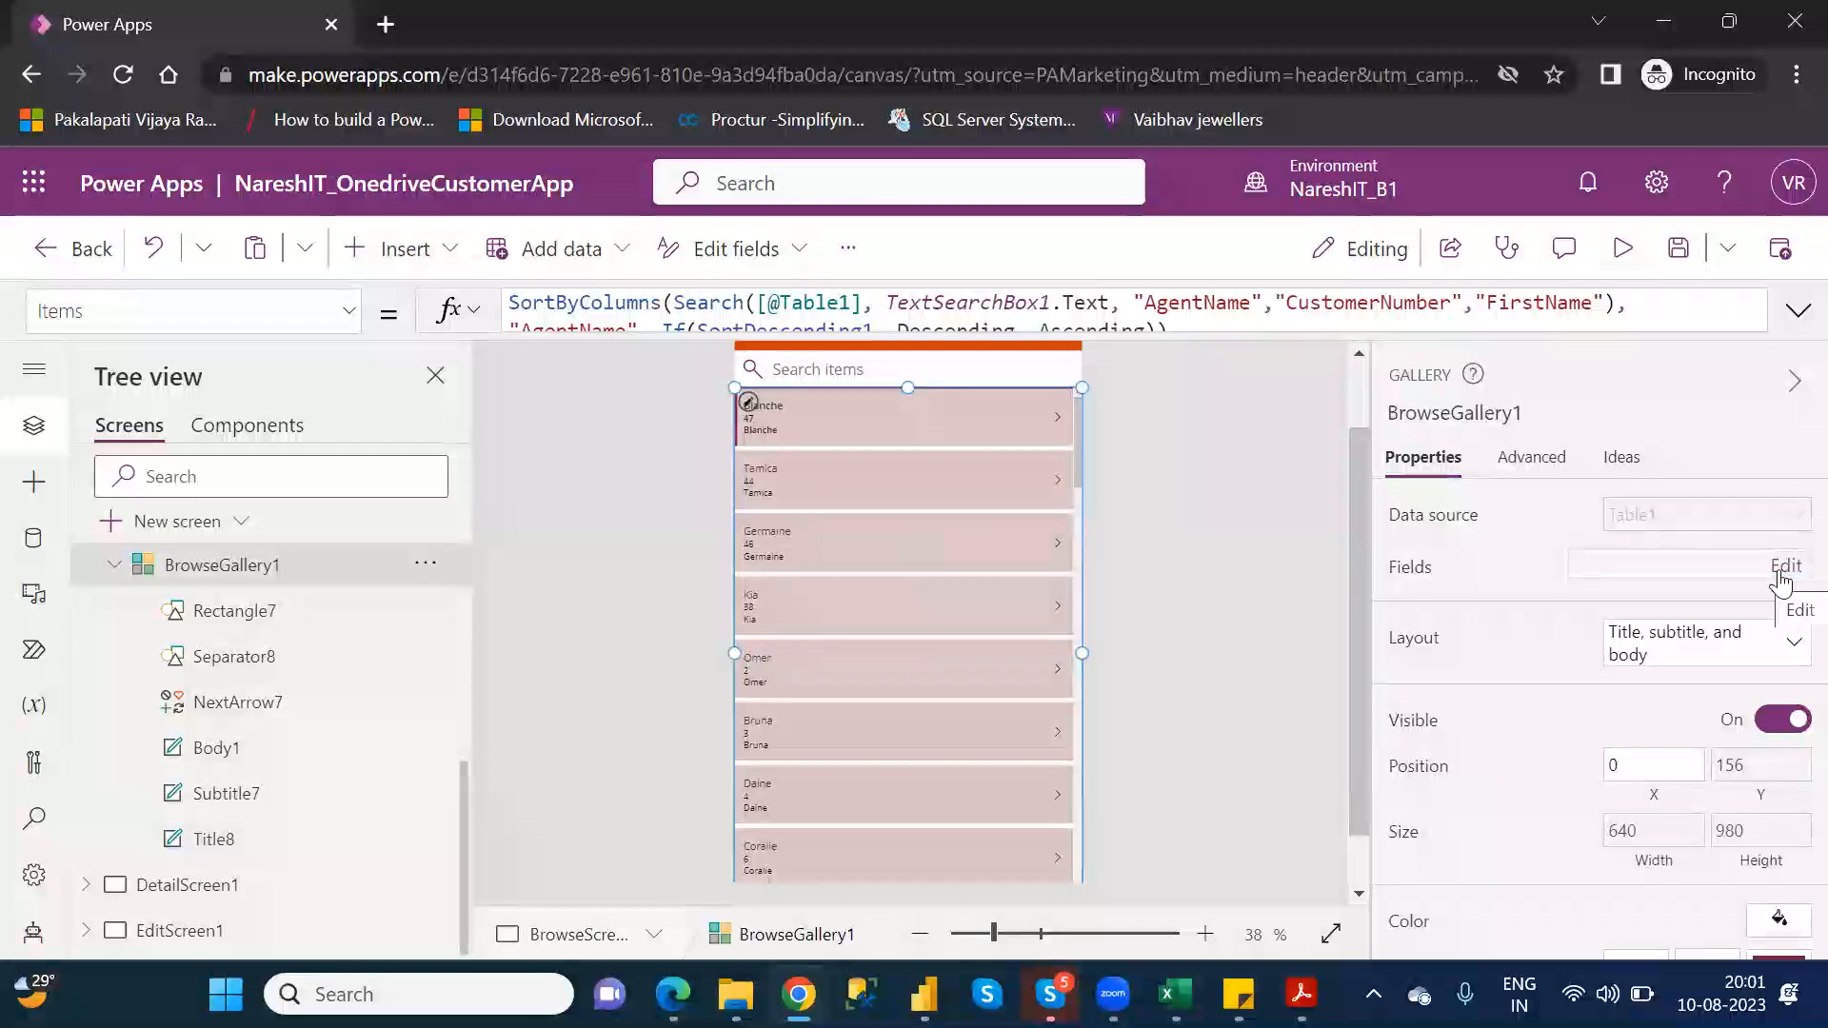
left_click(215, 840)
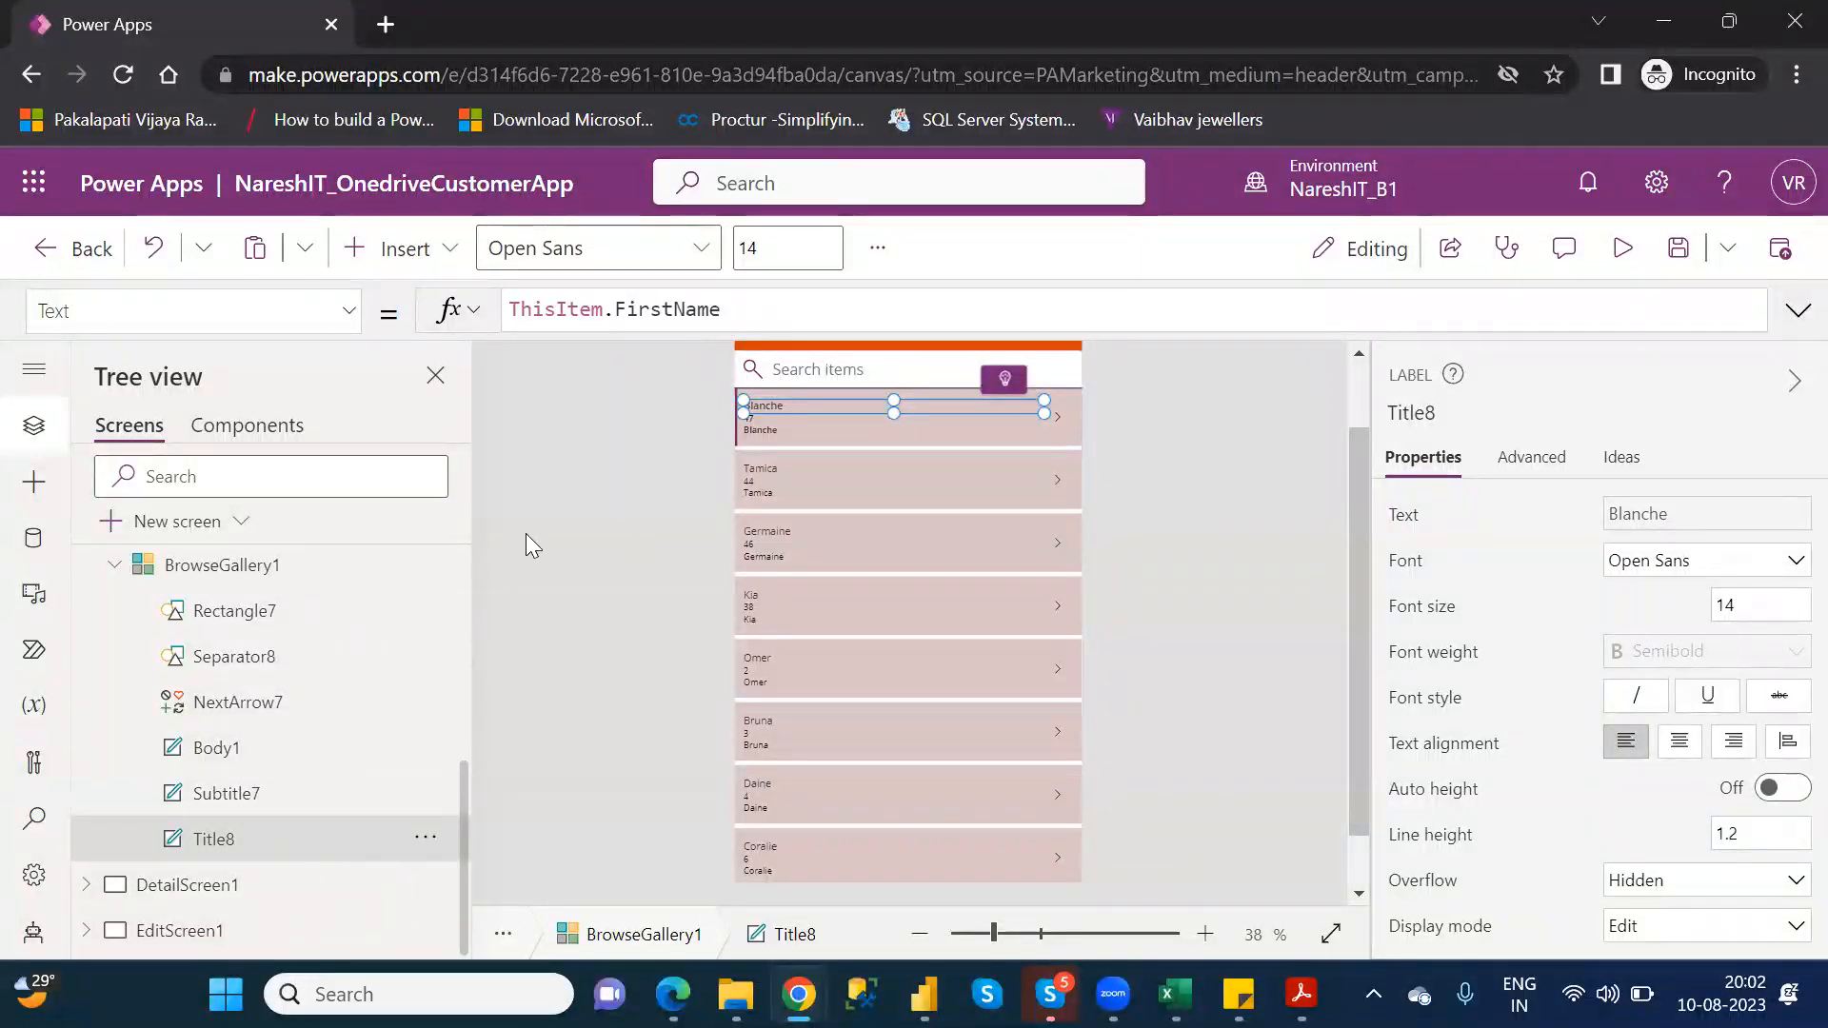
Change Subtitle7's Text formula to ThisItem.Location.
left_click(286, 806)
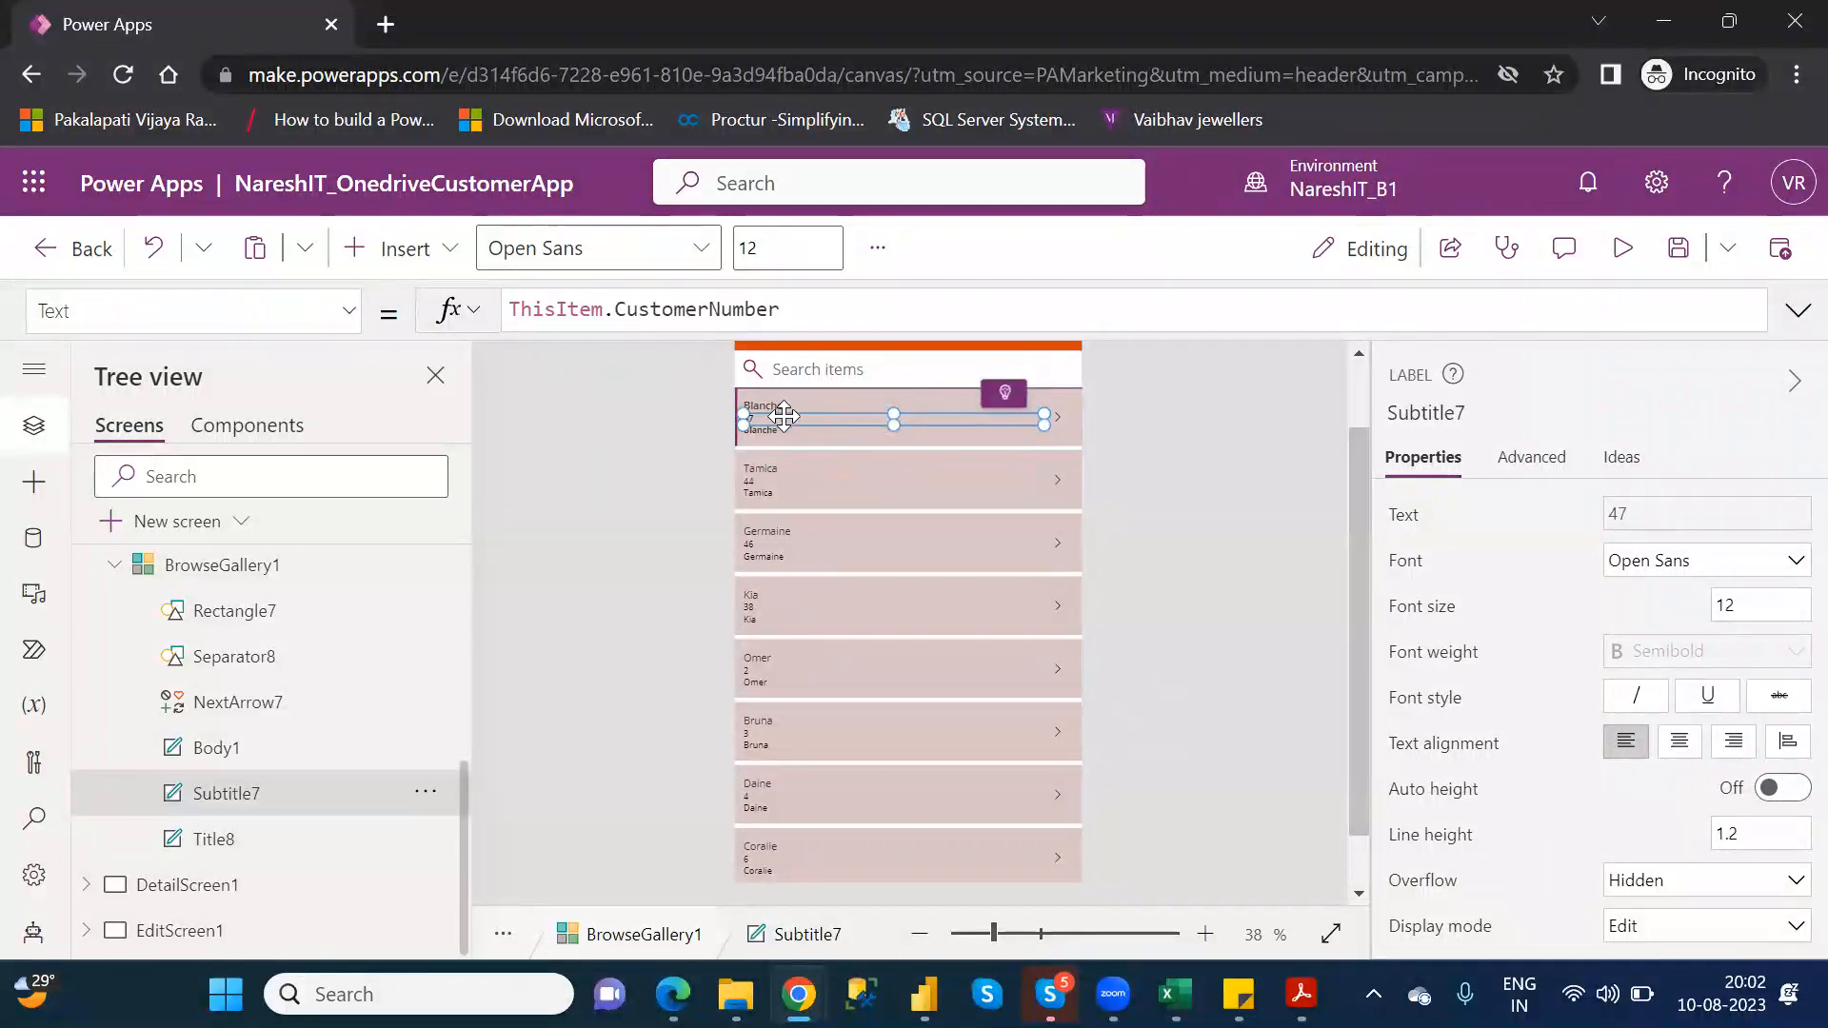
left_click(709, 308)
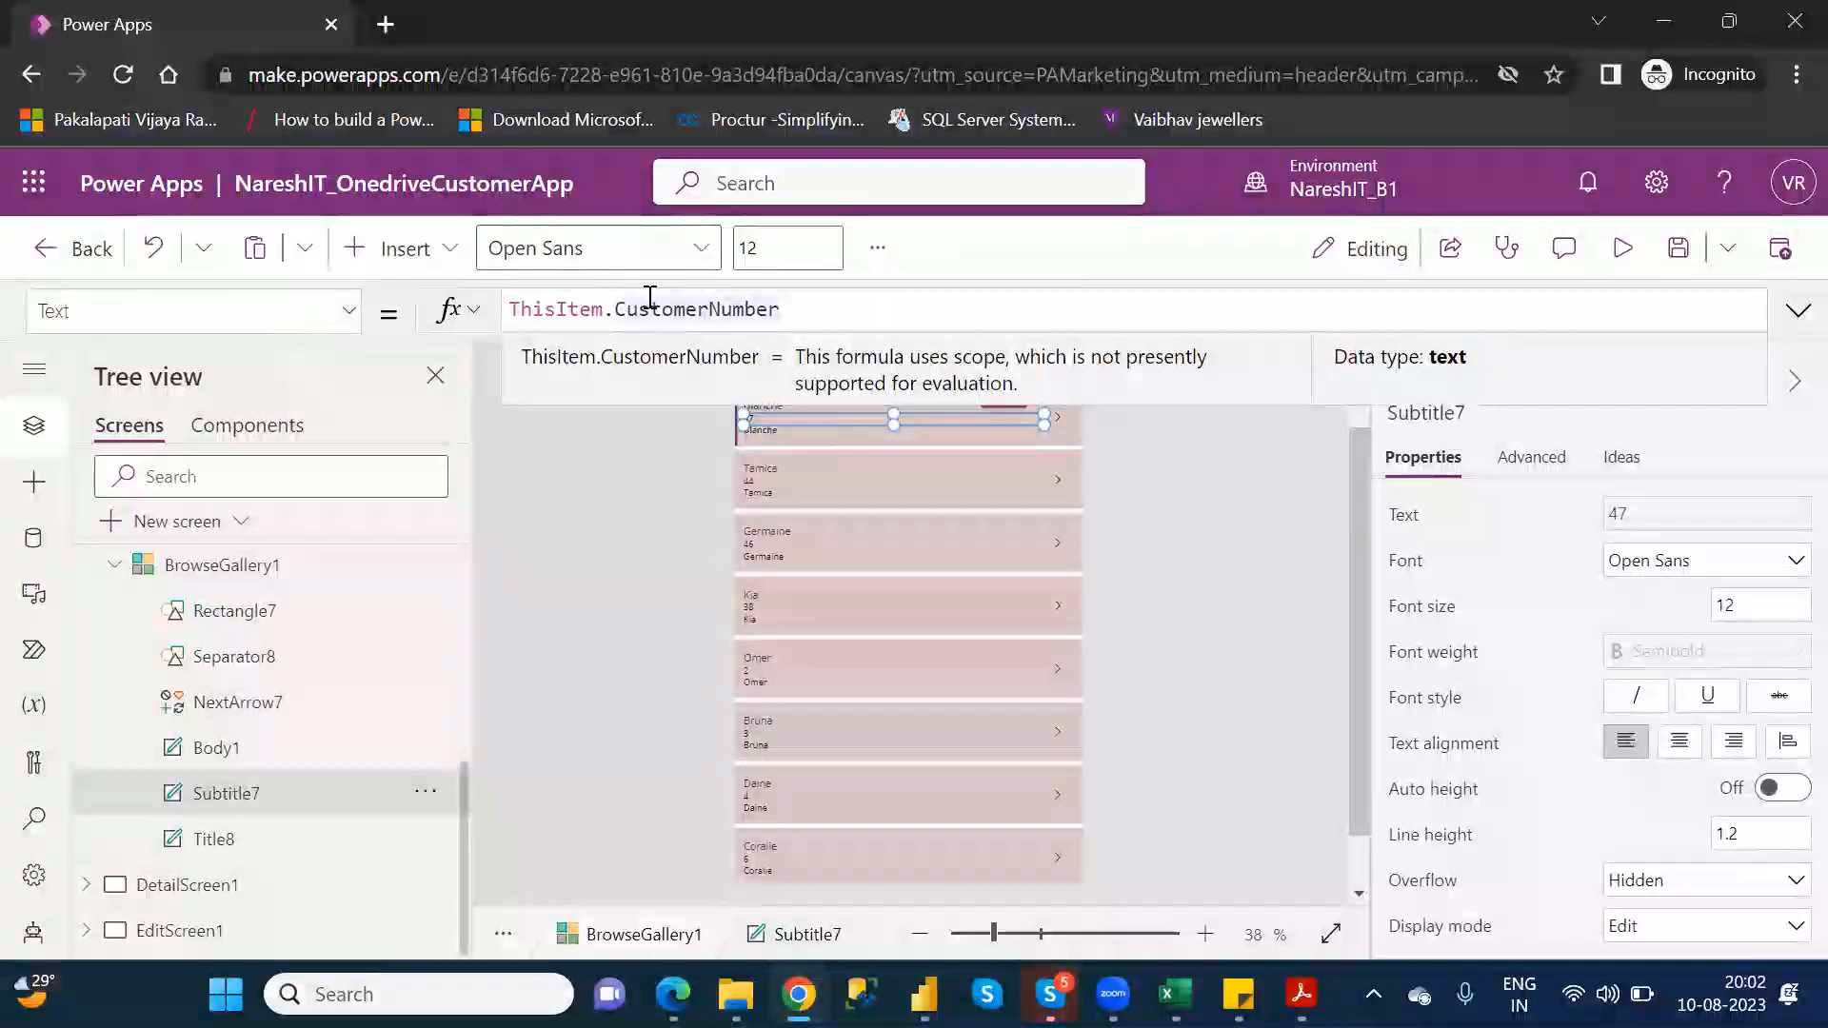
double_click(696, 311)
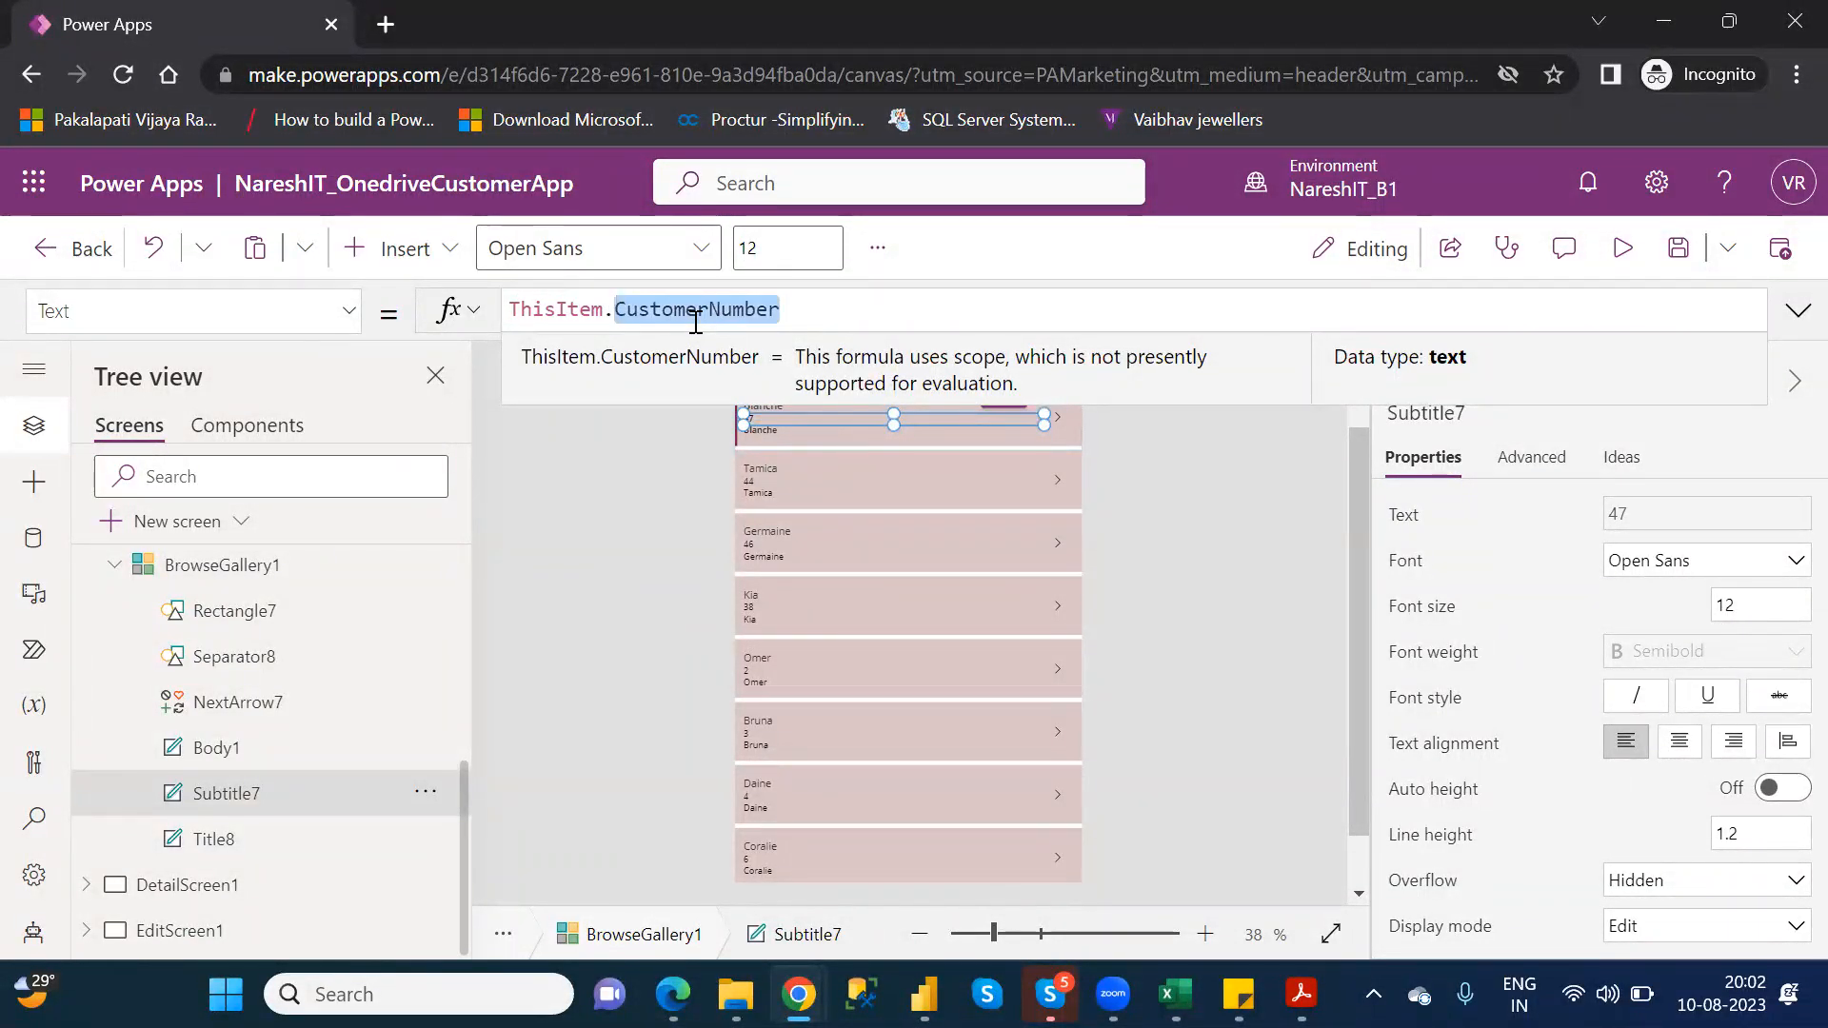
key("BackSpace")
key("BackSpace")
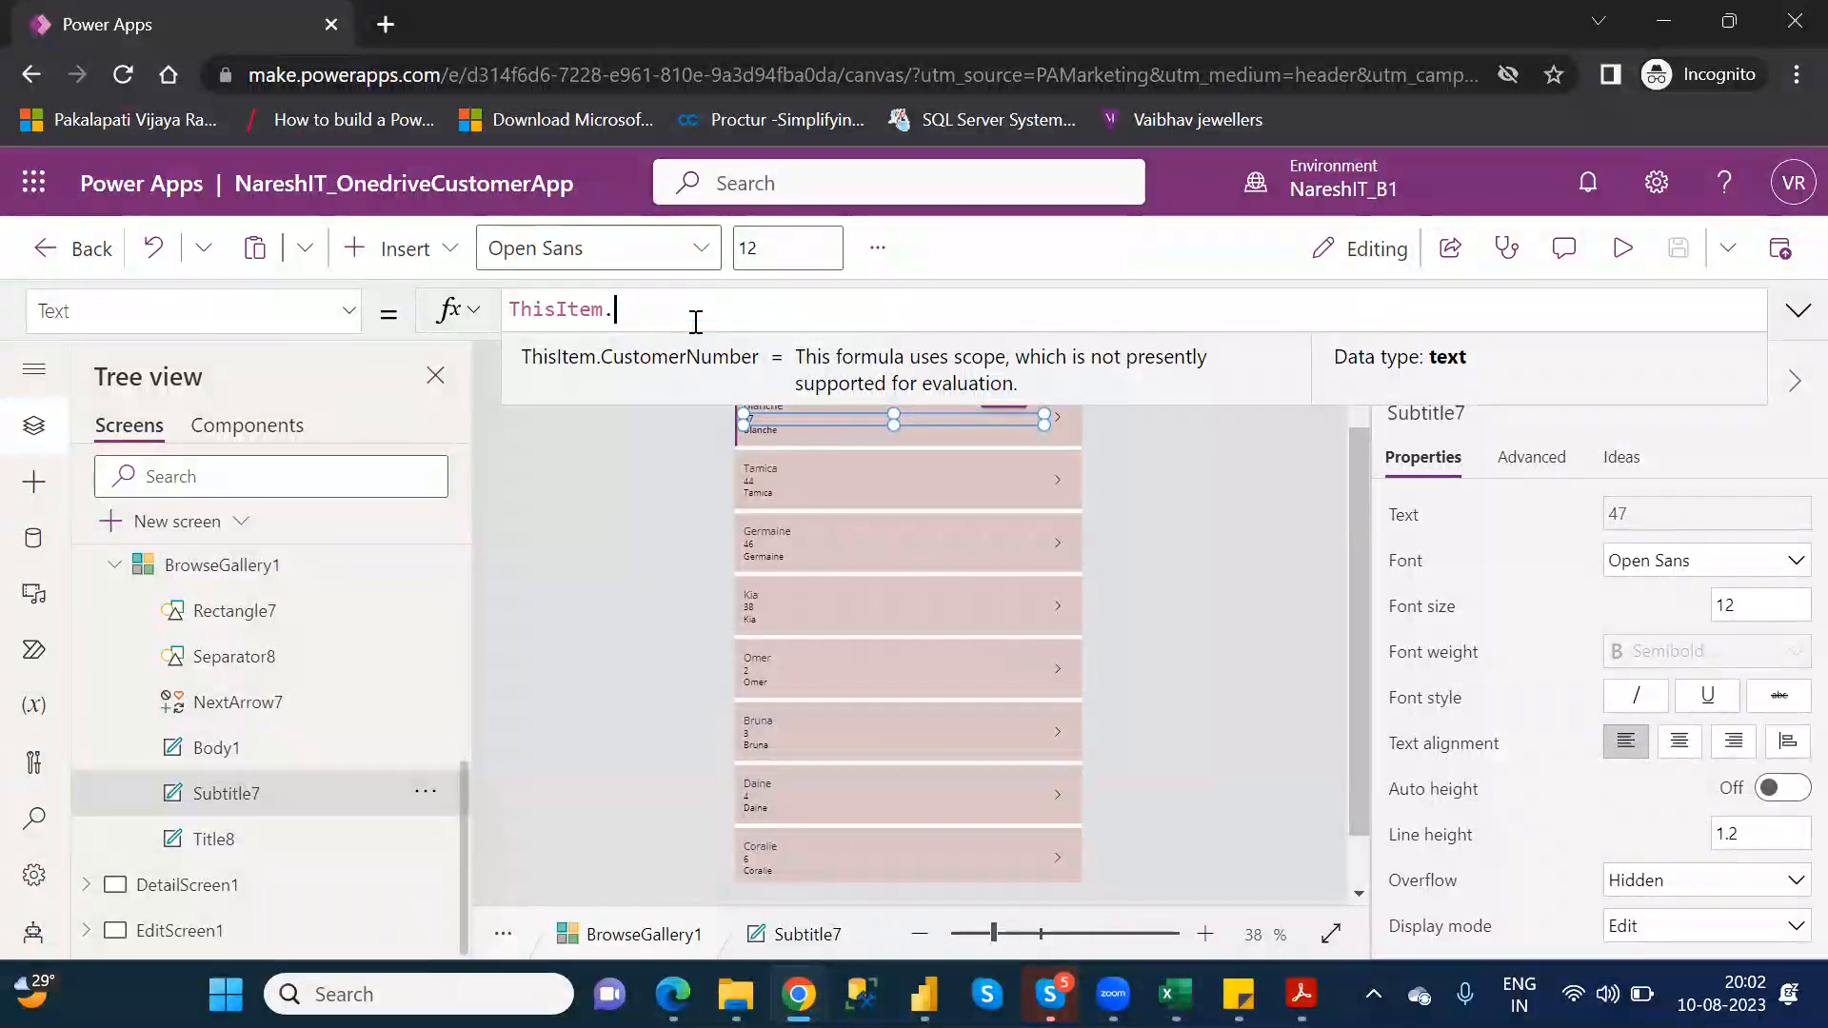
type(".l")
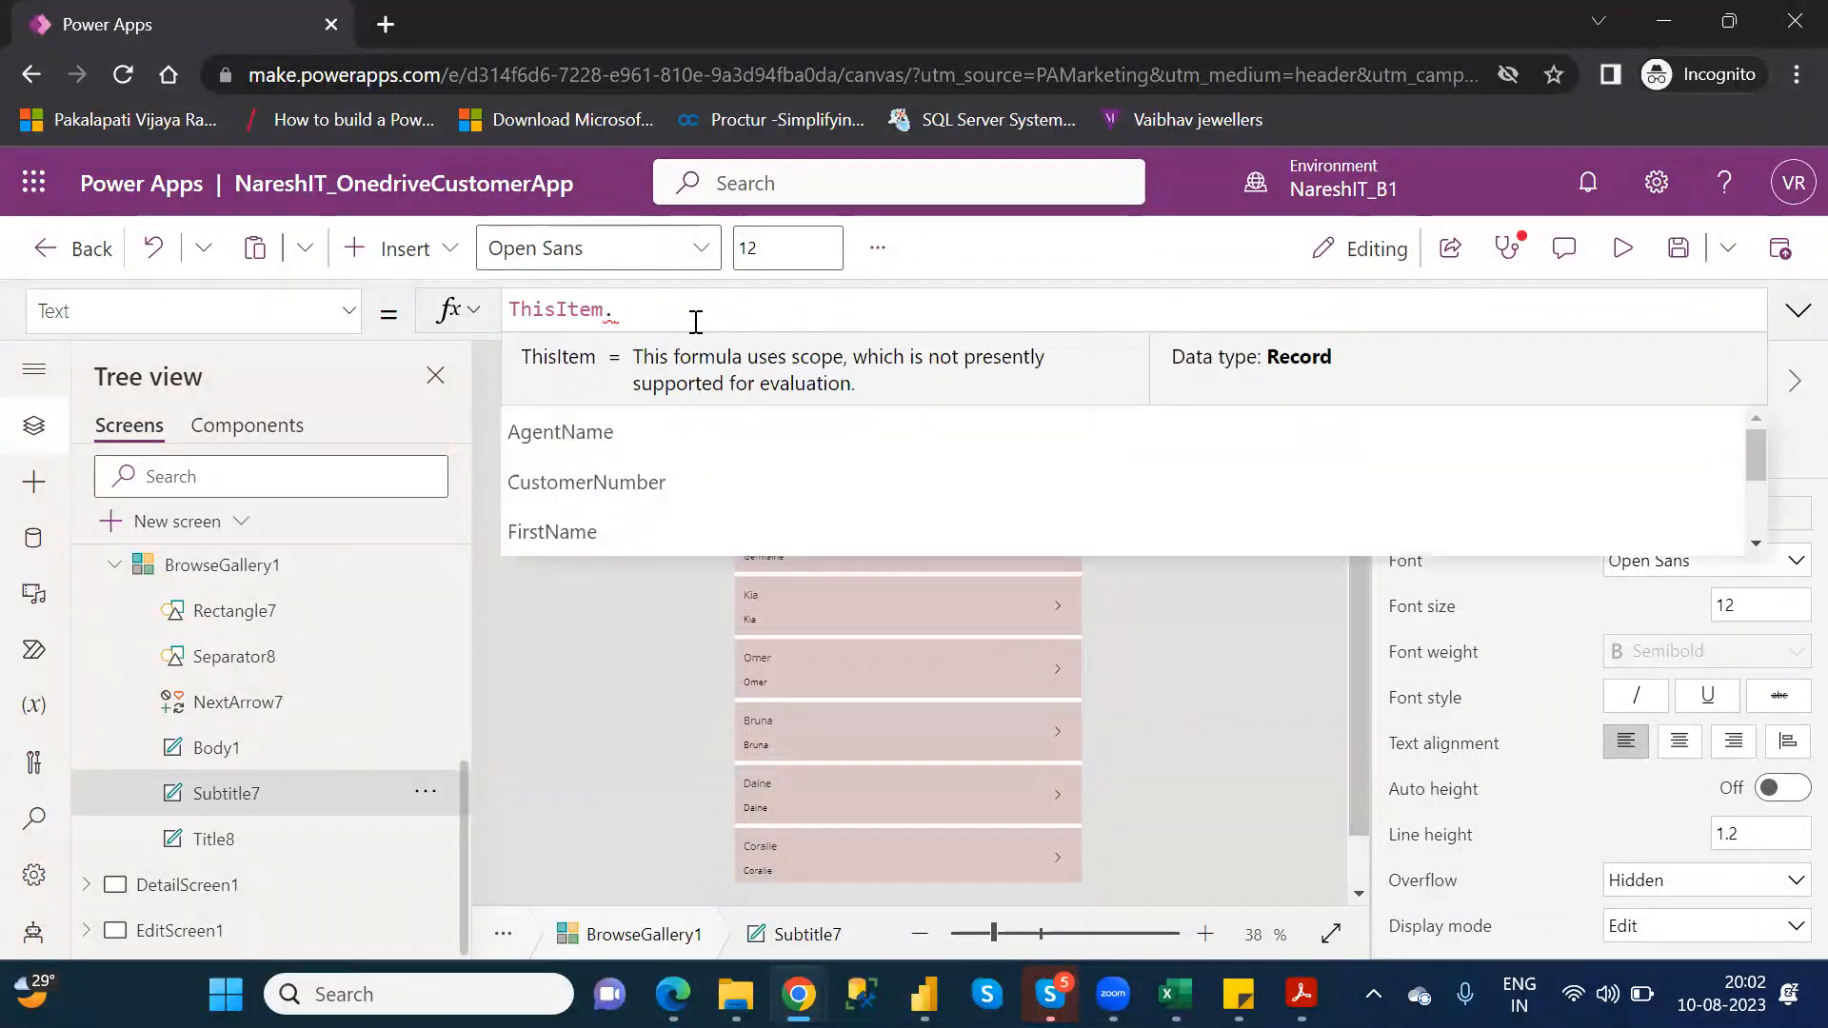
type("oc")
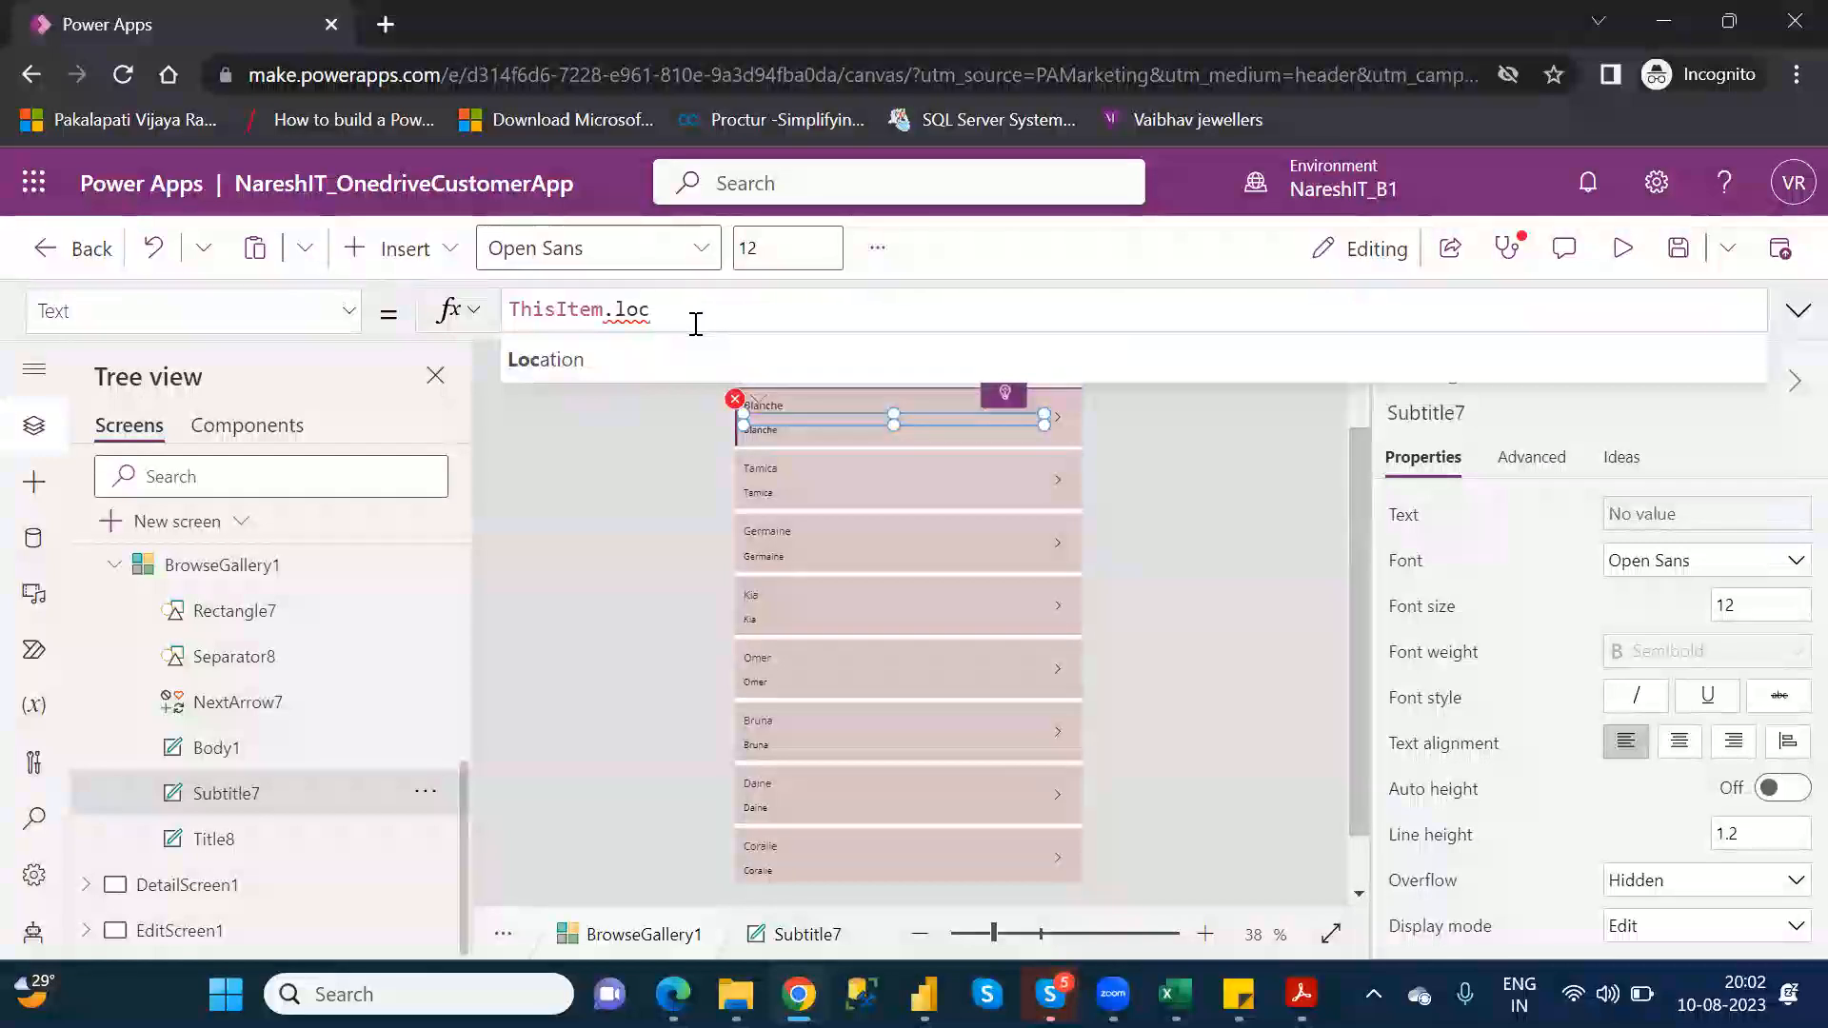
left_click(602, 360)
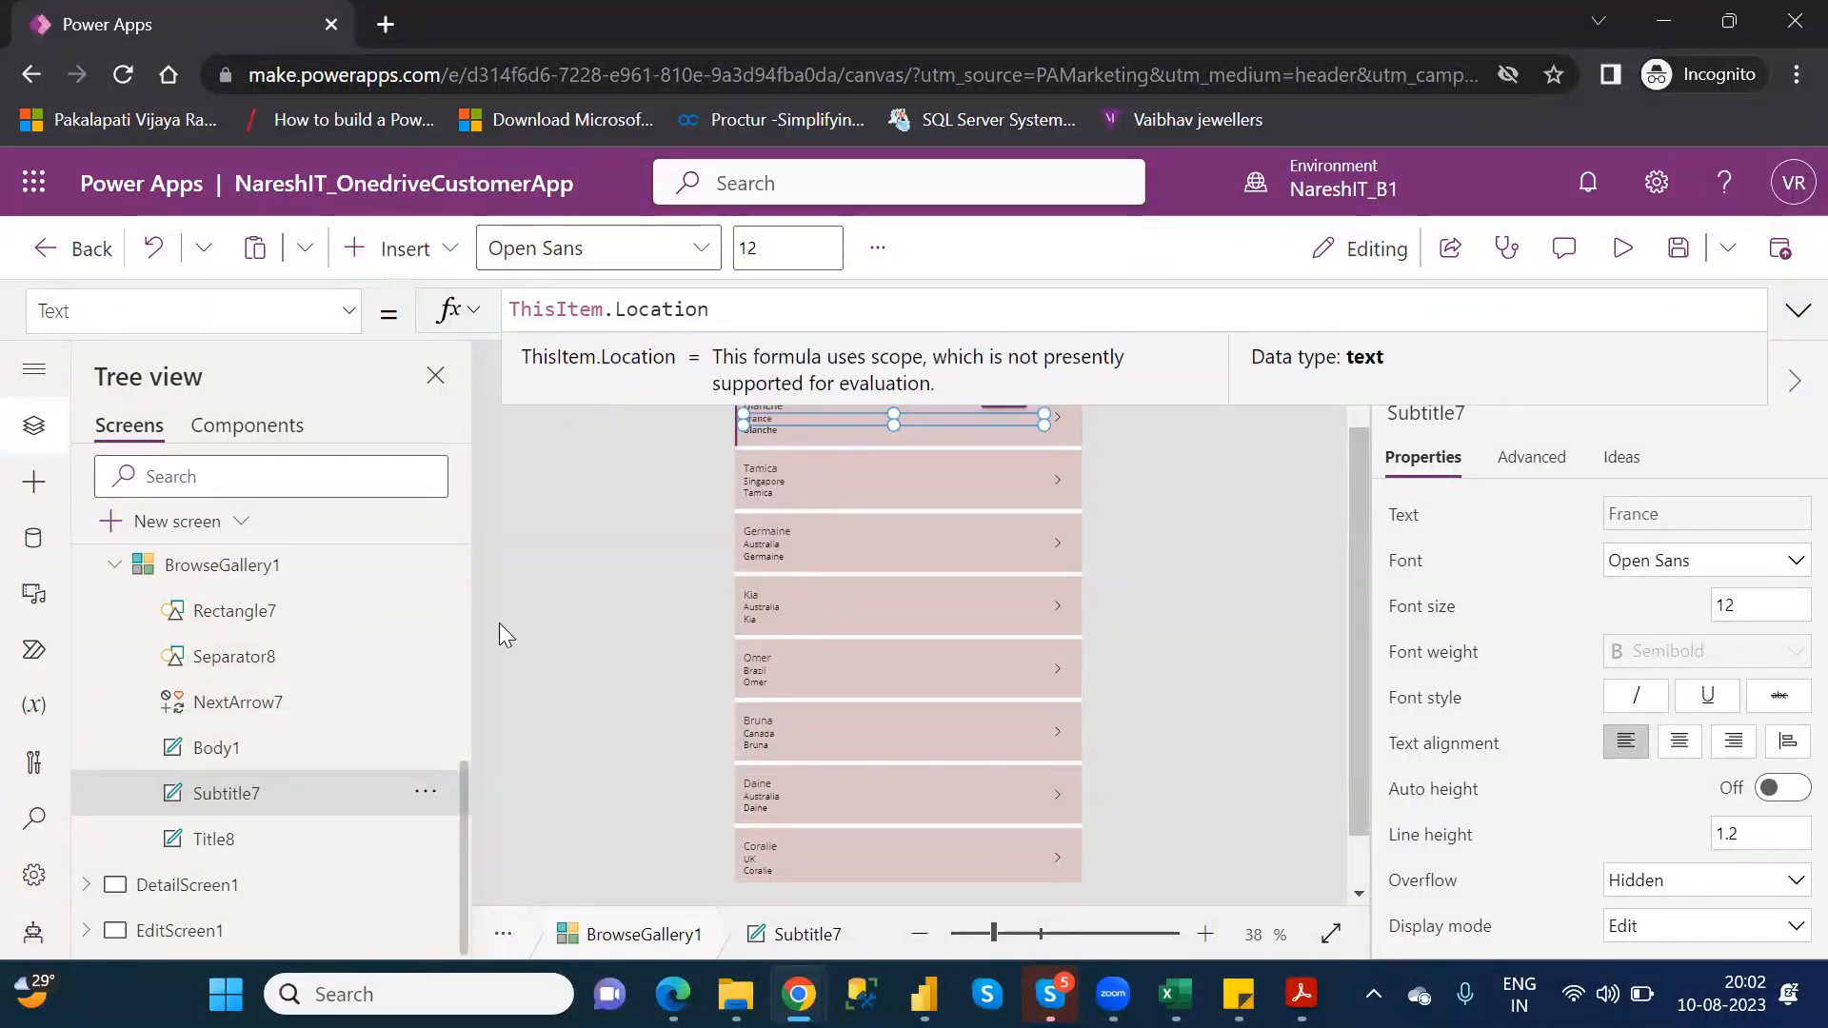
Change Body1's Text formula to ThisItem.AgentName.
left_click(258, 749)
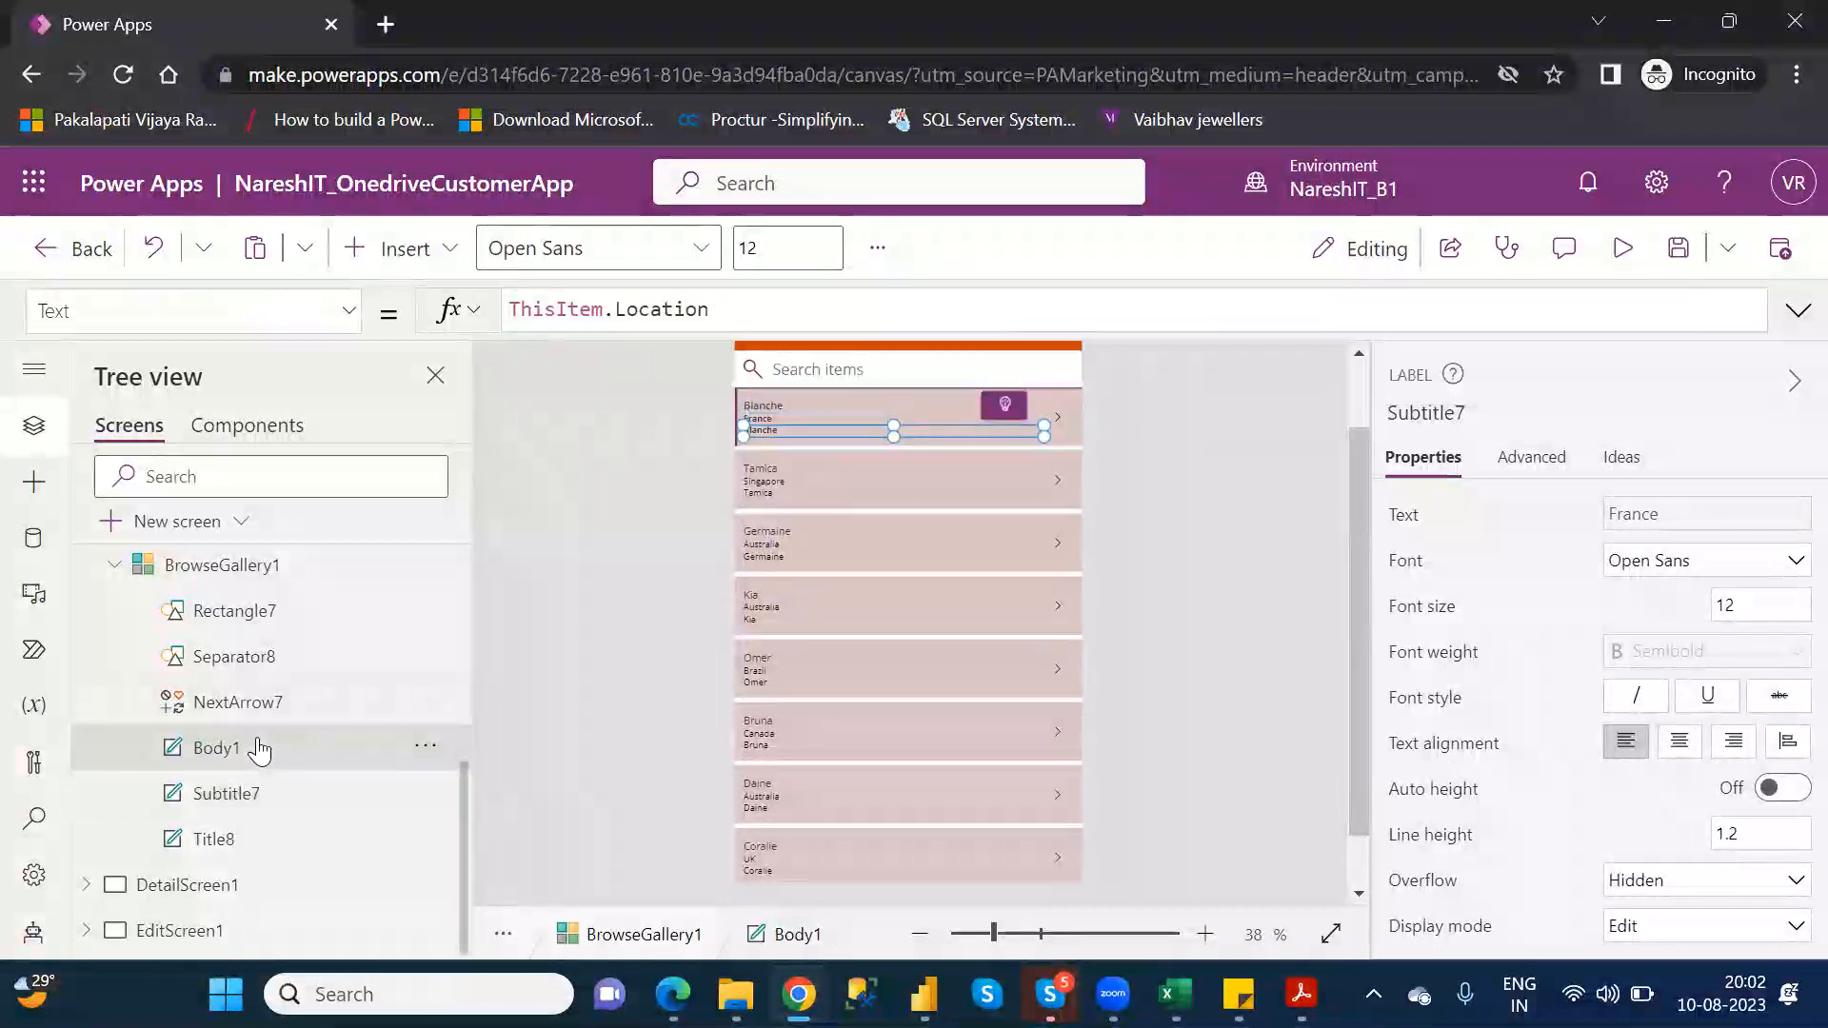
double_click(692, 311)
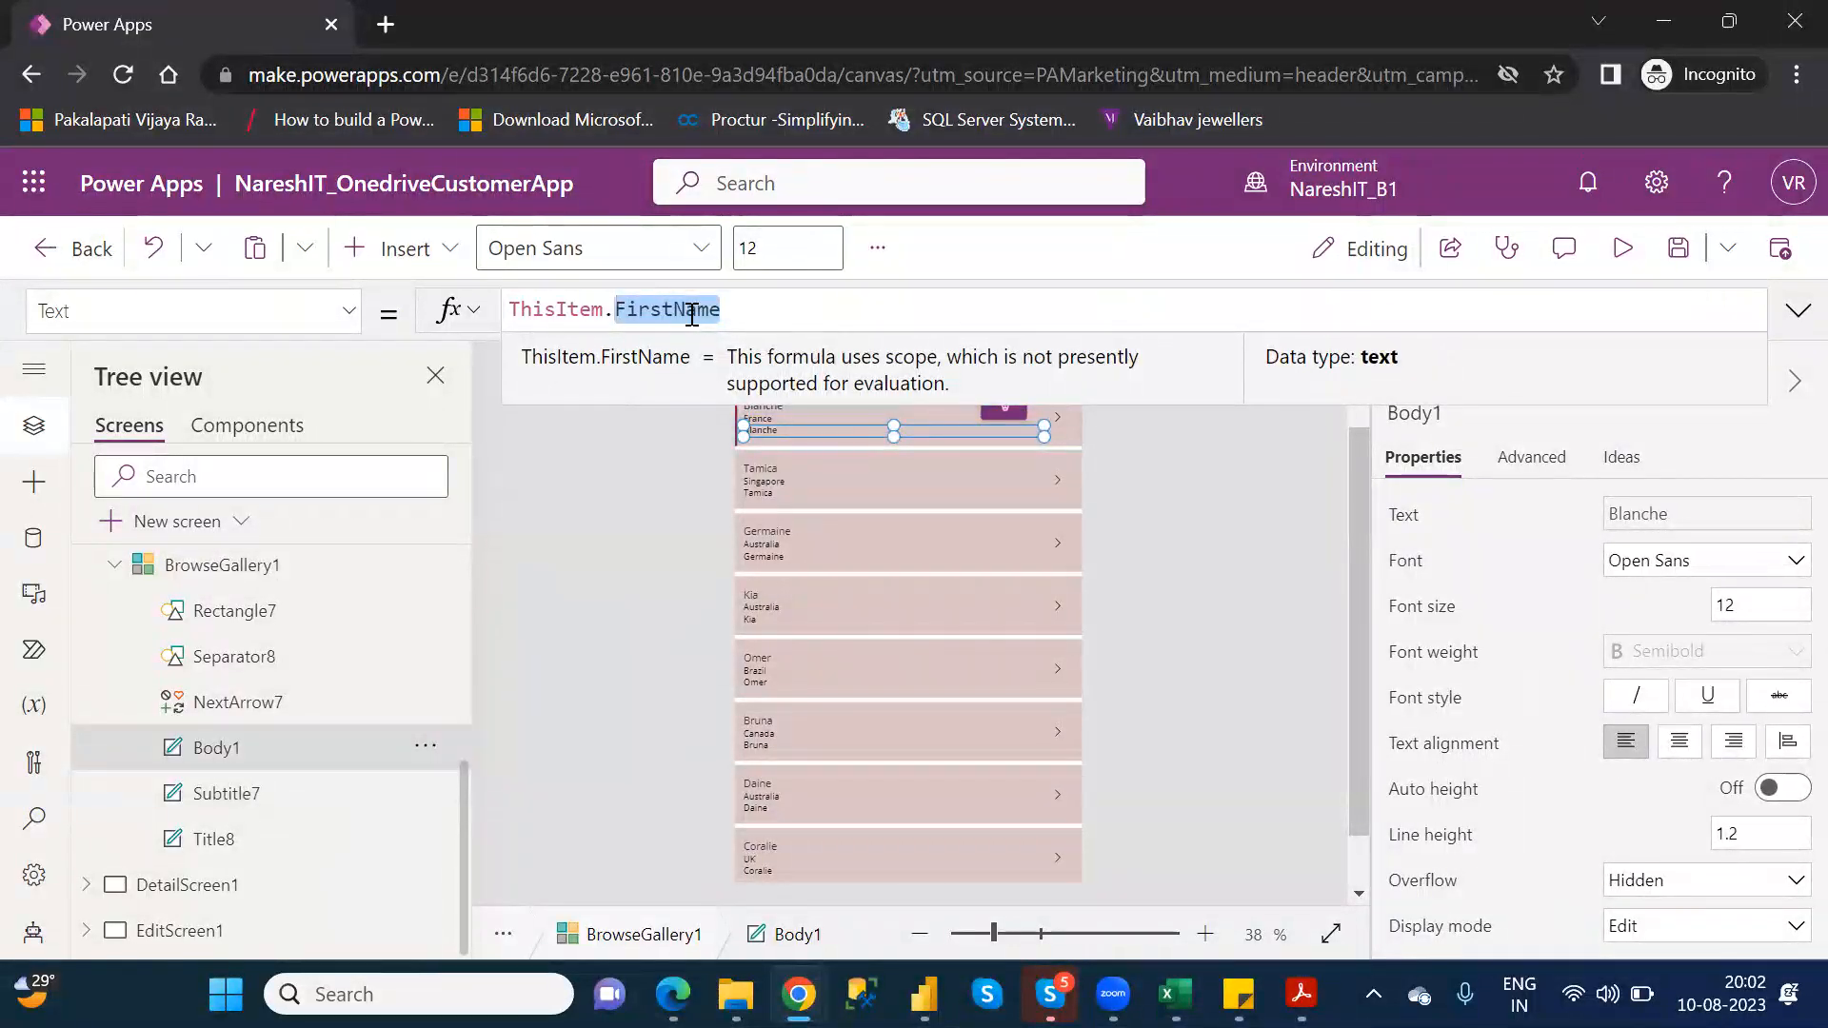
type("age")
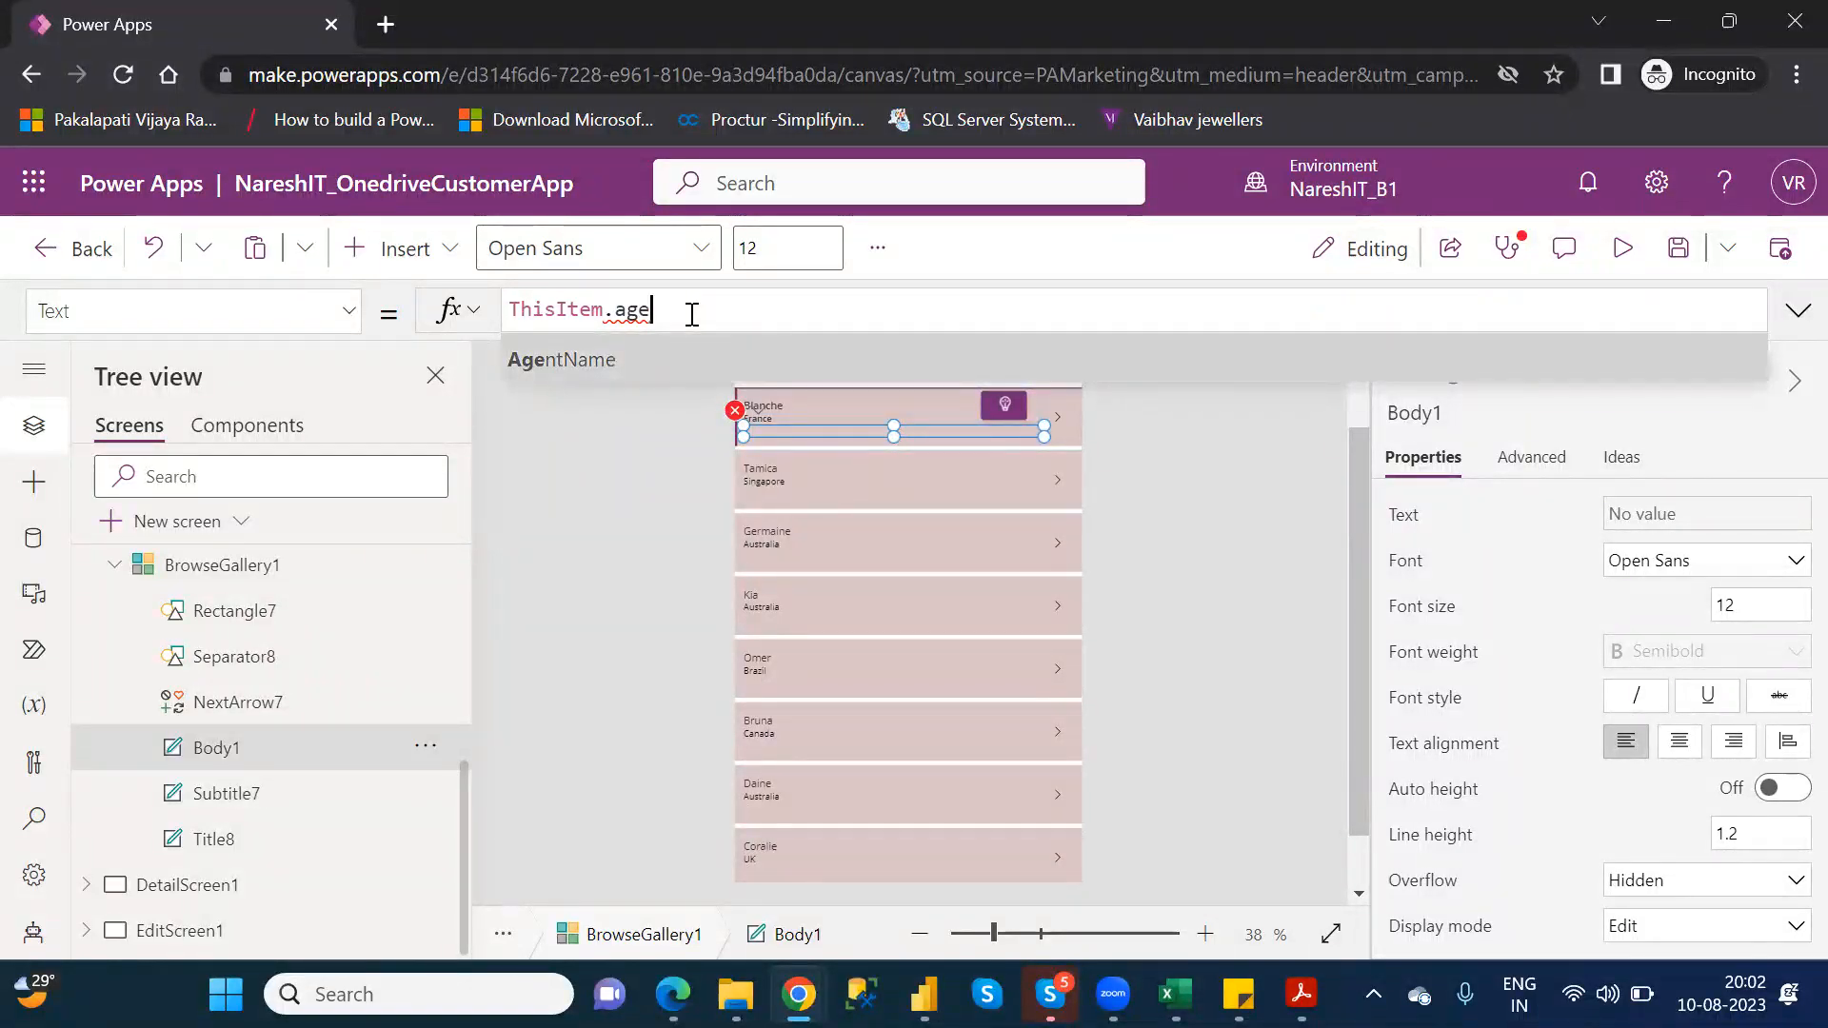
key("Tab")
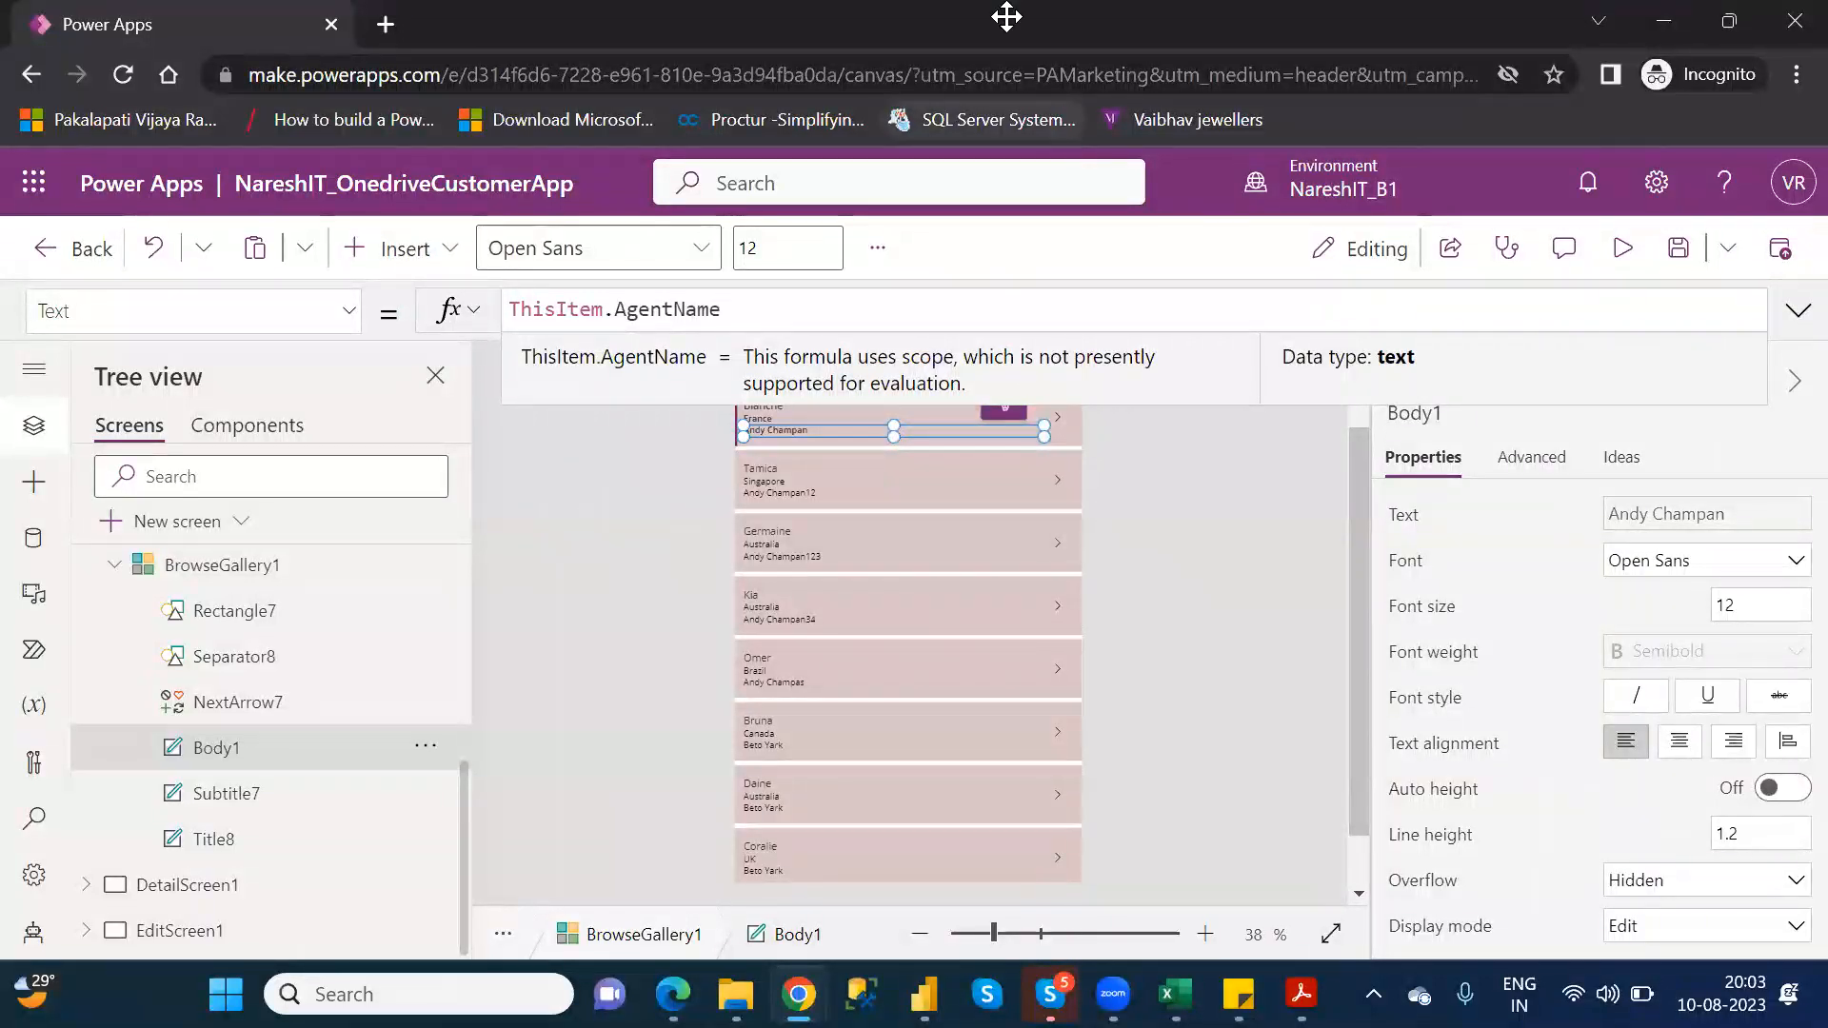
left_click(952, 18)
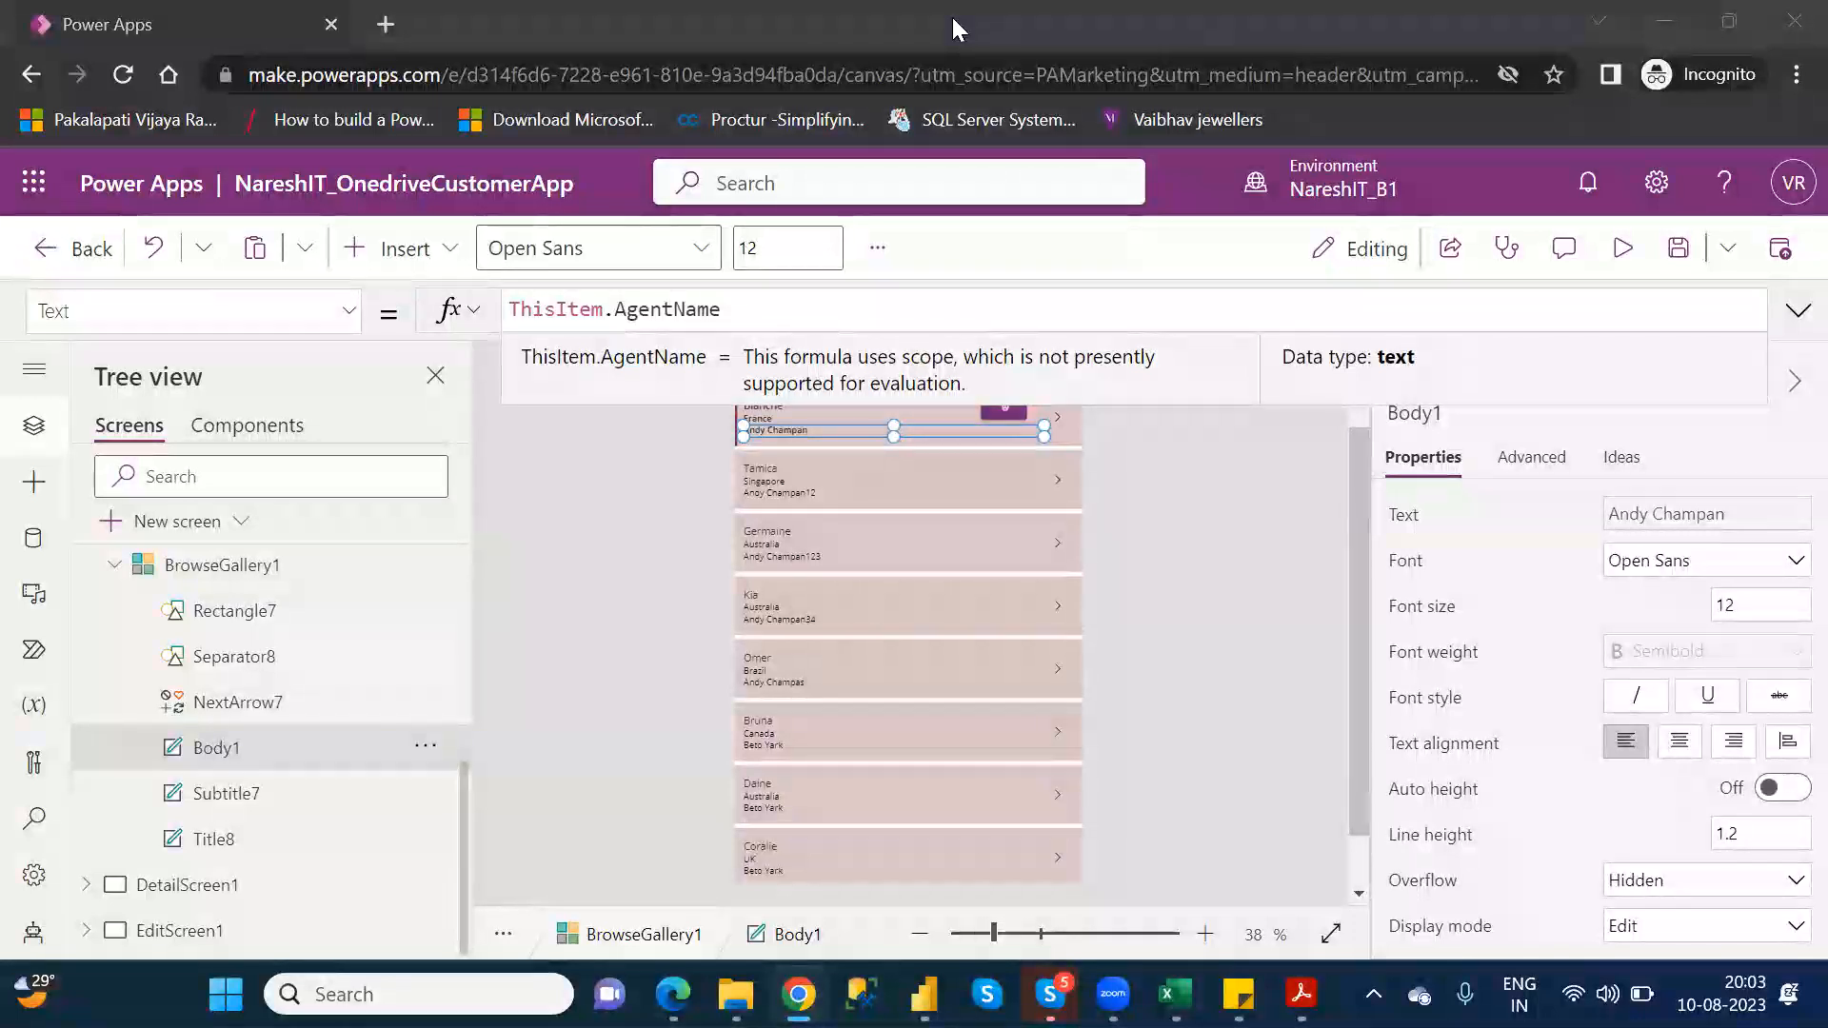